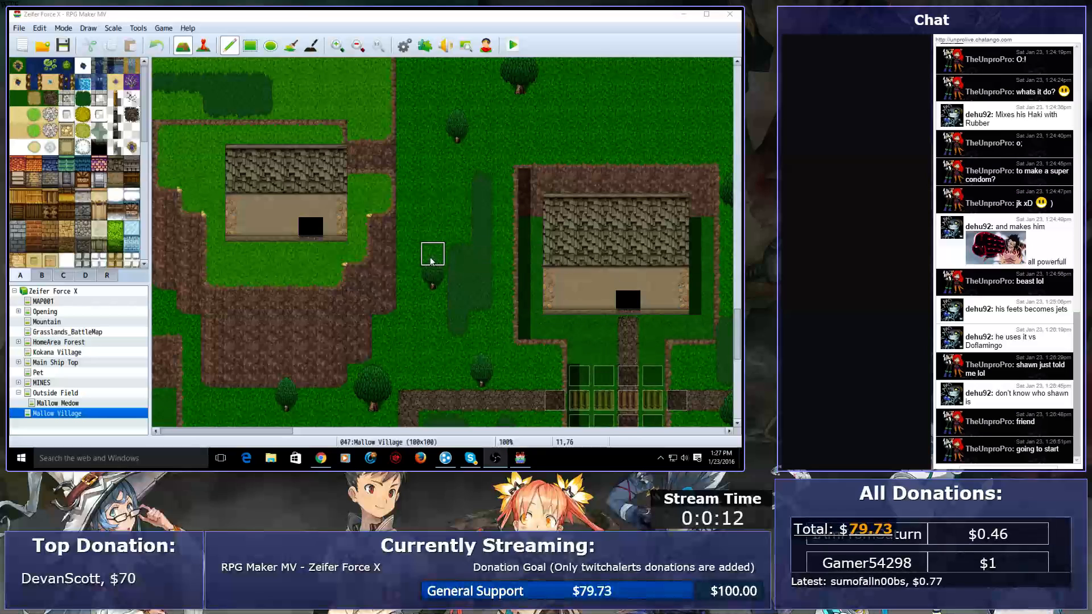
- Create a new project named tutorials live
scroll(433, 252, down, 5)
scroll(431, 259, up, 1)
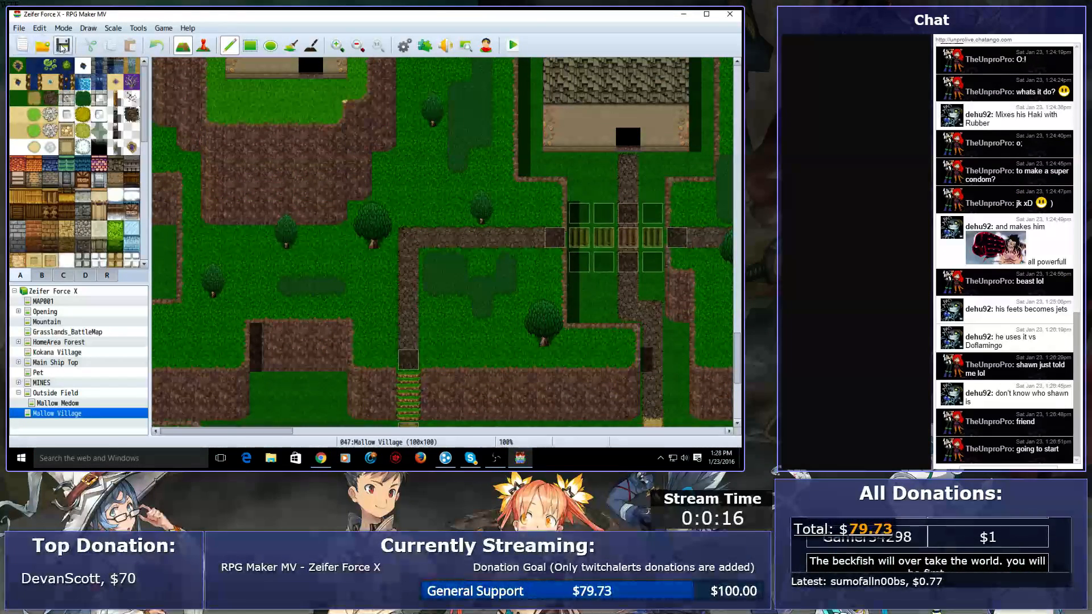
click(22, 45)
text(test project)
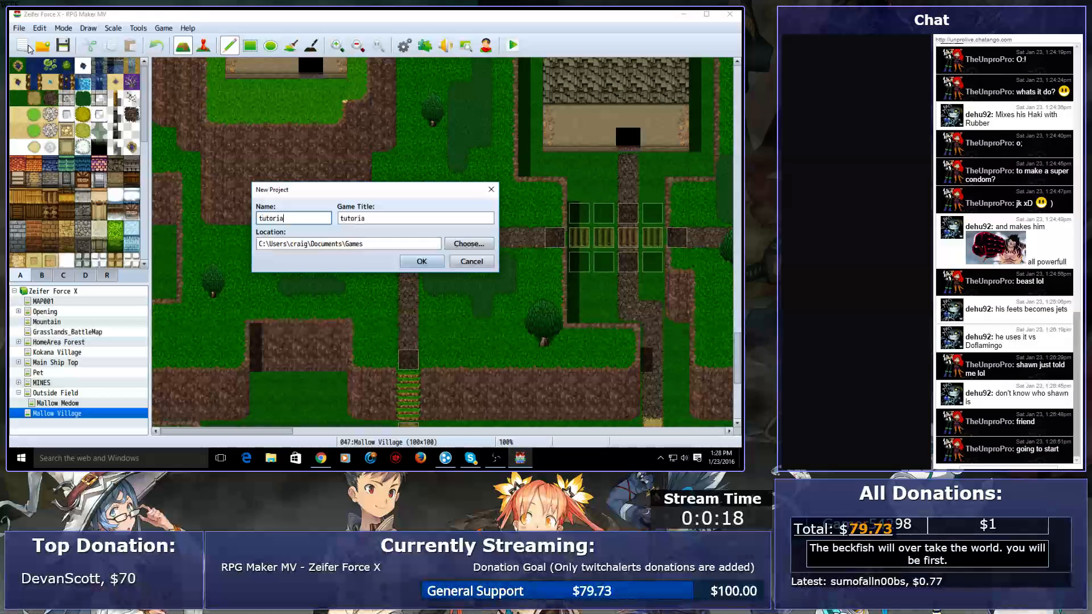
key(Return)
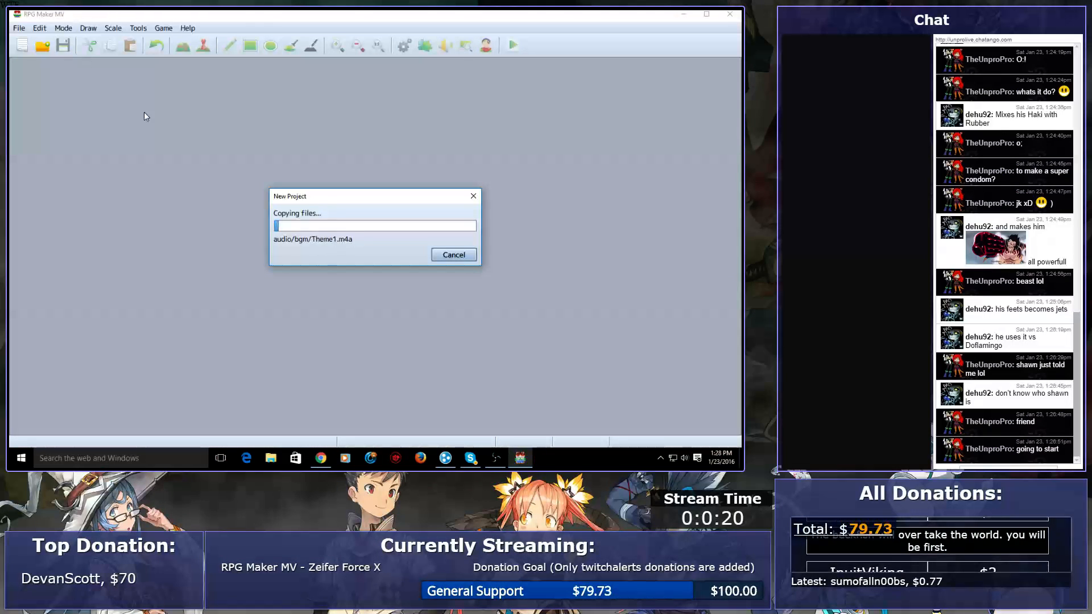
mouse_move(322, 195)
mouse_down()
mouse_move(105, 336)
mouse_move(416, 178)
mouse_move(178, 67)
mouse_move(346, 122)
mouse_move(332, 301)
mouse_move(326, 176)
mouse_up()
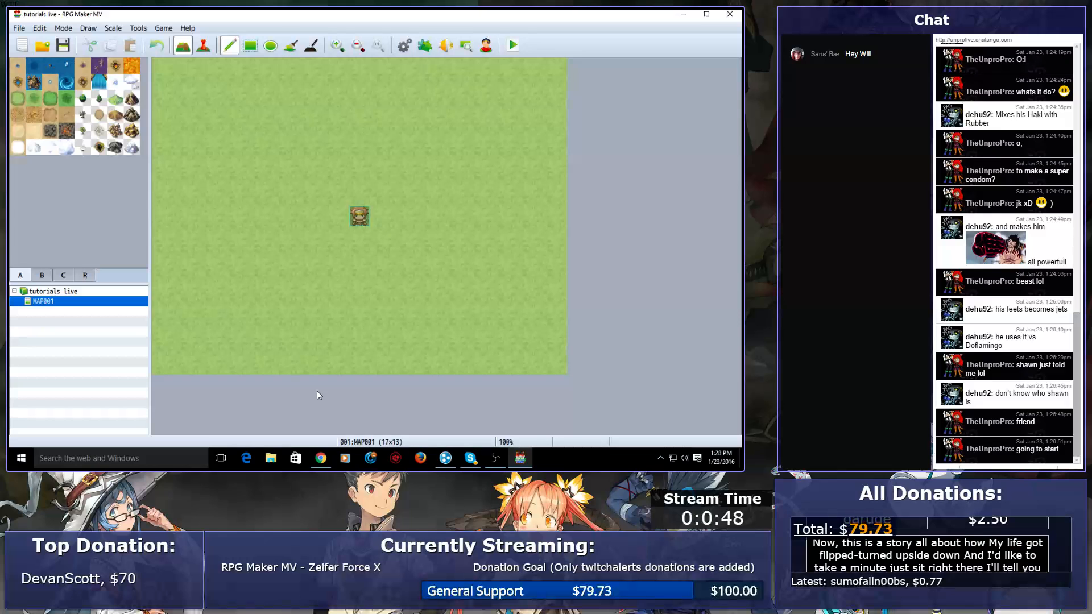
- Flood-fill the whole map with the Dirt Field B ground tile
click(18, 114)
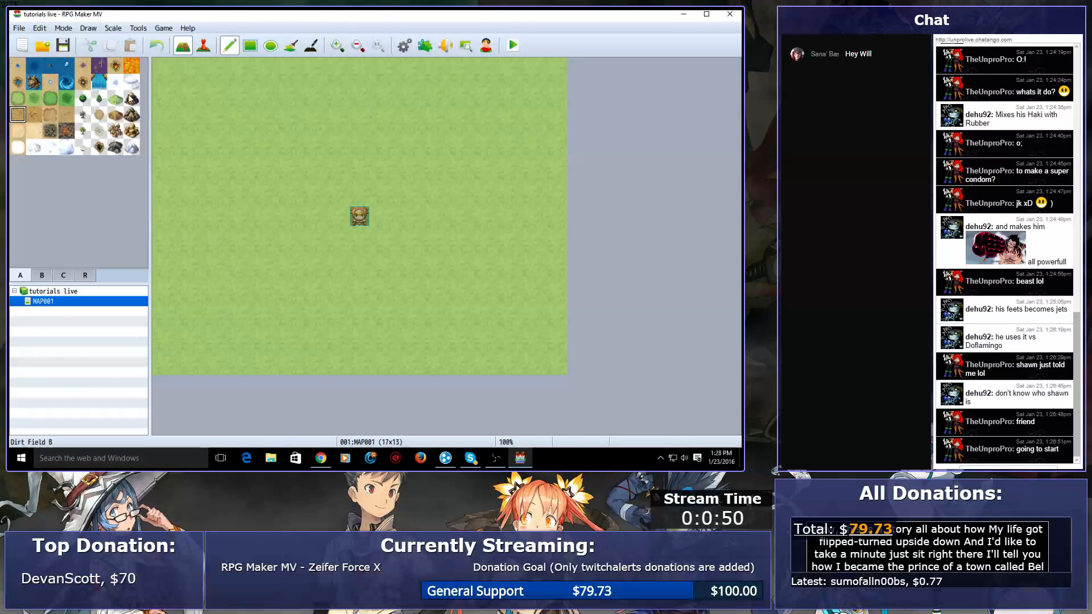
click(291, 45)
click(261, 166)
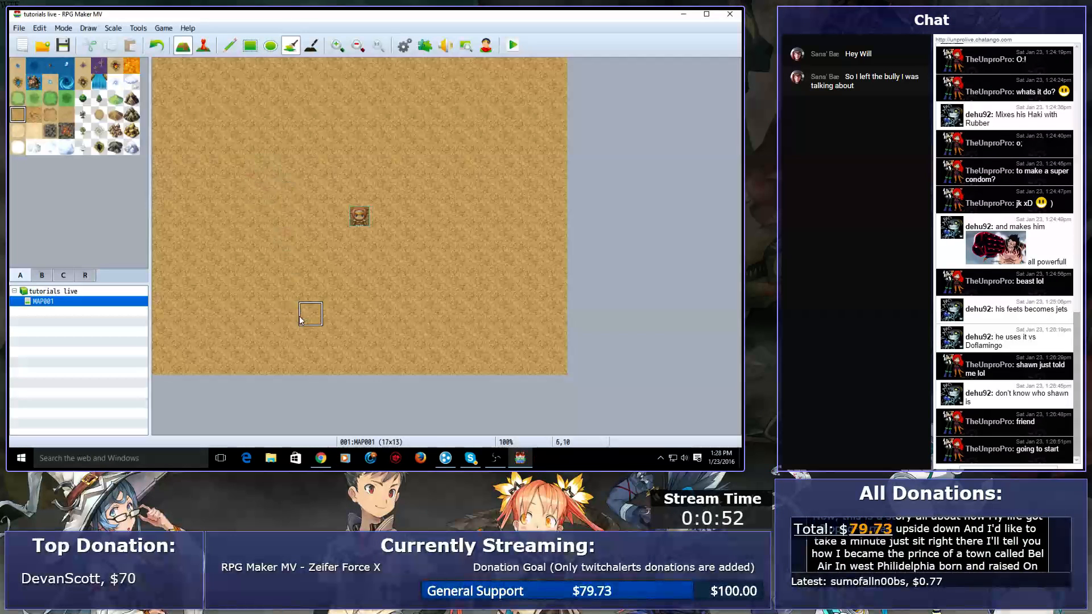
- Flood-fill the whole map with Rocky Land A, and try the reddish rocky tile beside it as a fill
click(51, 130)
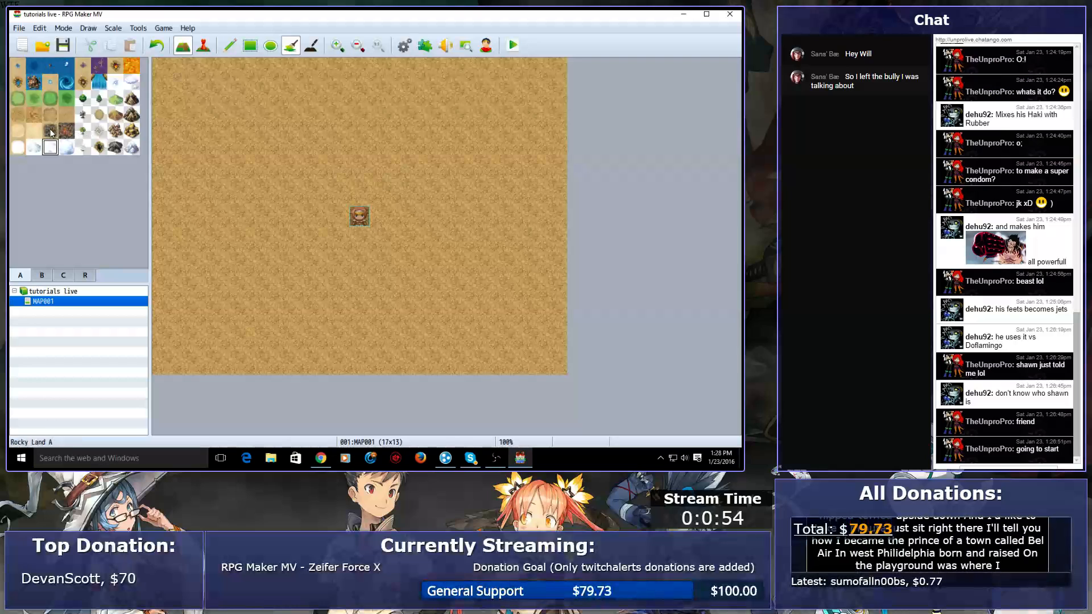
click(319, 147)
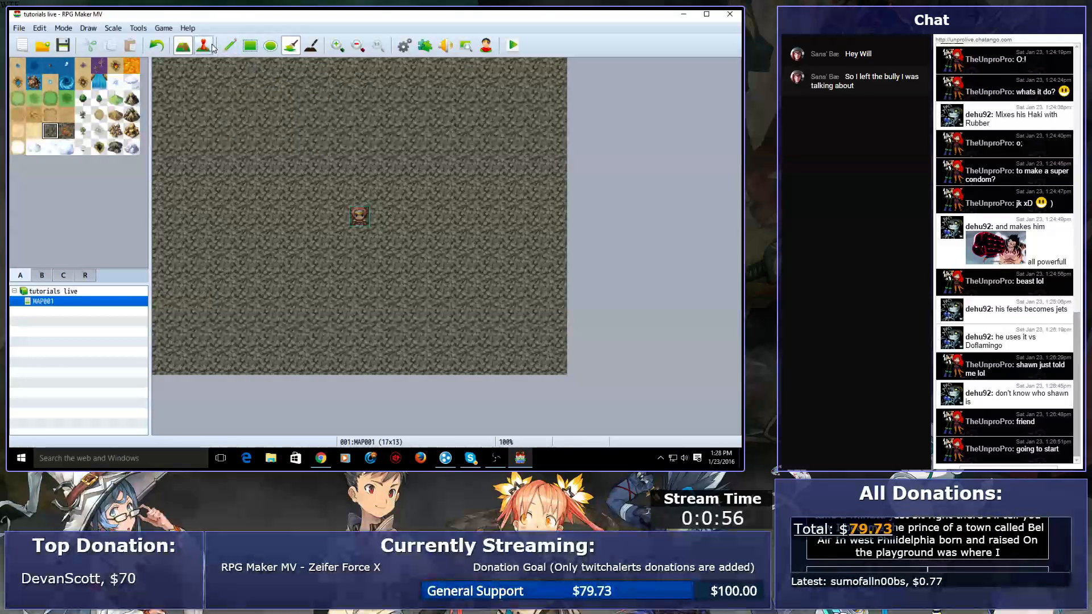
click(66, 130)
click(287, 91)
- Draw a lava pool with a trailing arm in the map's upper-left corner using the Pencil
click(230, 45)
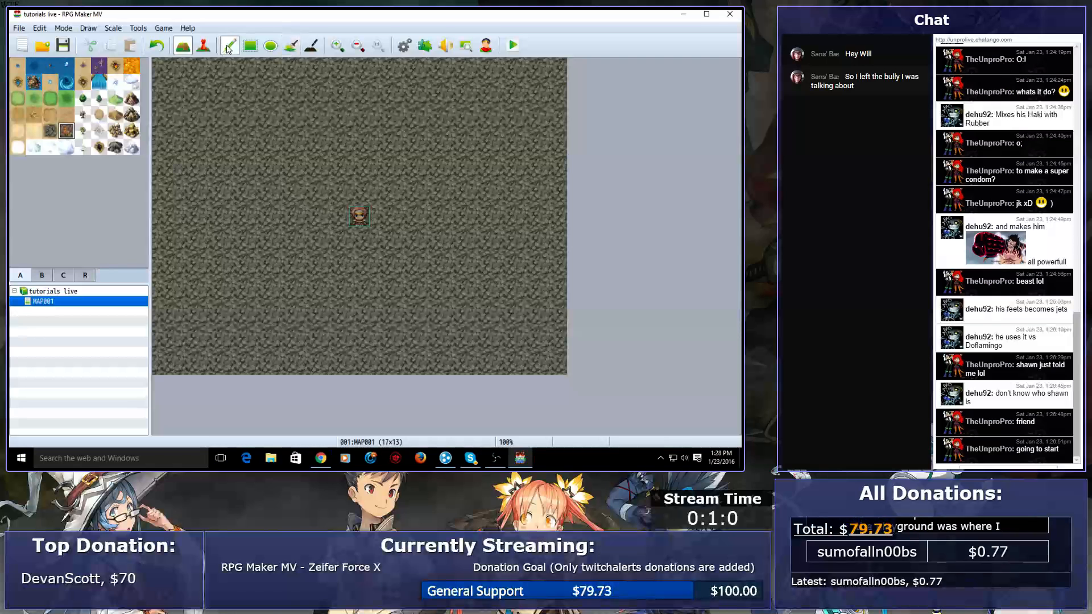
click(119, 67)
mouse_move(187, 97)
mouse_down()
mouse_move(262, 182)
mouse_move(202, 94)
mouse_up()
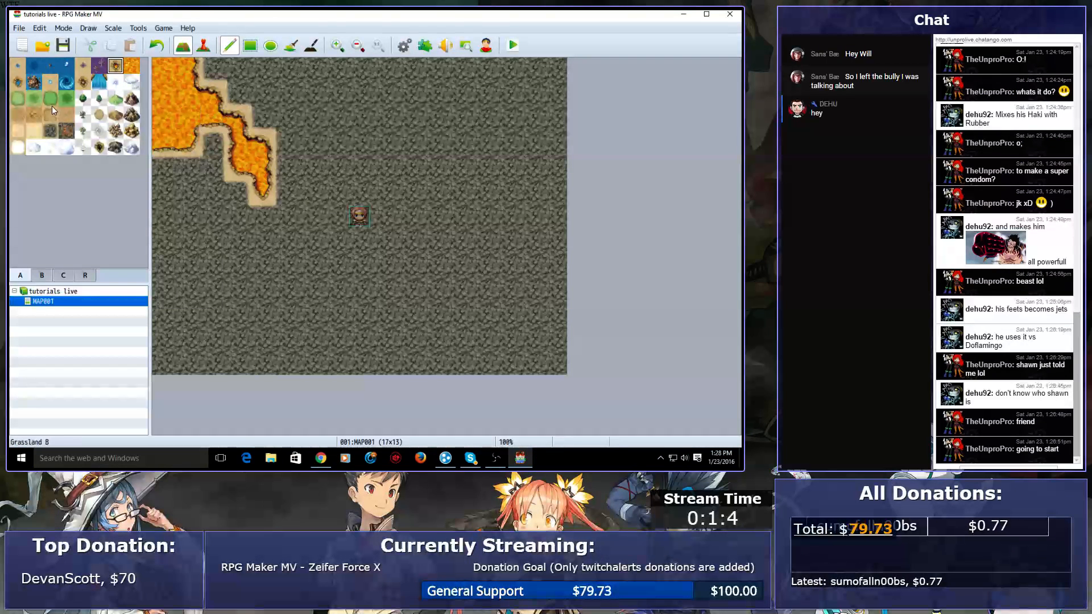
- Try sand and dirt ground strokes across the area below the lava, undoing each one
click(31, 135)
mouse_move(287, 242)
mouse_down()
mouse_move(165, 217)
mouse_move(284, 216)
mouse_move(304, 177)
mouse_move(288, 230)
mouse_up()
click(18, 131)
mouse_move(227, 211)
mouse_down()
mouse_move(273, 222)
mouse_move(313, 171)
mouse_move(250, 245)
mouse_move(180, 242)
mouse_up()
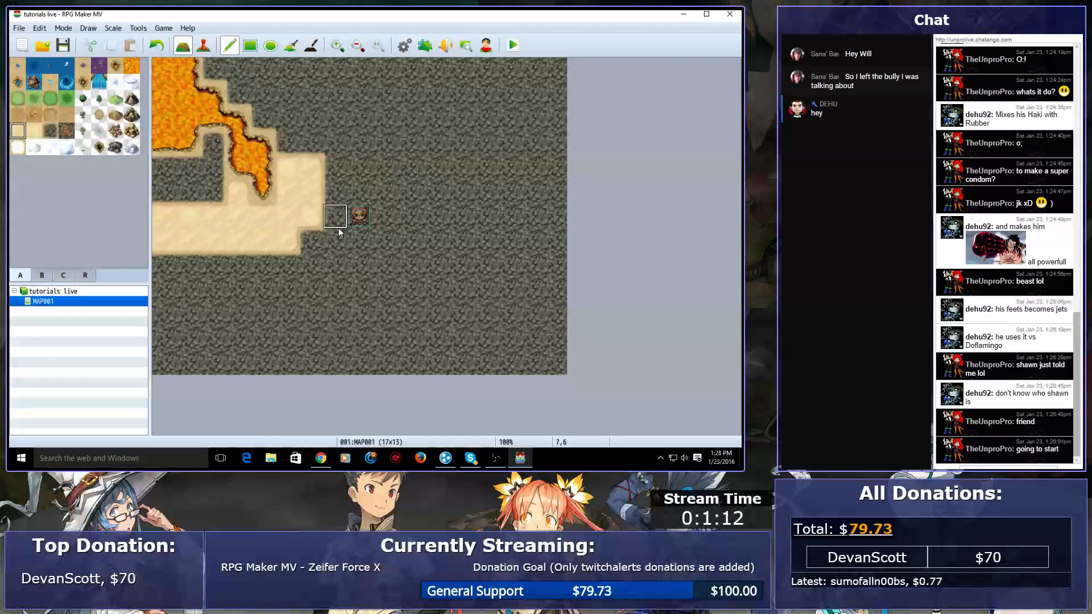
key(ctrl+z)
key(ctrl+z)
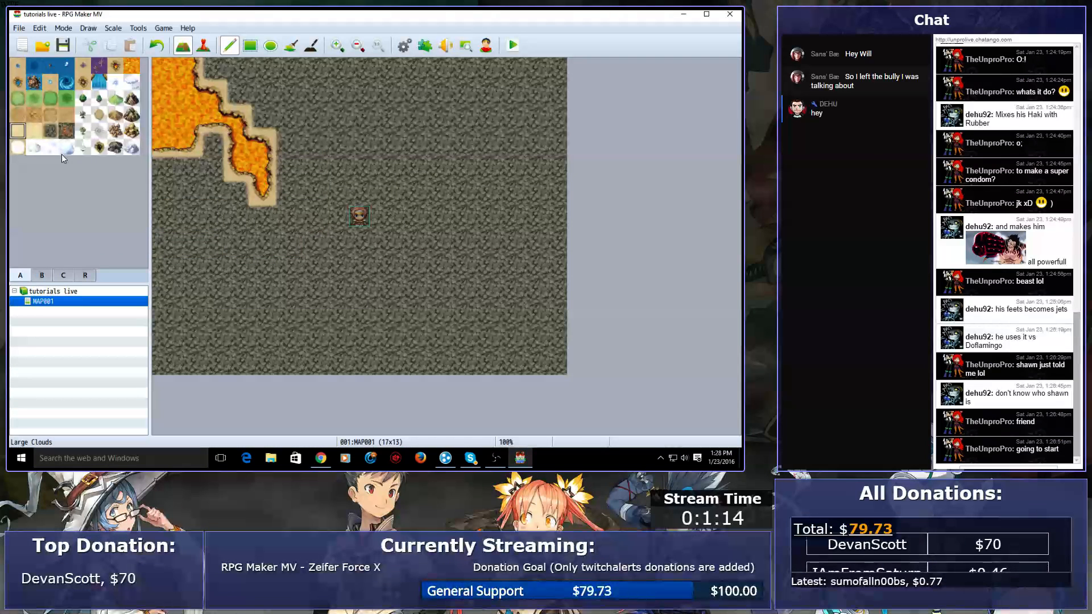
click(55, 118)
mouse_move(267, 245)
mouse_down()
mouse_move(233, 211)
mouse_move(239, 234)
mouse_move(159, 261)
mouse_move(392, 264)
mouse_move(409, 253)
mouse_up()
key(ctrl+z)
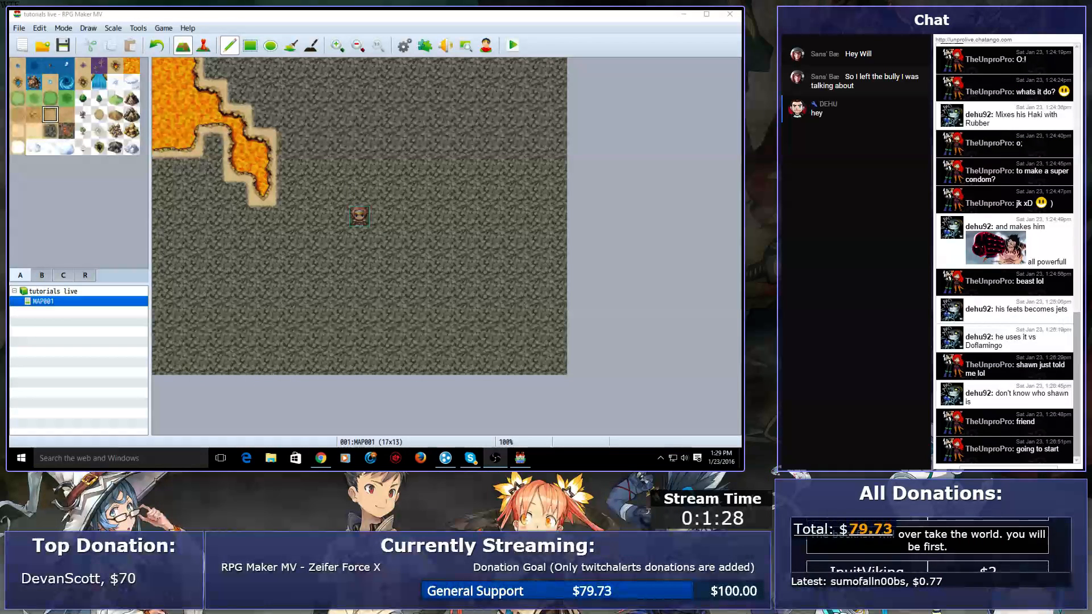
- Copy a block of rocky ground from the map's upper right and paint it over the lava
right_drag(531, 172, 514, 112)
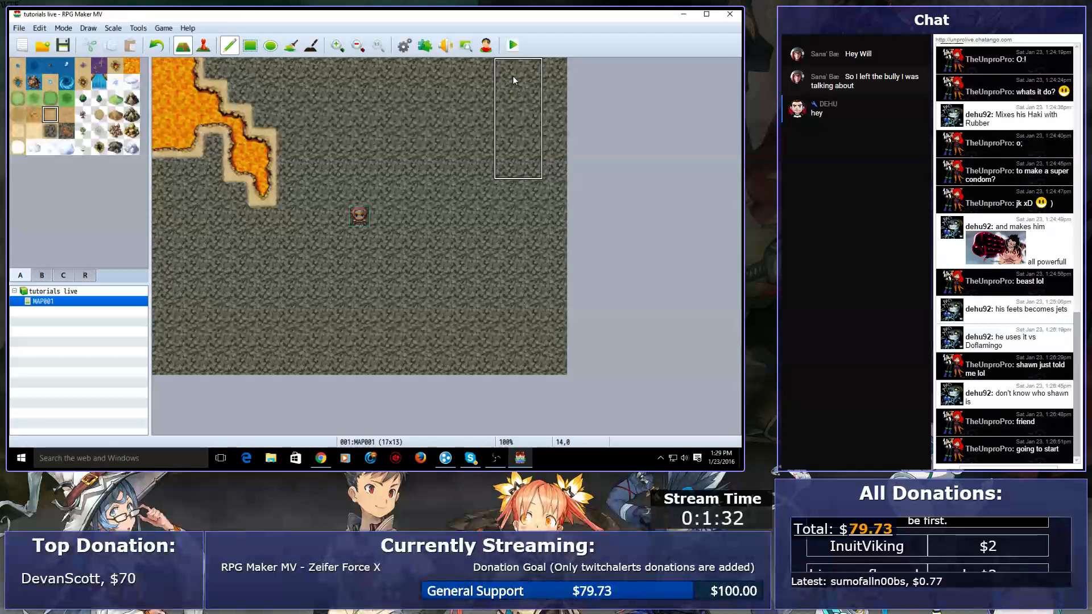
mouse_move(504, 79)
mouse_down()
mouse_move(268, 98)
mouse_move(151, 86)
mouse_move(150, 69)
mouse_up()
right_click(377, 246)
- Try the Road (Paved) tile and the dirt road tile in strokes across the map, undoing each one
click(99, 131)
mouse_move(373, 149)
mouse_down()
mouse_move(481, 239)
mouse_move(340, 267)
mouse_move(239, 266)
mouse_up()
mouse_move(514, 239)
mouse_down()
mouse_move(473, 239)
mouse_move(495, 163)
mouse_move(392, 318)
mouse_move(450, 227)
mouse_move(490, 251)
mouse_move(292, 252)
mouse_move(335, 244)
mouse_up()
key(ctrl+z)
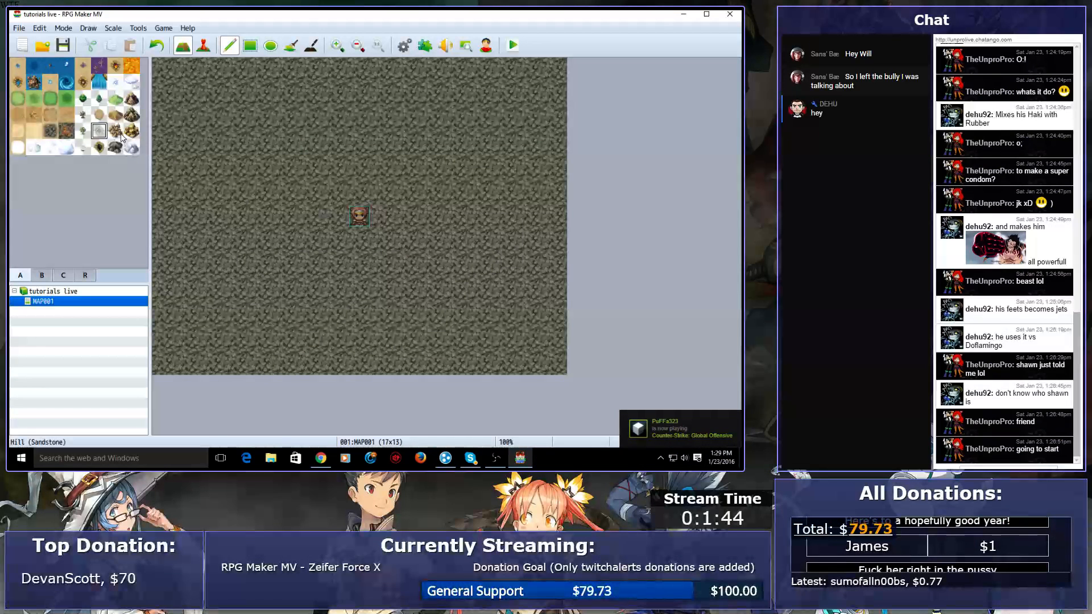
click(100, 117)
mouse_move(262, 171)
mouse_down()
mouse_move(265, 183)
mouse_move(457, 216)
mouse_up()
mouse_move(457, 216)
mouse_down()
mouse_move(270, 191)
mouse_move(182, 194)
mouse_move(326, 319)
mouse_move(444, 314)
mouse_up()
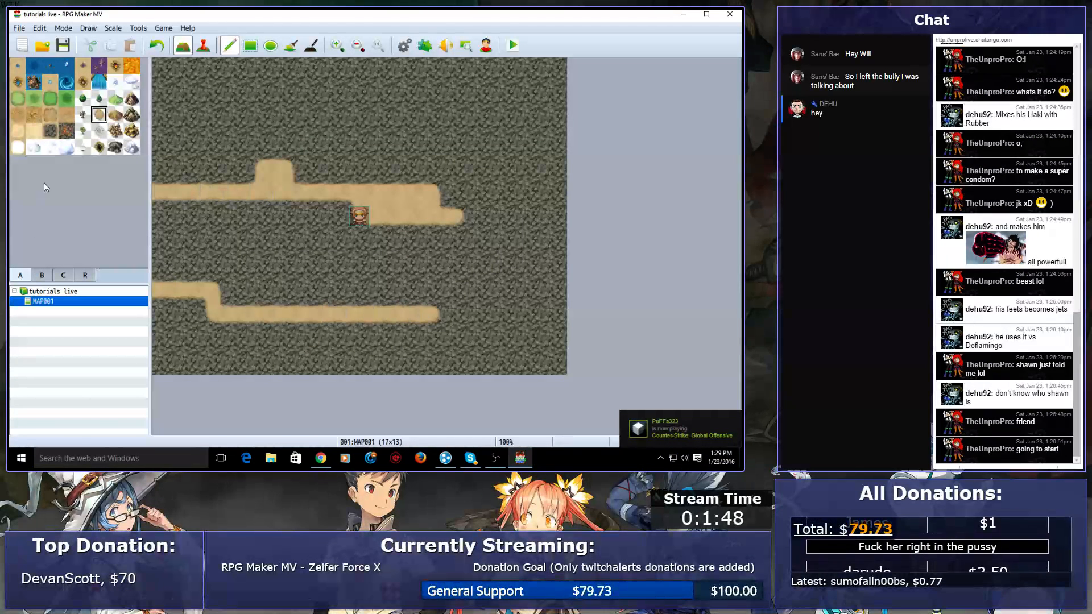
key(ctrl+z)
- Try the terrain tile below Road (Paved) and the dense green forest tile on the map, undoing each stroke
click(99, 147)
drag(213, 166, 286, 289)
mouse_move(209, 290)
mouse_down()
mouse_move(186, 203)
mouse_move(214, 167)
mouse_up()
key(ctrl+z)
click(99, 98)
mouse_move(383, 142)
mouse_down()
mouse_move(161, 254)
mouse_move(224, 229)
mouse_move(198, 222)
mouse_up()
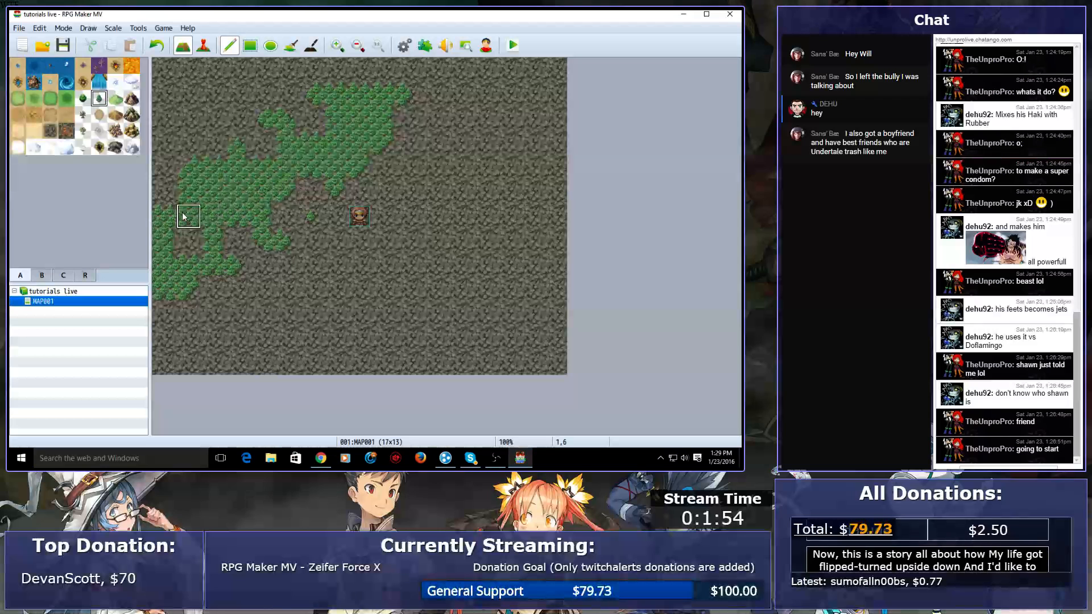
key(ctrl+z)
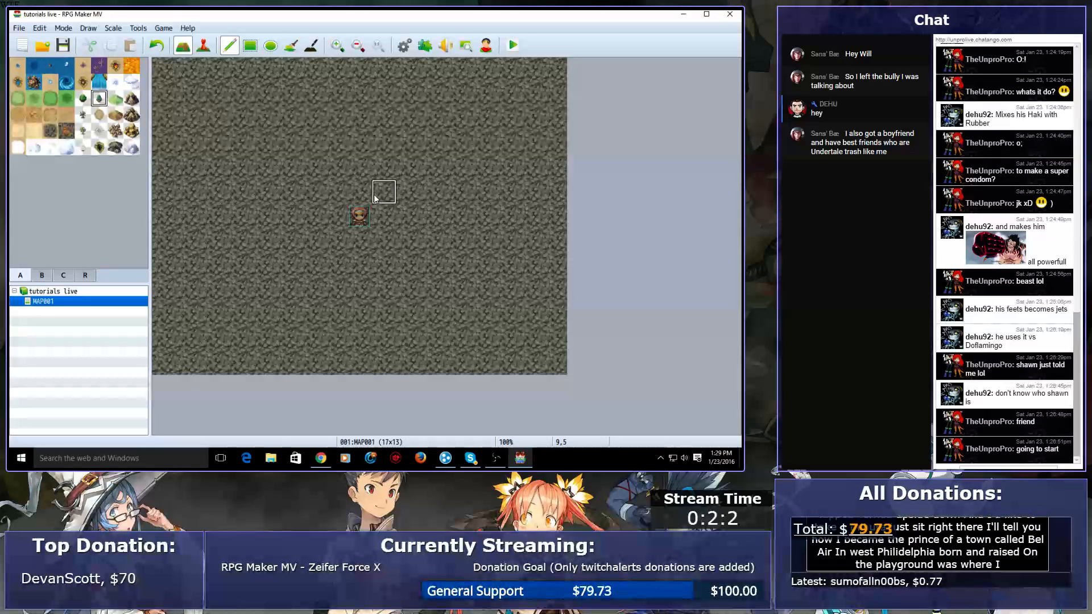
- Try the green hill, Hill (Sandstone) and golden mountain tiles on the map, undo each stroke, and select the mountain tile in the grass row
click(114, 99)
mouse_move(289, 141)
mouse_down()
mouse_move(193, 210)
mouse_move(161, 192)
mouse_up()
key(ctrl+z)
click(113, 135)
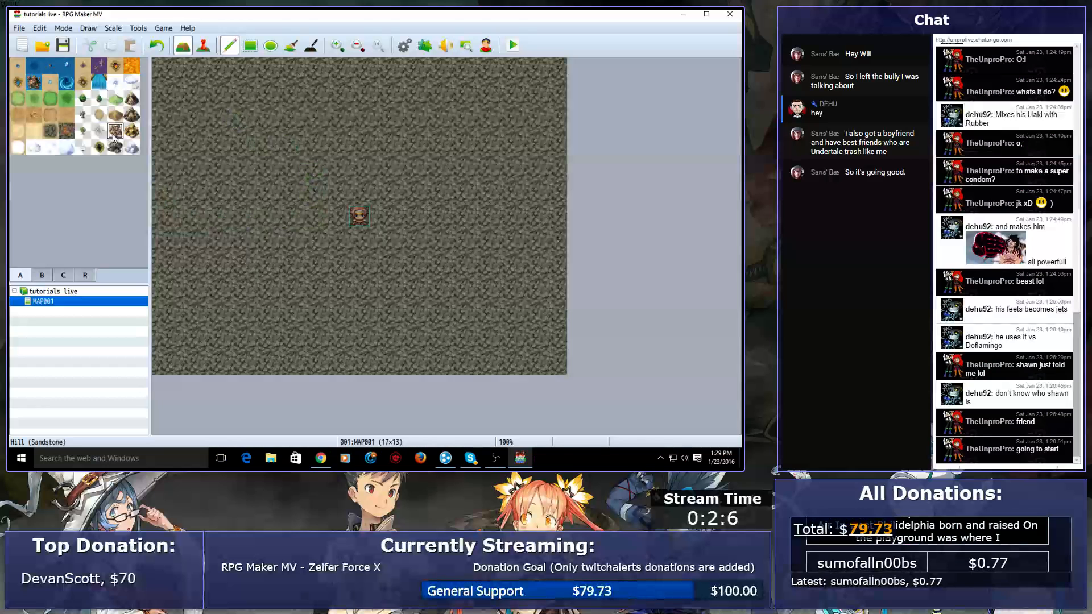
mouse_move(253, 257)
mouse_down()
mouse_move(310, 94)
mouse_move(205, 183)
mouse_move(330, 282)
mouse_move(366, 351)
mouse_move(327, 322)
mouse_move(279, 341)
mouse_move(344, 367)
mouse_move(296, 353)
mouse_move(401, 440)
mouse_move(170, 171)
mouse_move(204, 138)
mouse_move(158, 103)
mouse_up()
key(ctrl+z)
click(132, 132)
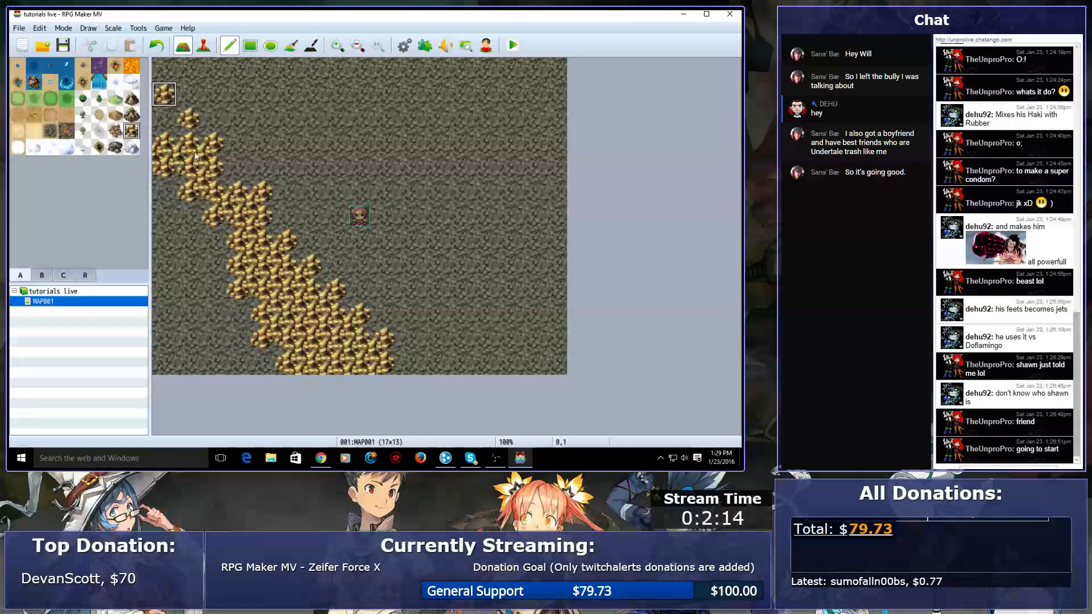
key(ctrl+z)
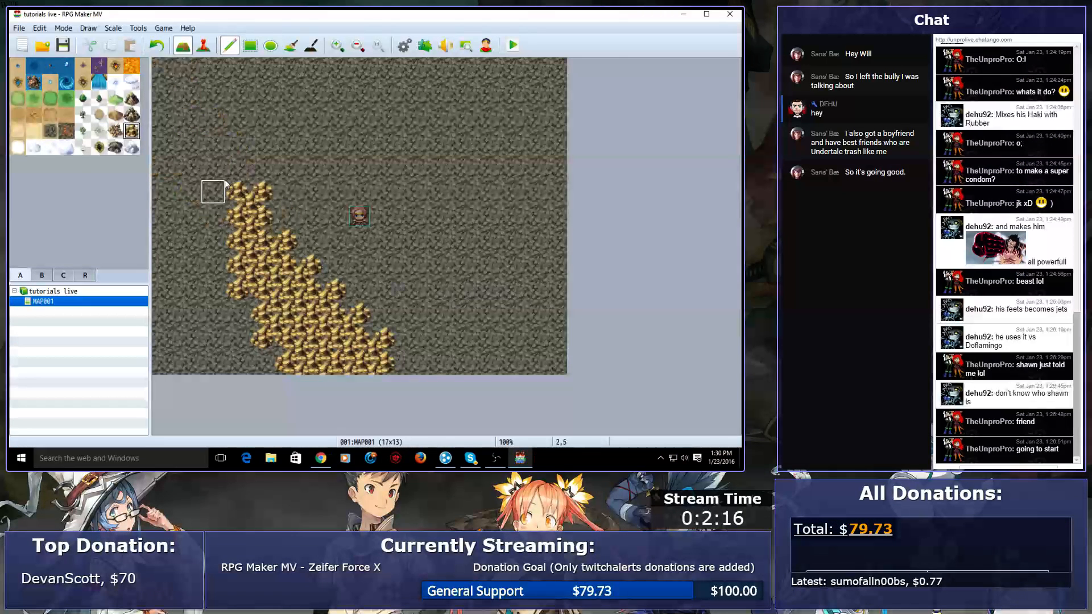
key(ctrl+z)
click(130, 99)
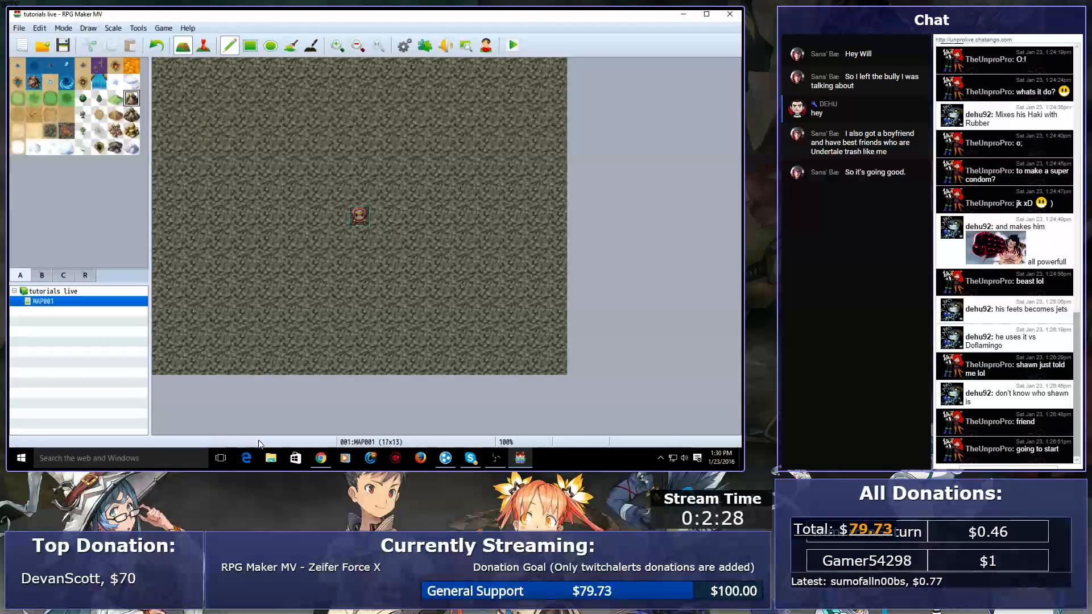
- Open Notepad++ and look through the game engine files style.css, functions.js and index.html
key(super)
text(notepad)
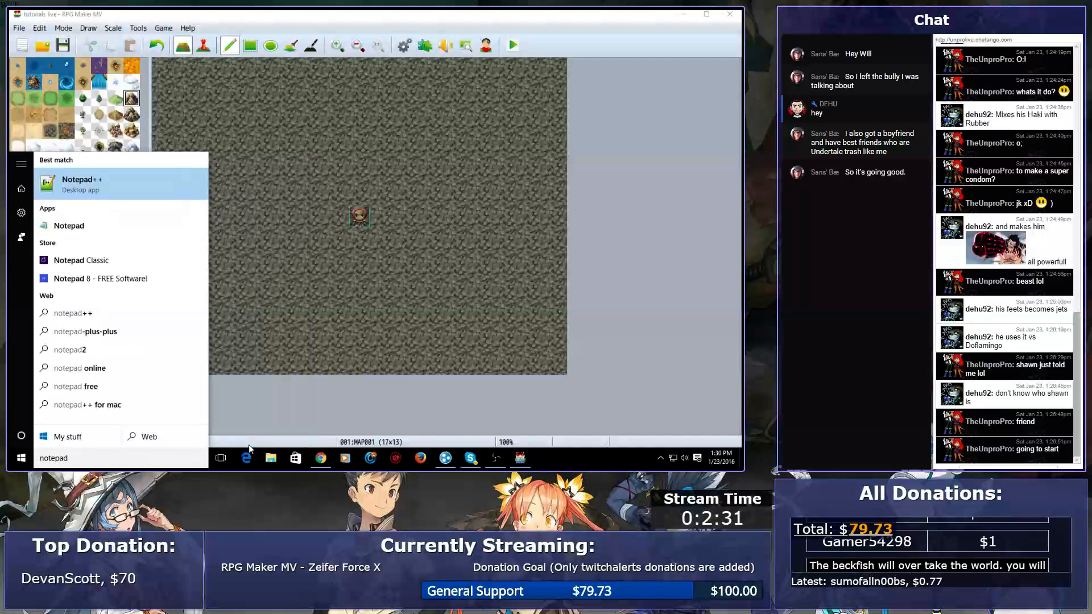
key(Return)
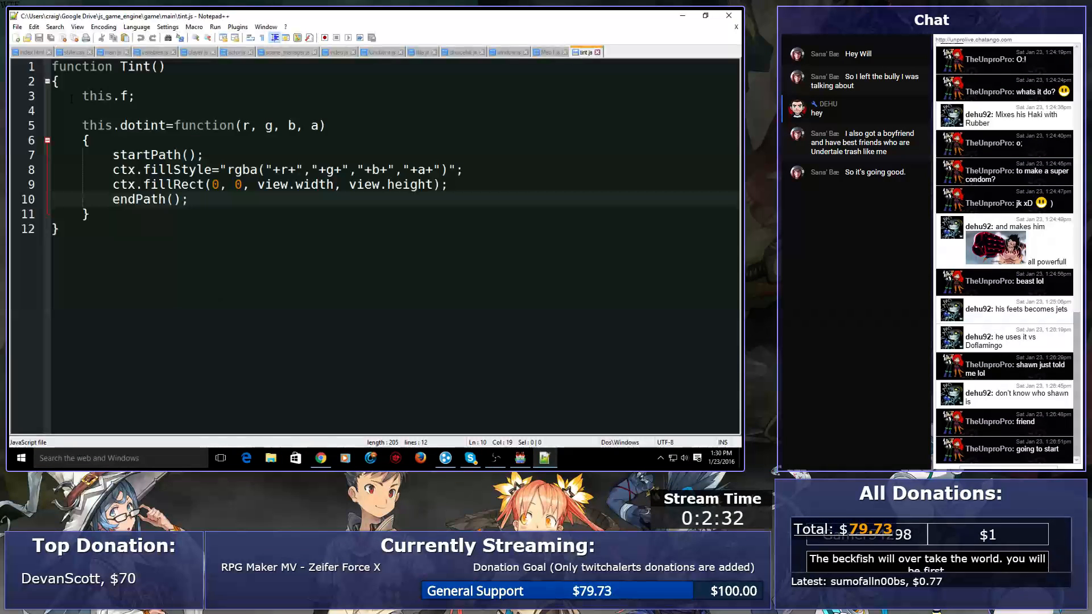
click(40, 54)
click(72, 53)
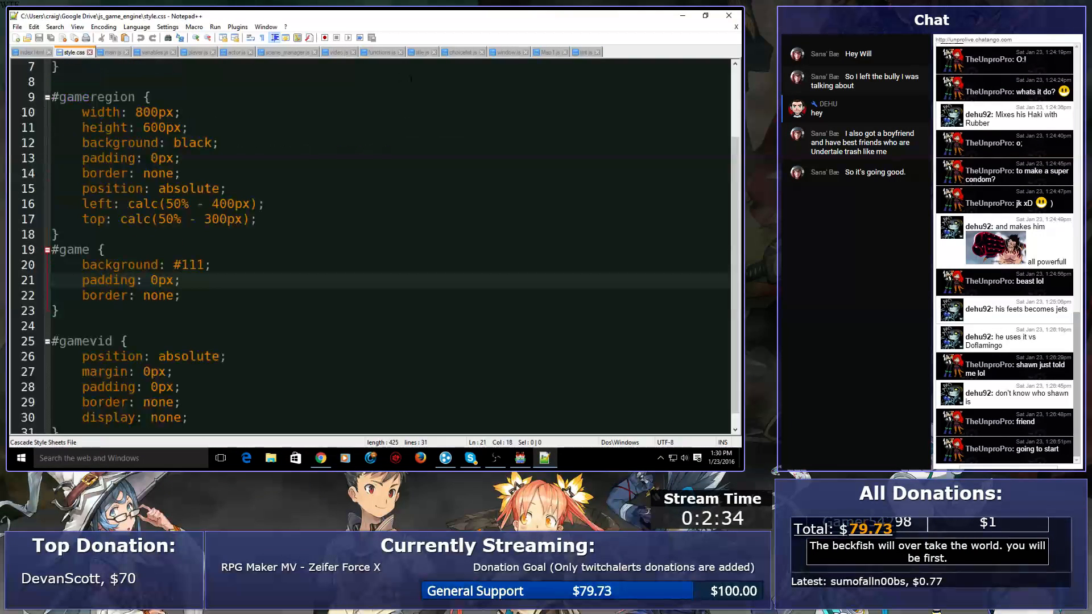
click(386, 52)
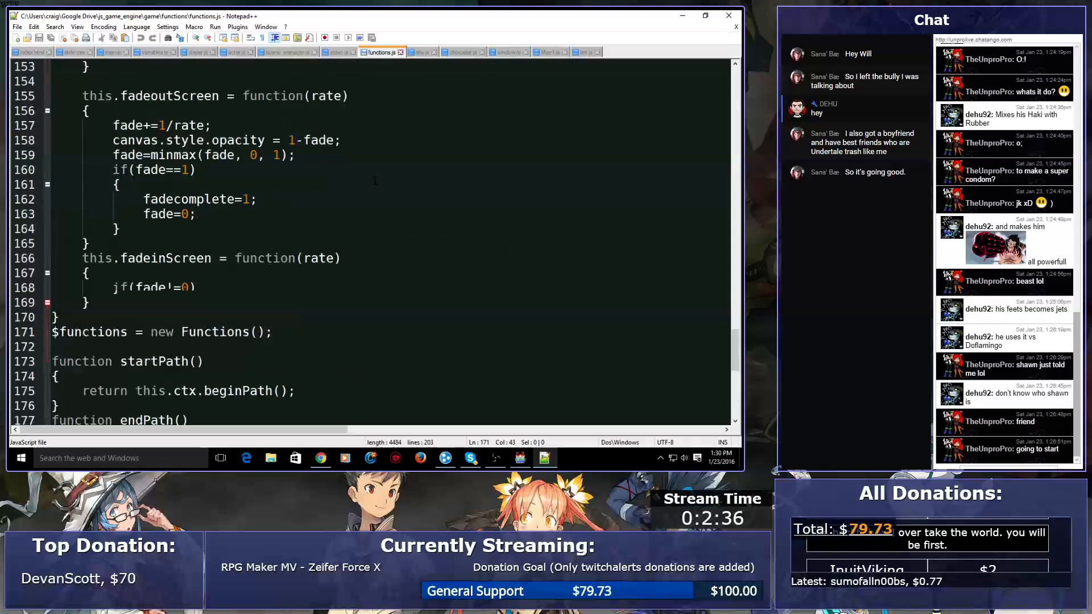
click(26, 51)
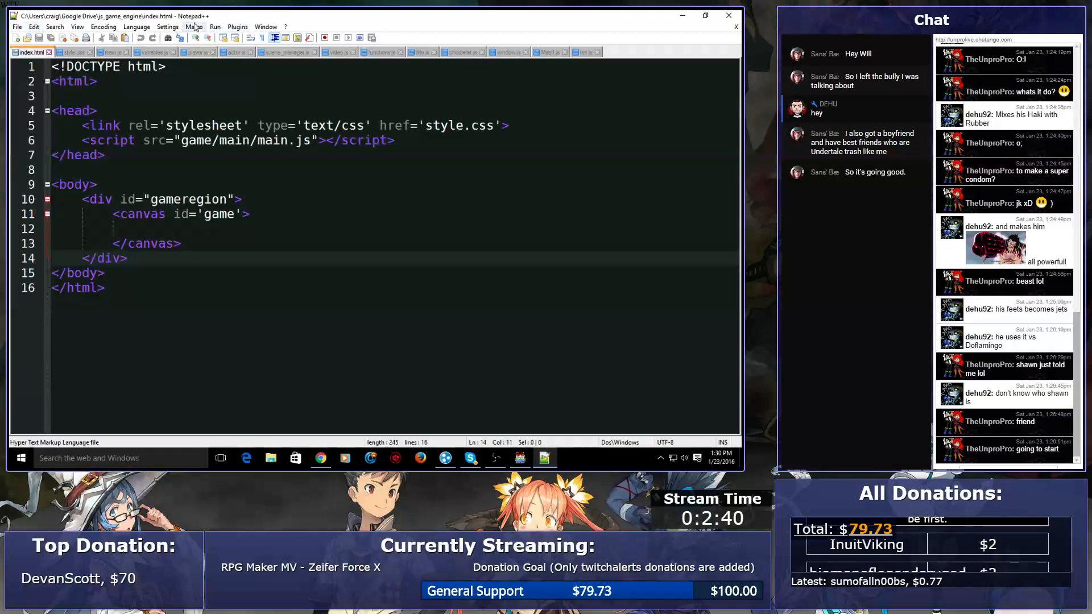
- Run index.html in Chrome and start the X-PR game from its title screen
click(215, 27)
click(250, 75)
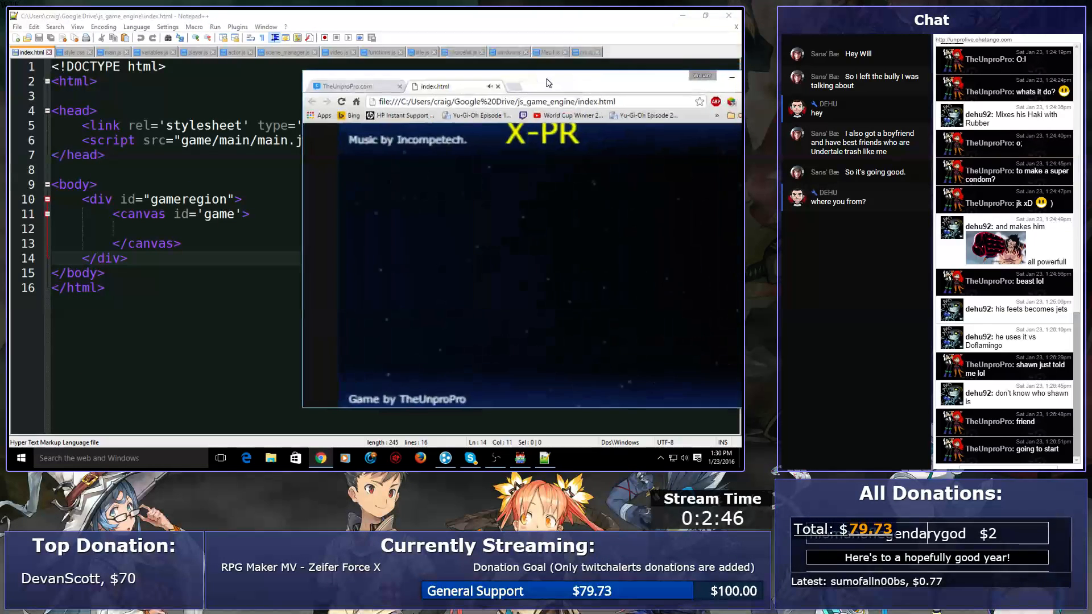
double_click(312, 69)
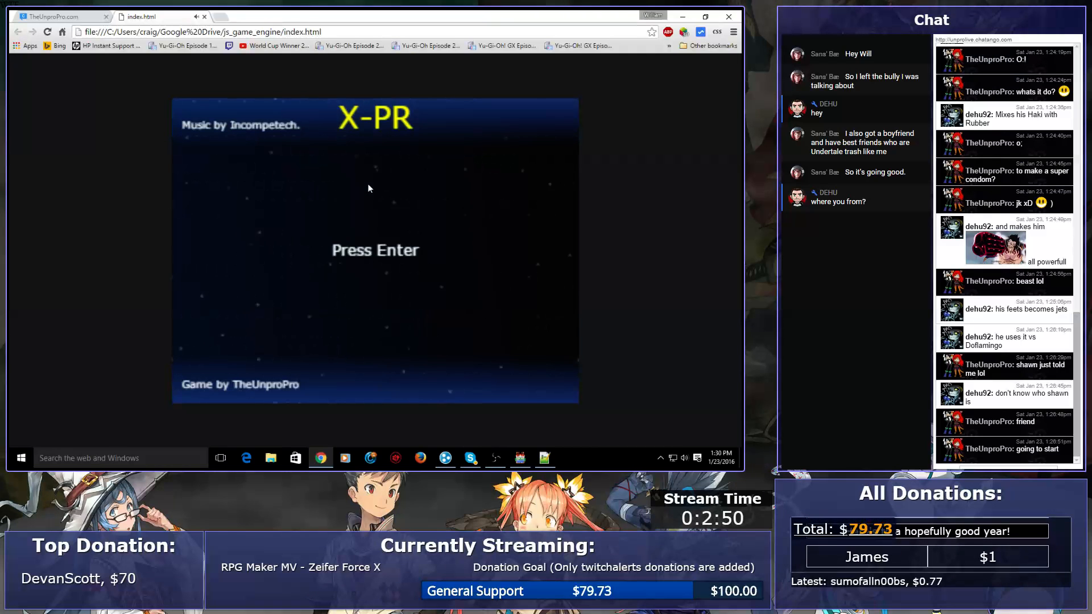
key(Return)
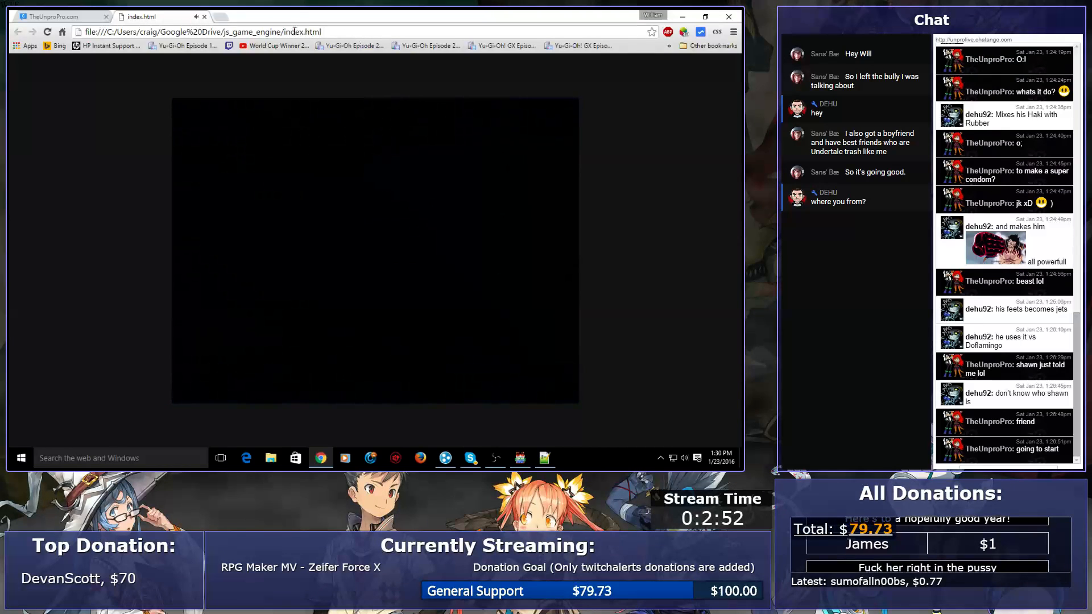
drag(242, 23, 741, 219)
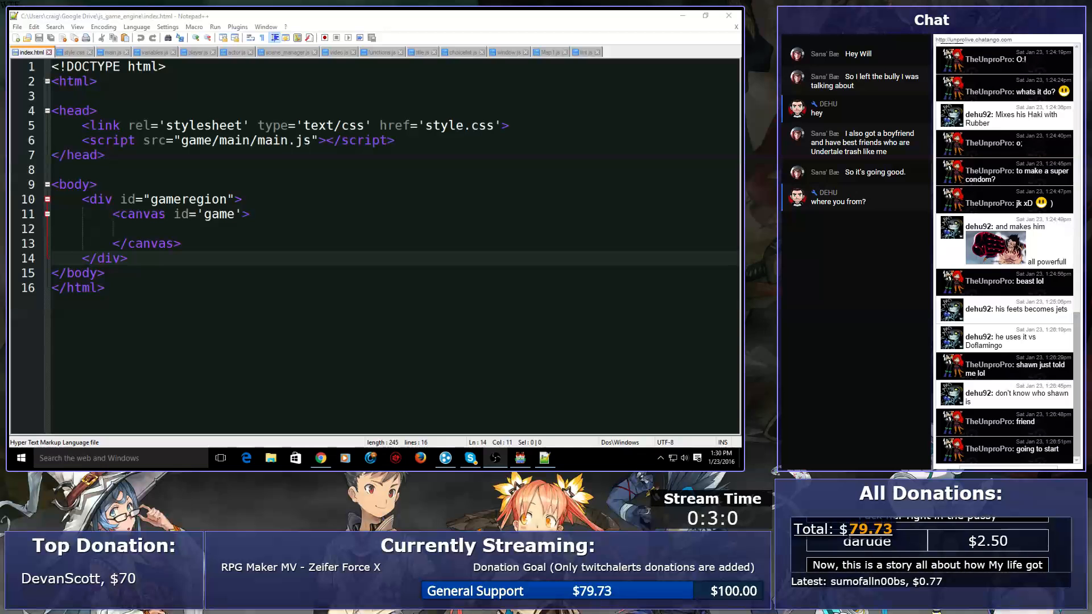
- Switch back to RPG Maker MV and try the dark rocky and snowy mountain tiles on the map, undoing each stroke
click(521, 459)
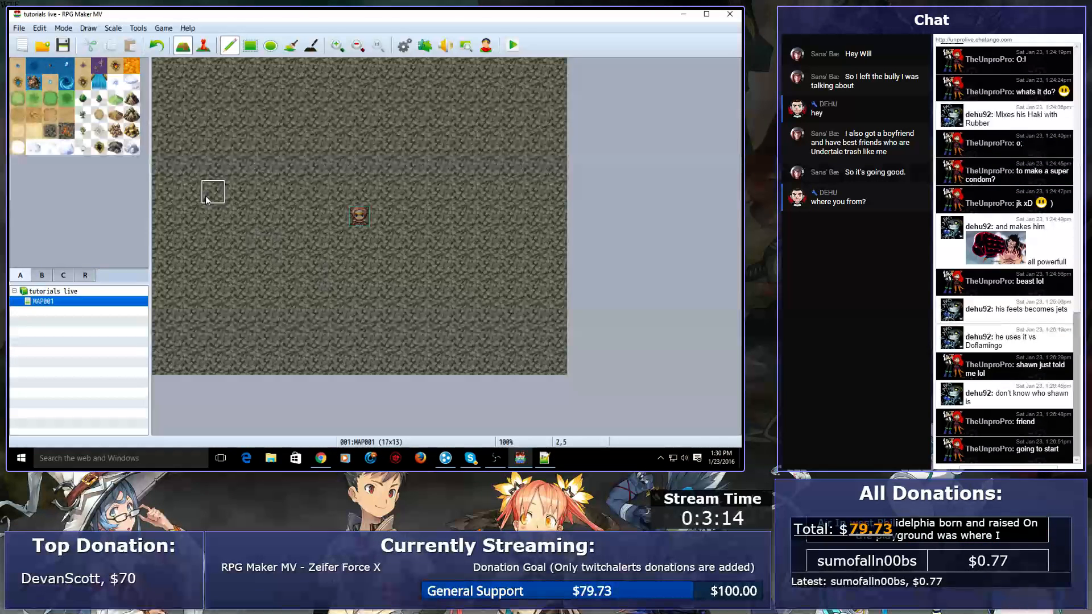
click(115, 147)
mouse_move(280, 142)
mouse_down()
mouse_move(336, 139)
mouse_move(186, 215)
mouse_move(161, 272)
mouse_move(208, 259)
mouse_move(310, 170)
mouse_move(530, 82)
mouse_move(288, 142)
mouse_move(429, 97)
mouse_up()
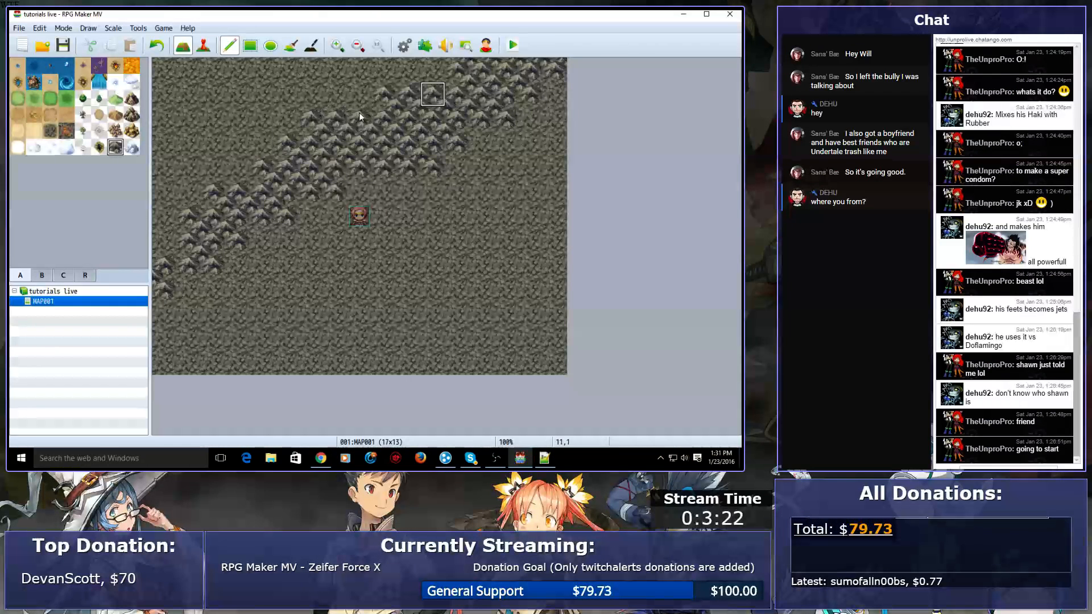
key(ctrl+z)
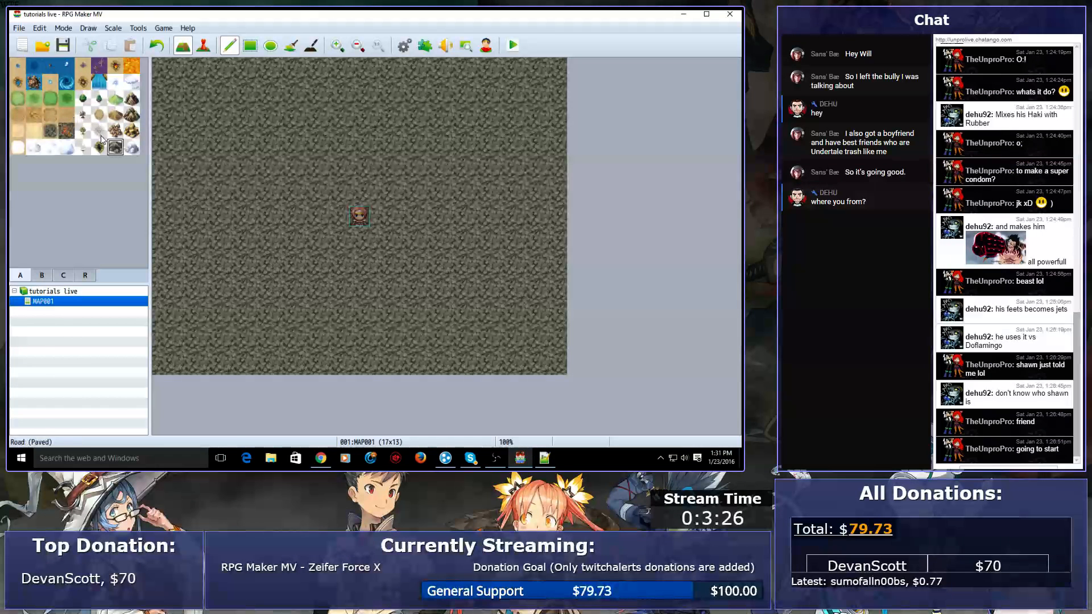
click(132, 147)
mouse_move(481, 168)
mouse_down()
mouse_move(432, 342)
mouse_move(384, 174)
mouse_move(360, 338)
mouse_up()
key(ctrl+z)
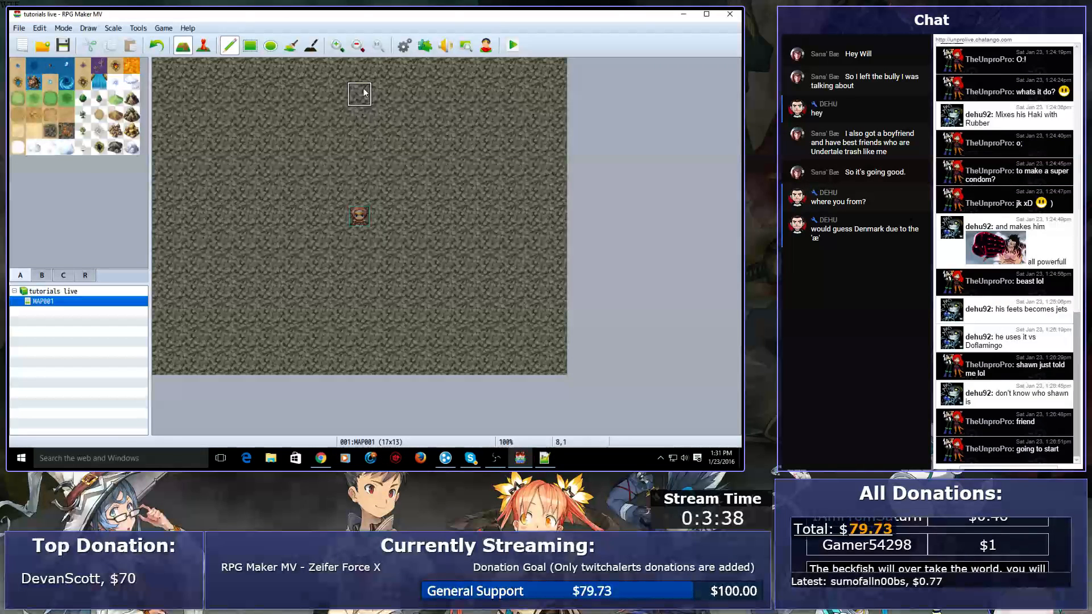
- Look through the project database, including its items, weapons, armors, enemies, troops and animations, and close it unchanged
click(405, 45)
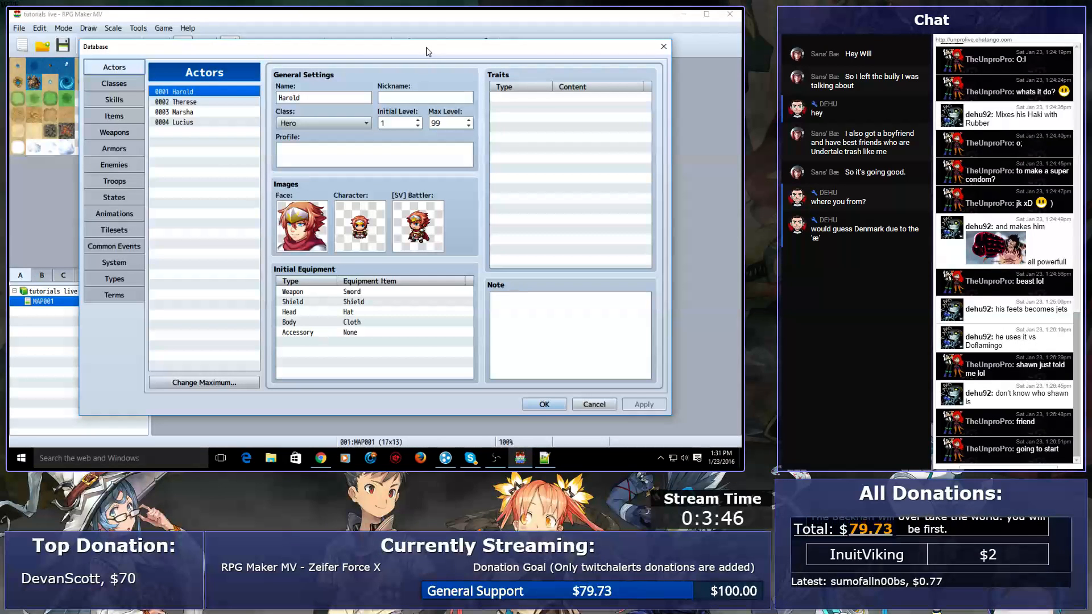
click(133, 116)
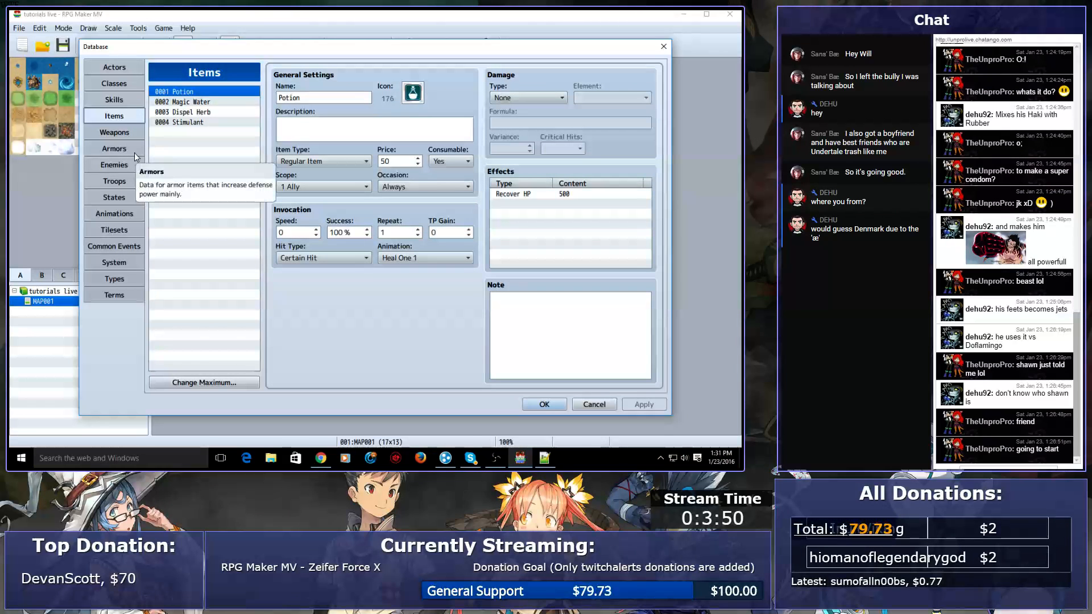
click(122, 133)
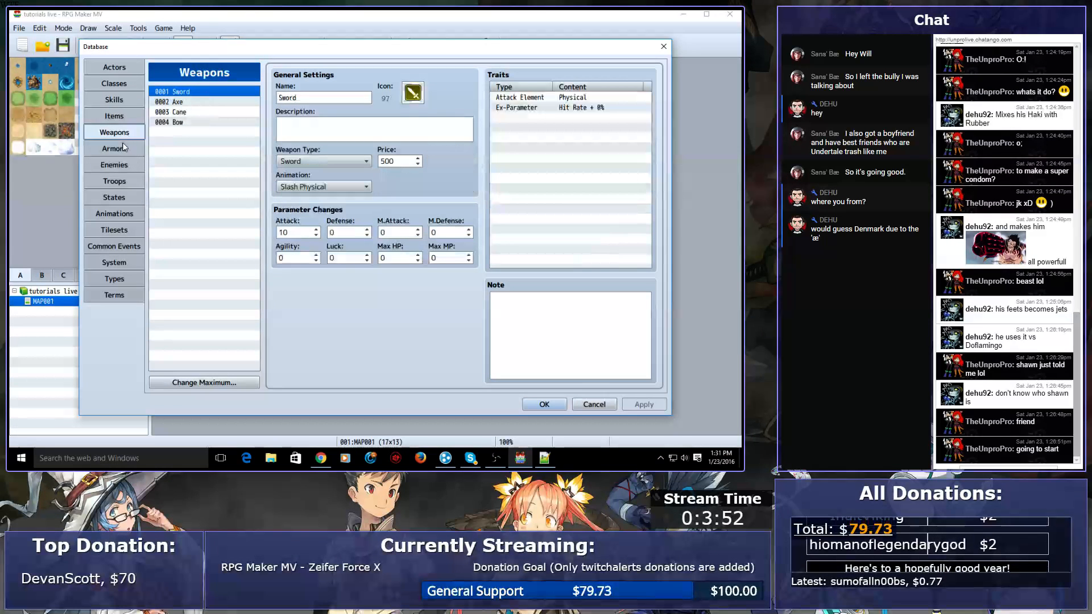
click(126, 150)
click(115, 164)
click(107, 214)
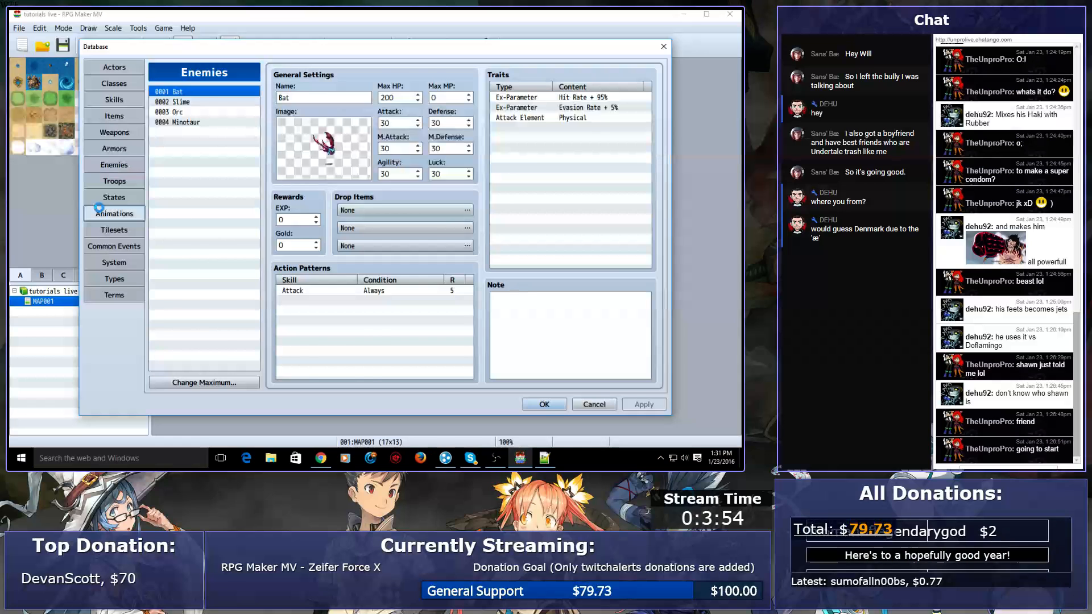
click(108, 181)
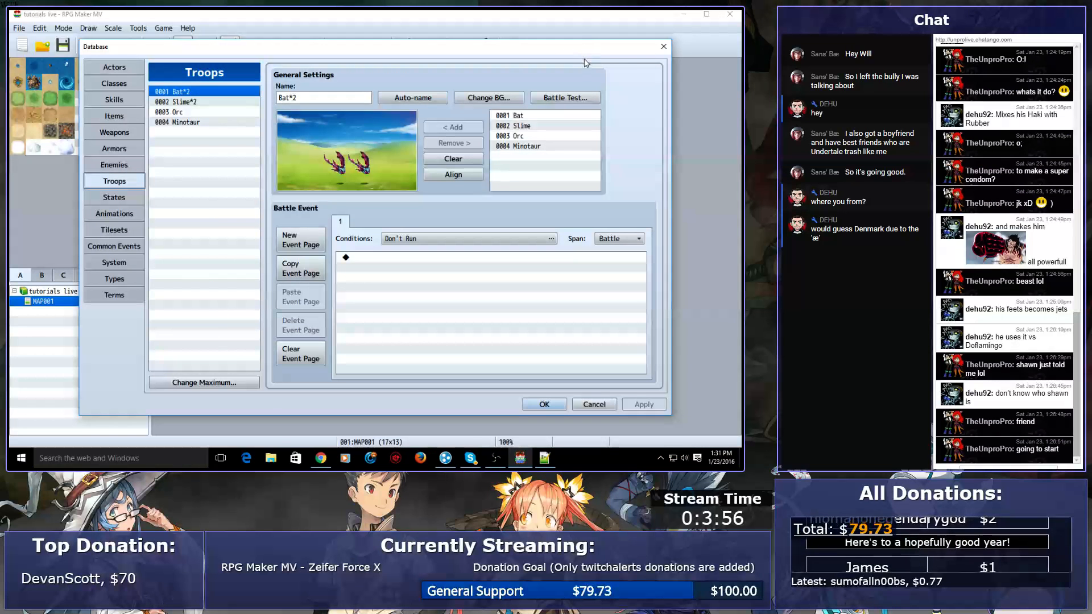
click(664, 47)
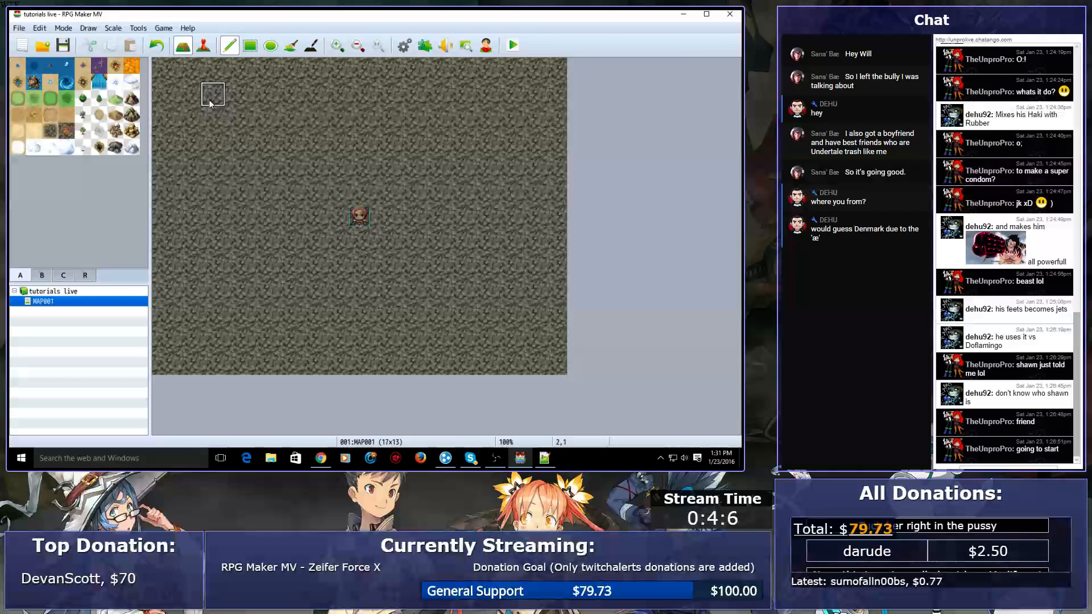
- Playtest the project, check the debug screen in the running game, and open the Developer Tools
click(515, 48)
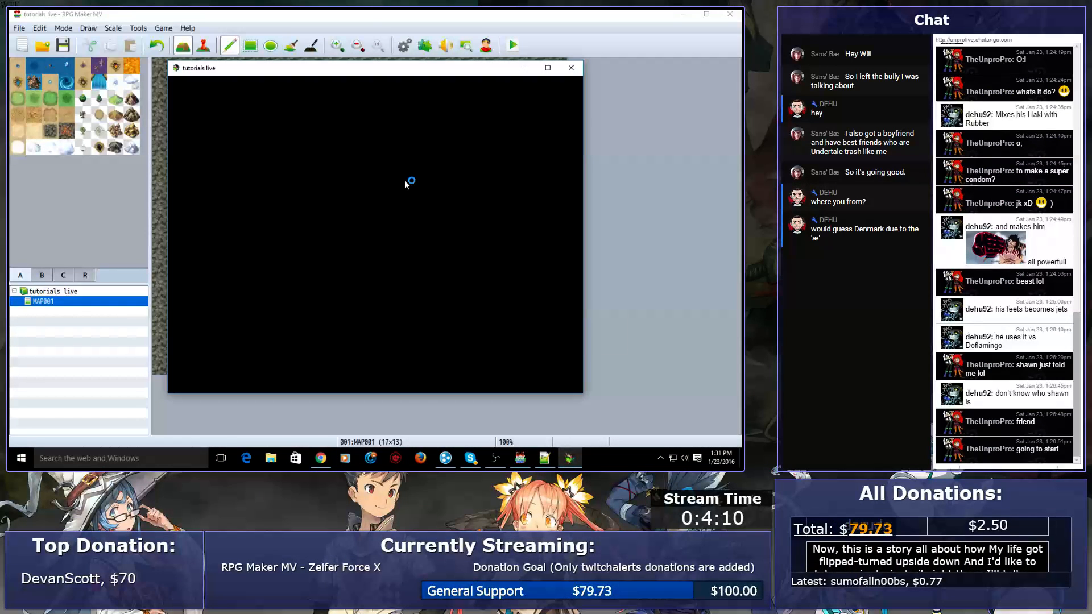
key(Return)
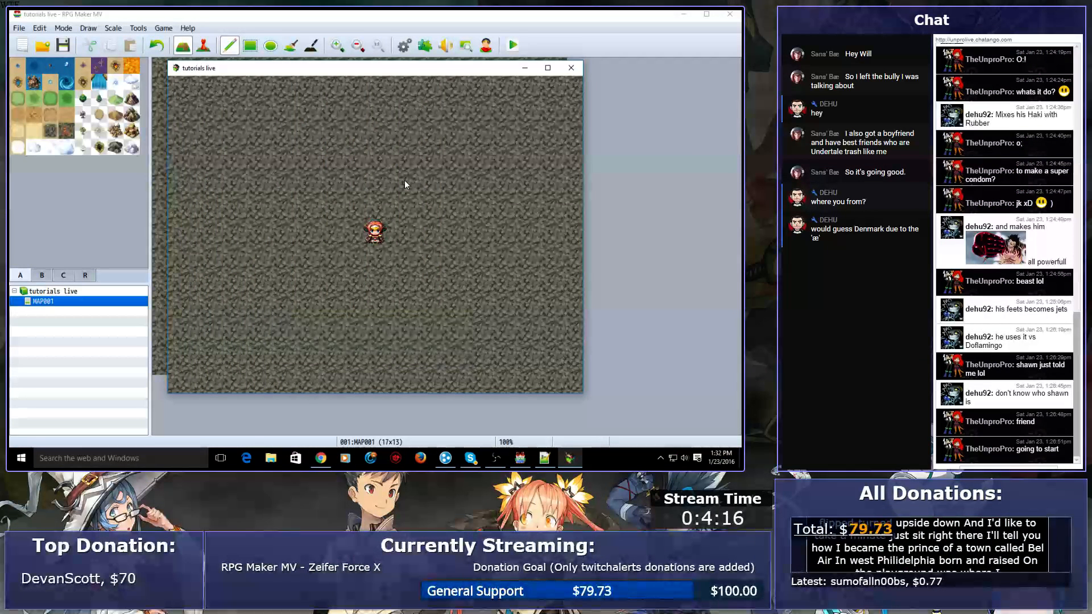
key(F9)
key(Escape)
key(F8)
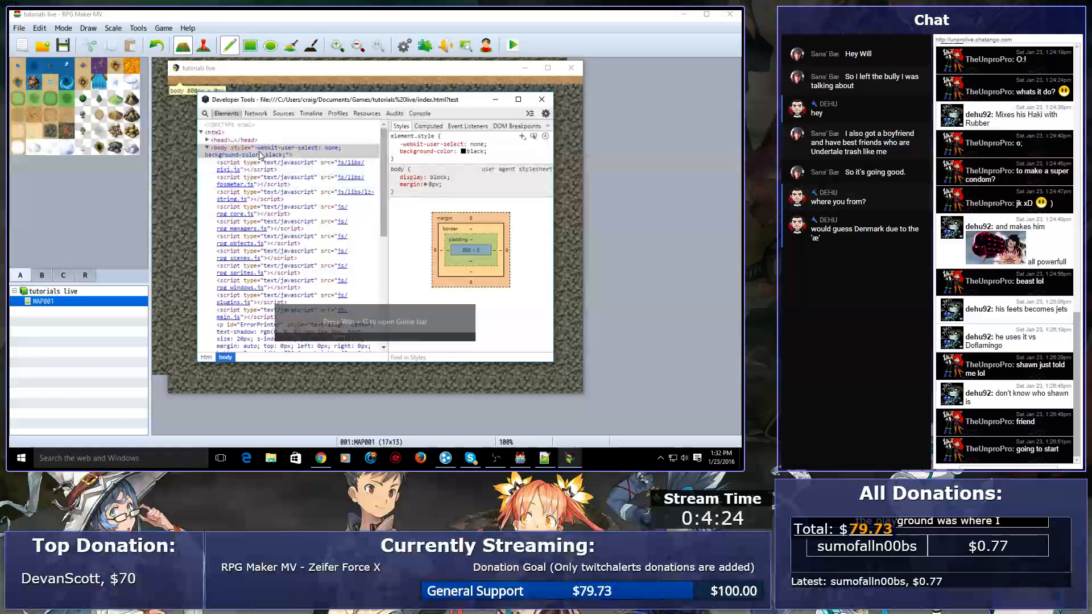
- Examine the script, canvas and div elements in the game page's body, including the last div's editable HTML
click(273, 198)
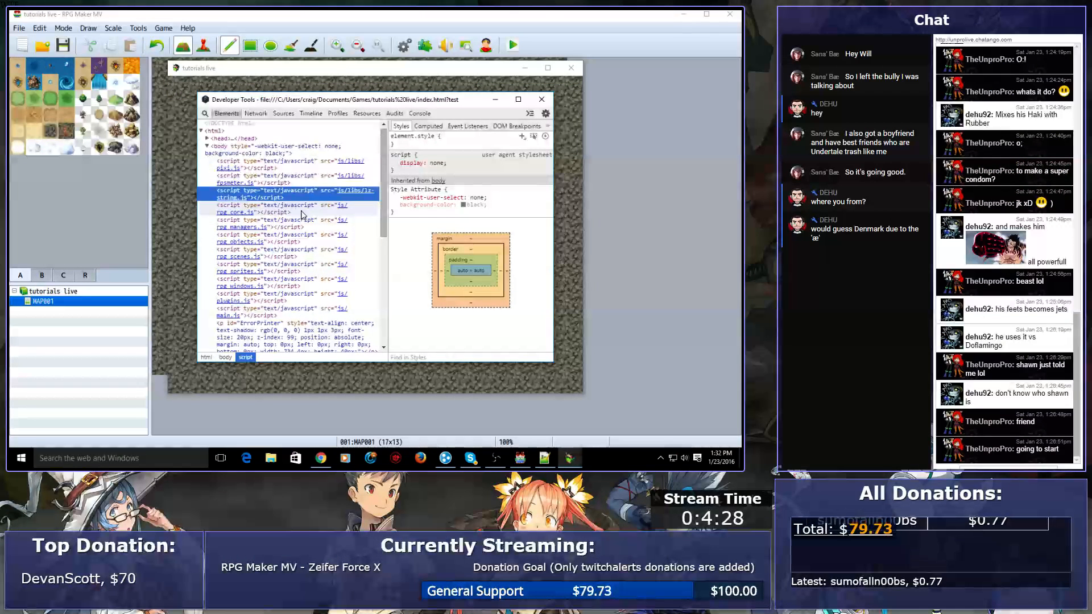
scroll(319, 204, down, 6)
scroll(318, 205, down, 1)
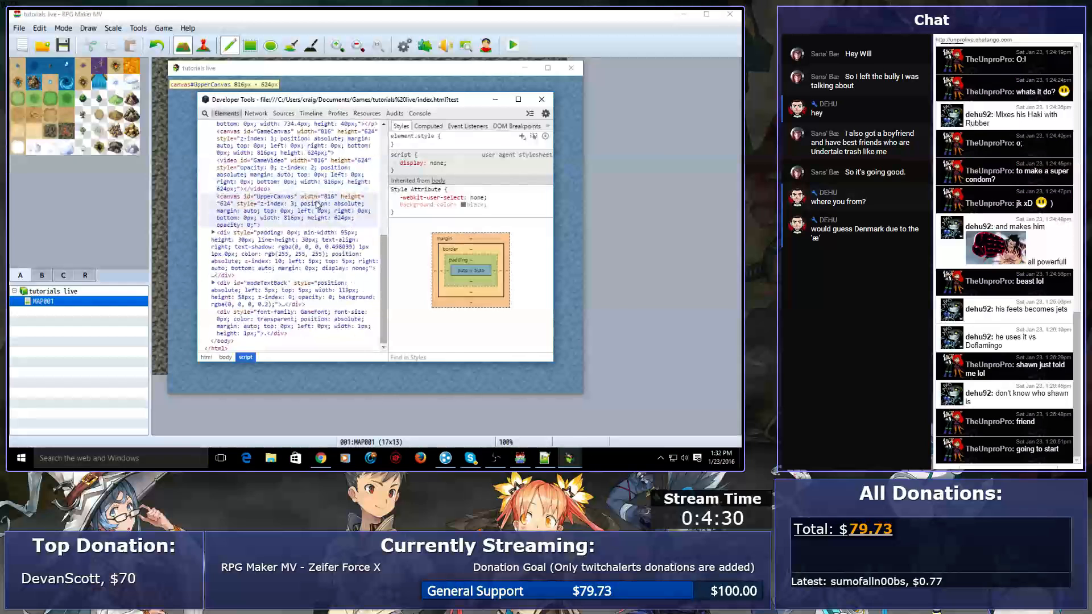
click(286, 239)
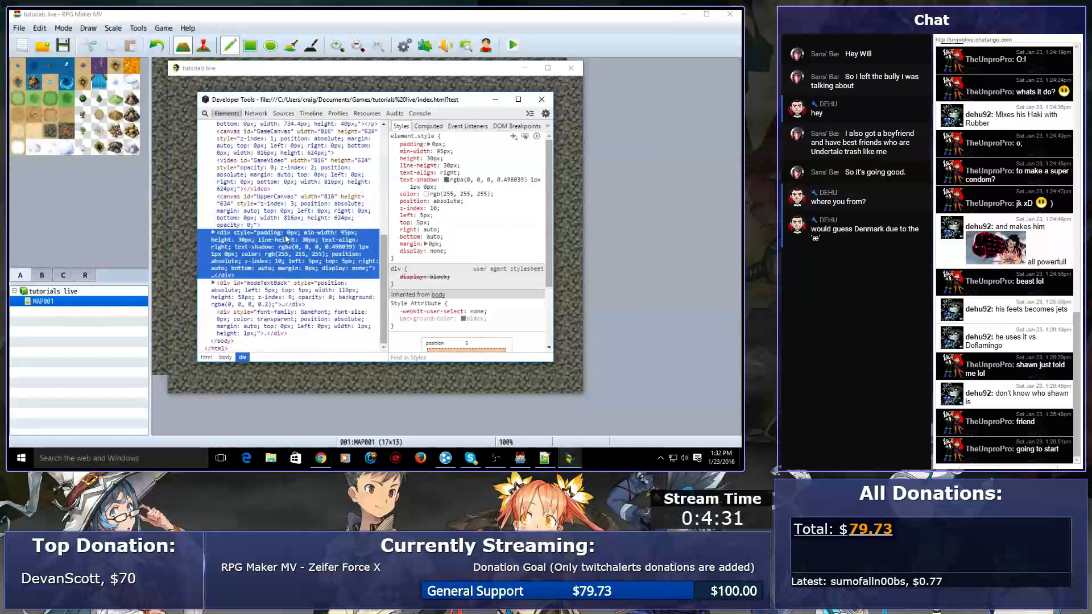
click(289, 300)
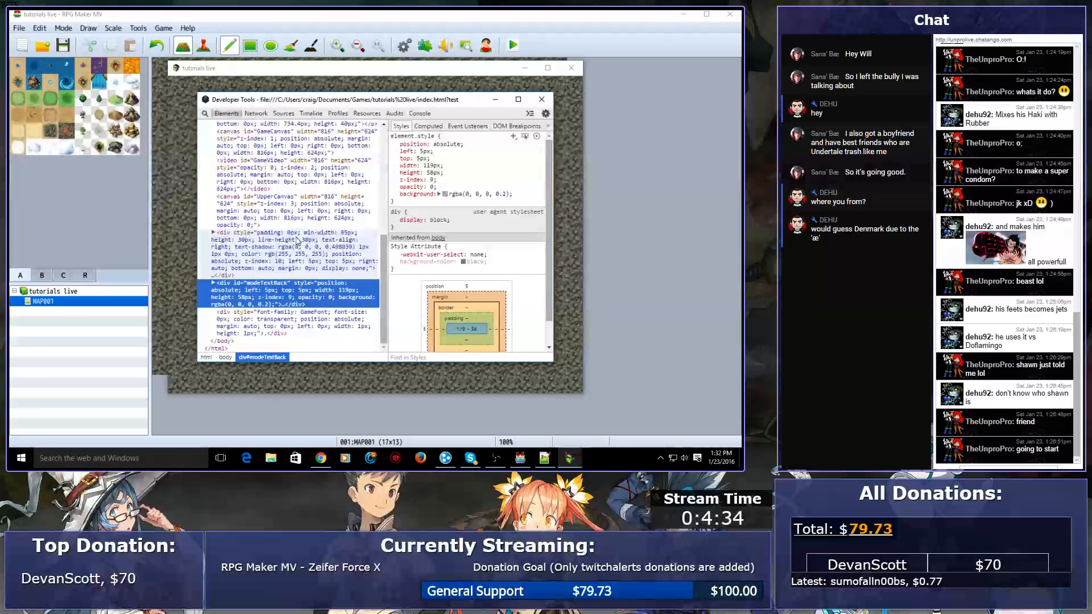
click(274, 331)
right_click(275, 331)
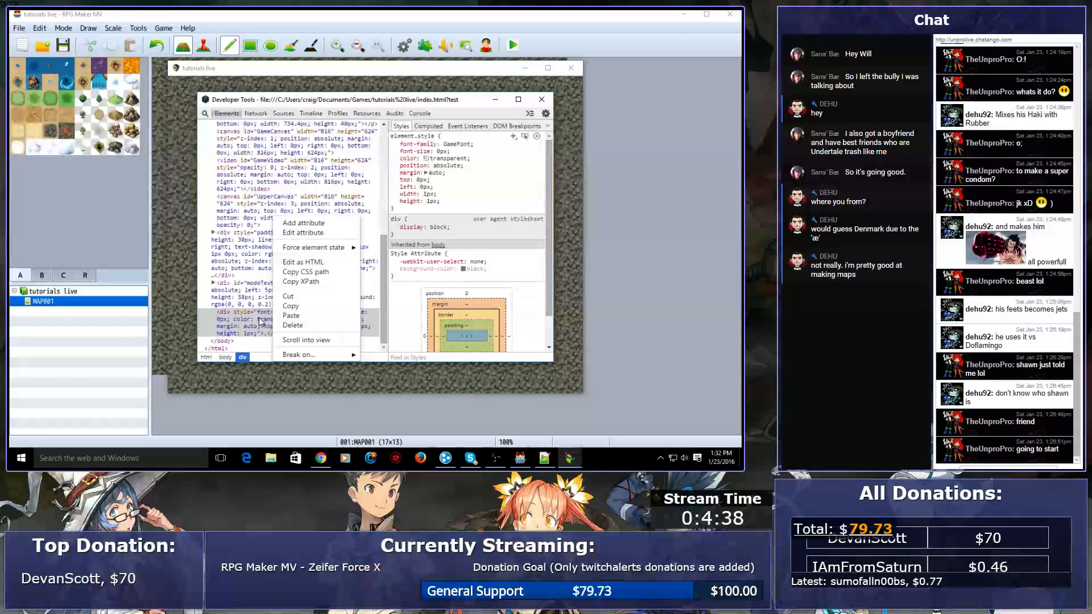
click(340, 262)
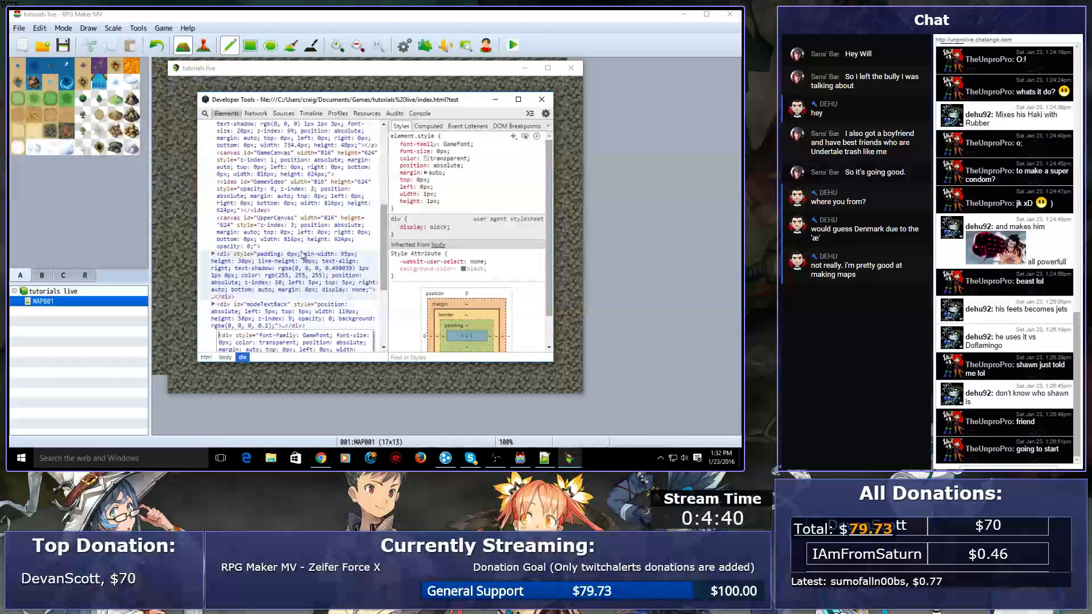
click(250, 296)
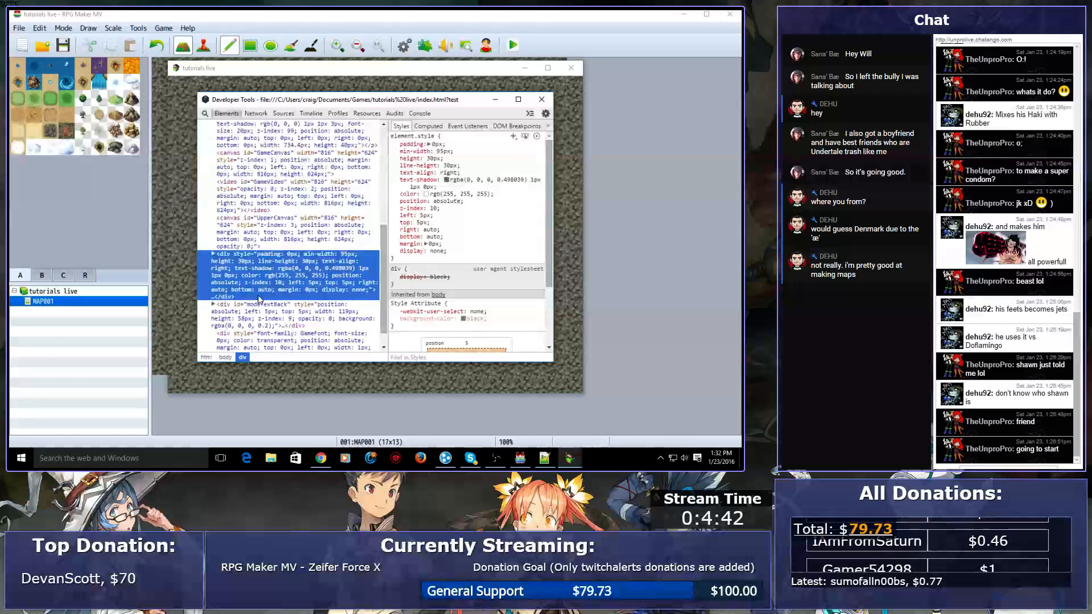
- Expand the modeTextBack div and insert the text "I LIKE CAKES" just before it by editing its HTML
click(215, 304)
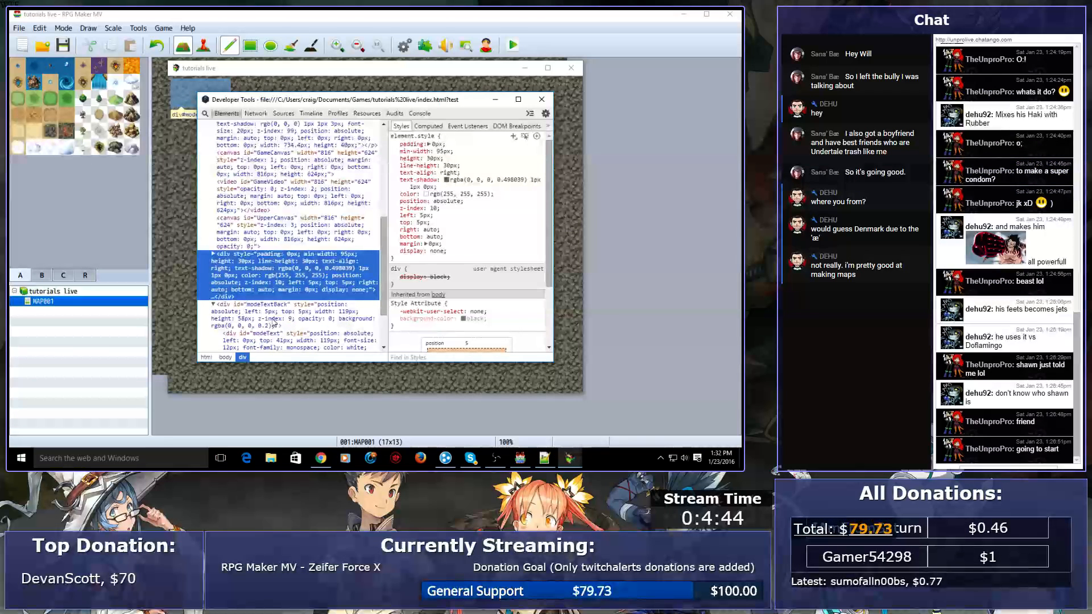
click(290, 321)
right_click(305, 331)
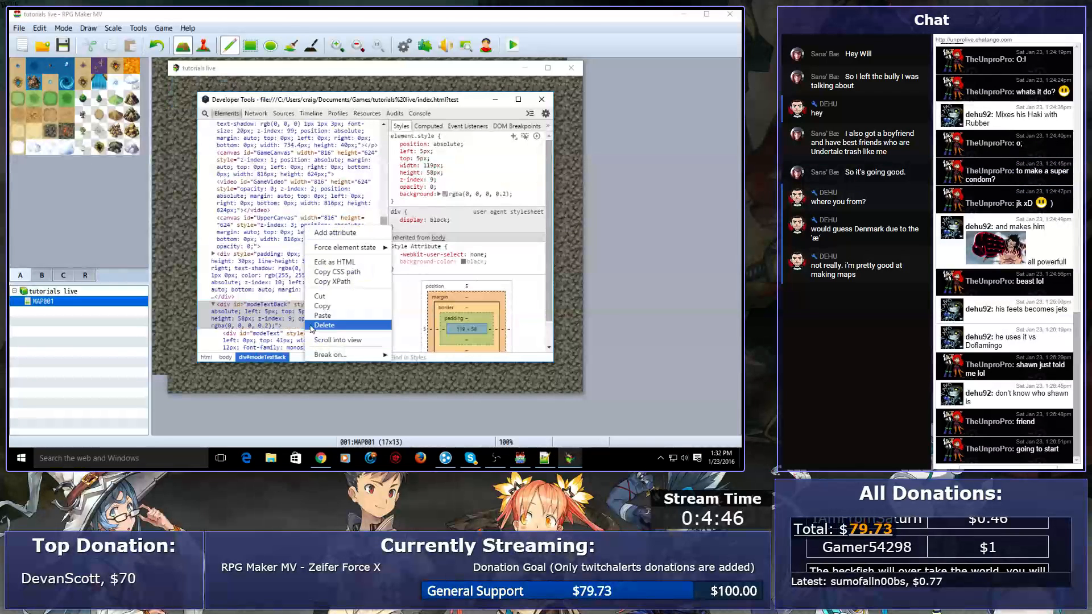
click(337, 267)
text(I LIKE CAKES)
key(Return)
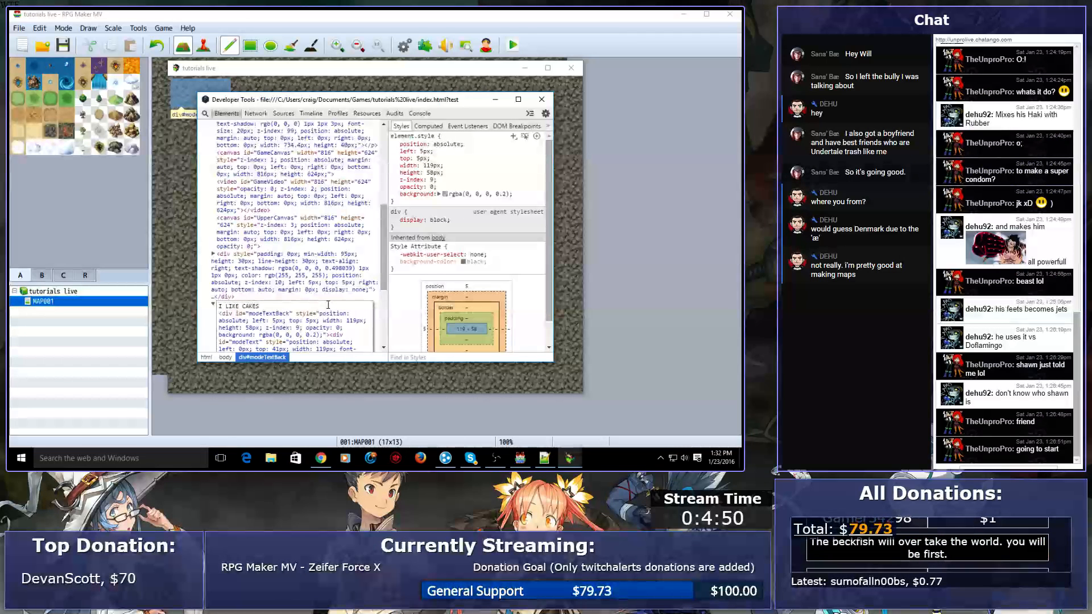
click(288, 286)
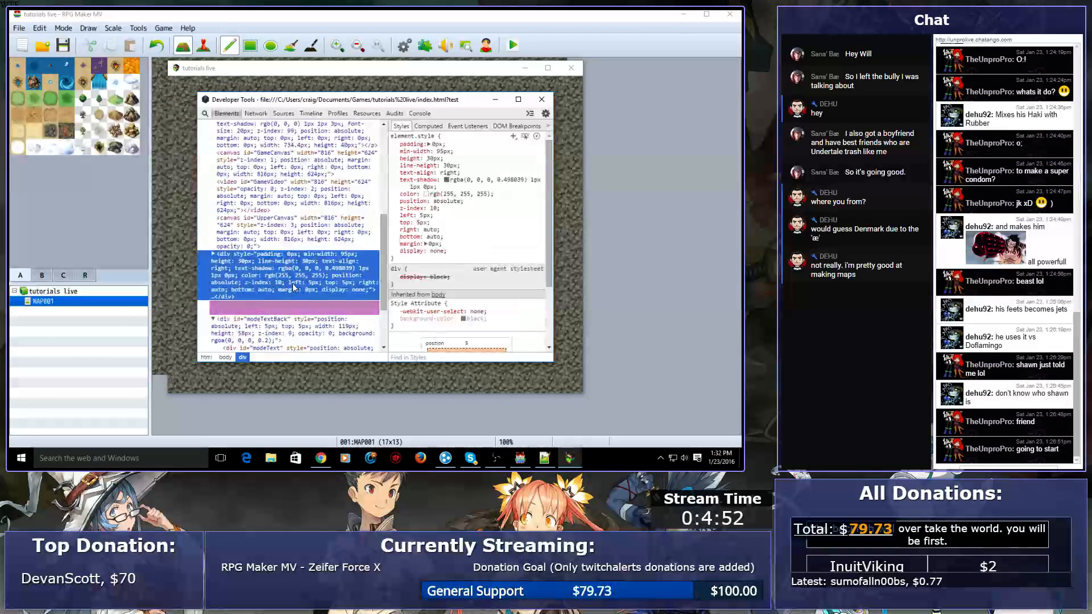
- Move the Developer Tools window aside and inspect the inserted text, the modeTextBack div and the pixi.js script element
click(235, 307)
drag(356, 103, 283, 118)
scroll(208, 274, down, 3)
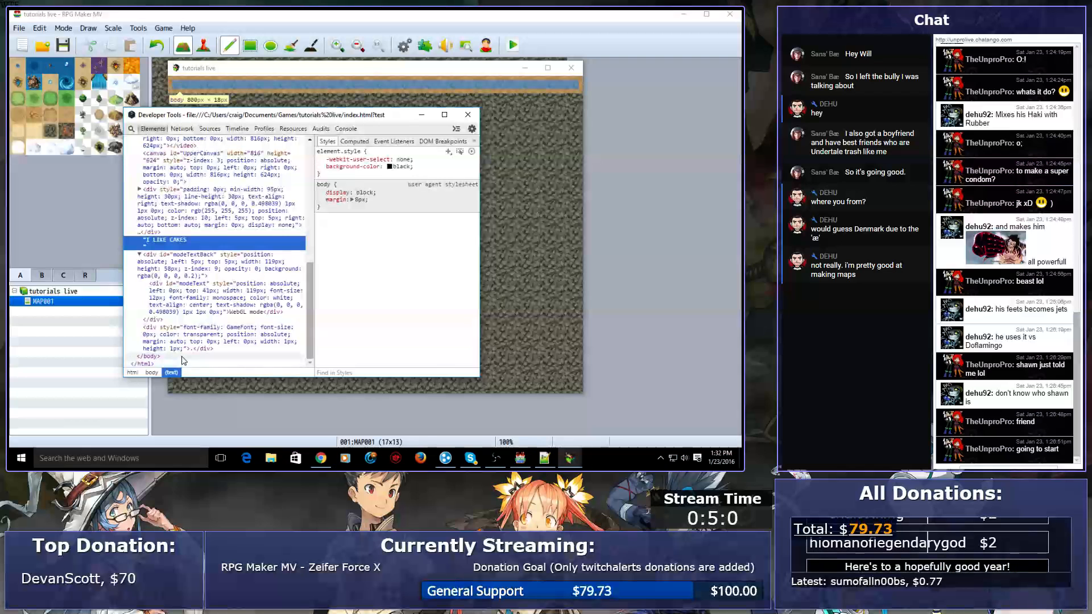
click(171, 254)
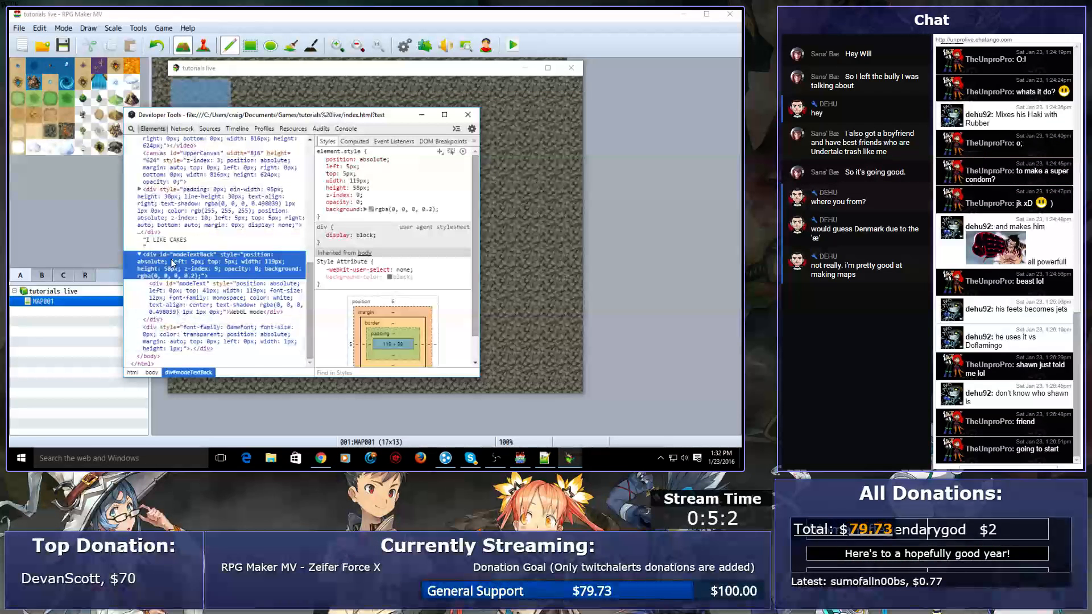
scroll(171, 233, up, 10)
click(180, 180)
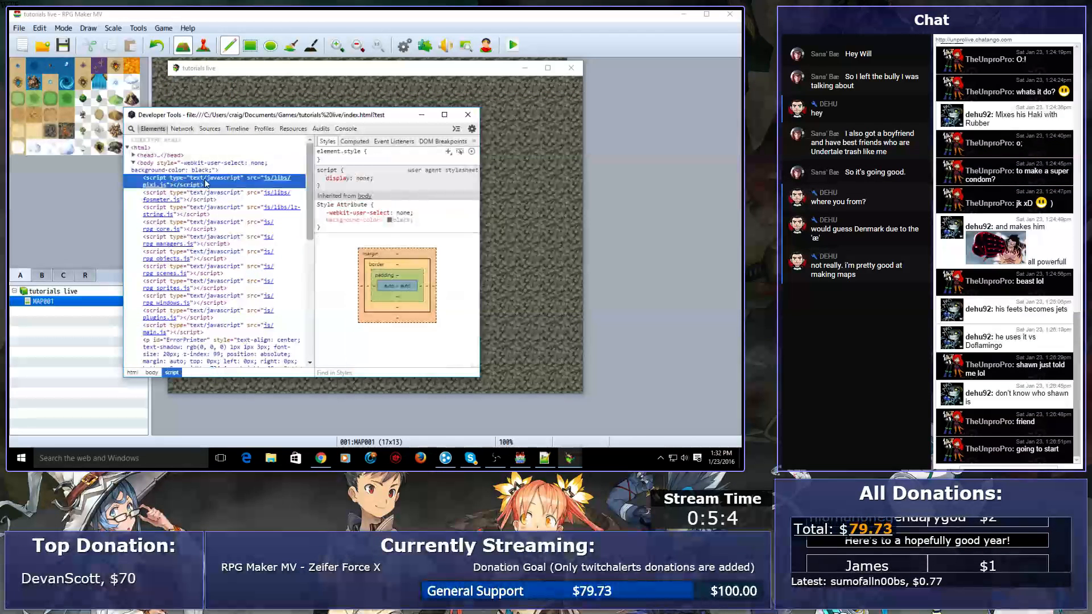
- Reload the game page, uncover the game window by moving the Developer Tools, and close the playtest
click(200, 169)
key(F5)
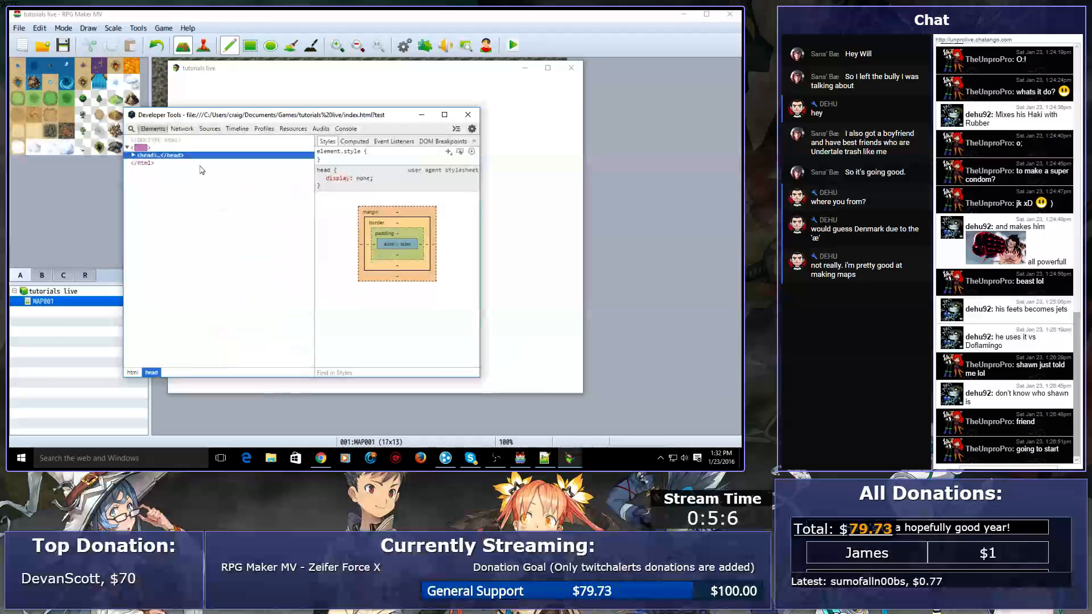
drag(277, 117, 501, 290)
click(414, 248)
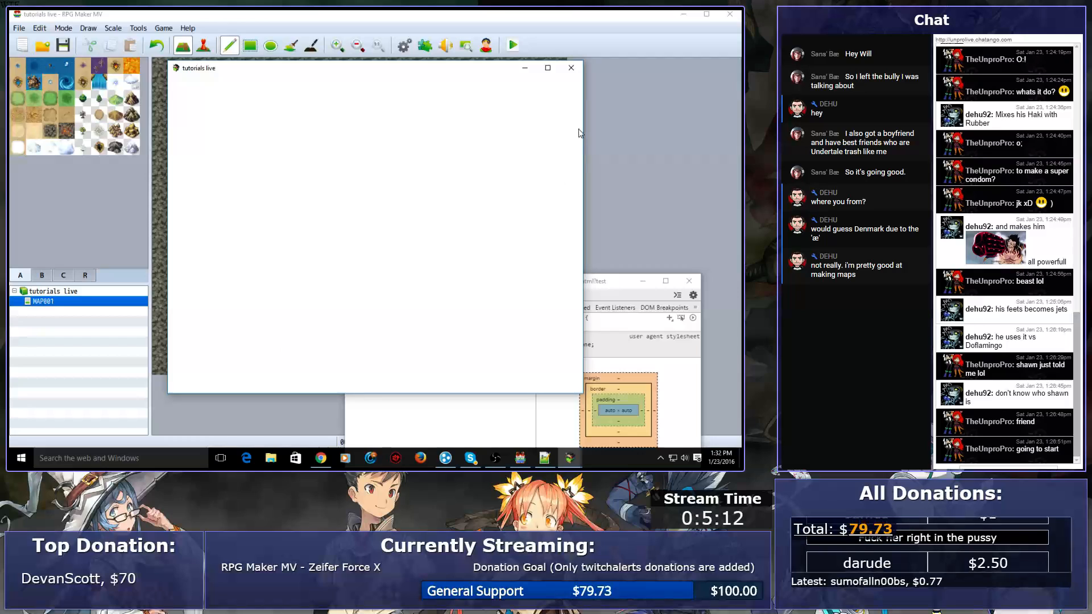
click(571, 67)
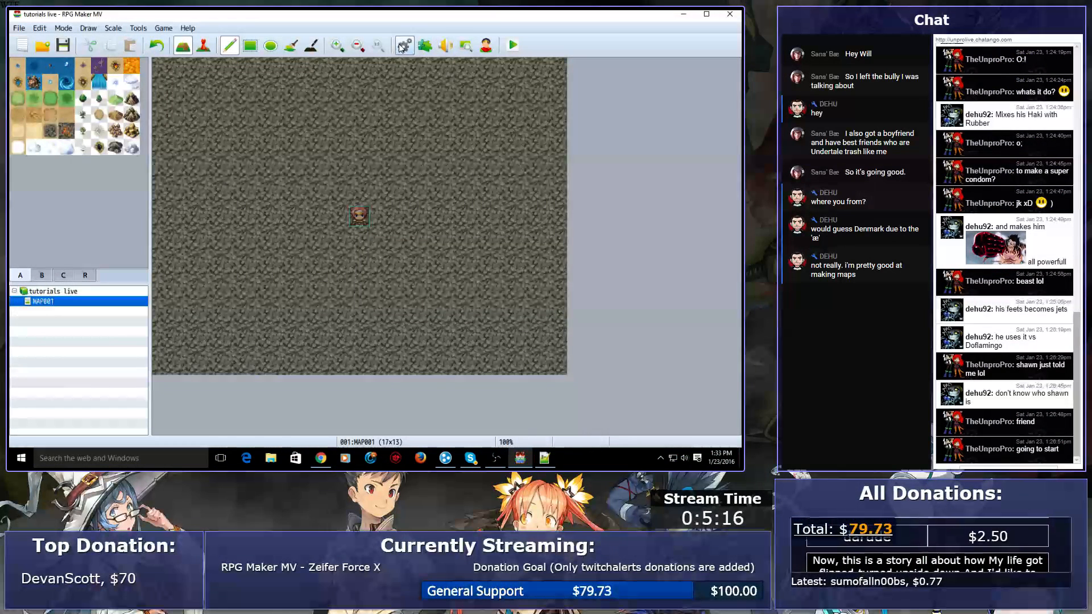
- Restart the playtest, open the in-game debug screen, and show the page's elements in the Developer Tools
click(511, 51)
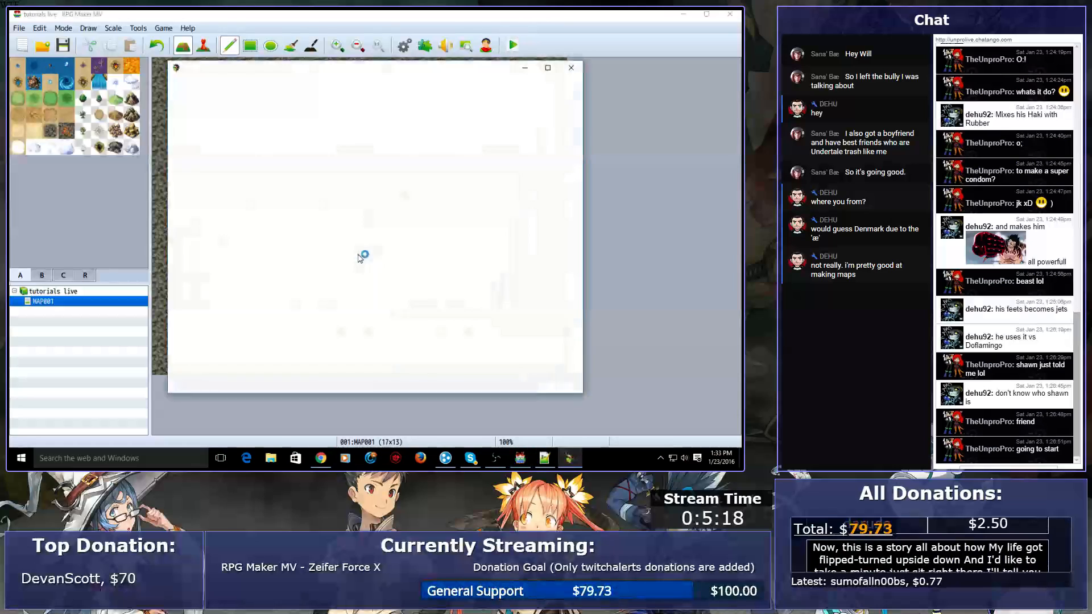
key(Return)
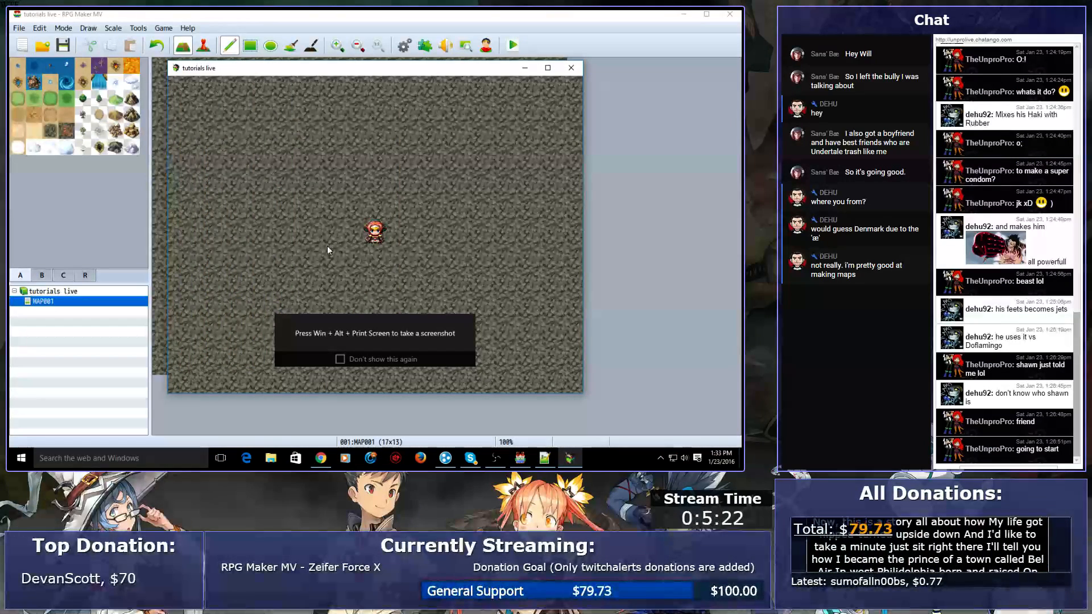
key(F9)
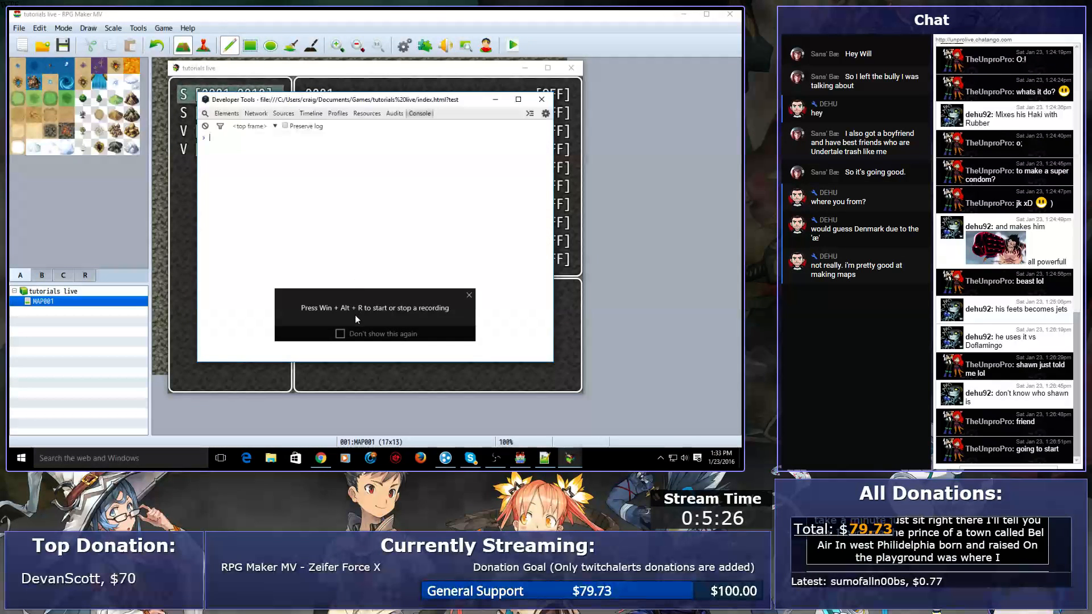
click(227, 114)
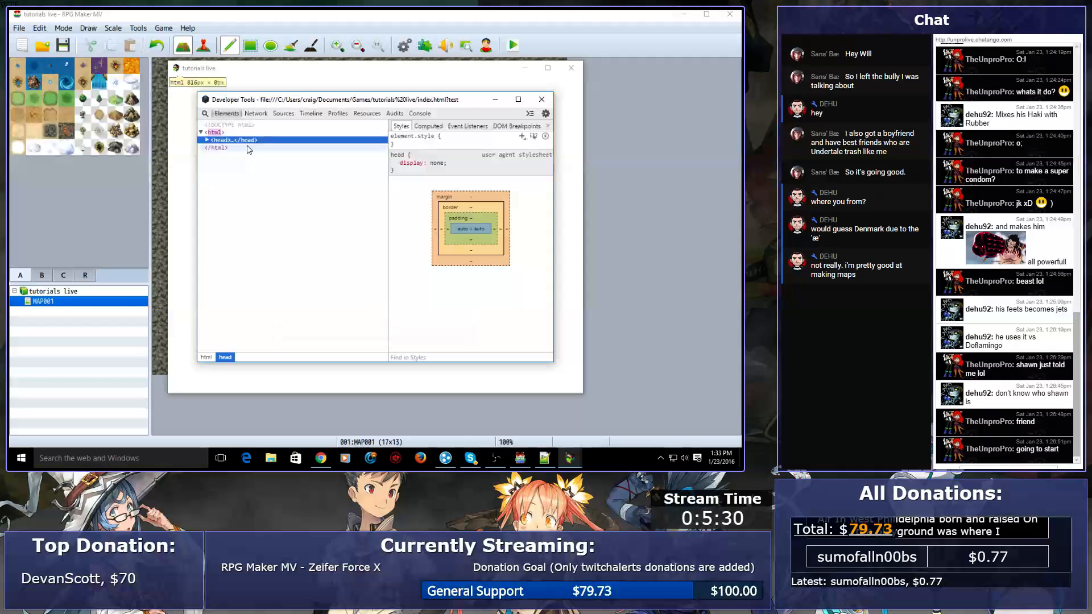
- Edit the html element as HTML and add an empty body element after the closing head tag
right_click(252, 150)
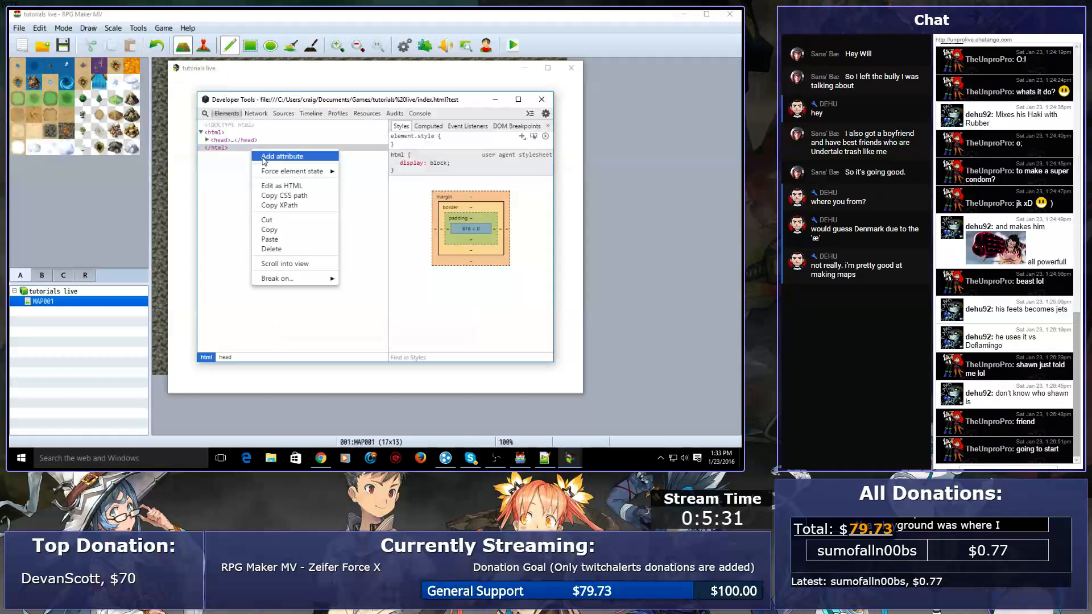
click(273, 186)
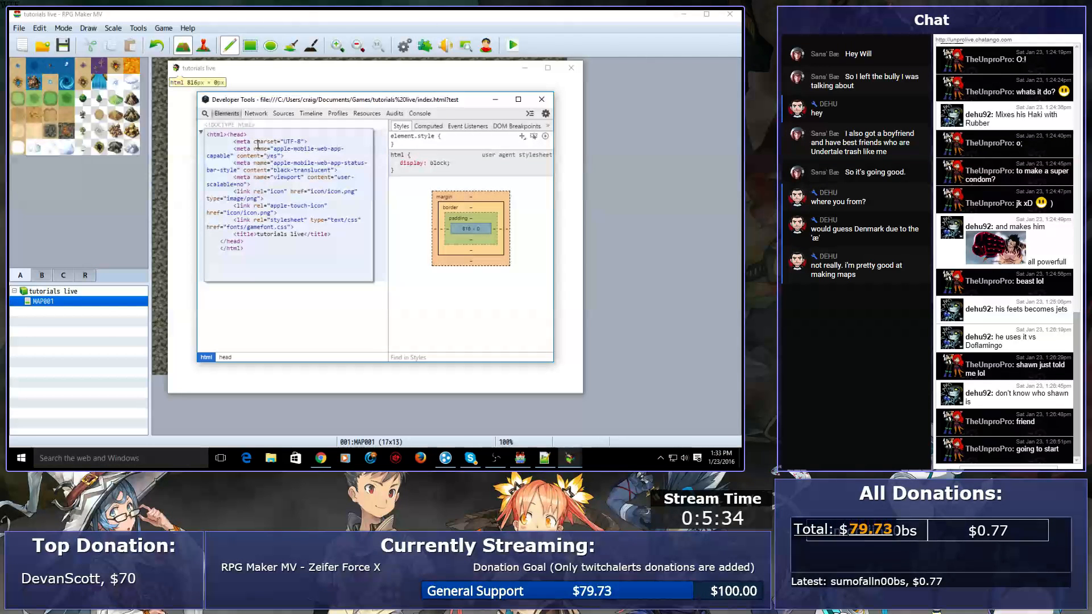
click(260, 243)
key(Return)
key(Return)
key(Return)
text(</body>)
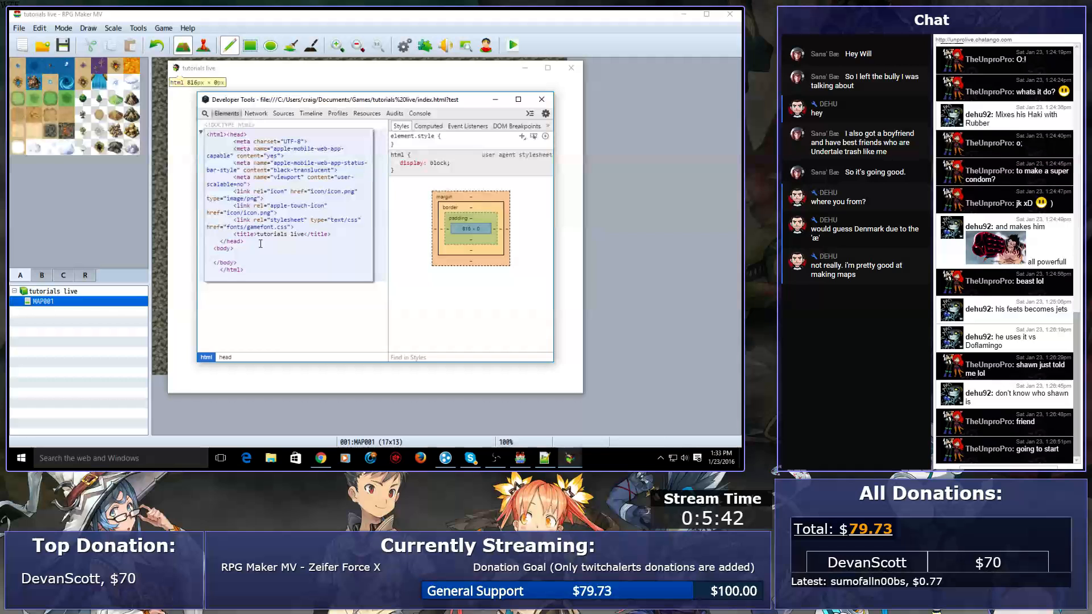
text(<iframe src="http://ww)
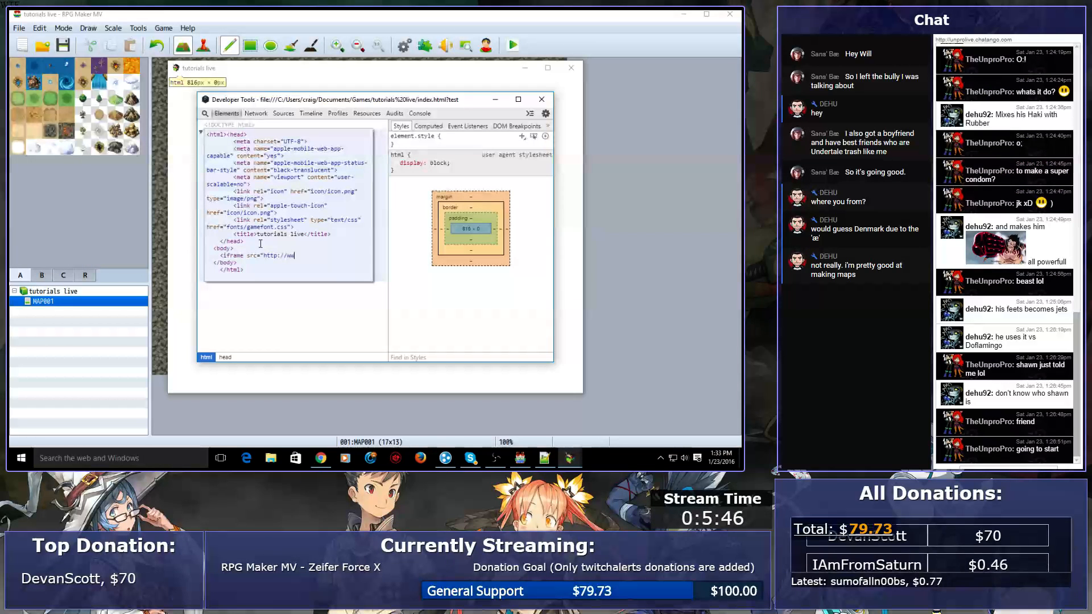
text(com/)
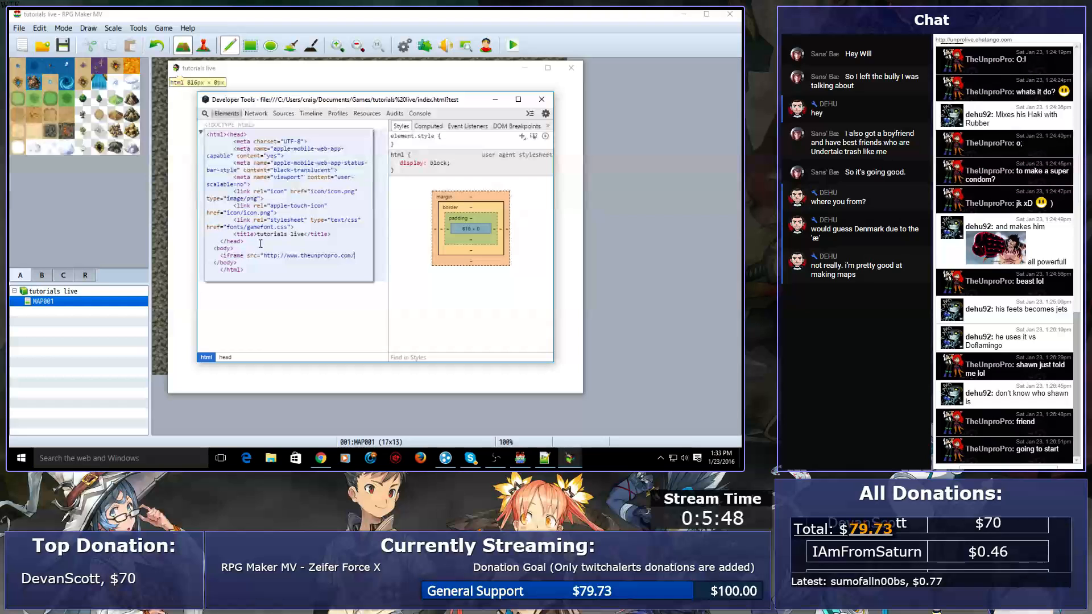
text("></iframe>)
key(Return)
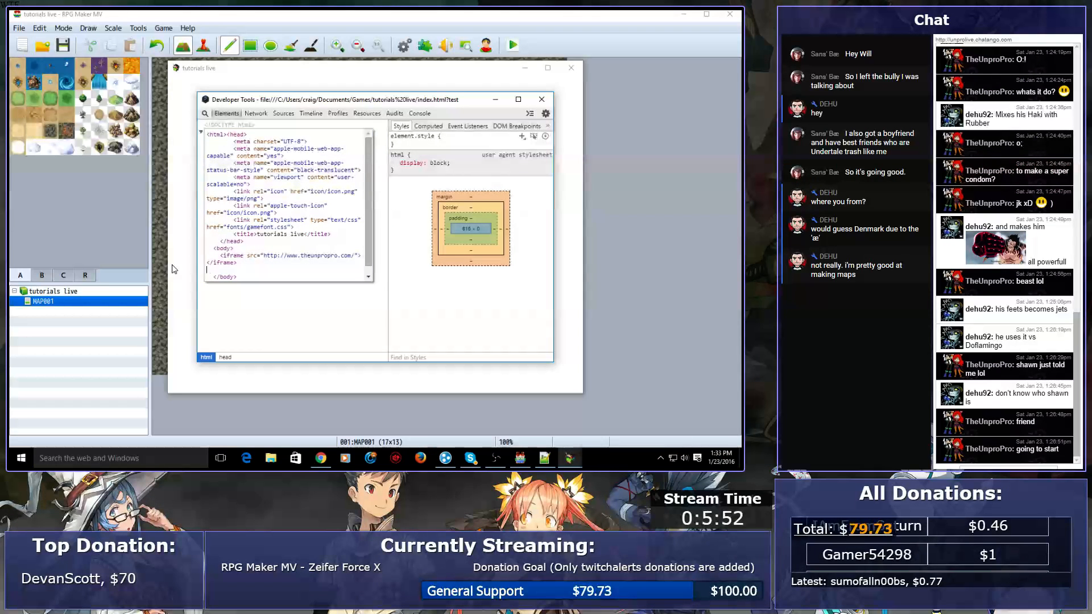
key(ctrl+Return)
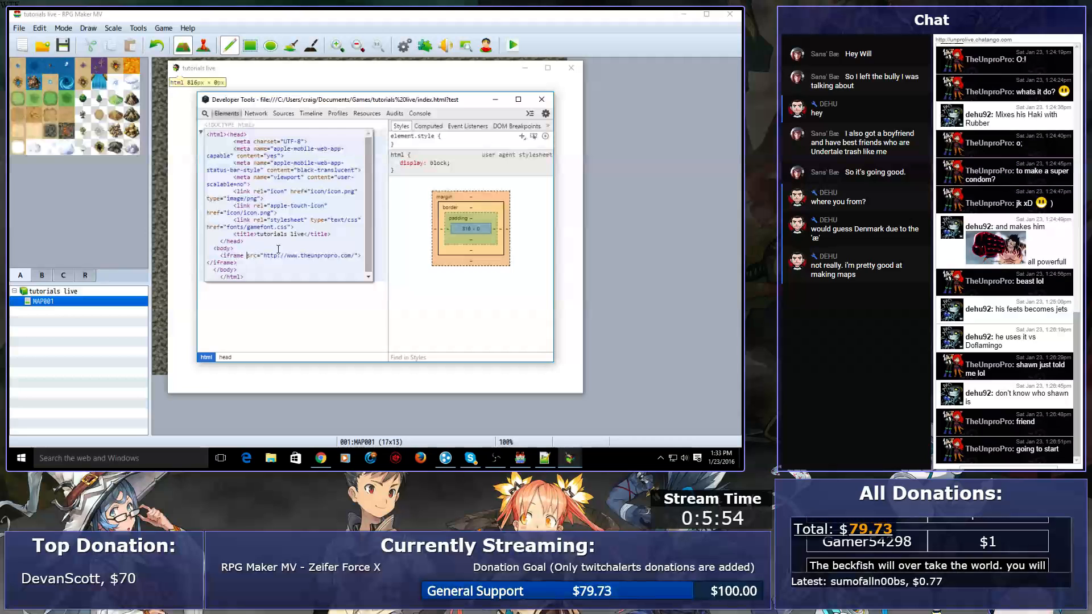
text(width="100%" height="100%")
key(Return)
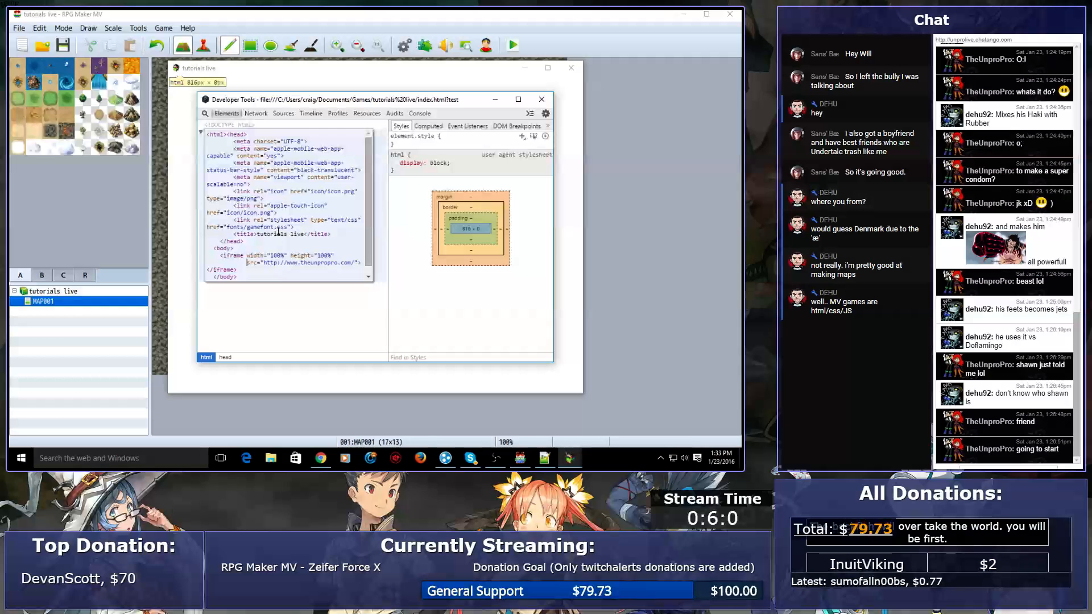
key(ctrl+z)
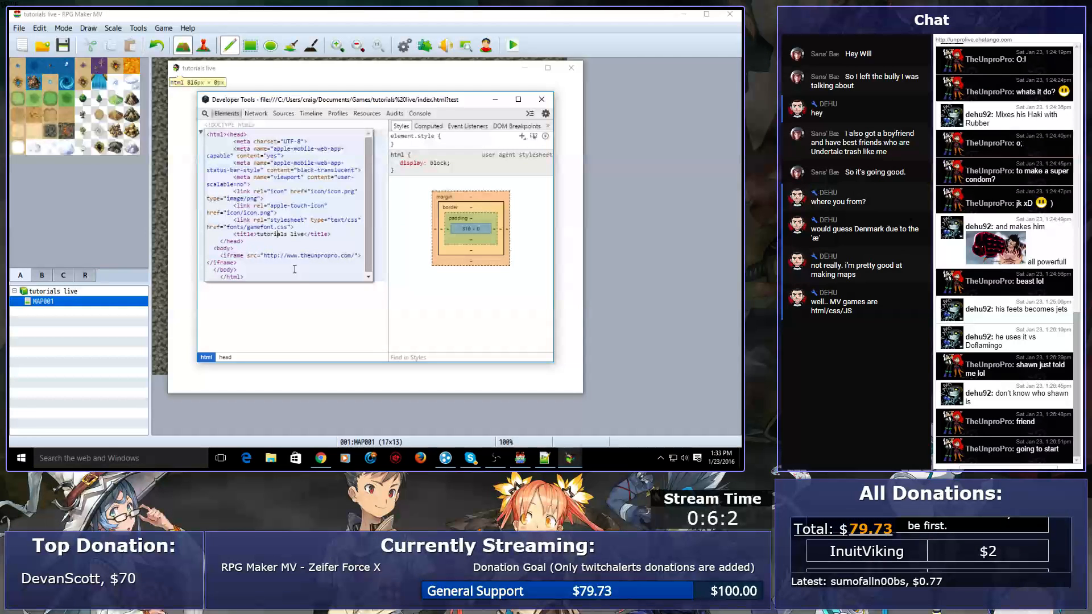
- Apply the HTML edit and move the Developer Tools window aside to view the embedded website in the game window
click(276, 300)
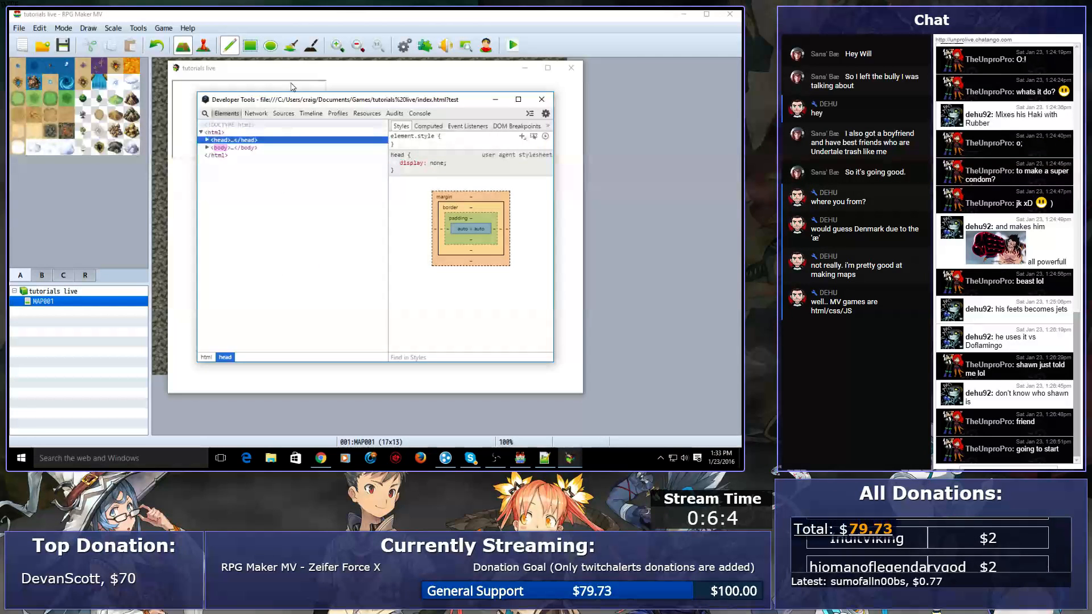
drag(282, 100, 399, 178)
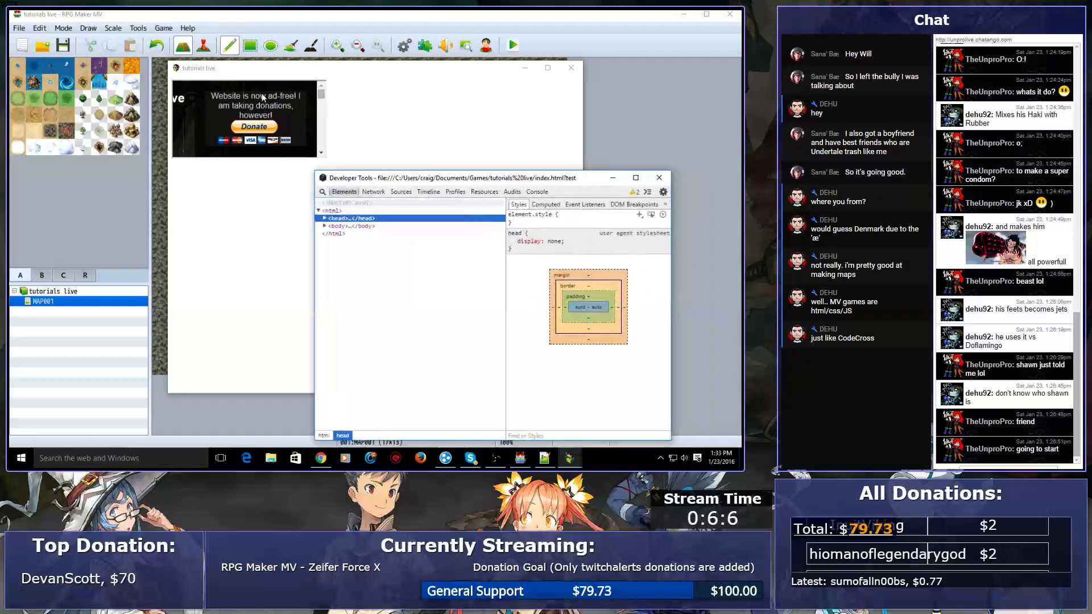
mouse_move(322, 95)
mouse_down()
mouse_move(322, 105)
mouse_move(323, 87)
mouse_up()
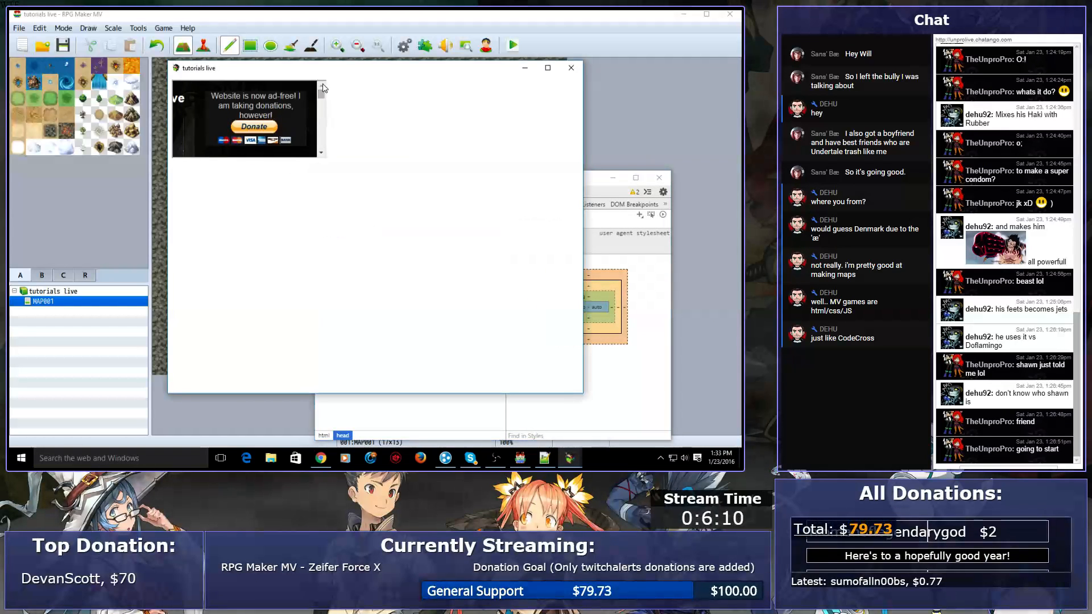
- Expand the body element and edit the iframe's HTML to set its width and height to 100%
click(585, 404)
click(324, 226)
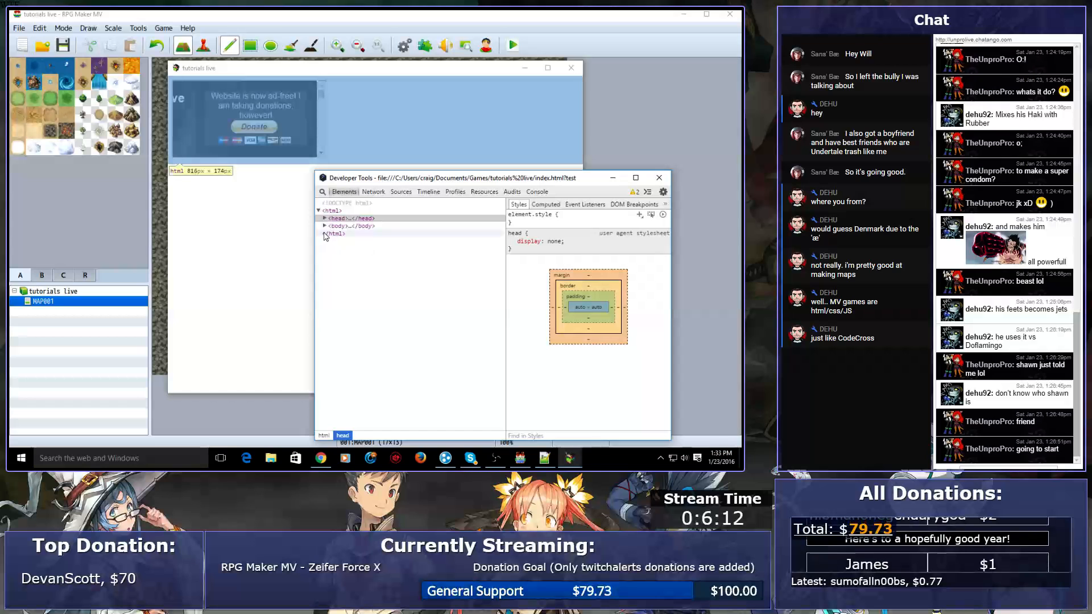
click(347, 239)
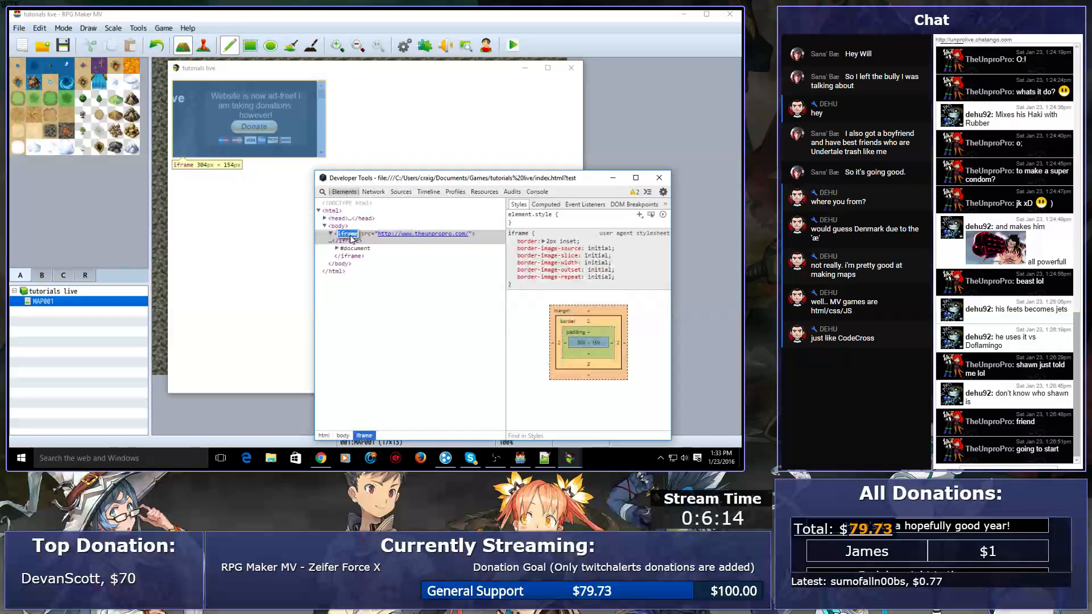
right_click(370, 237)
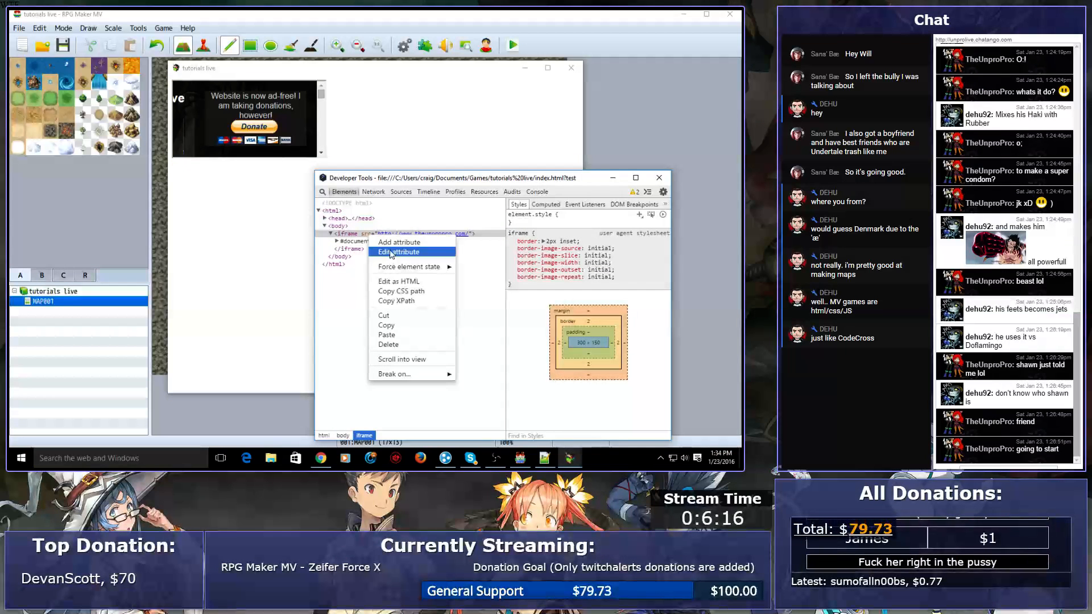
click(391, 282)
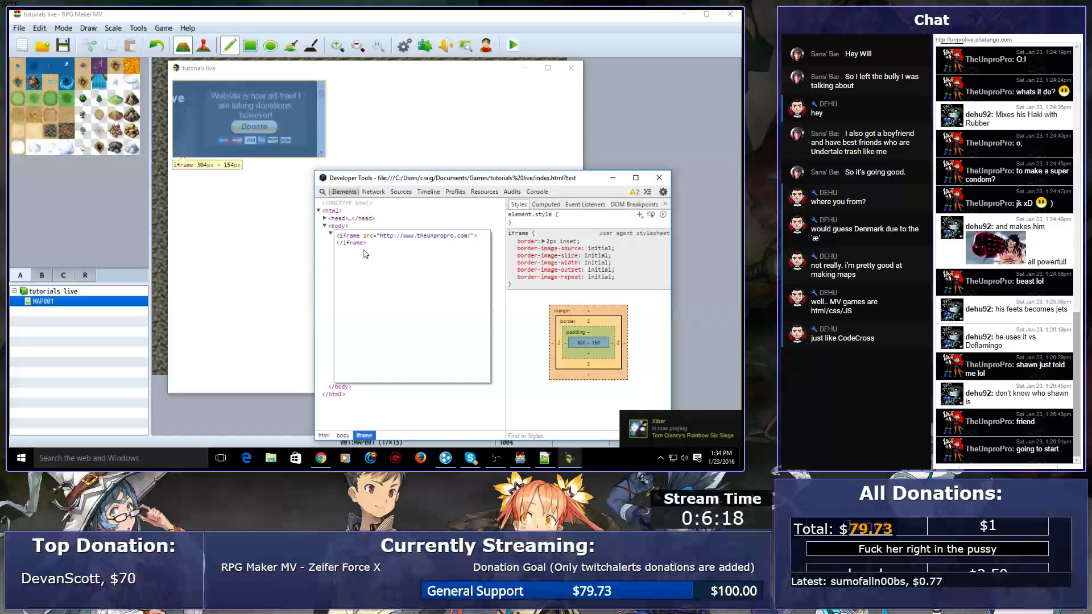
text(width=)
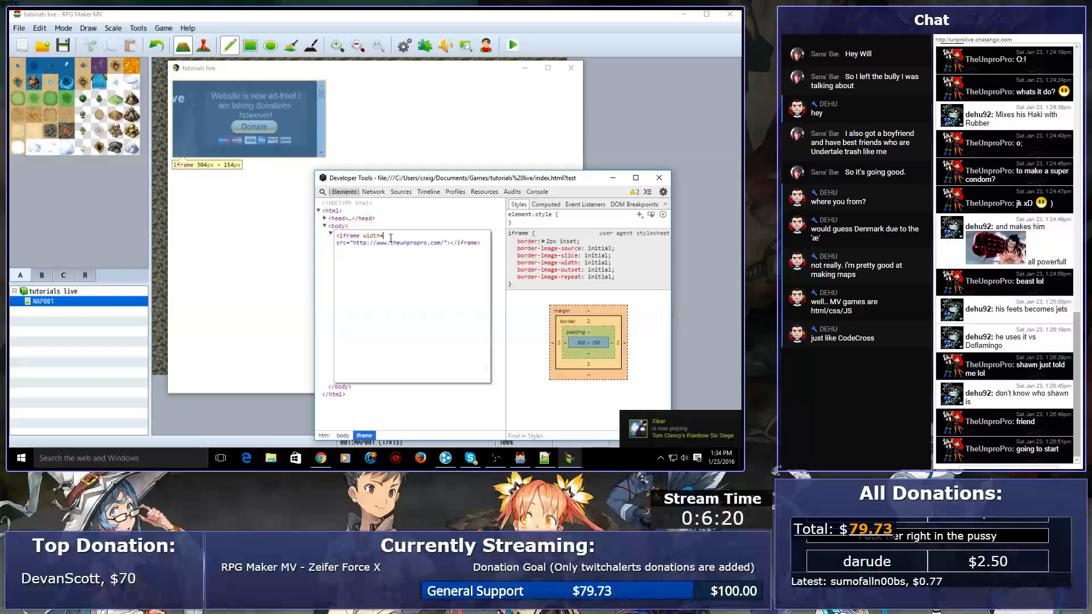
text("100%" height="100%)
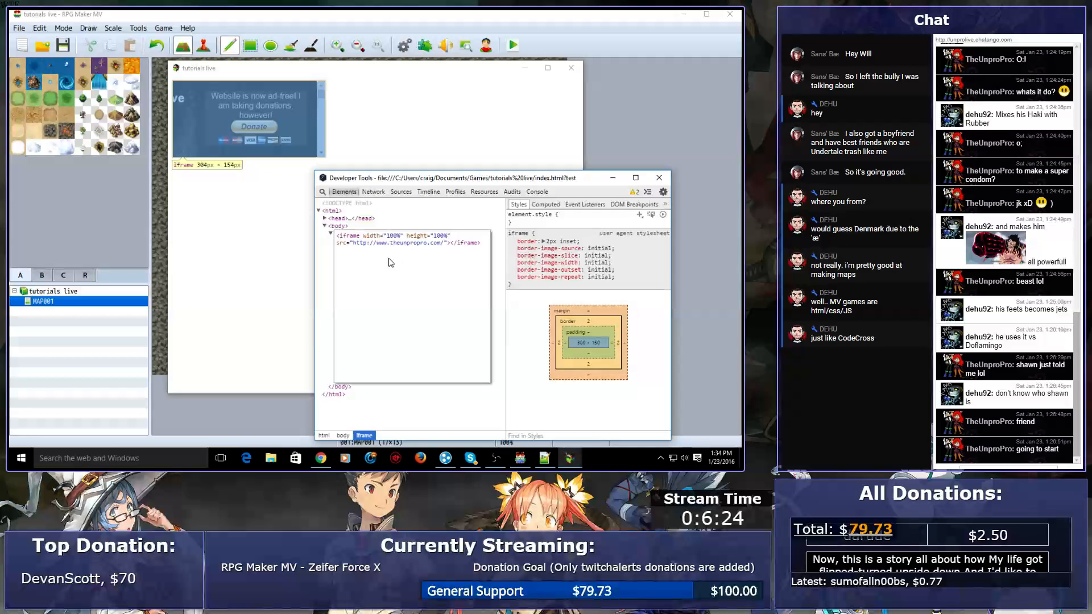
click(396, 396)
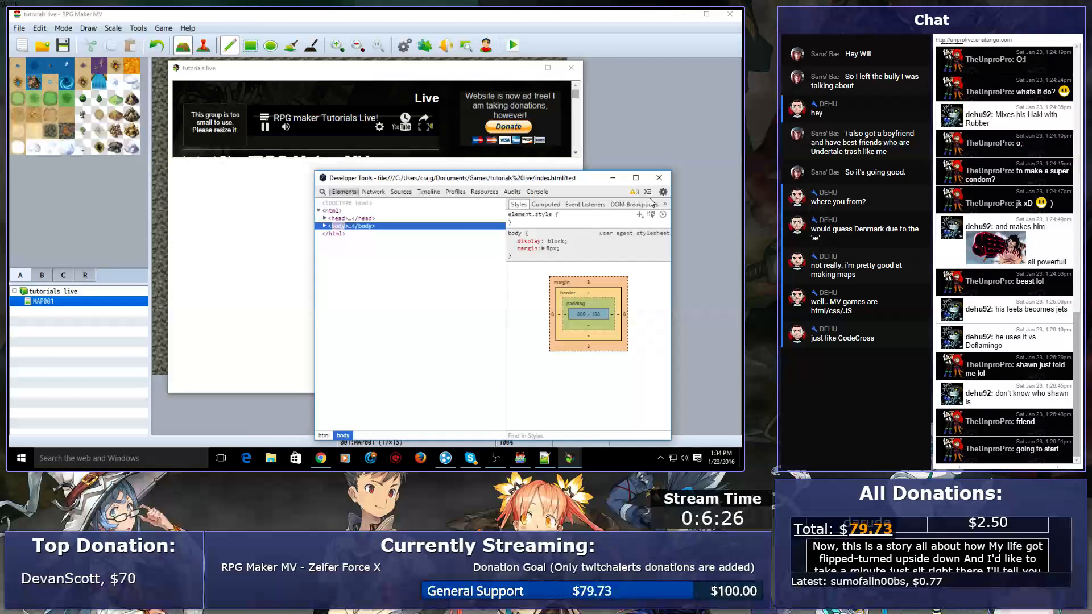
- Close the Developer Tools and scroll through the embedded website in the game window
click(660, 178)
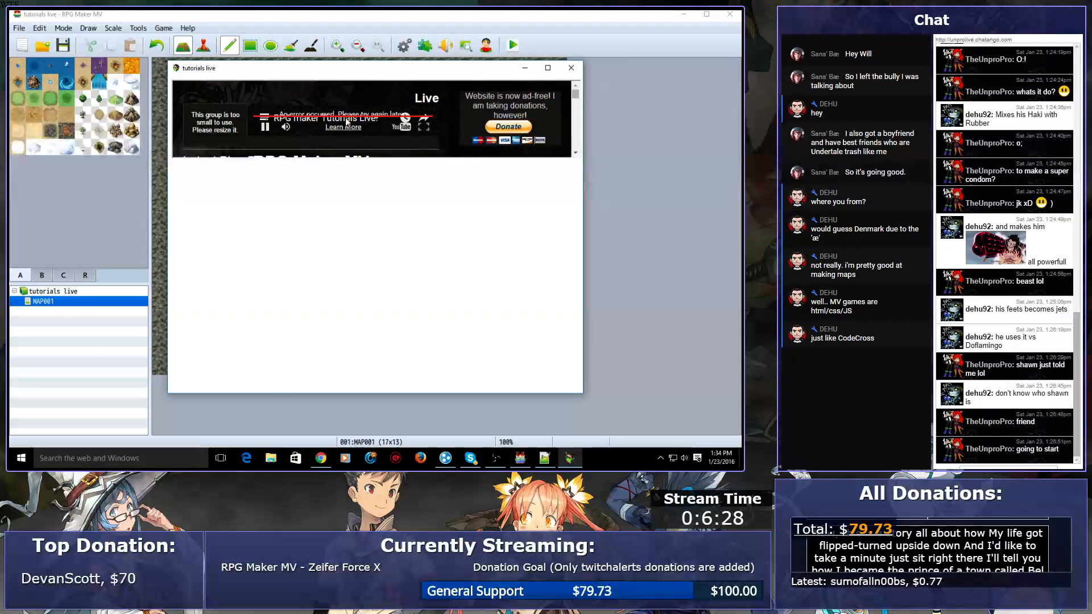
scroll(346, 122, down, 2)
scroll(346, 115, up, 2)
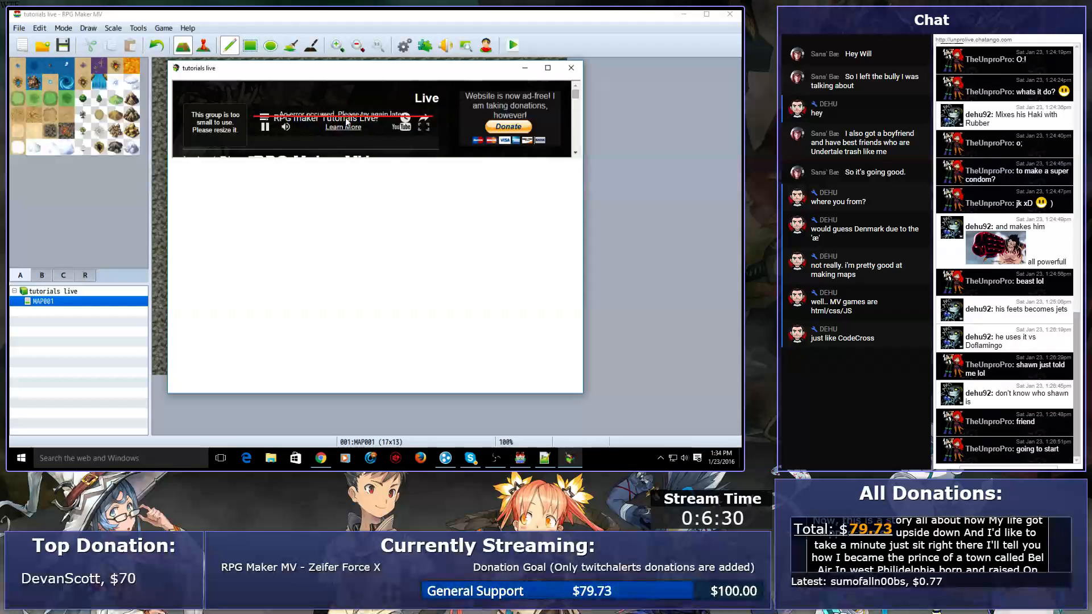
scroll(449, 118, down, 4)
drag(478, 106, 335, 104)
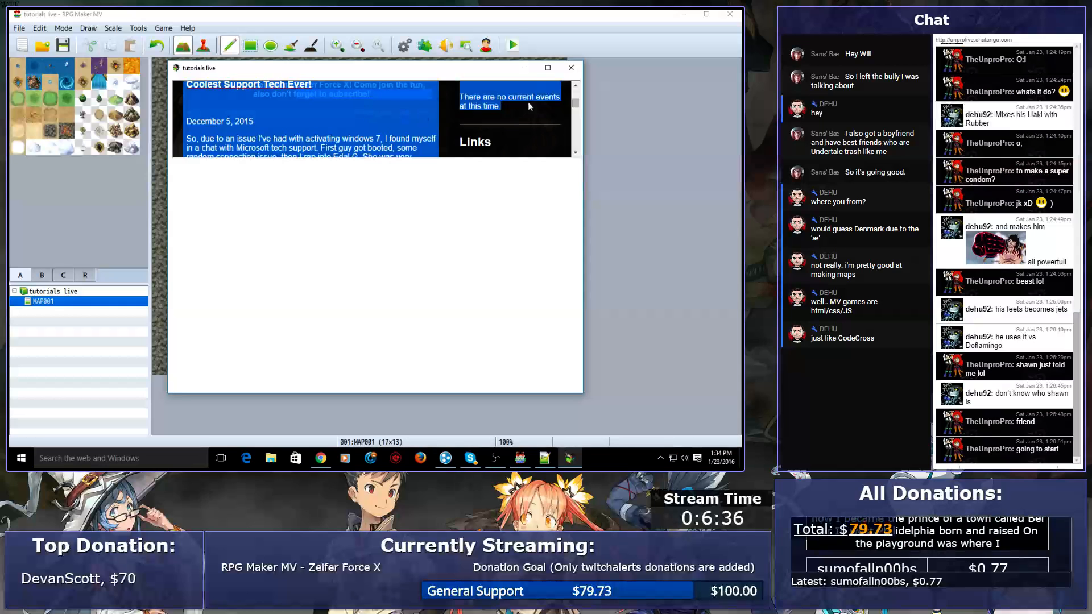
- Maximize the game window and close the playtest
click(548, 67)
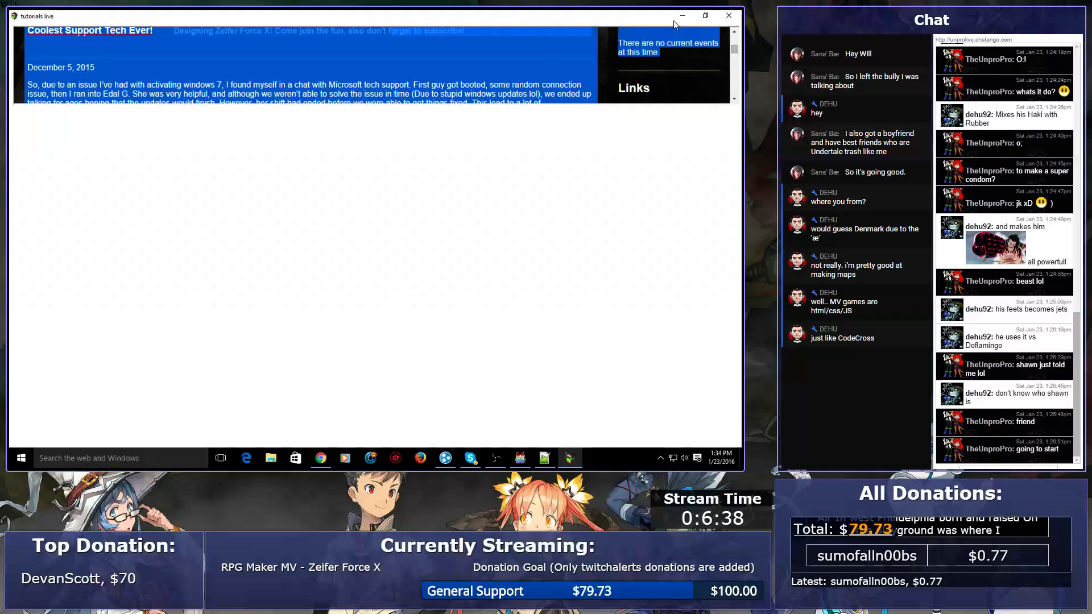
click(729, 15)
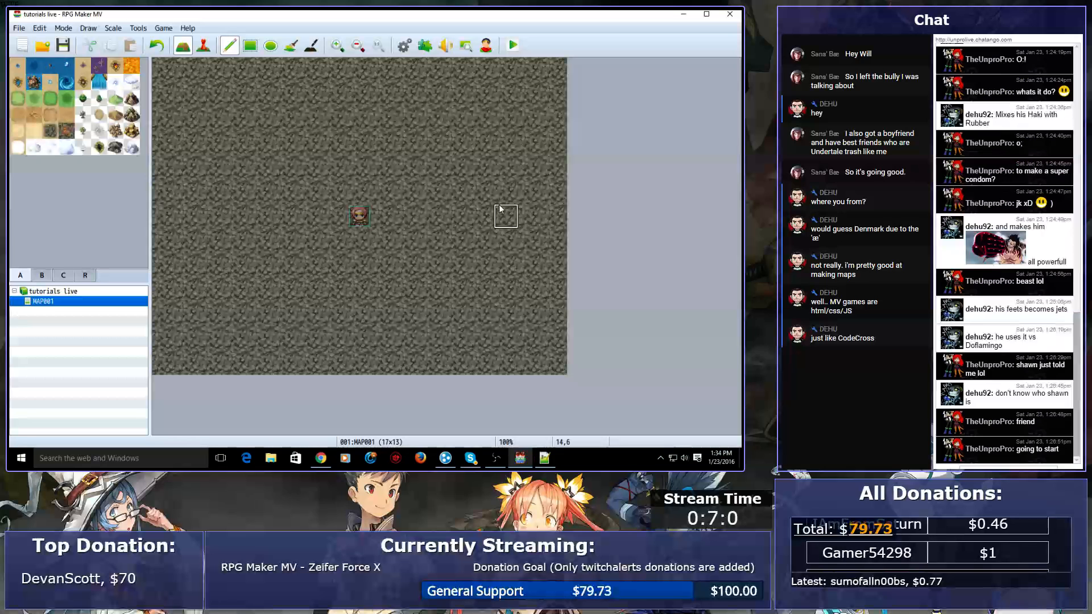
click(120, 29)
click(147, 29)
click(148, 29)
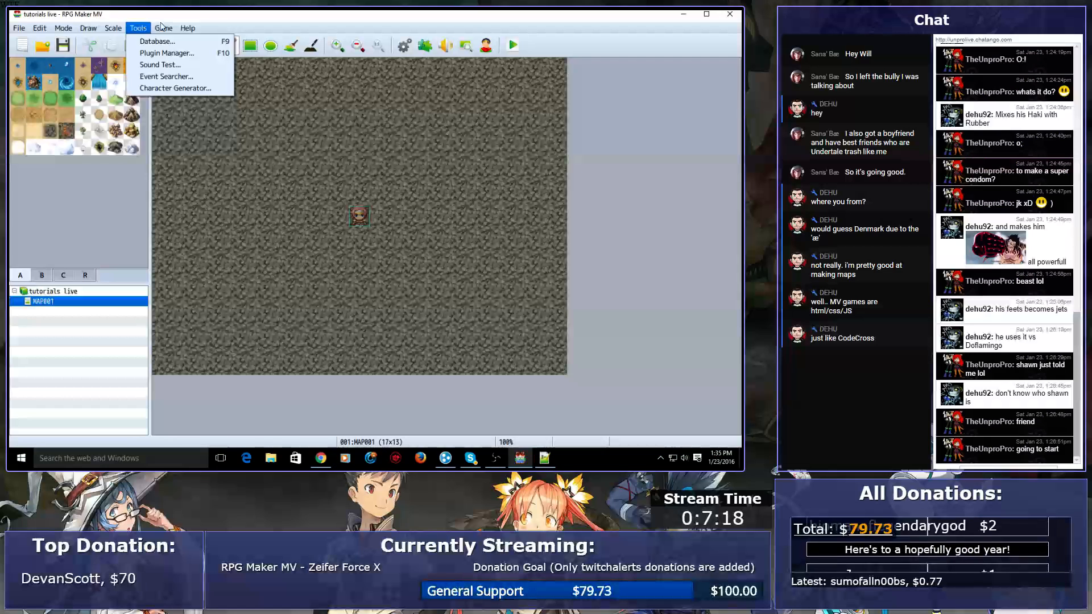
click(320, 132)
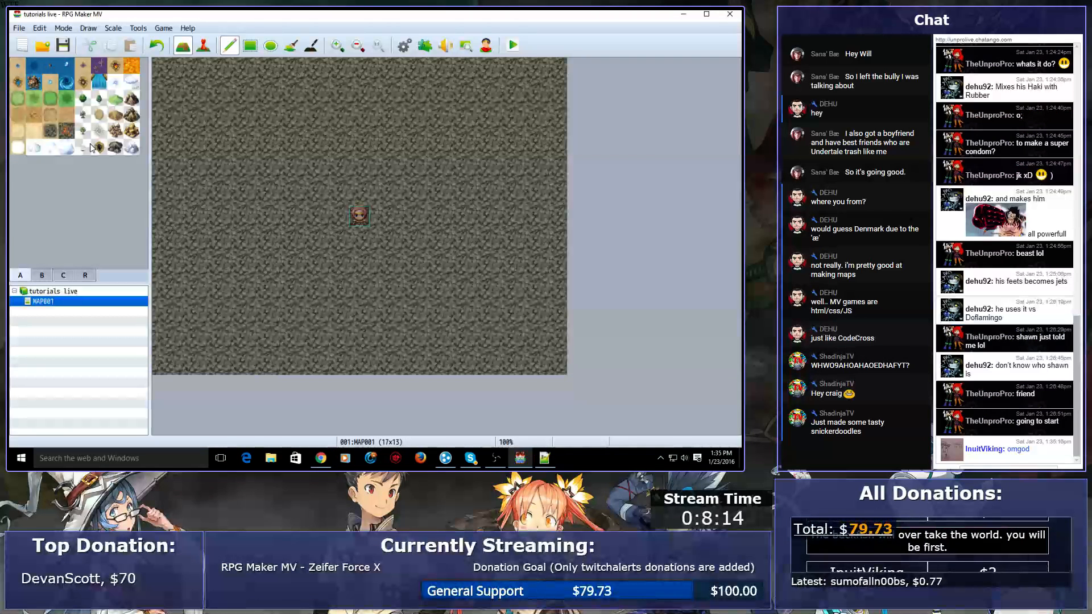
right_drag(312, 142, 154, 142)
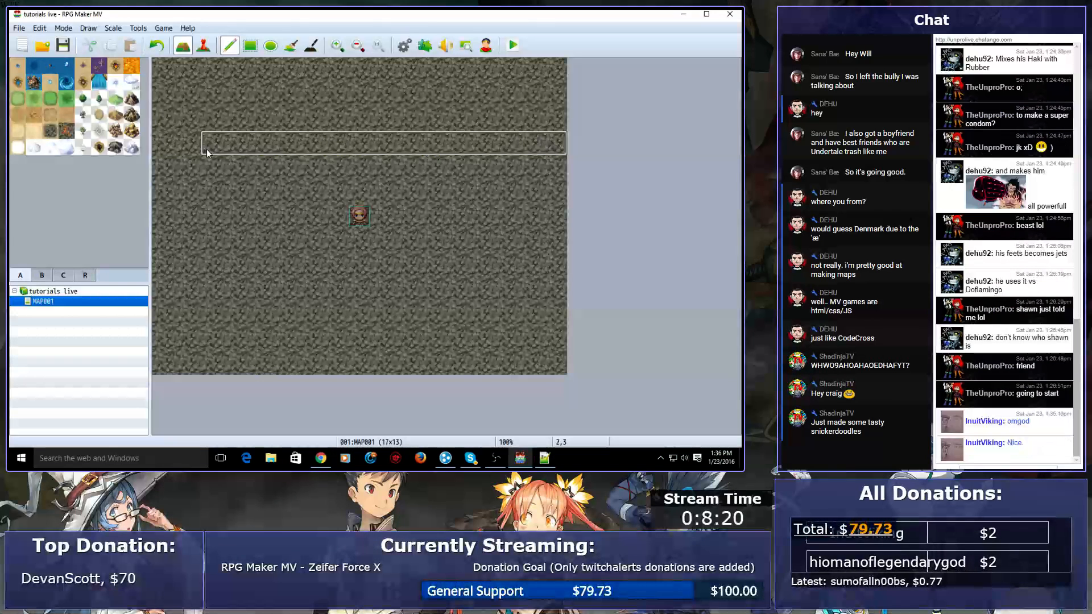
right_drag(195, 149, 164, 151)
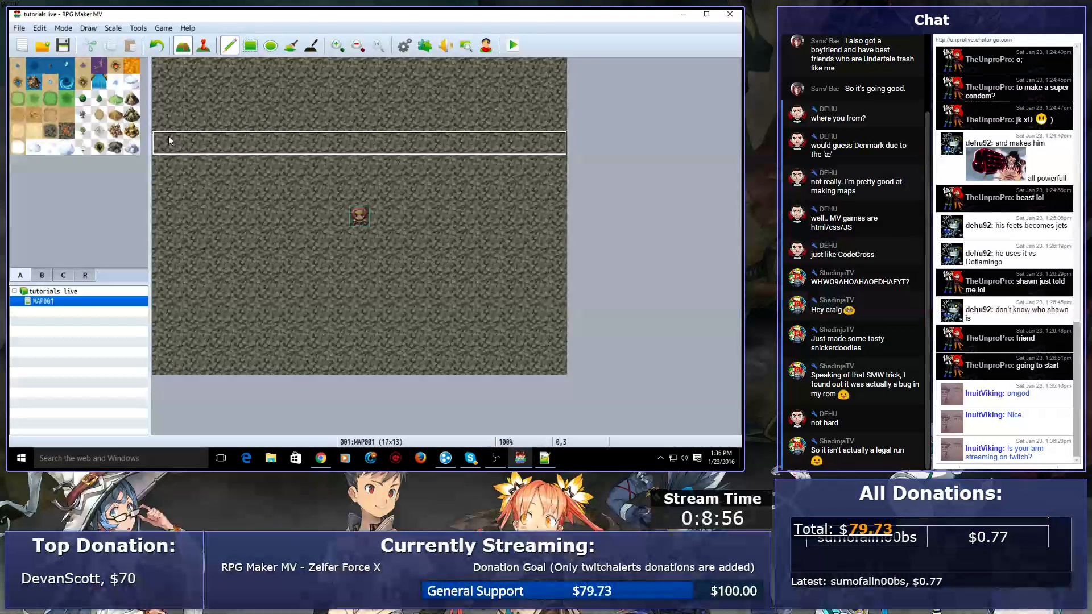
right_click(351, 142)
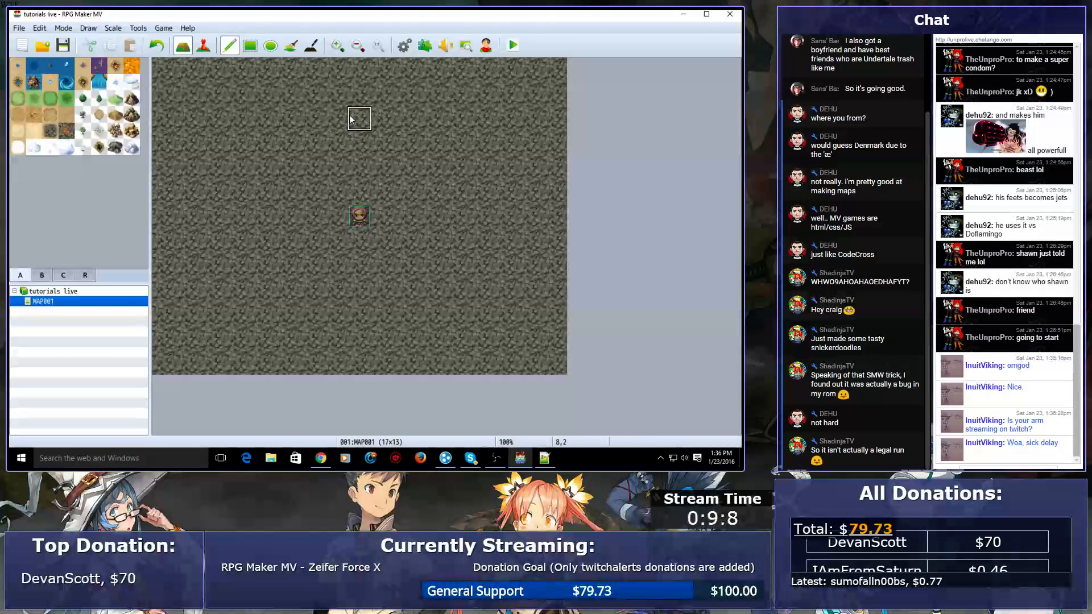
key(alt+Tab)
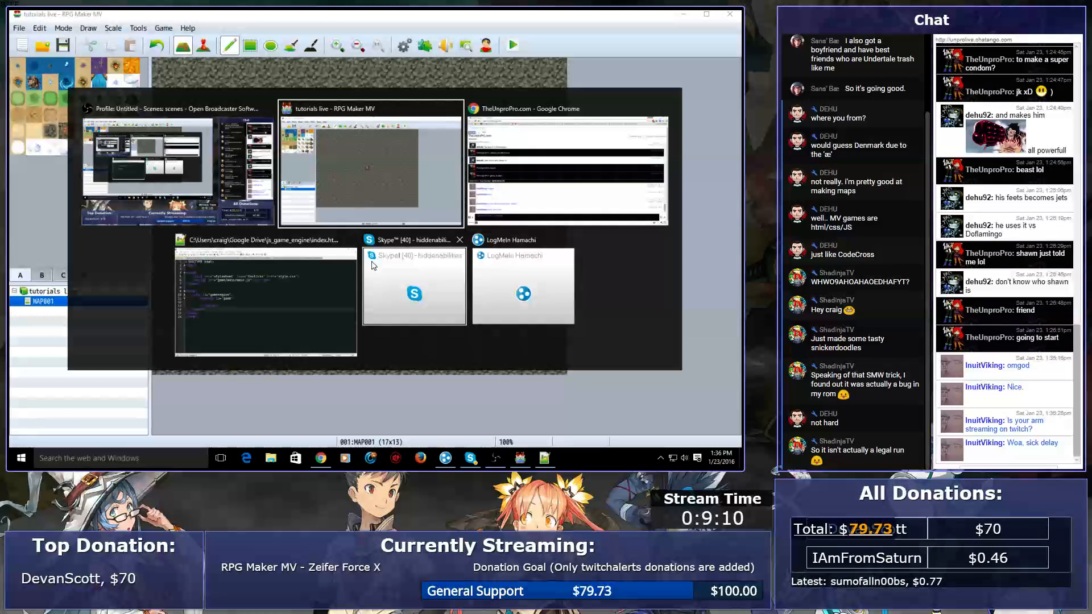
key(alt+Tab)
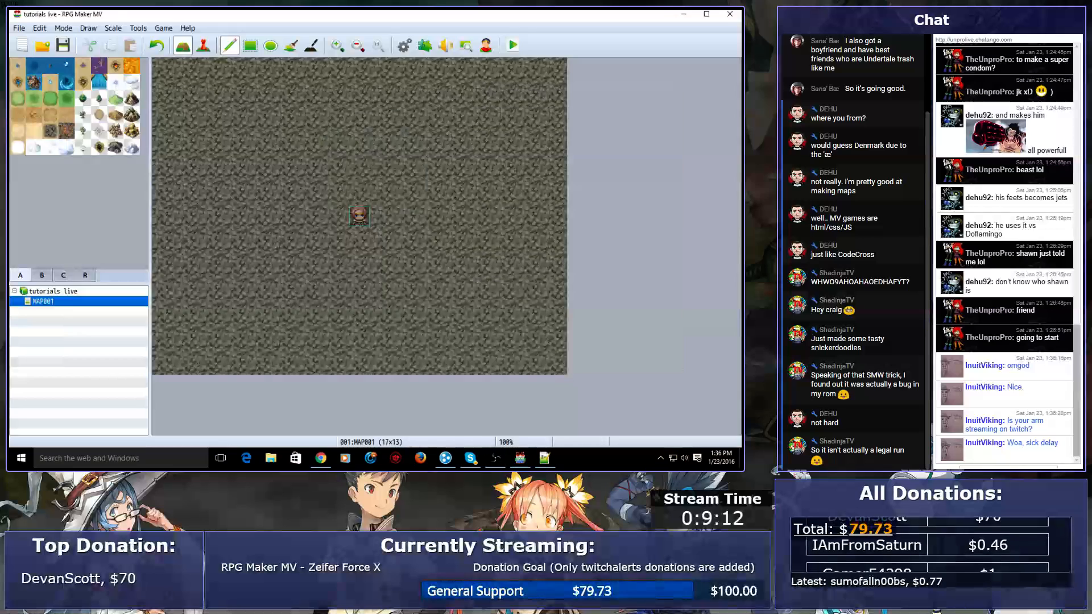
key(alt+Tab)
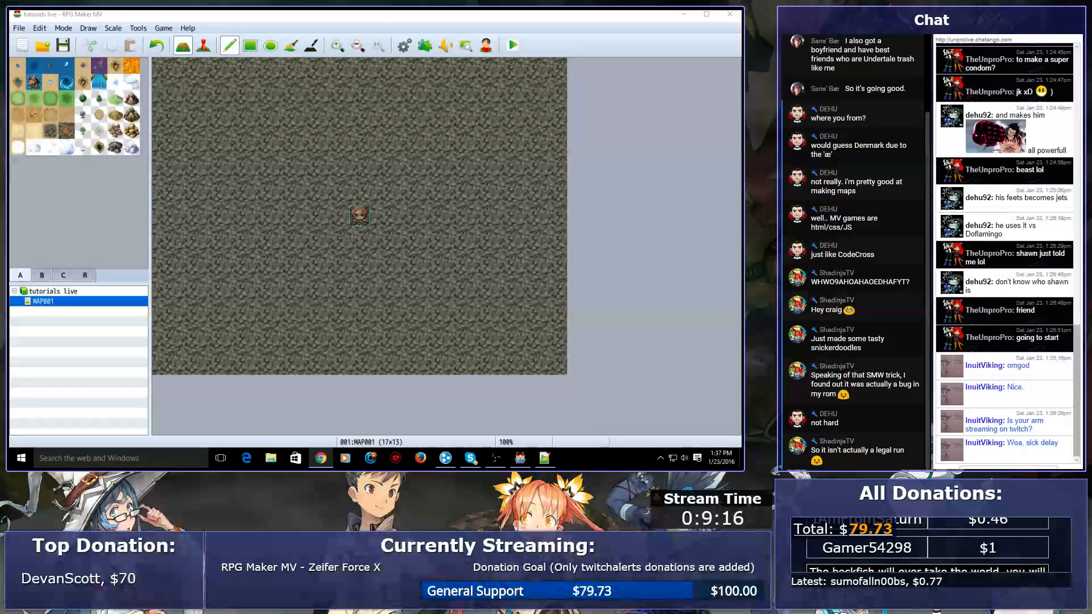
key(alt+Tab)
key(alt+Tab)
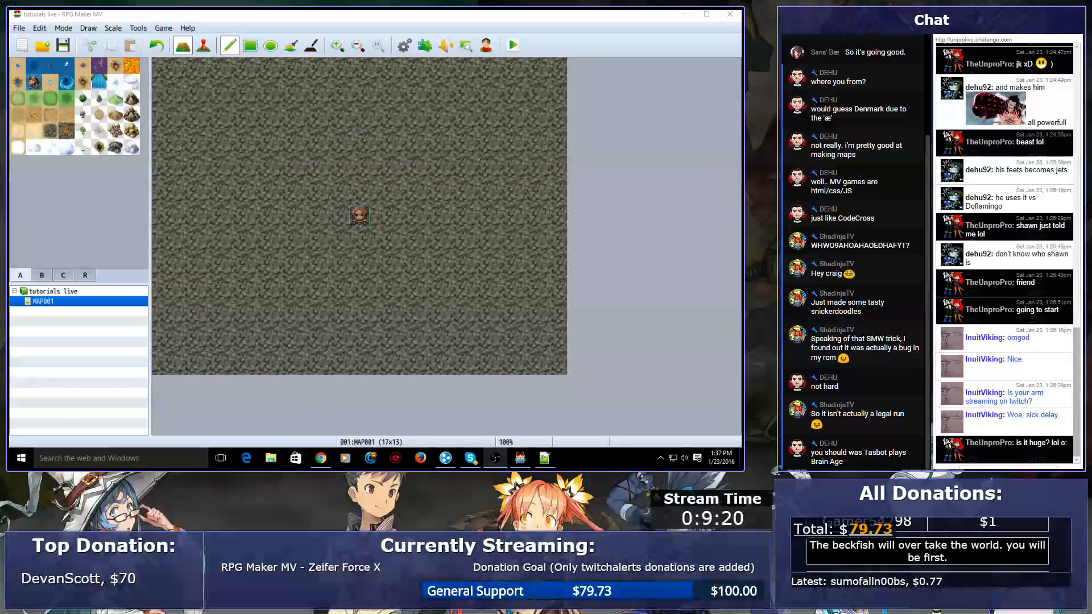
click(483, 253)
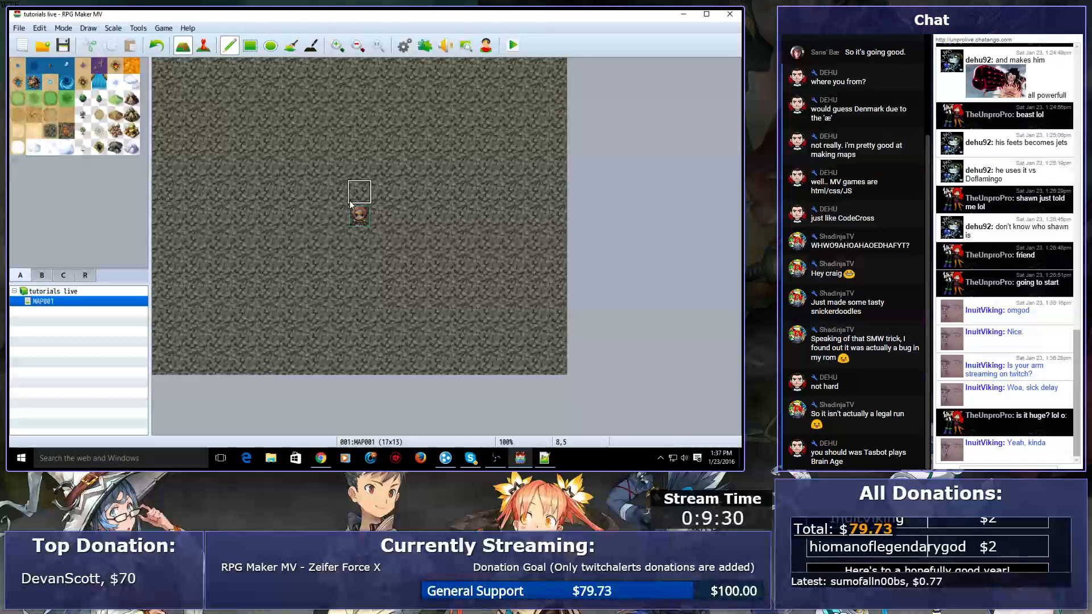
- Paint thin winding sand paths across the dark ground of MAP001, around the player's start position and along the map edges
click(50, 131)
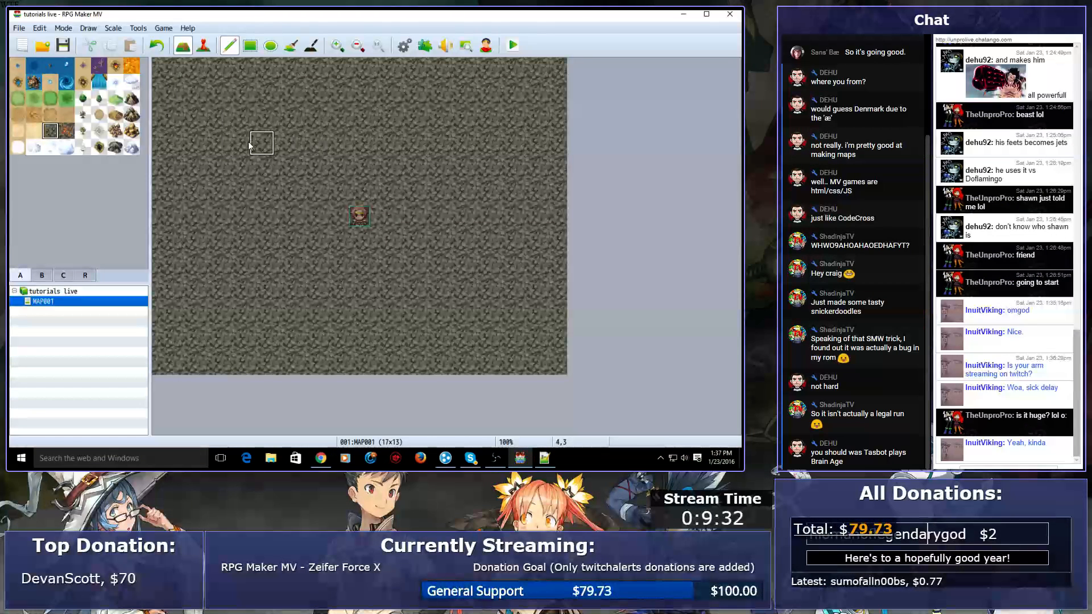
click(99, 114)
mouse_move(263, 142)
mouse_down()
mouse_move(237, 199)
mouse_move(436, 263)
mouse_move(364, 260)
mouse_move(512, 242)
mouse_move(377, 152)
mouse_move(304, 165)
mouse_move(283, 146)
mouse_up()
click(483, 187)
click(527, 191)
mouse_move(391, 264)
mouse_down()
mouse_move(302, 364)
mouse_move(215, 362)
mouse_move(210, 313)
mouse_move(151, 257)
mouse_move(165, 268)
mouse_move(165, 341)
mouse_move(165, 63)
mouse_move(546, 92)
mouse_move(535, 370)
mouse_move(250, 352)
mouse_up()
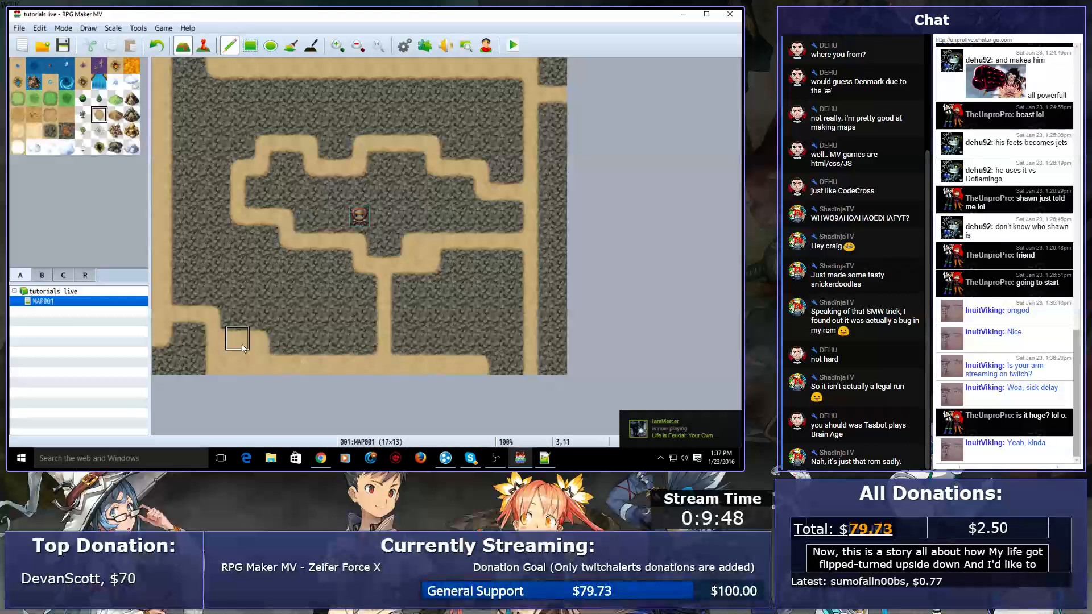
- Undo all the sand path strokes on MAP001
key(ctrl+z)
key(ctrl+z)
key(ctrl+z)
key(ctrl+z)
key(ctrl+z)
key(ctrl+z)
key(ctrl+z)
key(ctrl+z)
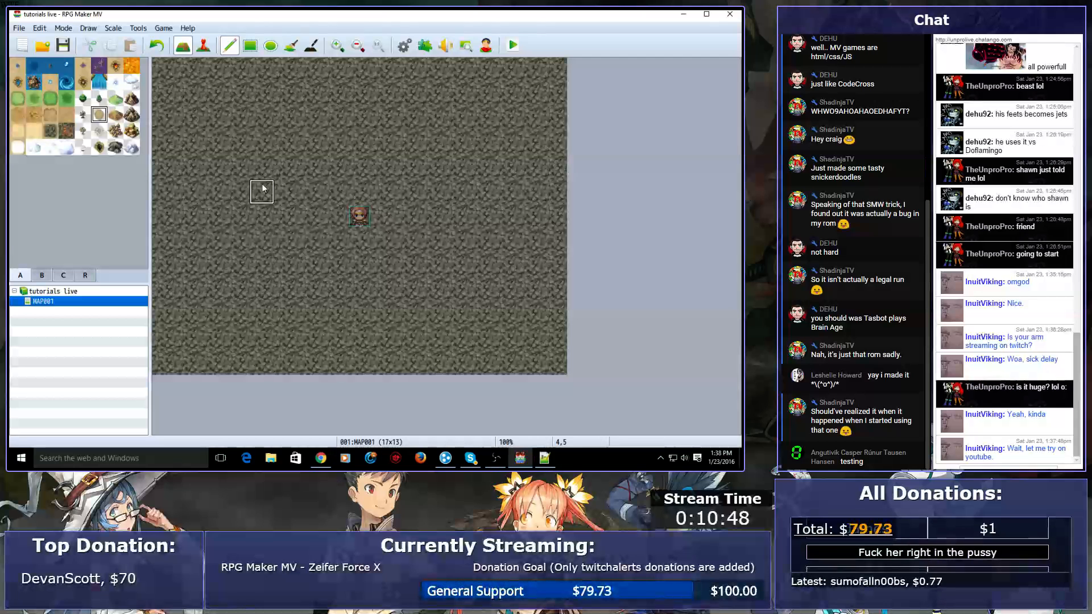
- Paint wide sand paths running diagonally across MAP001 so that they cross at the player's start position
mouse_move(191, 125)
mouse_down()
mouse_move(469, 251)
mouse_move(506, 314)
mouse_up()
mouse_move(528, 350)
mouse_down()
mouse_move(535, 343)
mouse_move(408, 262)
mouse_move(378, 227)
mouse_move(481, 296)
mouse_move(310, 194)
mouse_move(168, 145)
mouse_move(374, 251)
mouse_move(475, 319)
mouse_move(311, 191)
mouse_move(385, 287)
mouse_move(547, 330)
mouse_up()
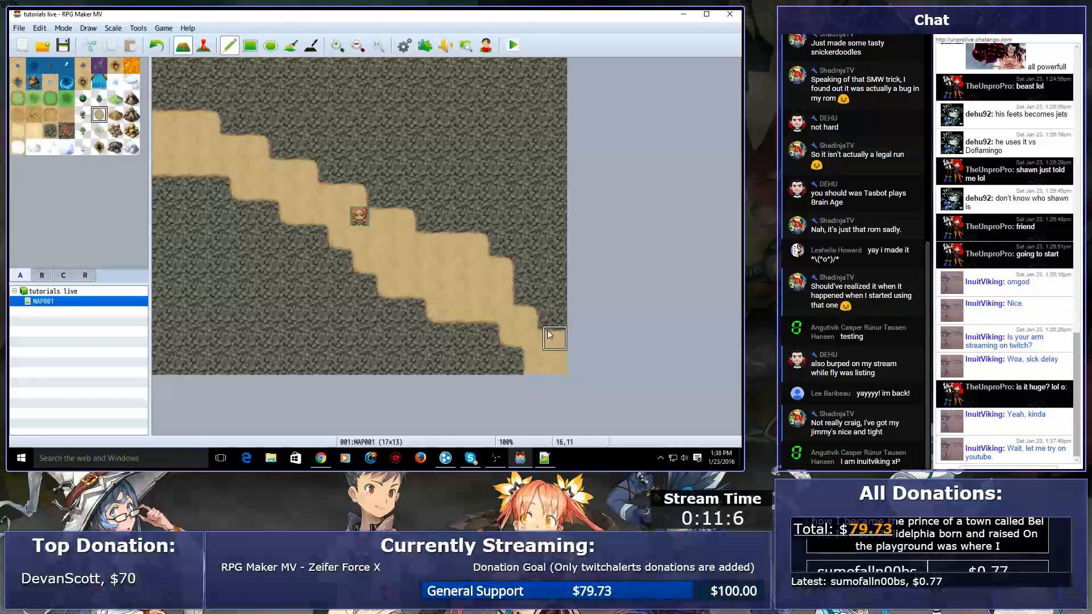
click(549, 336)
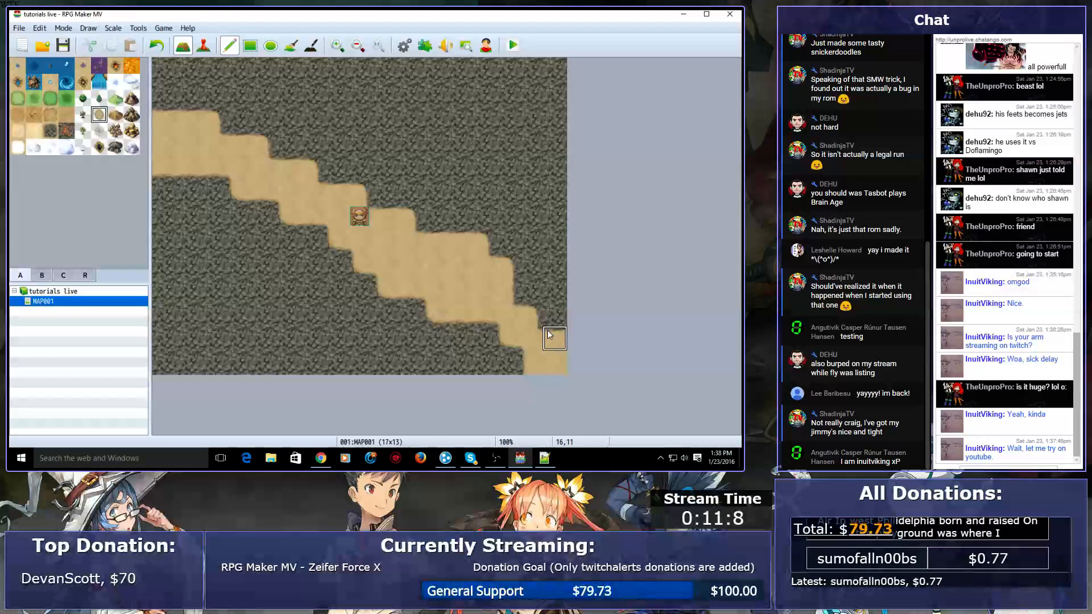
mouse_move(287, 354)
mouse_down()
mouse_move(219, 364)
mouse_move(312, 263)
mouse_up()
mouse_move(199, 394)
mouse_down()
mouse_move(544, 91)
mouse_move(278, 411)
mouse_move(279, 331)
mouse_move(540, 54)
mouse_move(555, 85)
mouse_move(402, 176)
mouse_move(193, 369)
mouse_up()
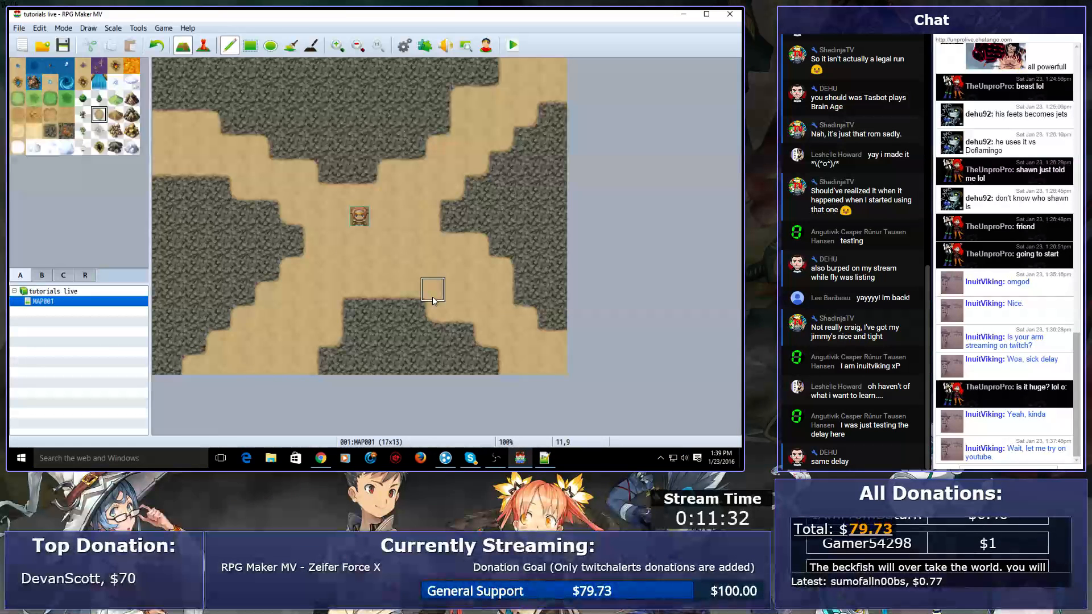
mouse_move(418, 236)
mouse_down()
mouse_move(221, 97)
mouse_move(261, 128)
mouse_move(241, 146)
mouse_up()
mouse_move(258, 210)
mouse_down()
mouse_move(310, 261)
mouse_move(274, 121)
mouse_move(214, 56)
mouse_move(426, 370)
mouse_move(393, 292)
mouse_up()
mouse_move(384, 210)
mouse_down()
mouse_move(356, 40)
mouse_move(384, 241)
mouse_up()
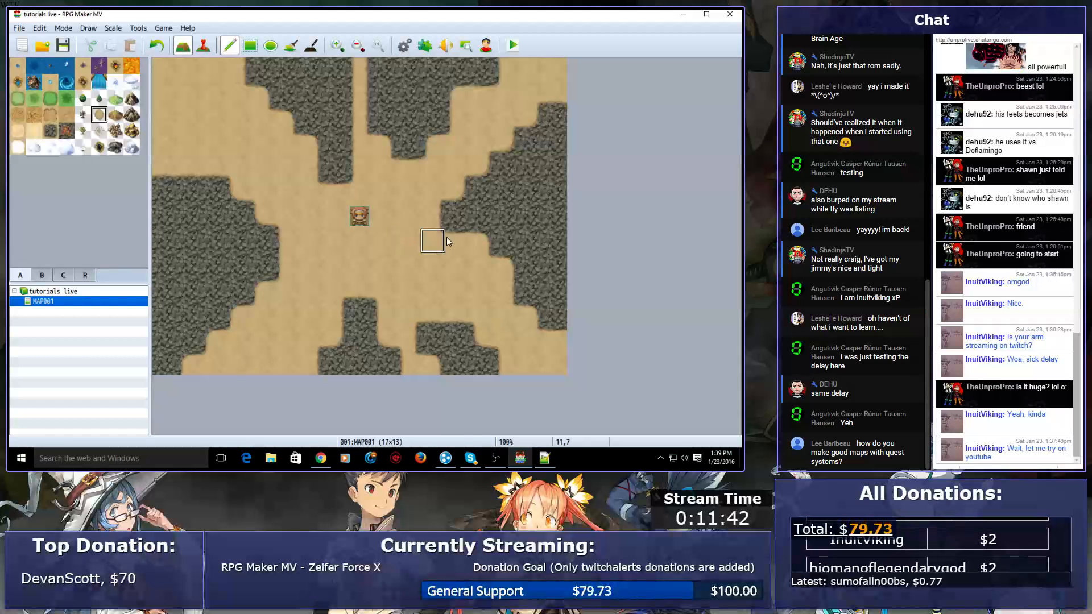
- Flood-fill the painted sand paths with the dark ground tile and return to the Pencil tool
click(298, 49)
click(351, 278)
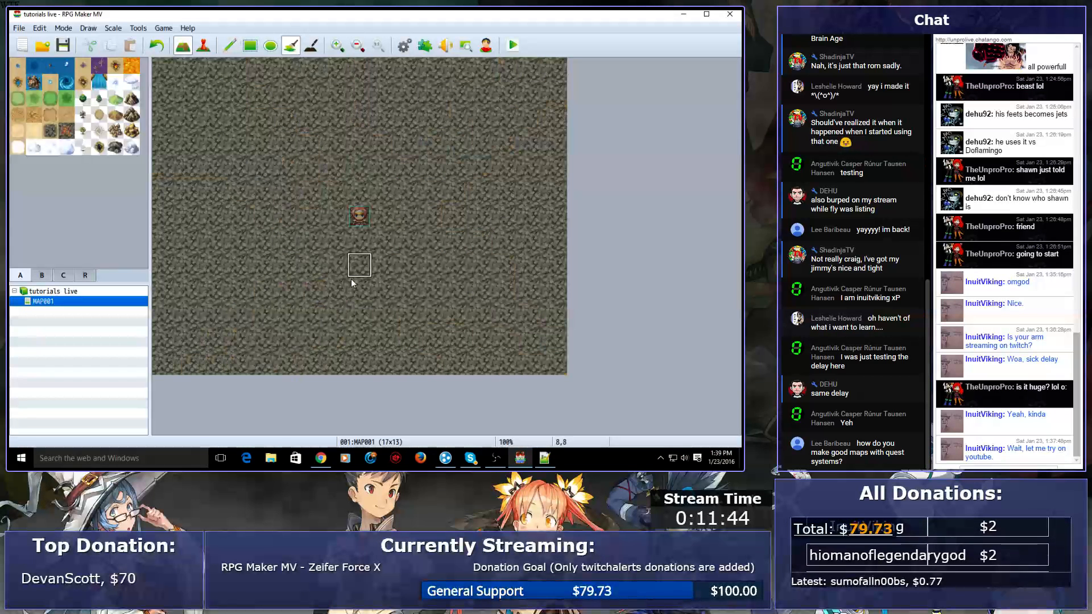
click(229, 45)
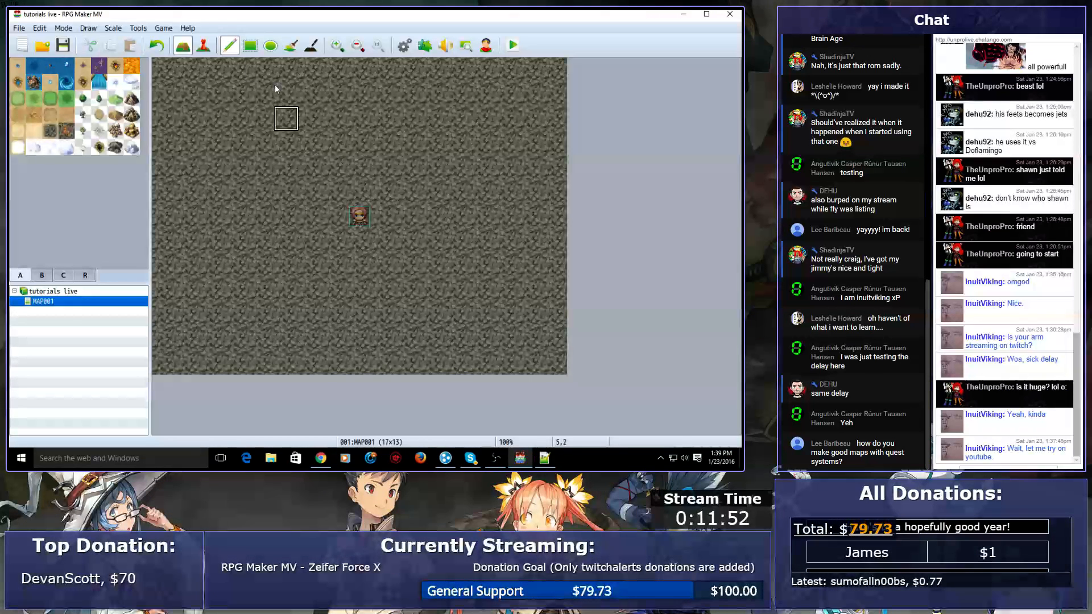
- Load the Mountain Village sample map into the tutorials live project
click(46, 293)
right_click(45, 297)
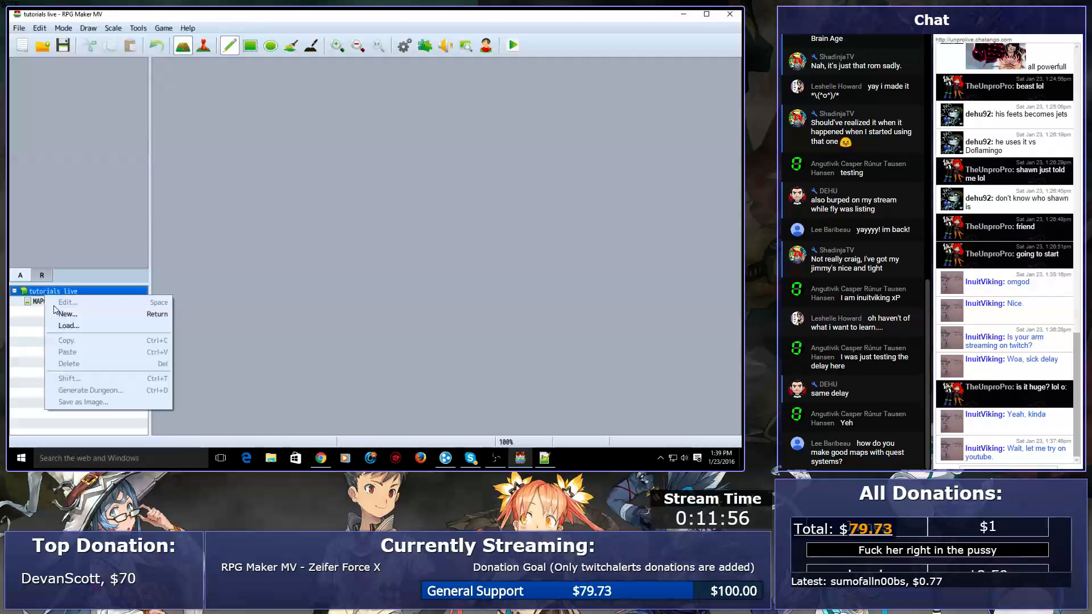
click(63, 325)
click(287, 231)
click(287, 241)
key(Down)
key(Down)
key(Down)
key(Down)
key(Up)
key(Down)
key(Up)
key(Return)
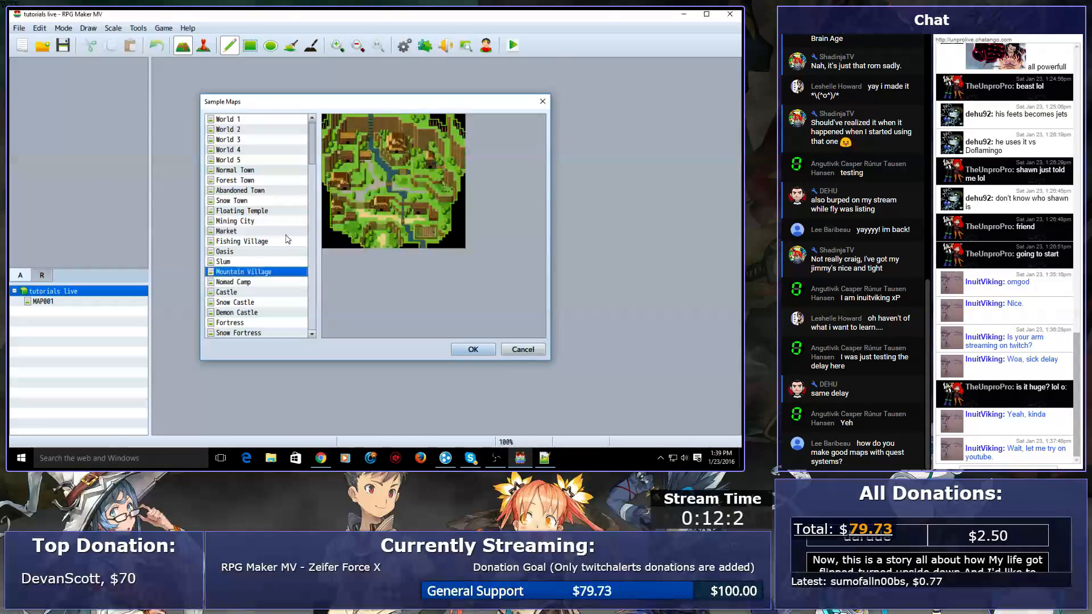
- Examine the southern part of the Mountain Village map, including its houses, stairs, river and fenced field
scroll(470, 176, down, 1)
scroll(471, 180, down, 10)
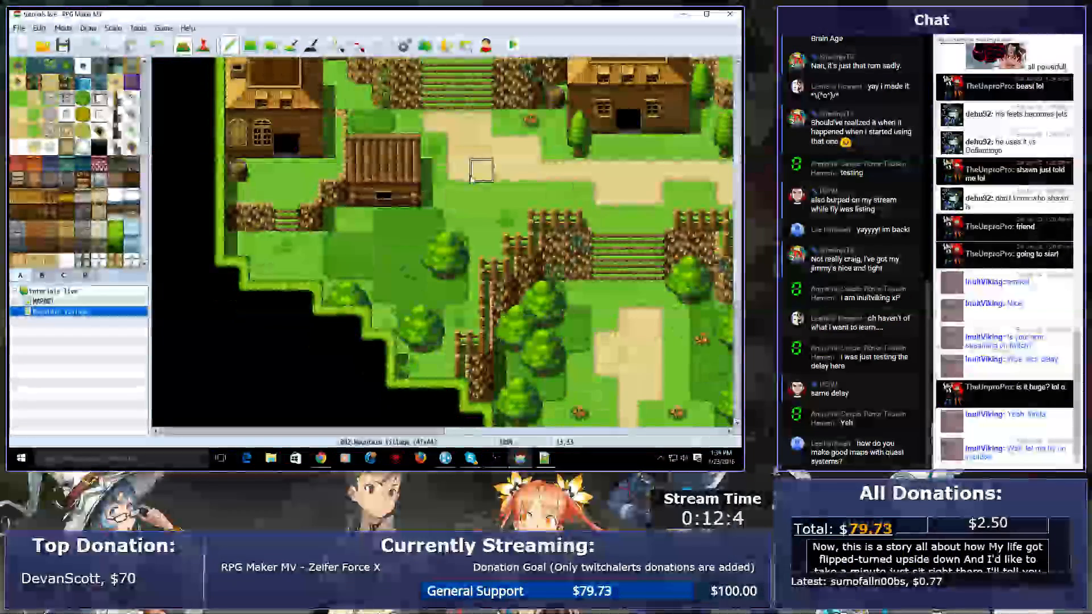
scroll(470, 180, right, 5)
scroll(470, 180, right, 4)
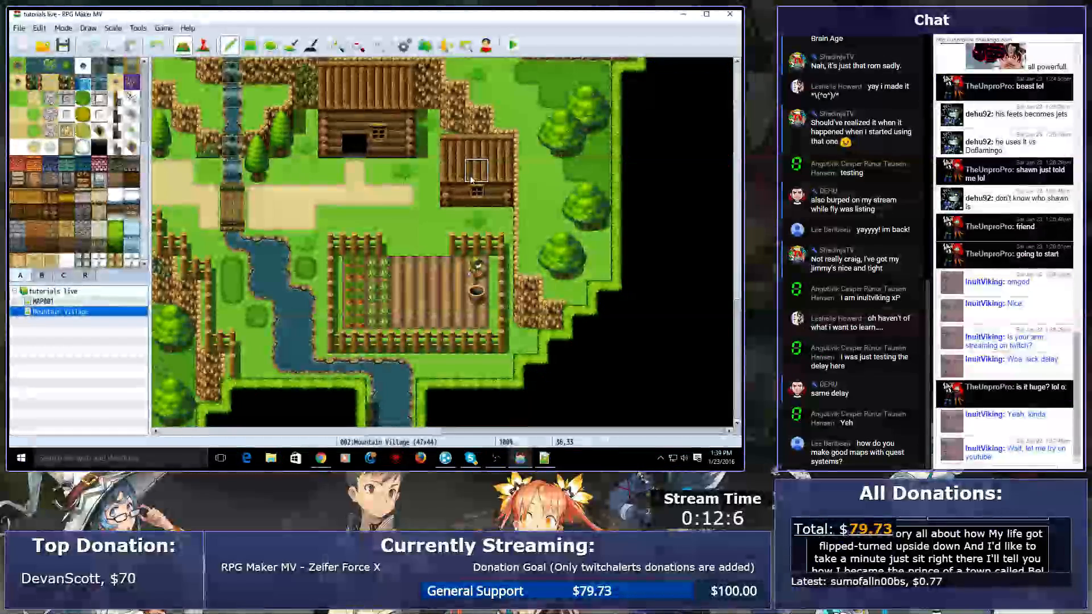
scroll(470, 179, left, 5)
scroll(470, 179, up, 4)
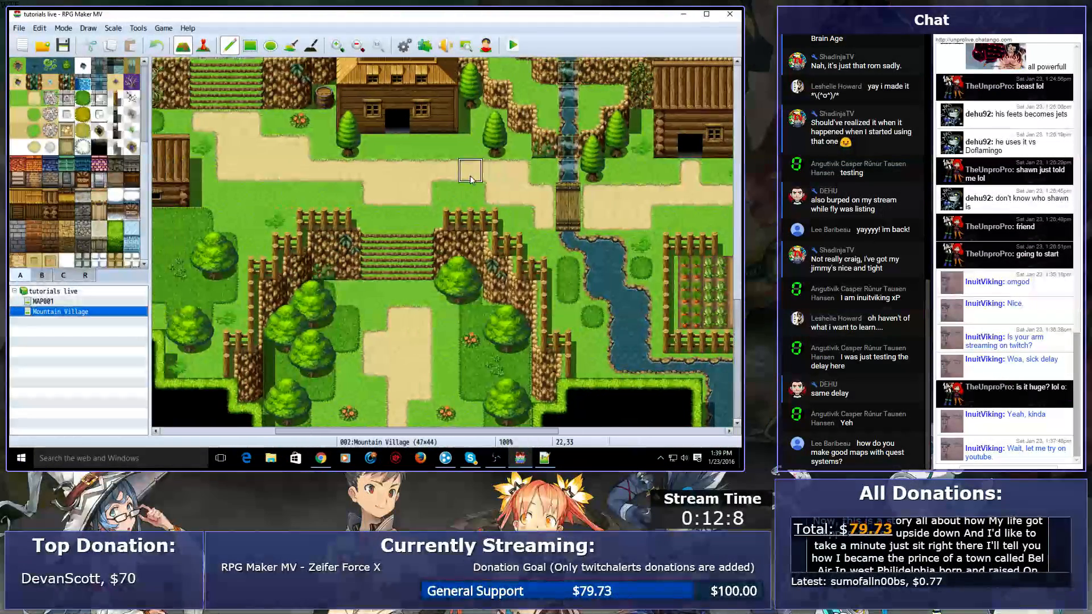
scroll(470, 180, left, 1)
scroll(471, 180, down, 4)
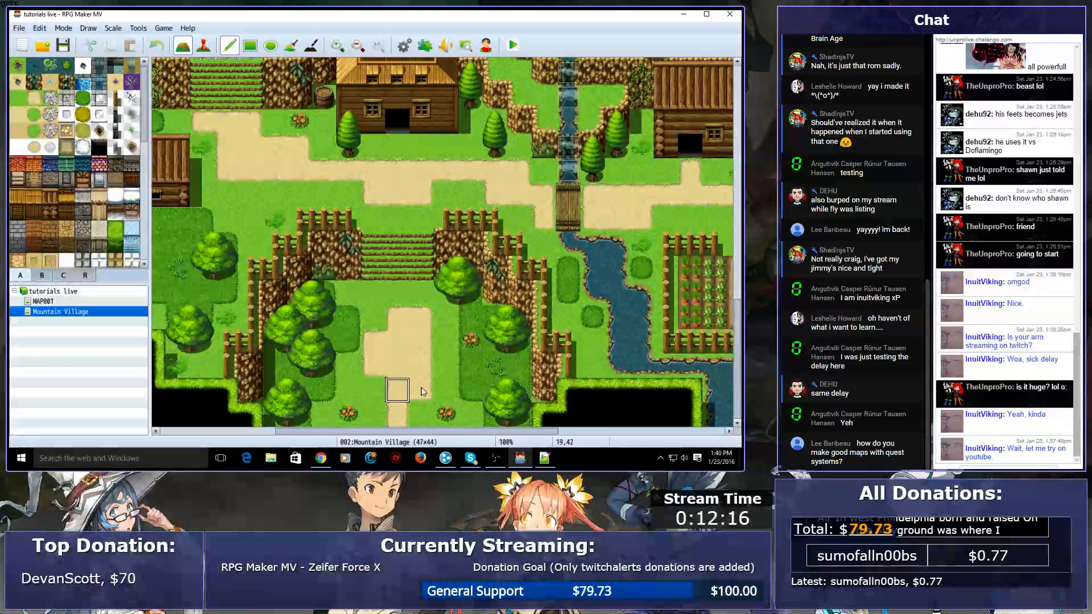
shift+scroll(384, 278, left, 4)
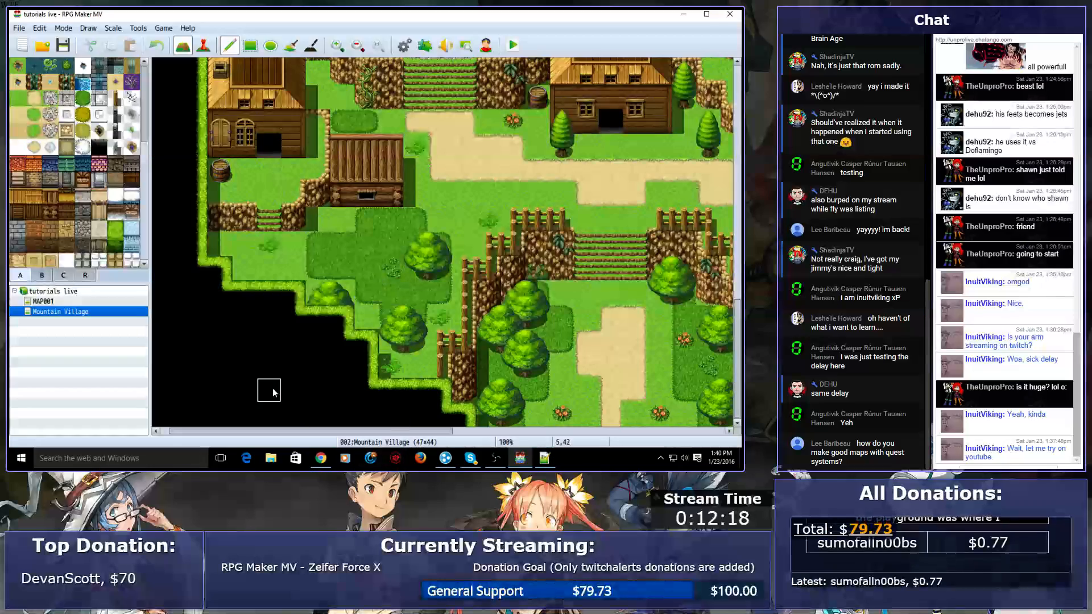
- Examine the northern cliffs and waterfall of Mountain Village, then the eastern church, graveyard and farm area
scroll(269, 388, up, 15)
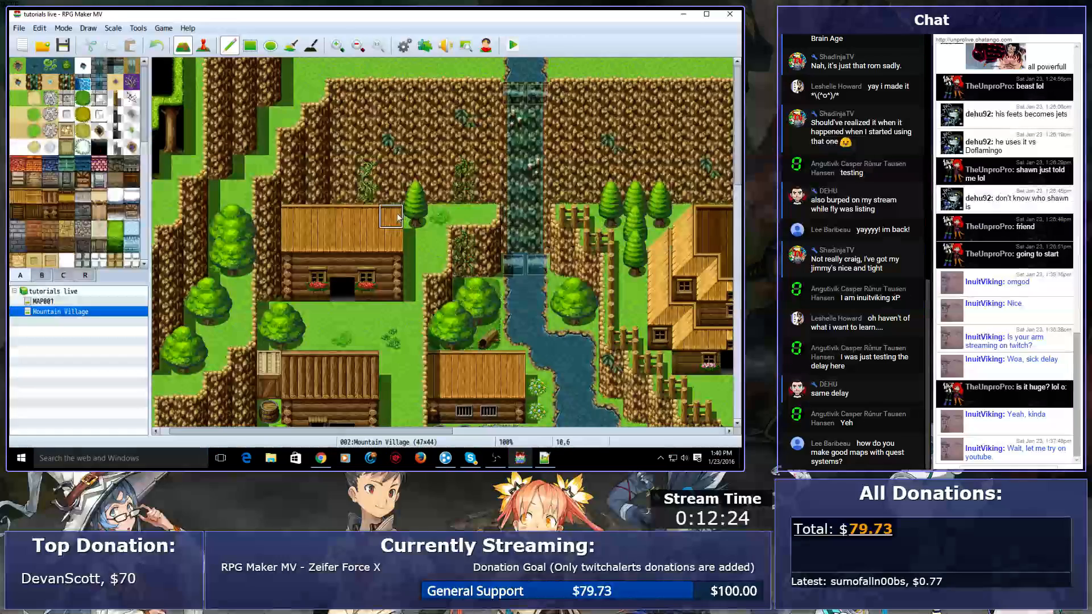
shift+scroll(398, 216, right, 4)
shift+scroll(397, 216, right, 6)
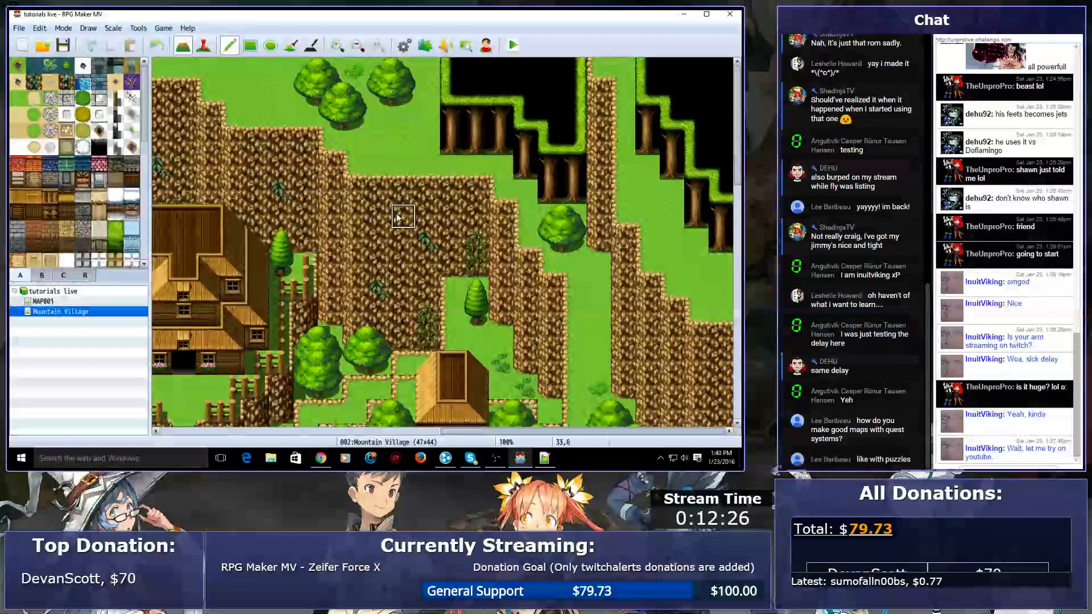
scroll(604, 168, down, 3)
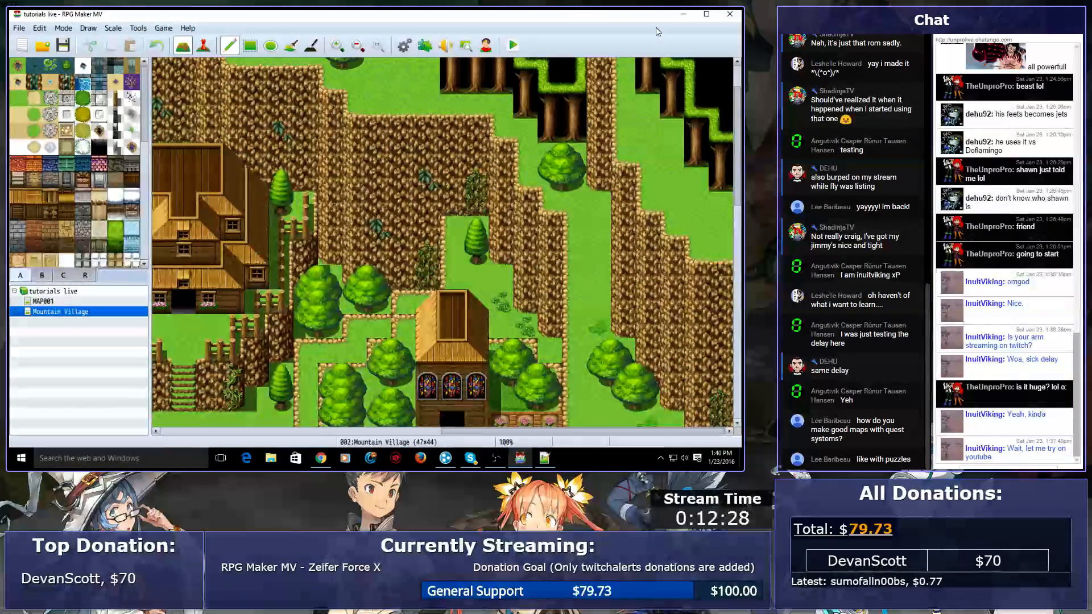
scroll(658, 325, down, 6)
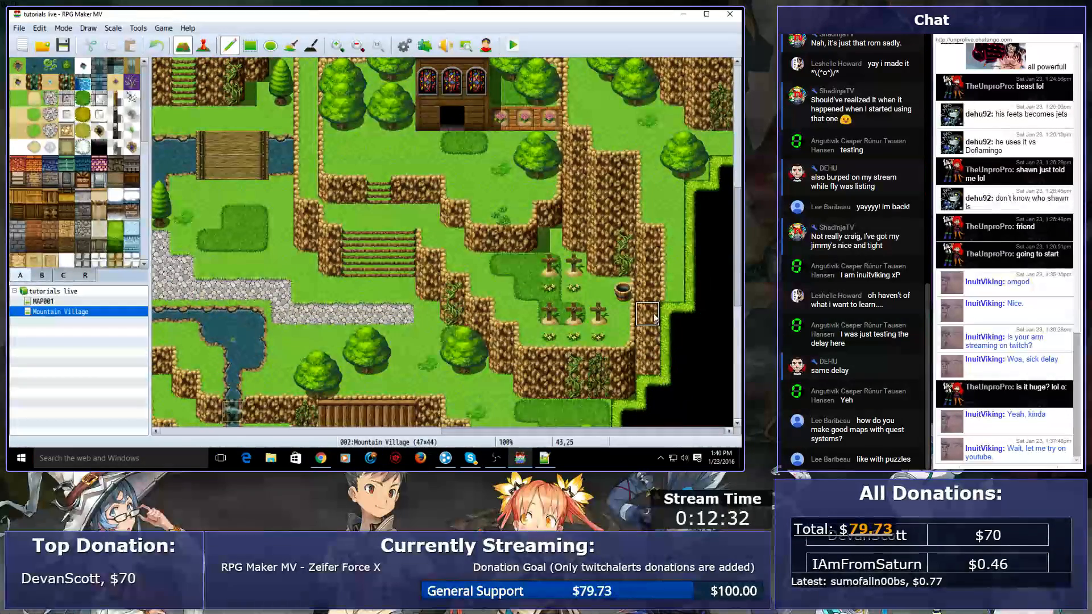
scroll(655, 319, down, 6)
scroll(654, 317, down, 6)
scroll(654, 318, left, 2)
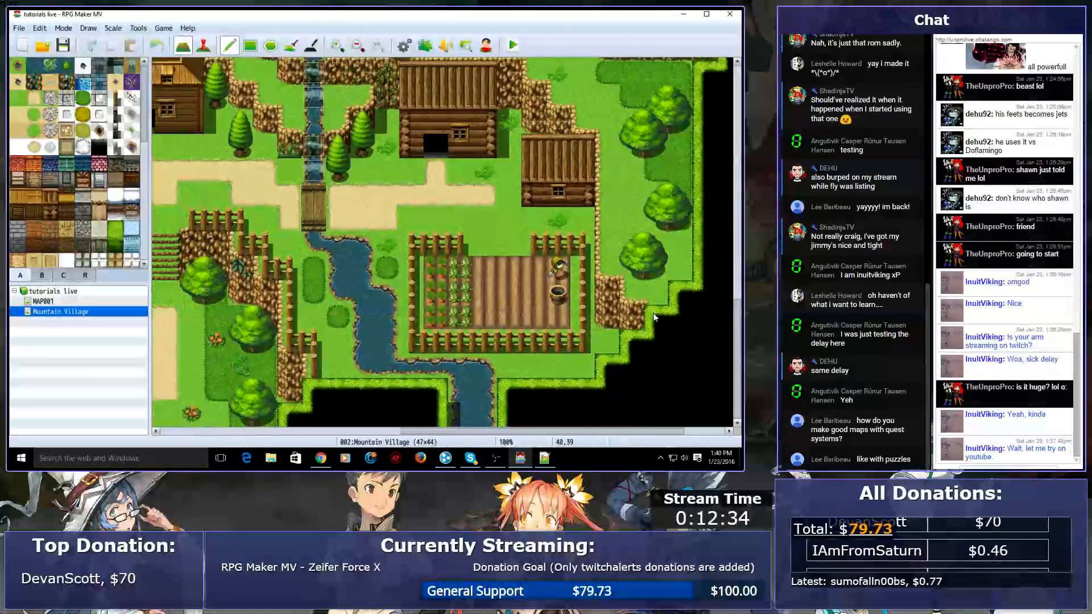
scroll(654, 318, left, 4)
scroll(655, 317, up, 2)
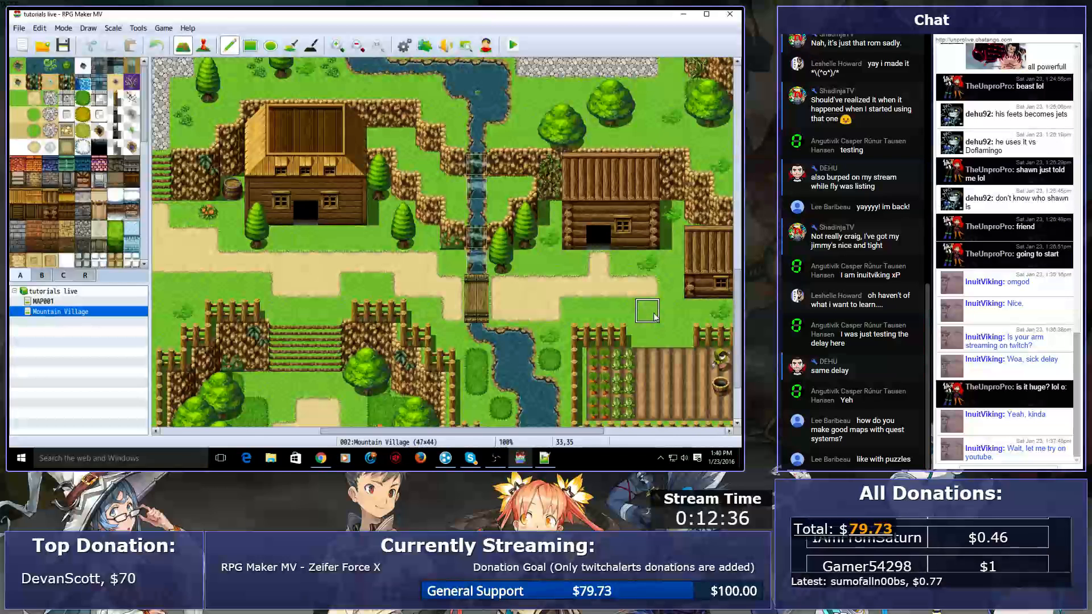
- Switch to event editing and inspect the two lower waterfall events in Mountain Village without changing them
key(F6)
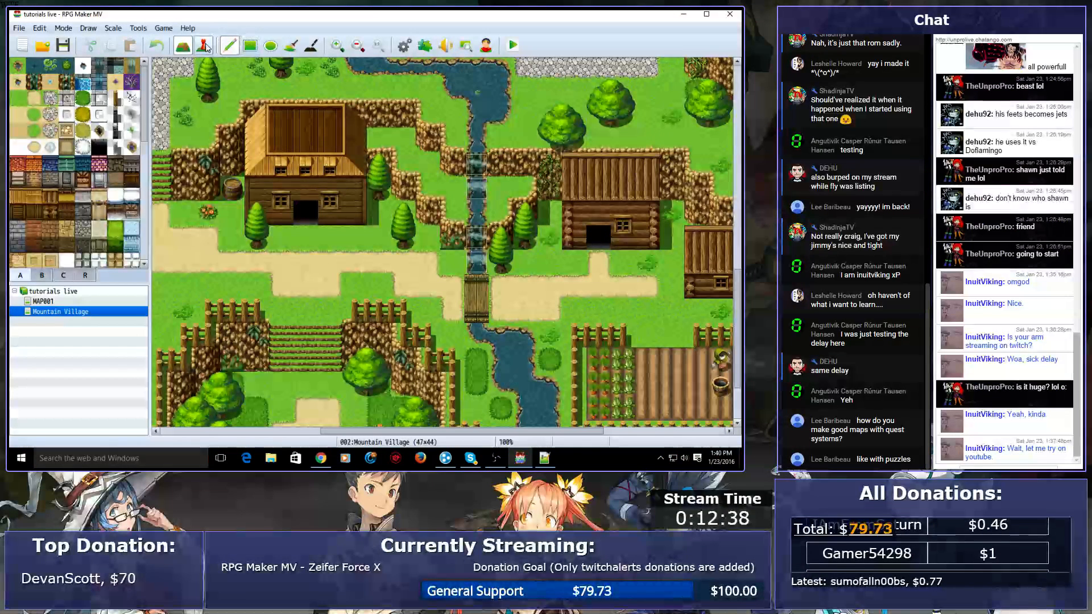
double_click(477, 238)
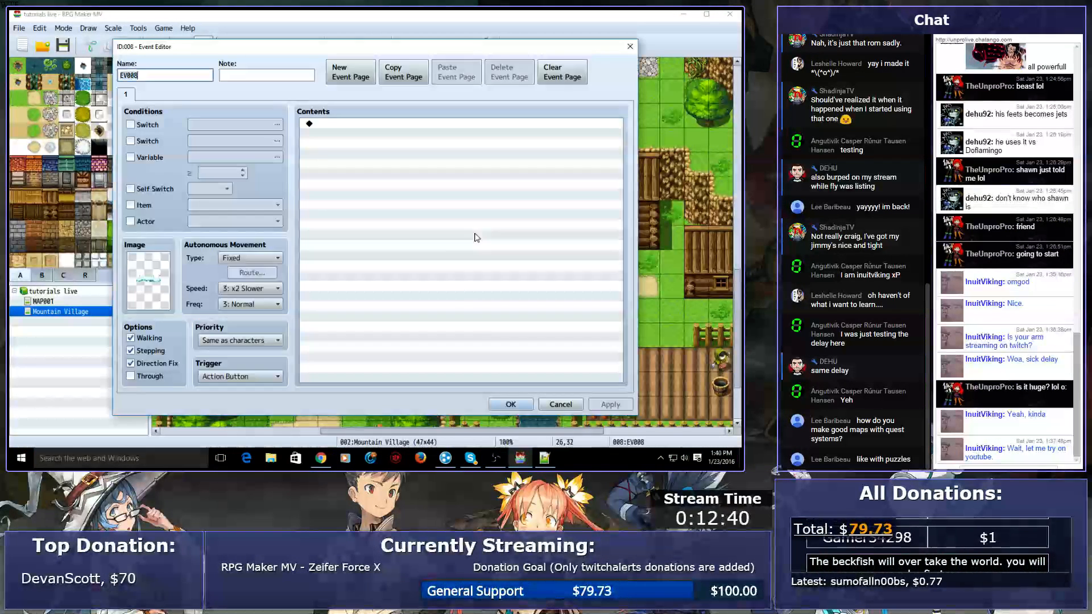
click(560, 405)
double_click(477, 265)
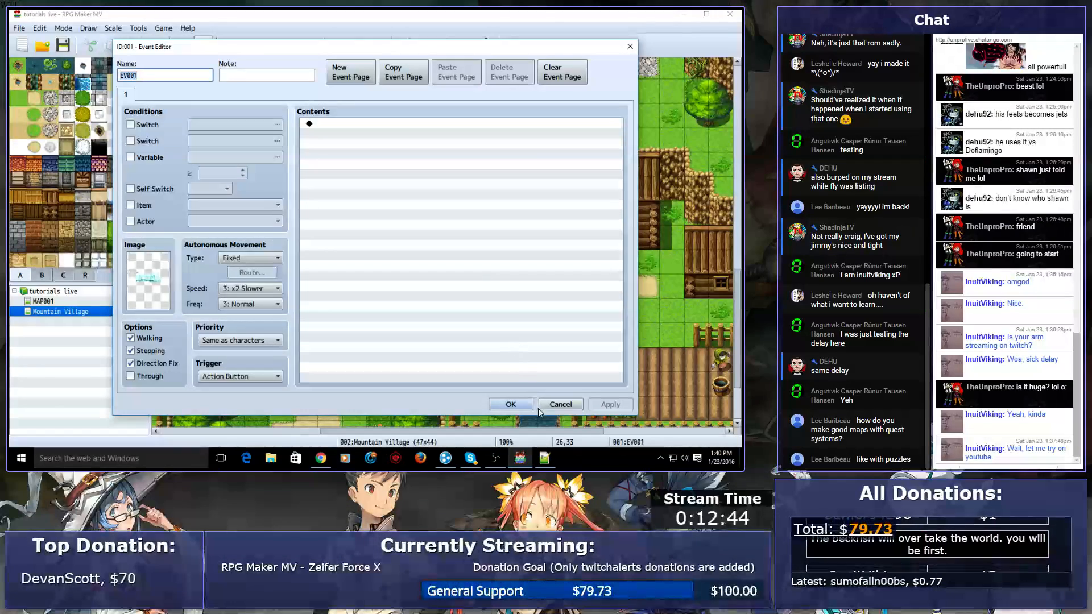
click(511, 404)
click(550, 188)
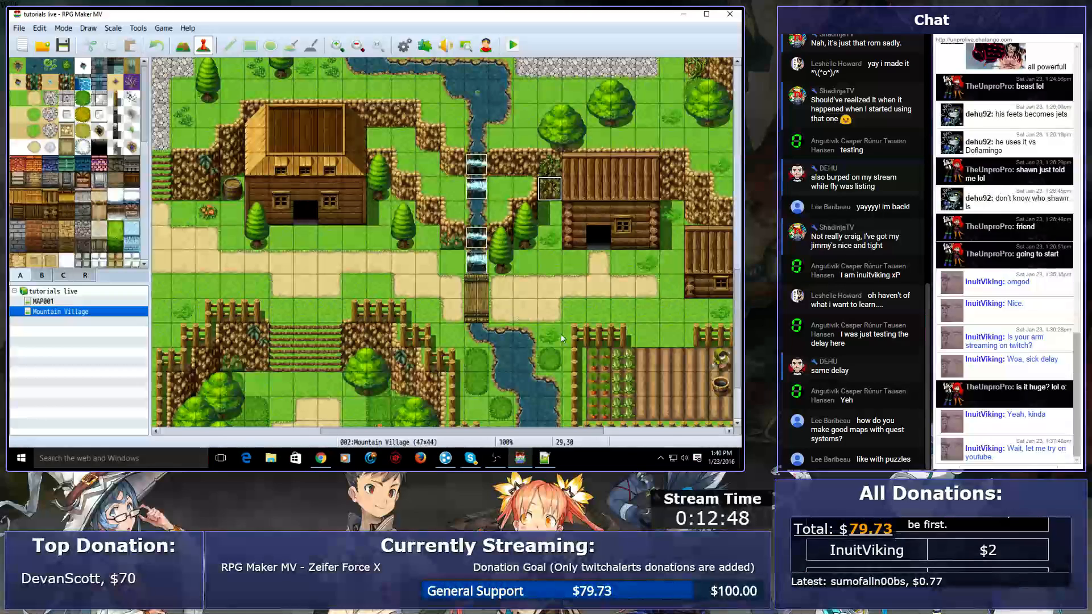
click(599, 264)
- Look over Mountain Village in event mode, from the southern farm to the large northern house and eastern cliffs
scroll(584, 273, down, 3)
scroll(584, 273, right, 5)
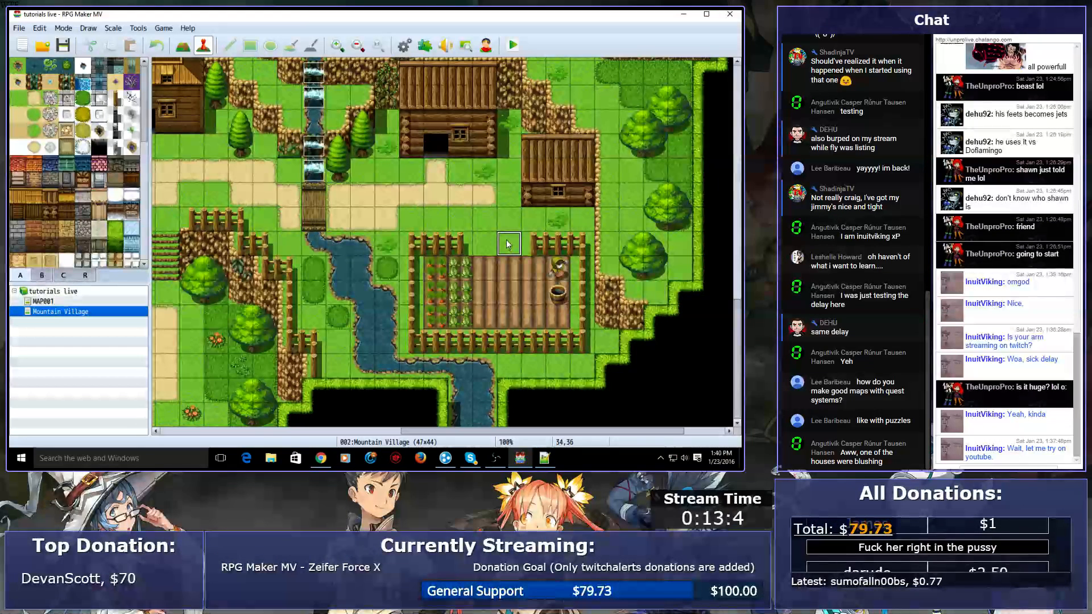
scroll(506, 242, left, 2)
scroll(506, 240, left, 3)
scroll(506, 240, up, 5)
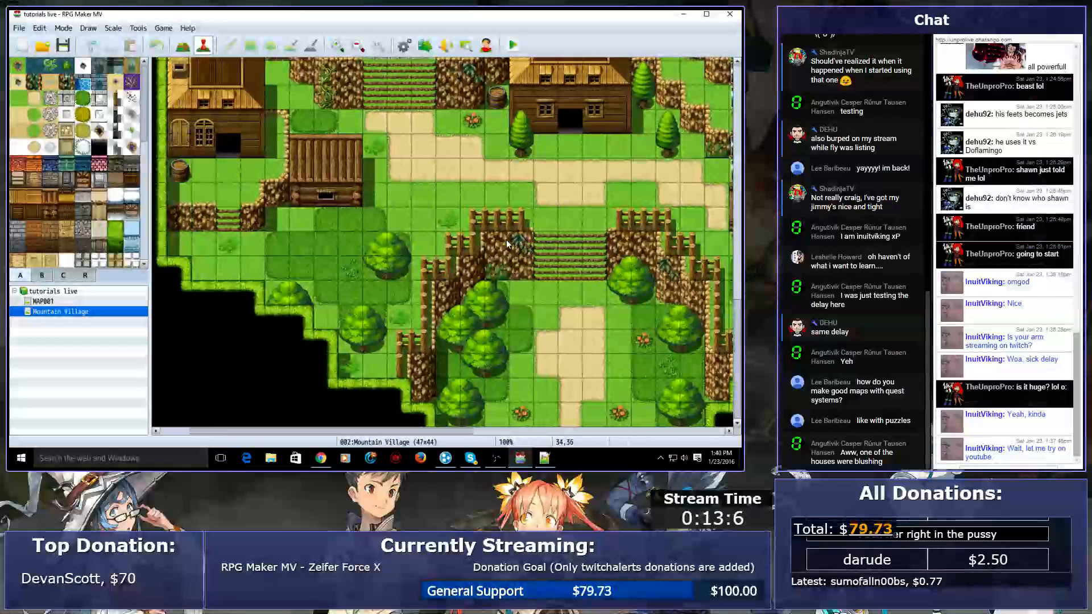
scroll(506, 244, up, 16)
scroll(506, 243, right, 1)
scroll(506, 240, left, 4)
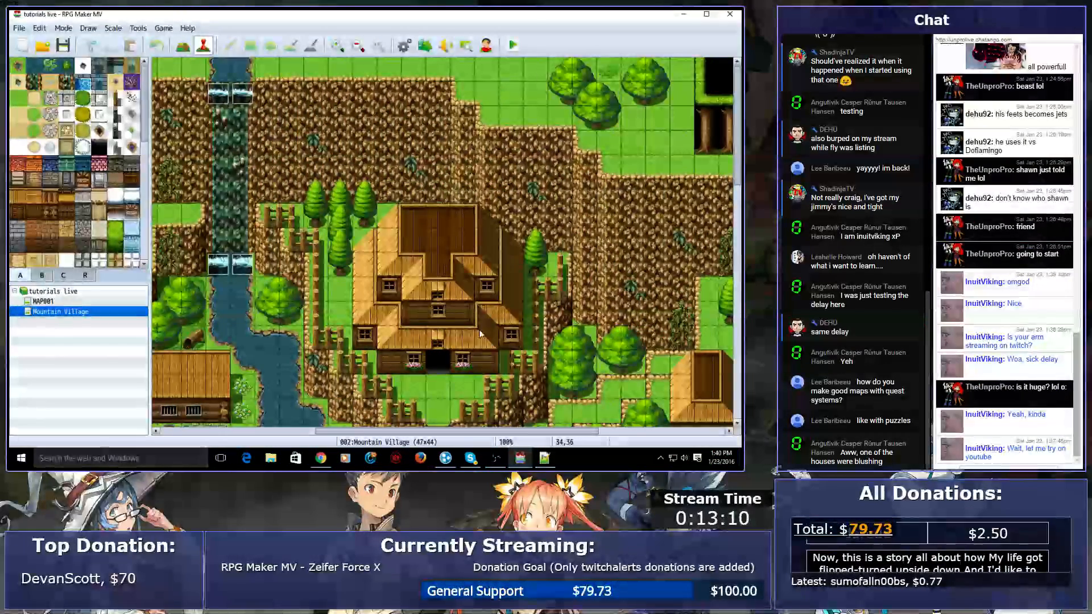
scroll(661, 315, right, 4)
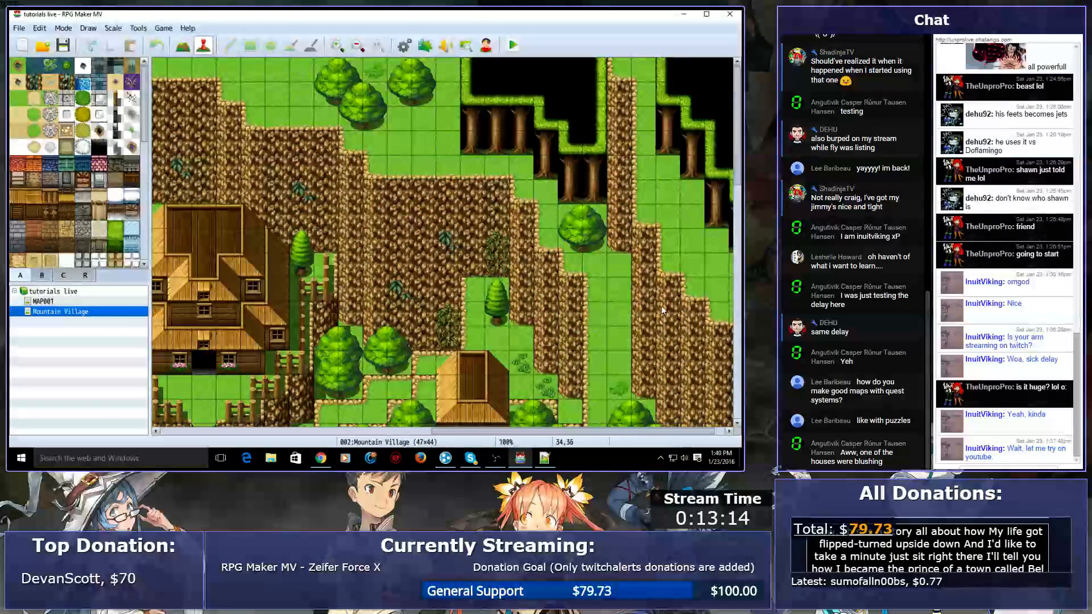
click(53, 292)
right_click(52, 295)
click(69, 310)
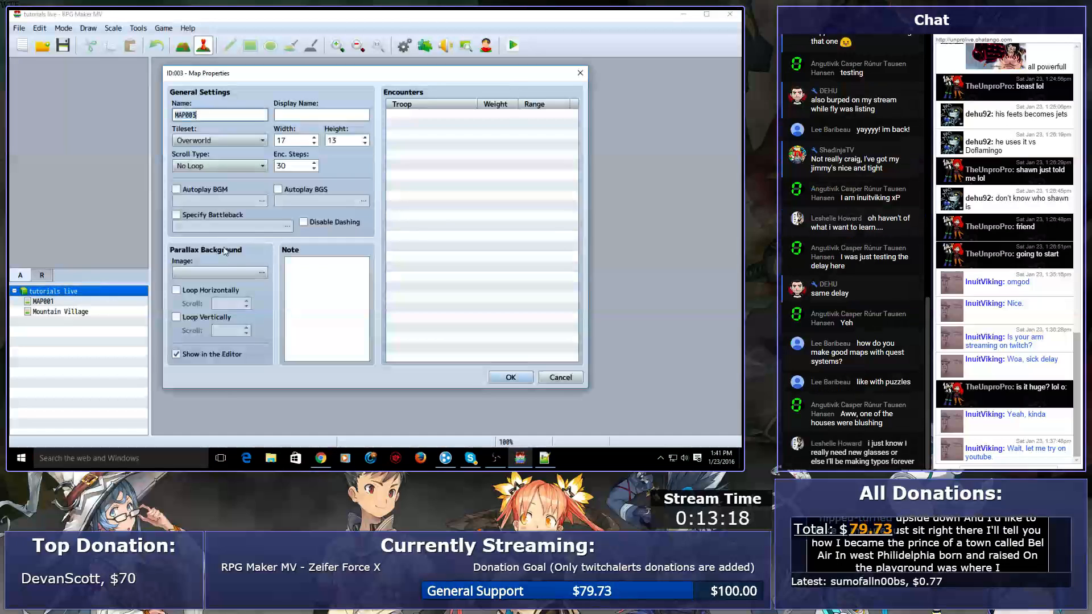
text(puzzel! BLEH!!!)
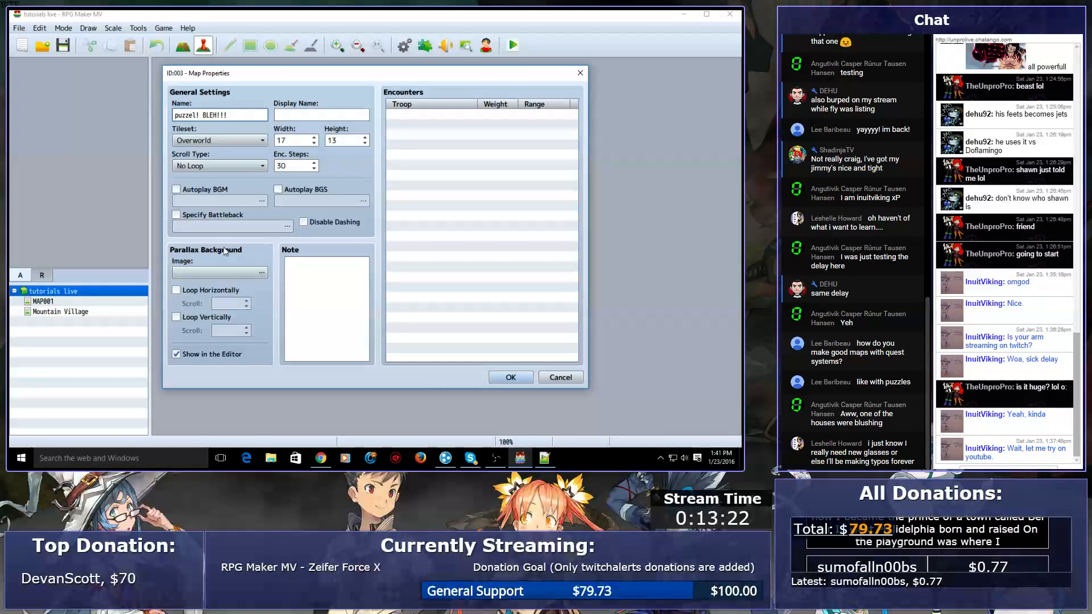
key(Return)
- Browse the sample maps, previewing castle, interior and outdoor layouts, and load the Swamp map into the project
right_click(51, 295)
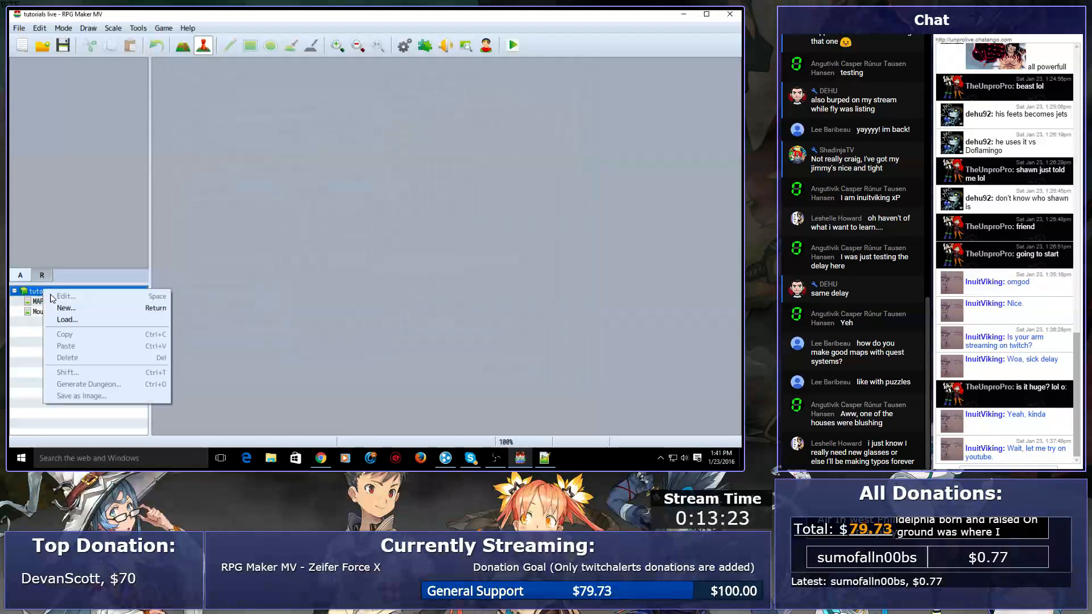
click(67, 319)
click(255, 231)
key(Down)
key(Down)
key(Down)
key(Down)
key(Down)
key(Down)
key(Down)
key(Down)
key(Down)
key(Down)
key(Down)
key(Down)
key(Down)
key(Down)
key(Down)
key(Down)
key(Down)
key(Down)
key(Down)
key(Down)
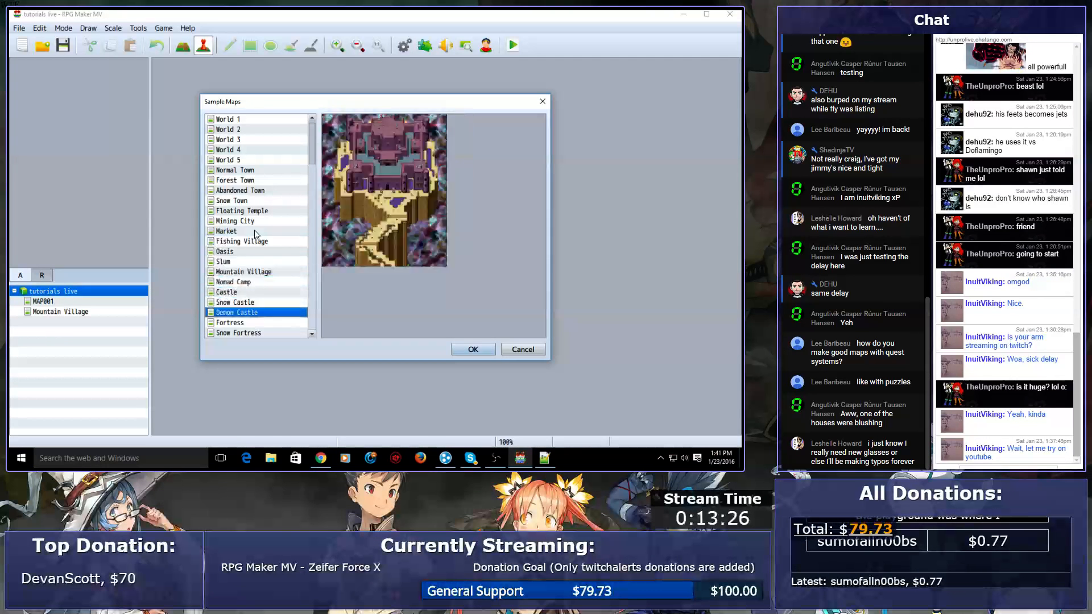
key(Up)
key(Up)
key(Up)
key(Up)
key(Up)
key(Up)
key(Up)
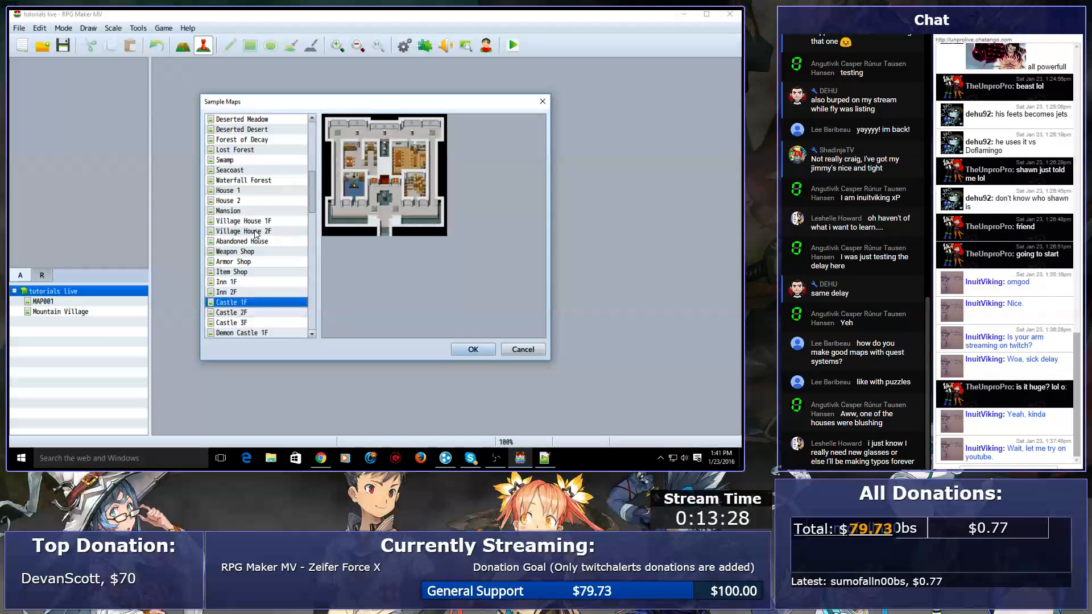
key(Up)
key(Up)
key(Up)
key(Up)
key(Up)
key(Up)
key(Up)
key(Up)
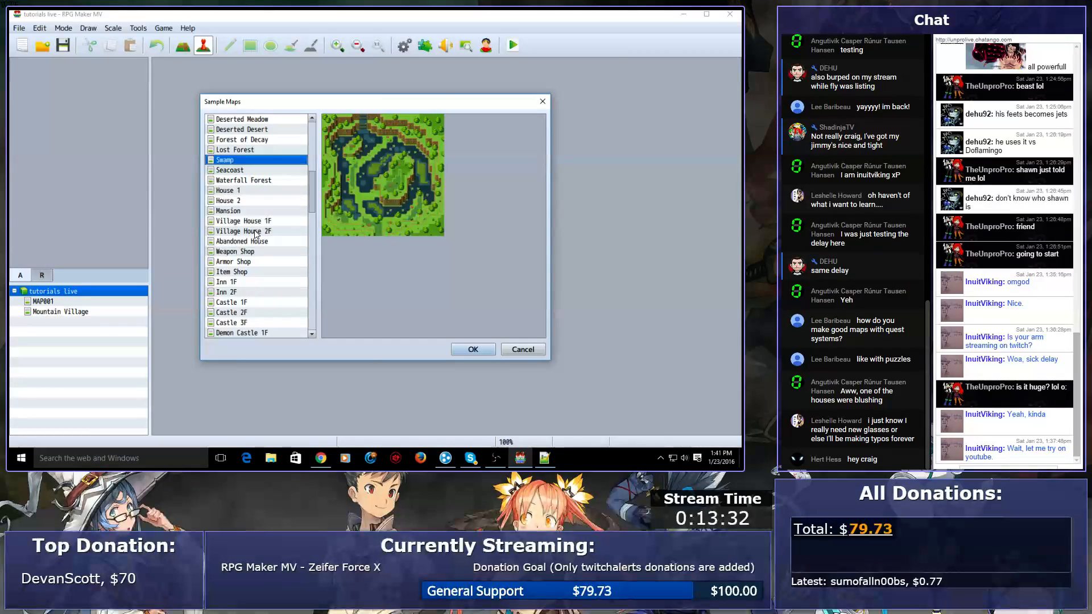
key(Return)
- Create an event on the Swamp grass path at 13,31 and give it the black ball image from !Other1
scroll(379, 234, down, 5)
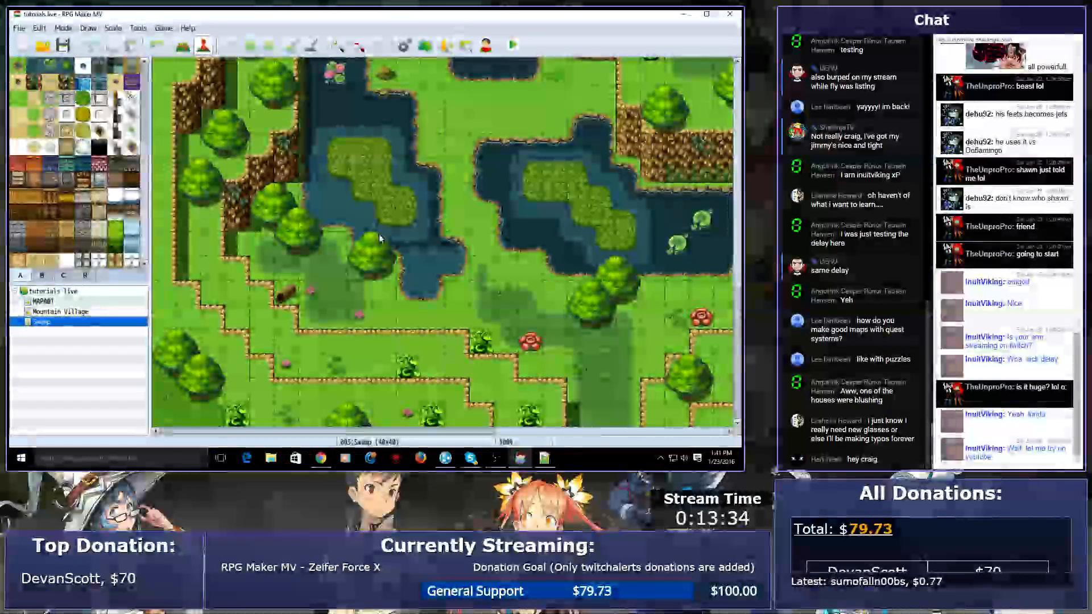
double_click(403, 230)
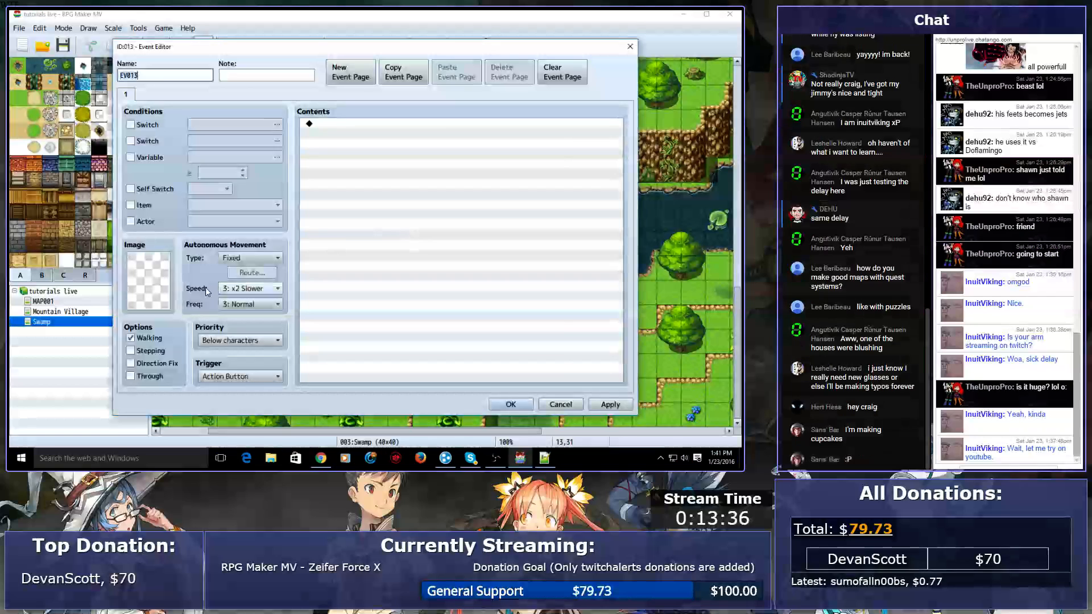
double_click(148, 281)
click(219, 241)
scroll(219, 240, down, 3)
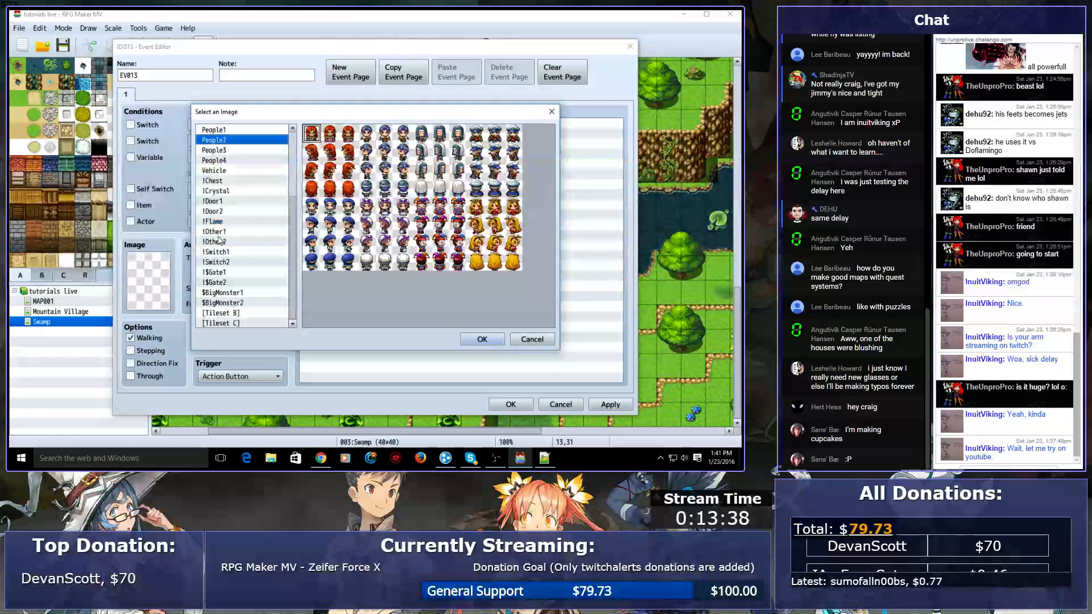
click(219, 241)
key(Up)
key(Down)
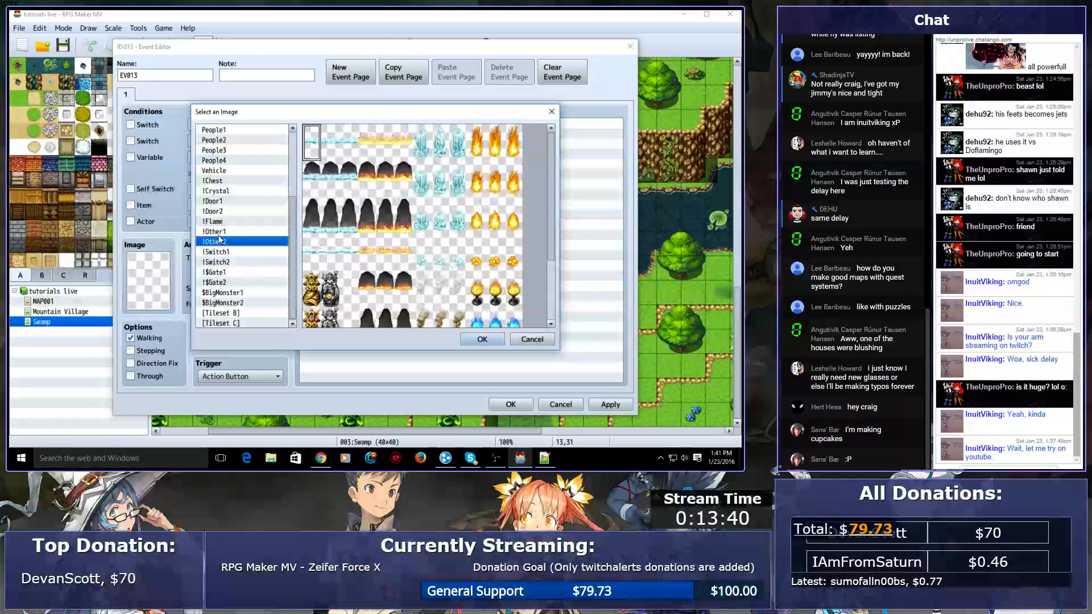
click(458, 300)
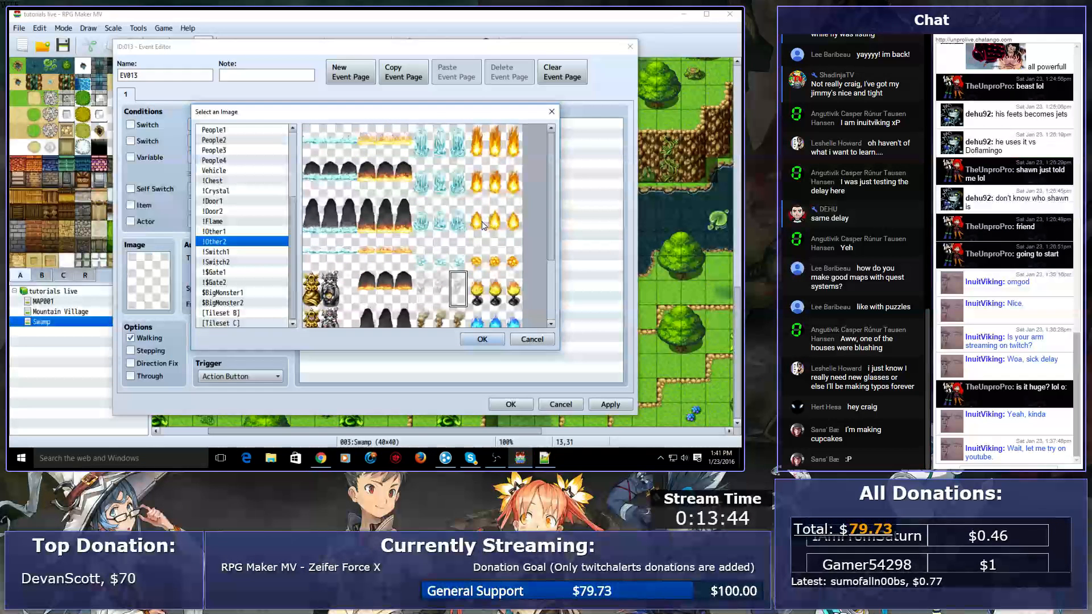
click(215, 231)
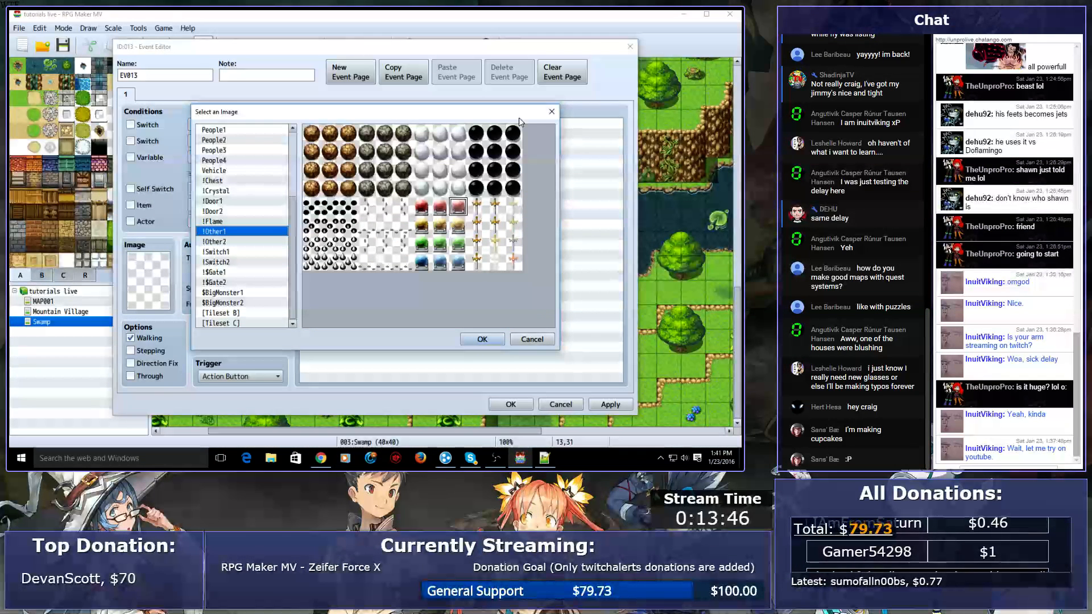
double_click(495, 137)
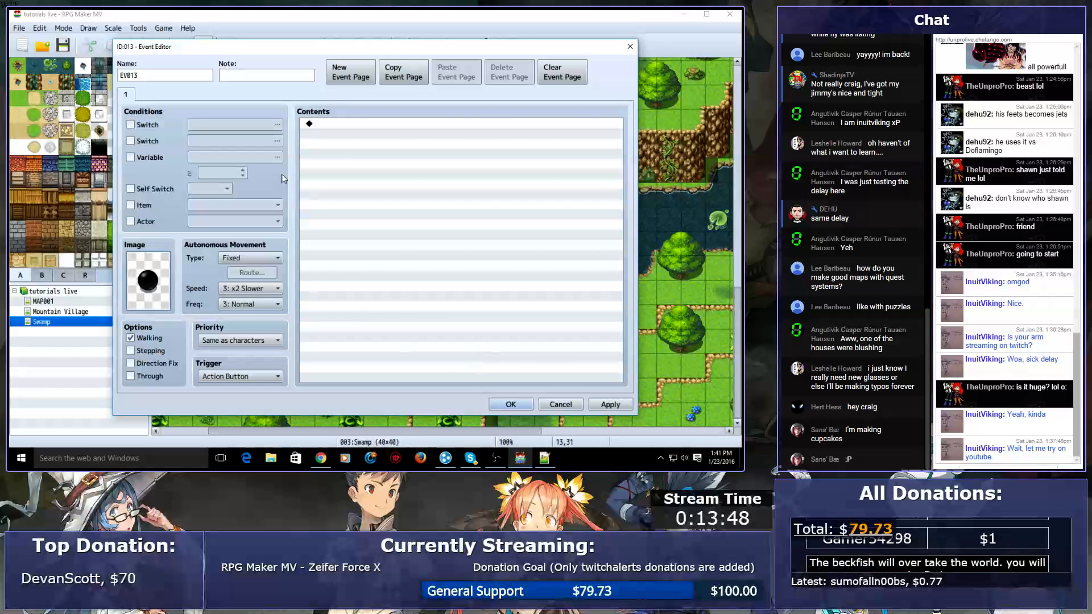
- Add a second event page conditioned on switch 0001, name the switch BLEH!, and compare it with the first page
click(337, 73)
click(158, 124)
click(277, 124)
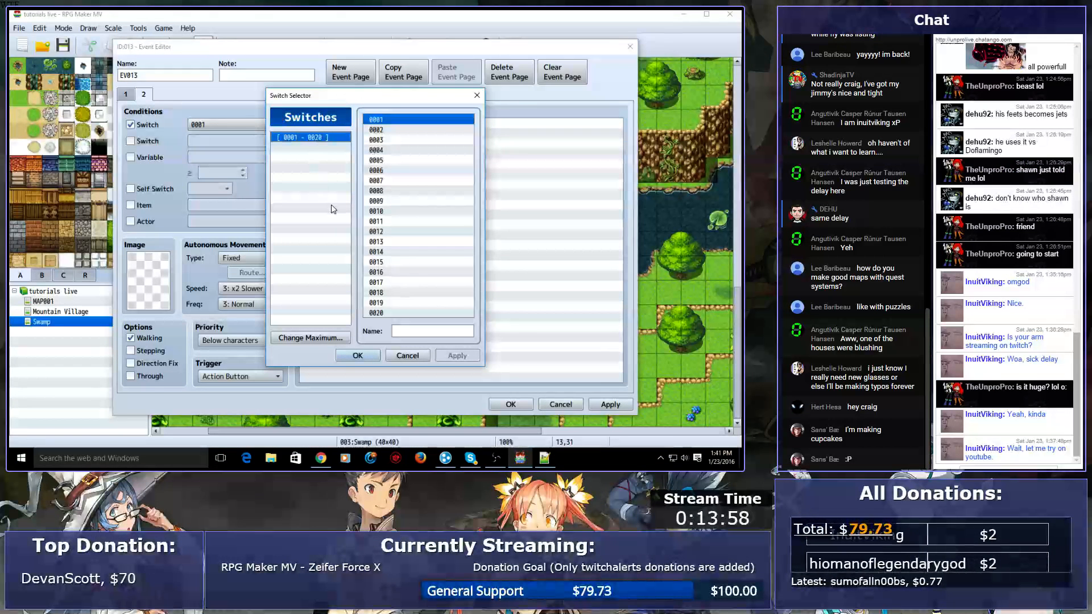
click(441, 330)
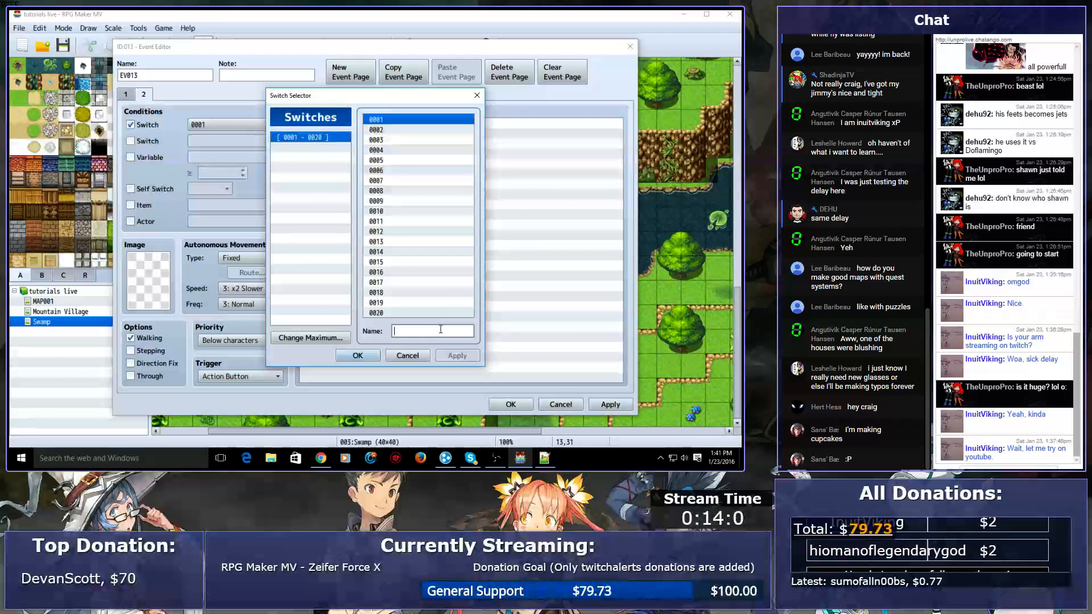
text(BLEH!)
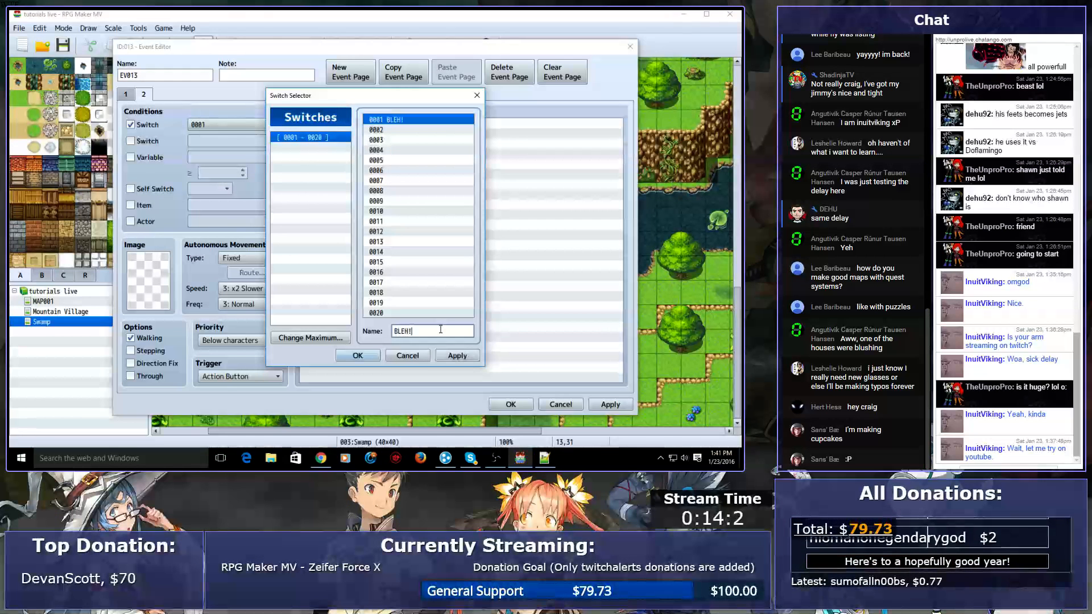
key(Return)
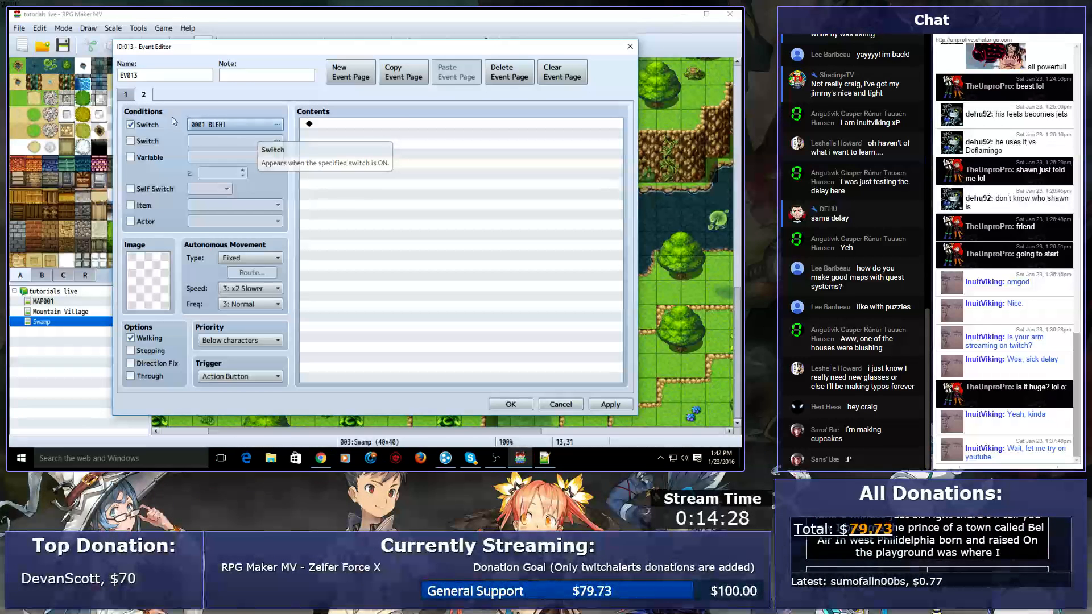
click(127, 94)
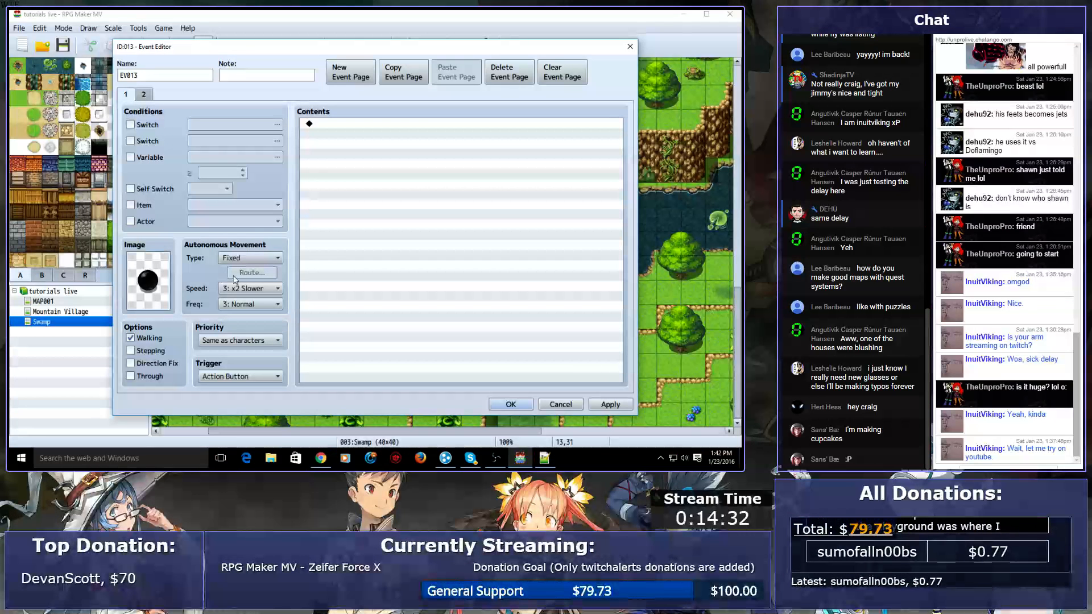
click(144, 95)
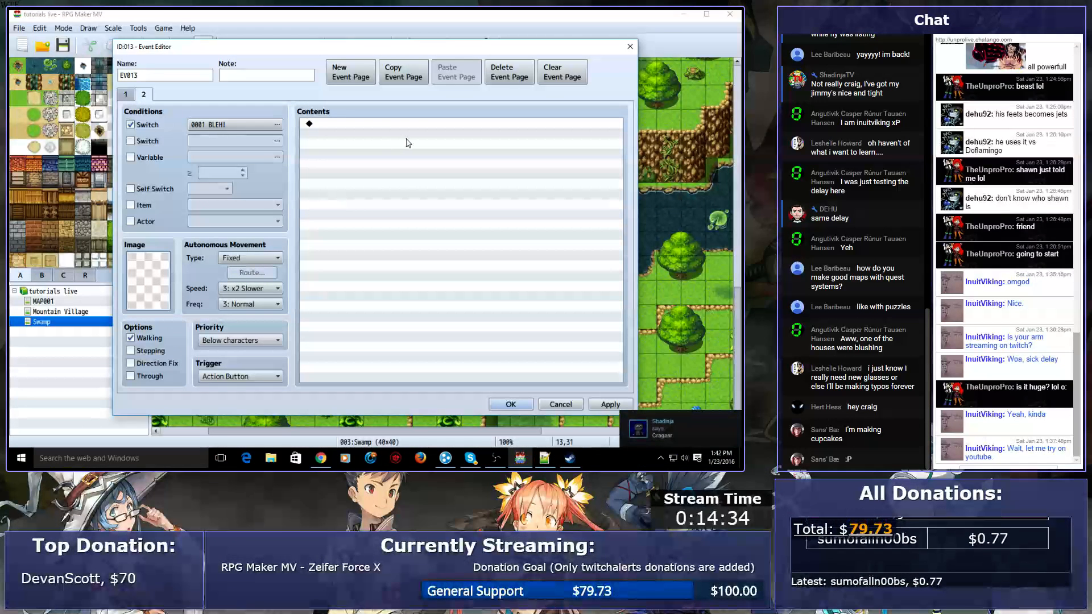
- Switch to the Steam chat to answer the incoming message, then return to RPG Maker MV and confirm the black ball event
click(663, 428)
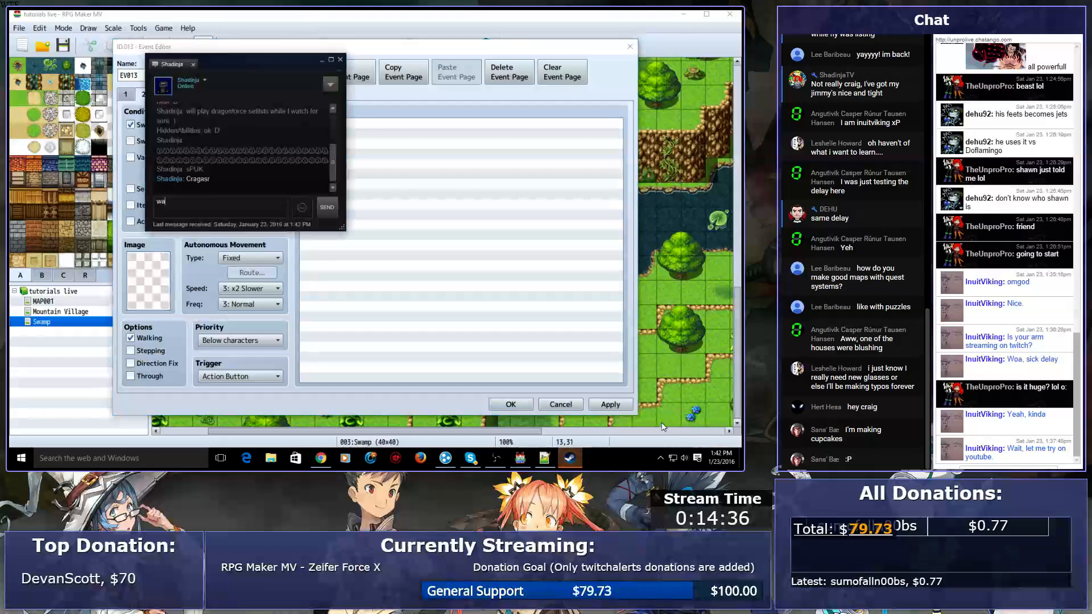
click(661, 422)
click(511, 404)
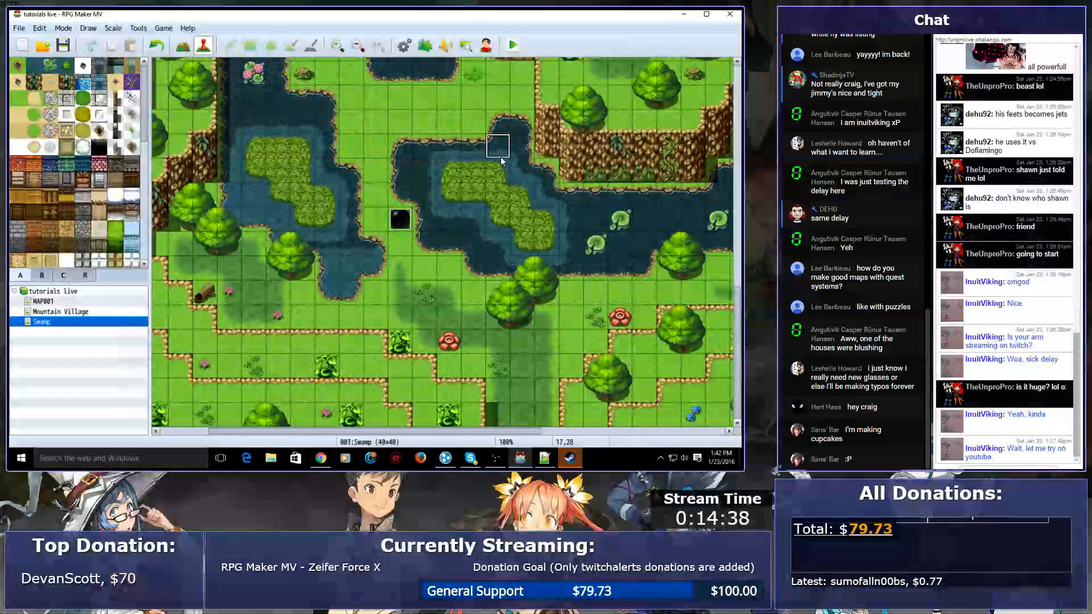
- Place a copy of the black ball event farther north on the Swamp map's grass at 14,14
scroll(431, 212, up, 2)
scroll(431, 213, up, 6)
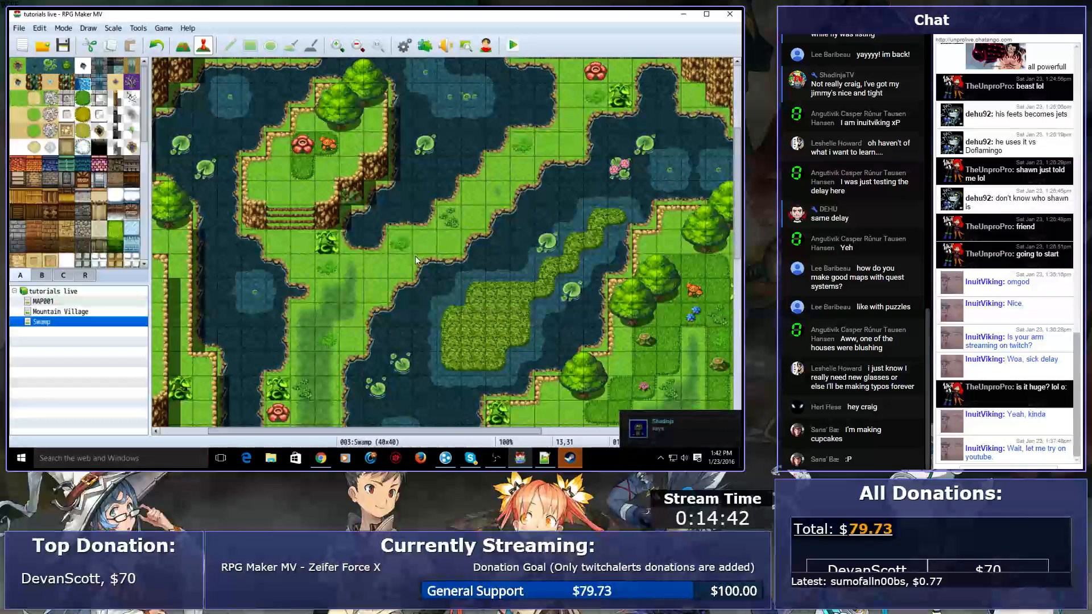
scroll(430, 251, up, 5)
scroll(430, 252, right, 9)
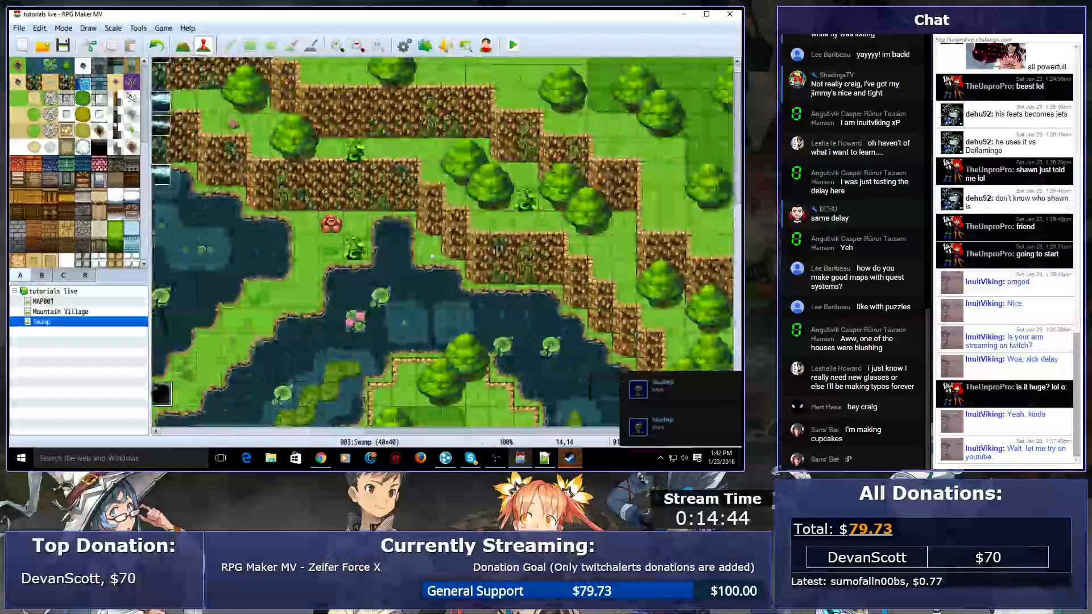
- Switch to the Steam chat, send the reply "stahp", and return to the Swamp map in RPG Maker MV
click(643, 346)
text(stahp)
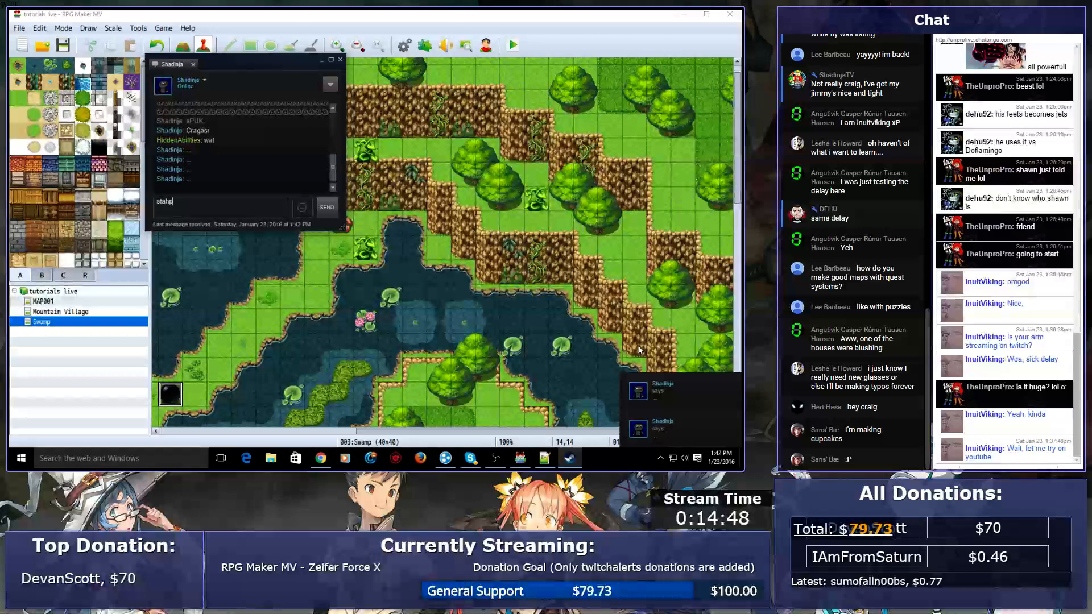
key(Return)
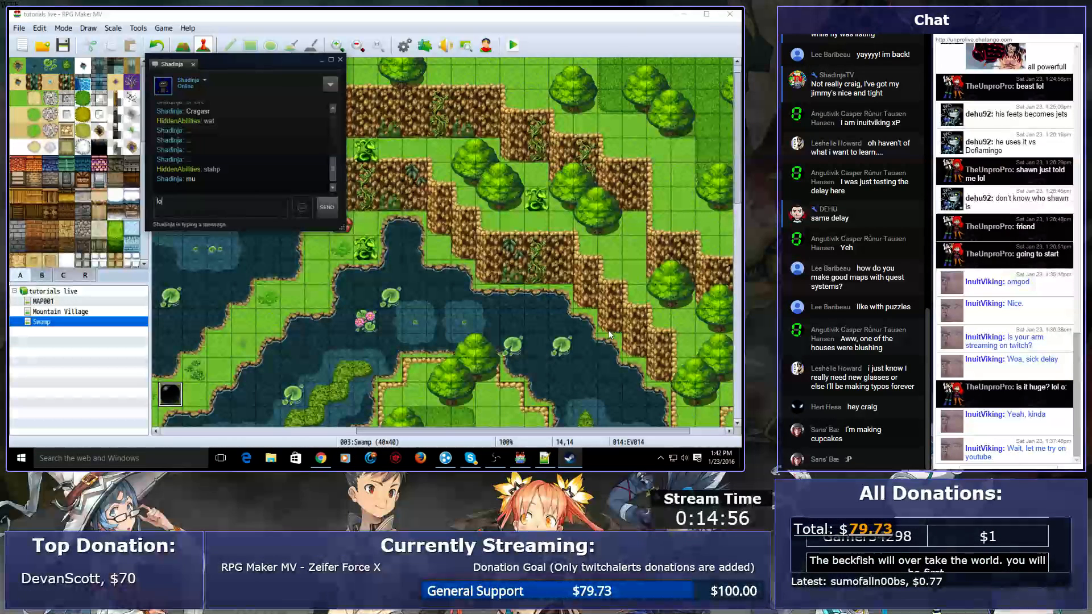
click(488, 321)
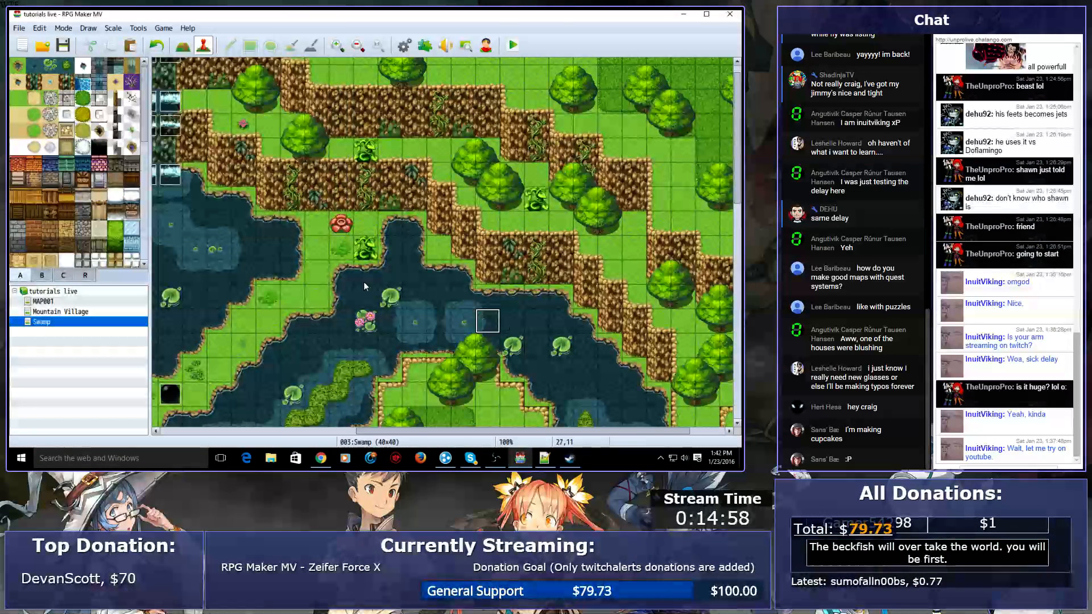
- Inspect the second page of the copied black ball event at 14,14 without changing it
click(317, 230)
scroll(317, 251, left, 6)
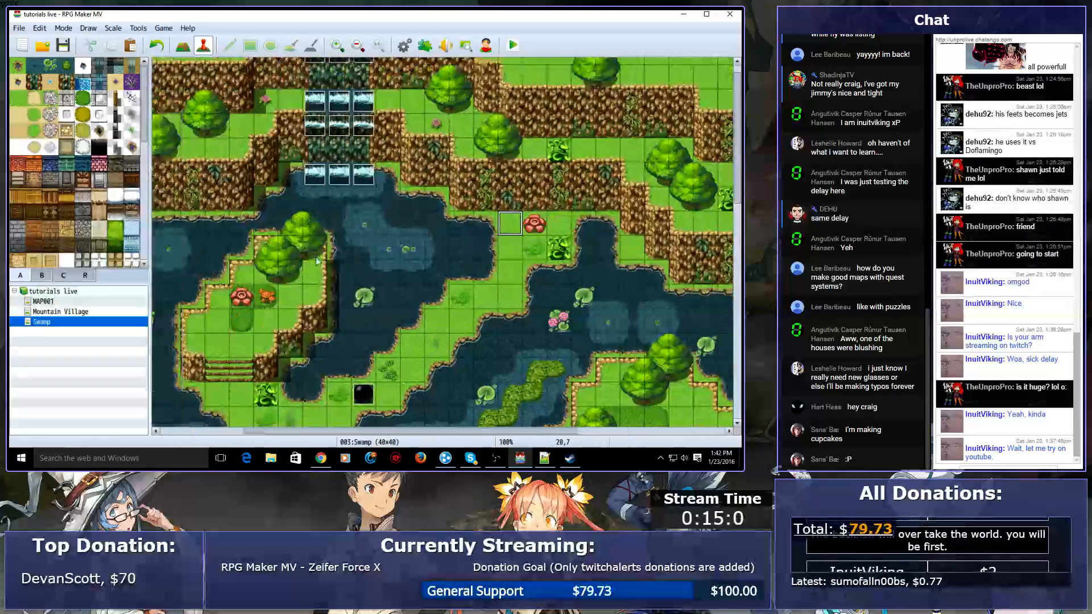
scroll(316, 257, down, 2)
double_click(363, 333)
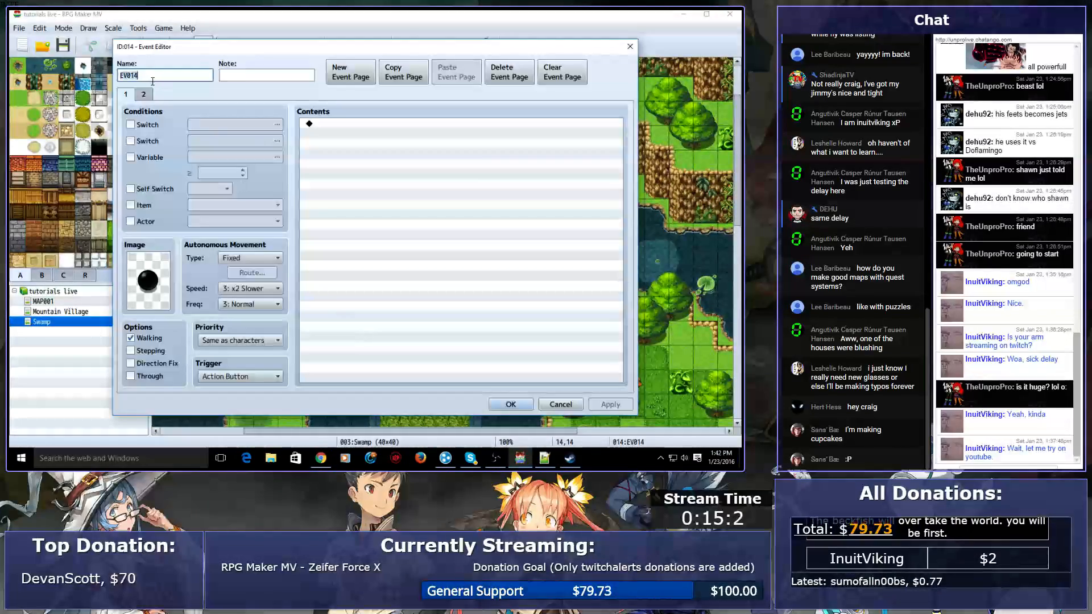
click(145, 95)
click(549, 402)
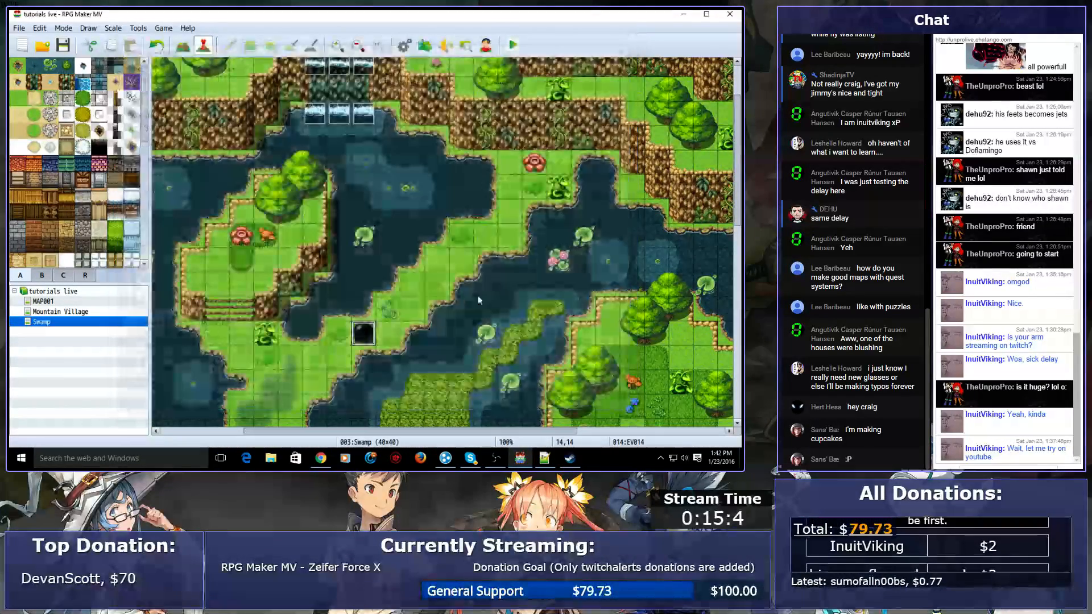
- Replace the switch condition on the second page of the event at 13,31 with variable 0001, named PUZZLE
scroll(483, 367, down, 3)
scroll(483, 367, down, 3)
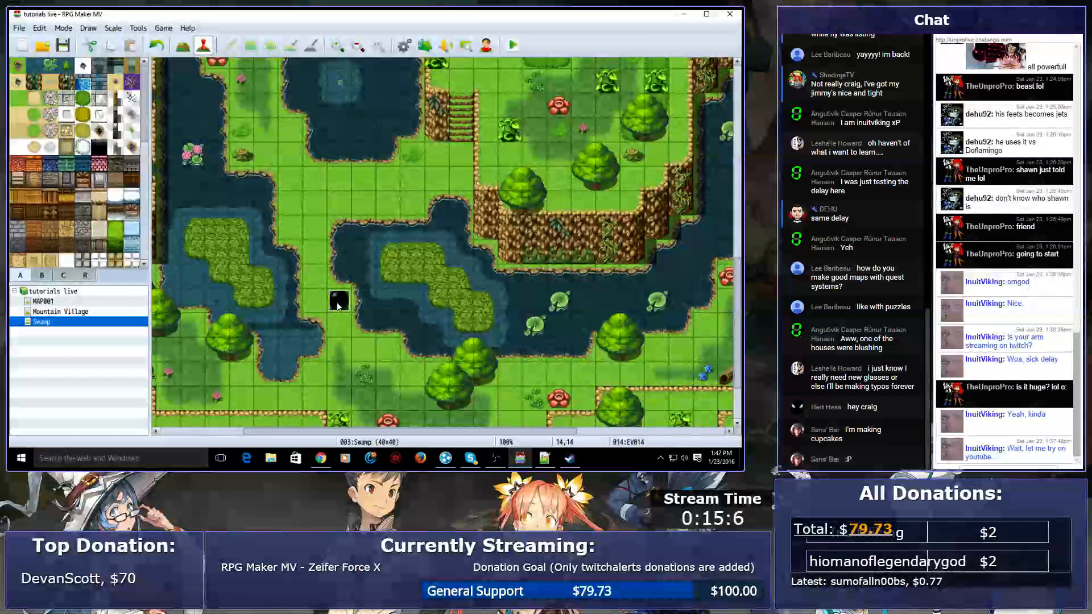
double_click(340, 306)
click(143, 95)
click(141, 158)
click(277, 157)
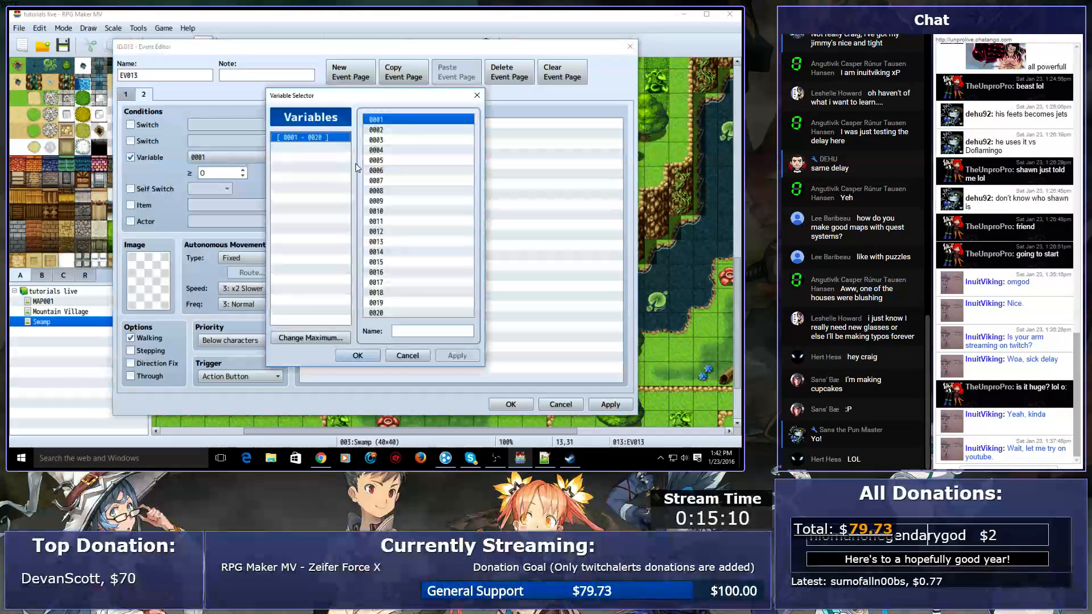
click(426, 334)
text(PUZZLE)
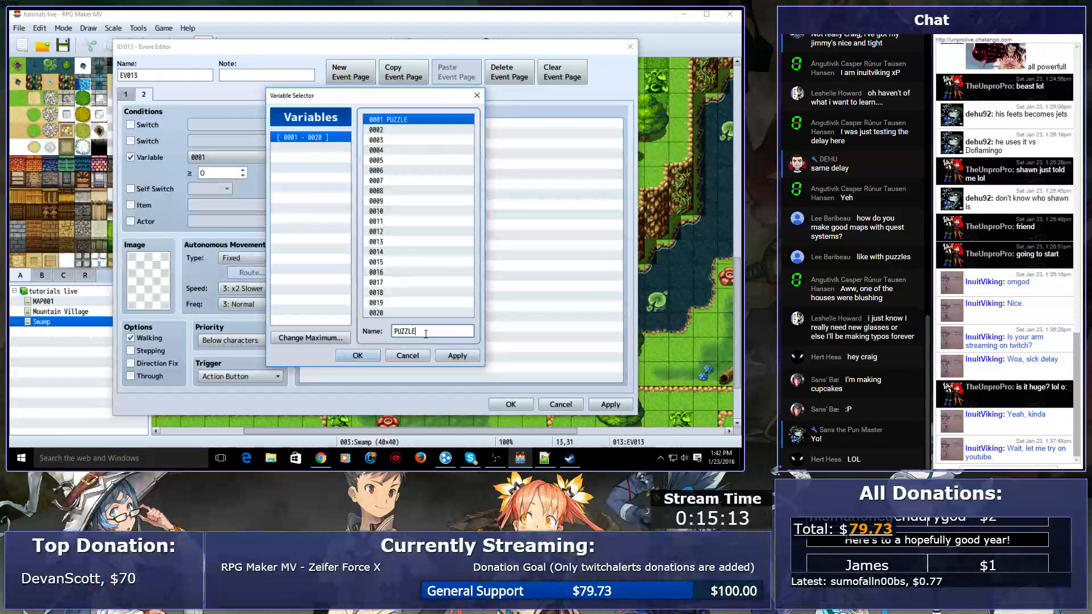
key(Return)
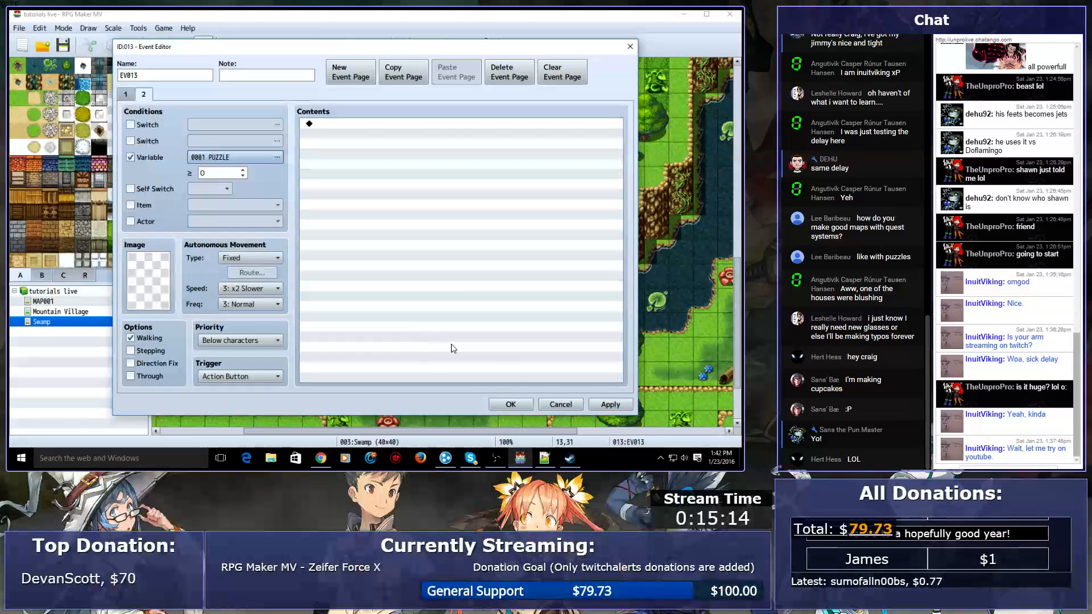
click(508, 405)
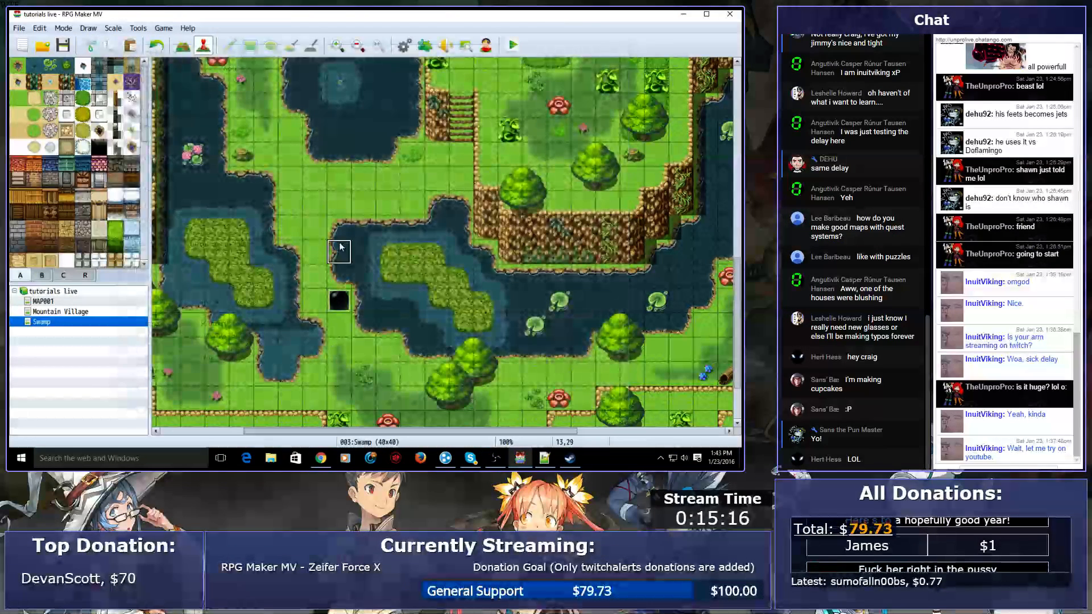
- Set the PUZZLE variable threshold on the second page of the black ball event at 13,31 to 1
scroll(377, 285, up, 5)
scroll(377, 284, down, 5)
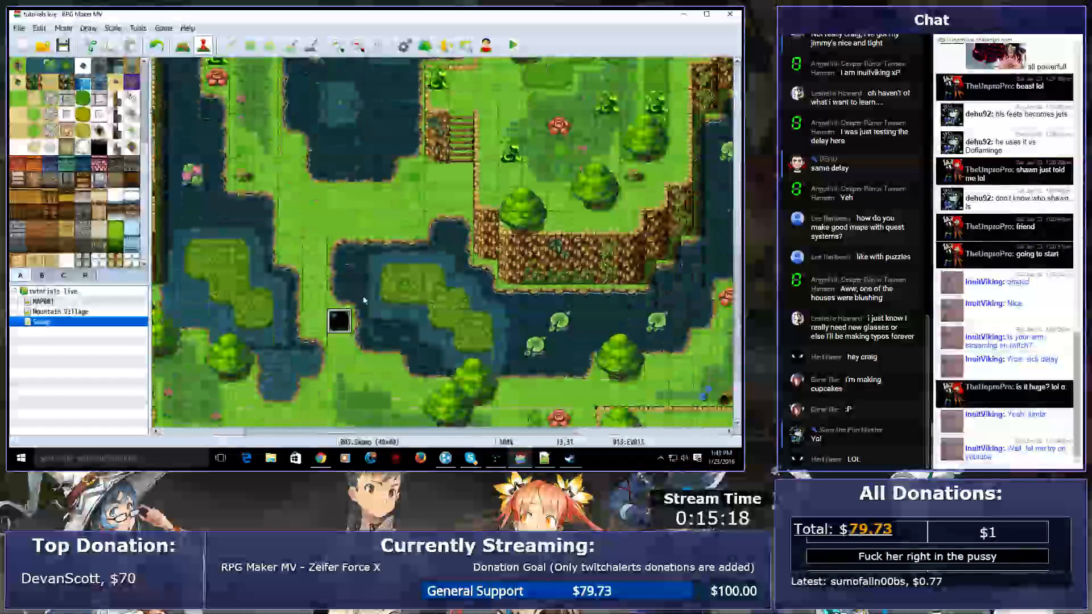
double_click(340, 326)
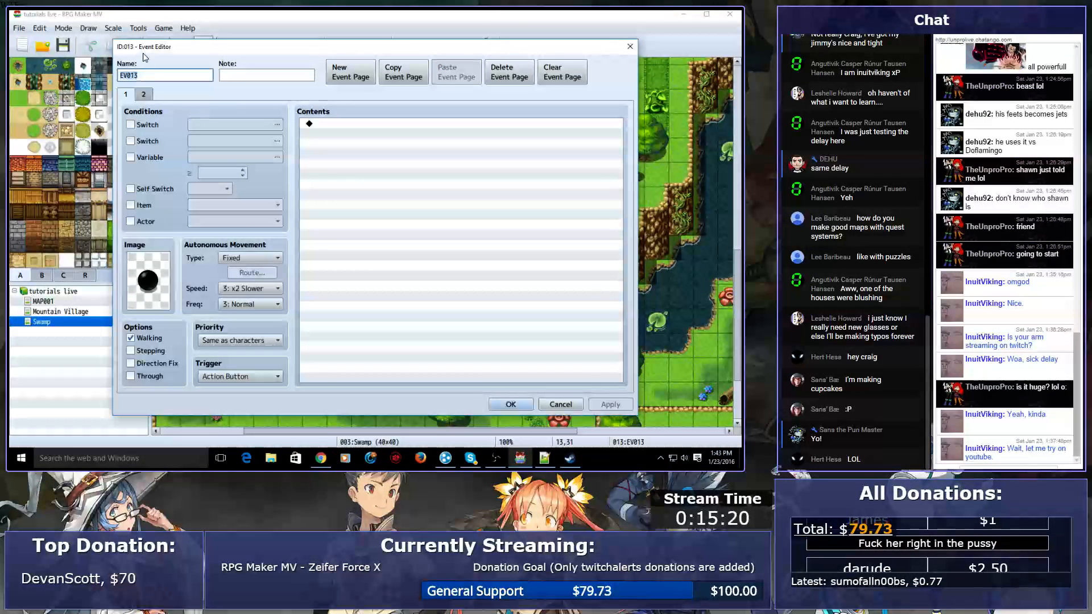
click(143, 94)
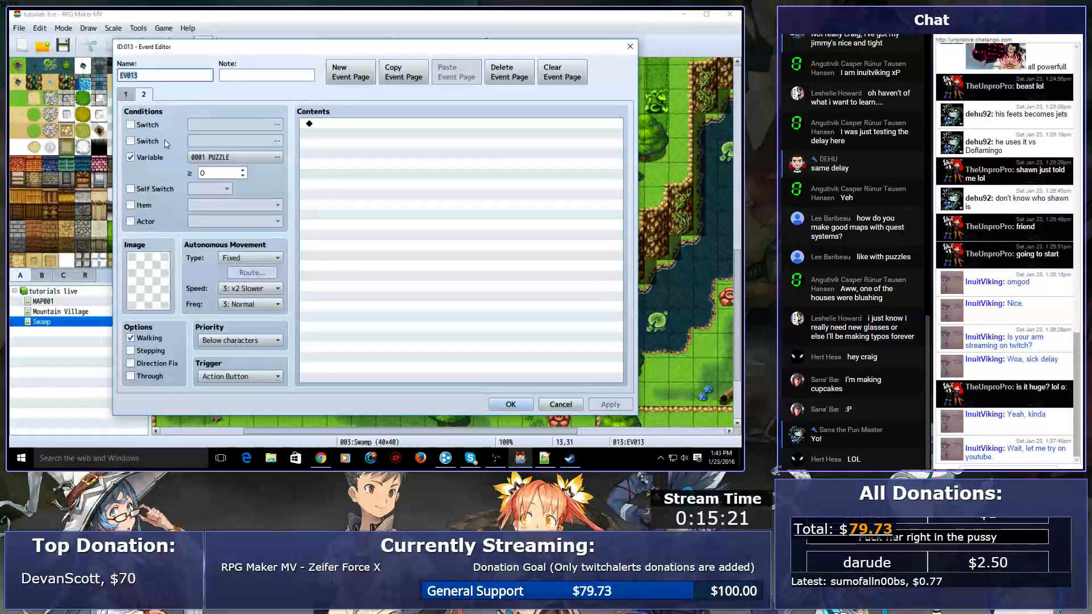
click(238, 173)
text(1)
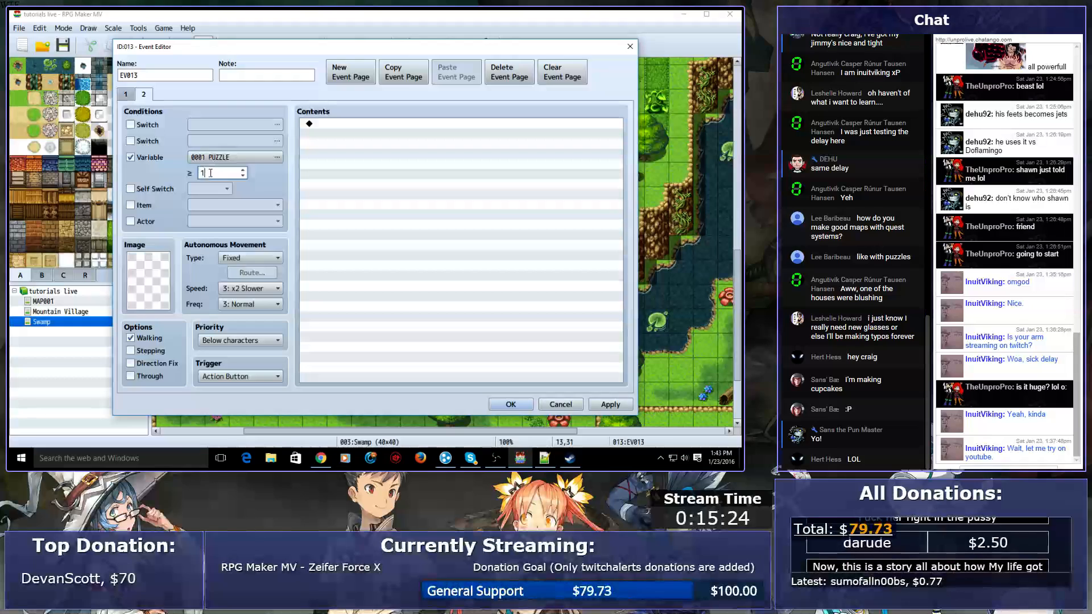
click(493, 404)
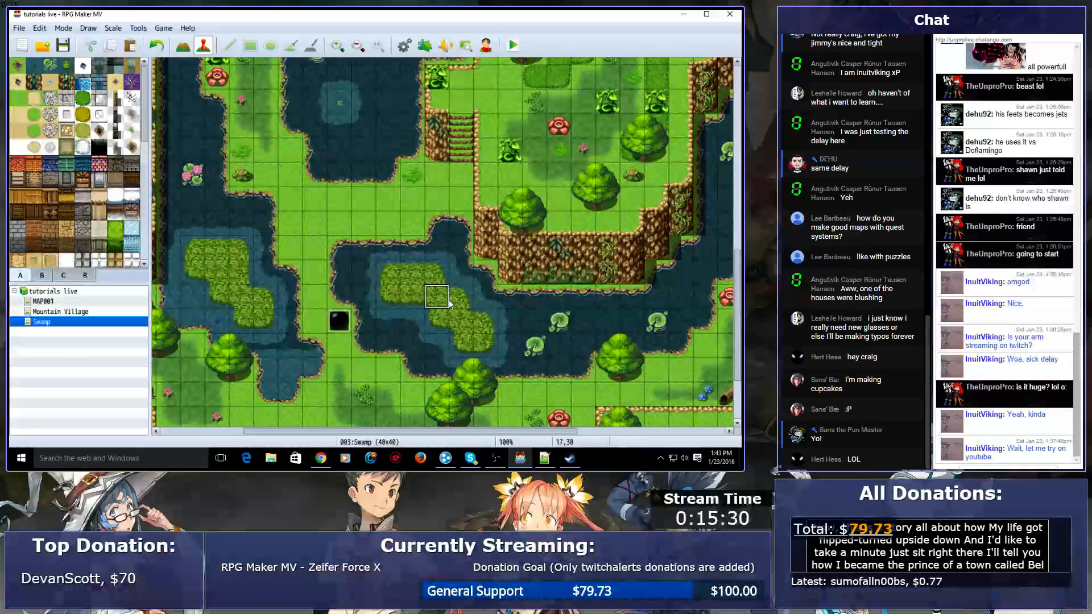
- Set the variable threshold on the second page of the black ball event at 14,14 to 2
scroll(448, 282, up, 3)
scroll(449, 283, up, 5)
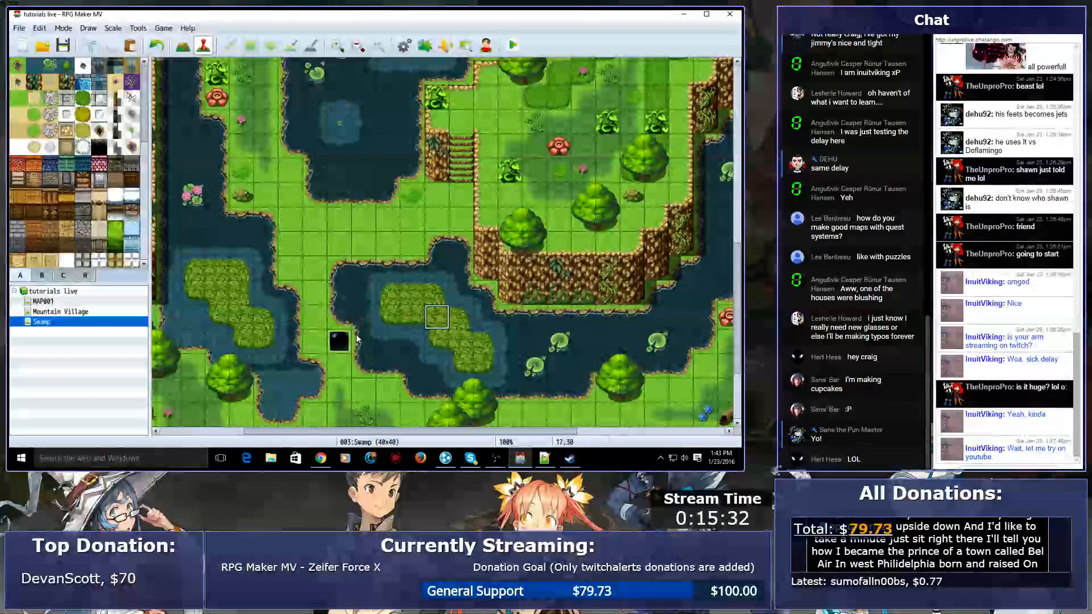
scroll(376, 323, down, 3)
scroll(375, 324, up, 1)
click(363, 227)
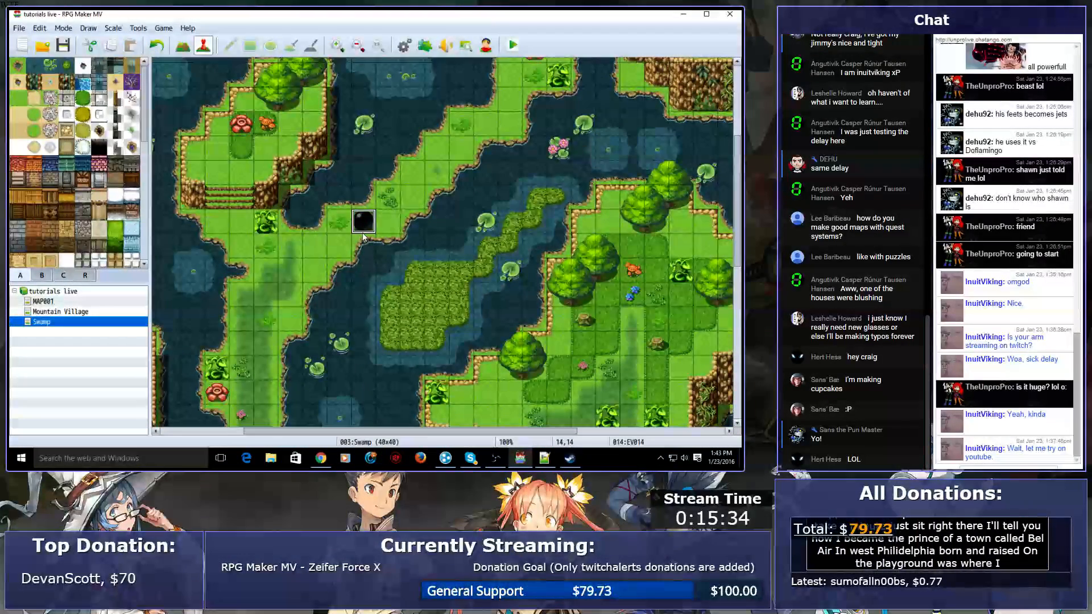
double_click(363, 235)
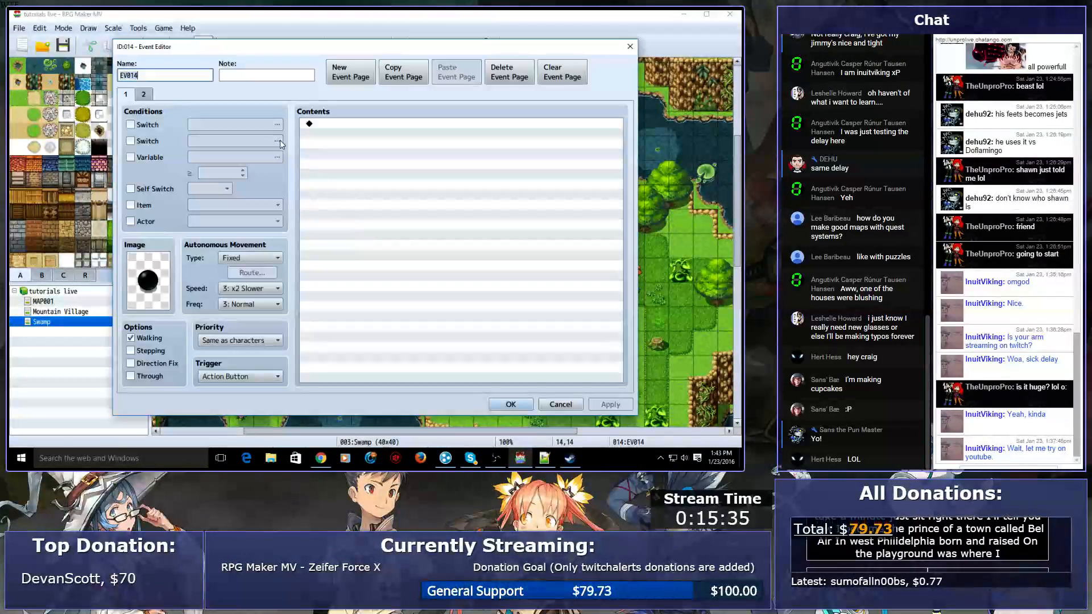
click(146, 95)
double_click(214, 172)
text(2)
key(Return)
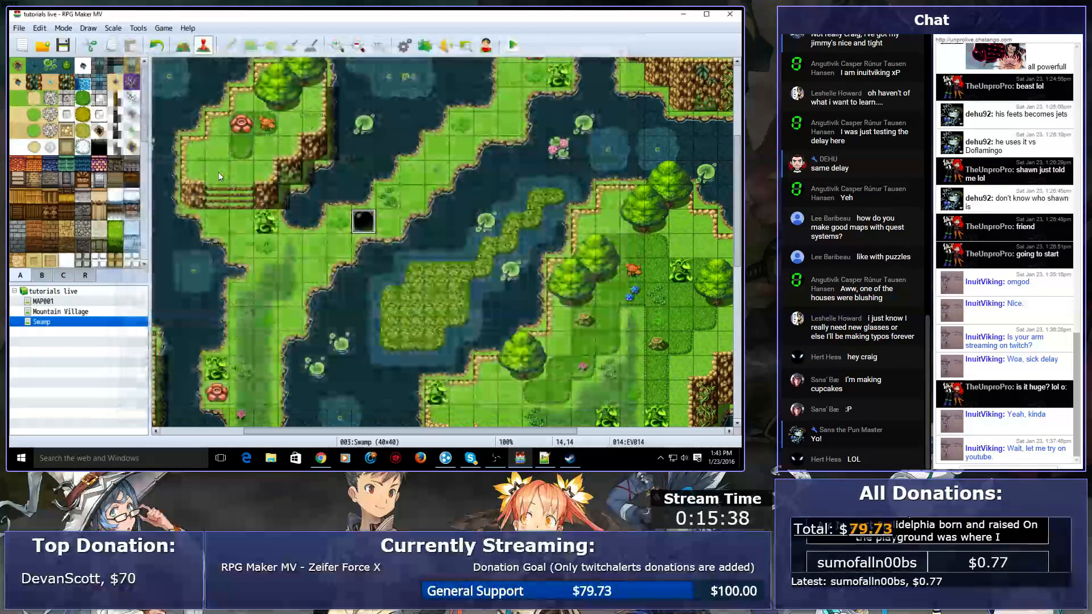
- Start a new event on the grass at 32,27, south of the tree on the narrow peninsula
shift+scroll(342, 220, left, 3)
scroll(342, 221, up, 4)
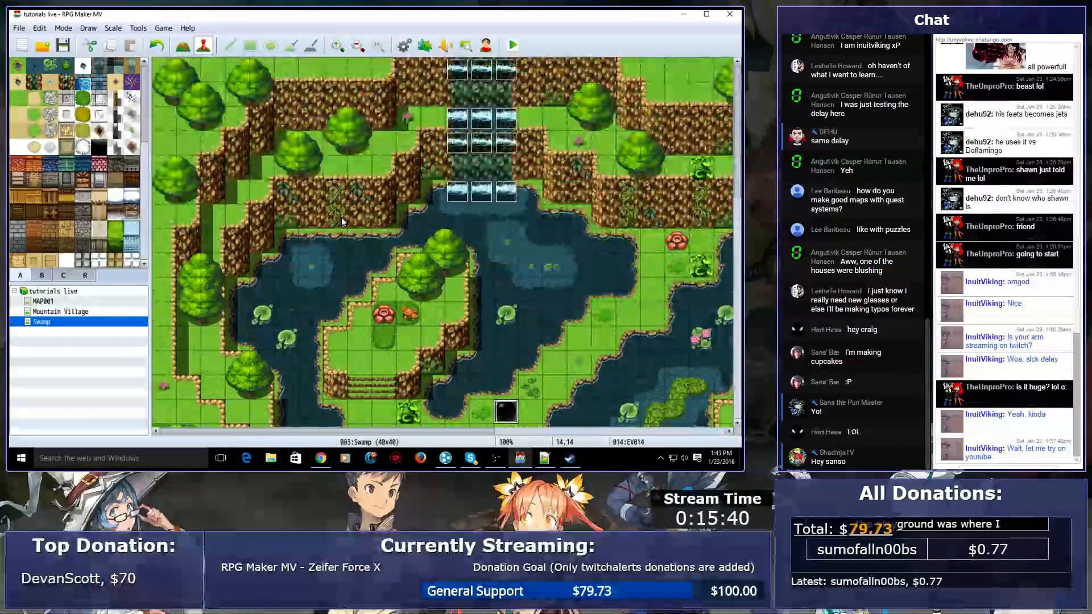
scroll(342, 221, down, 5)
shift+scroll(342, 221, right, 4)
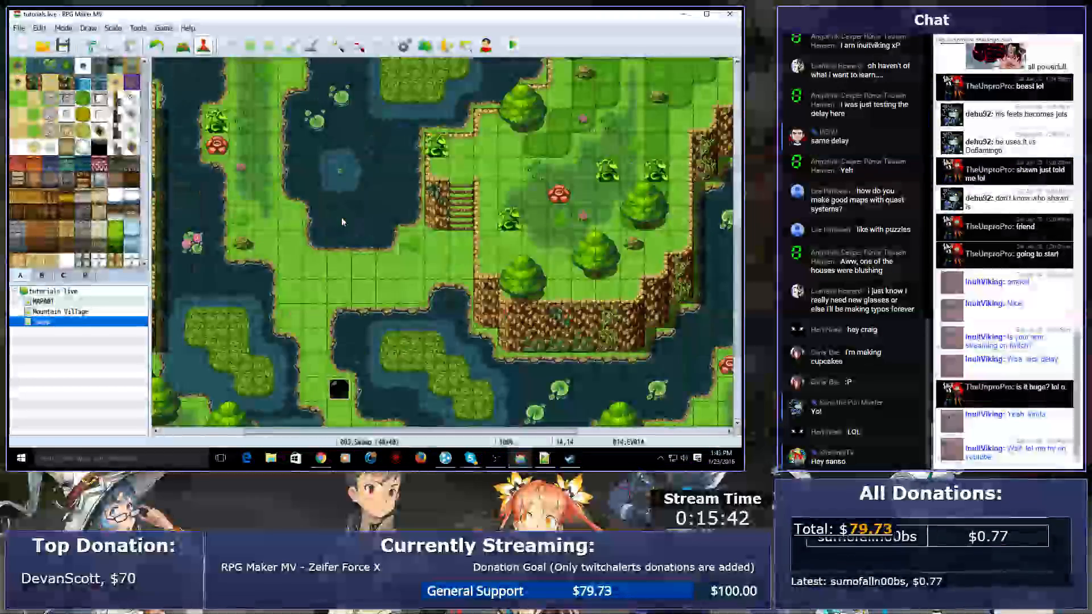
shift+scroll(342, 221, right, 6)
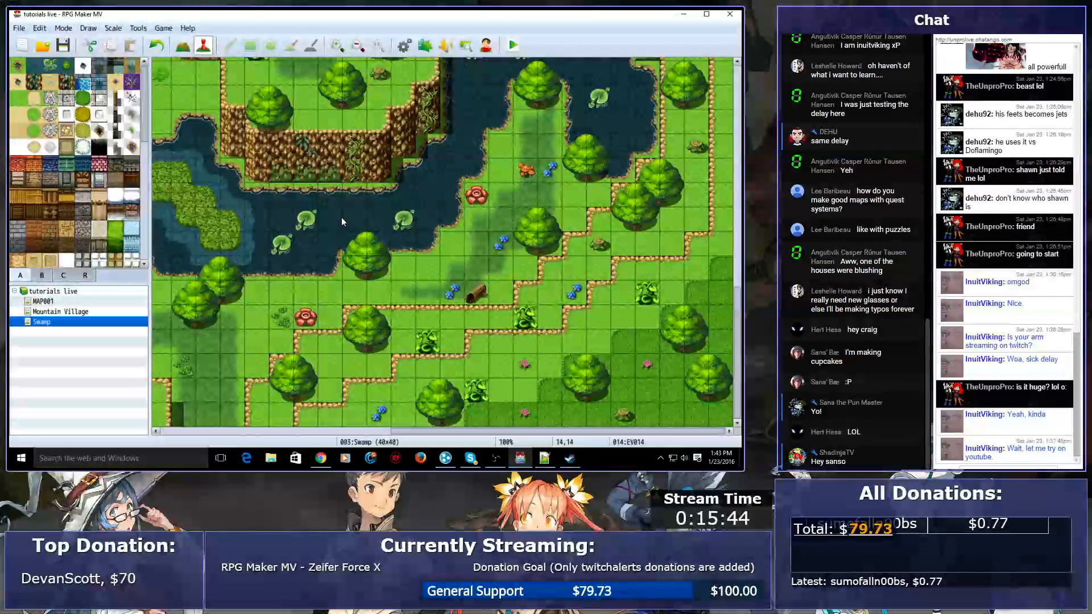
double_click(548, 131)
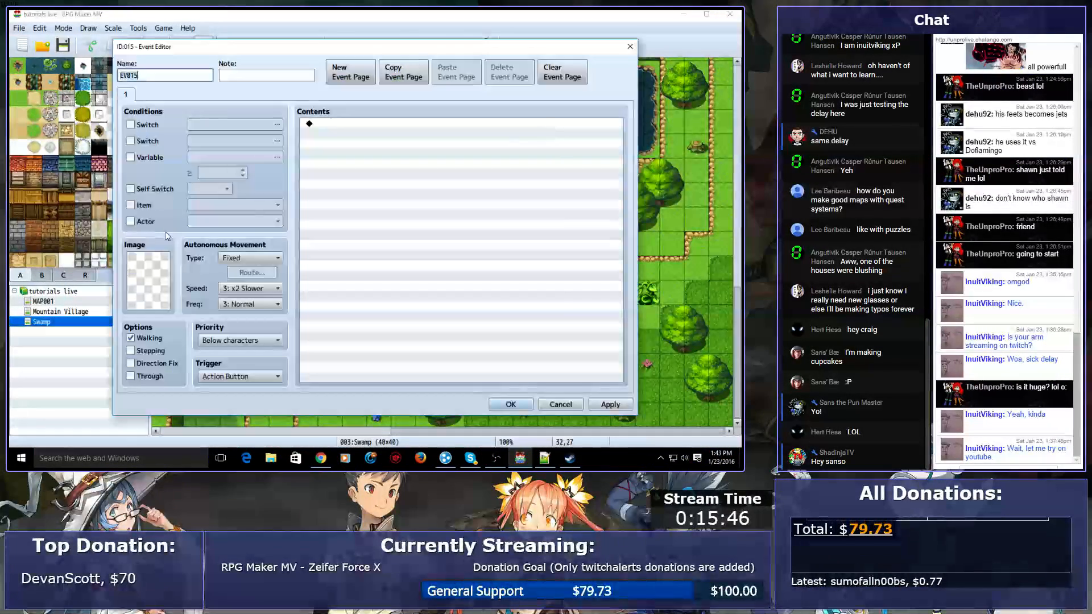
- Try the first !Switch2 sprite as the image of the new event at 32,27
double_click(145, 270)
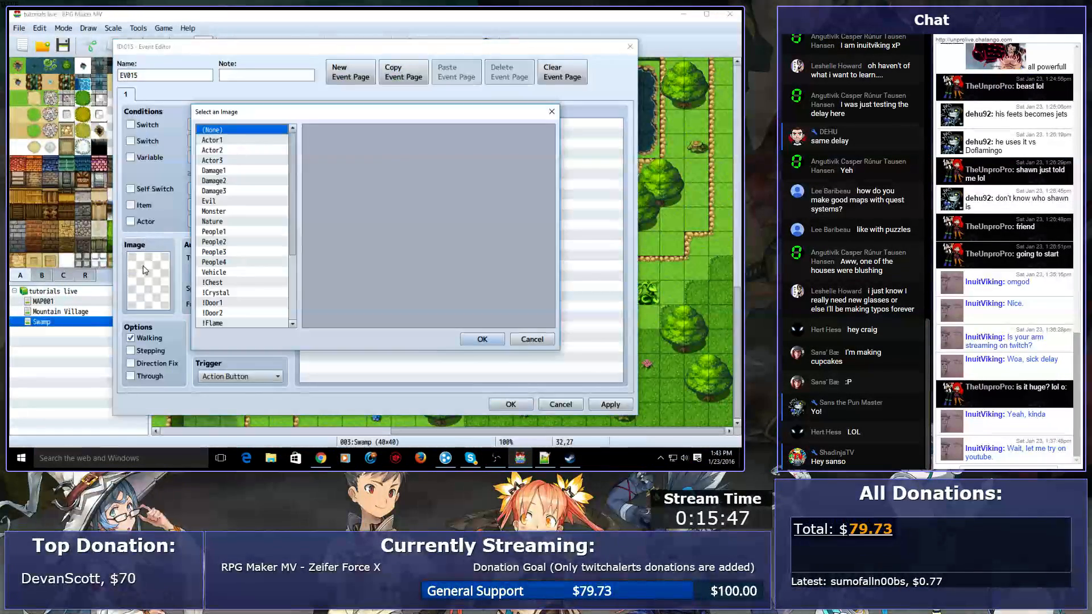
click(241, 264)
scroll(241, 265, down, 3)
double_click(240, 263)
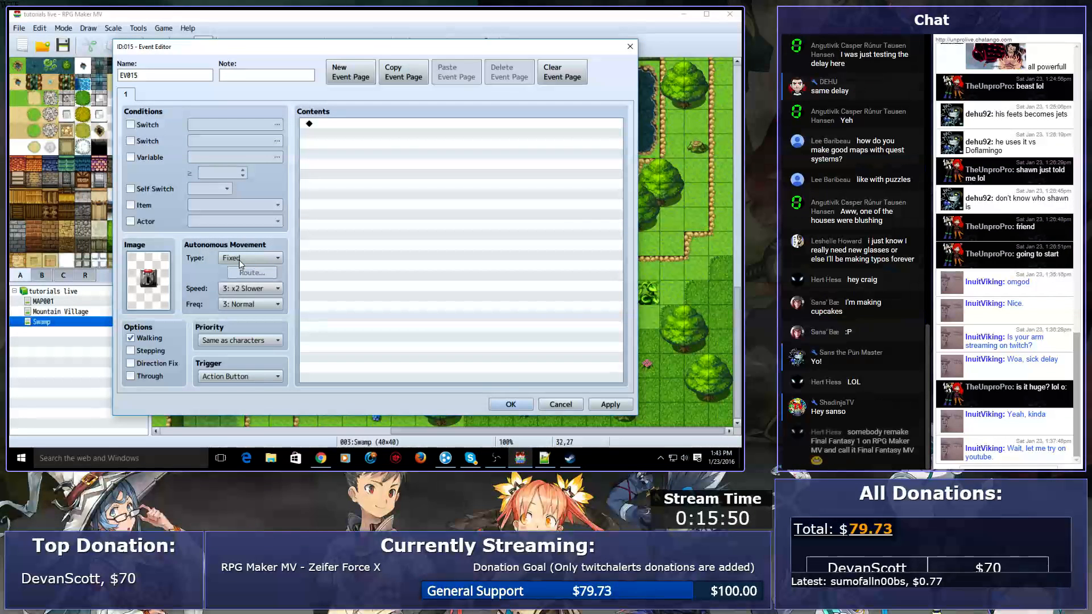
- Give the event at 32,27 a red magic circle image from the !Door2 character sheet
double_click(158, 282)
click(244, 254)
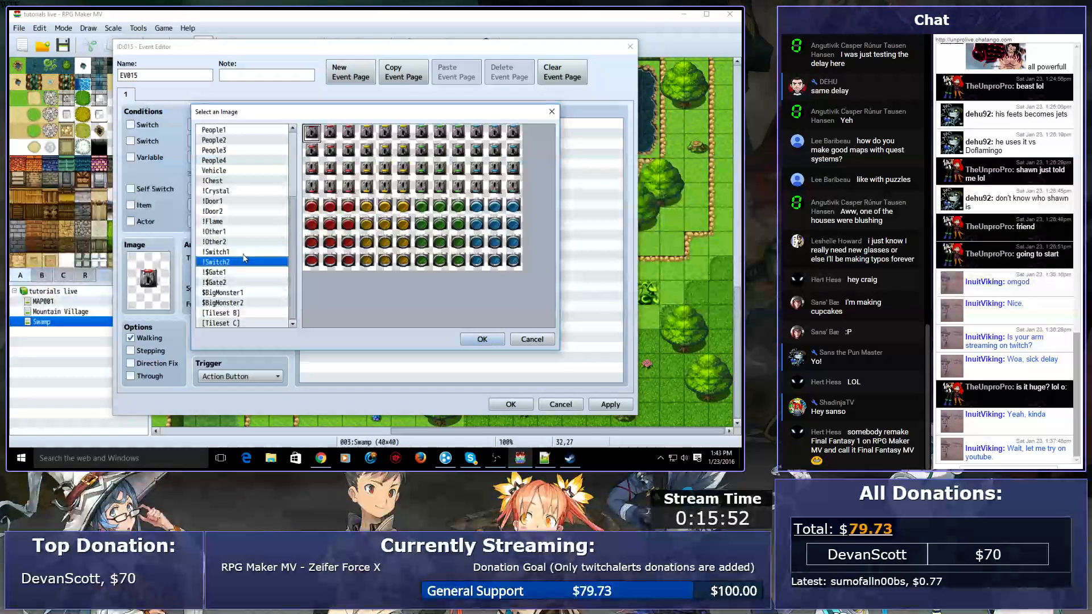
key(Up)
key(Up)
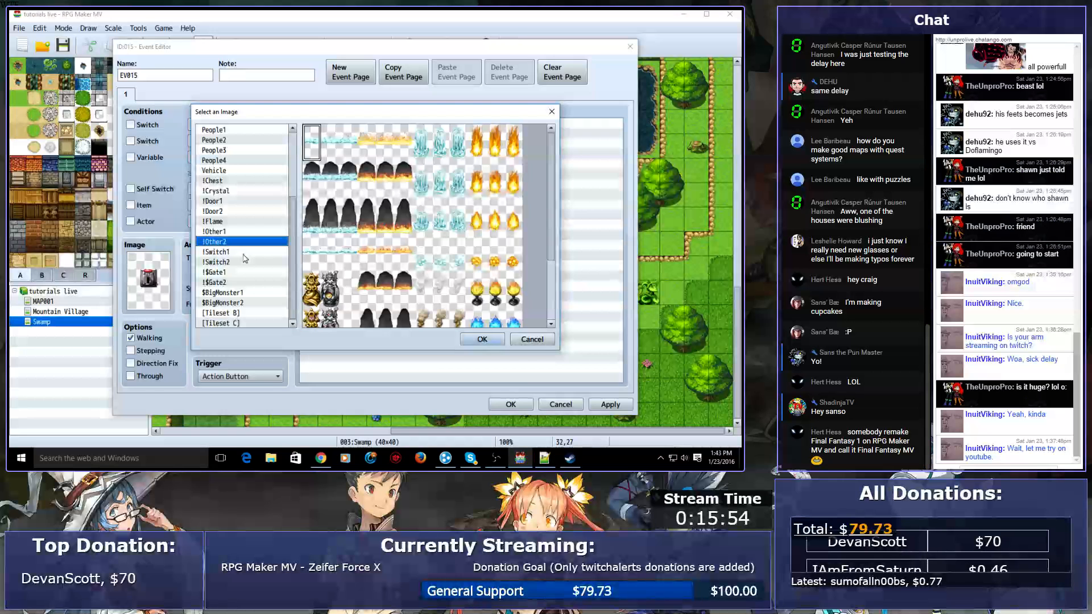
key(Up)
key(Up)
key(Down)
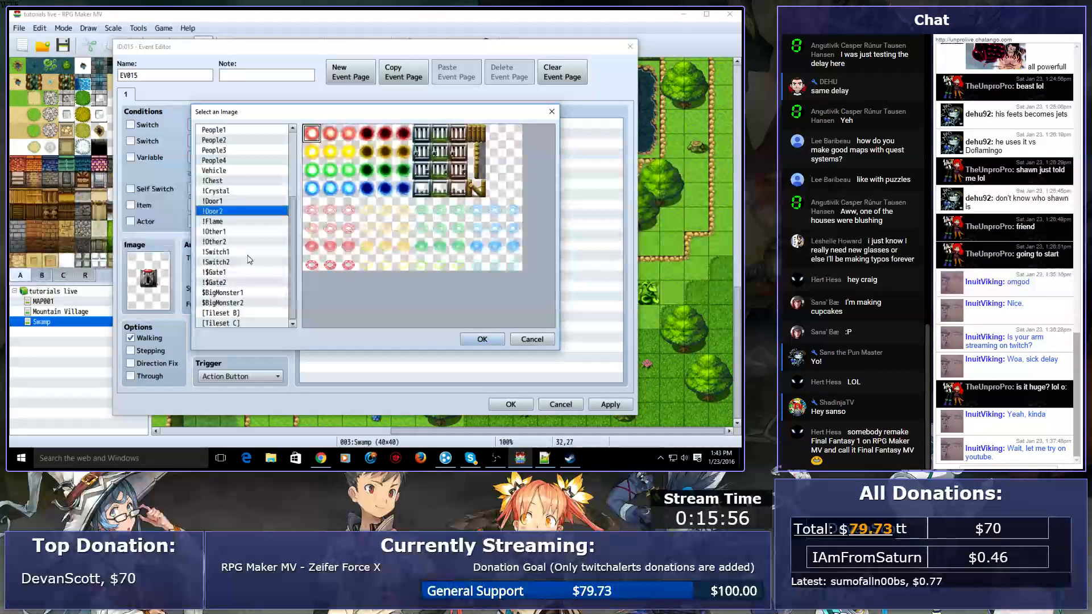
double_click(359, 252)
click(160, 357)
click(159, 359)
click(435, 345)
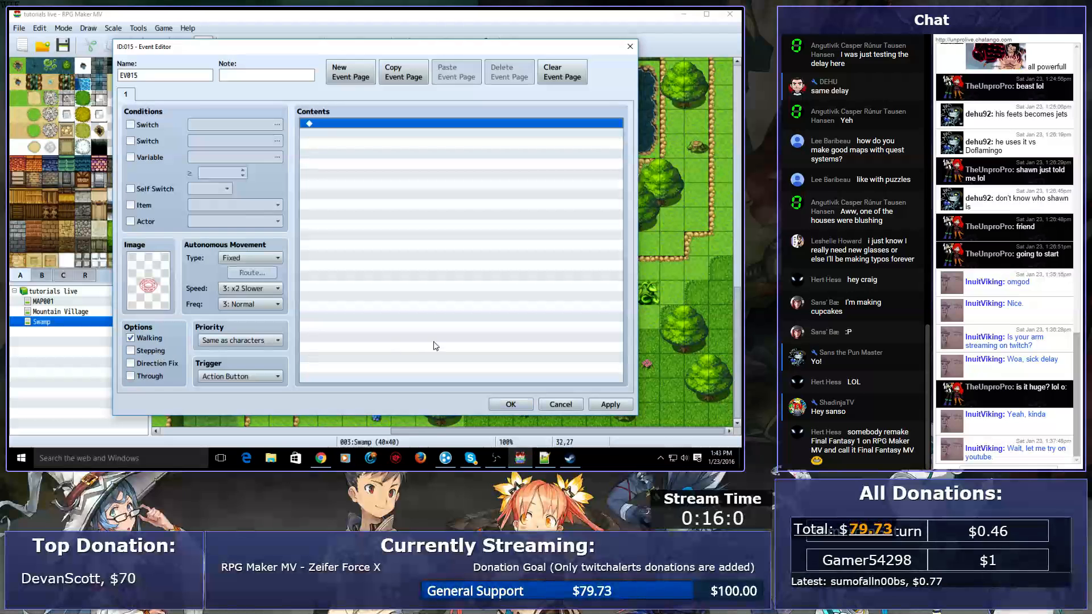
- Set the magic circle event's priority to Below characters and its trigger to Player Touch
click(233, 340)
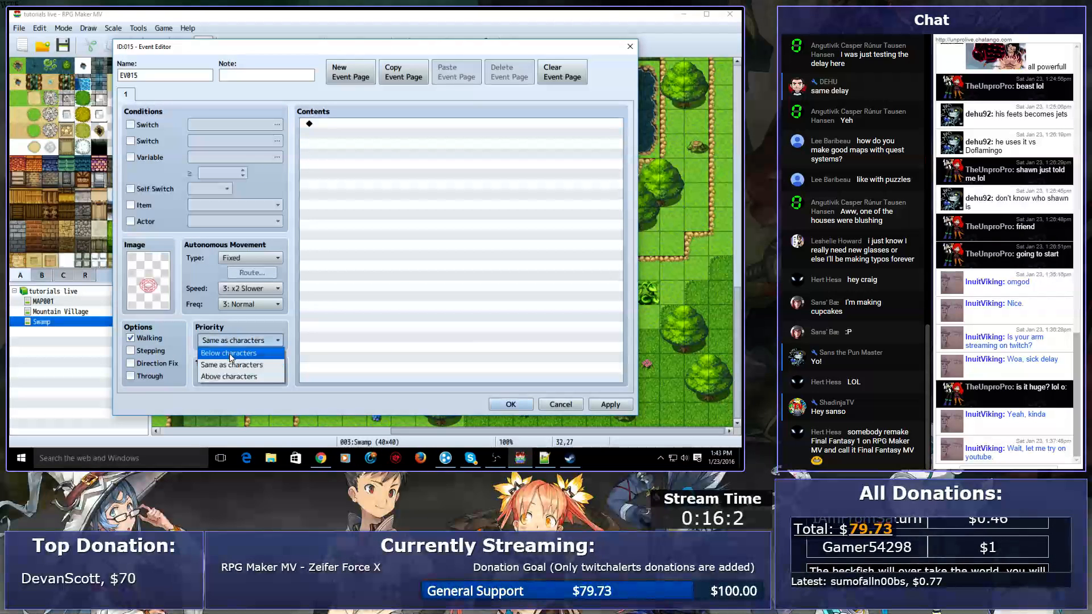
click(229, 353)
click(239, 376)
click(225, 401)
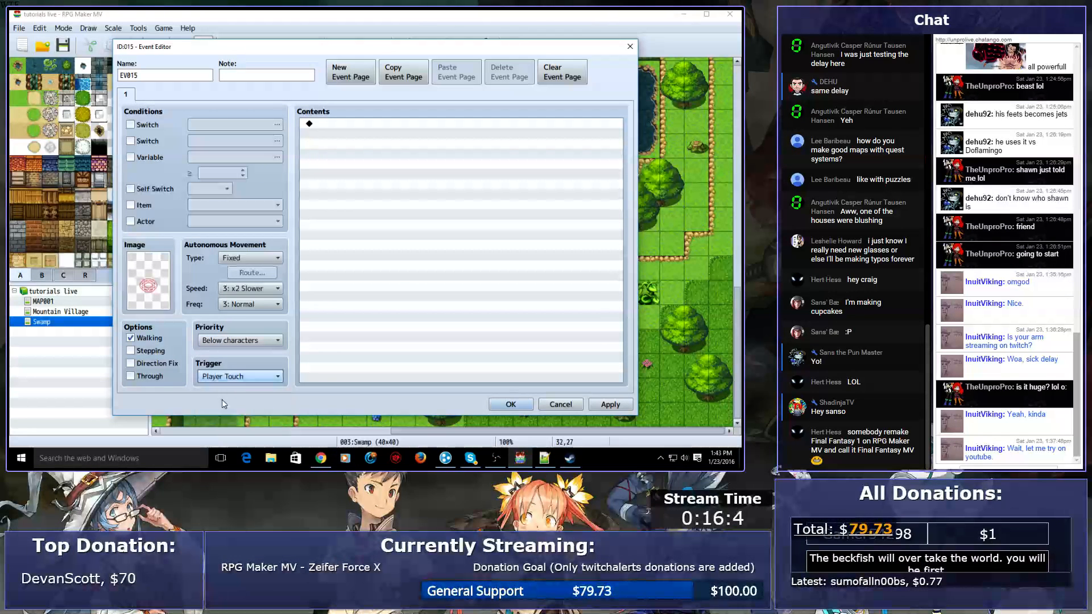
- Add commands to the magic circle event that turn self switch A on and add 1 to variable 0001 PUZZLE
double_click(336, 352)
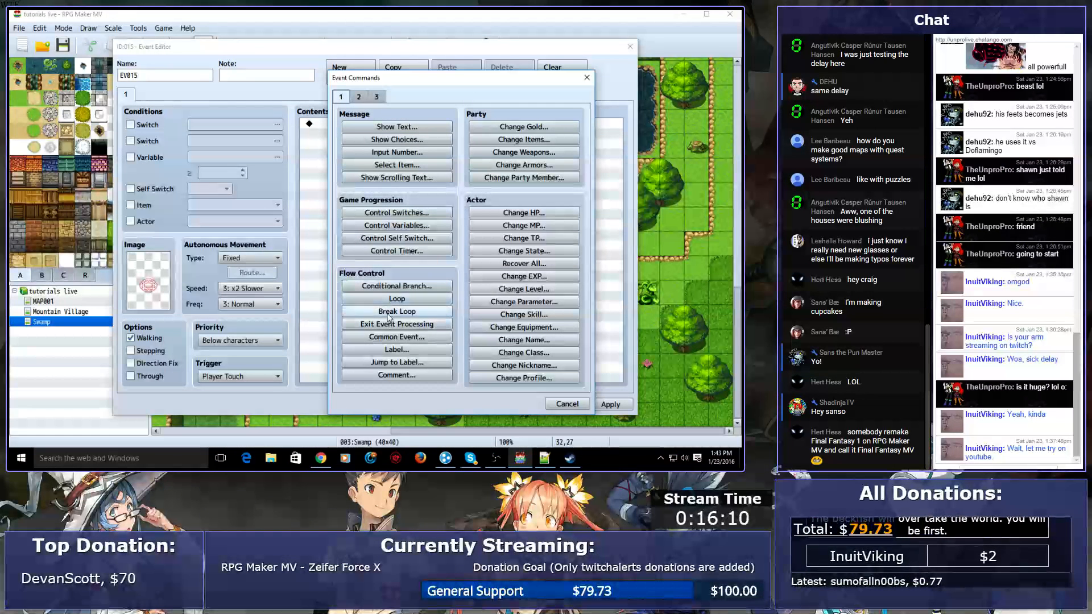
click(392, 239)
key(Return)
double_click(389, 245)
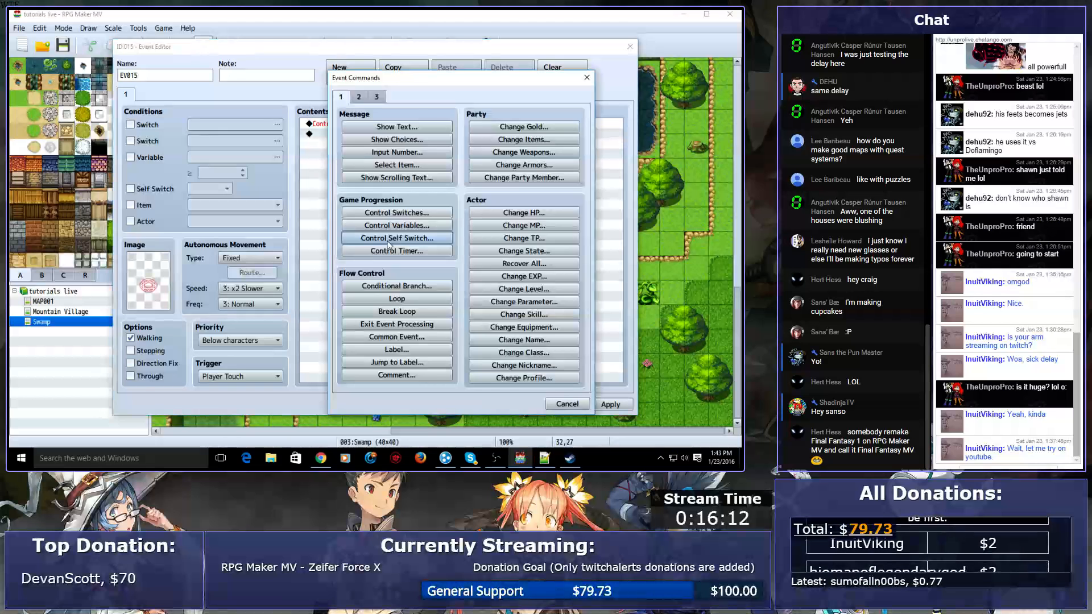
click(375, 225)
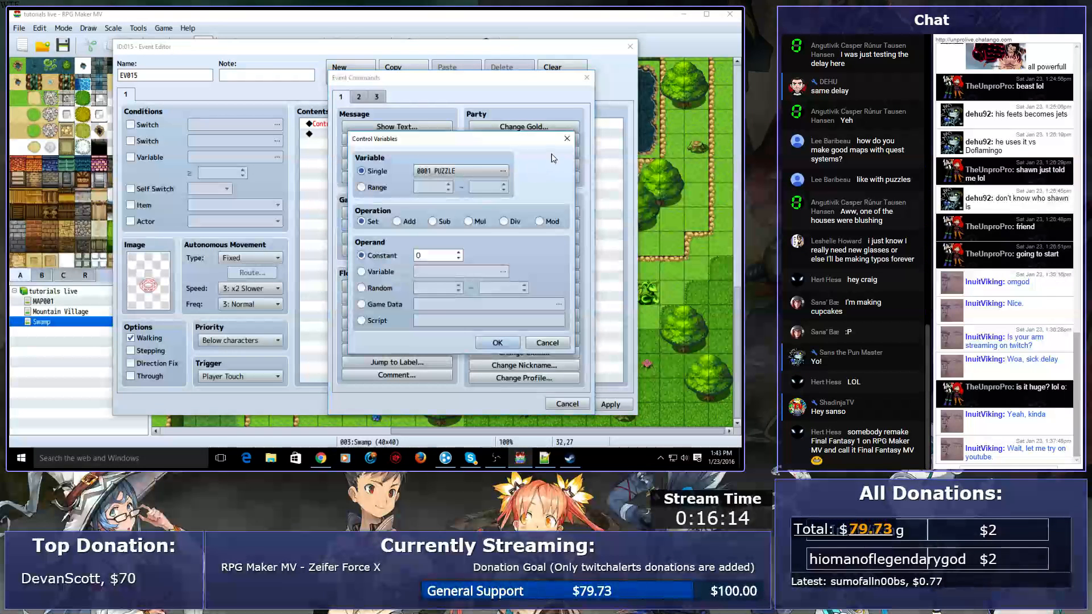
click(399, 221)
click(459, 252)
click(497, 342)
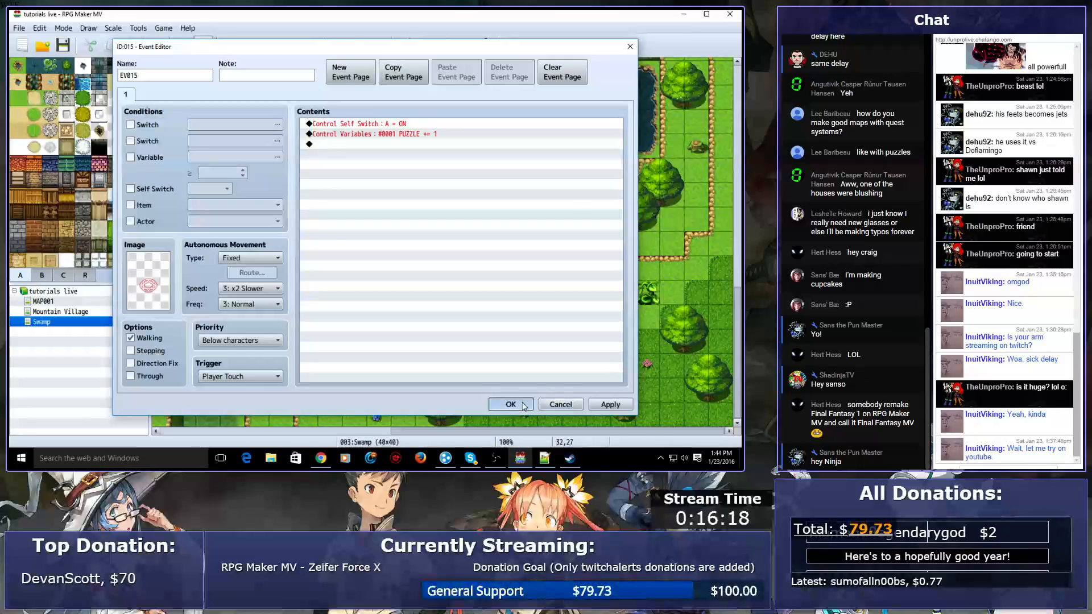
click(510, 404)
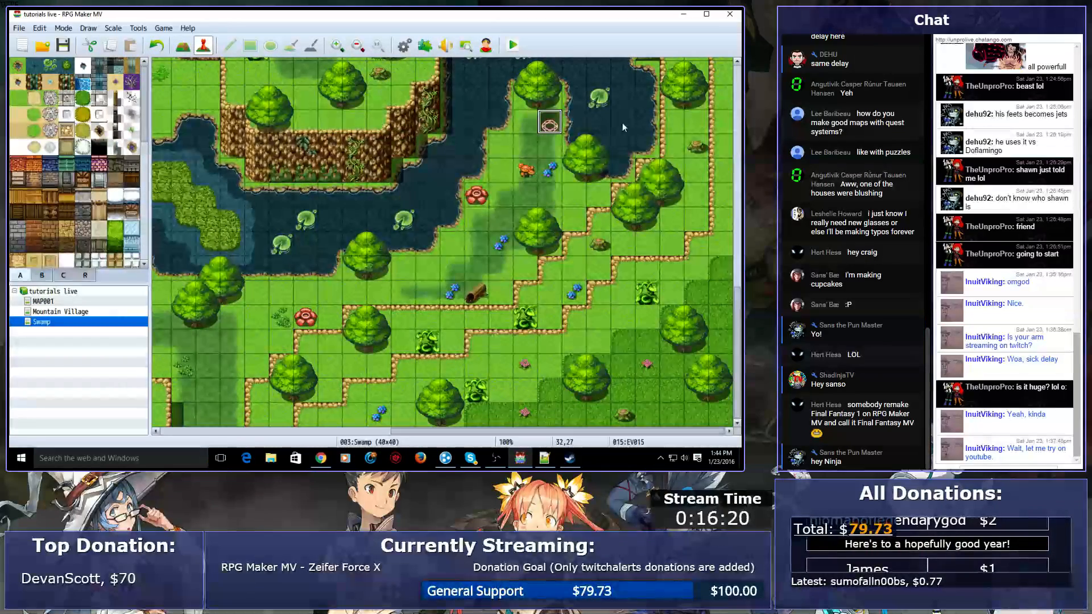
- Look over the Swamp map's northern and eastern areas and return to the magic circle event at 32,27
drag(615, 431, 382, 431)
scroll(383, 262, up, 8)
scroll(623, 122, up, 2)
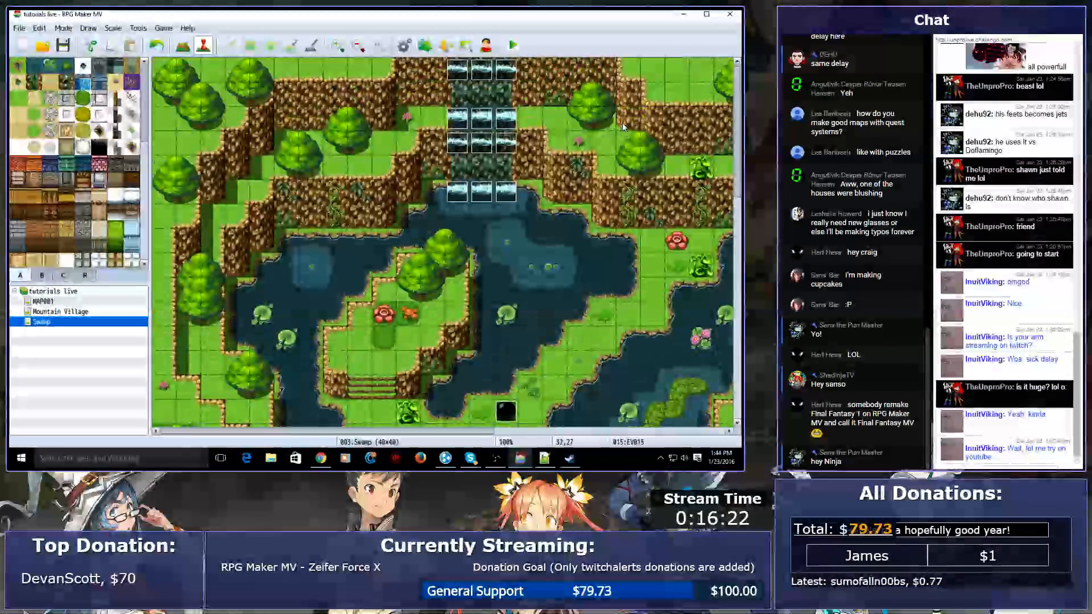
scroll(623, 121, right, 6)
scroll(624, 126, right, 8)
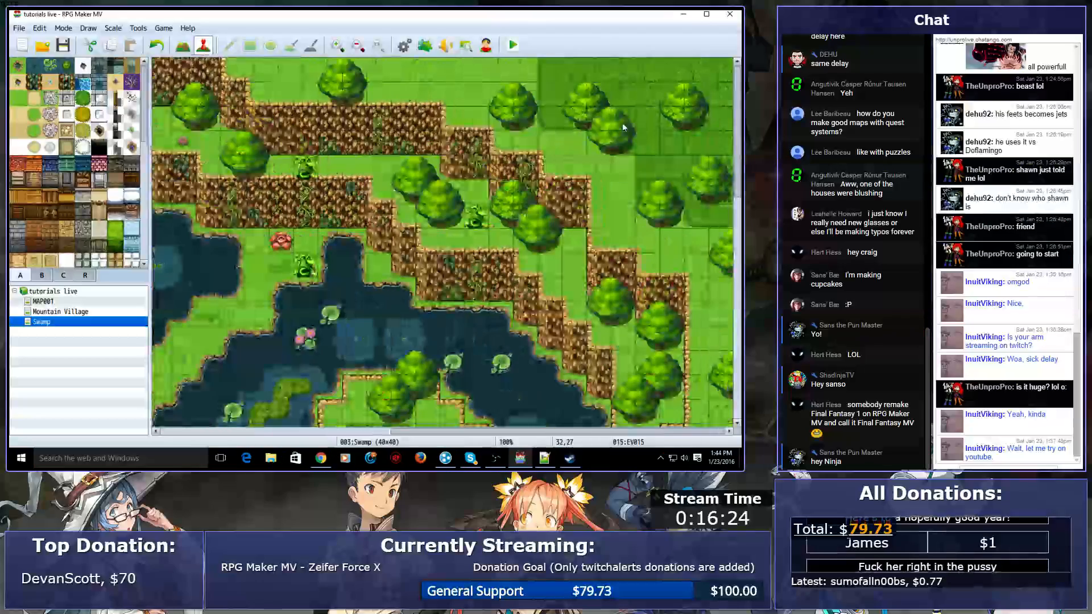
scroll(624, 126, down, 5)
scroll(624, 127, down, 14)
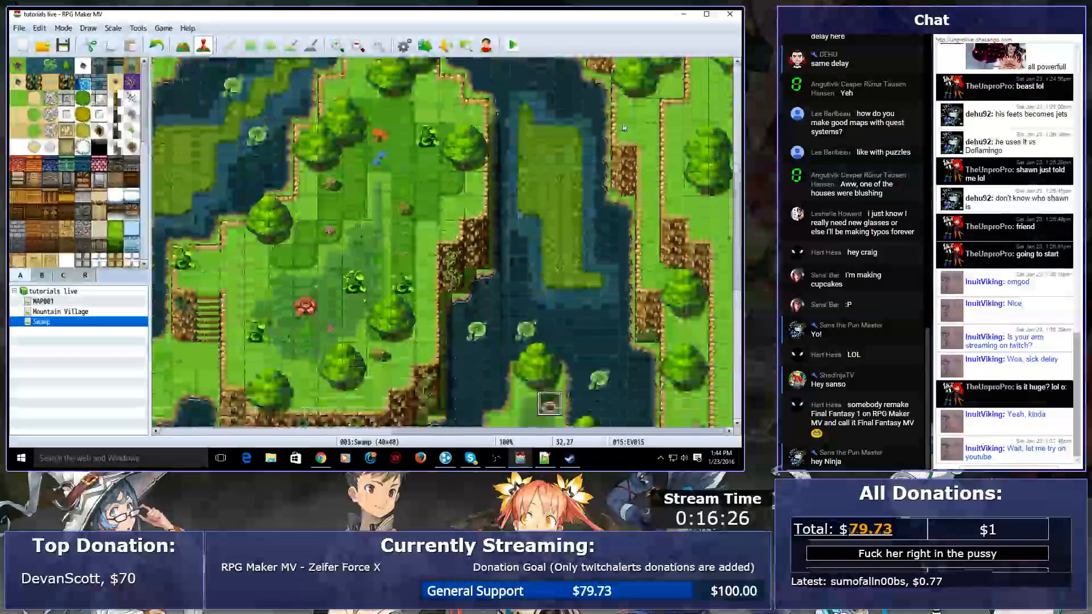
scroll(623, 122, up, 1)
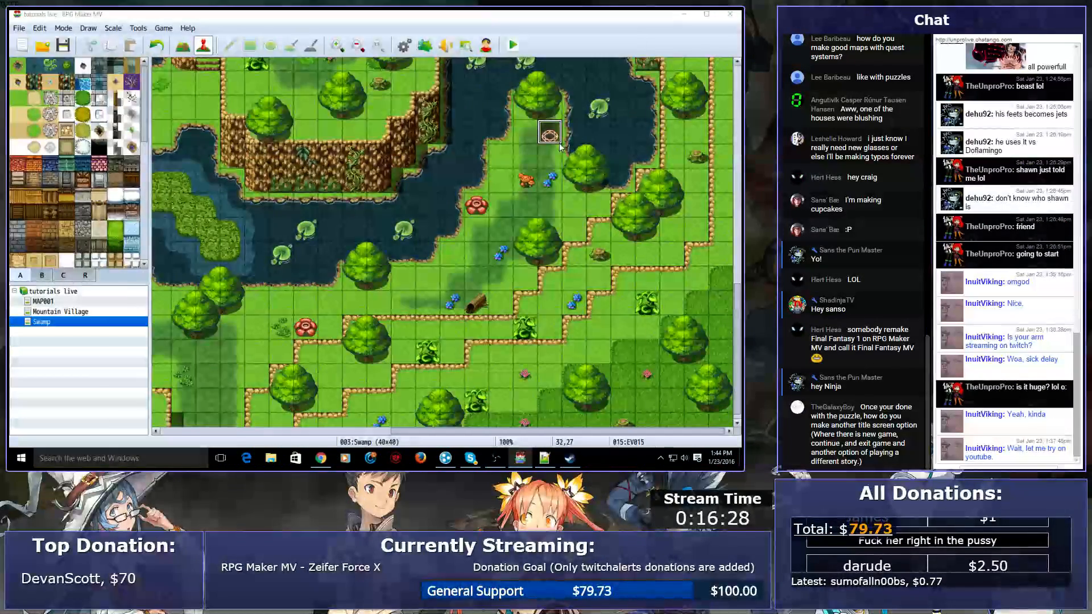
- Add a second event page to the magic circle event at 32,27
double_click(559, 143)
click(343, 70)
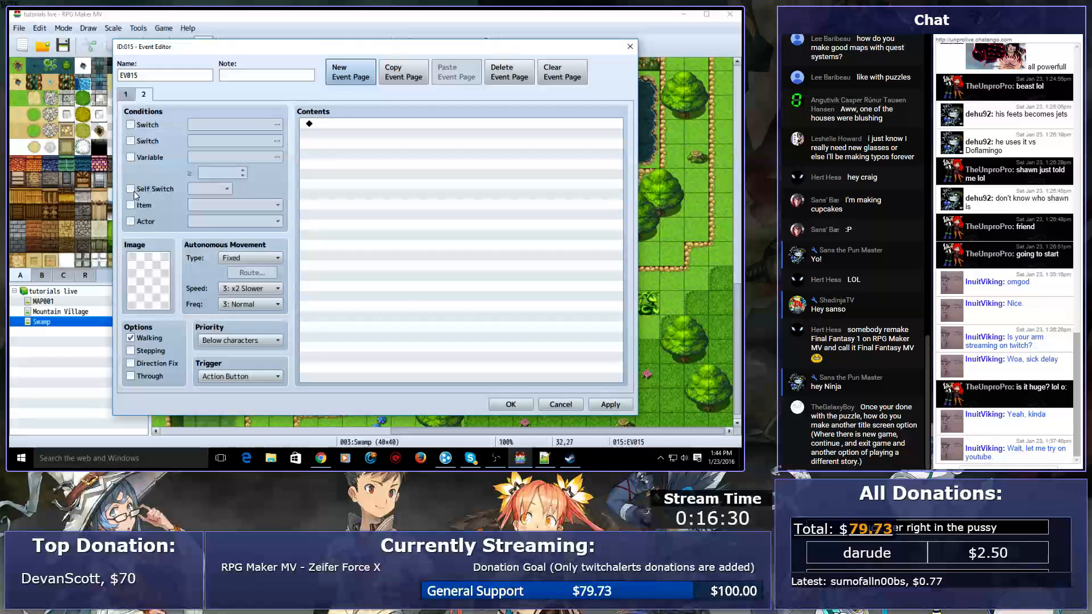
click(503, 404)
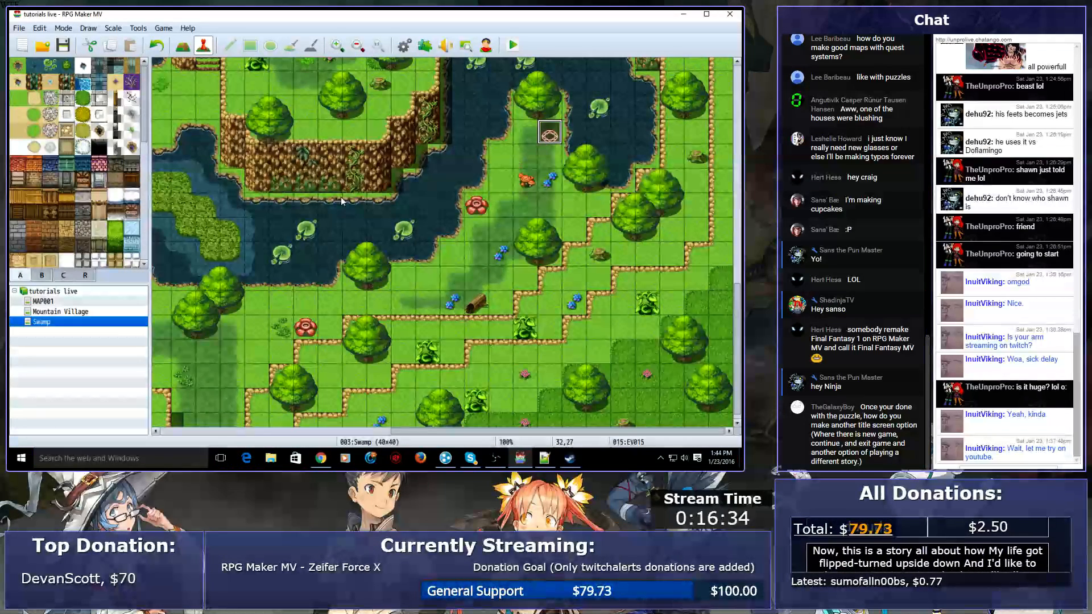
- Place a copy of the magic circle event on the central plateau's grass at 27,15
scroll(341, 197, up, 3)
scroll(340, 198, up, 1)
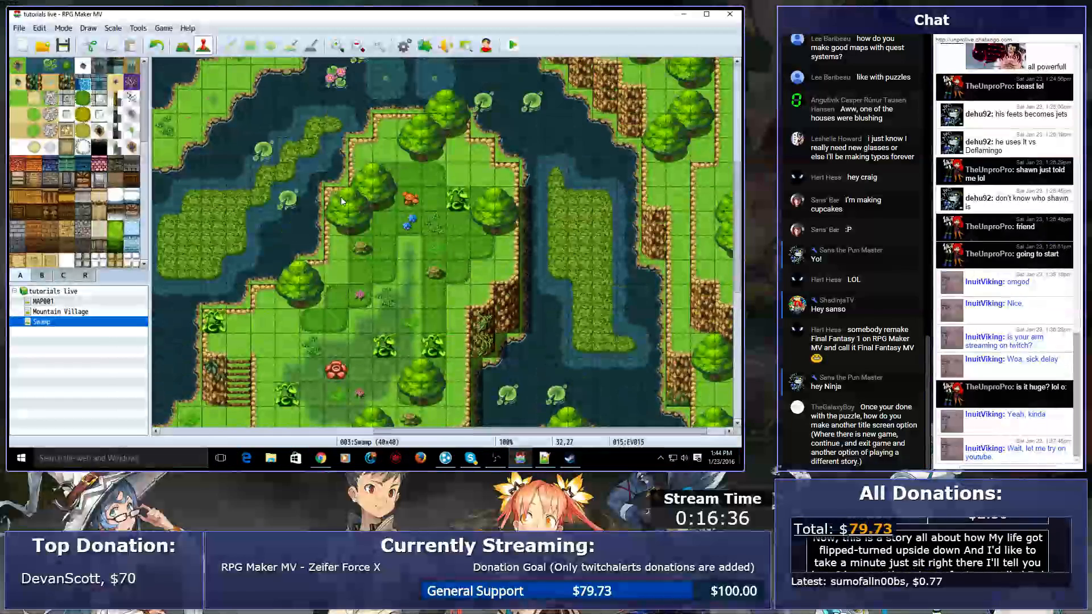
click(458, 175)
key(ctrl+v)
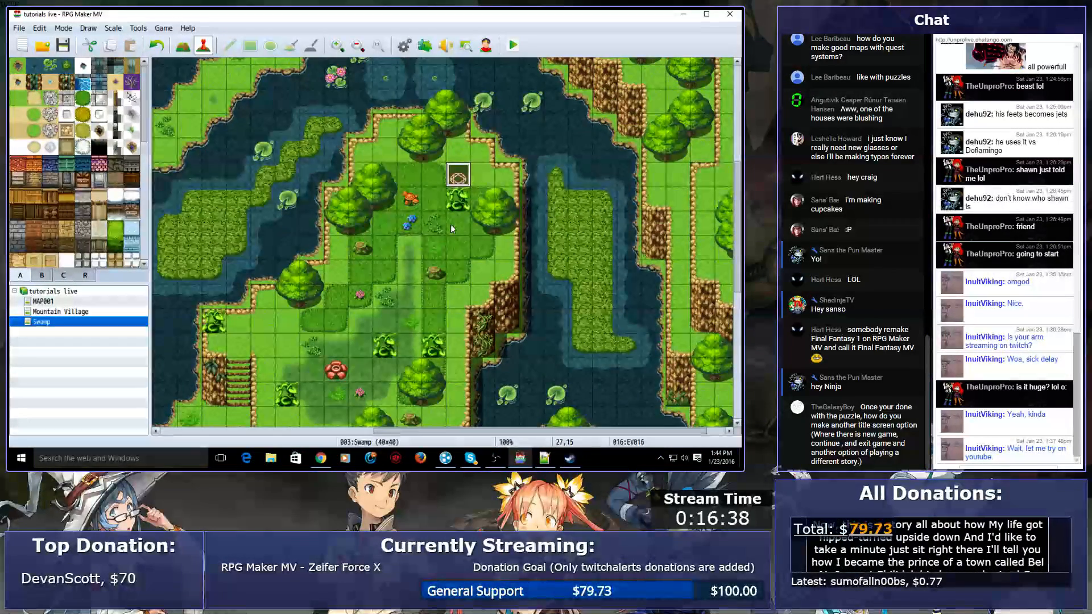
- Set the player's starting position at 18,36 on the Swamp map, save the changes and start a playtest
scroll(450, 224, down, 5)
scroll(451, 224, left, 3)
right_click(479, 348)
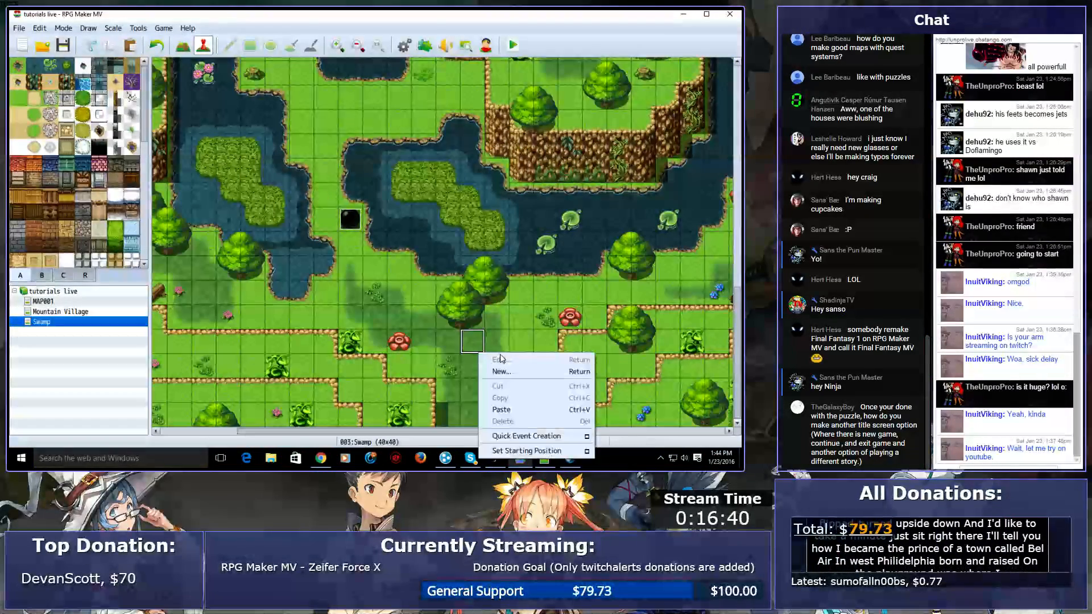
mouse_move(516, 452)
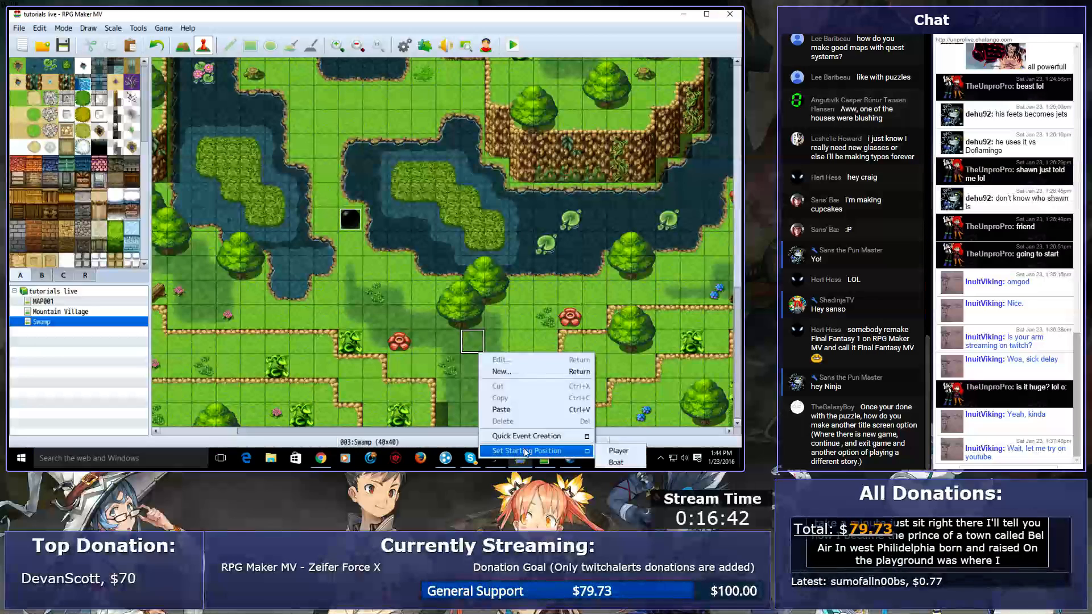
click(615, 447)
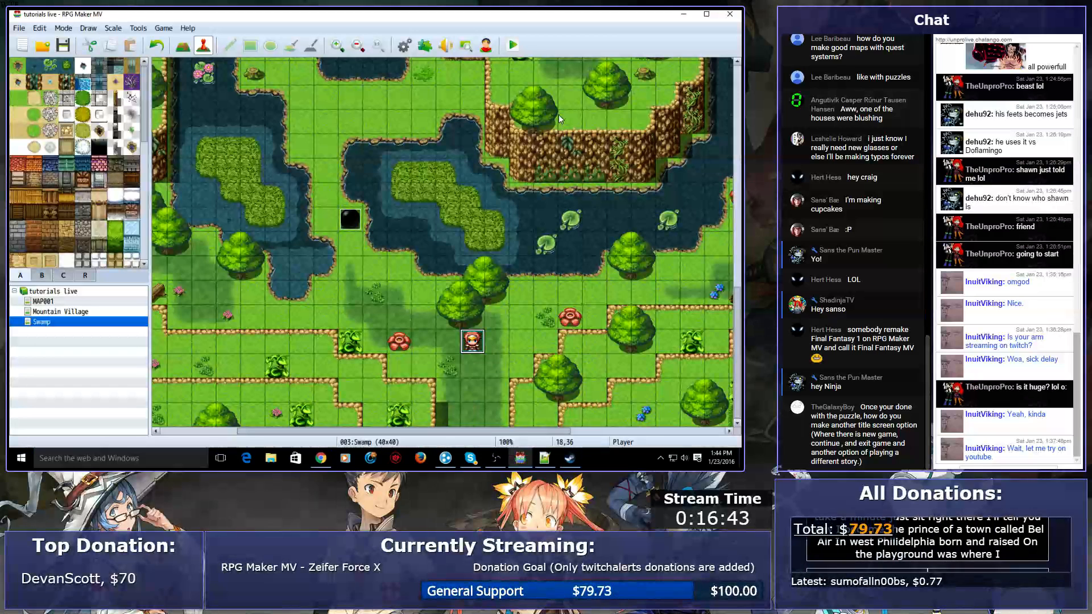
click(513, 45)
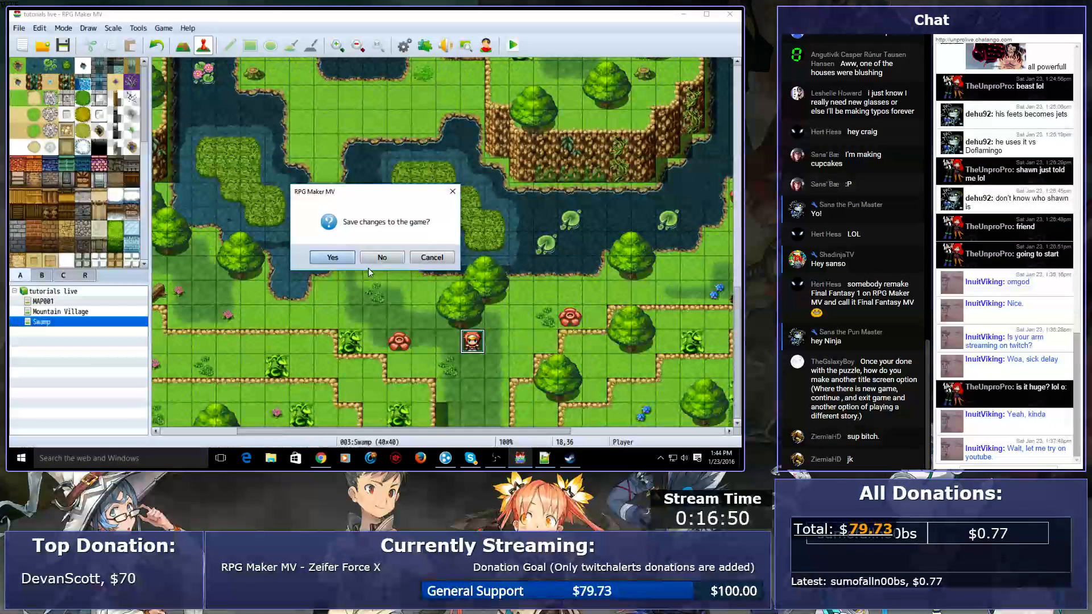
click(333, 257)
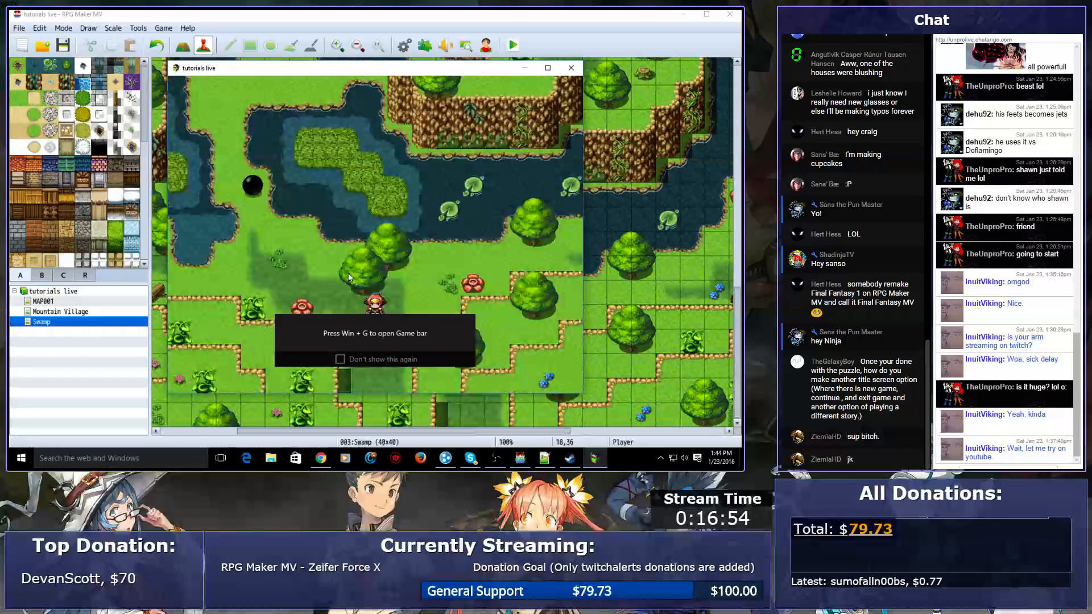
- Walk the party to the black ball on the southern path and try to pass it
key(Up)
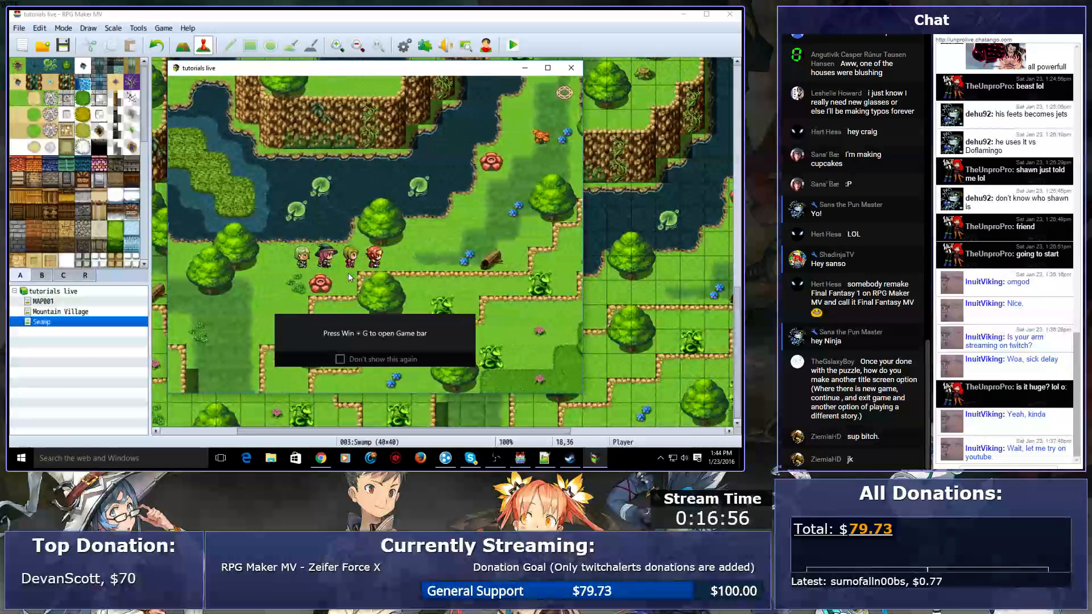
key(Up)
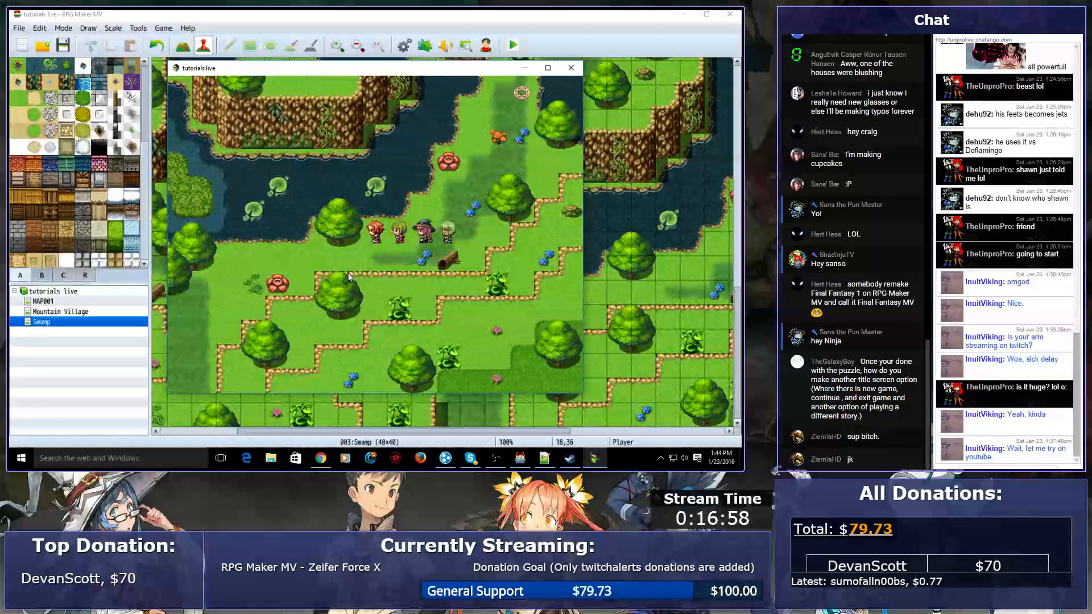
key(Left)
key(Left)
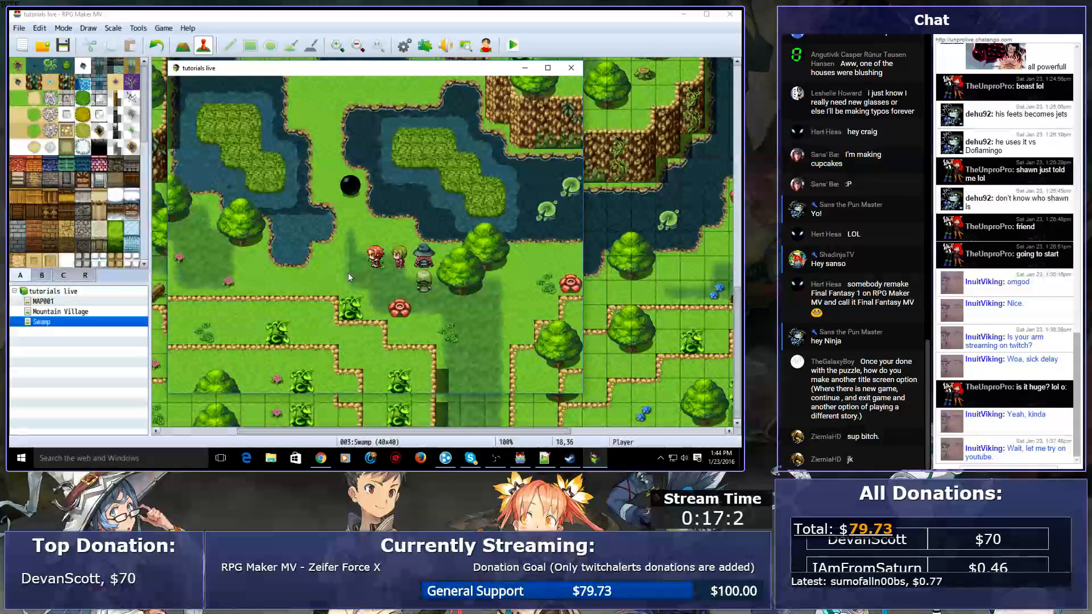
key(Left)
key(Up)
key(Up)
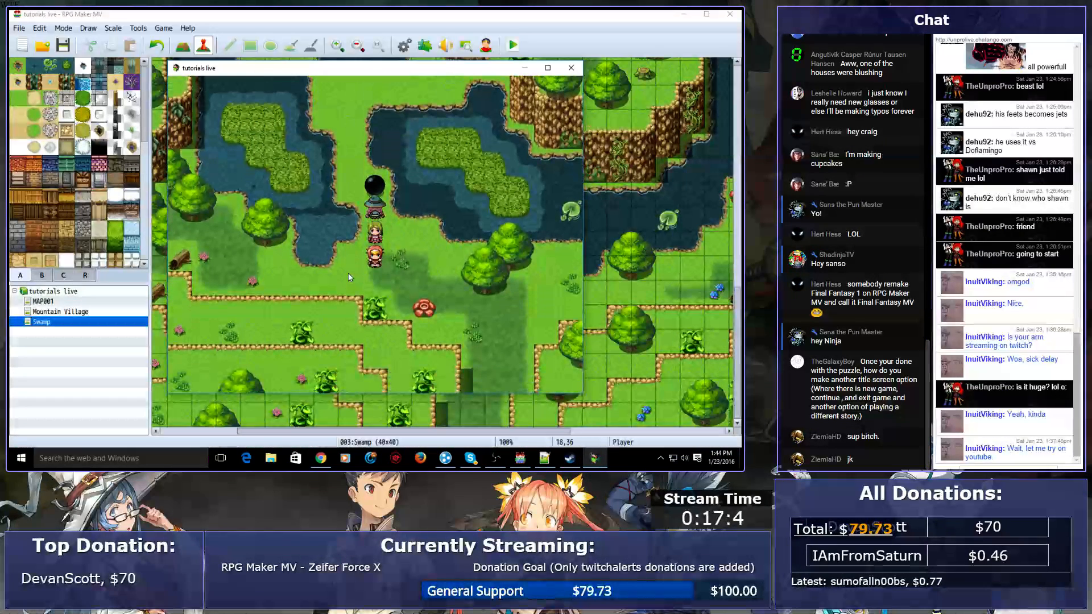
key(Right)
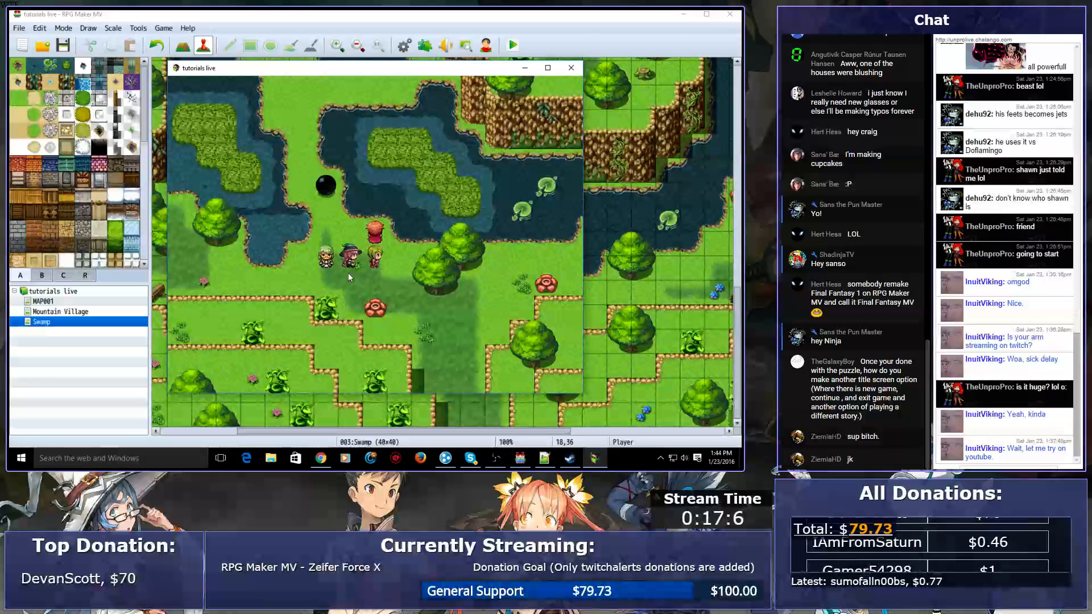
key(Left)
key(Up)
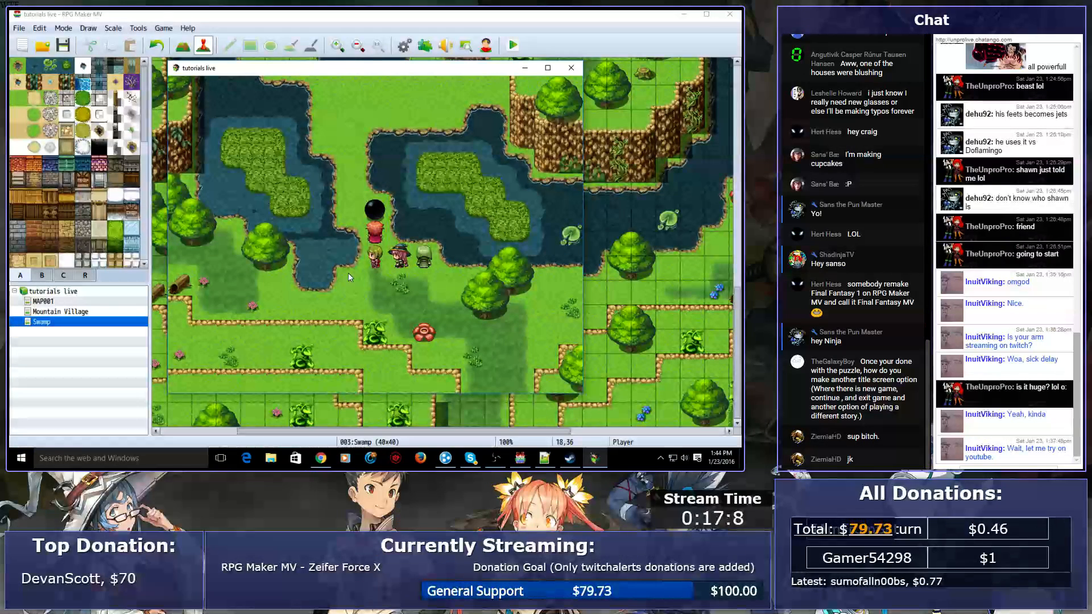
key(Down)
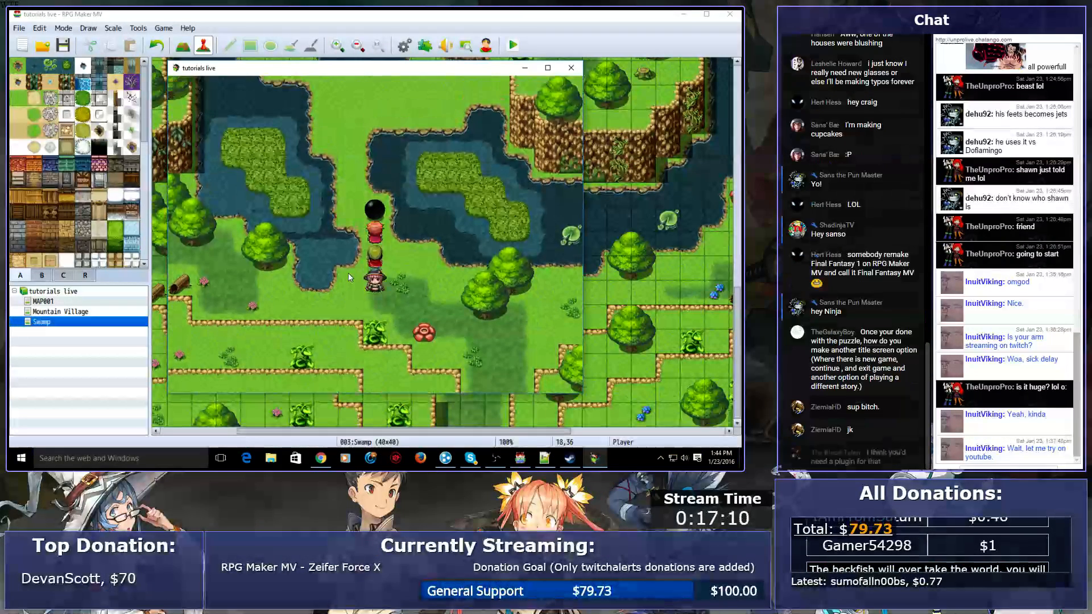
- Walk the party east and up to the magic circle on the eastern grass strip to trigger it
key(Down)
key(Left)
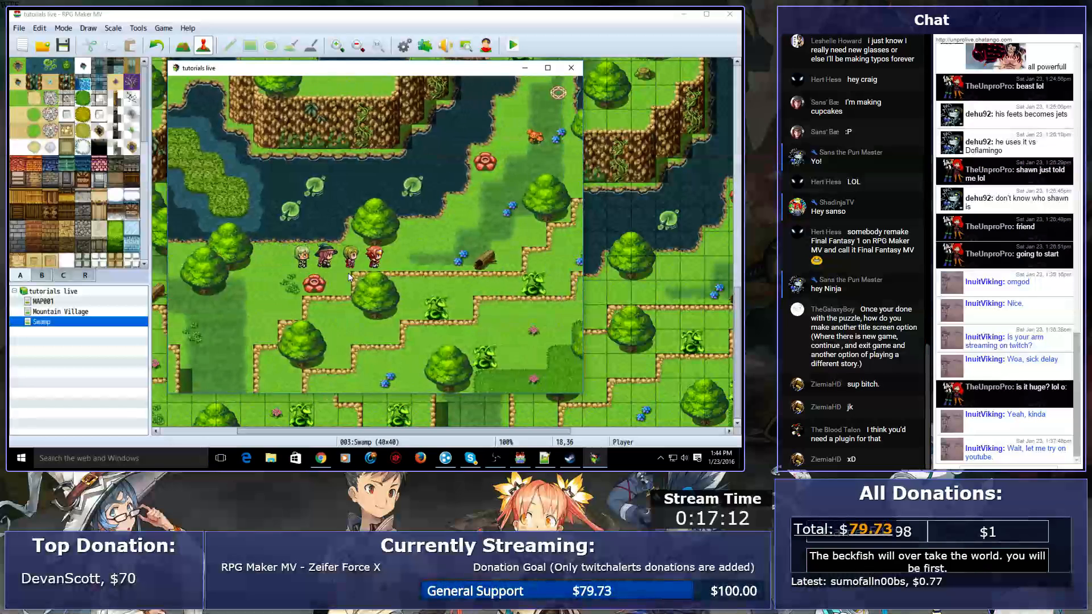
key(Right)
key(Up)
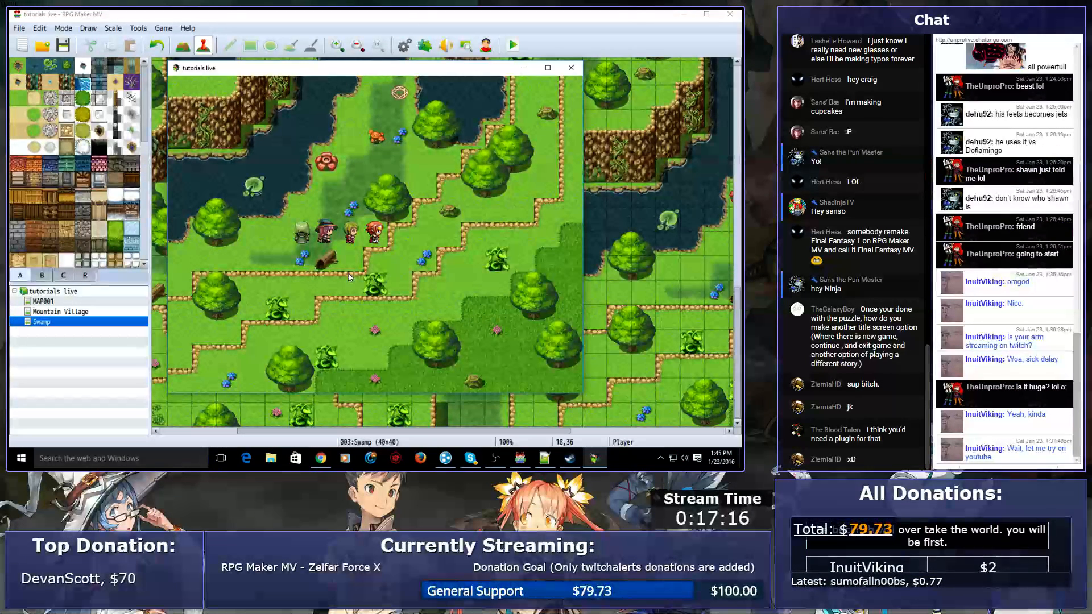
key(Up)
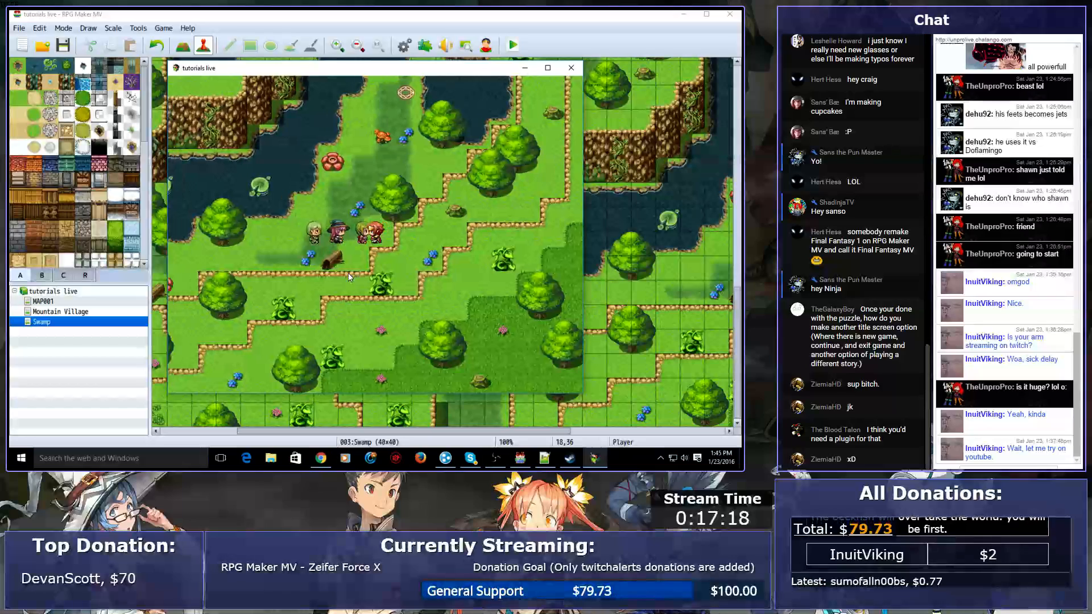
key(Right)
key(Left)
key(Up)
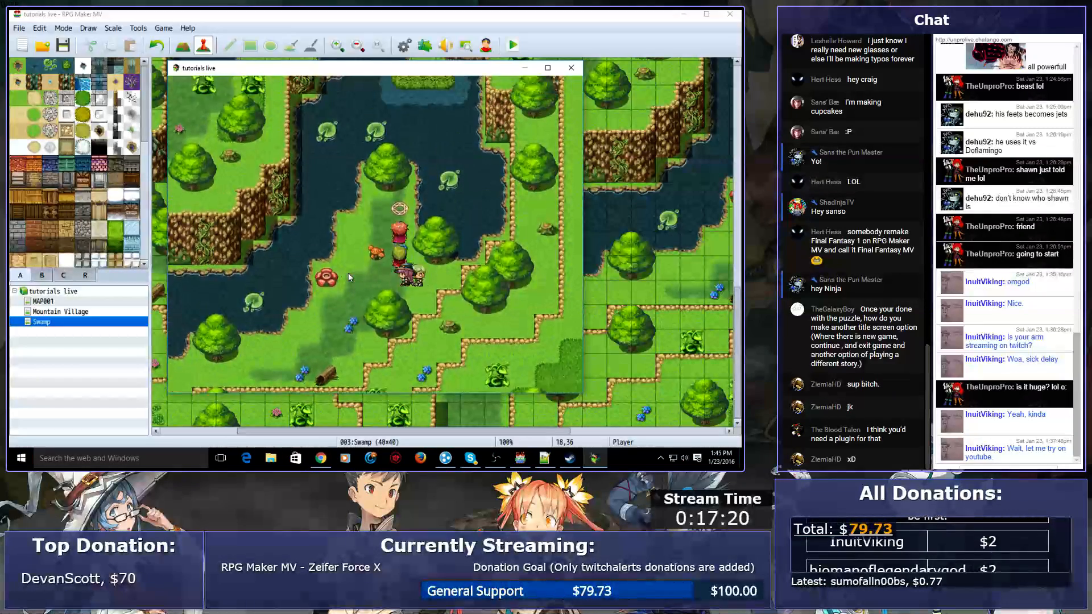
- Return the party to the southern path and pass north through the spot the first ball blocked
key(Down)
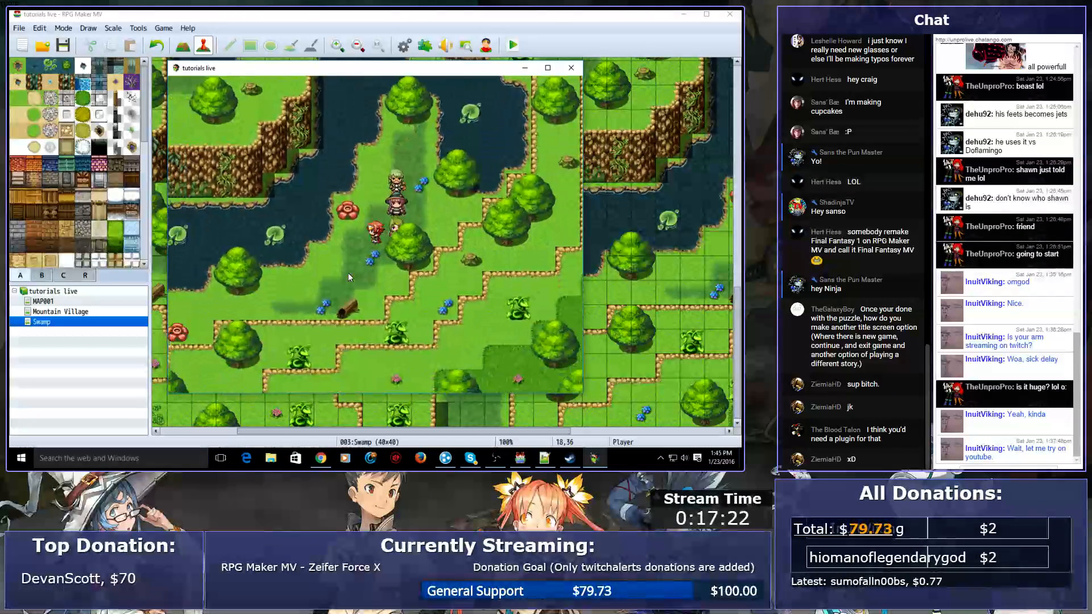
key(Left)
key(Left)
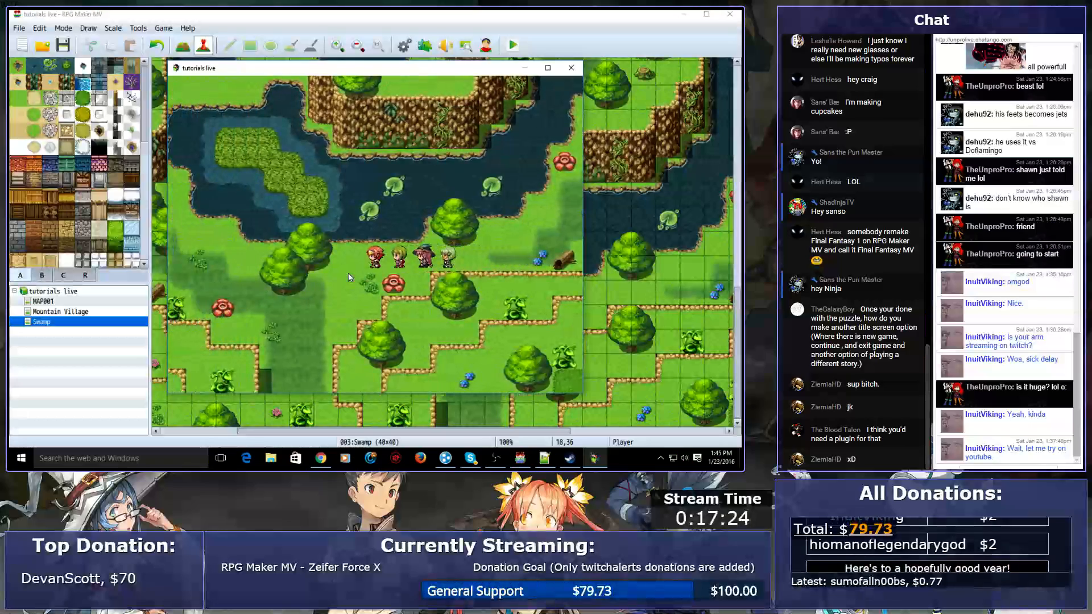
key(Up)
key(Up)
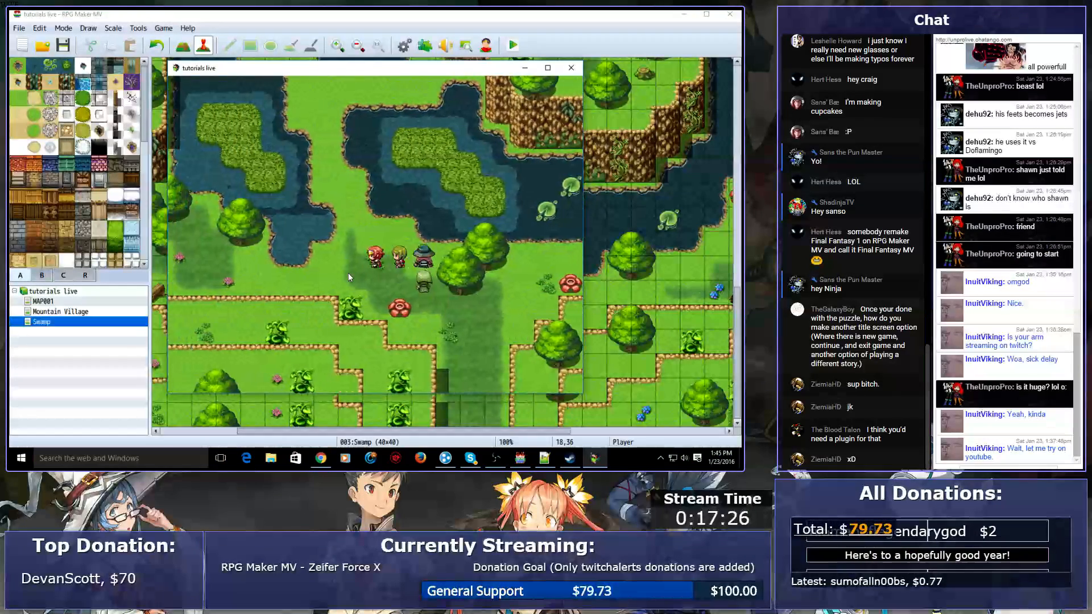
key(Up)
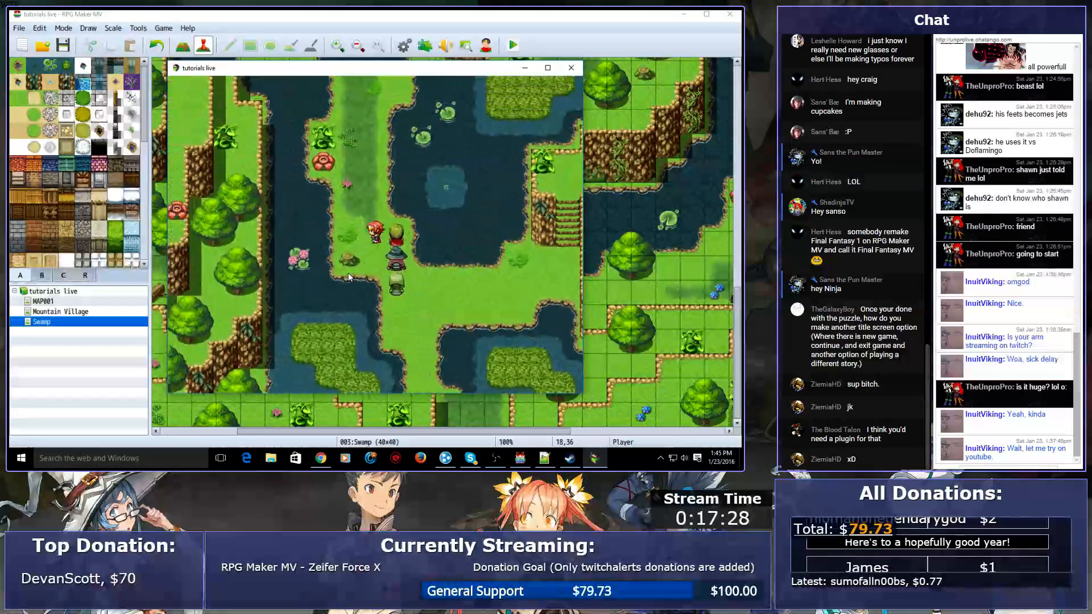
- Check the second black ball on the northern path, then step the party onto the central plateau's magic circle
key(Right)
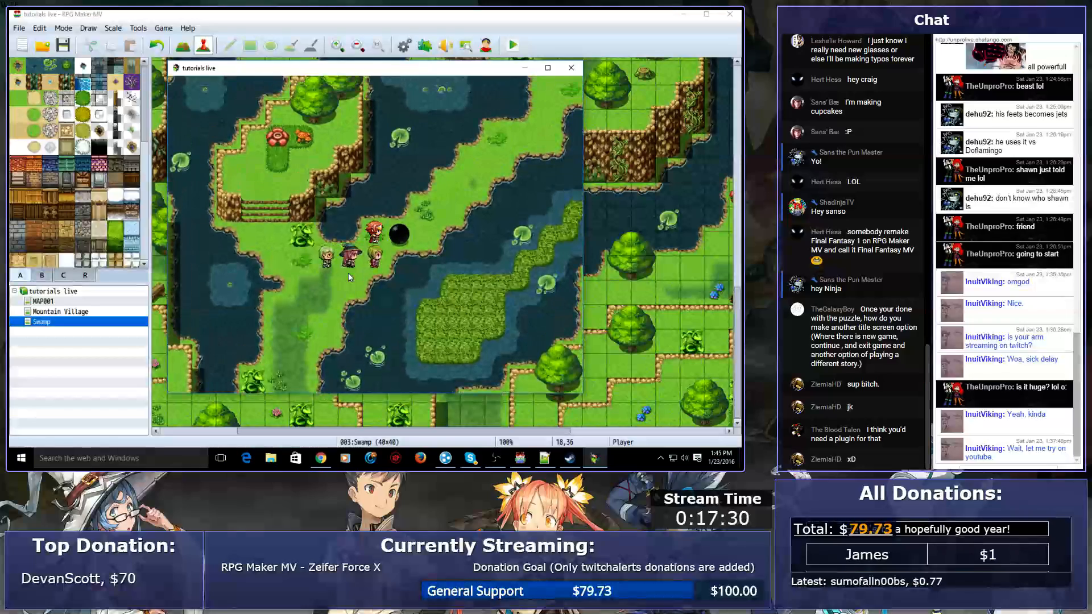
key(Right)
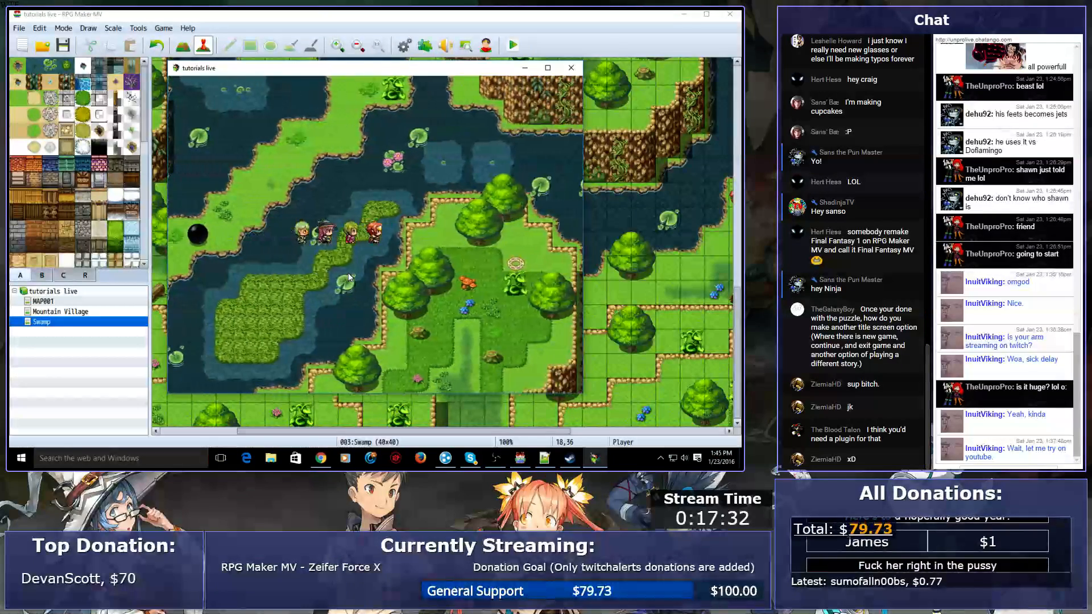
key(Down)
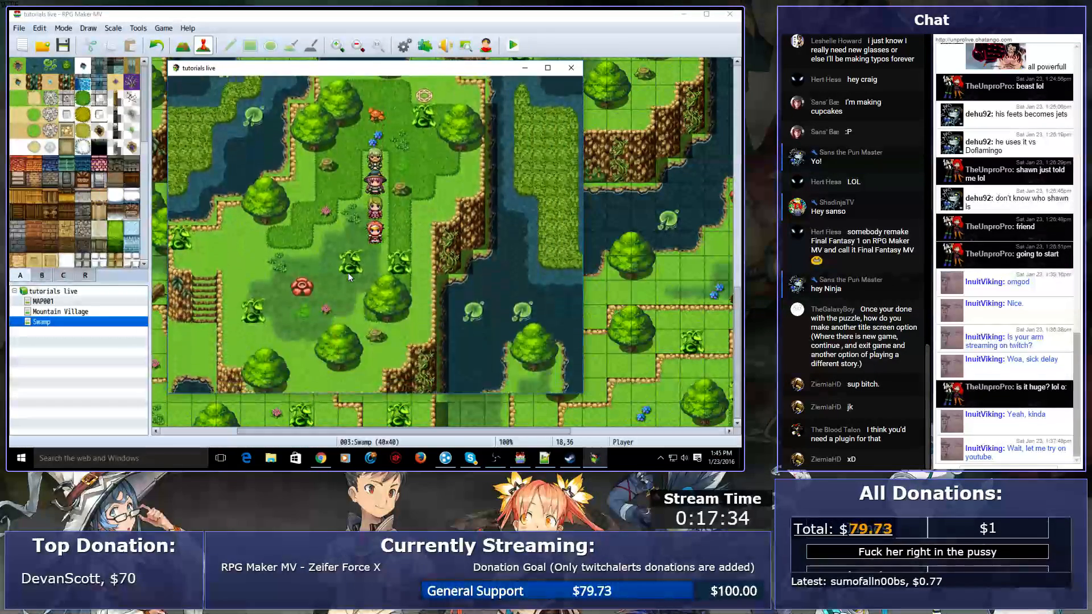
key(Up)
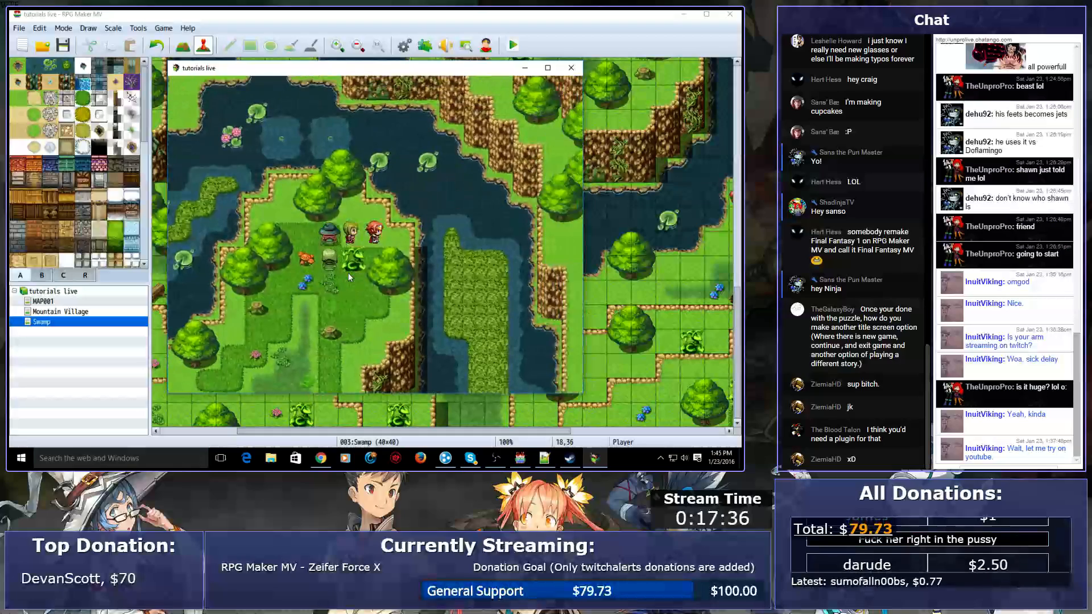
- Walk the party back through the second ball's spot to the northern end of the path and end the playtest
key(Left)
key(Down)
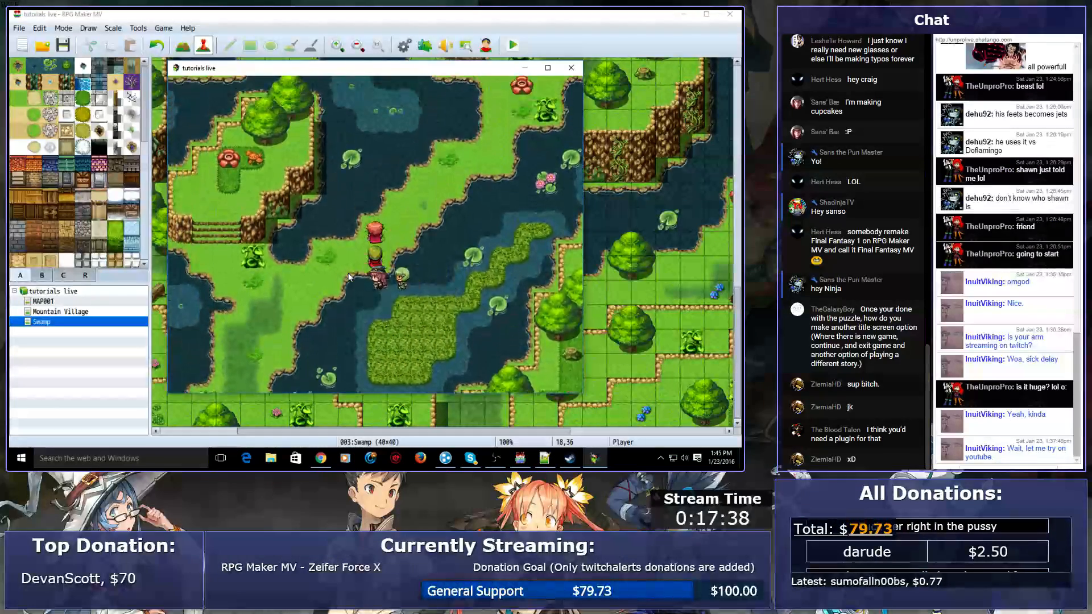
key(Right)
key(Up)
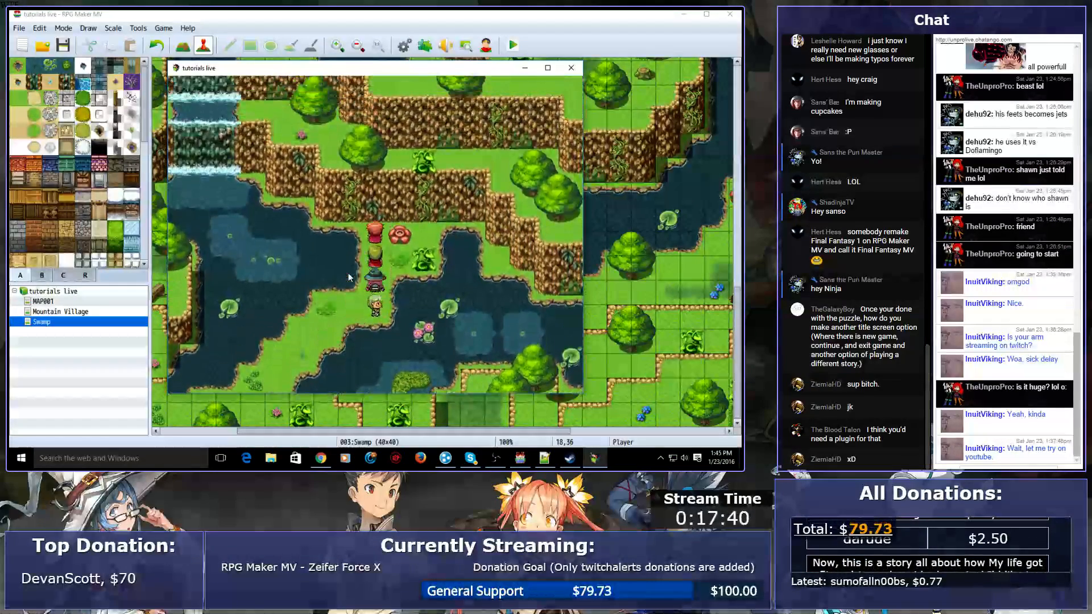
key(Left)
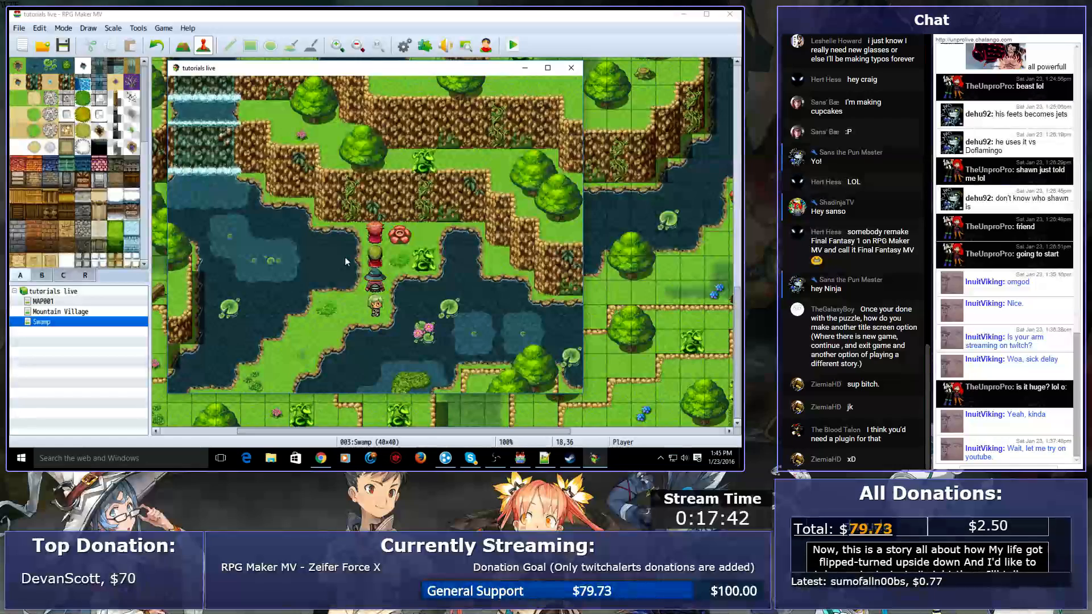
click(571, 68)
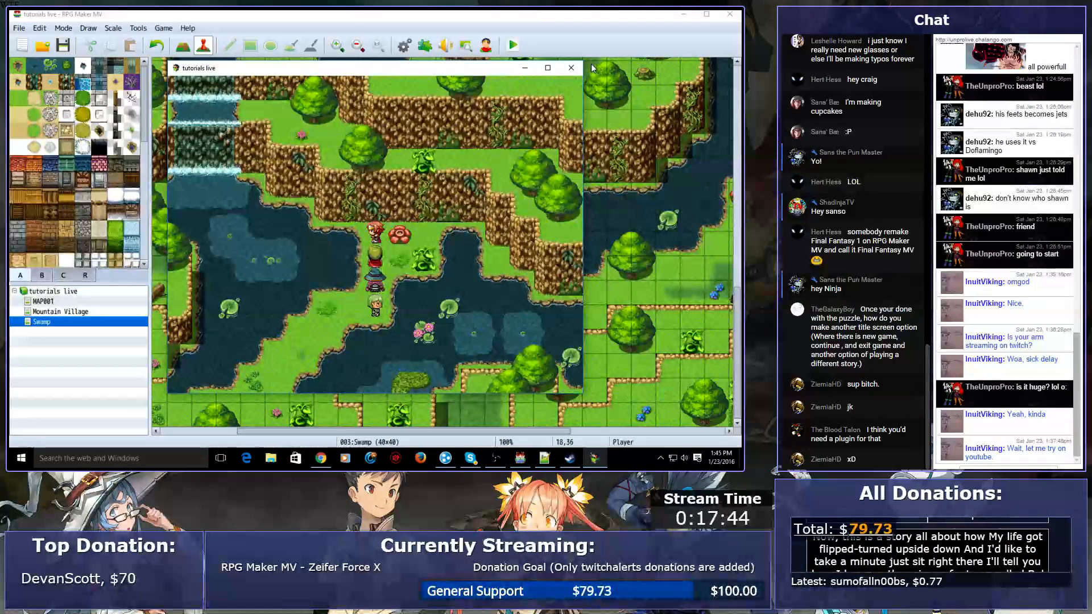
- Switch to File Explorer with the project folder tutorials live and place its window over the map editor
scroll(541, 138, up, 10)
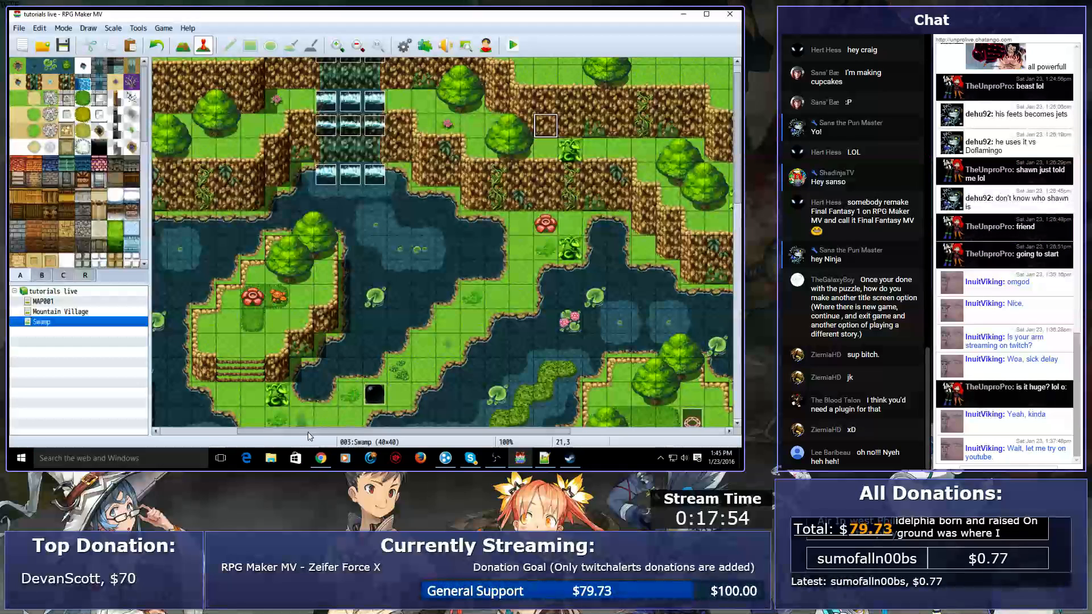
click(271, 458)
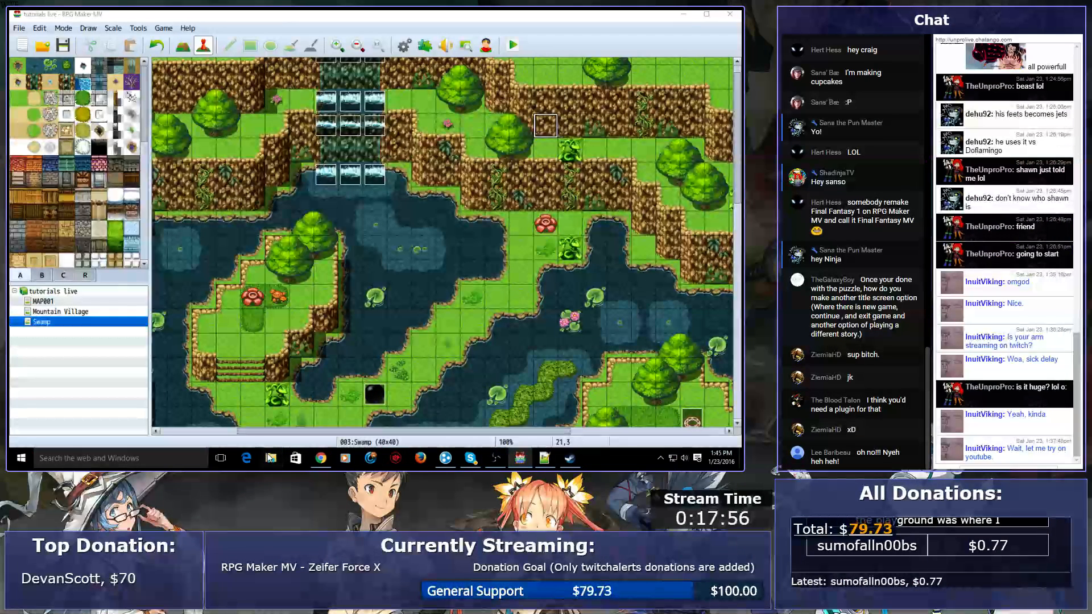
right_click(640, 158)
key(Escape)
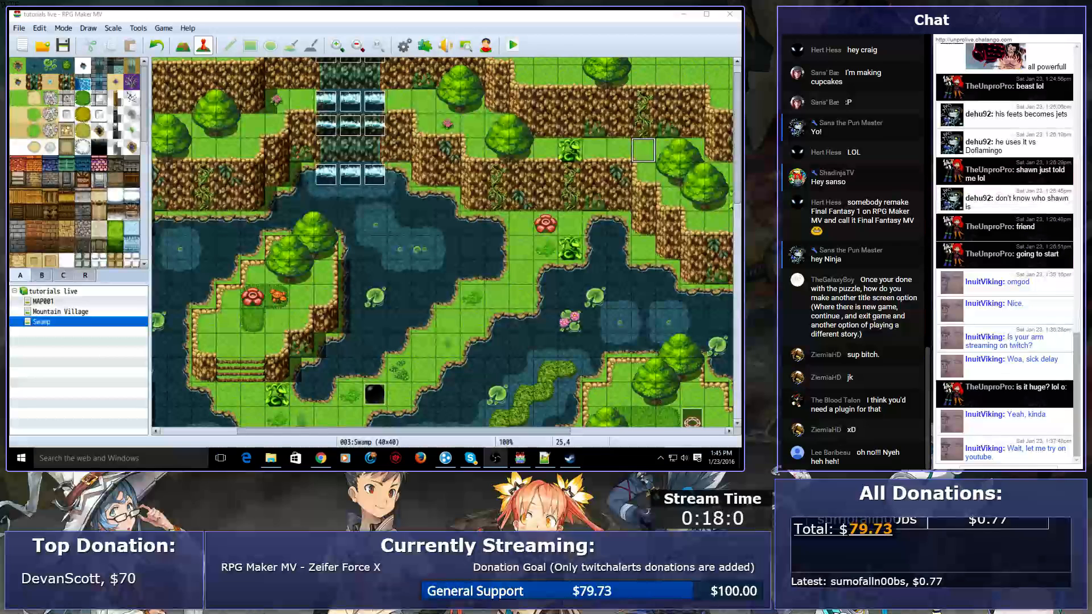
key(alt+Tab)
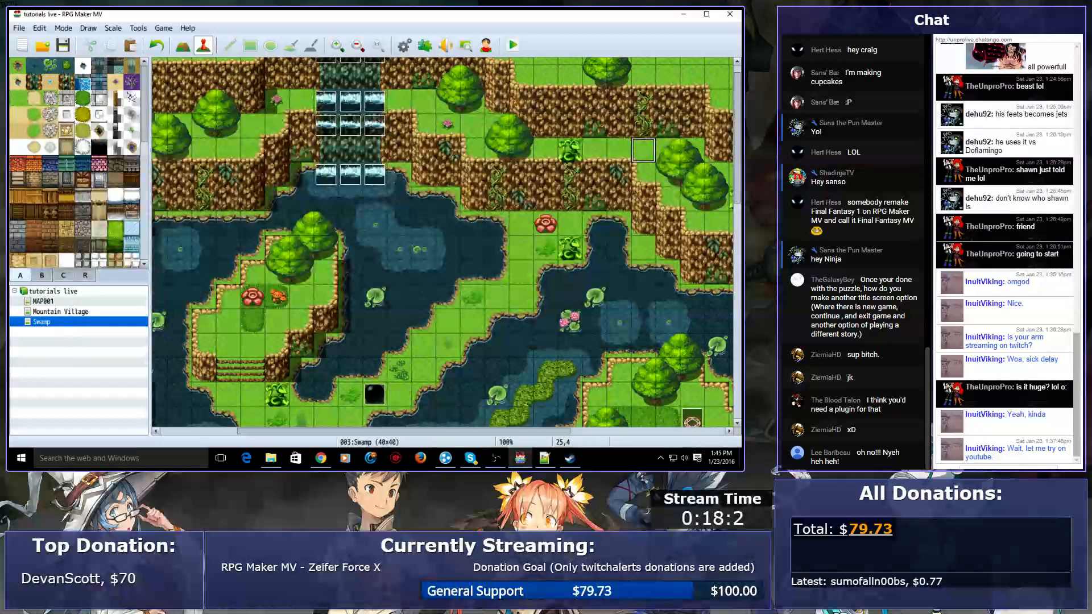
key(alt+Tab)
key(alt+Tab)
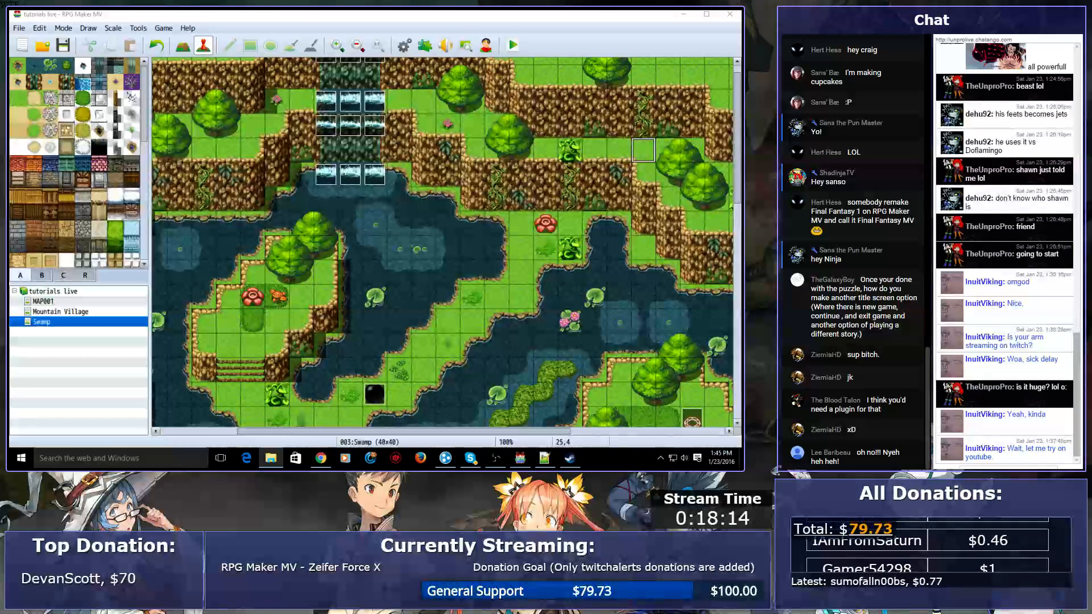
drag(741, 130, 307, 11)
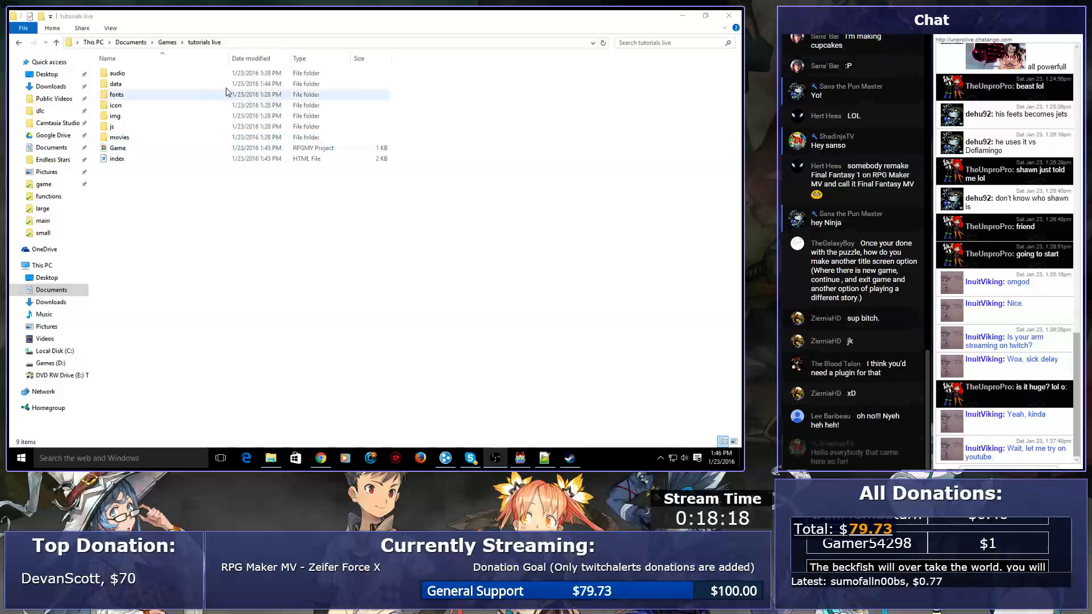
drag(162, 17, 291, 75)
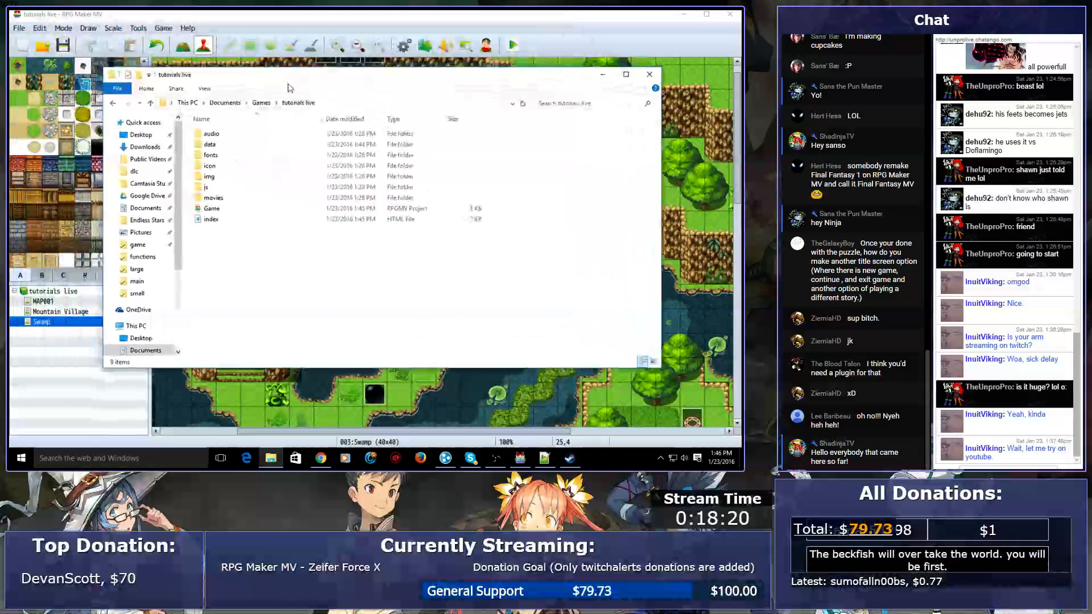
- Open rpg_windows.js from the project's js folder in Notepad++
double_click(208, 187)
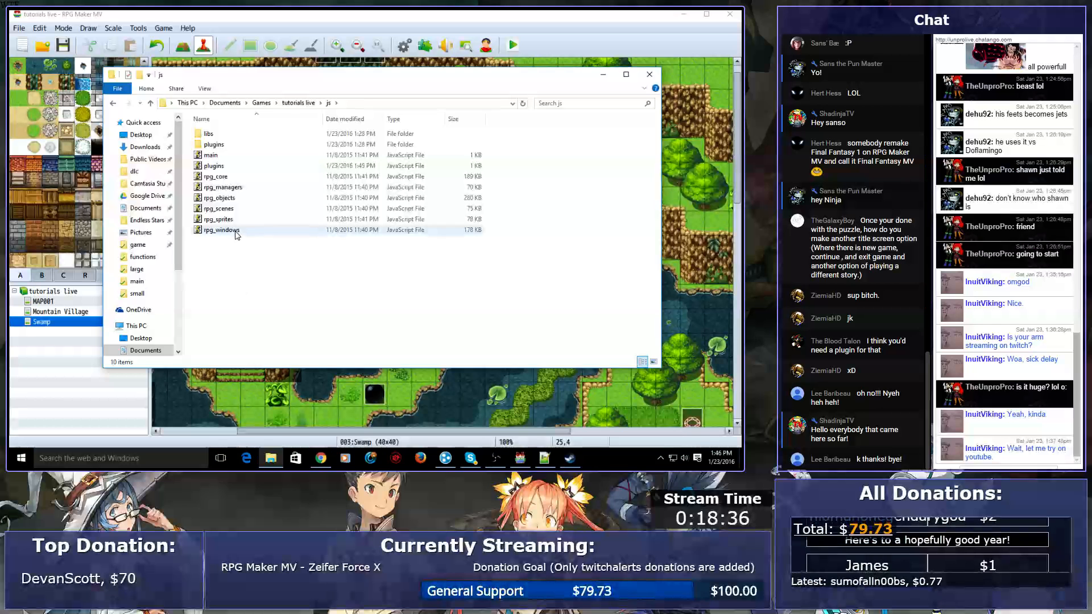
drag(223, 230, 410, 283)
click(260, 229)
scroll(260, 229, down, 7)
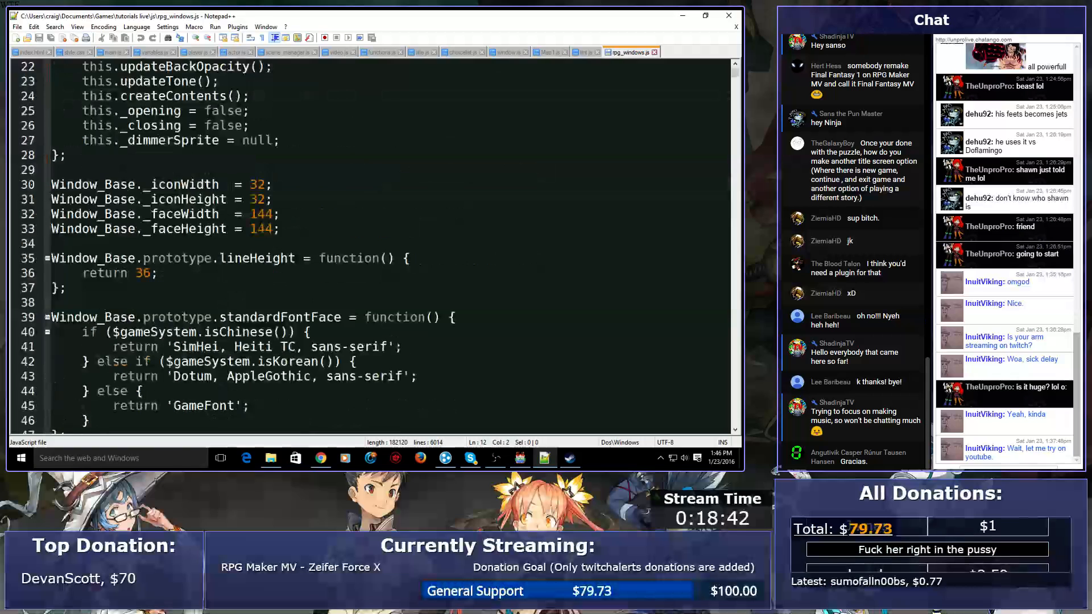
- Search rpg_windows.js for "title" and step through the following matches
key(ctrl+f)
text(title)
key(Return)
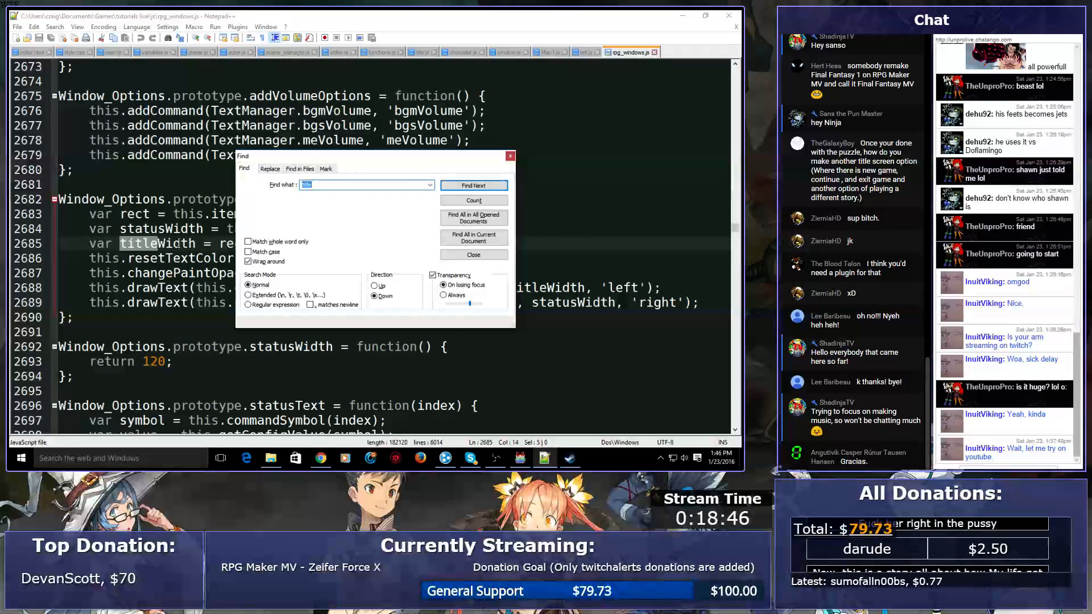
key(Return)
key(Return)
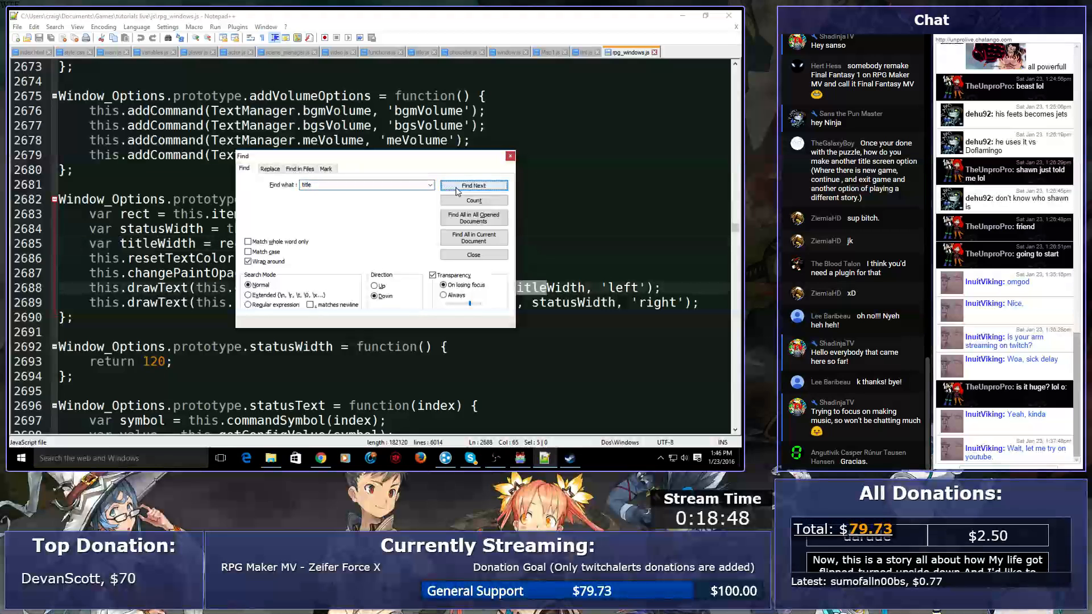
click(499, 188)
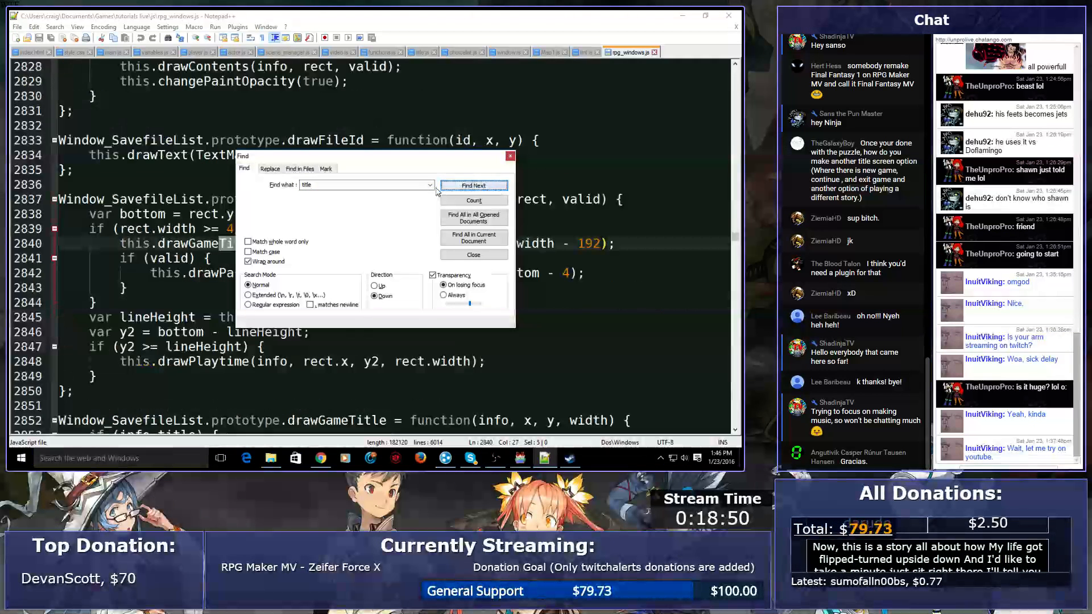
- Search for Window_Title, close the search, and go down to the Window_TitleCommand makeCommandList function
double_click(387, 186)
text(Window_Title)
key(Return)
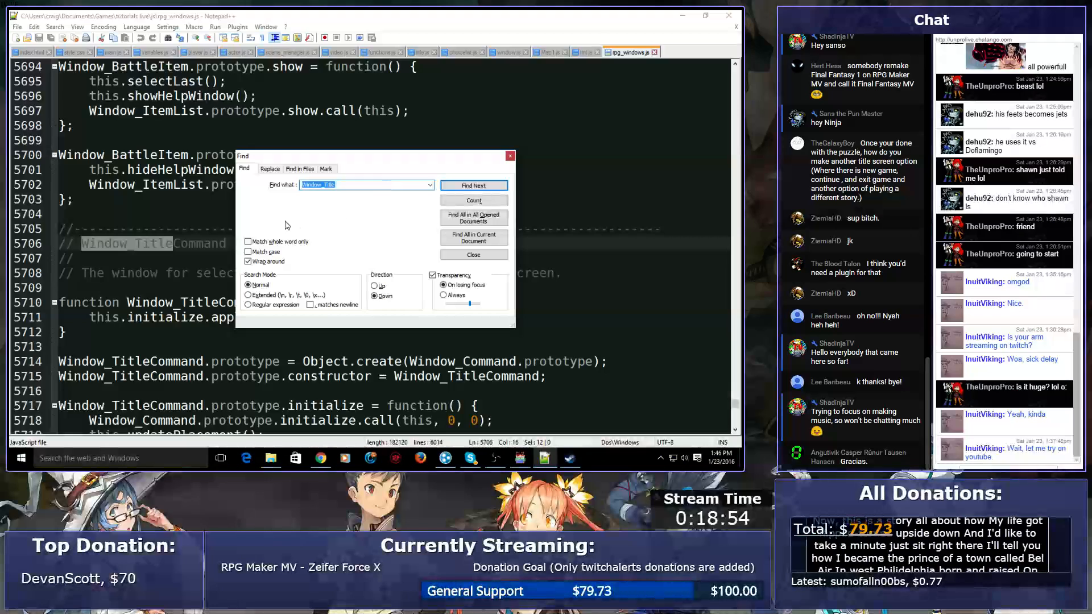
click(164, 244)
click(491, 255)
scroll(272, 256, down, 3)
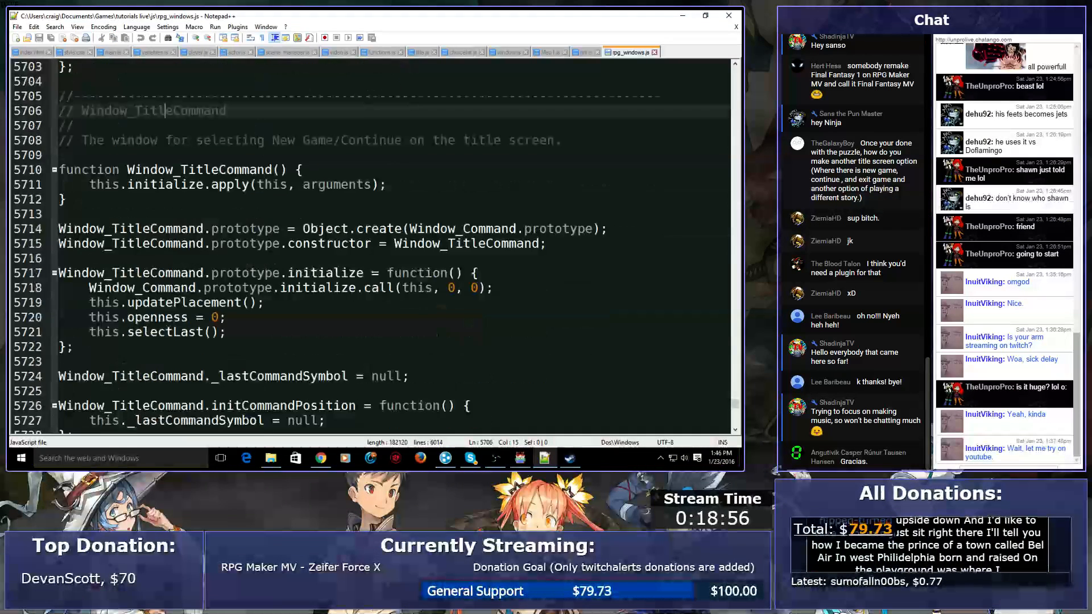
click(272, 257)
scroll(272, 257, down, 6)
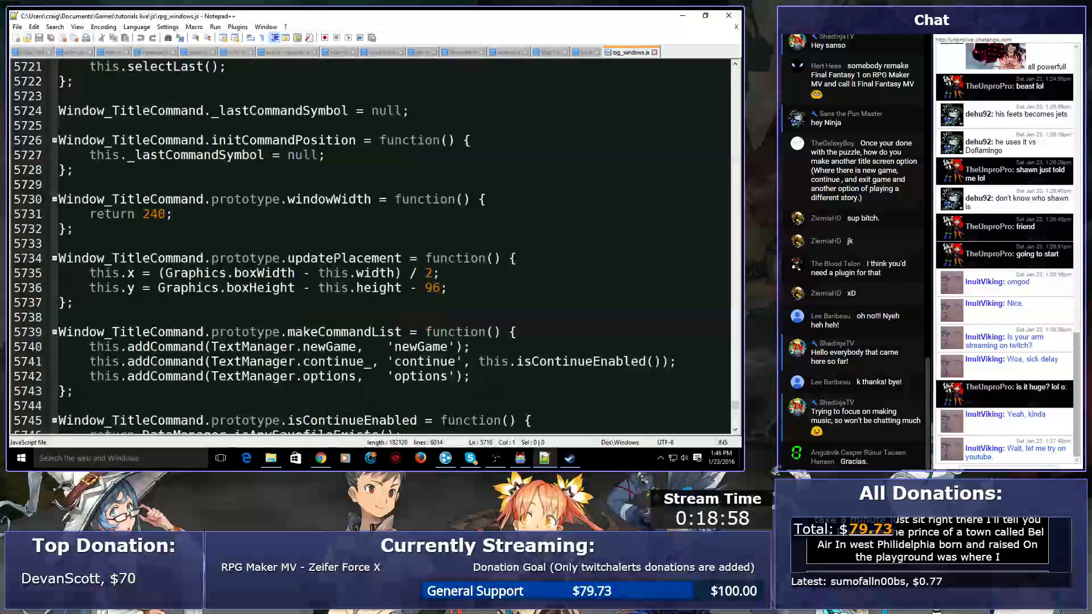
- Copy the newGame addCommand line in makeCommandList and paste it on a new line after the options command
click(211, 347)
drag(367, 346, 157, 347)
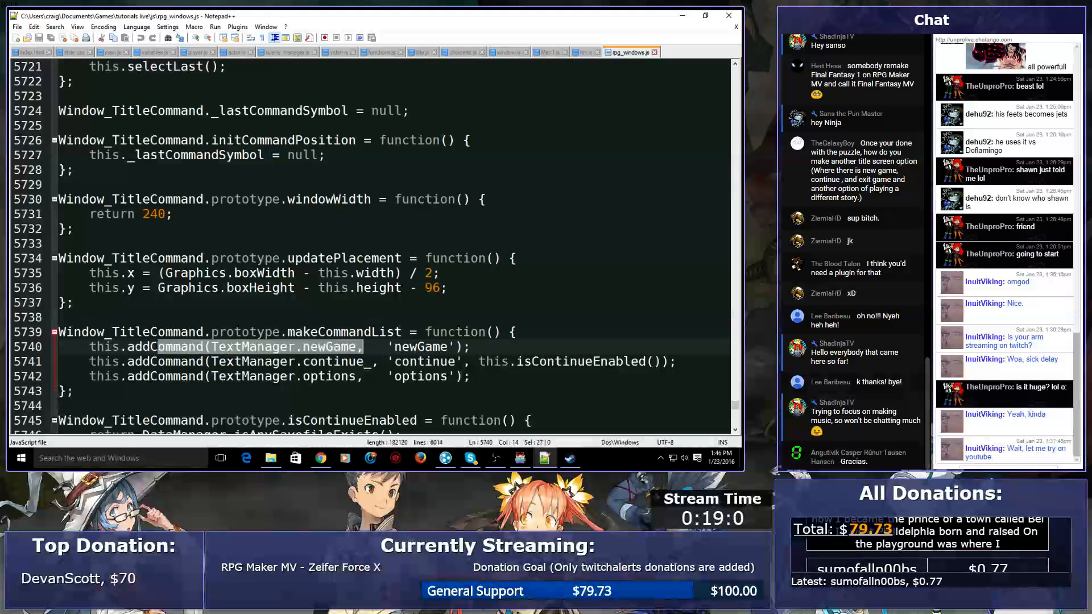
drag(500, 347, 66, 344)
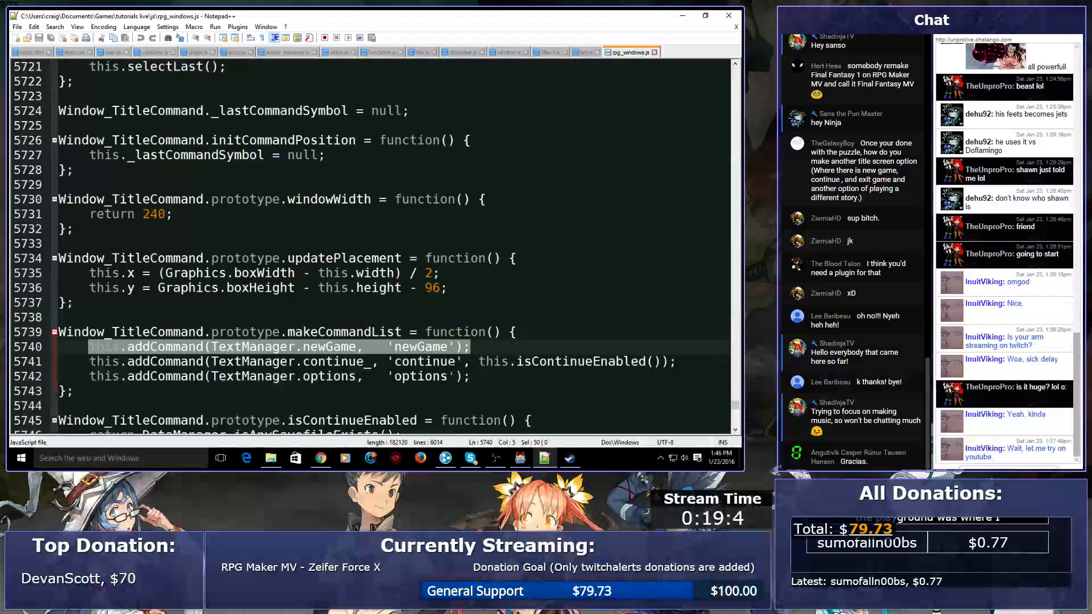
key(ctrl+c)
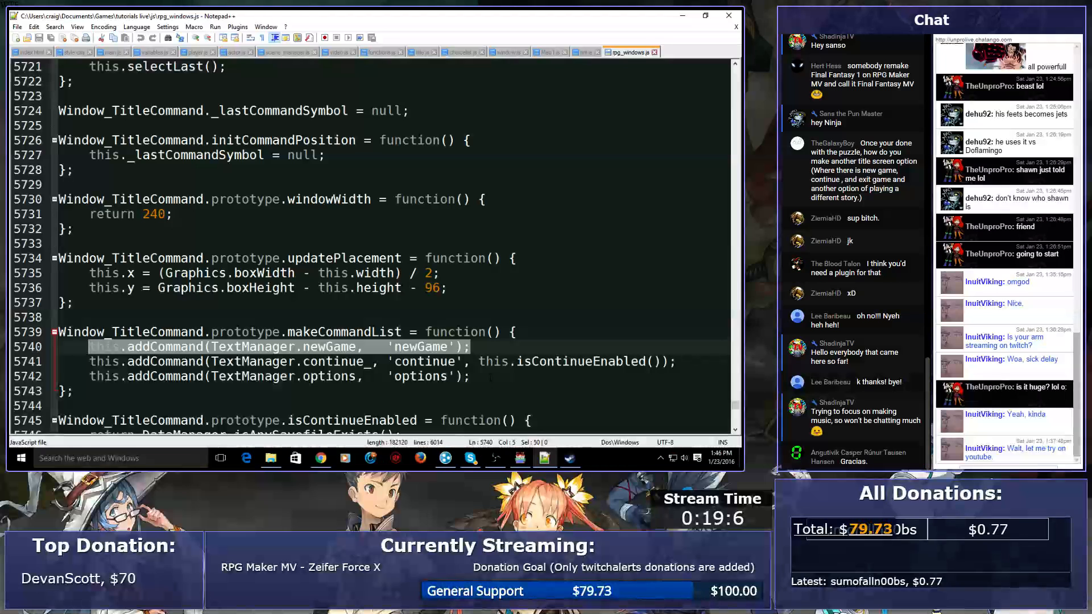
click(492, 378)
key(Return)
key(ctrl+v)
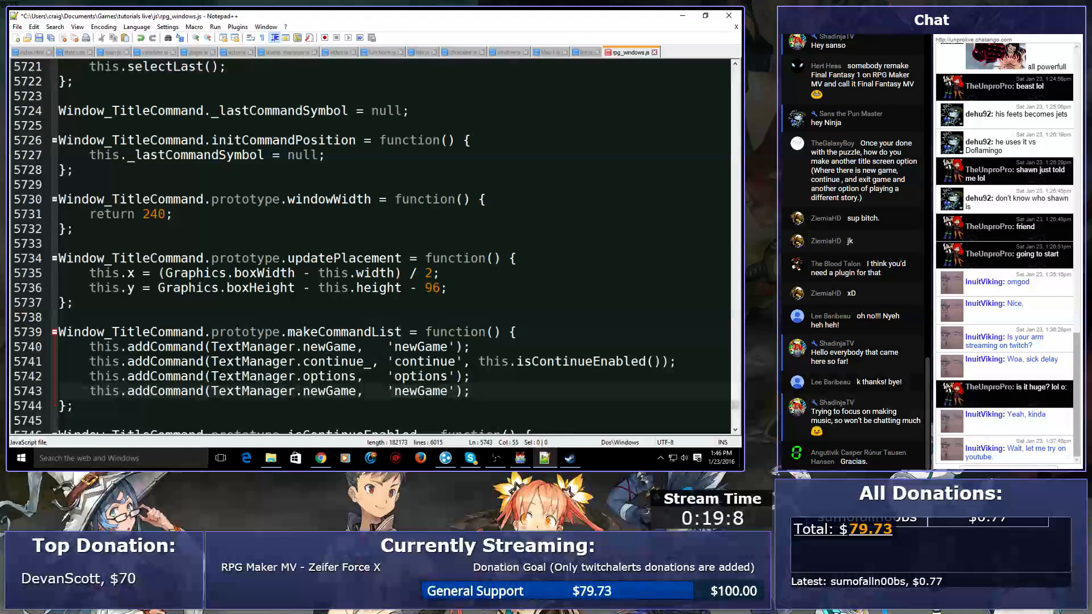
- Replace TextManager.newGame in the pasted addCommand line with the text "Potato!"
double_click(244, 392)
click(211, 391)
drag(211, 391, 357, 391)
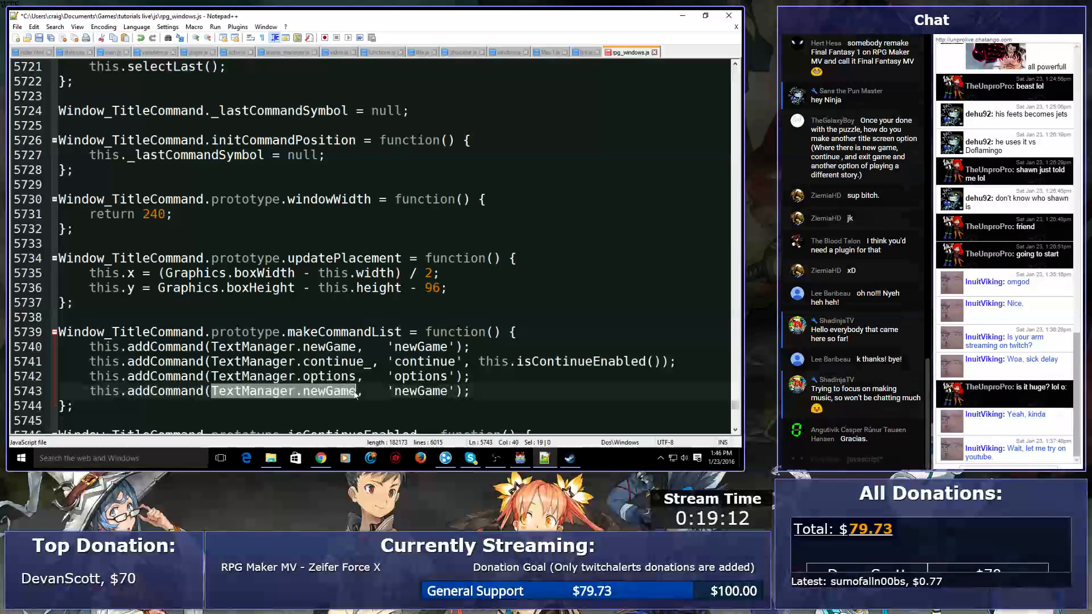
text("Potato!")
- Try replacing the newGame symbol in the Potato! command with potater!
double_click(357, 392)
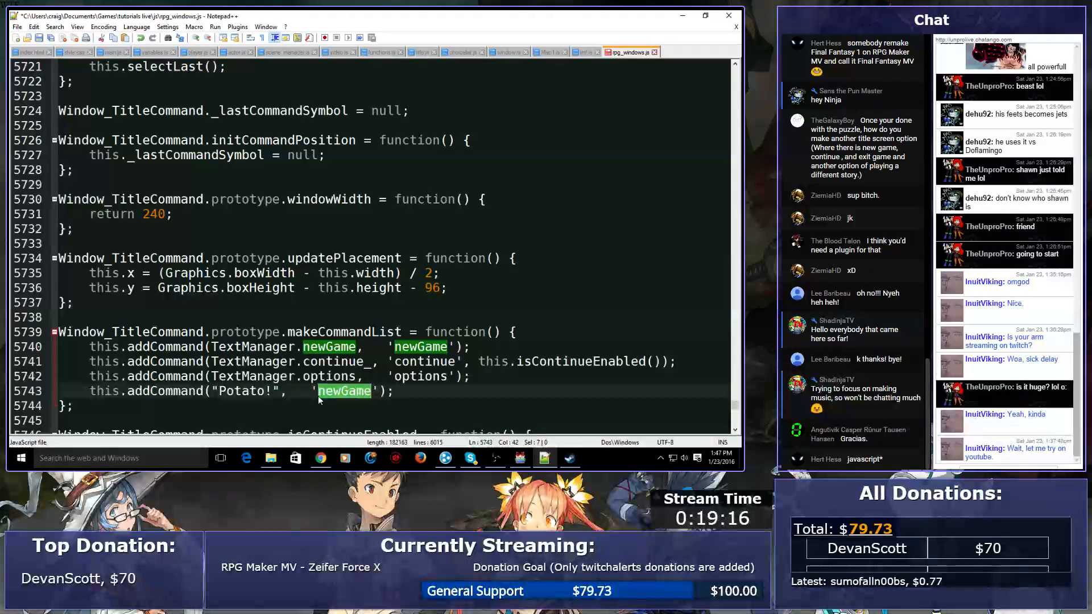
scroll(394, 376, down, 4)
scroll(394, 376, up, 1)
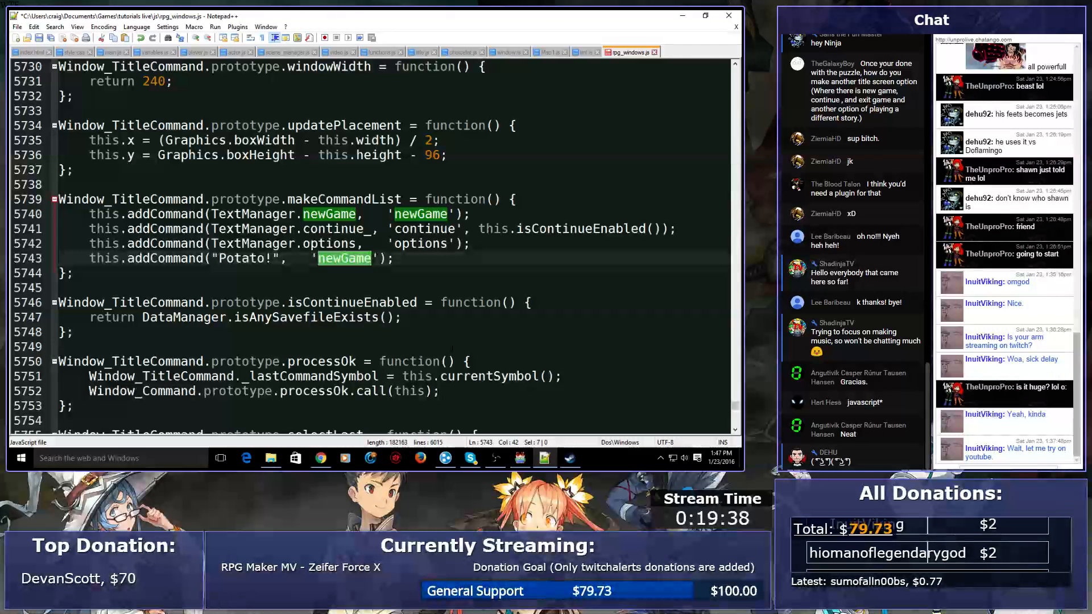
text(potater!)
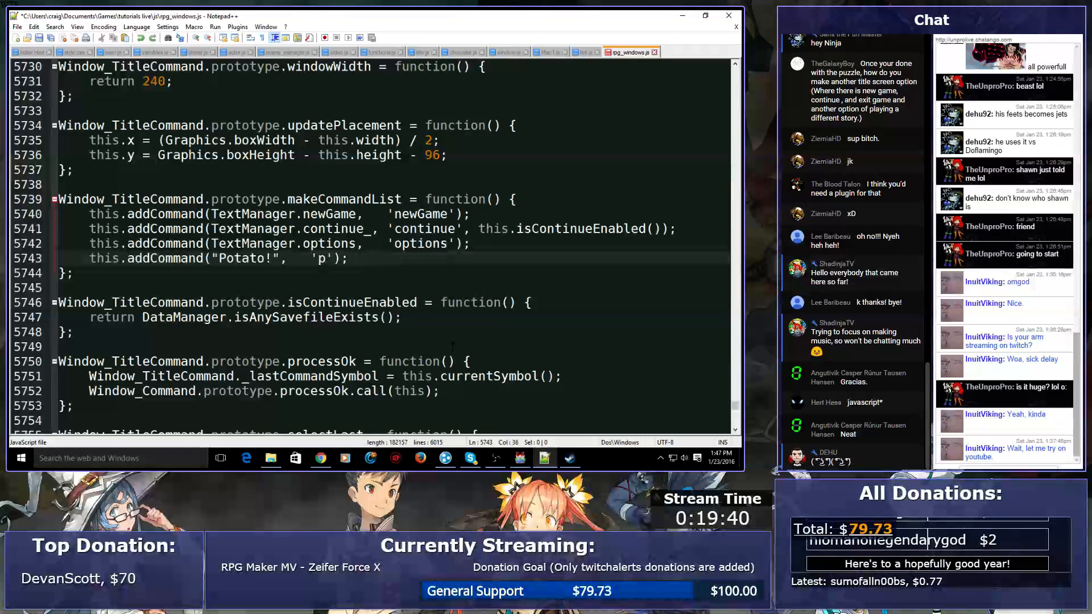
click(399, 279)
click(357, 244)
double_click(341, 244)
double_click(350, 259)
- Save rpg_windows.js with the Potato! command using the newGame symbol
key(ctrl+s)
key(Right)
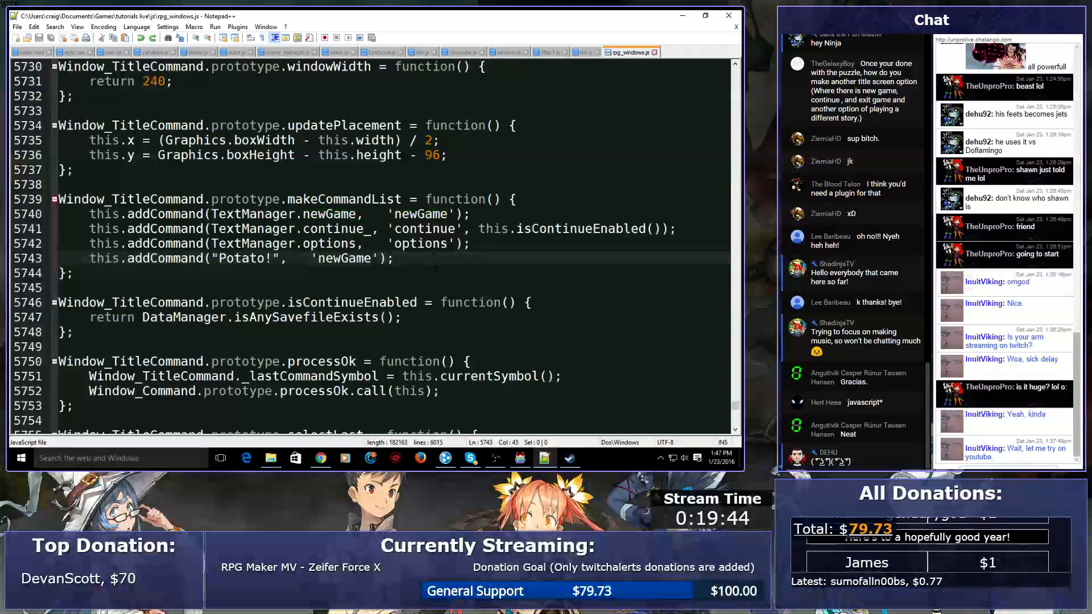
double_click(341, 259)
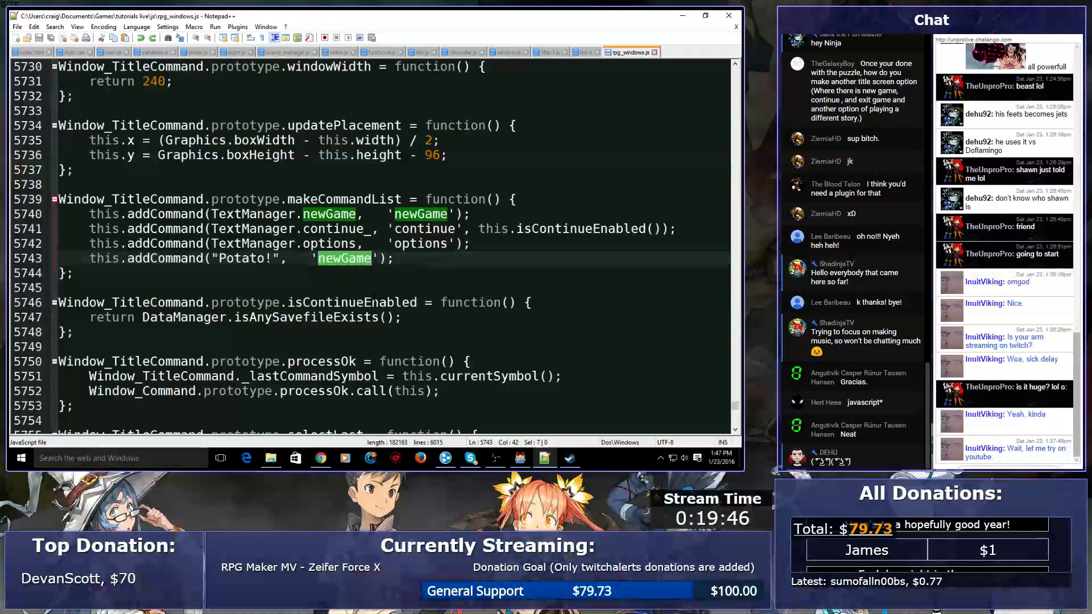
click(359, 303)
double_click(343, 258)
click(357, 276)
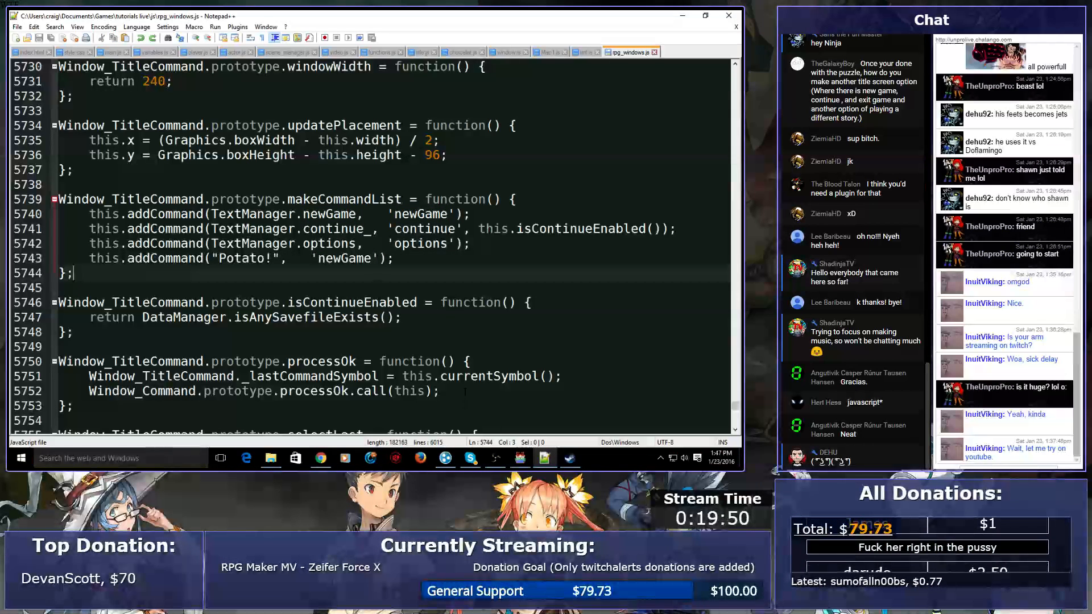
- Switch to RPG Maker MV, playtest the game by choosing Potato! on the title screen, and close the playtest
click(521, 460)
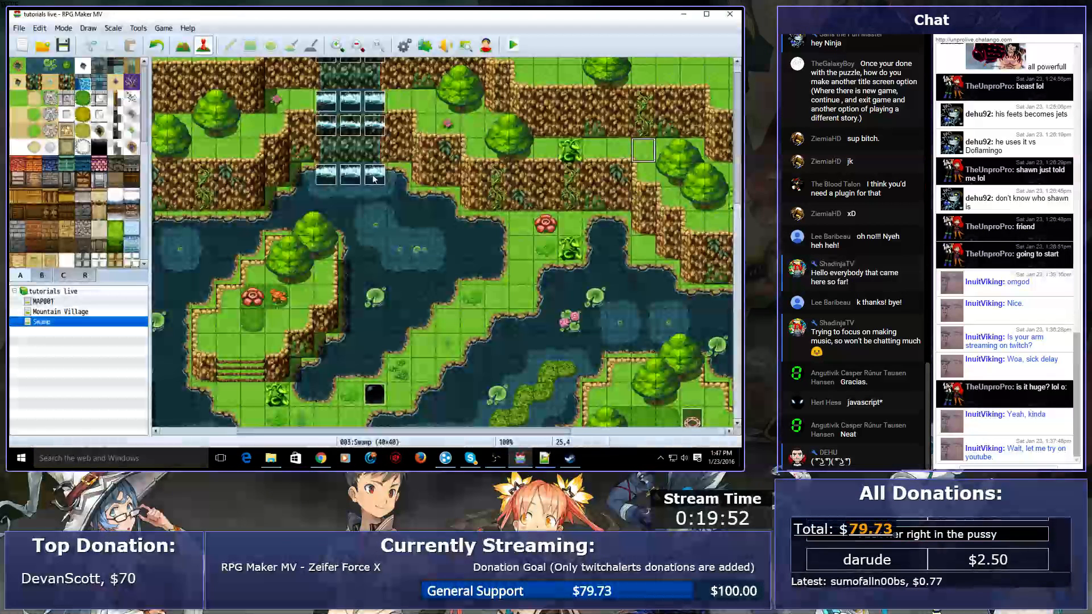
click(512, 47)
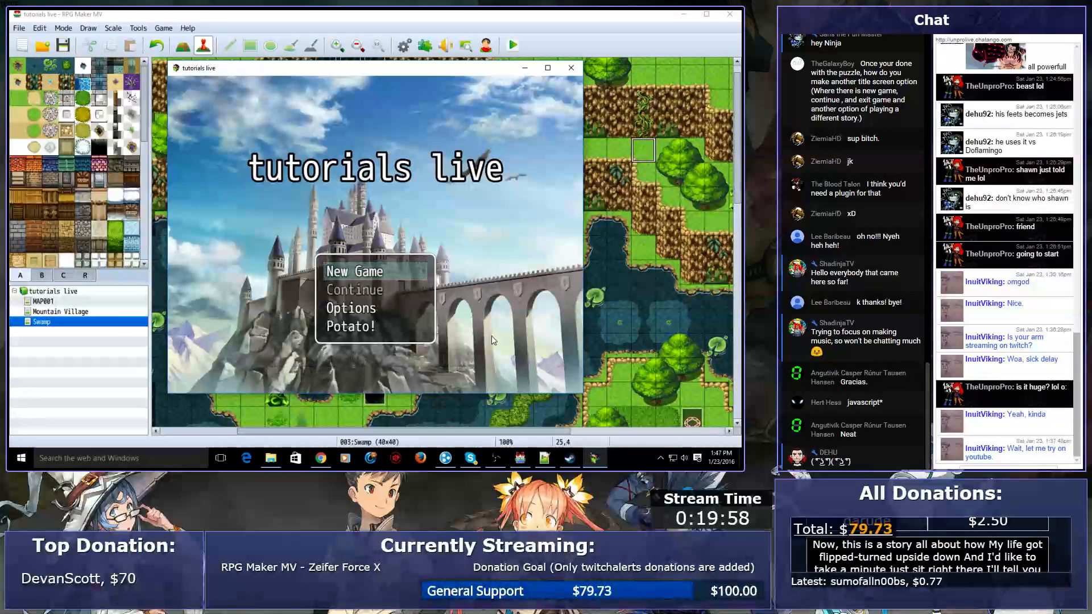
click(332, 328)
click(332, 329)
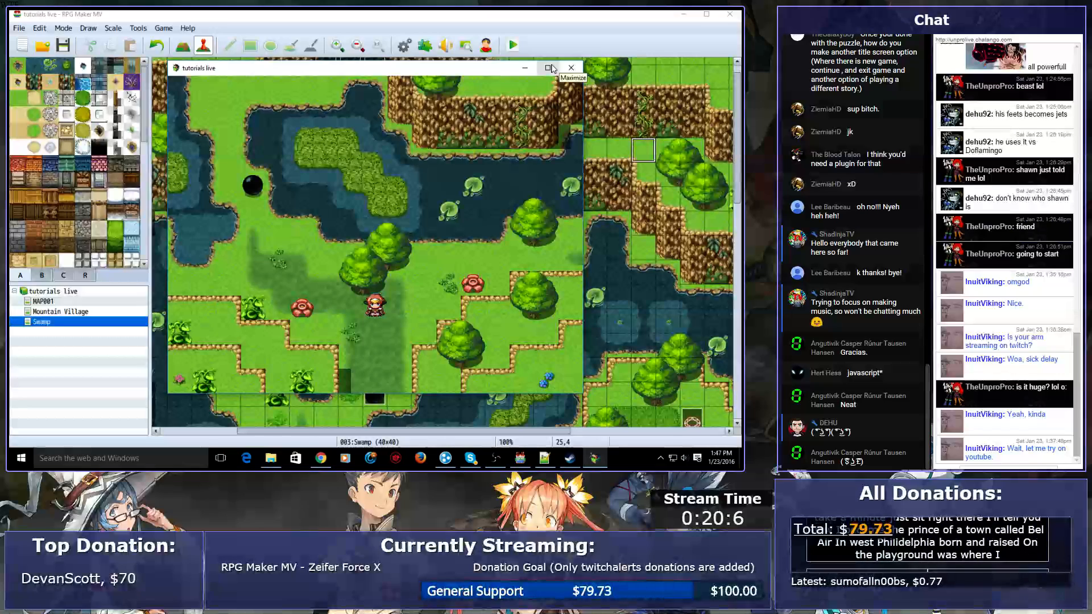
click(571, 68)
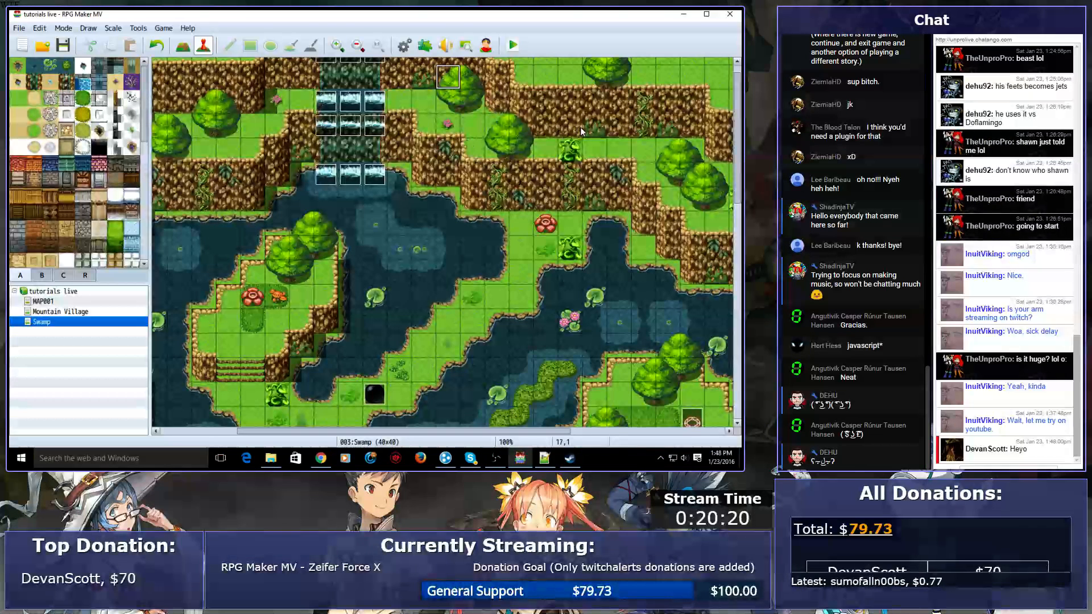
key(alt+Tab)
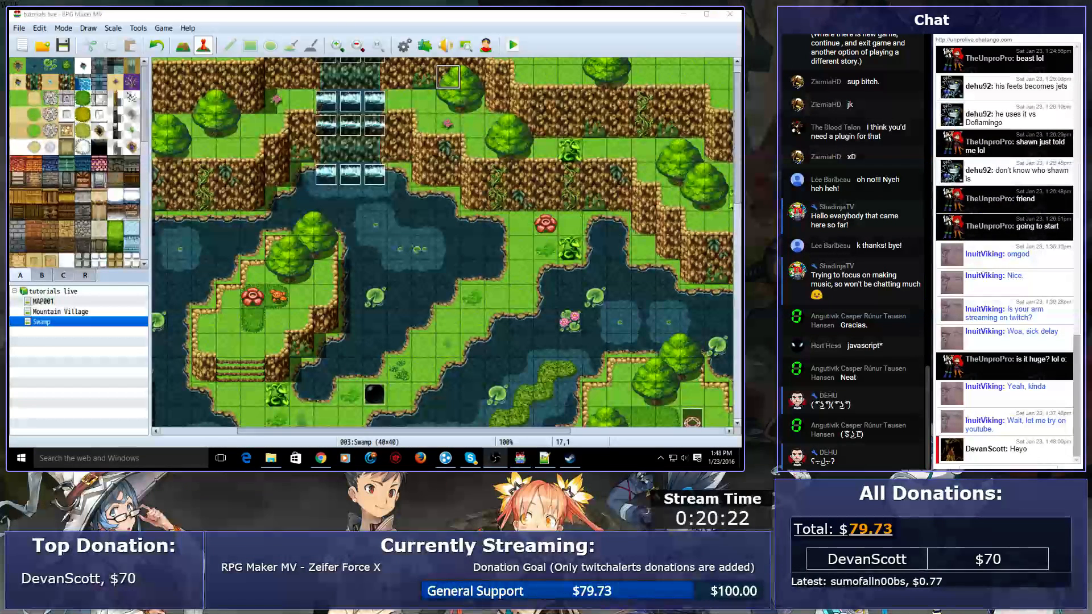
key(alt+Tab)
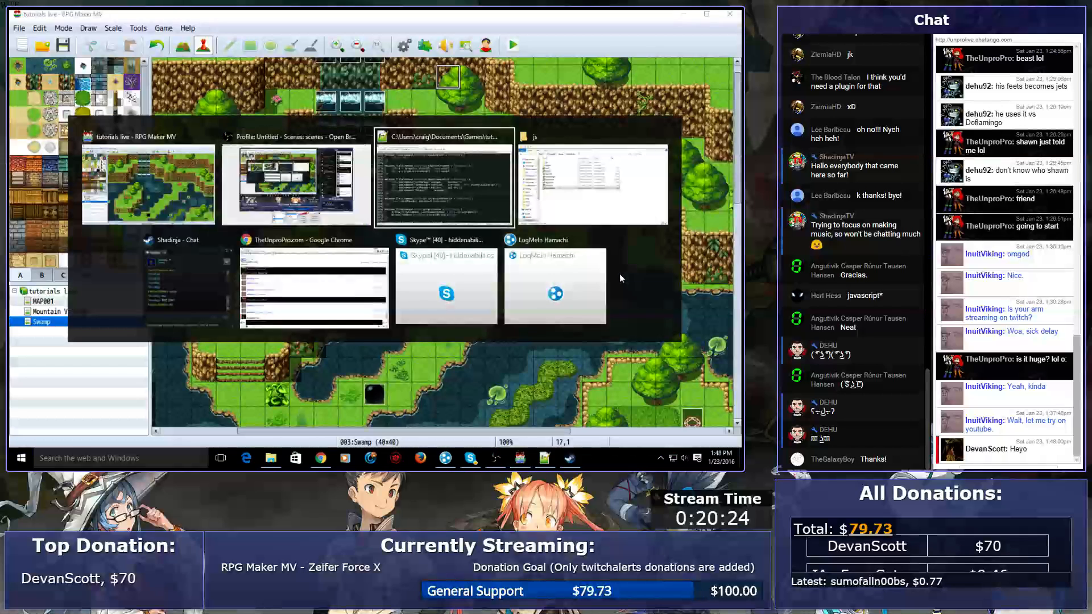
key(alt+Tab)
key(alt+Tab)
key(alt+Tab)
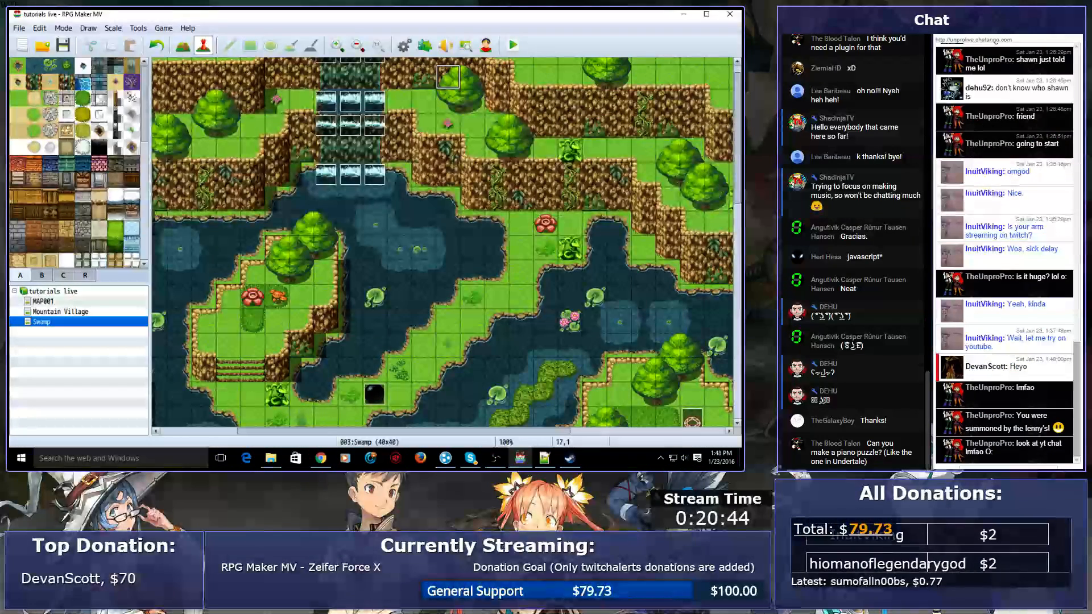
key(alt+Tab)
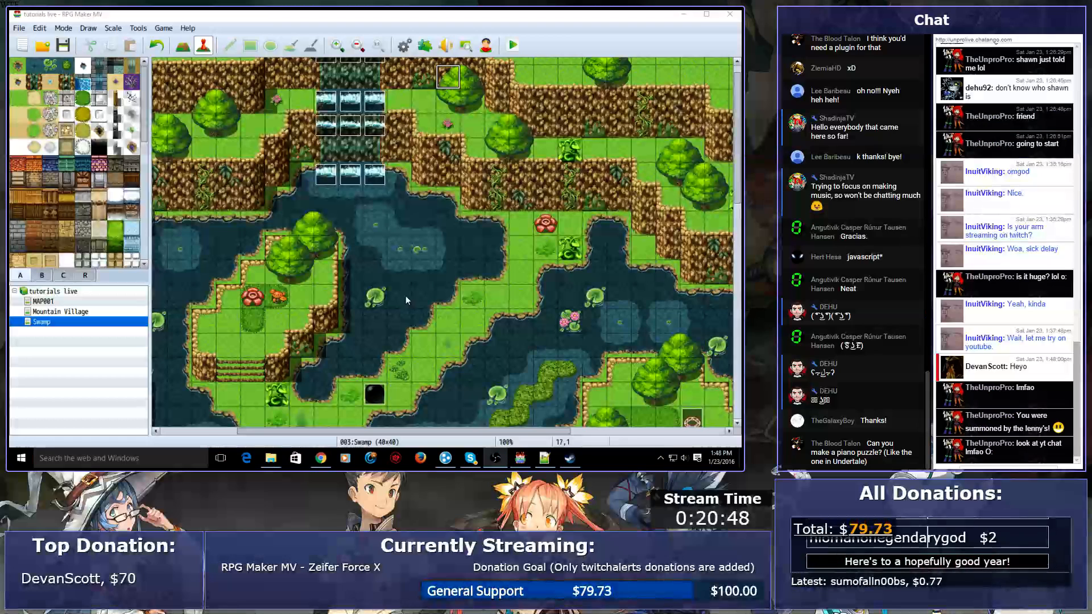
right_click(401, 264)
click(372, 248)
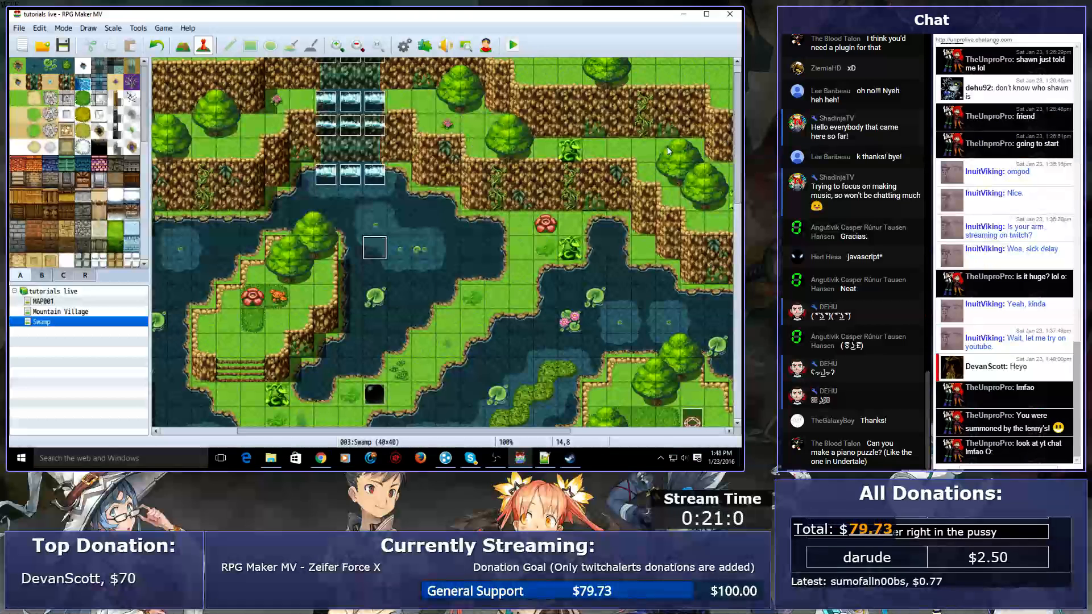
- Browse the sample maps for the tutorials live project and load Inn 1F as a new map
right_click(61, 292)
click(85, 321)
click(254, 221)
key(Up)
key(Up)
key(Up)
key(Up)
key(Down)
key(Down)
key(Down)
key(Down)
key(Down)
key(Down)
key(Down)
key(Down)
key(Down)
key(Down)
key(Down)
key(Down)
key(Down)
key(Down)
key(Down)
key(Down)
key(Down)
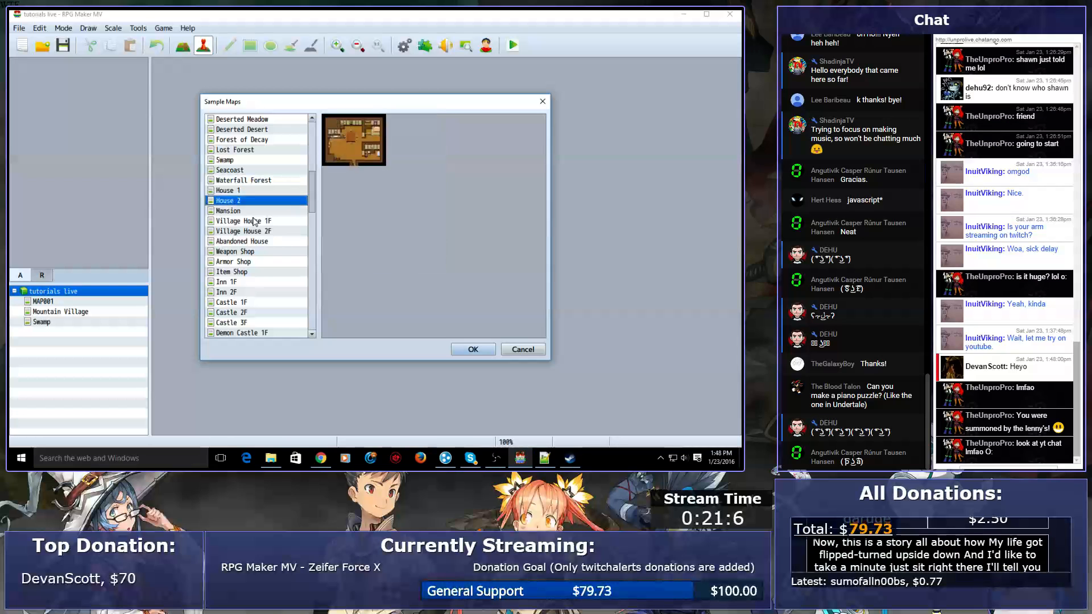
key(Down)
key(Down)
key(Up)
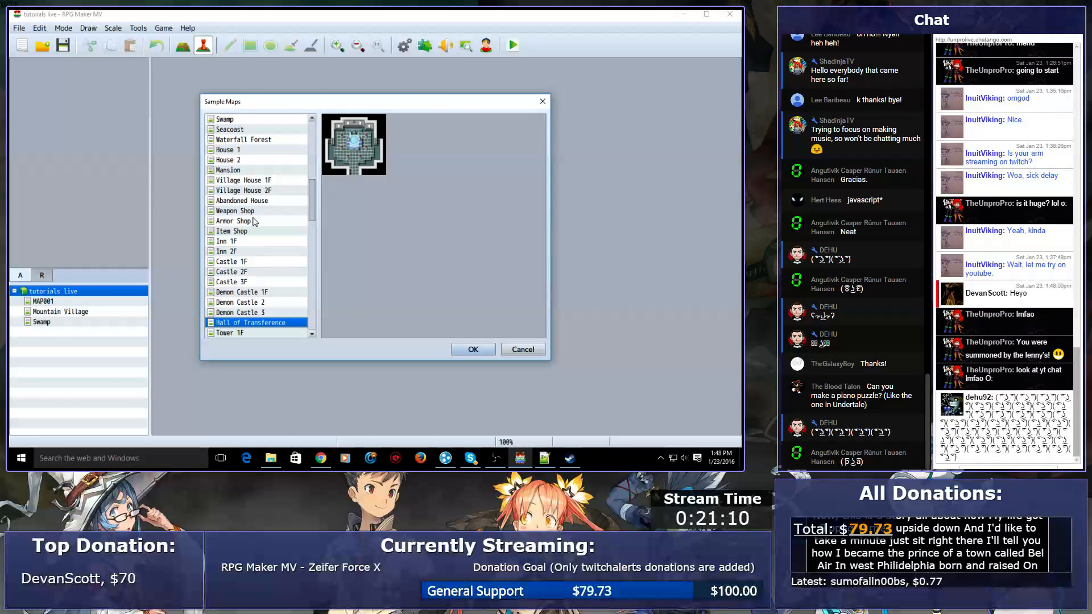
key(Down)
key(Down)
key(Up)
key(Up)
key(Up)
key(Up)
key(Up)
key(Up)
key(Up)
key(Up)
key(Up)
key(Up)
key(Up)
key(Up)
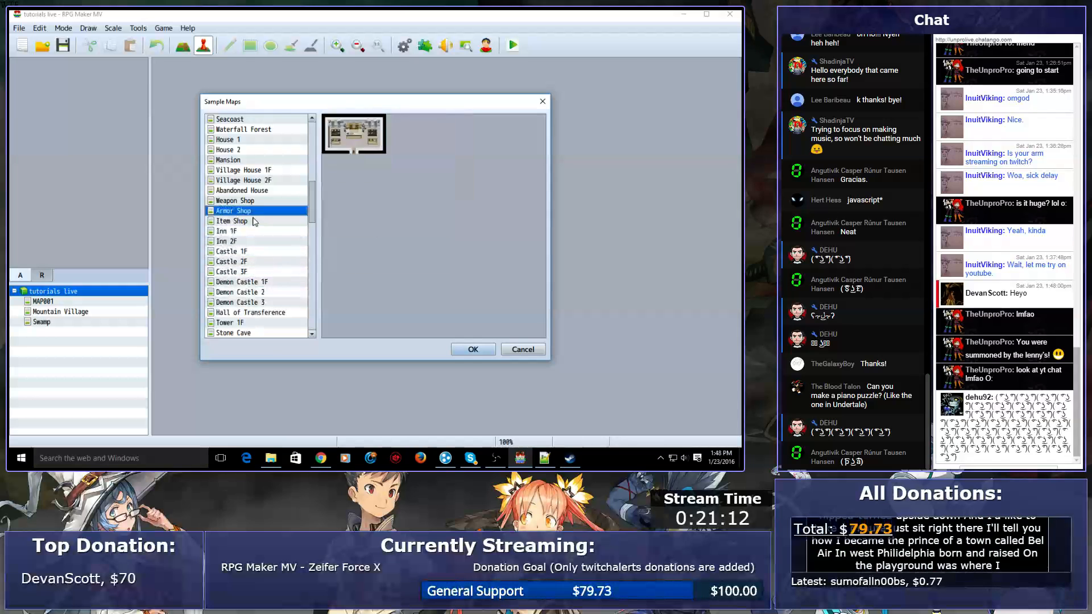
key(Down)
key(Down)
key(Return)
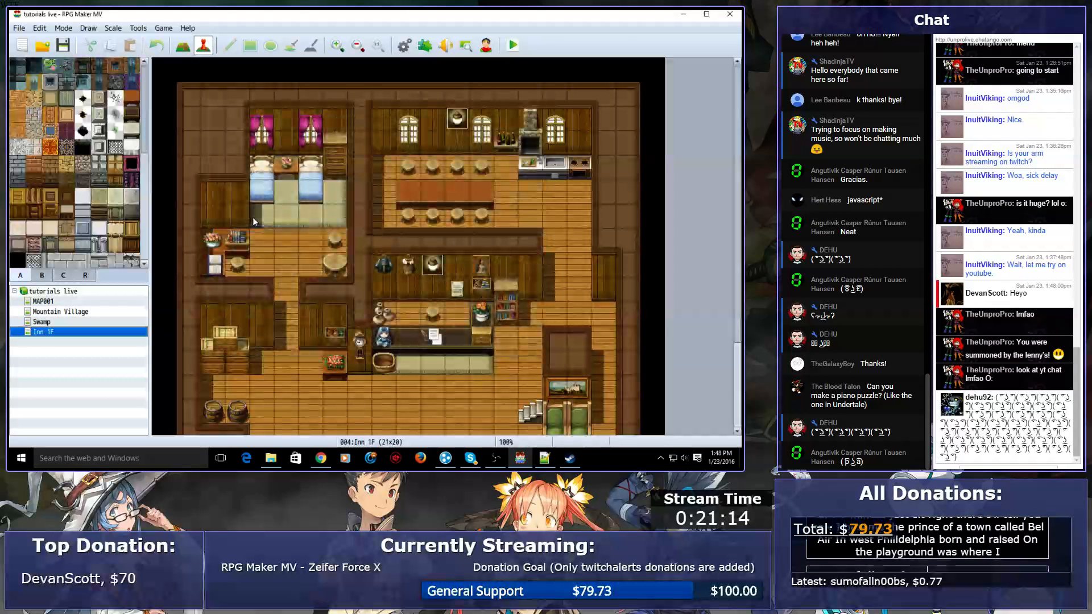
- Search the Inn 1F map and its tileset for a piano tile
scroll(445, 240, down, 2)
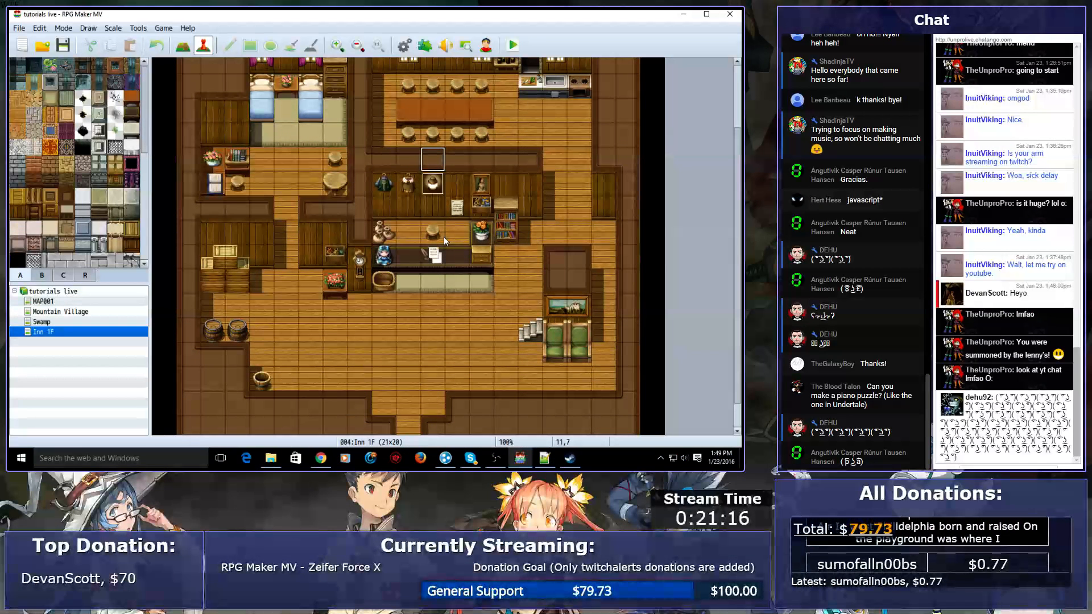
scroll(374, 256, up, 2)
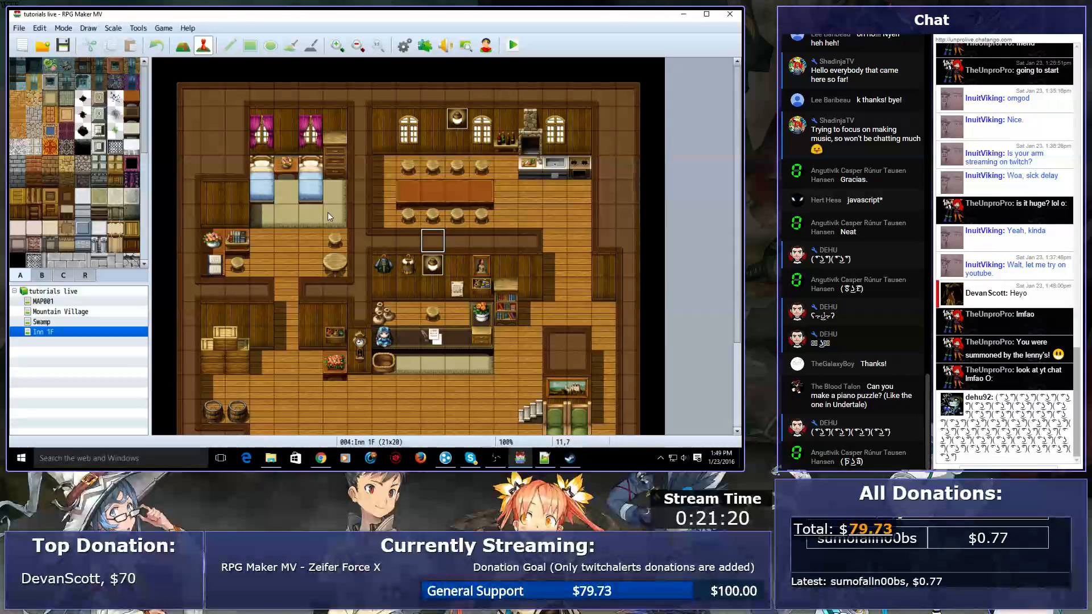
click(183, 45)
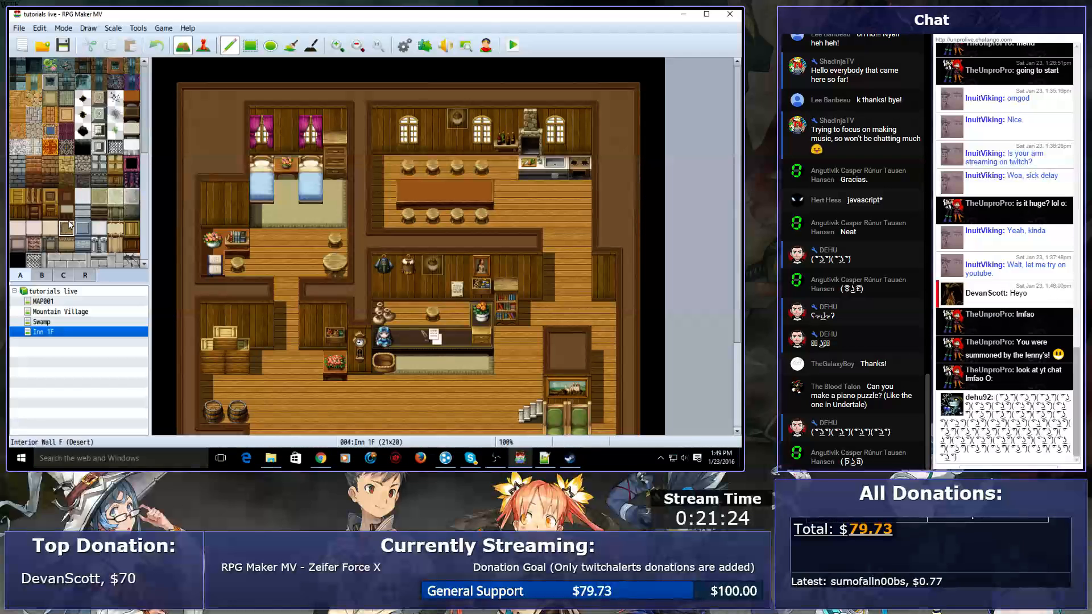
scroll(89, 186, down, 3)
scroll(89, 186, up, 5)
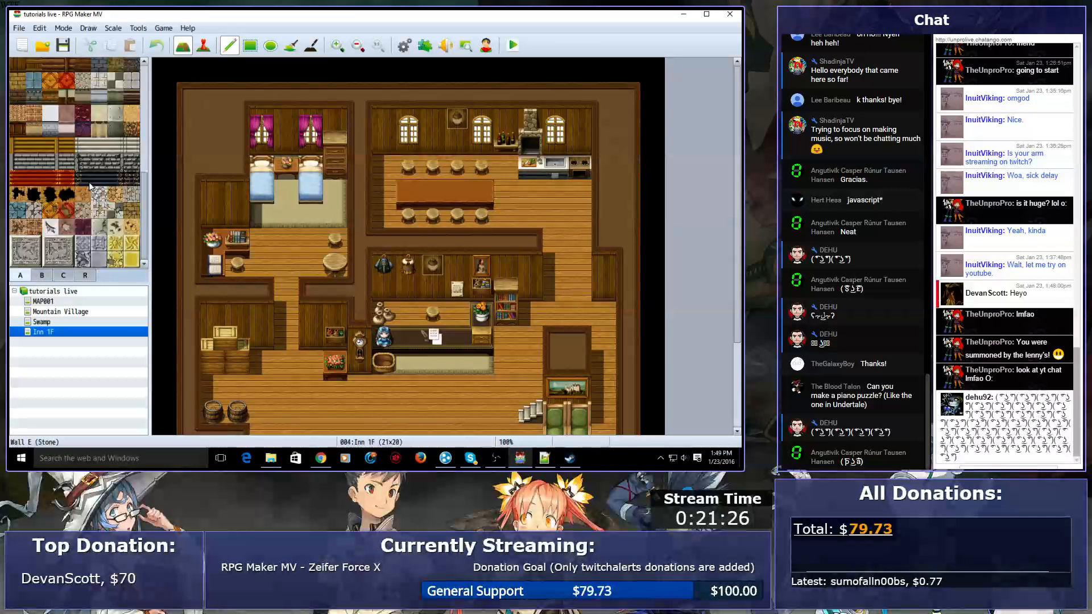
click(41, 275)
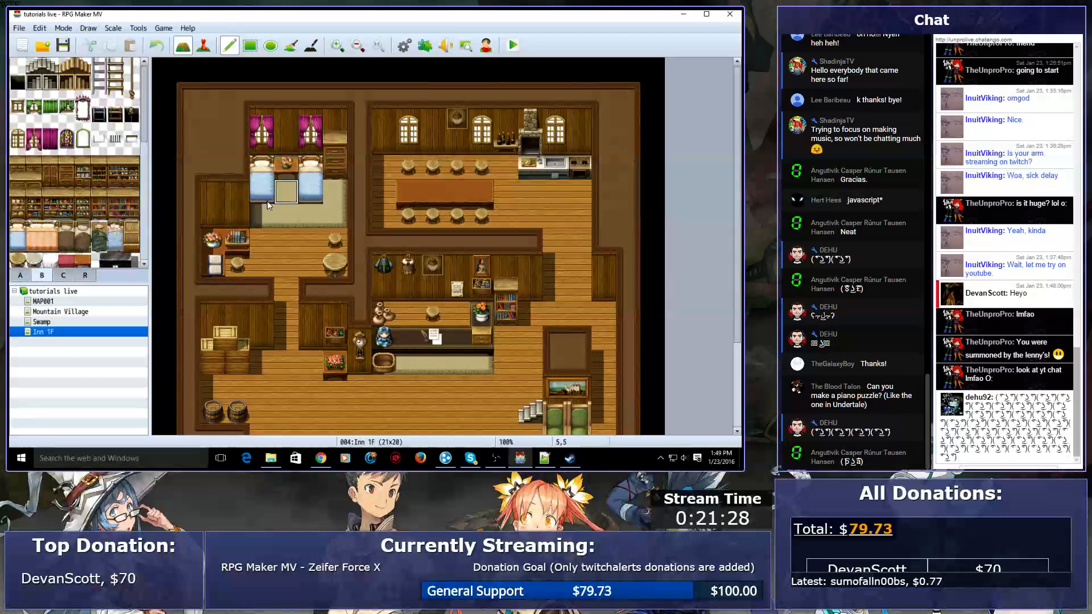
scroll(61, 190, down, 3)
scroll(61, 190, down, 5)
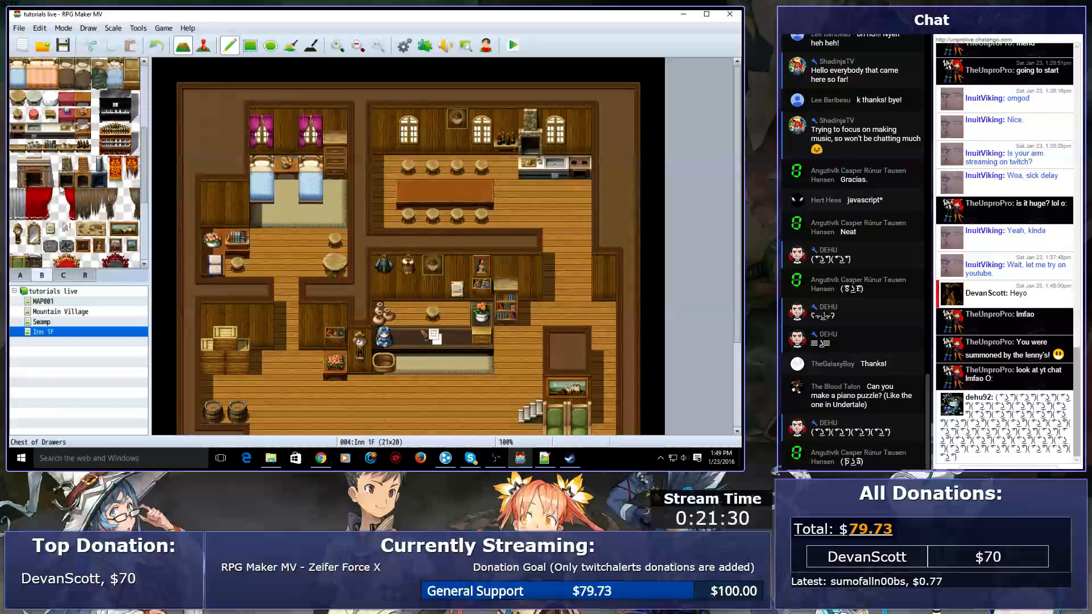
scroll(423, 235, down, 4)
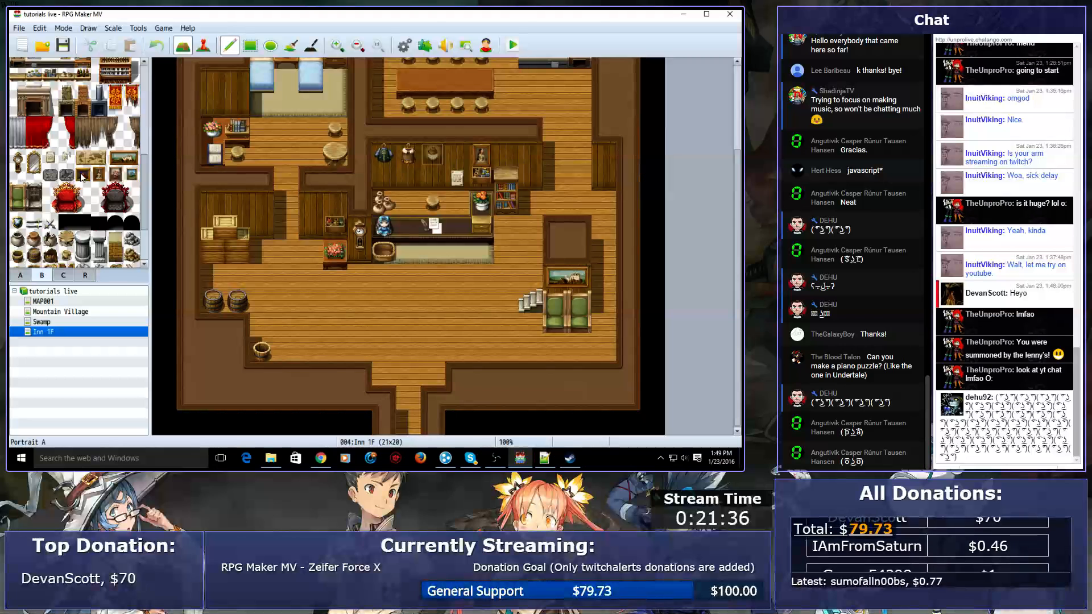
click(100, 174)
scroll(83, 199, up, 4)
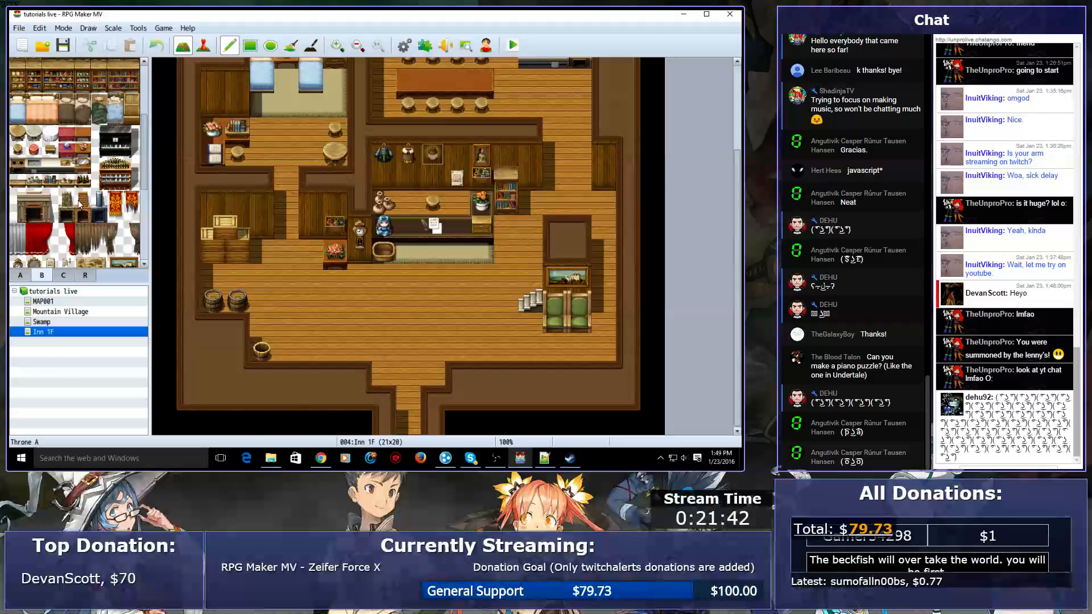
- Place the upright piano on the inn's main floor, in the open area below the reception counter
click(115, 142)
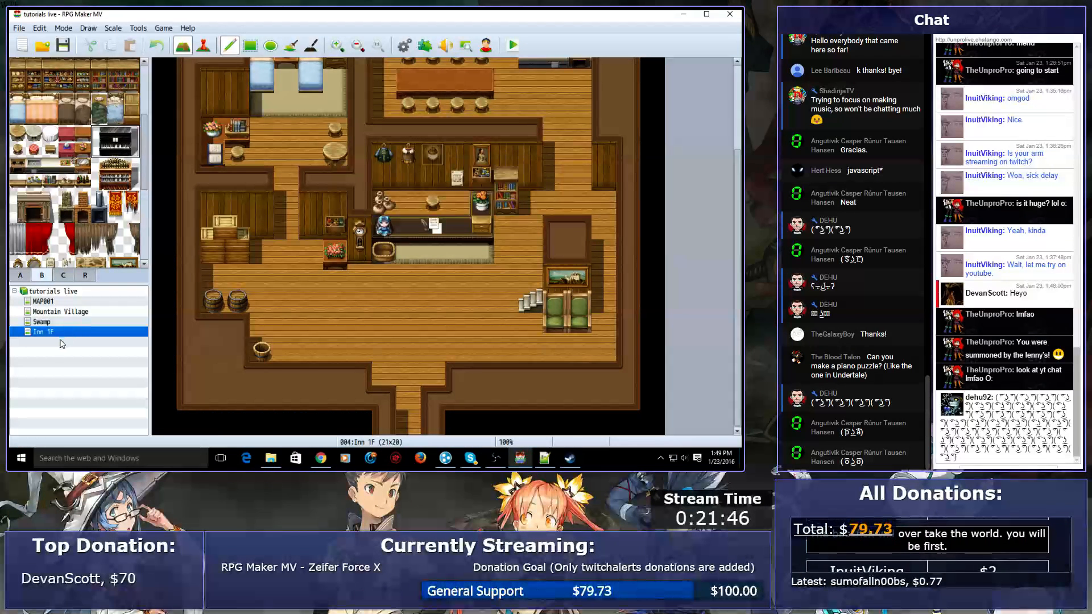
click(311, 312)
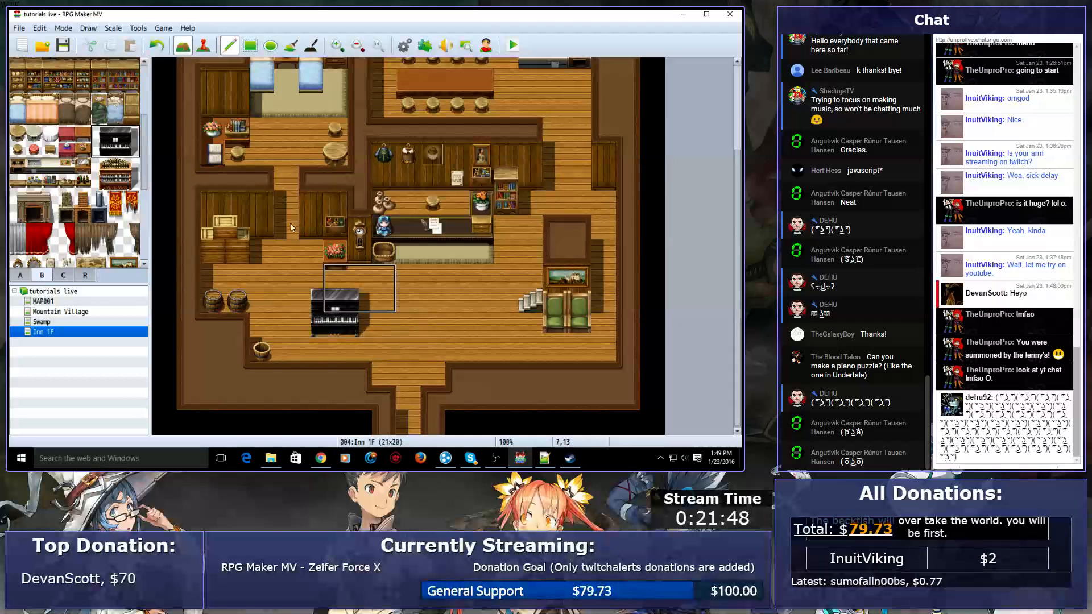
key(ctrl+z)
click(309, 308)
key(ctrl+z)
click(309, 296)
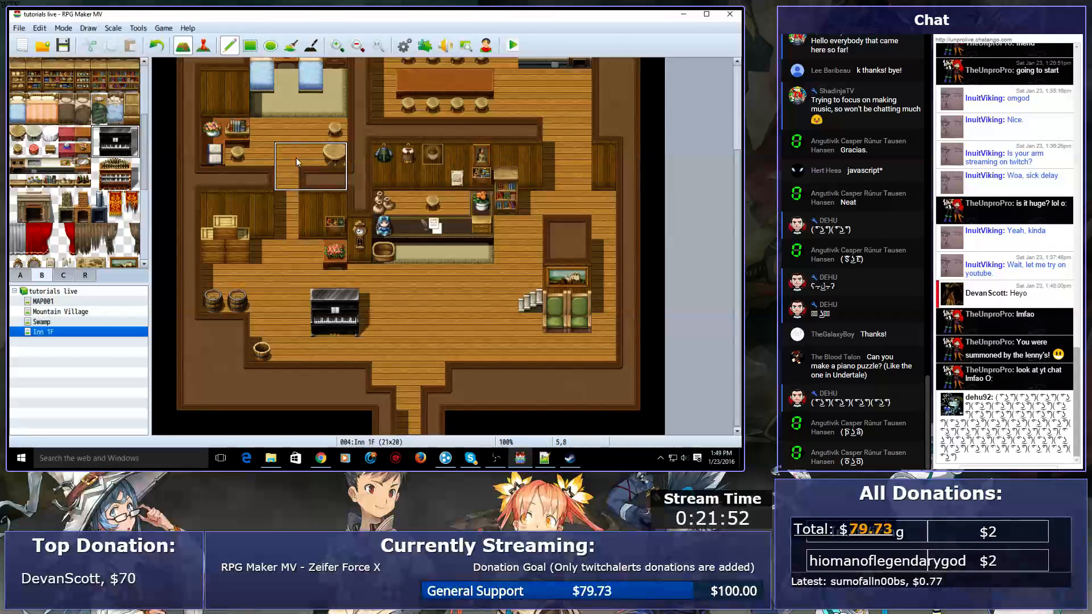
- Create an event on the piano's lower tile with priority Same as characters and trigger Action Button
key(F6)
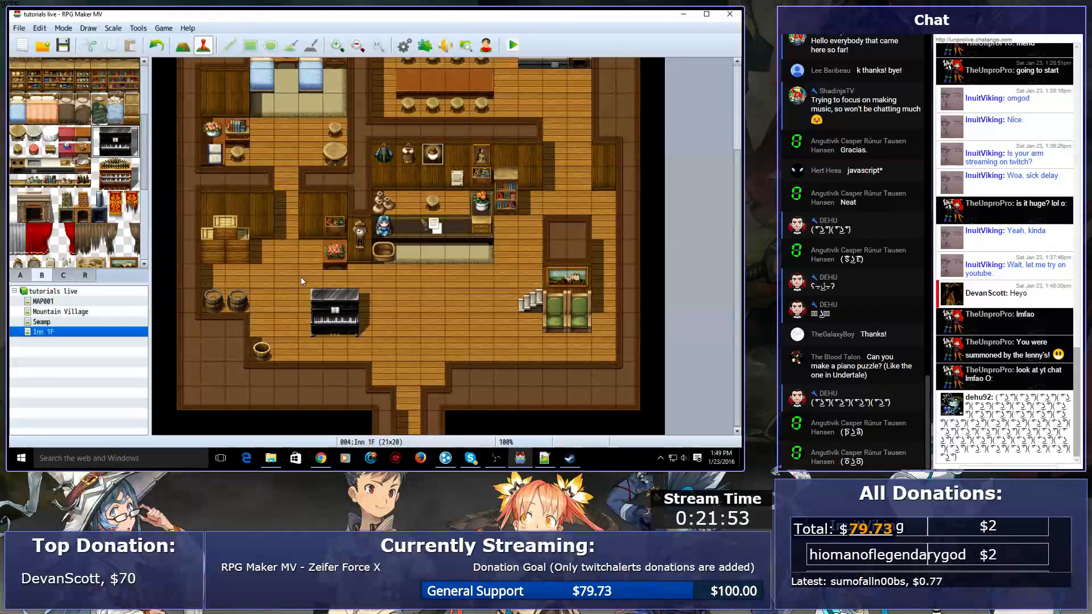
double_click(345, 334)
click(222, 340)
click(219, 365)
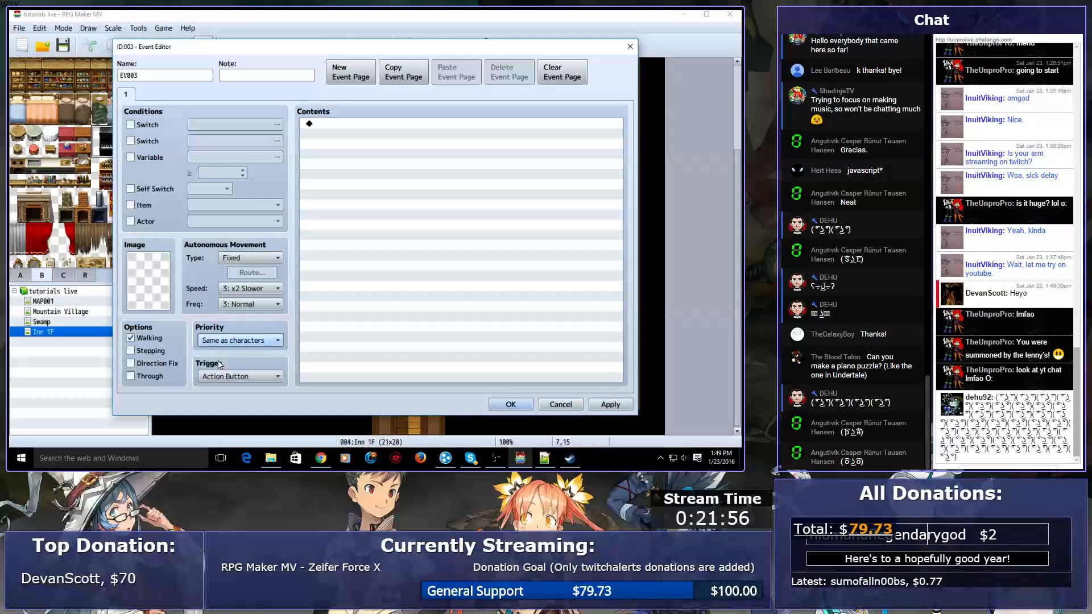
click(237, 376)
click(228, 389)
- Add a Control Self Switch command to the piano event that turns self switch A on
double_click(317, 285)
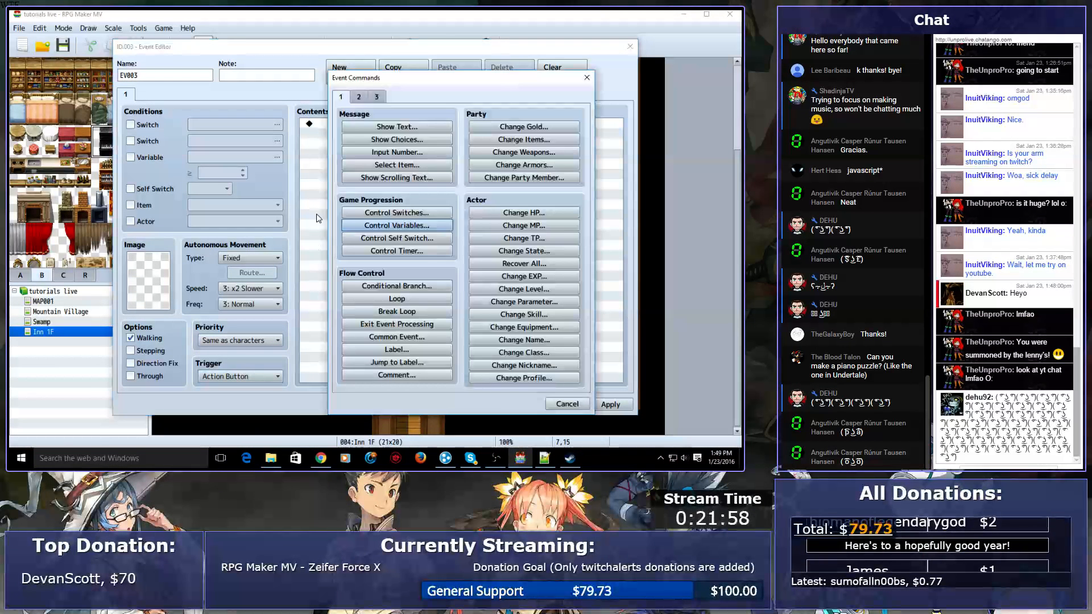
click(424, 240)
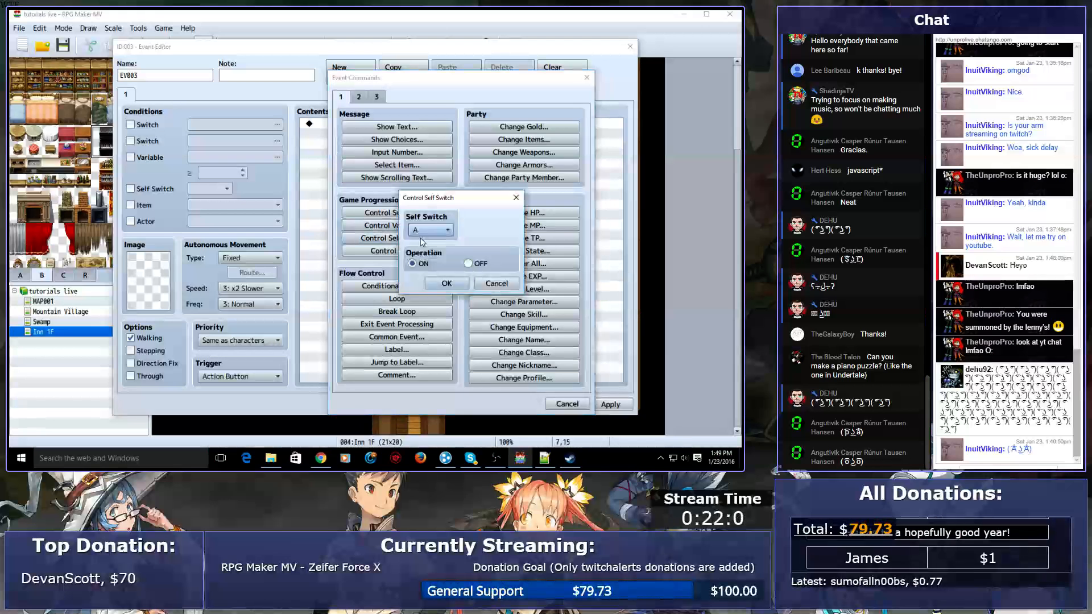
key(Return)
- Add a second event page conditioned on self switch A and set its trigger to Autorun
click(350, 79)
click(151, 188)
click(256, 377)
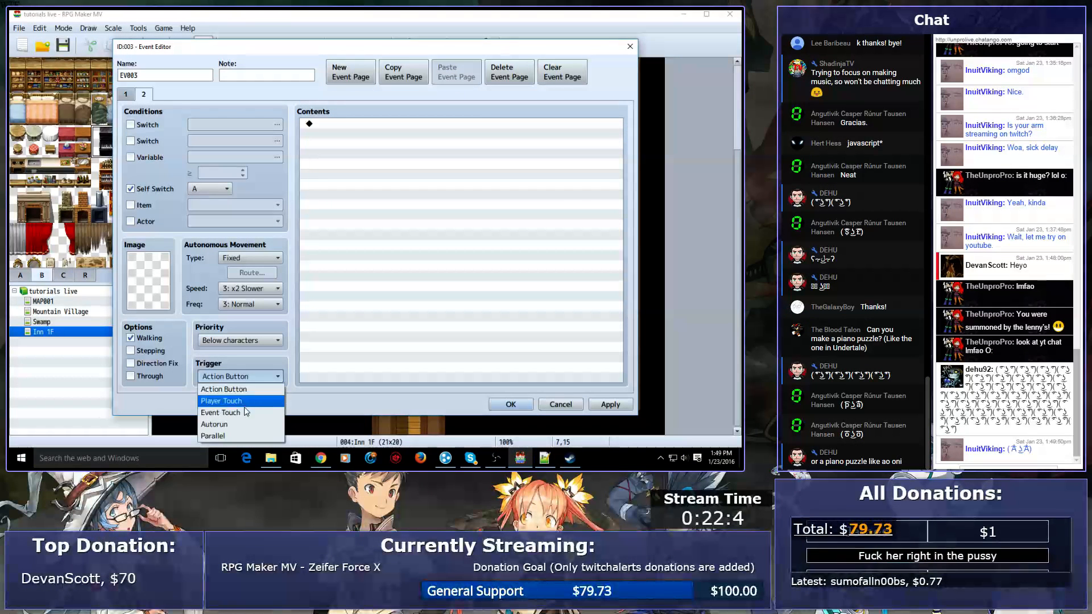
click(219, 424)
click(434, 293)
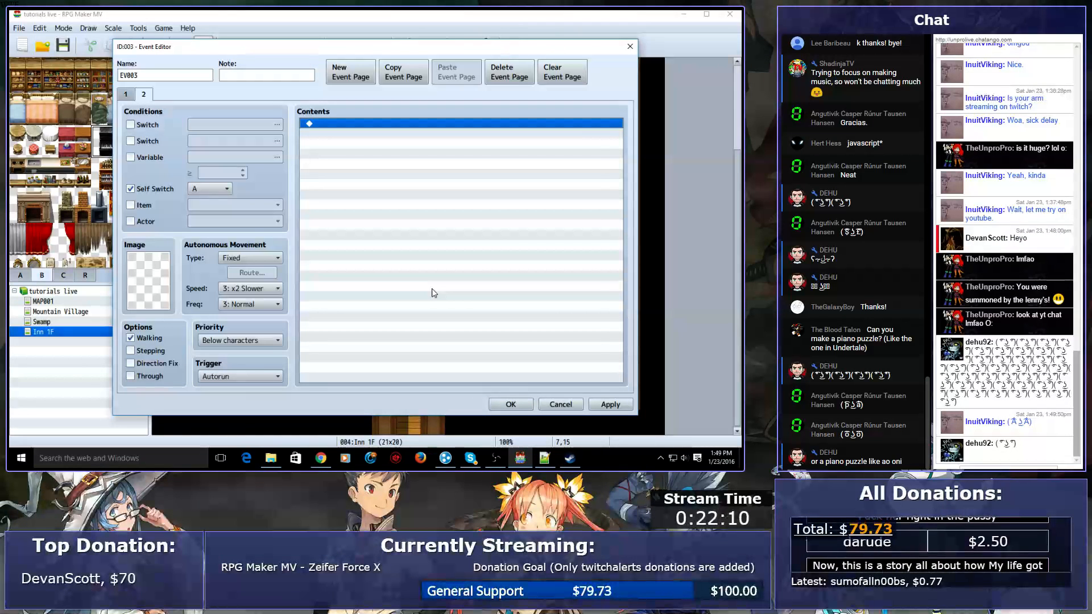
double_click(433, 293)
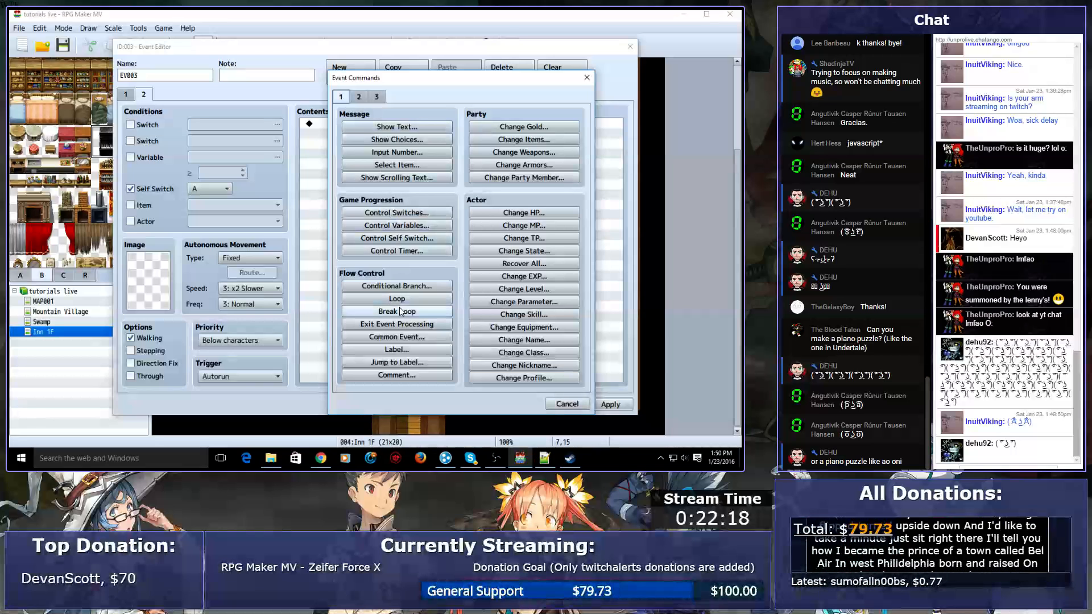
click(397, 286)
click(407, 165)
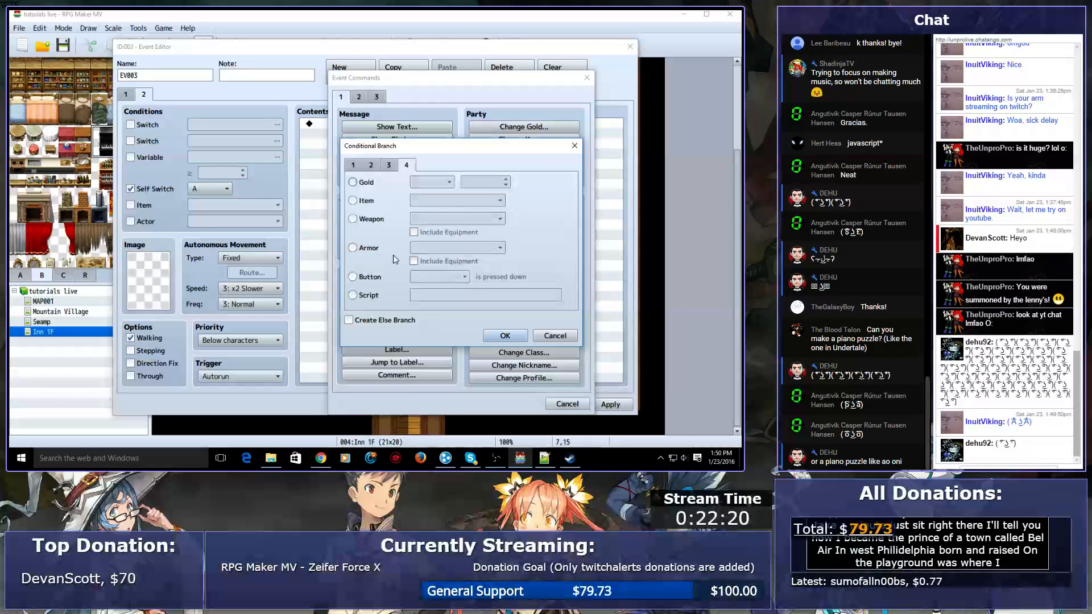
click(364, 296)
click(456, 295)
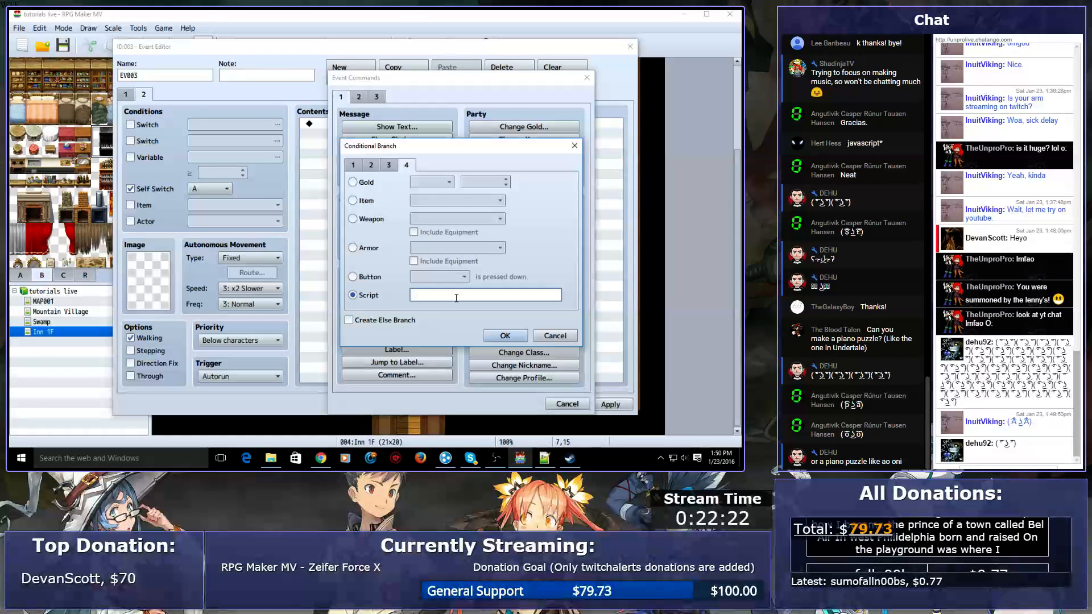
click(389, 165)
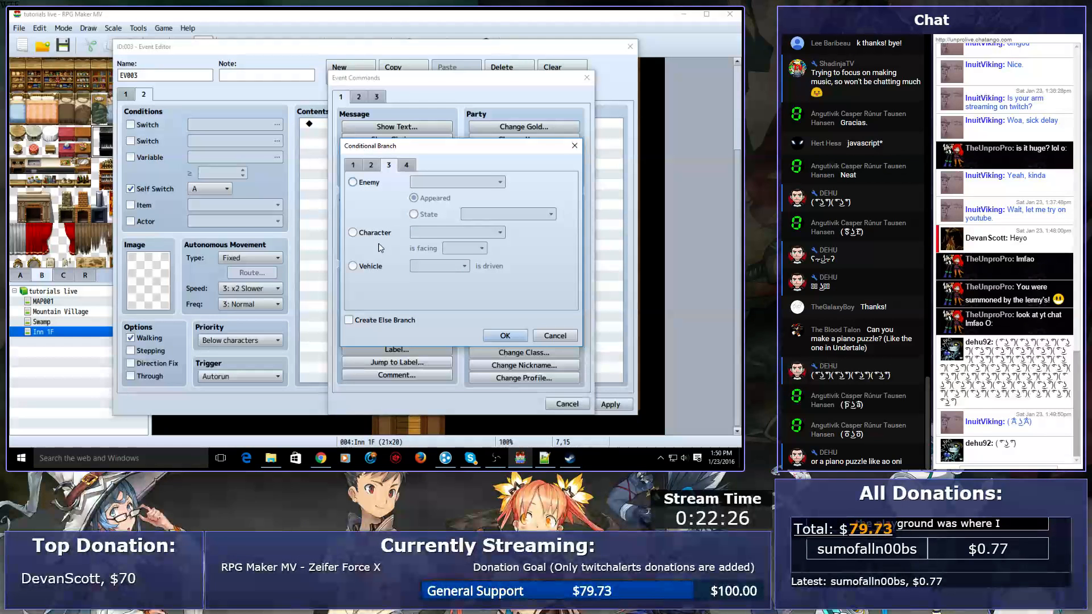
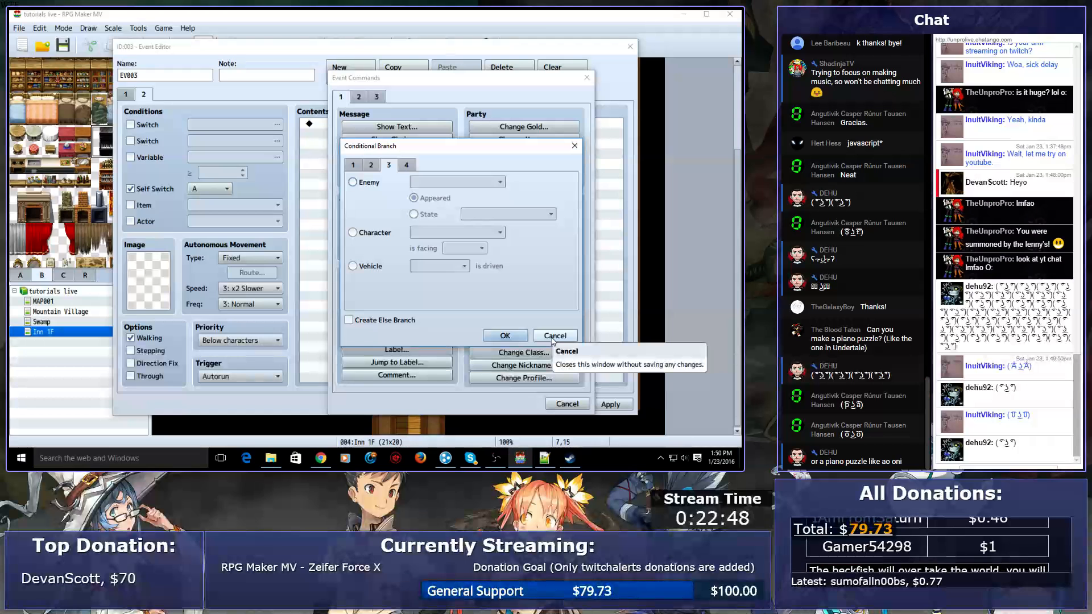
click(552, 336)
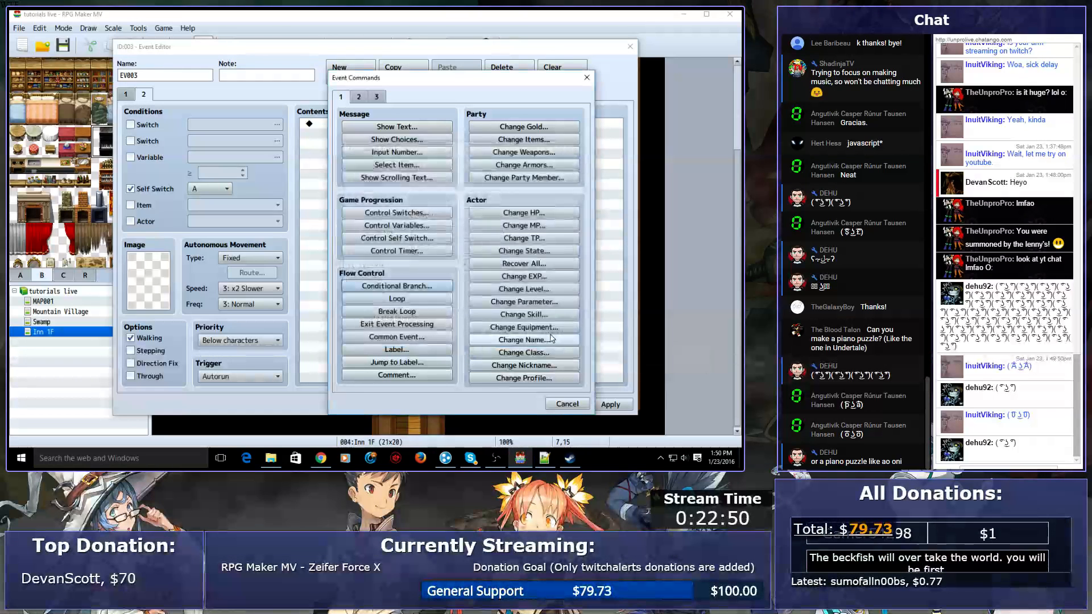
- Start an Input Number command on page 2 and name variable 0002 Piano in its variable selector
click(360, 157)
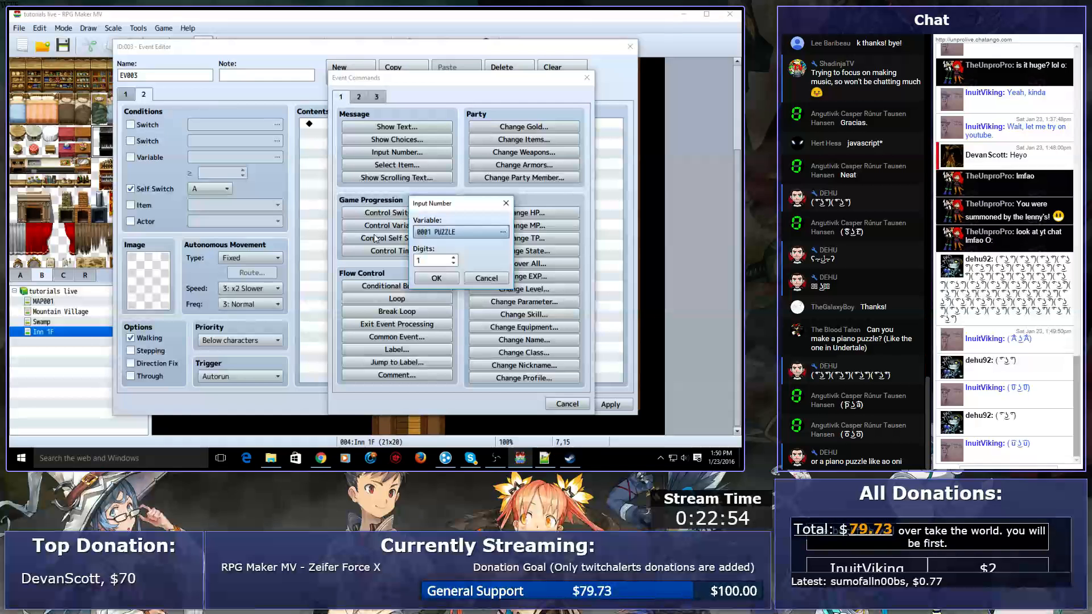
click(454, 233)
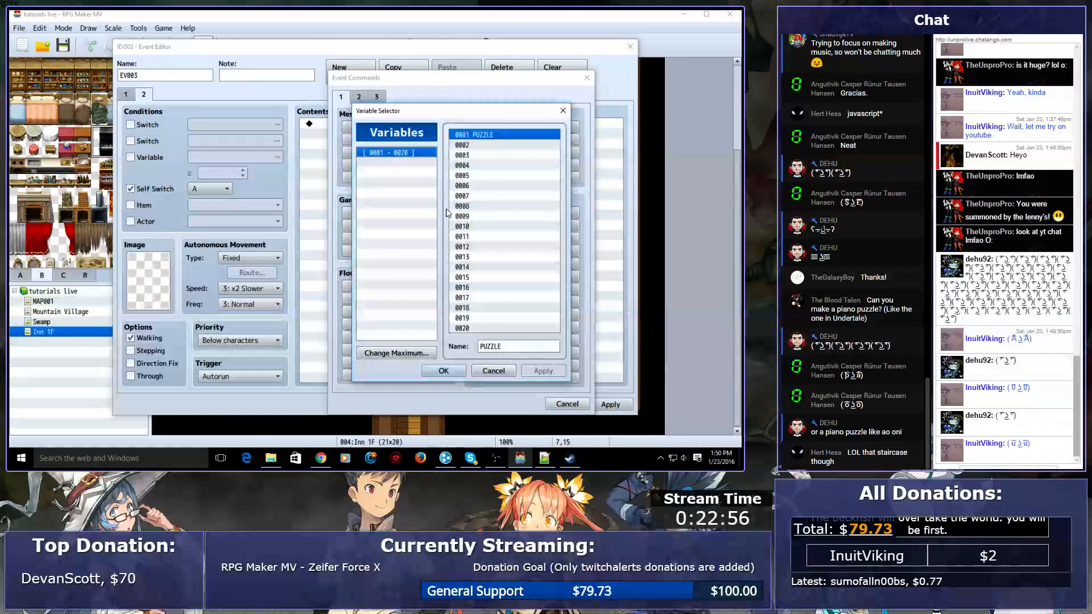
click(477, 146)
click(501, 347)
text(Piano)
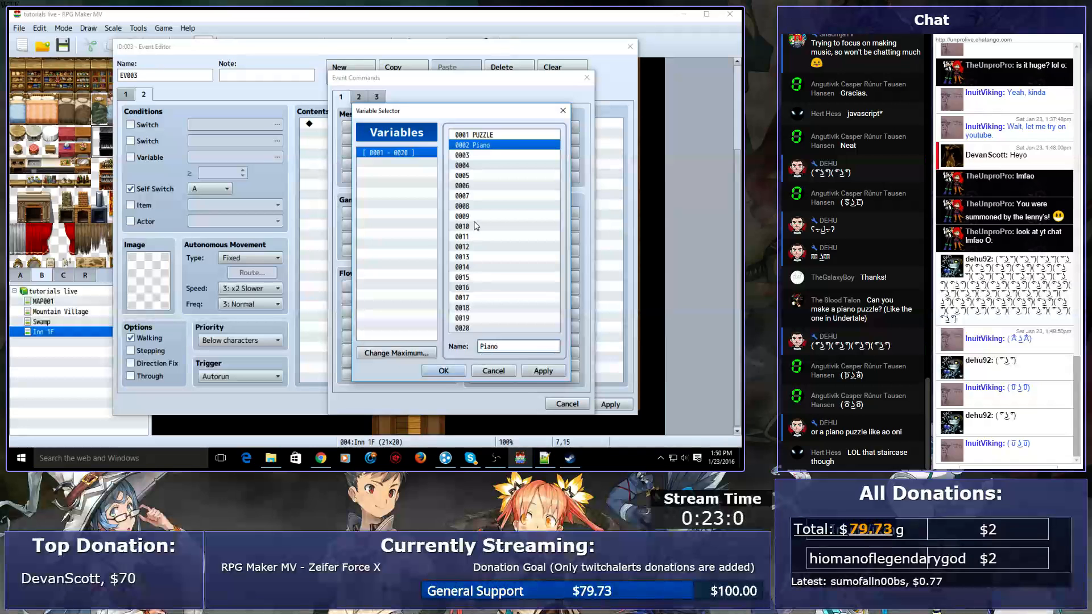
- Rename variable 0002 to Note 1
click(498, 146)
click(499, 346)
key(BackSpace)
key(BackSpace)
key(BackSpace)
key(BackSpace)
key(BackSpace)
text(Note 1)
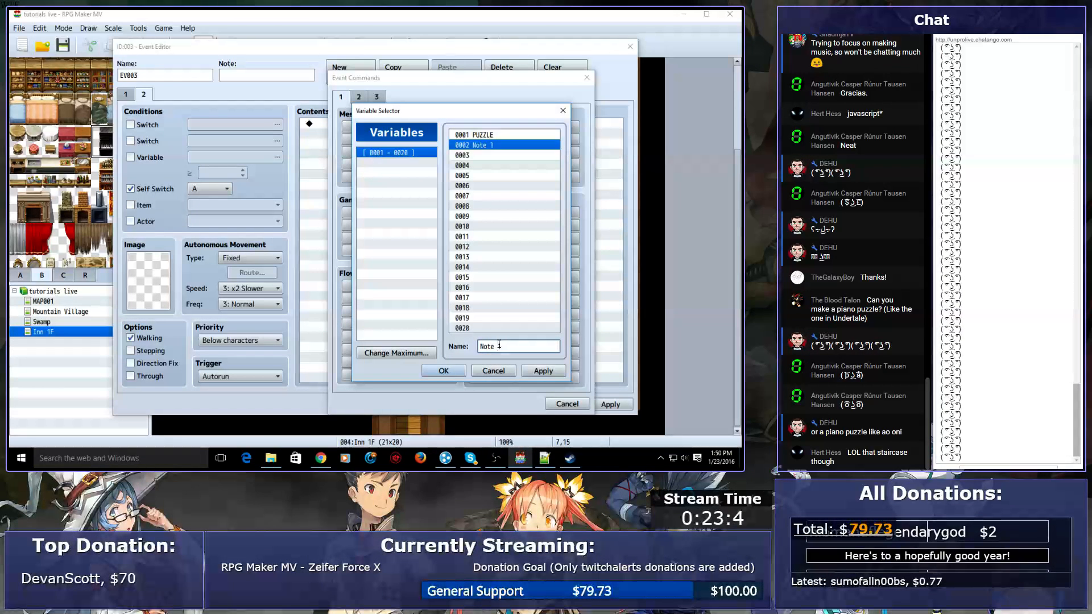
- Copy the Note 1 variable name into variables 0003 through 0007
click(489, 135)
click(491, 146)
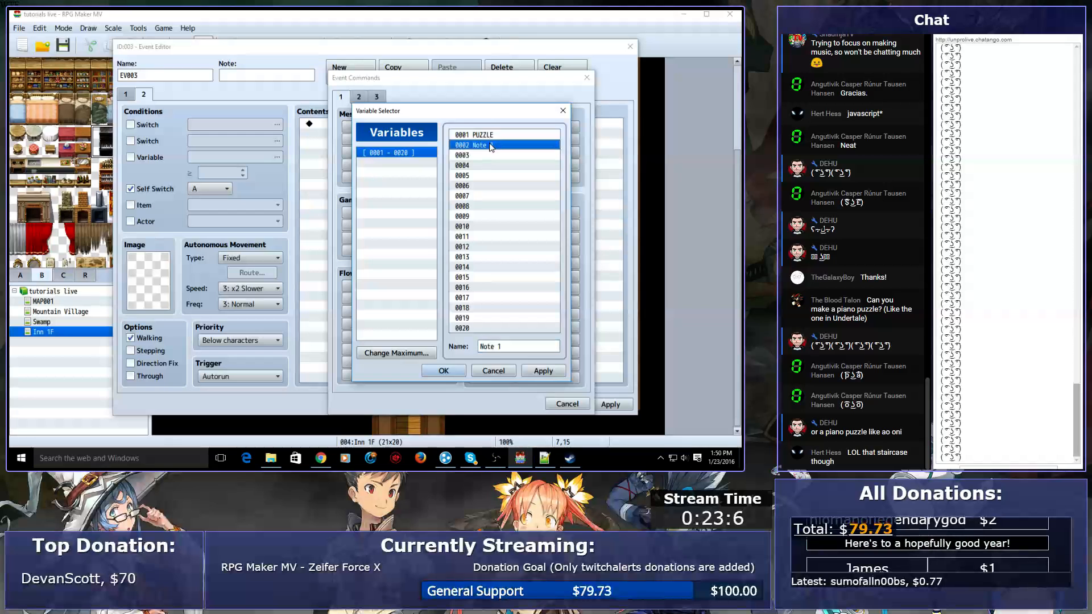
key(ctrl+c)
key(Down)
key(ctrl+v)
key(Down)
key(ctrl+v)
key(Down)
key(ctrl+v)
key(Down)
key(ctrl+v)
key(Down)
key(ctrl+v)
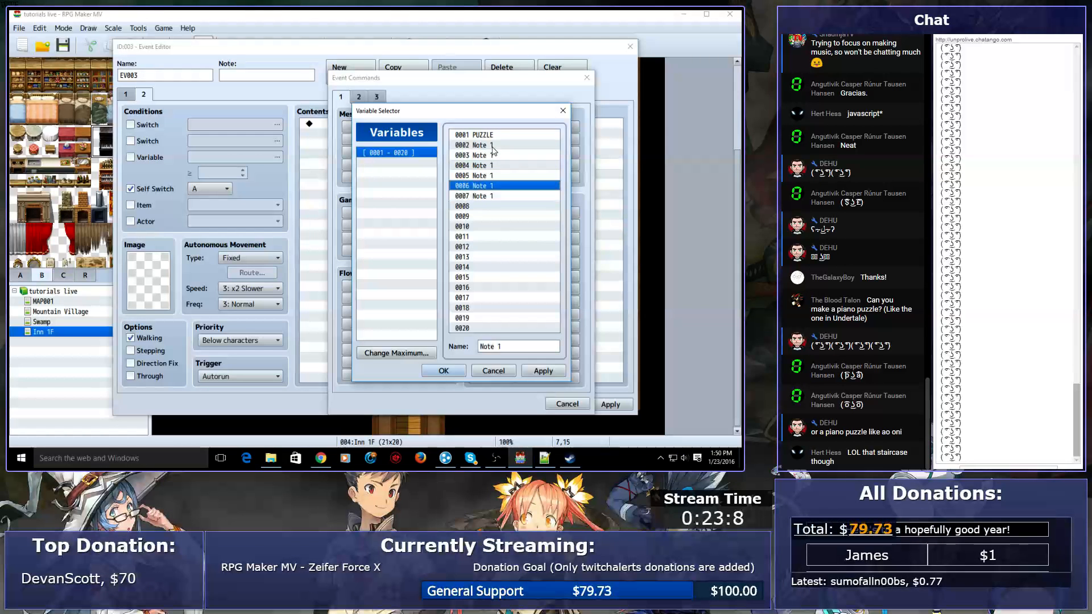
- Rename variable 0003 to Note 2 and variable 0004 to Note 3
key(Up)
key(Up)
key(Up)
key(Up)
click(513, 347)
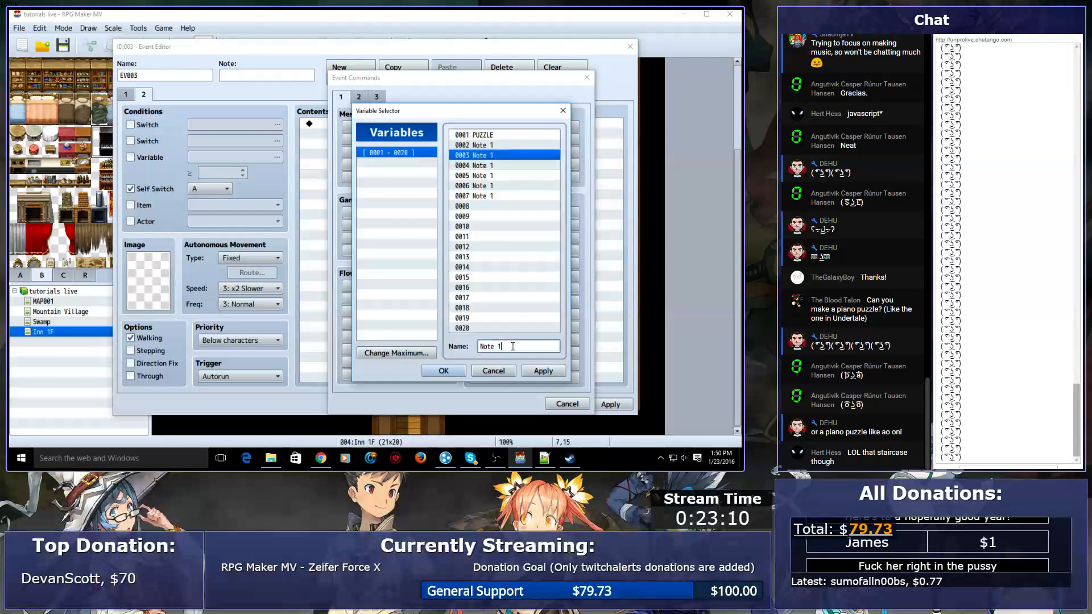
click(490, 165)
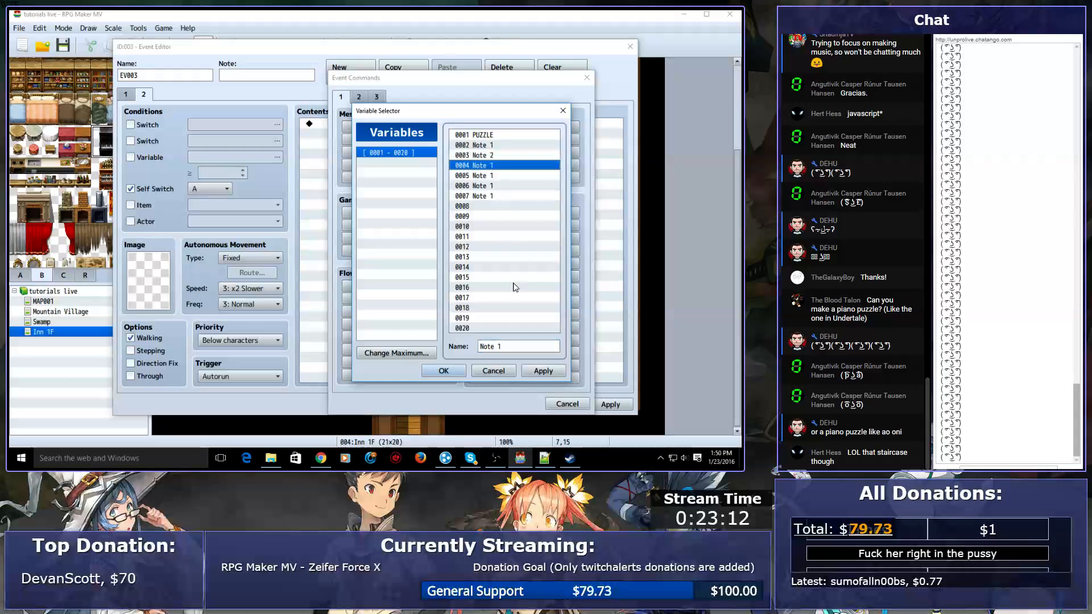
click(522, 346)
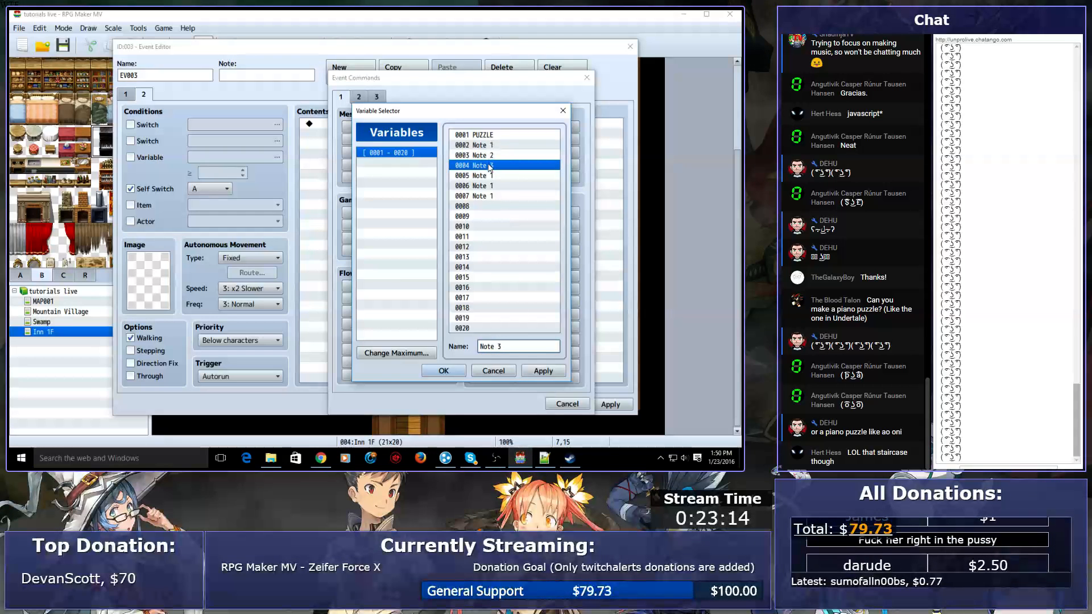
- Rename variable 0005 to Note 4 and variable 0006 to Note 5
click(492, 186)
click(528, 346)
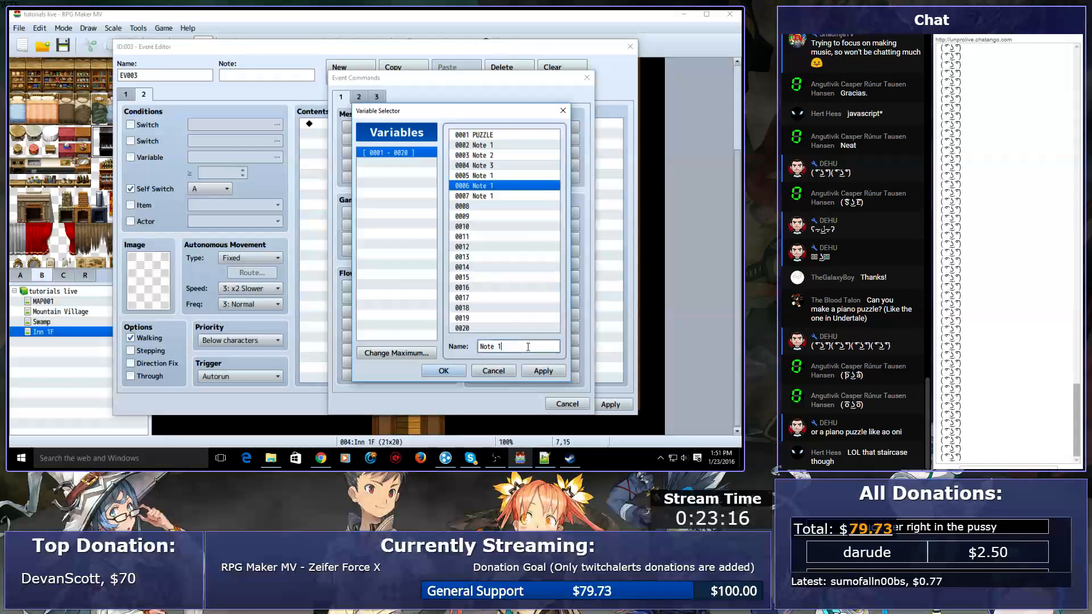
click(488, 176)
click(520, 345)
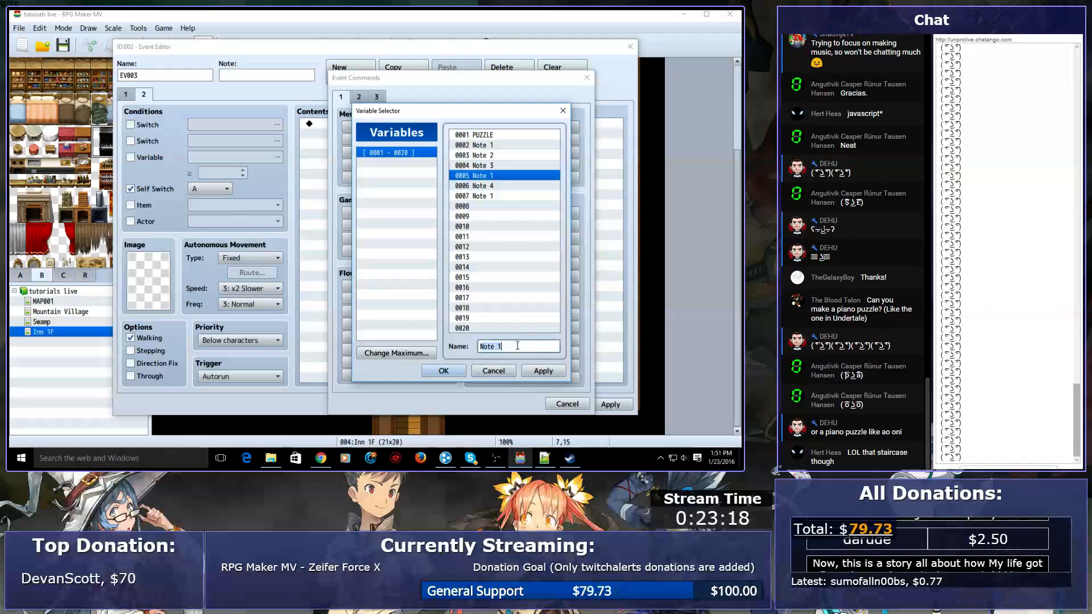
click(481, 186)
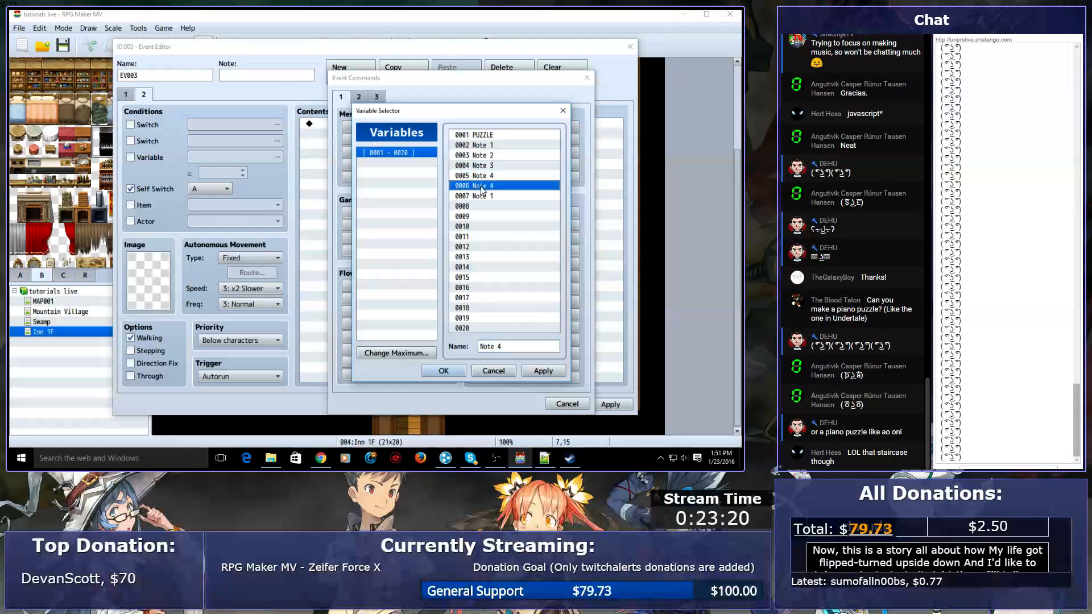
key(BackSpace)
text(5)
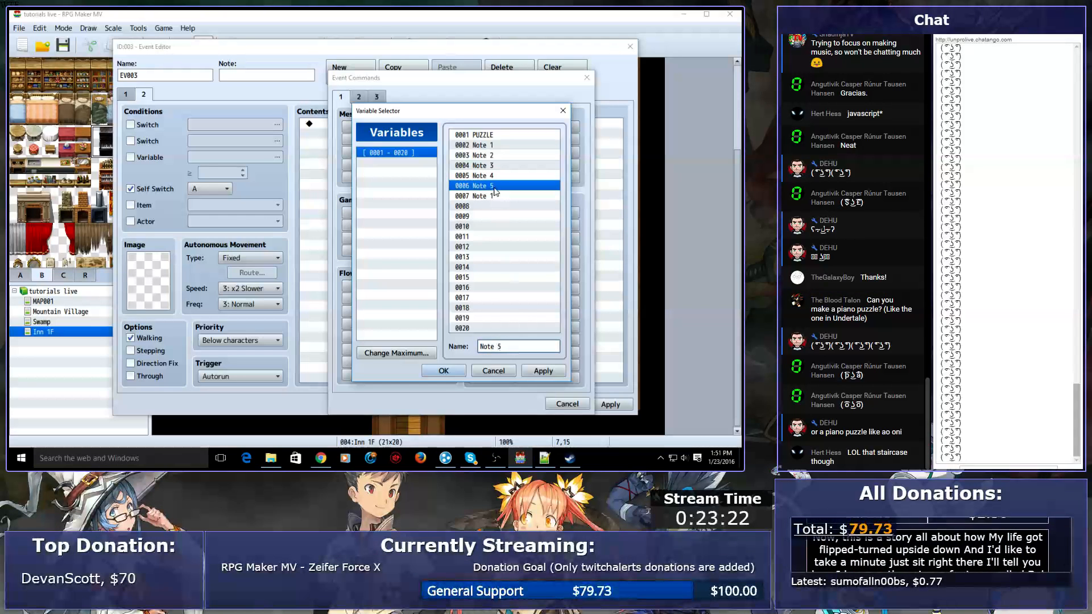
- Rename variable 0007 to Note 6 and insert the one-digit Input Number command that stores into it
click(501, 196)
click(506, 348)
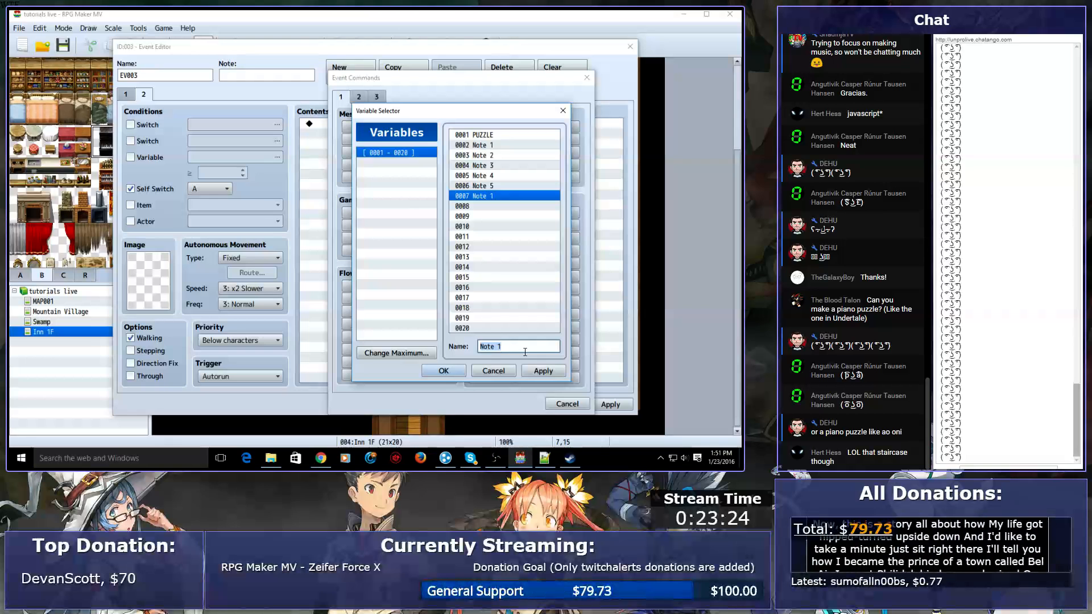
key(Return)
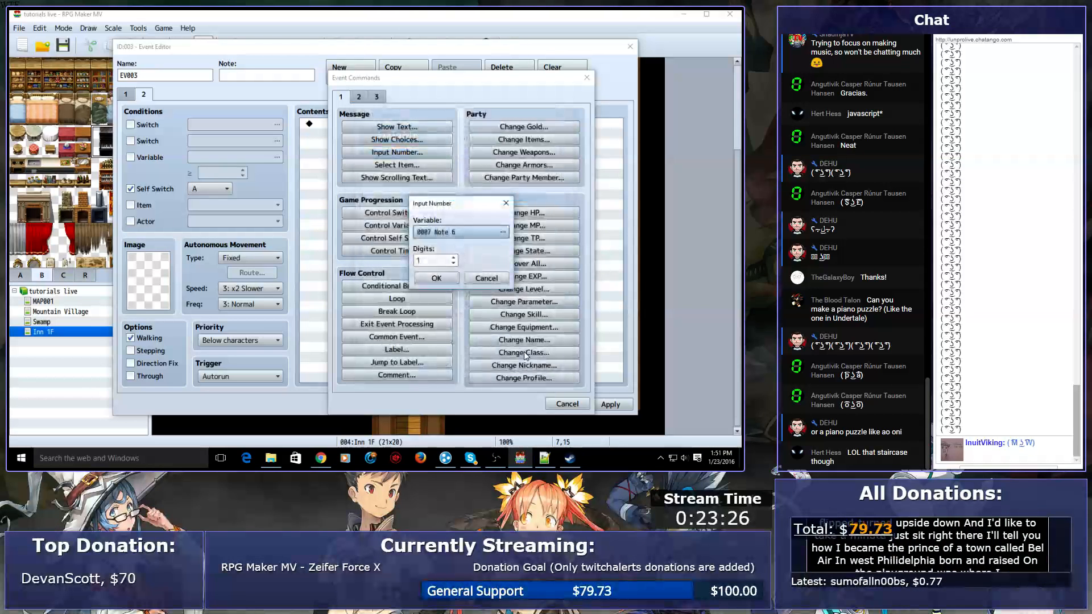
click(435, 277)
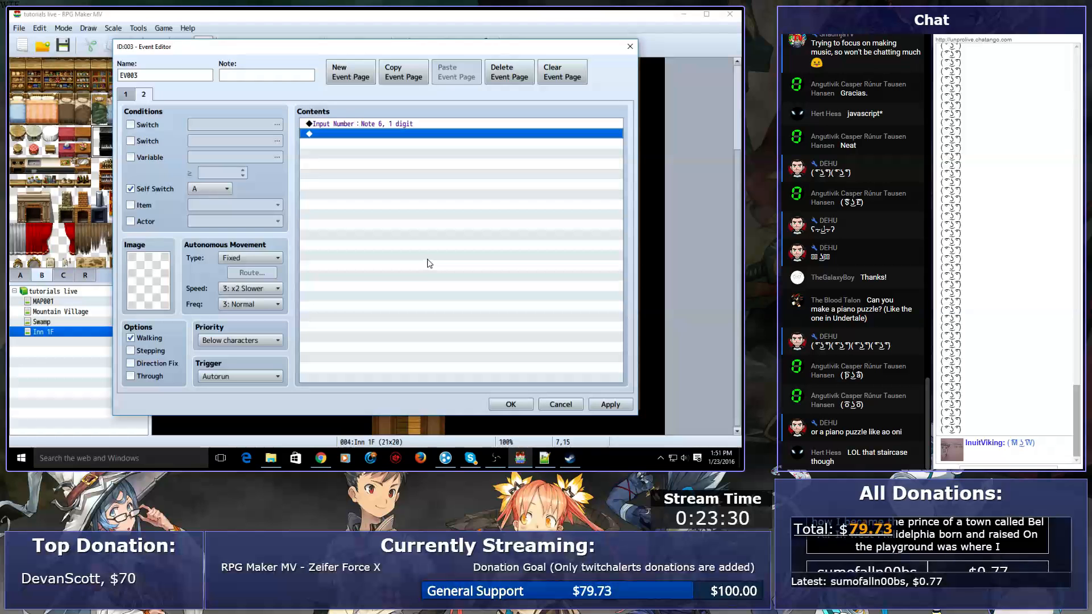
- Duplicate the Input Number command on the second line and assign the copy to variable Note 2
double_click(415, 179)
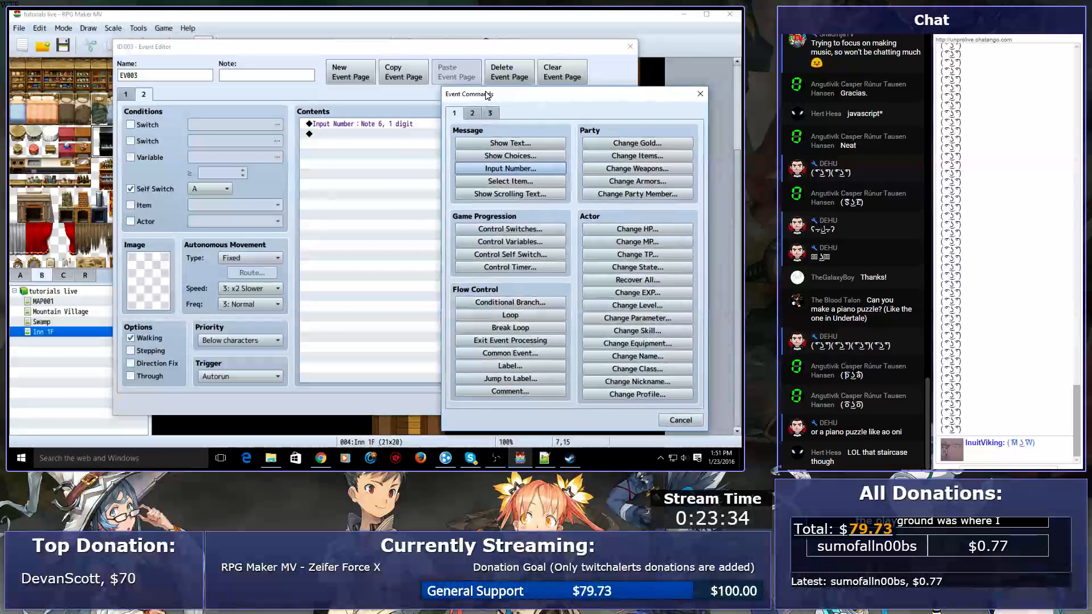
key(Escape)
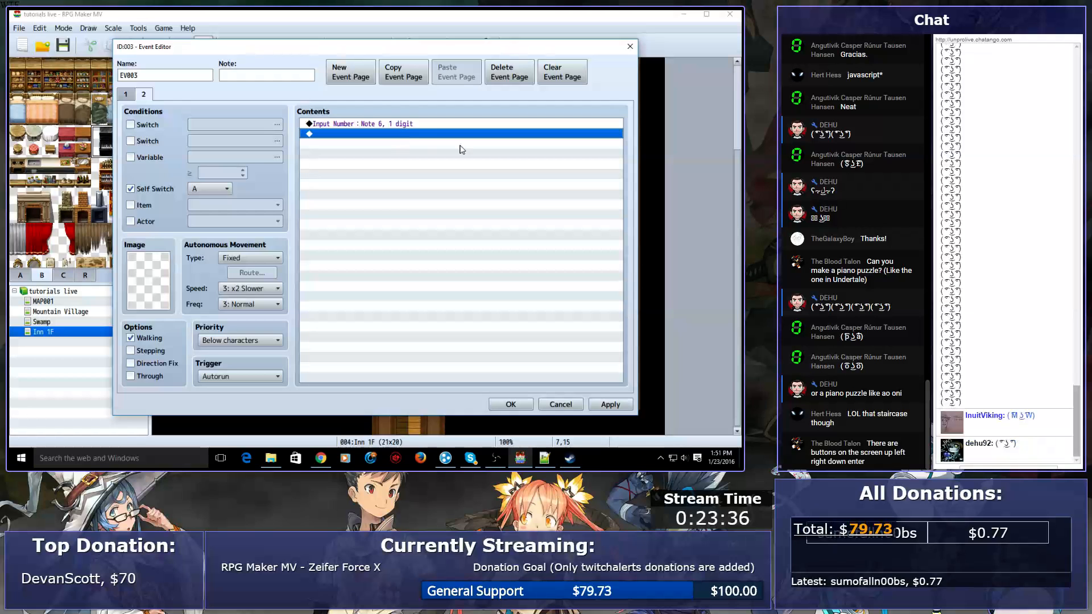
key(ctrl+v)
key(Return)
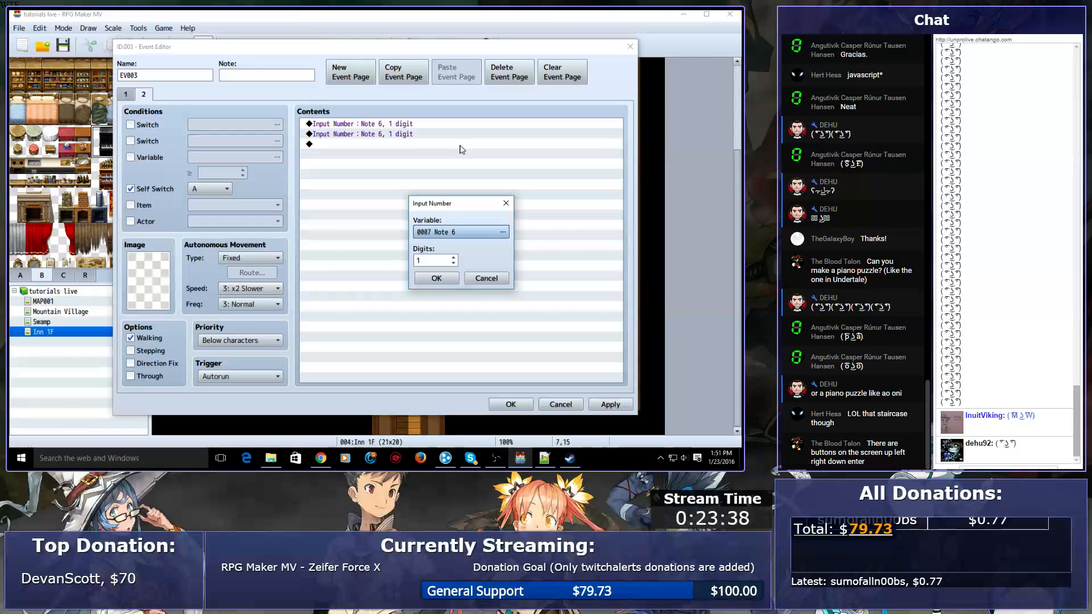
click(502, 231)
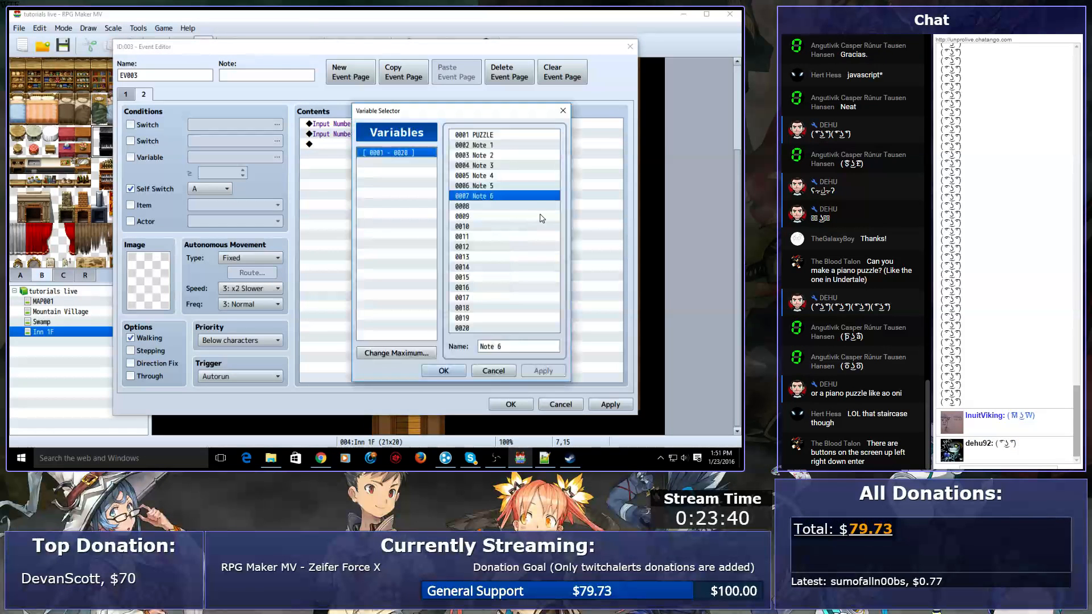
double_click(495, 145)
click(437, 282)
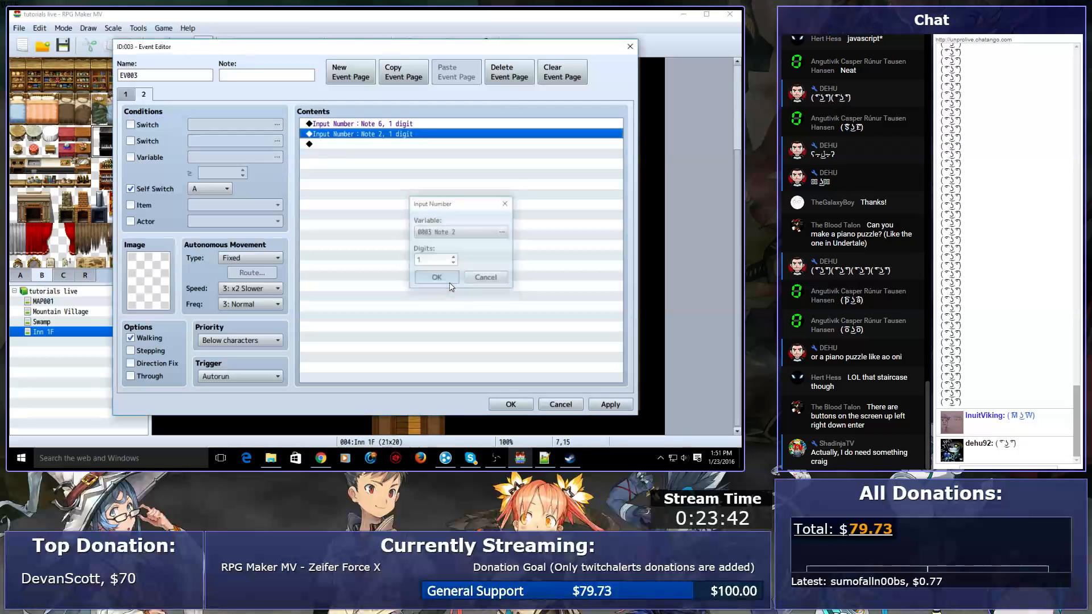
- Change the first Input Number command's variable to 0002 Note 1
double_click(412, 123)
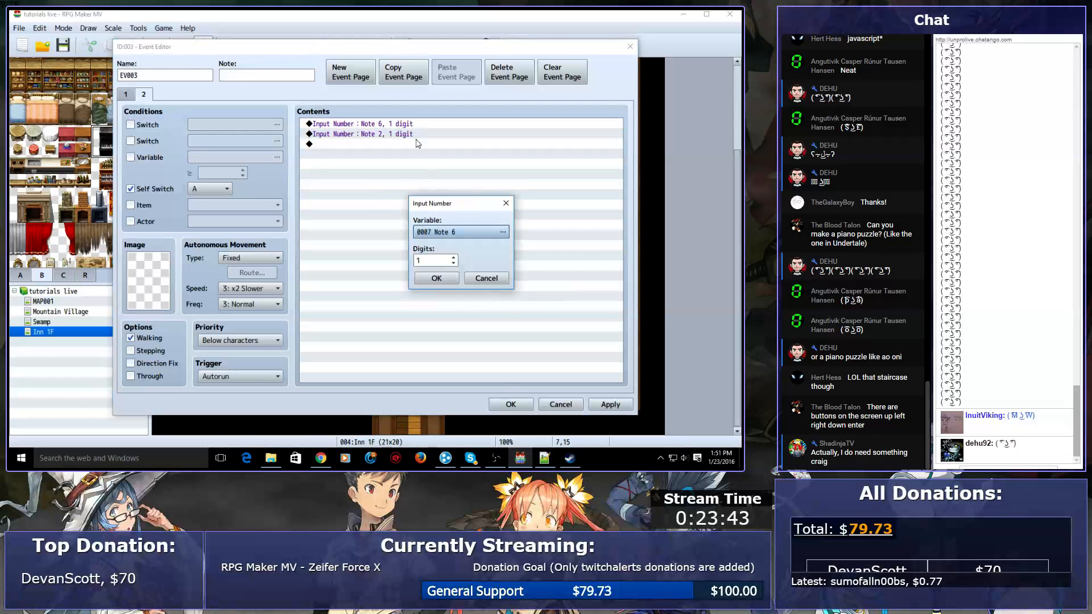
click(455, 231)
double_click(489, 136)
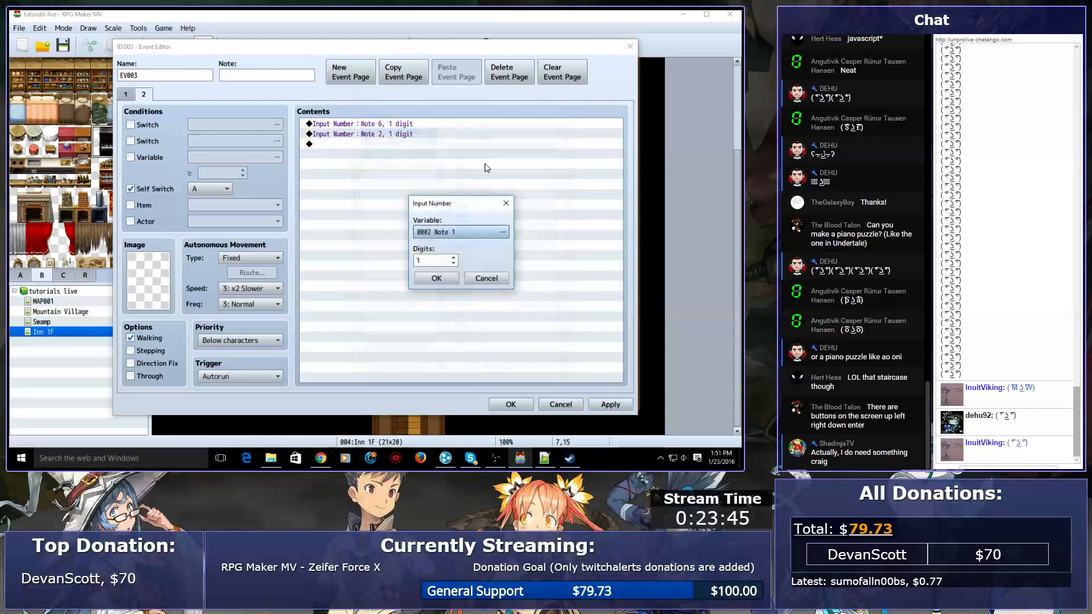
click(436, 278)
- Paste a copy of the Note 2 Input Number command below it and assign the copy to 0004 Note 3
click(391, 135)
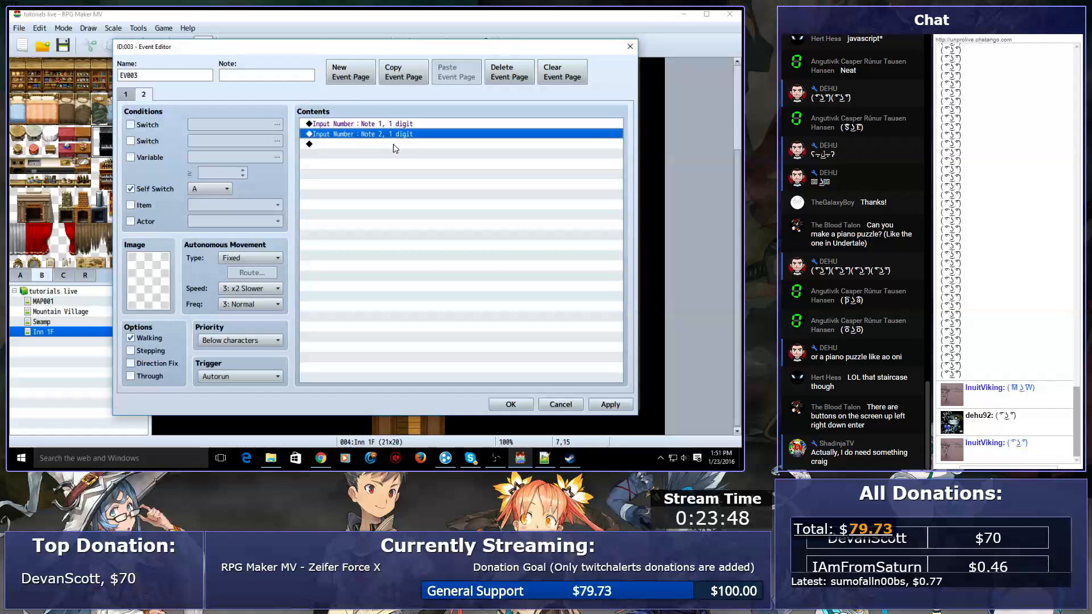
click(395, 145)
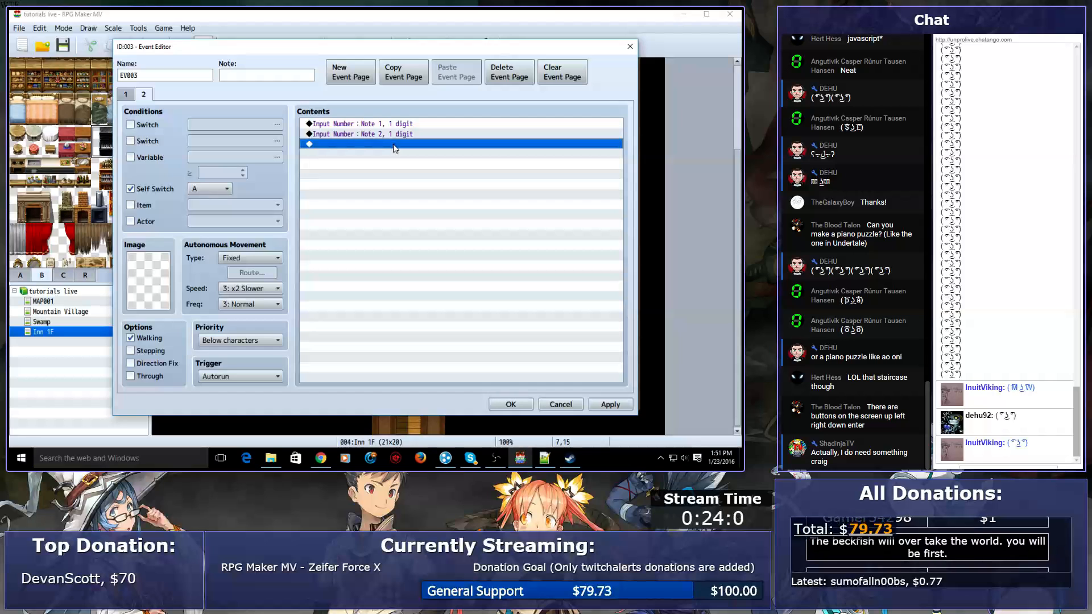
key(ctrl+v)
double_click(394, 145)
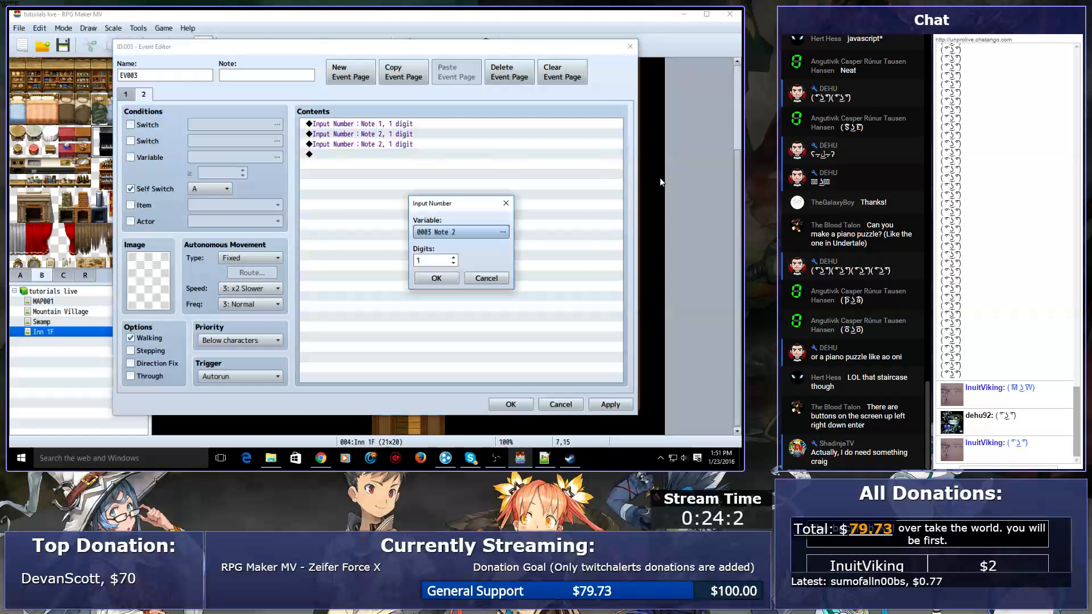
click(471, 235)
click(491, 167)
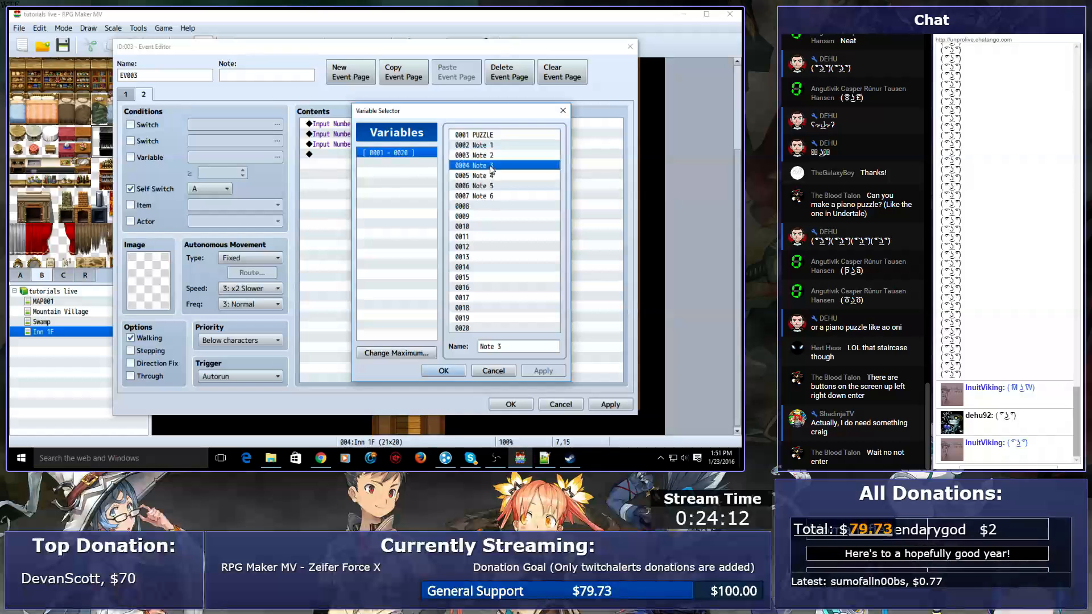
click(445, 369)
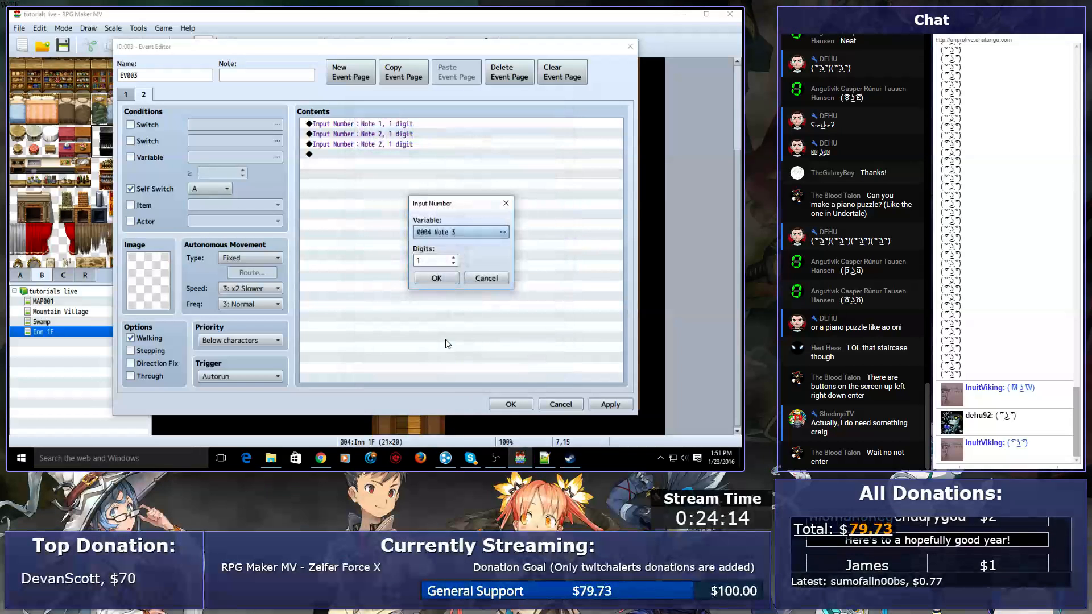
click(443, 280)
- Copy the Note 3 Input Number command to the next line and assign the copy to 0005 Note 4
click(384, 152)
click(377, 145)
key(ctrl+c)
click(378, 157)
key(ctrl+v)
double_click(373, 156)
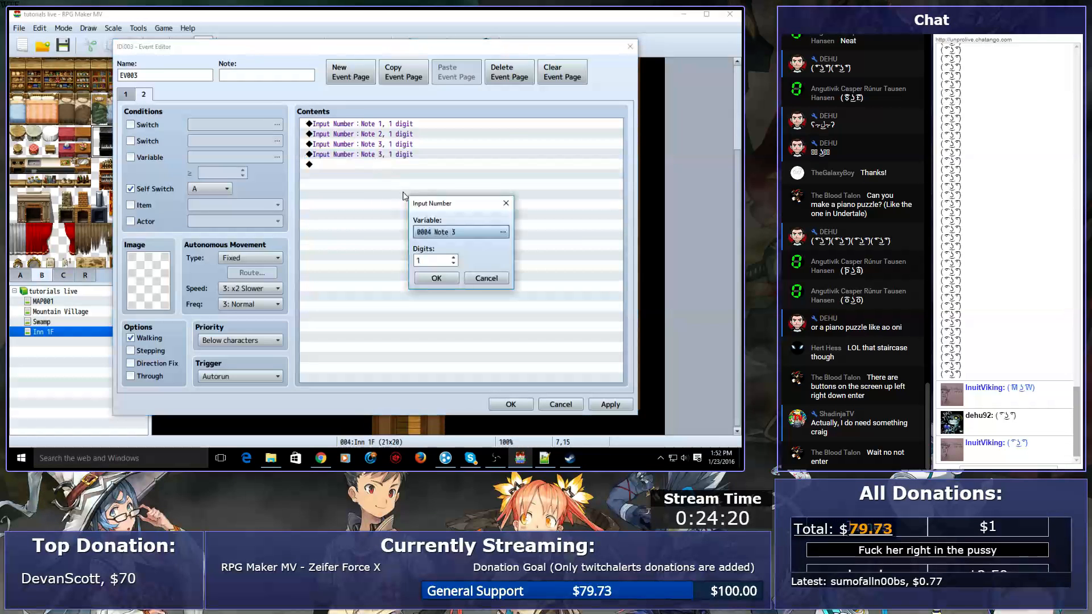
click(503, 232)
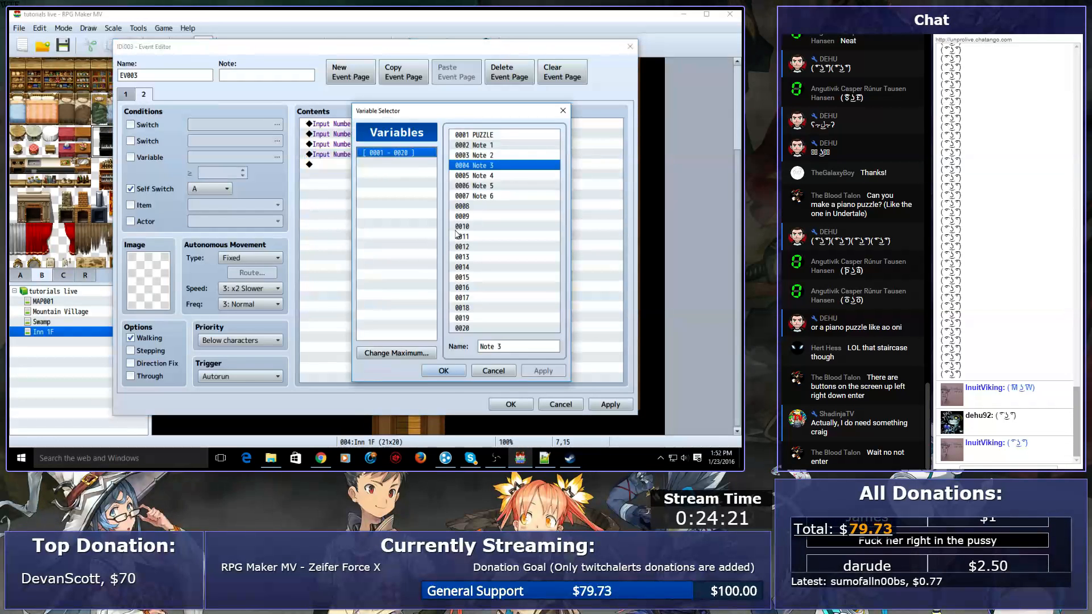
double_click(479, 174)
click(436, 278)
- Add another pasted Input Number command on the fifth line and assign it to 0006 Note 5
click(392, 165)
key(ctrl+v)
double_click(385, 165)
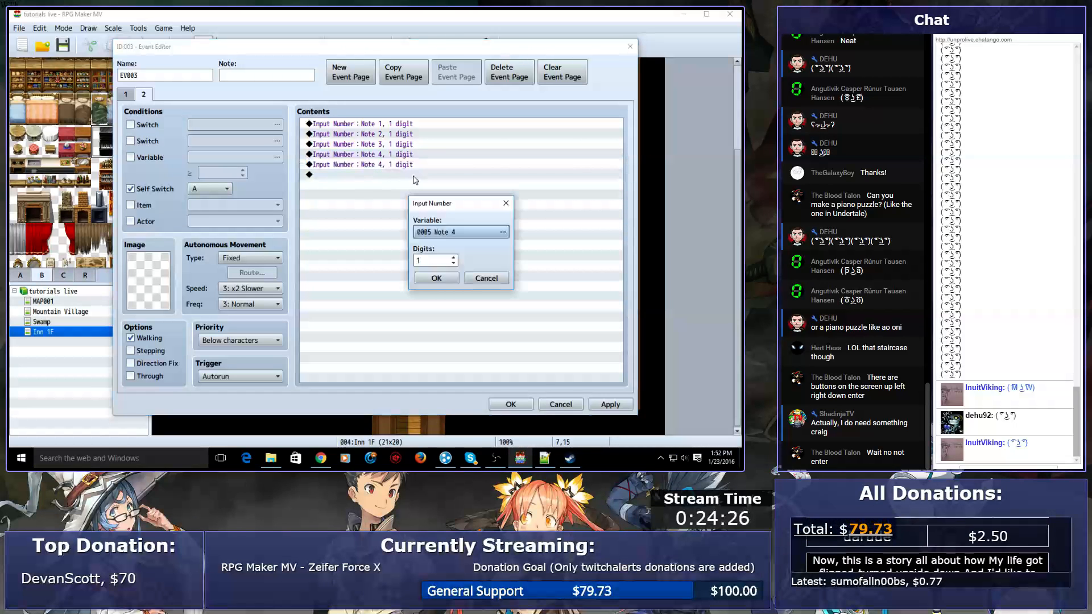
click(435, 234)
double_click(474, 187)
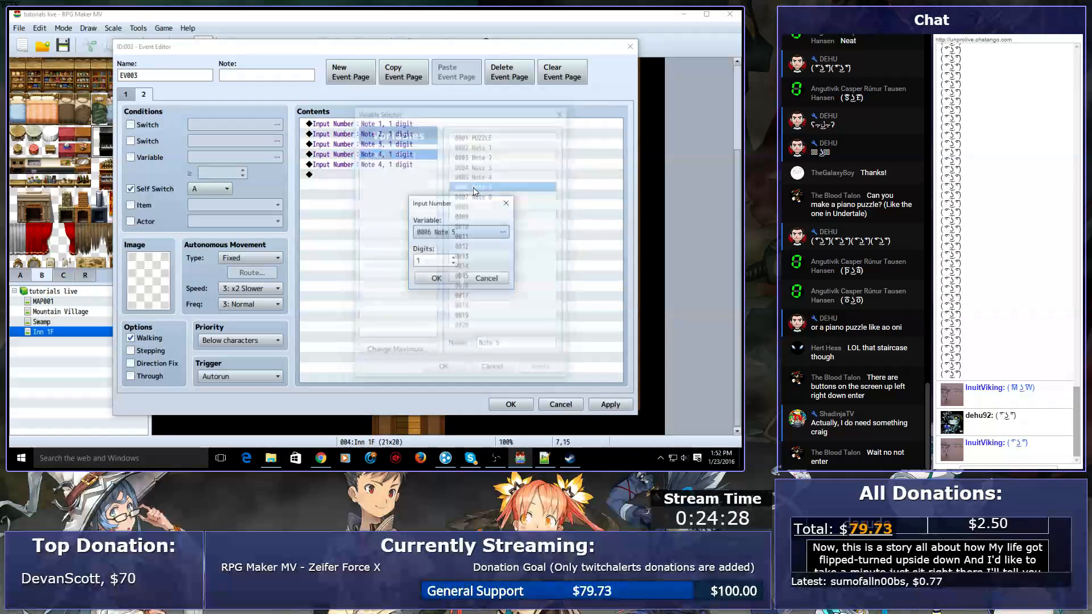
click(437, 278)
- Copy the Note 5 Input Number command to the sixth line and assign the copy to 0007 Note 6
key(ctrl+c)
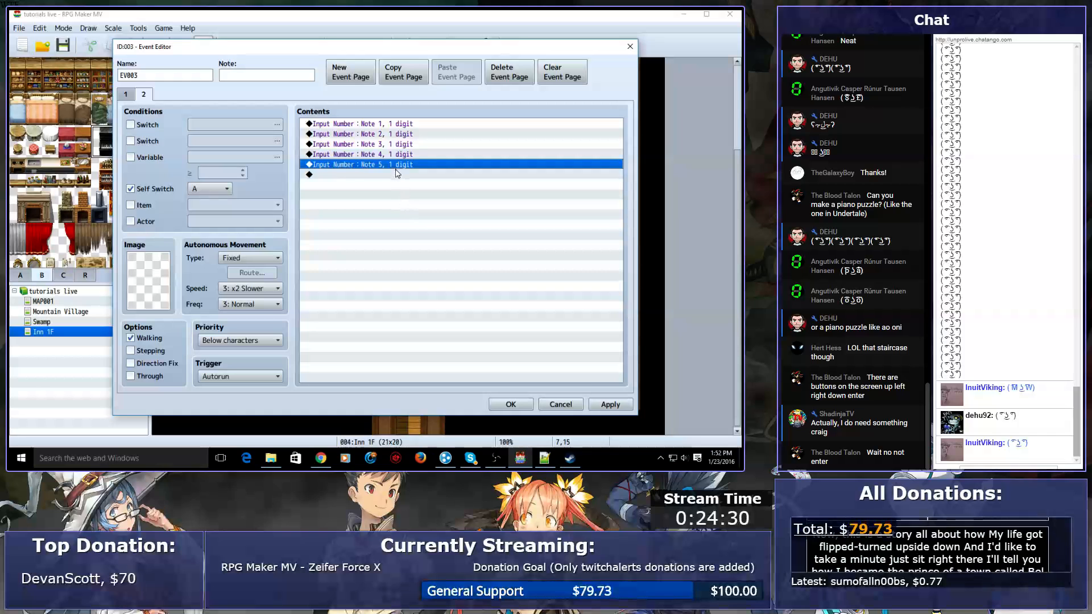
click(380, 174)
key(ctrl+v)
double_click(380, 174)
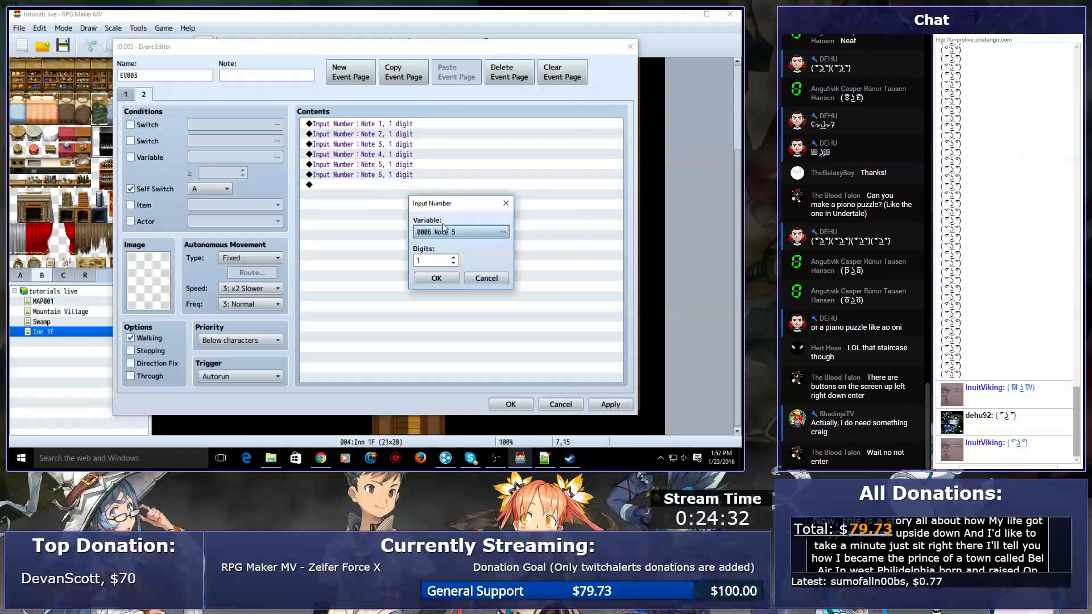
click(447, 230)
double_click(465, 197)
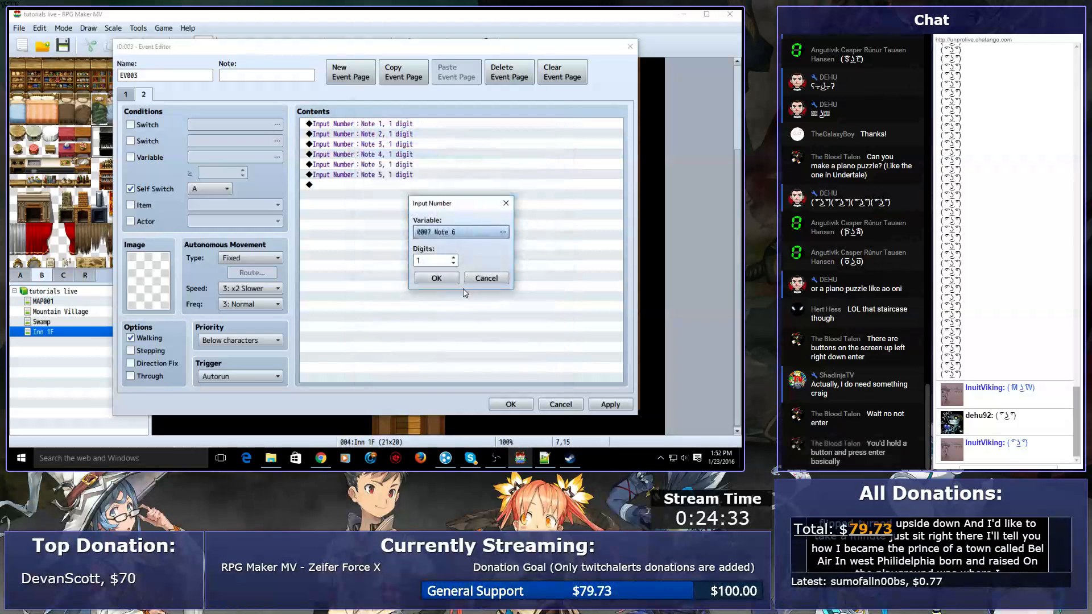
click(425, 278)
- Insert a Conditional Branch after the Input Number commands that checks whether variable Note 1 equals the constant 1
key(Down)
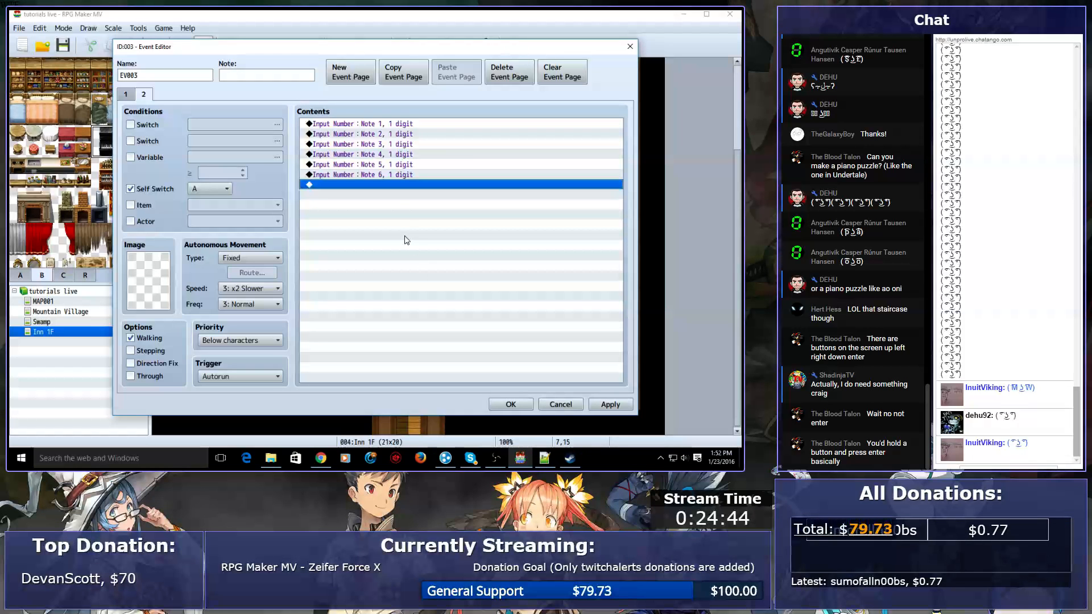
double_click(384, 219)
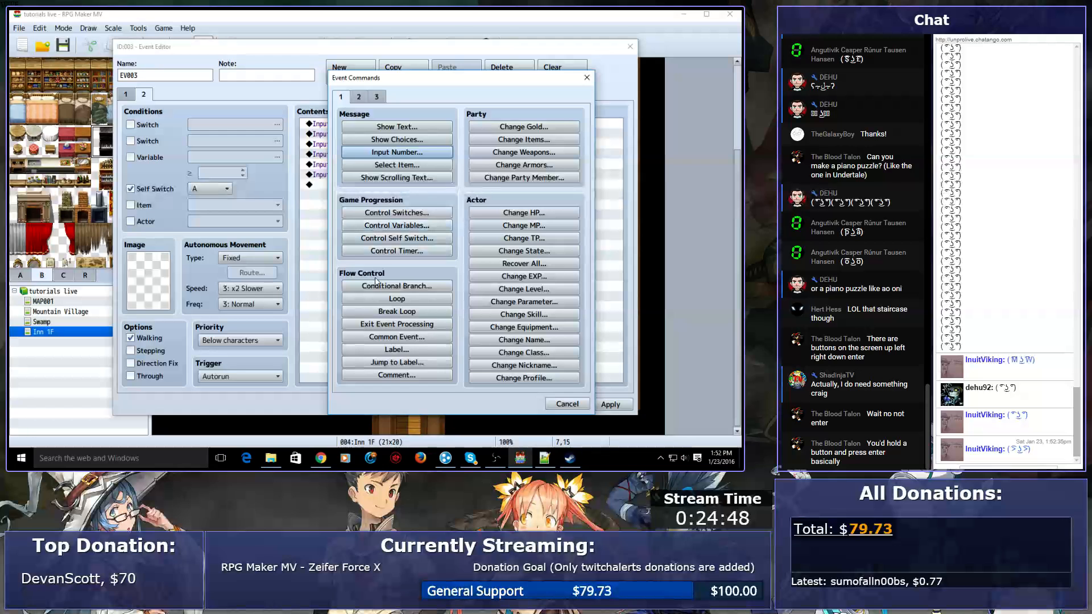
click(397, 286)
click(353, 200)
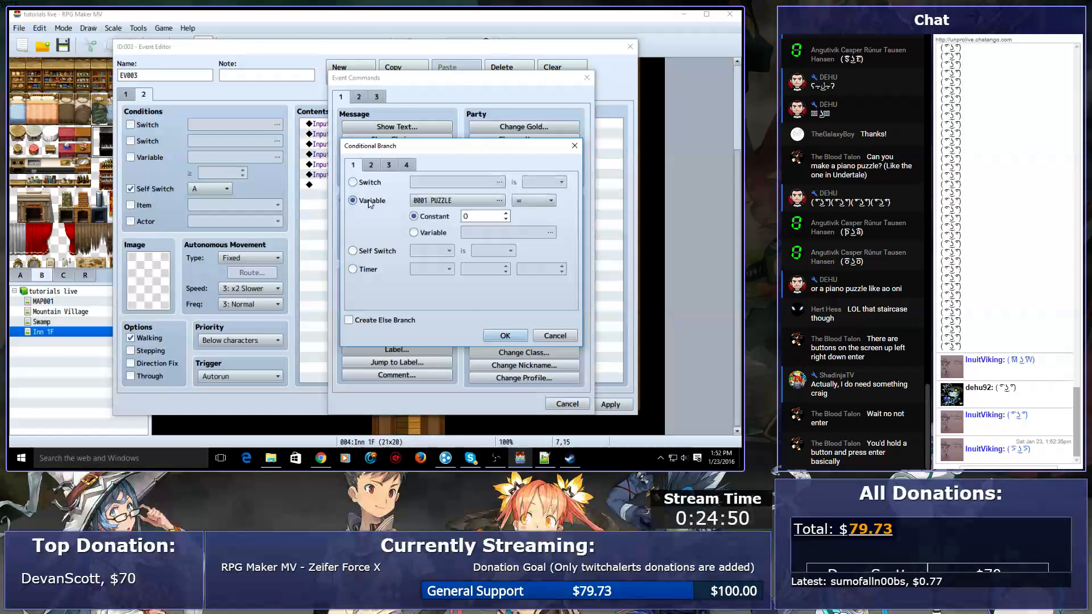
click(499, 200)
double_click(496, 144)
double_click(468, 218)
text(1)
click(504, 335)
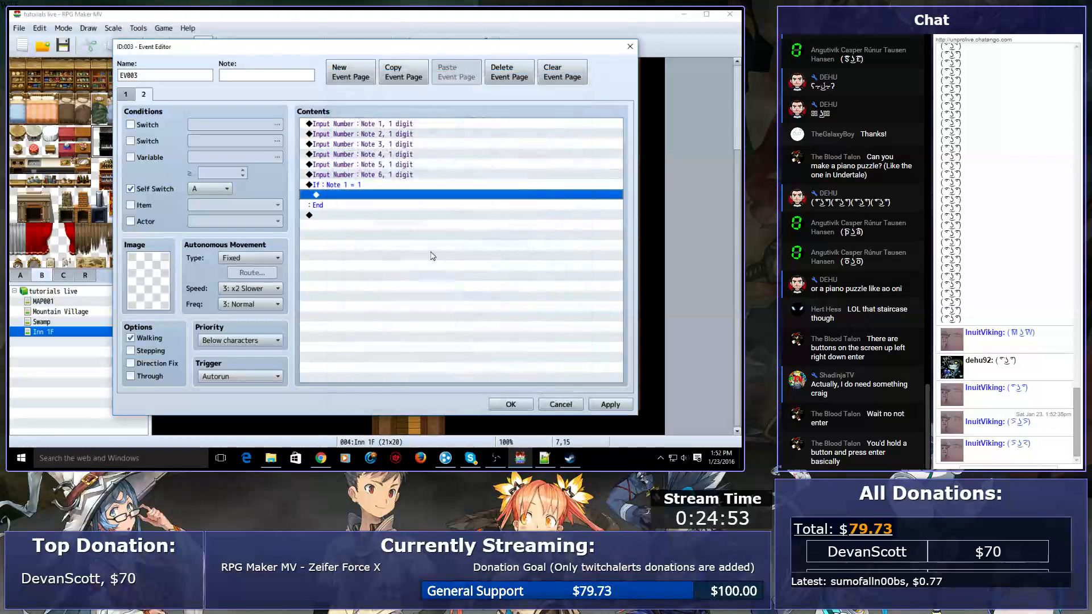
- Paste a copy of the Note 1 = 1 branch inside itself, keeping its condition settings
key(ctrl+v)
double_click(384, 197)
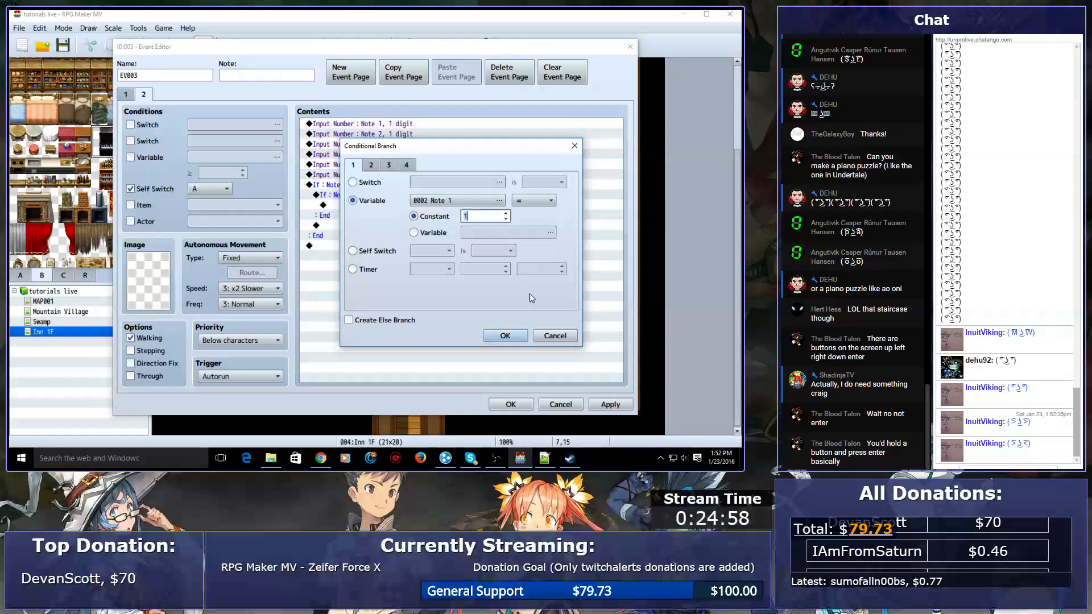
click(541, 335)
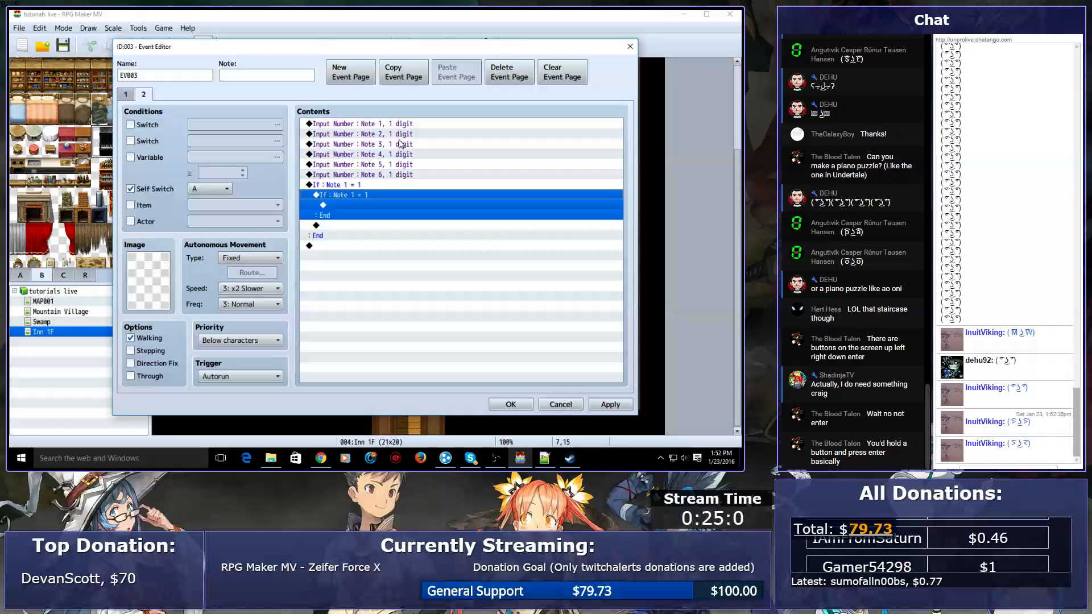
- Delete the Input Number commands for Note 2 through Note 6
click(400, 137)
key(Delete)
key(Delete)
key(Delete)
key(Delete)
key(Delete)
- Set the Note 1 Input Number command to 6 digits
double_click(400, 124)
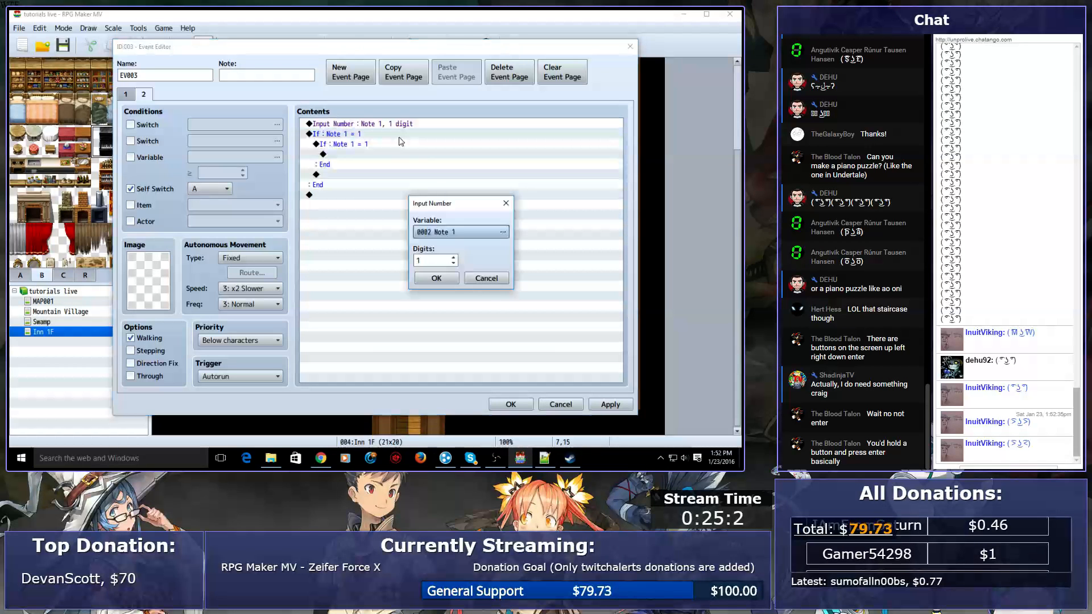
click(449, 231)
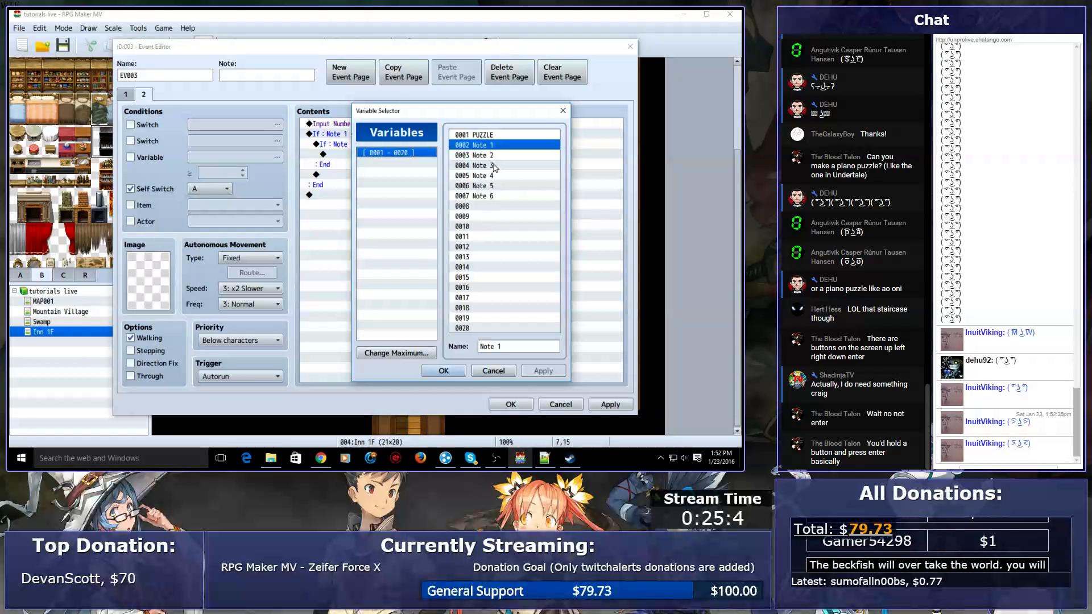
double_click(485, 145)
double_click(433, 261)
text(6)
key(Return)
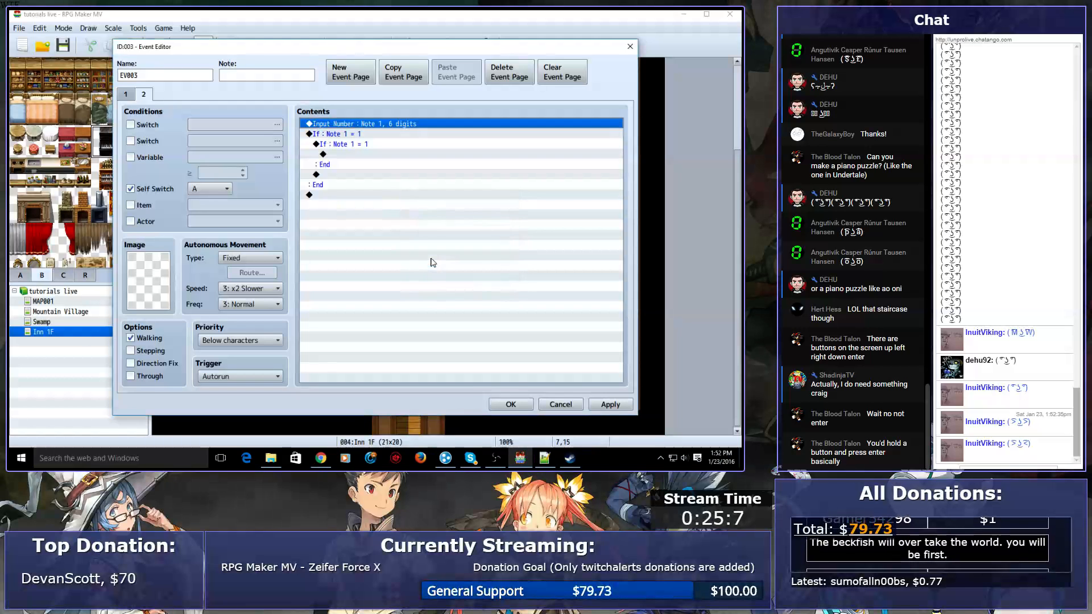
- Delete the nested Note 1 branch and set the remaining conditional branch to check Note 1 against the constant 143578
click(376, 145)
key(Delete)
key(Up)
key(space)
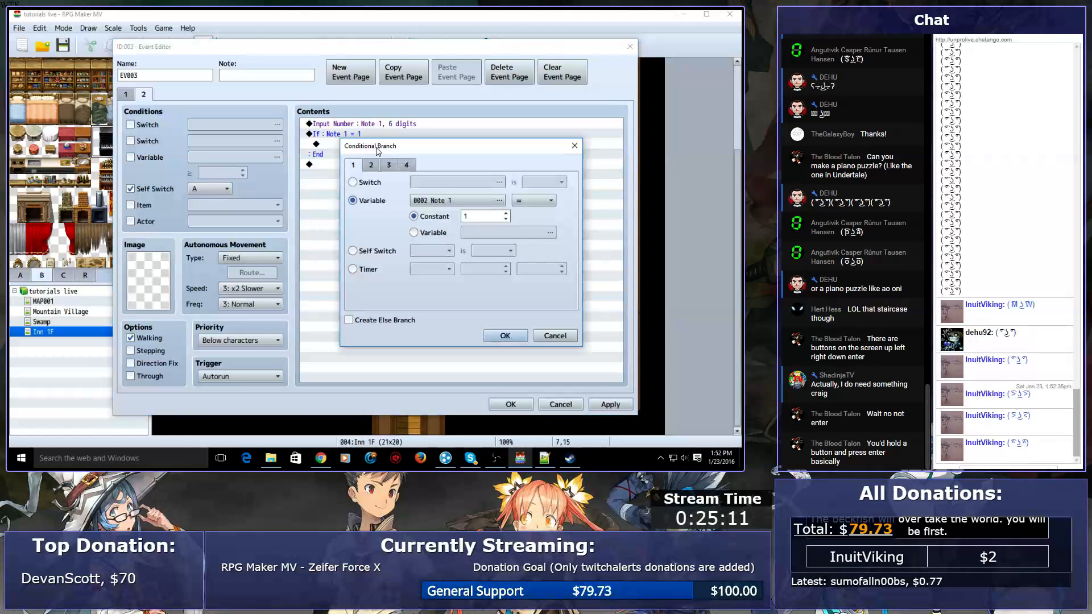
double_click(479, 218)
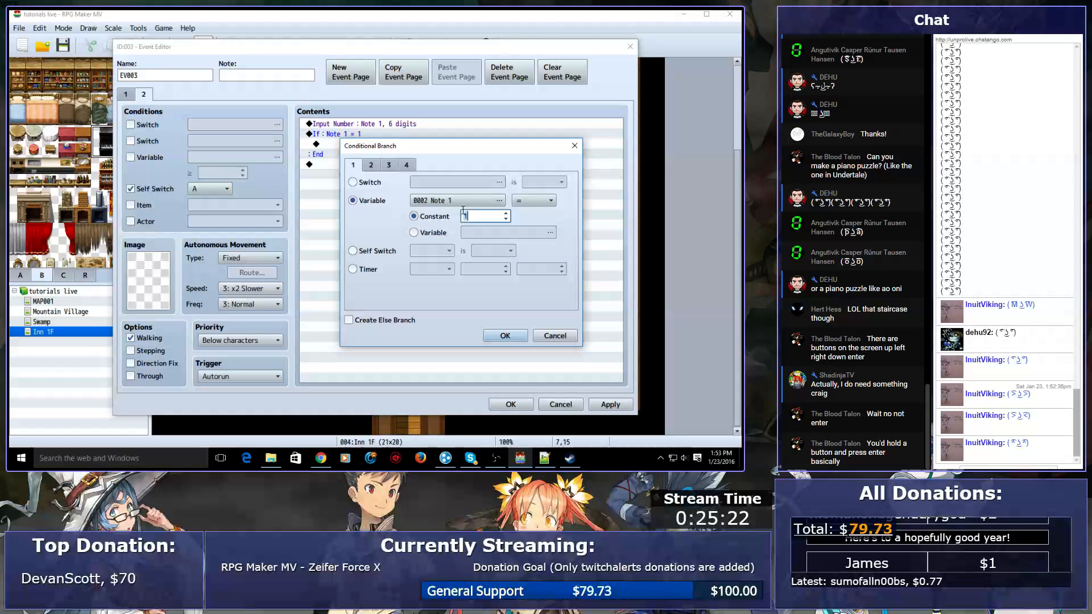
text(14)
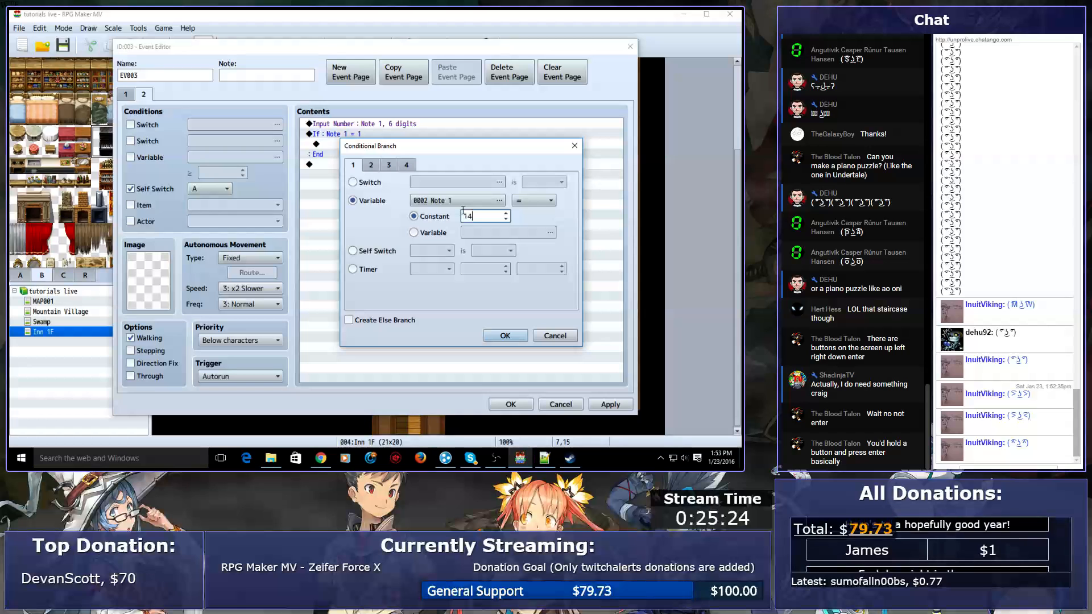
text(3578)
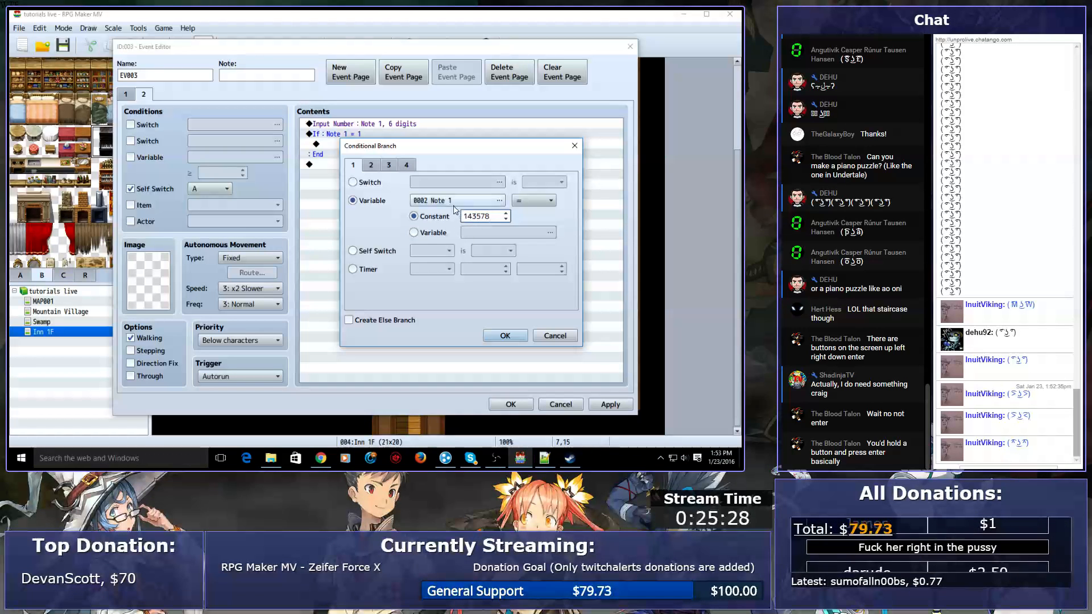
double_click(484, 219)
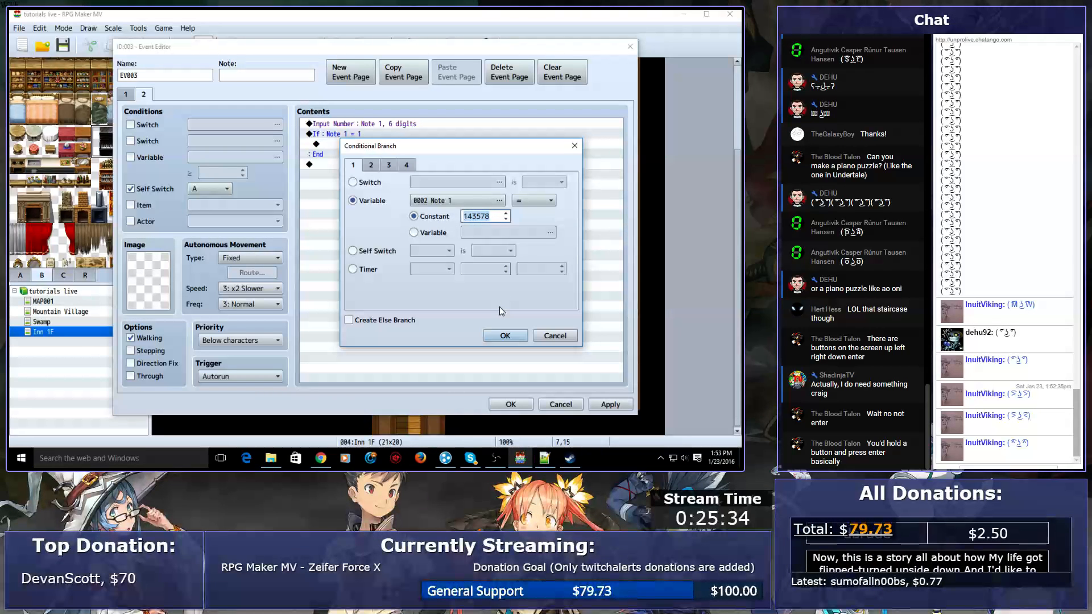
click(505, 335)
- Start inserting a new event command in the Note 1 branch, bringing up the movement, screen and audio commands
click(424, 144)
double_click(427, 152)
click(359, 97)
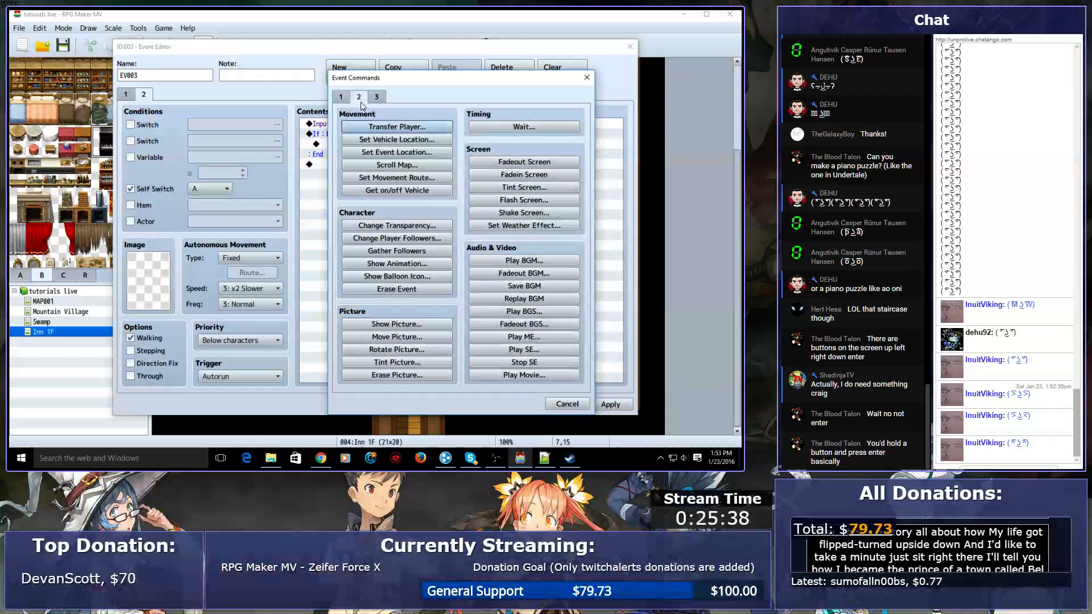
- Start a Play SE command in EV003's conditional branch and select the Book1 sound effect
click(524, 349)
click(417, 207)
click(436, 267)
scroll(436, 267, down, 2)
click(436, 268)
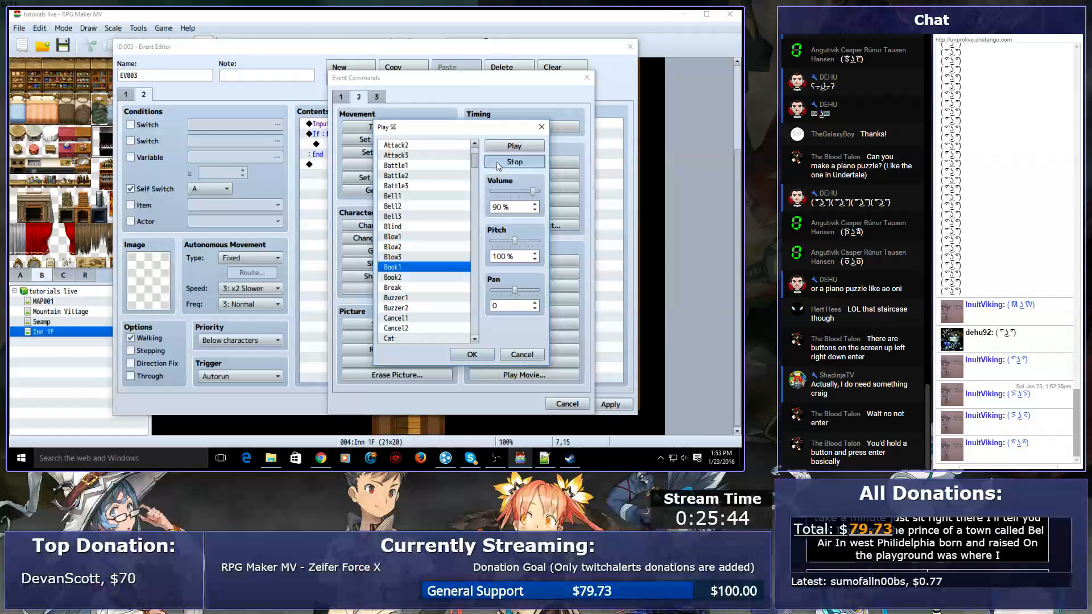
- Launch FL Studio from the Windows search
key(super)
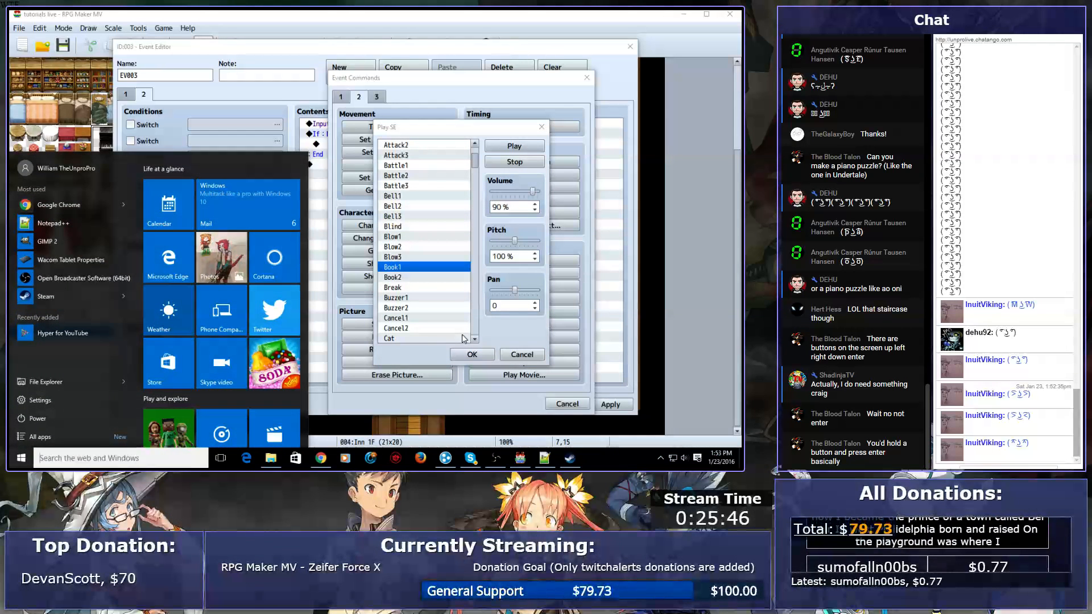
text(fl)
key(Return)
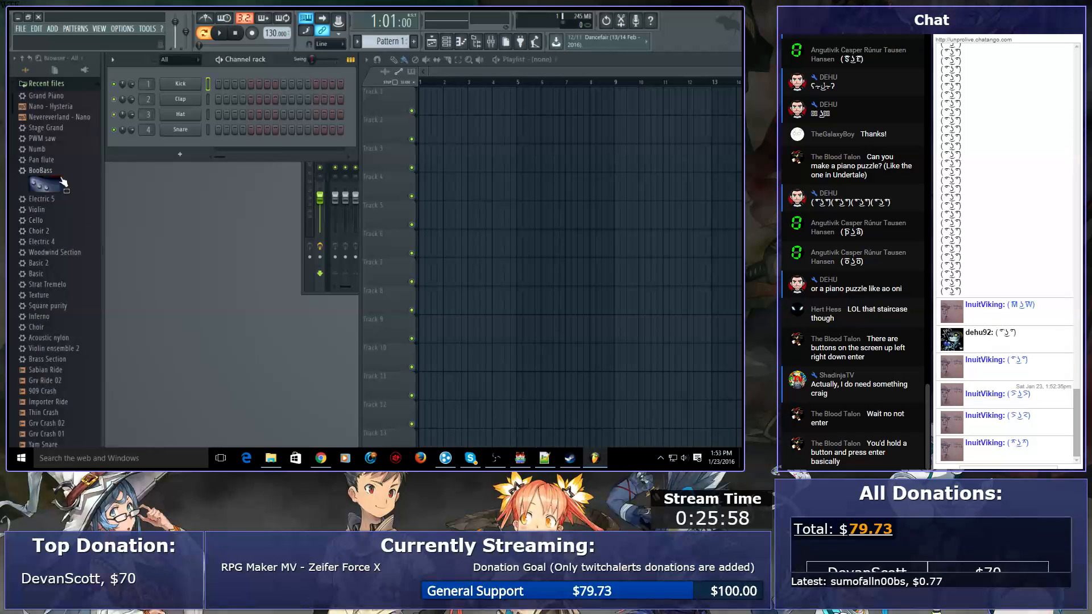
- Add a Grand Piano channel to the channel rack from the recent files and open its piano roll
drag(52, 95, 175, 159)
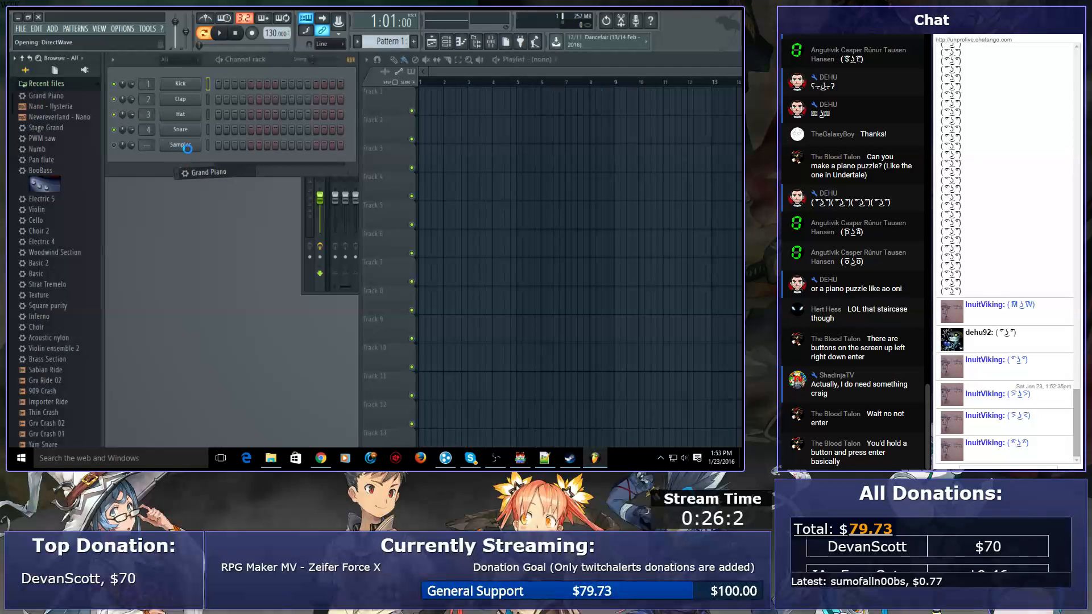
click(240, 67)
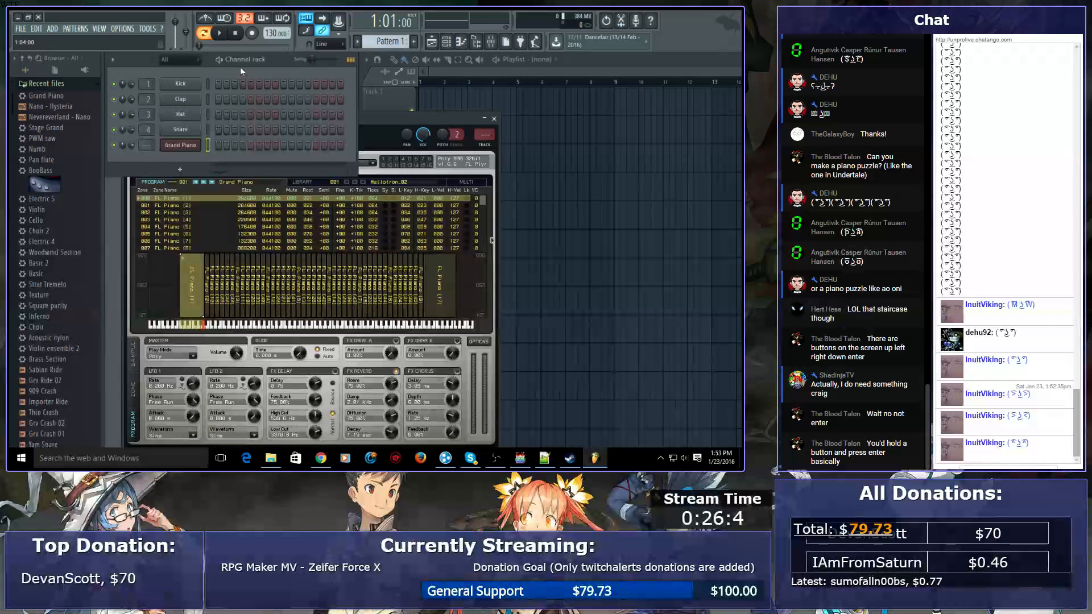
right_click(190, 148)
click(243, 145)
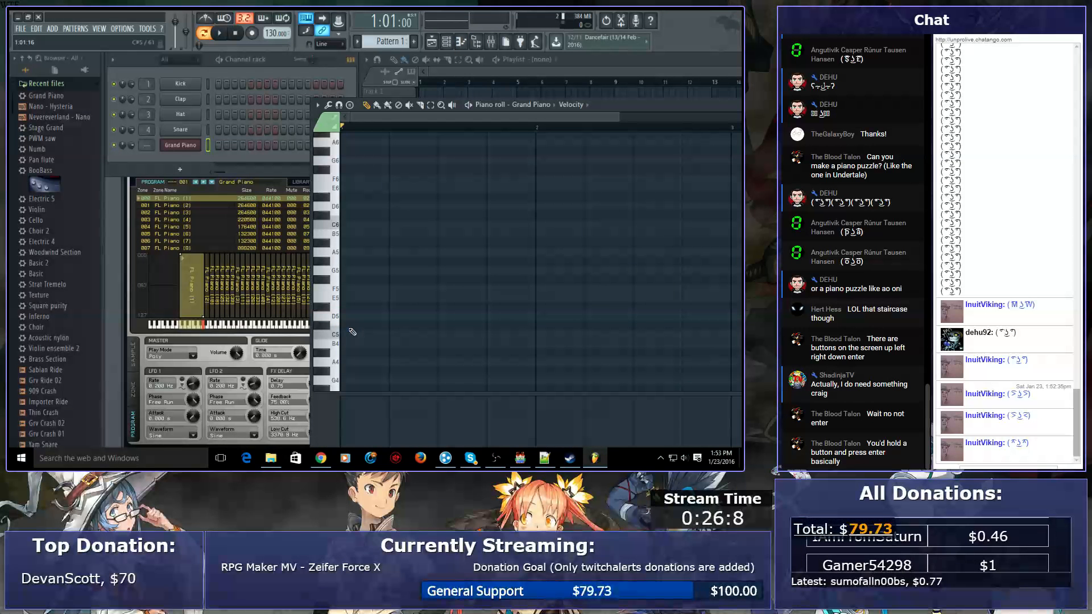
- Switch back to RPG Maker MV and cancel the open Play SE dialog
key(alt+Tab)
key(alt+Tab)
key(alt+Tab)
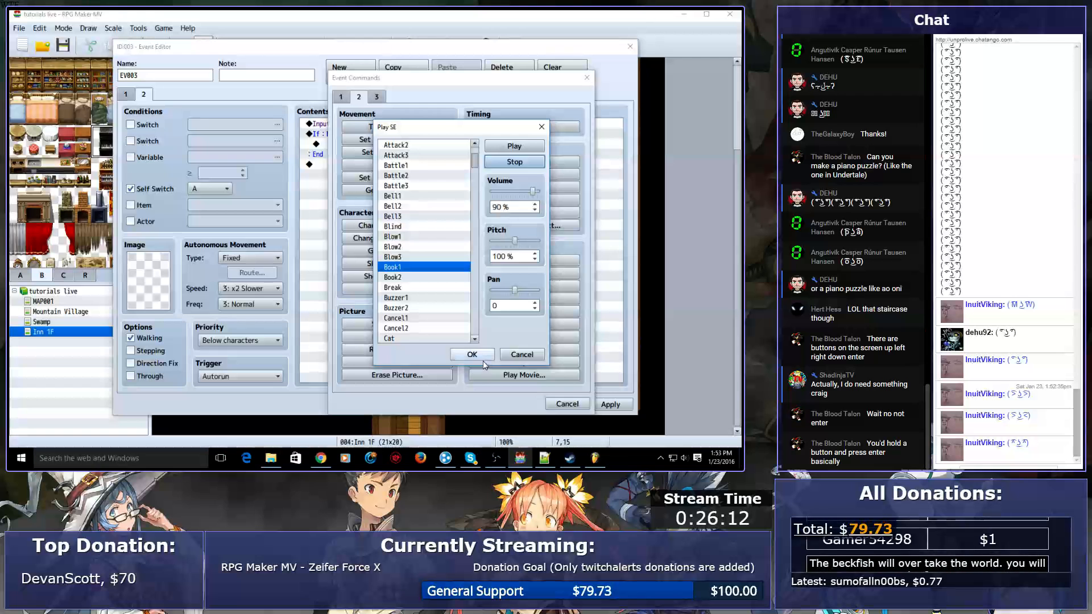
click(522, 355)
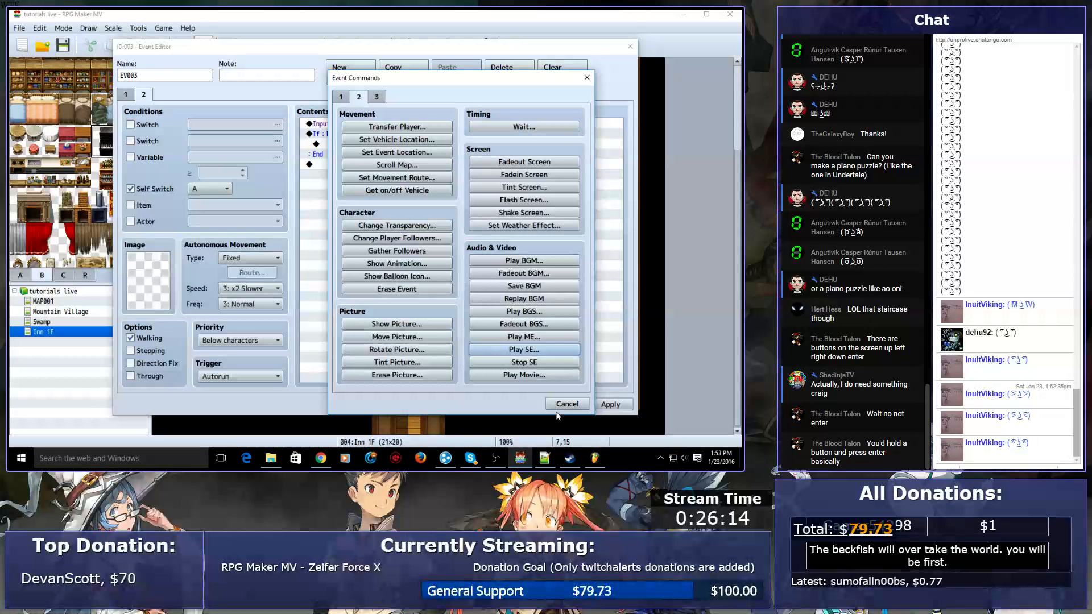
- Return to FL Studio, place a C5 note at the start of the Grand Piano piano roll and audition it
key(alt+Tab)
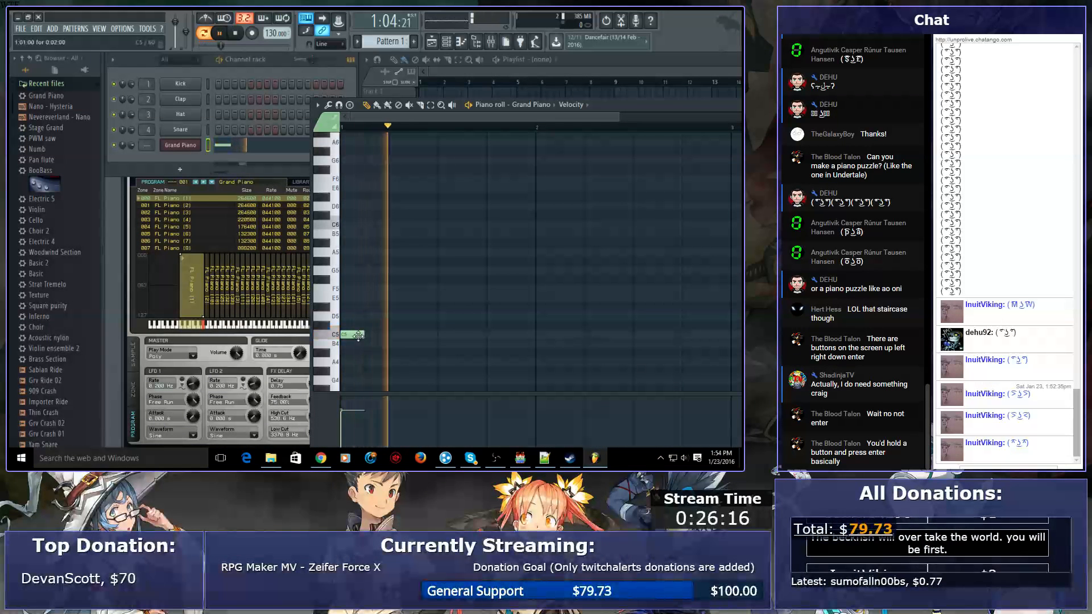
key(space)
- Start a wave file export and choose the audio/se folder of the tutorials live project in Documents/Games as its destination
click(21, 28)
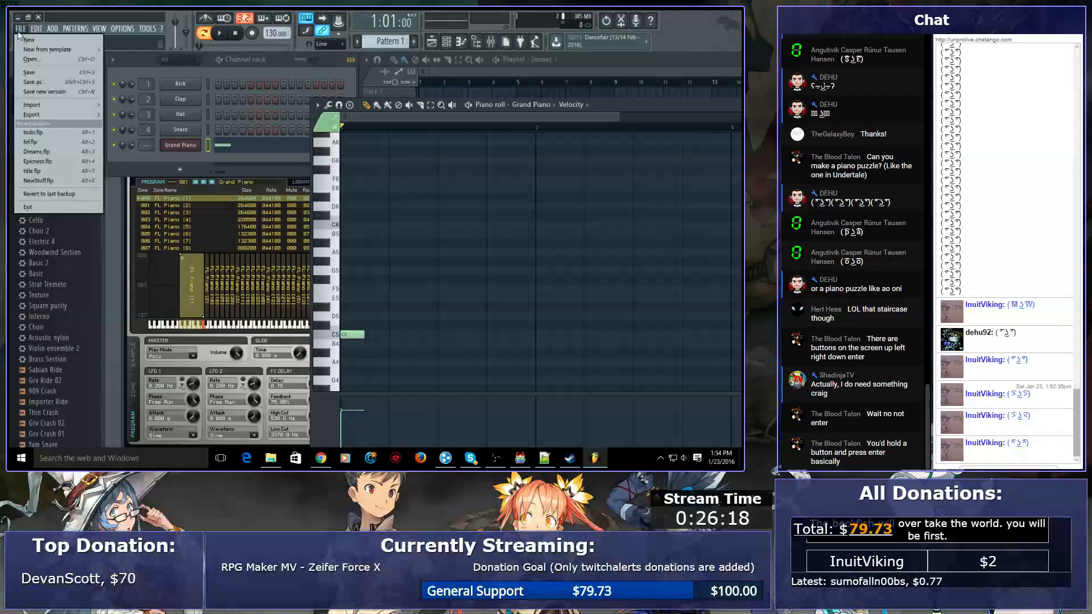
mouse_move(45, 110)
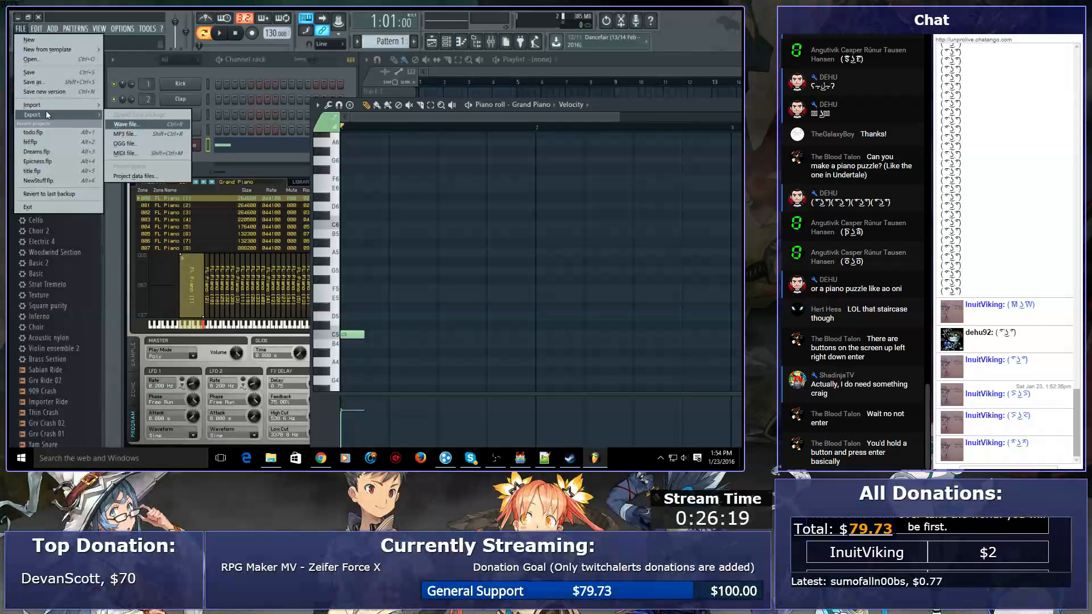
click(123, 125)
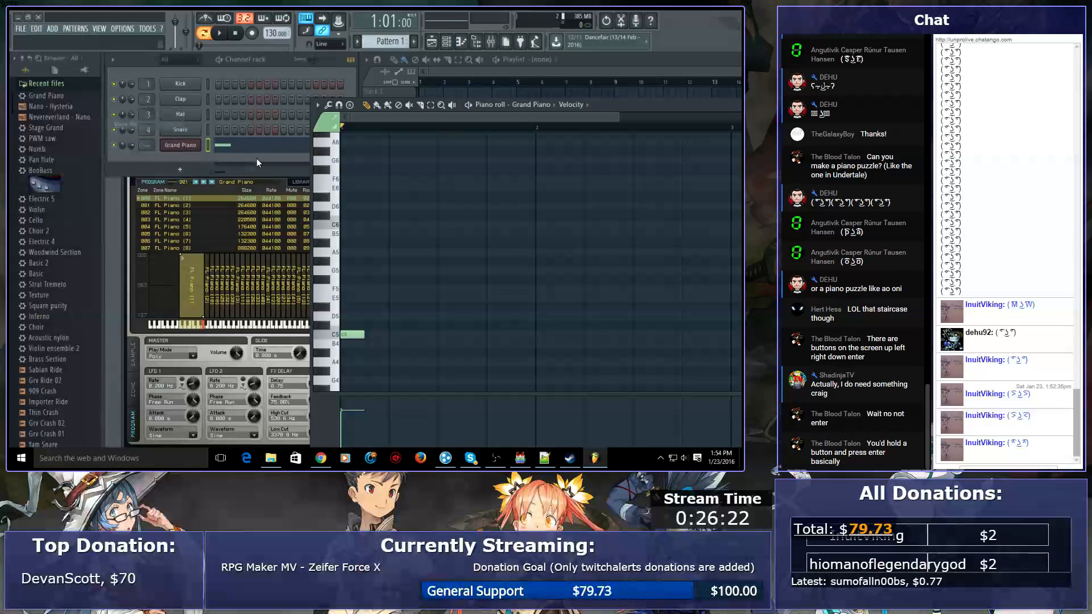
click(260, 192)
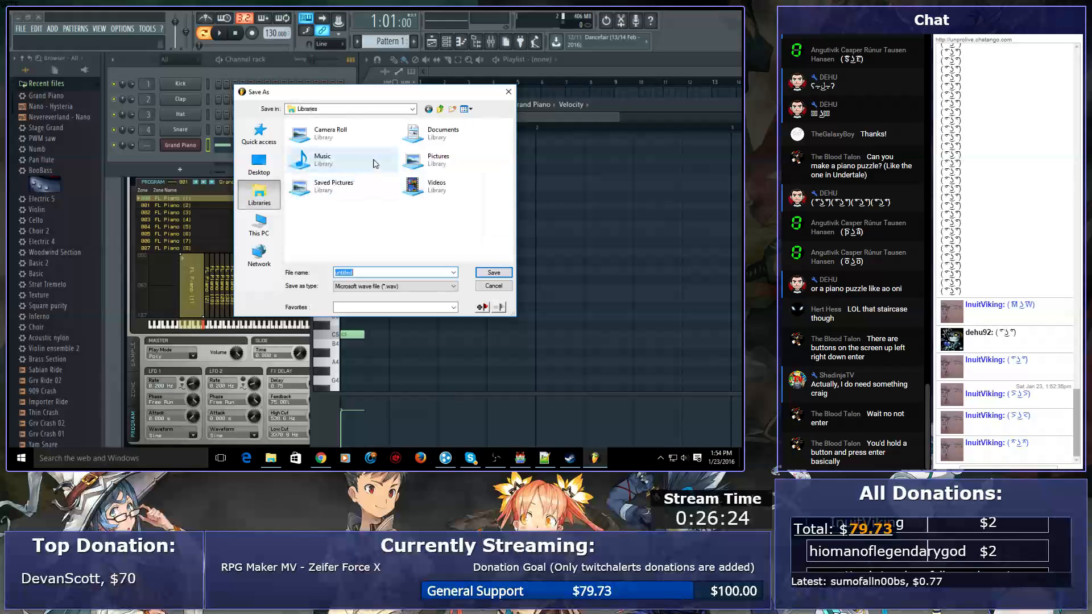
double_click(455, 137)
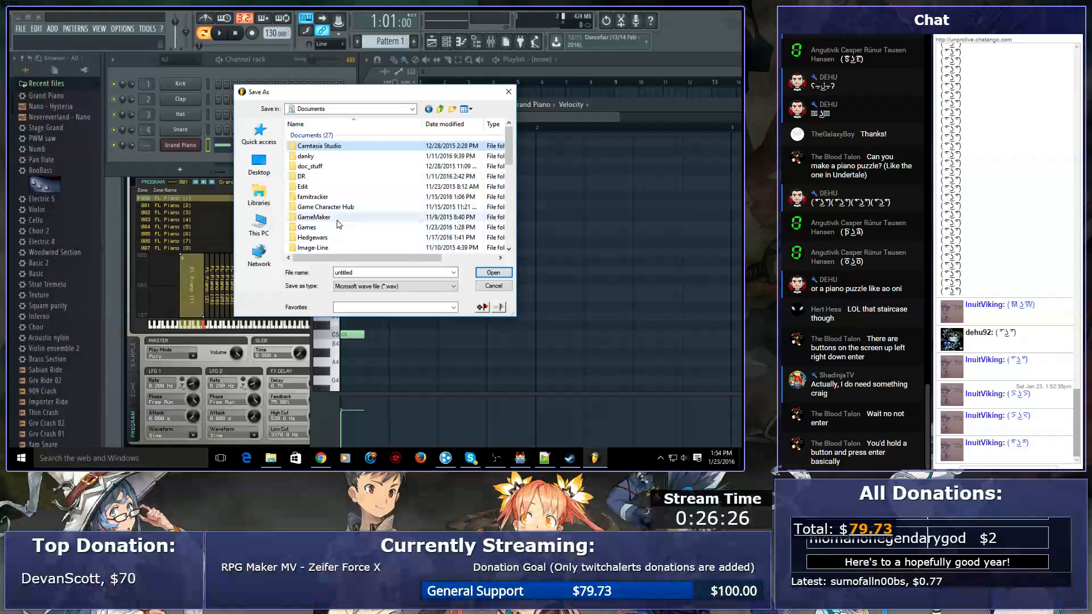
double_click(316, 227)
click(310, 231)
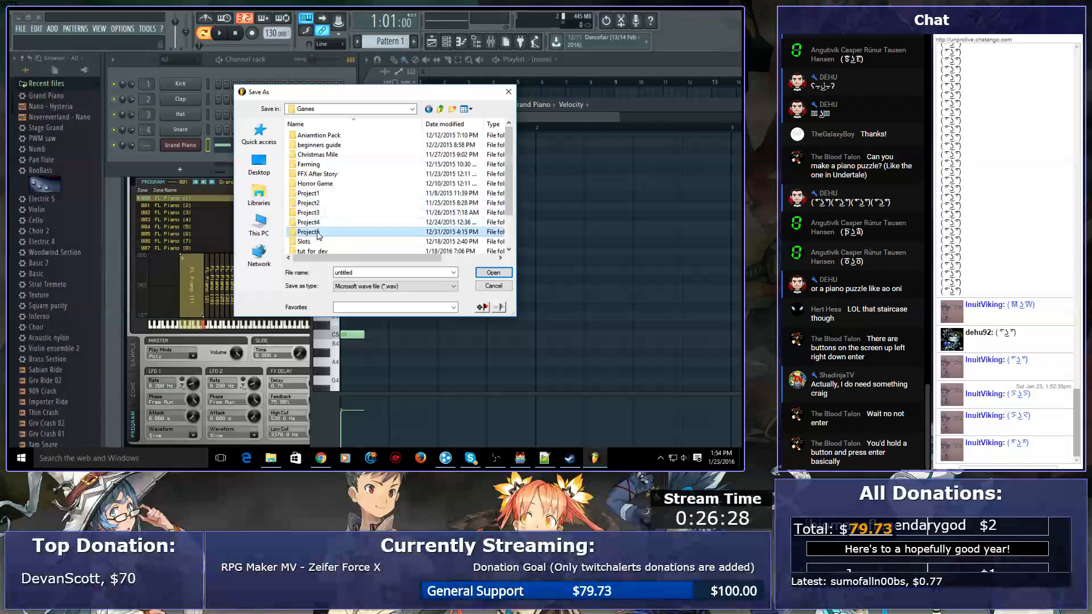
scroll(316, 231, down, 2)
double_click(316, 231)
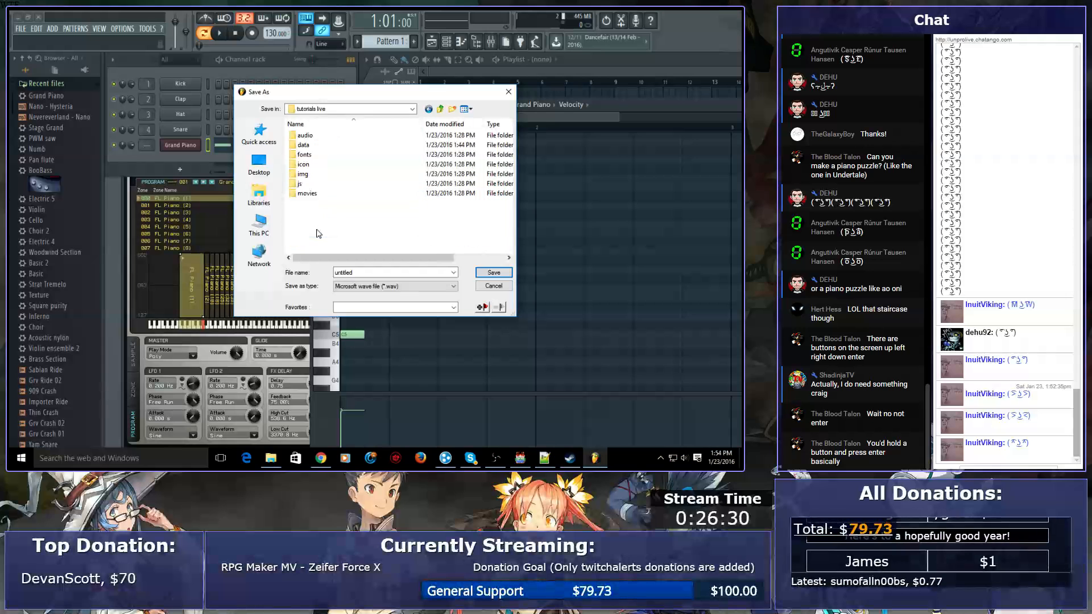
click(309, 138)
double_click(310, 139)
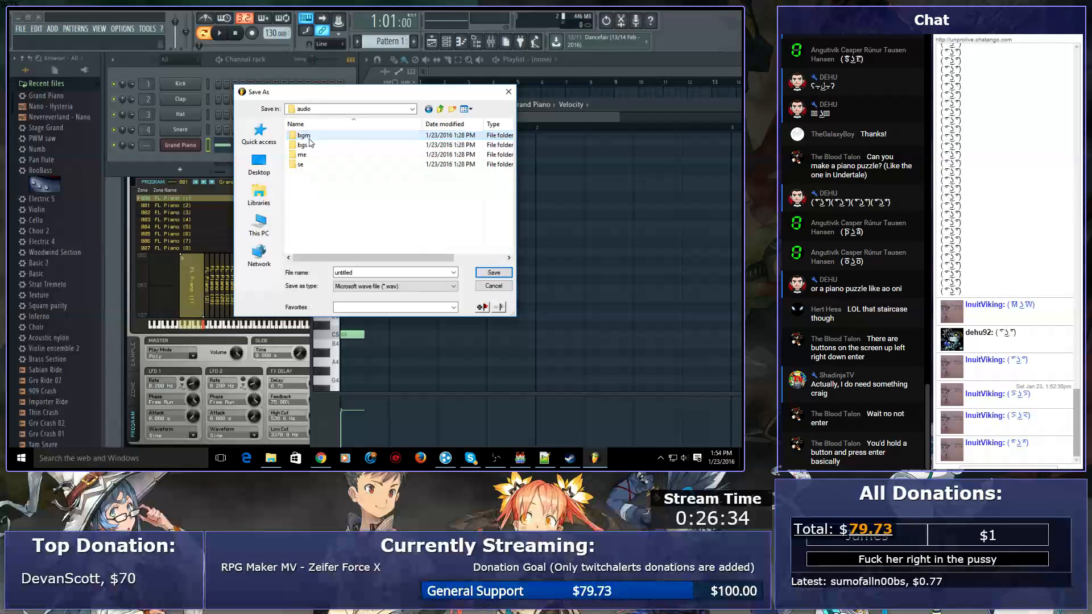
double_click(303, 165)
- Export the wave file under the name C note, and close FL Studio along with its editions page
double_click(367, 273)
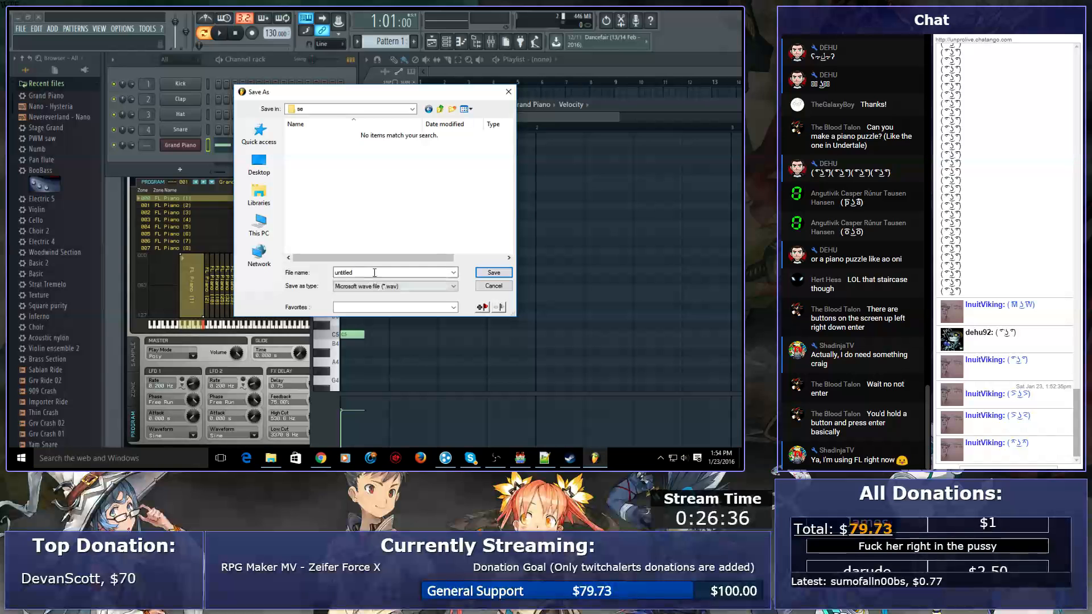
text(C note)
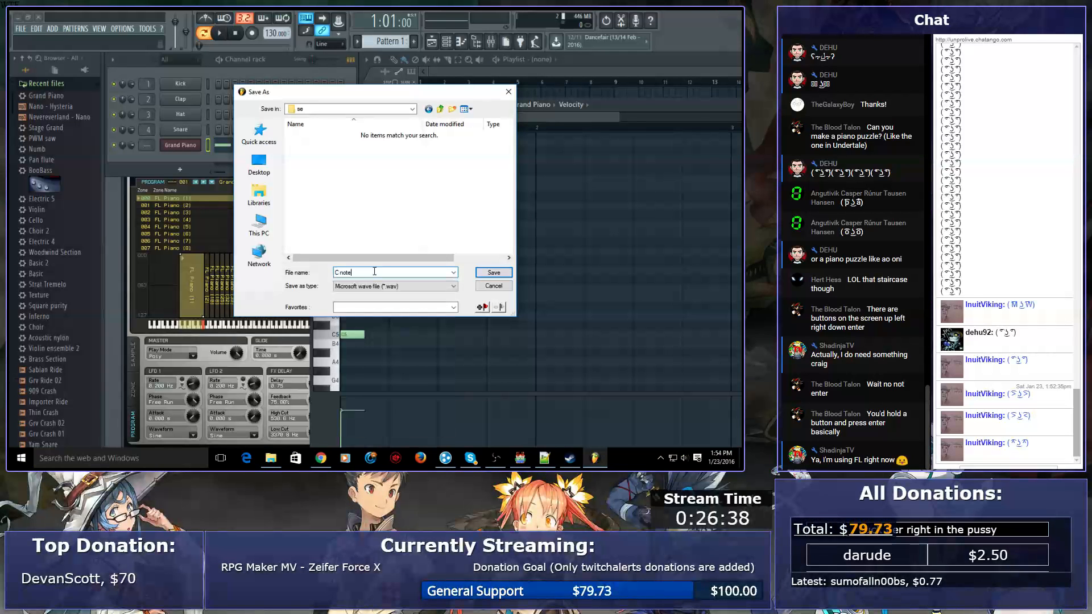
key(Return)
click(450, 300)
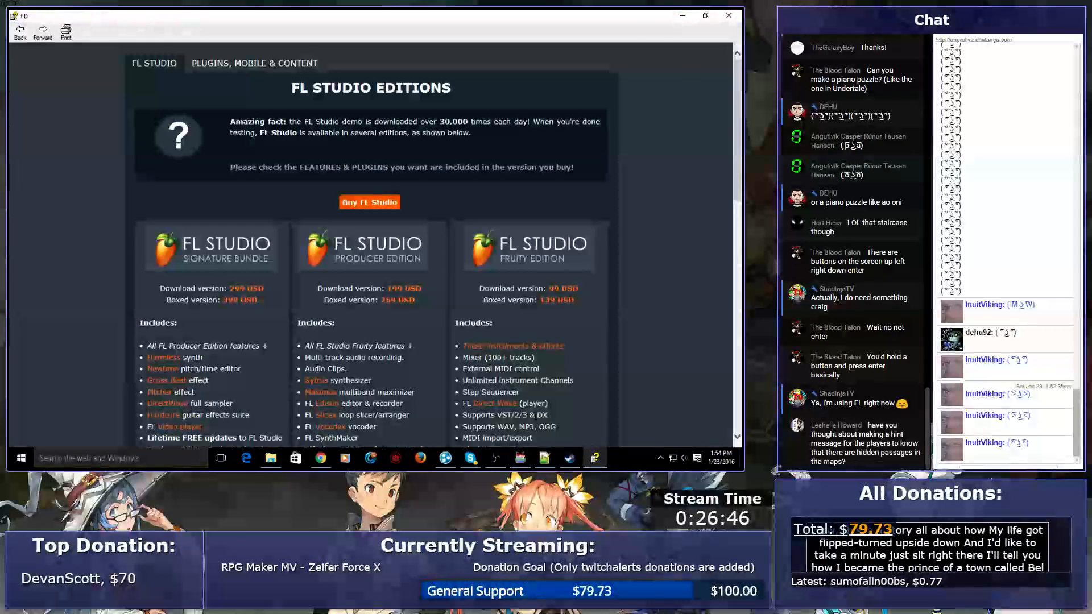
click(729, 15)
click(729, 14)
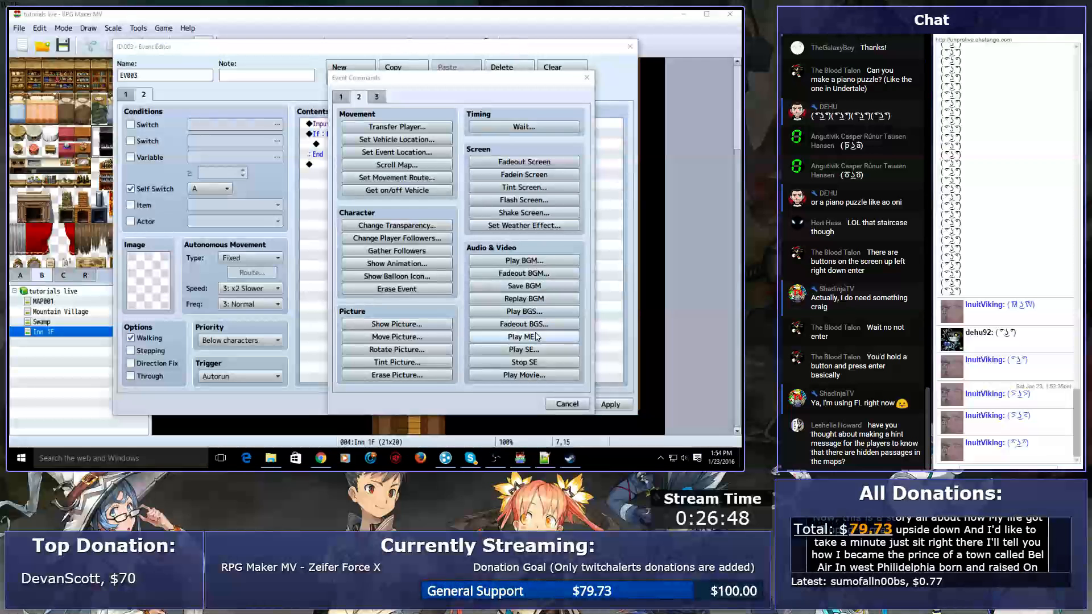
- Open a new Play SE command in RPG Maker MV and search the sound effects beginning with C for C note
click(520, 349)
key(c)
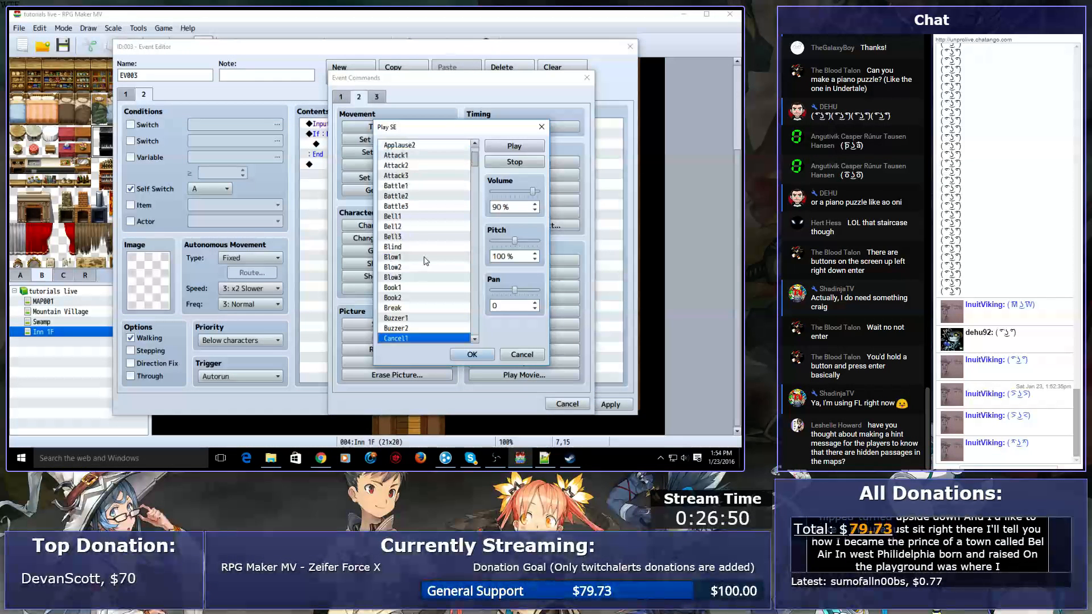
key(Down)
key(Down)
key(Down)
key(Down)
key(Down)
key(Down)
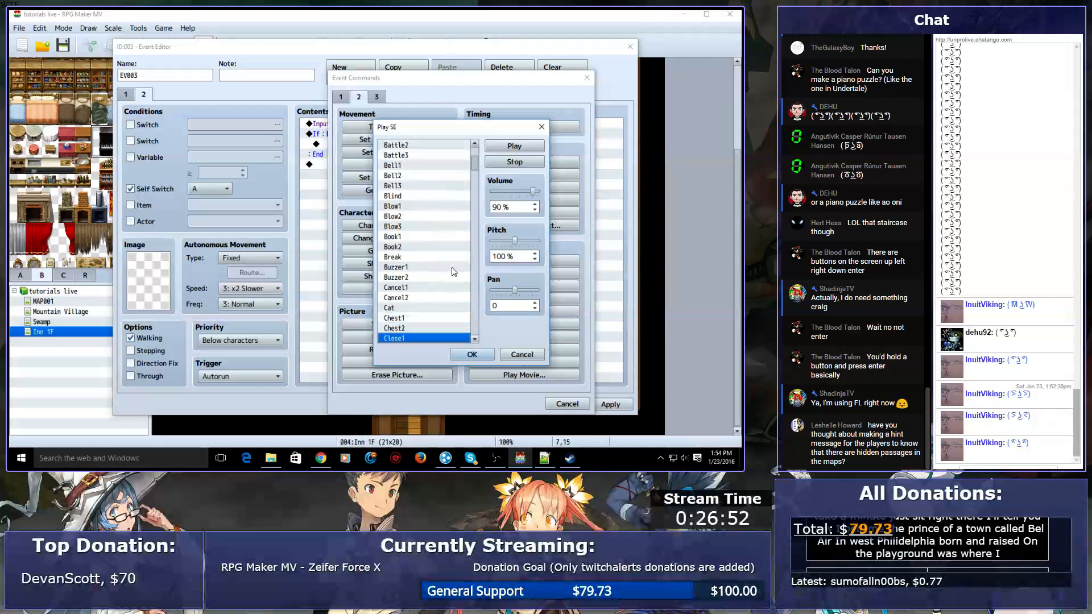
key(Down)
key(Down)
key(Down)
key(Down)
key(Down)
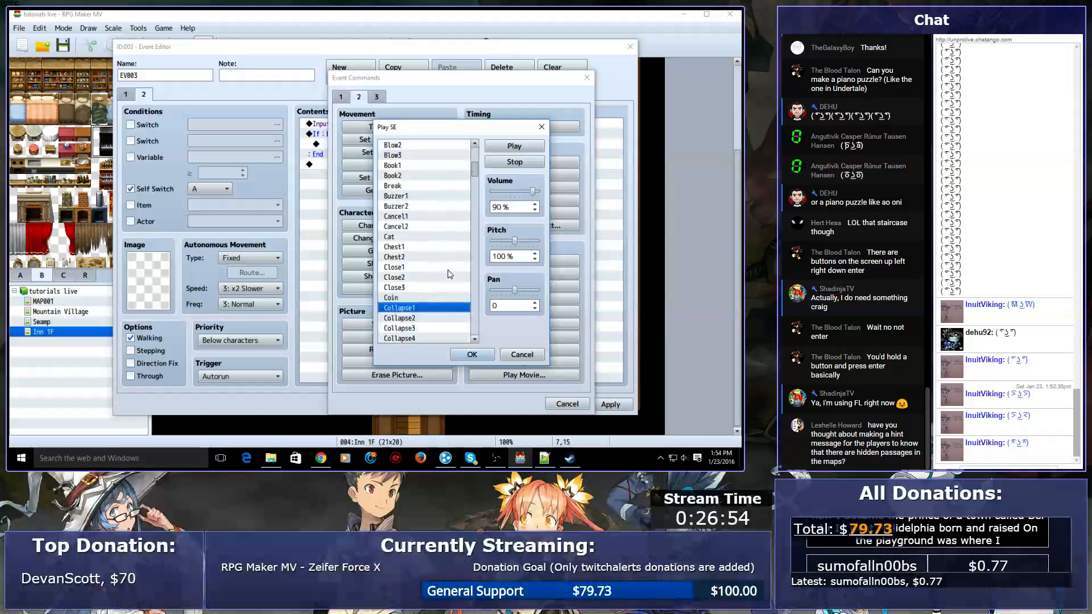
scroll(443, 296, down, 3)
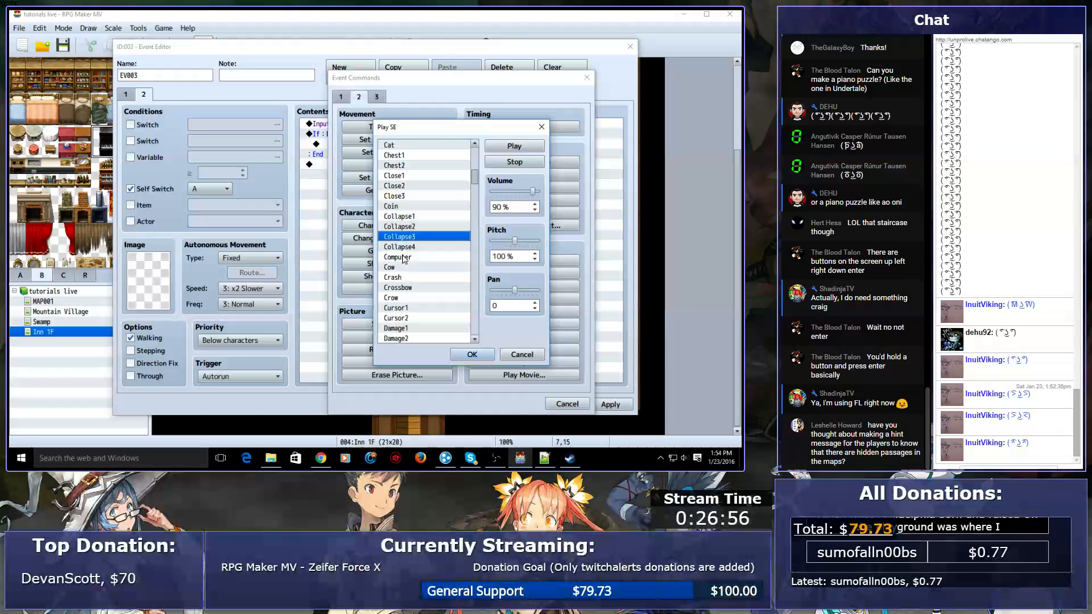
- Insert a Play SE command with Close3 at 90% volume and 100% pitch in the Note 1 branch, and save the event
key(c)
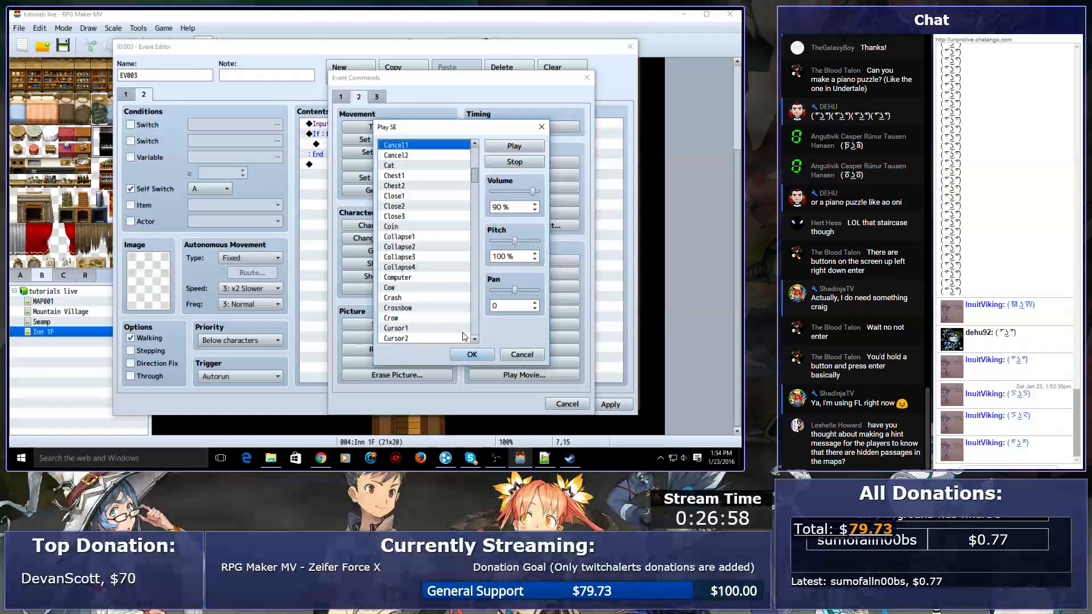
drag(475, 181, 465, 373)
key(c)
key(c)
key(c)
key(c)
key(c)
key(c)
key(c)
key(c)
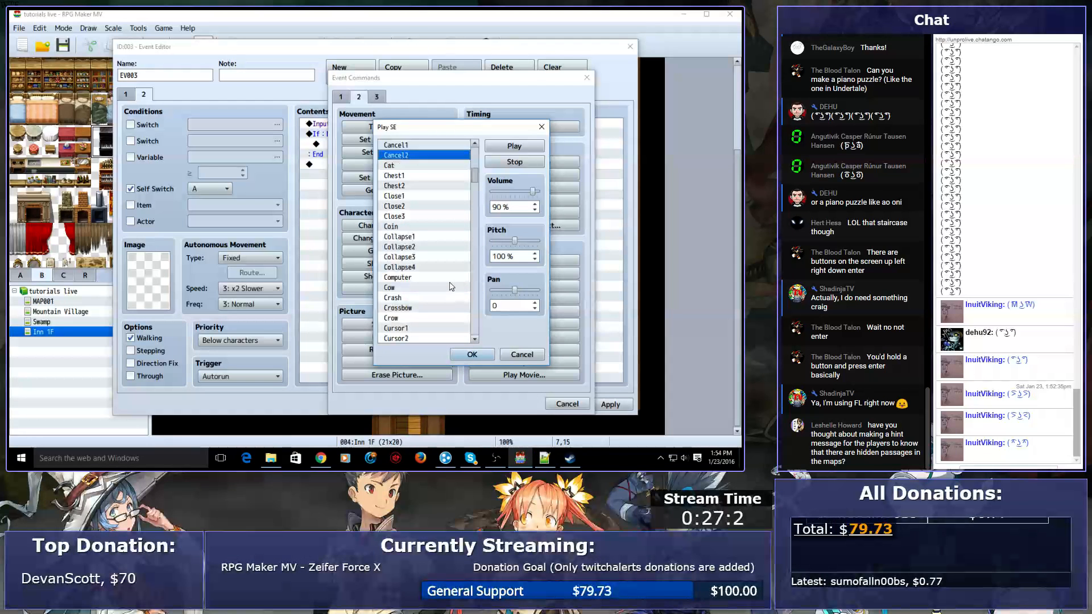
scroll(448, 196, down, 2)
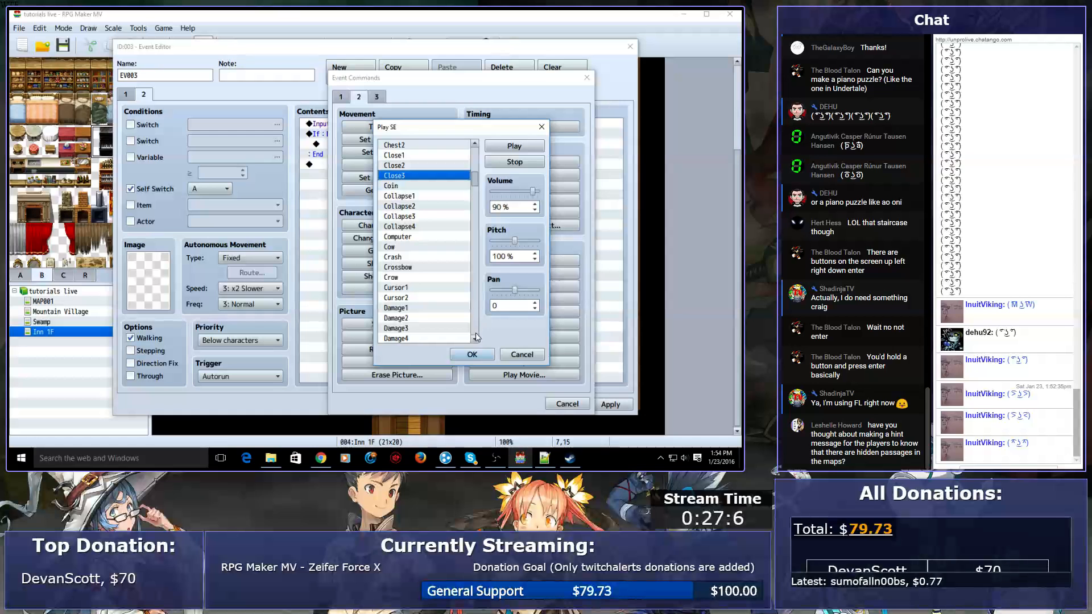
click(472, 354)
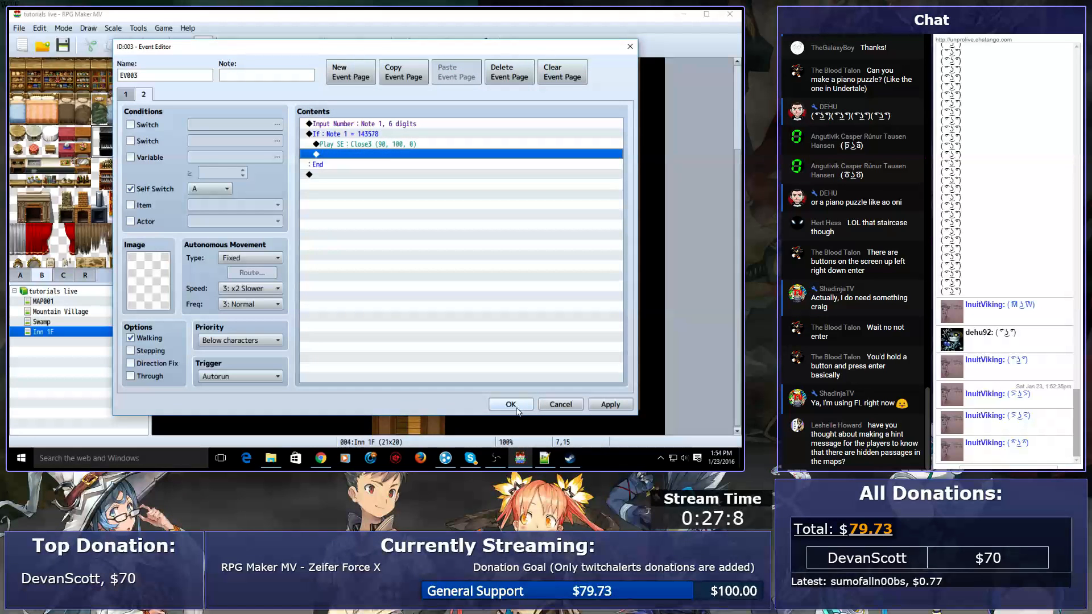
click(515, 408)
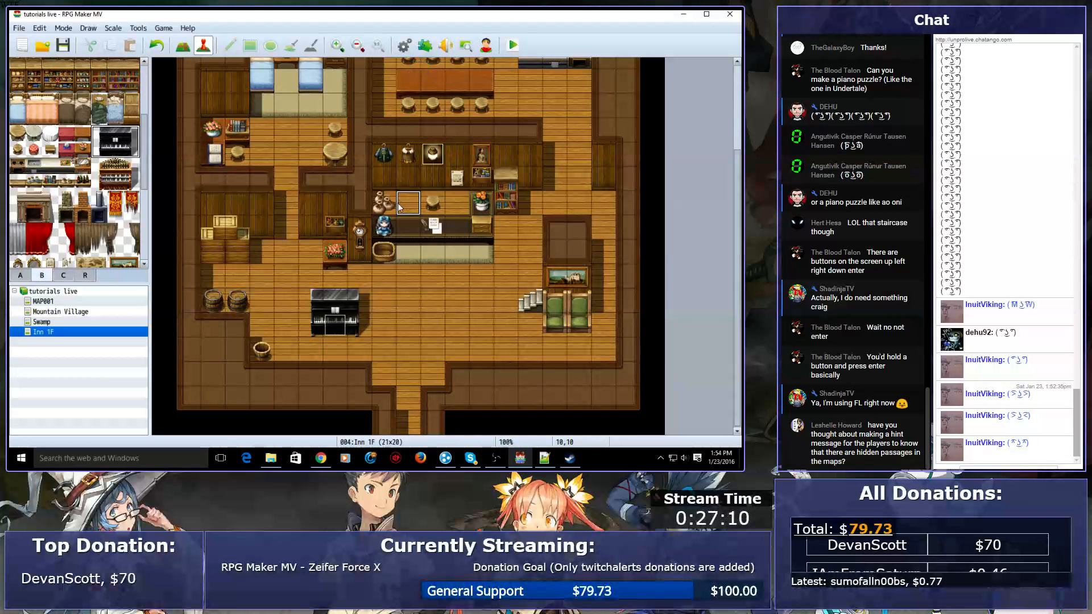
- Search the SE list of the Sound Test for the C note sound among the entries beginning with C, and close the test
click(467, 45)
key(Escape)
click(445, 45)
click(360, 118)
click(356, 196)
key(c)
scroll(376, 257, down, 3)
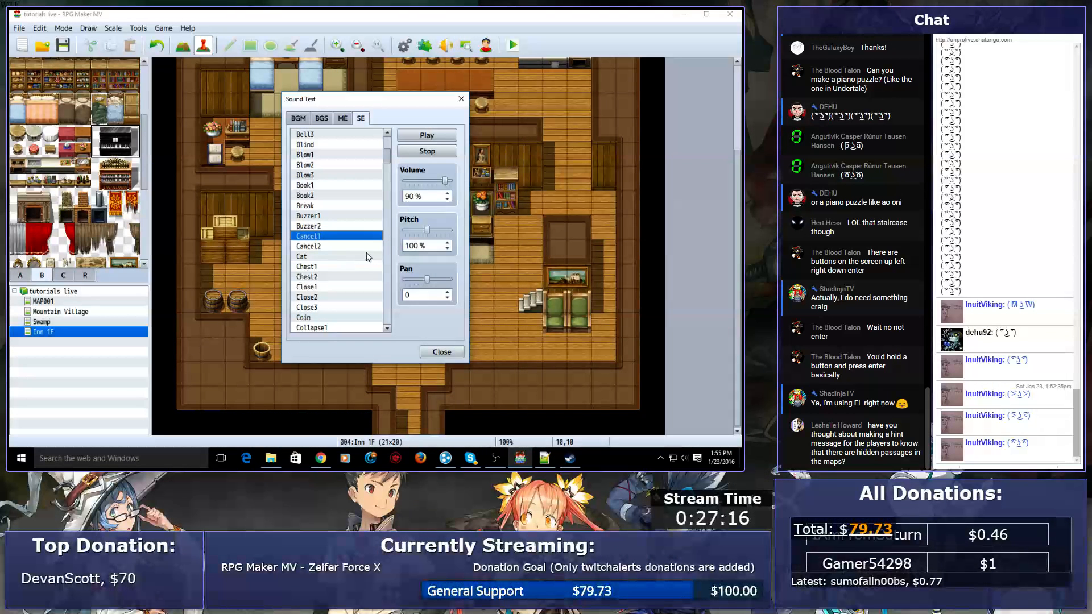
scroll(335, 285, down, 3)
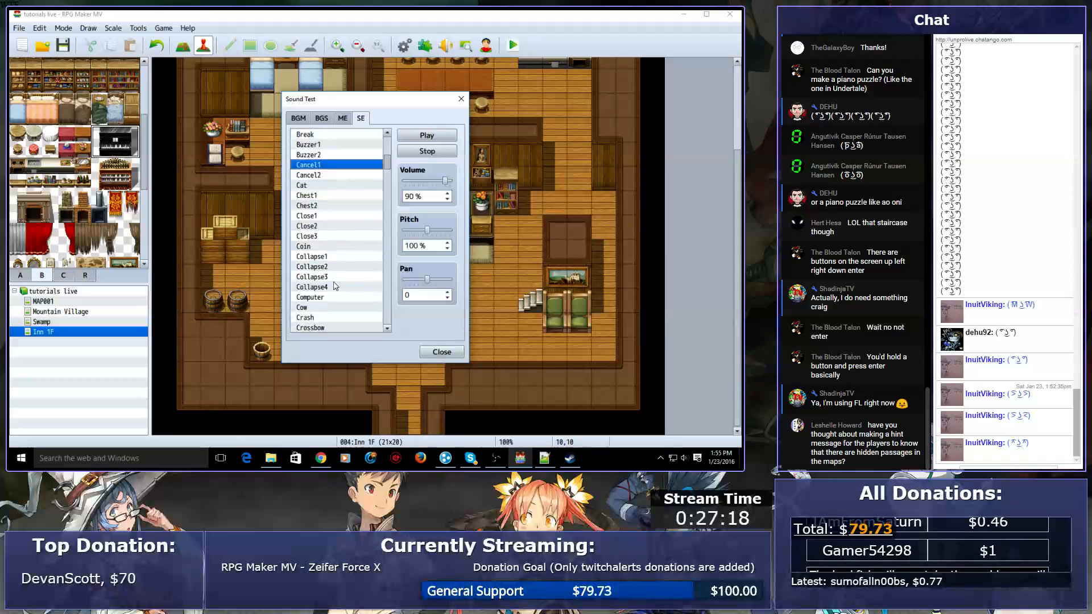
scroll(336, 287, down, 3)
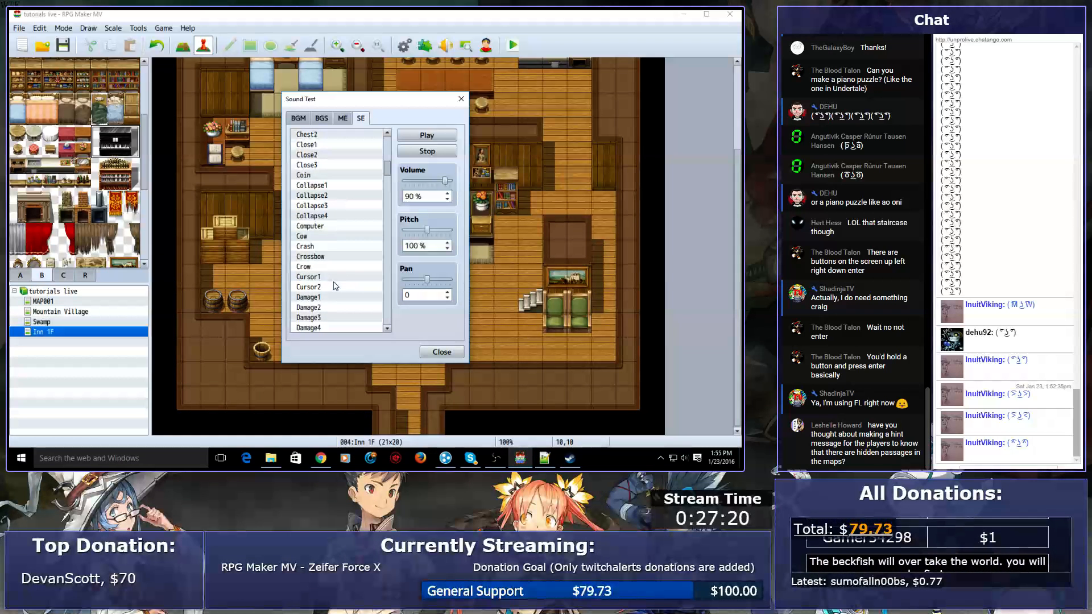
drag(333, 270, 335, 276)
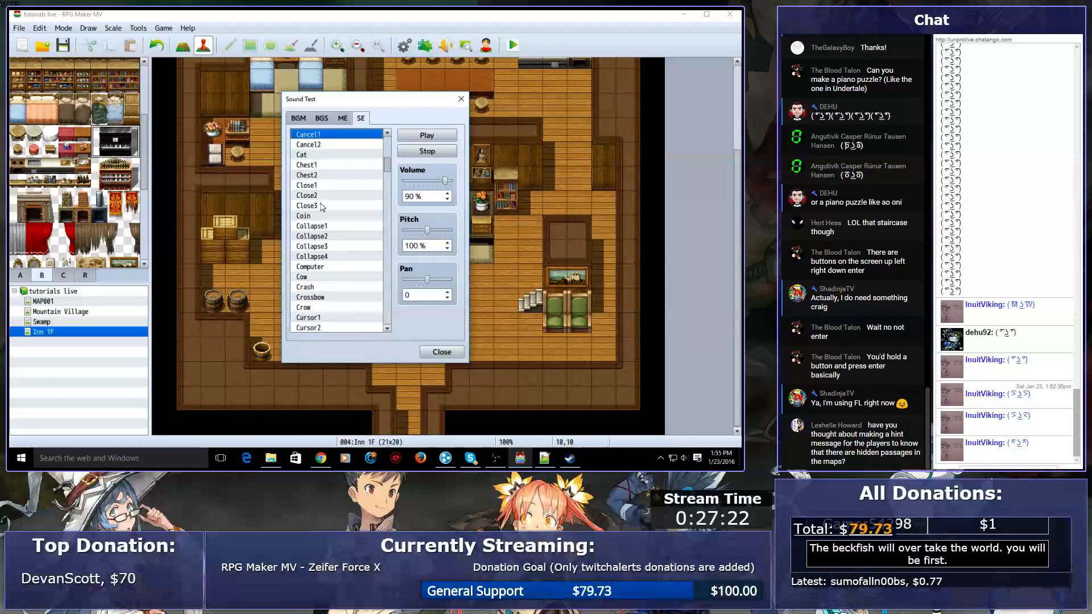
key(Down)
key(Down)
key(Down)
key(Down)
key(Down)
key(Down)
key(Down)
key(Down)
key(Down)
key(Down)
key(Down)
key(Down)
key(Down)
key(Down)
key(Down)
key(Down)
key(Escape)
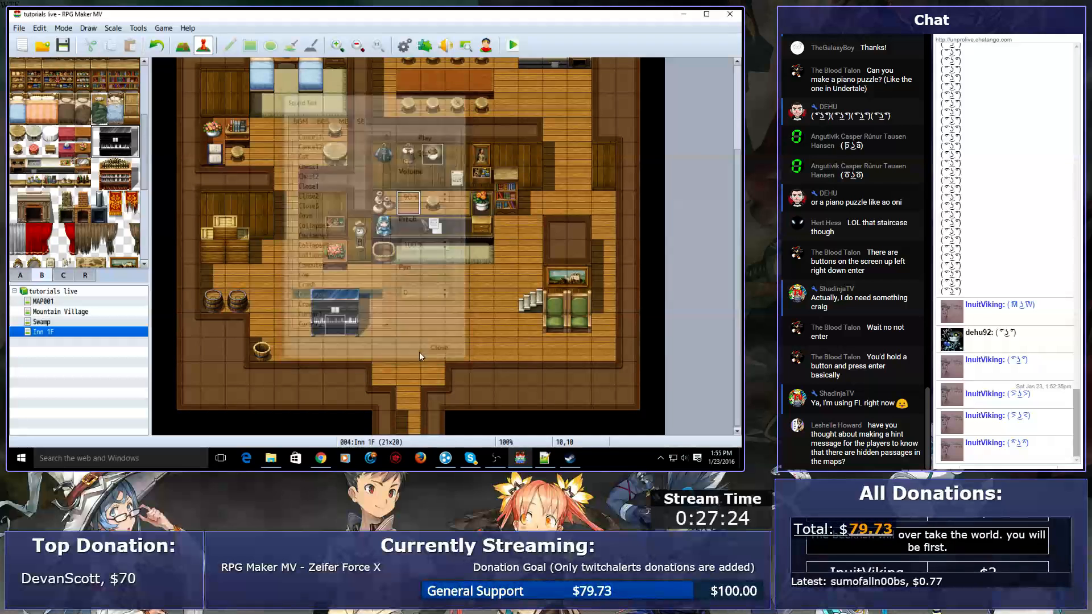
- Switch to File Explorer and open the audio/se folder of the tutorials live project
click(280, 459)
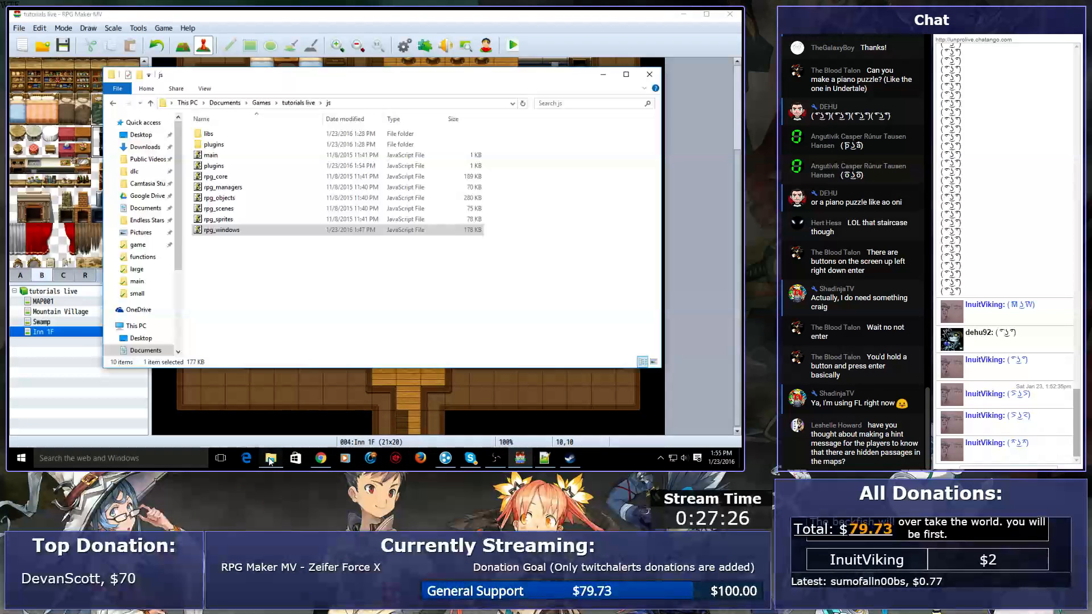
click(298, 103)
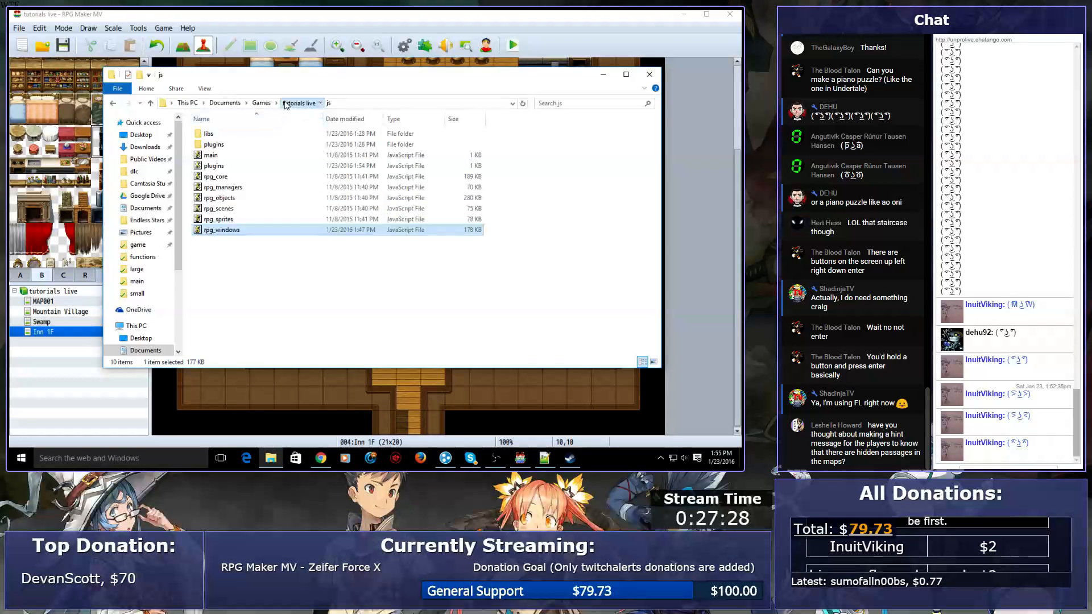
double_click(210, 134)
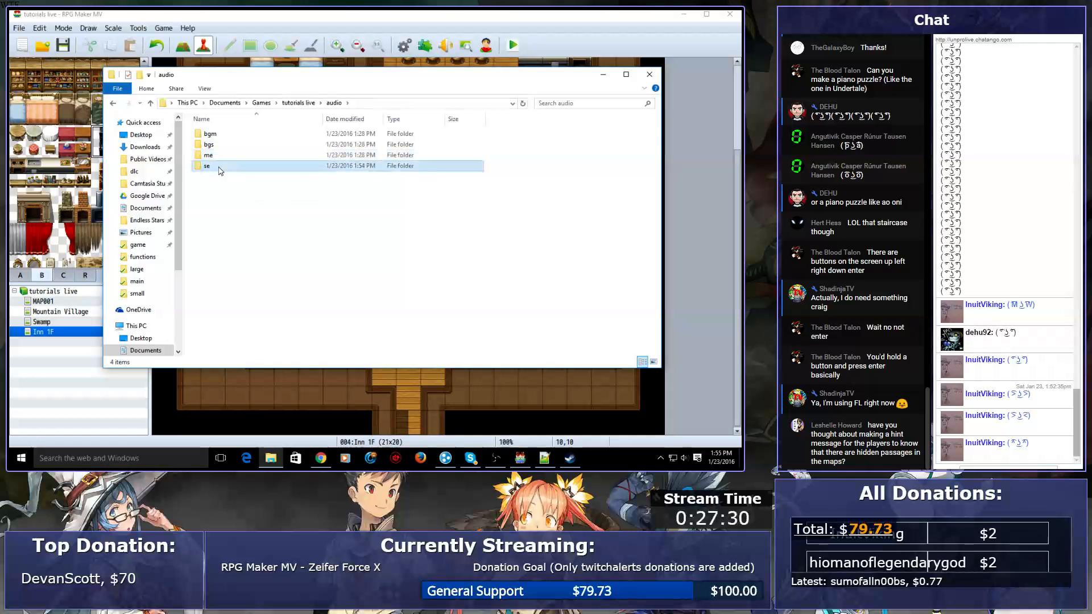
double_click(211, 166)
- Look through the sound files beginning with C and D in the se folder, and check the C note file's type
key(Down)
key(Down)
key(Down)
key(Down)
key(Down)
key(Down)
key(Down)
key(Down)
key(Down)
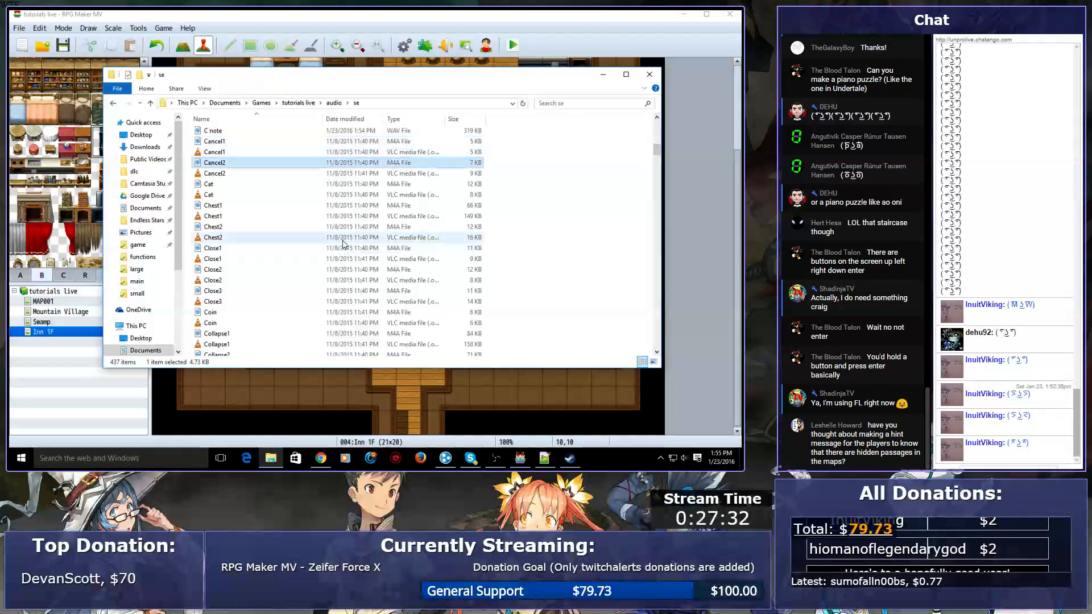
key(Down)
key(Down)
key(Down)
key(Down)
key(Down)
key(Down)
key(Down)
key(Down)
key(Down)
key(Down)
key(Down)
key(Down)
key(Down)
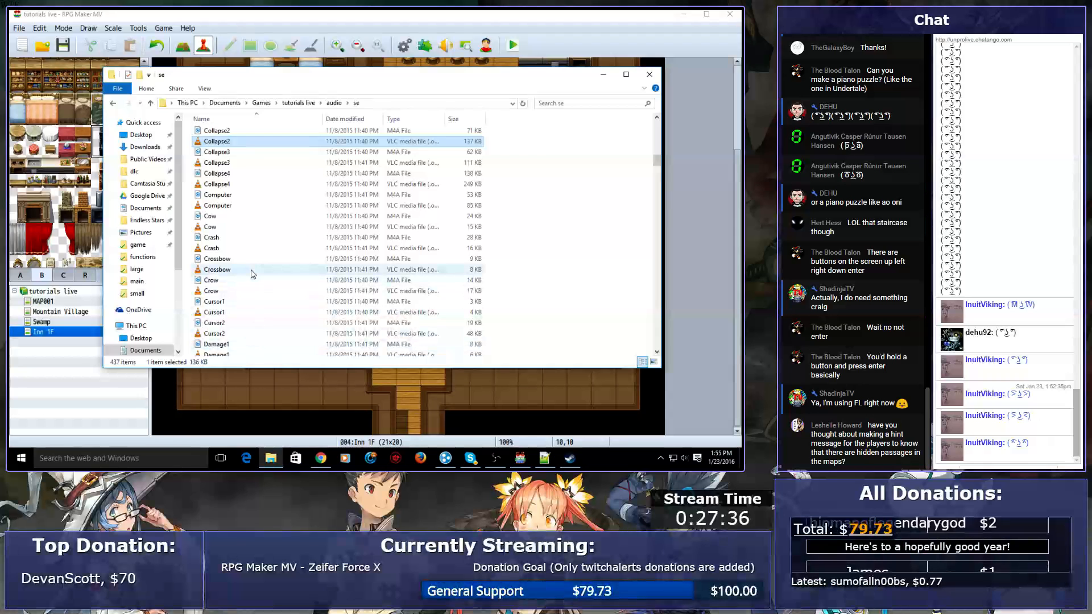
key(Down)
scroll(242, 245, down, 1)
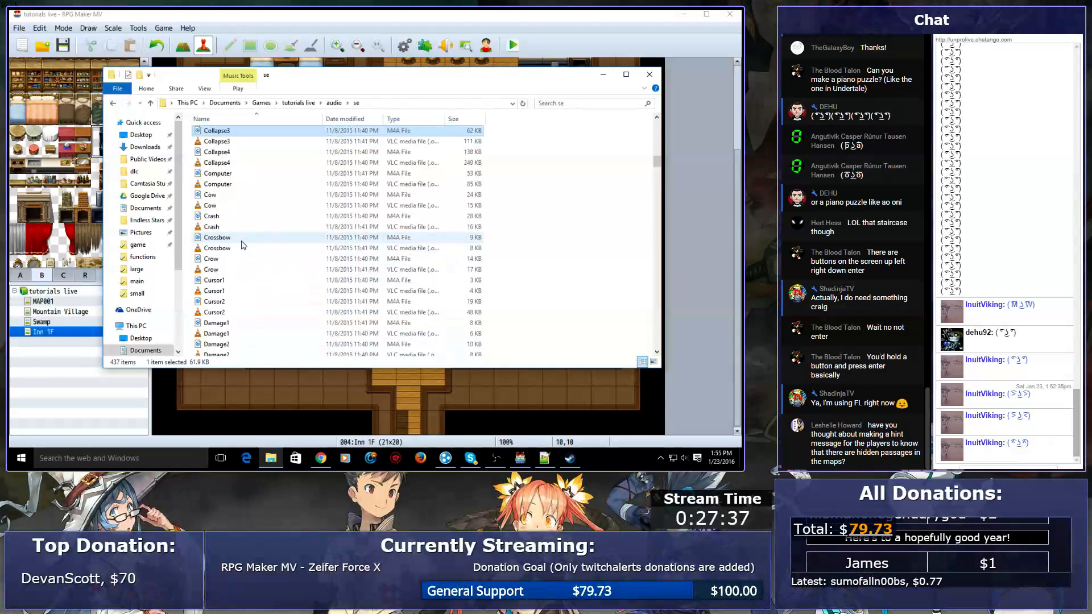
click(245, 194)
scroll(250, 191, up, 2)
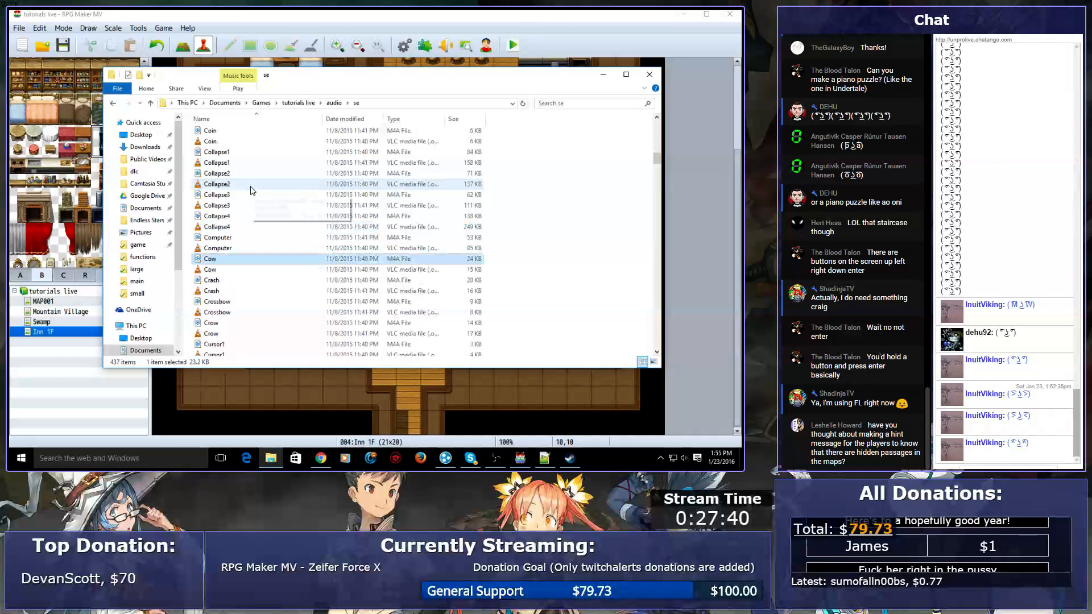
scroll(236, 139, up, 2)
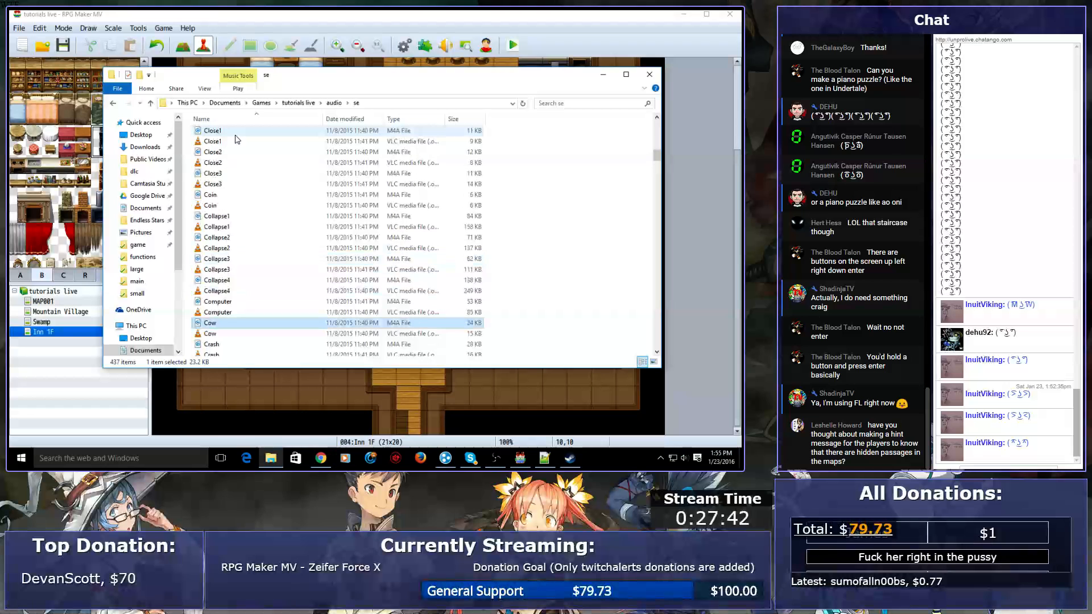
scroll(251, 275, down, 3)
click(251, 274)
scroll(251, 275, down, 4)
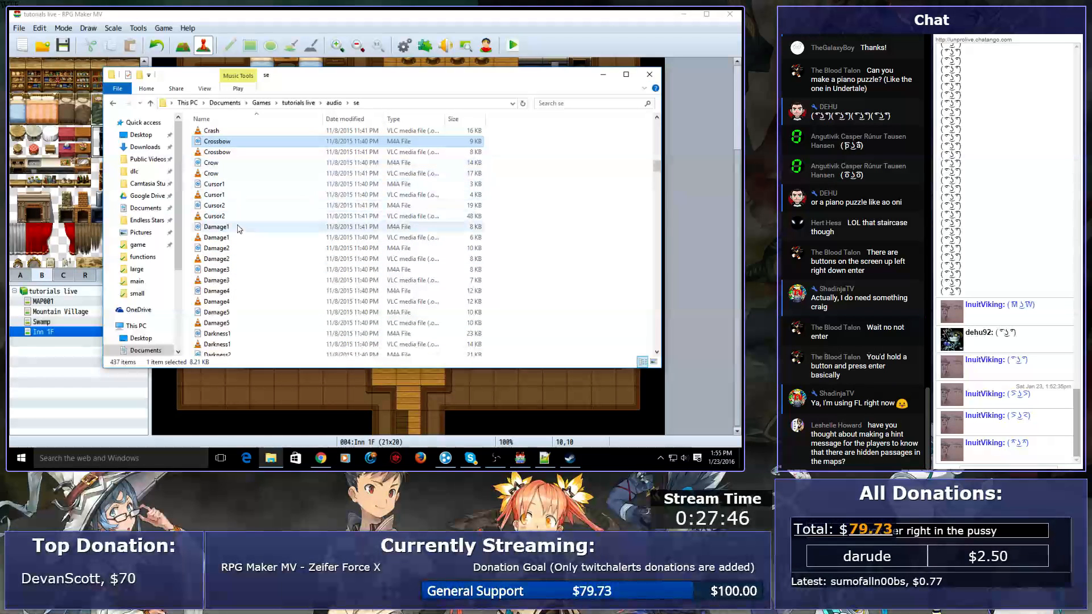
click(224, 164)
key(Down)
key(Down)
key(Down)
key(Down)
key(Down)
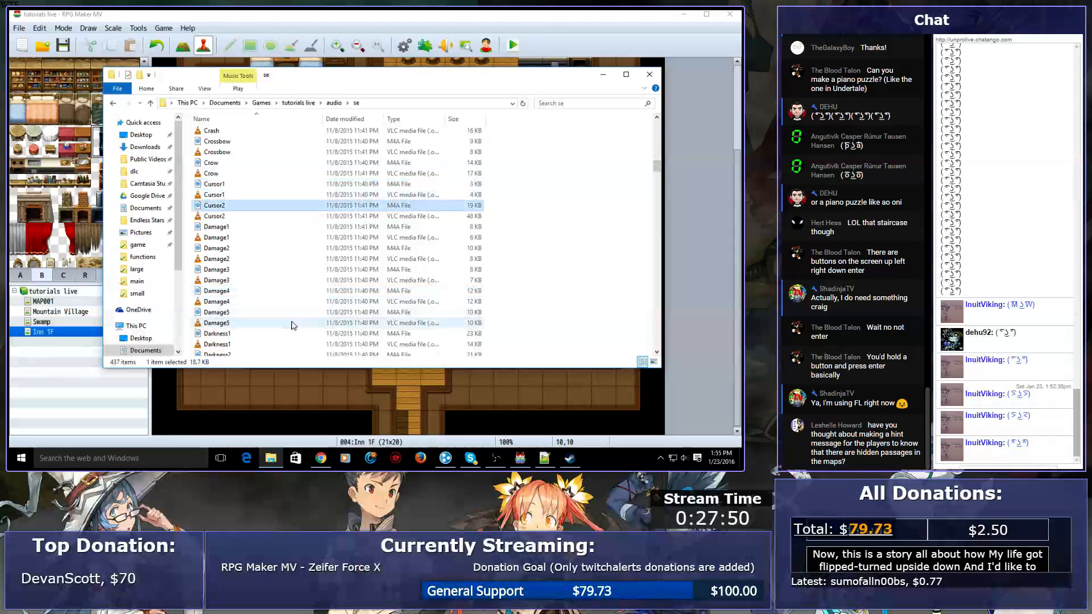
key(c)
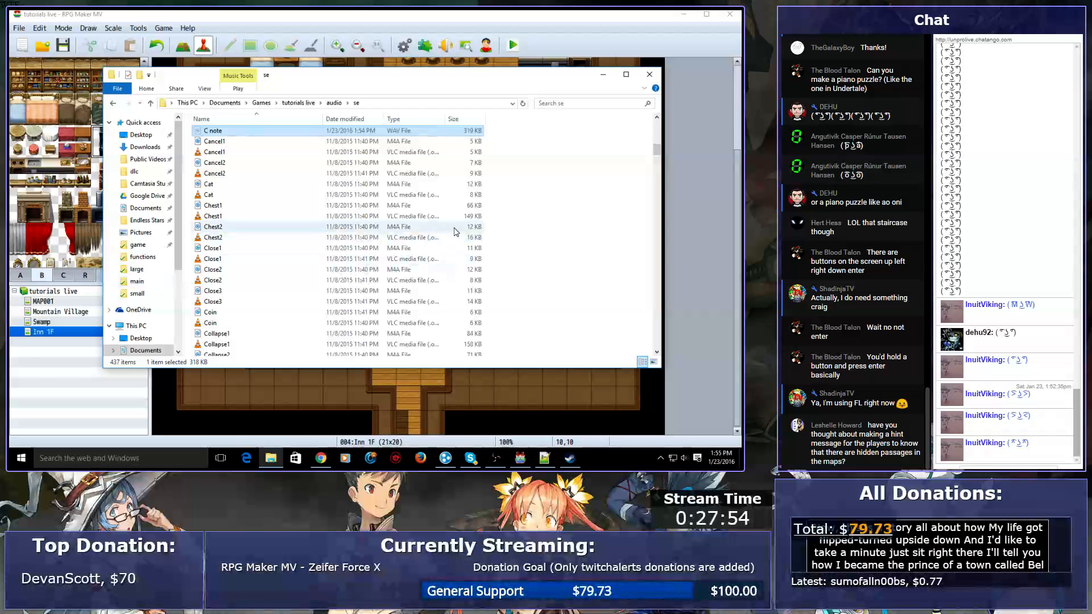
ctrl+click(216, 134)
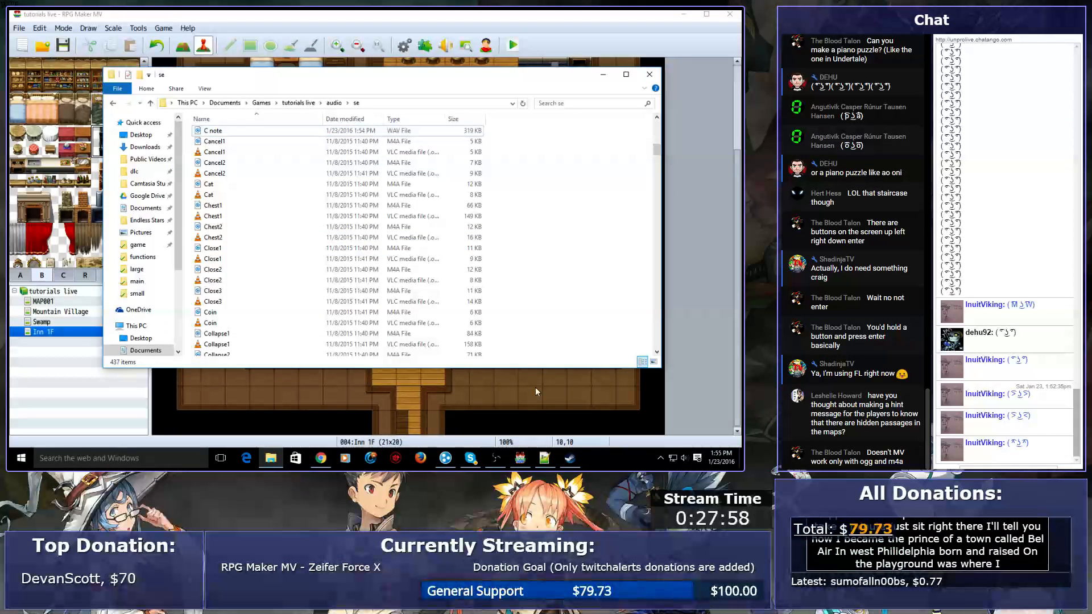
- Launch FL Studio from the Windows search
key(super)
text(fl)
key(Return)
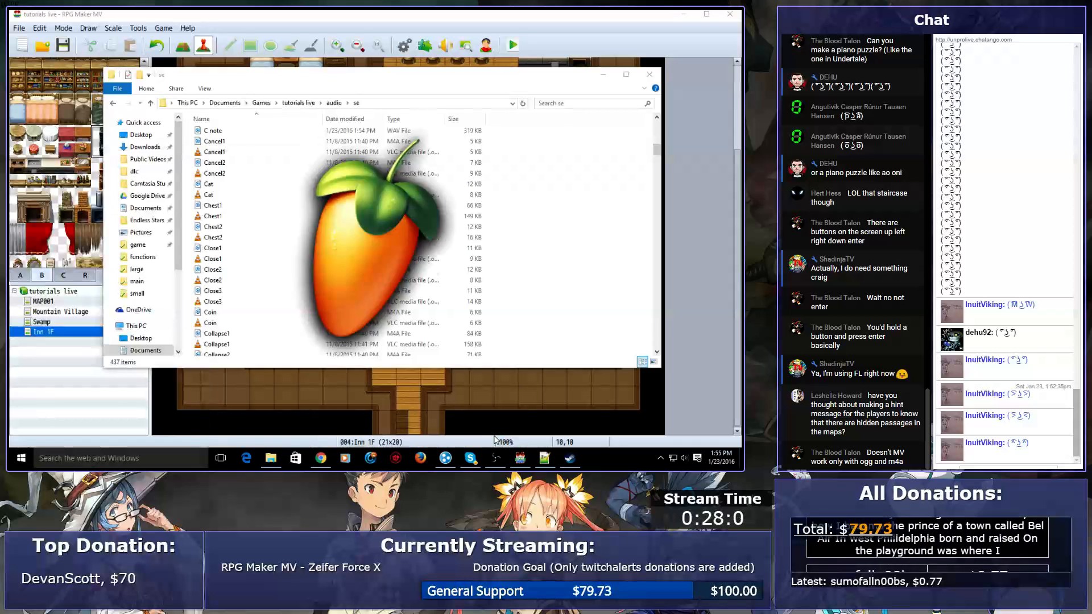
- Delete the C note WAV file and the Cancel1 M4A file from the se folder in File Explorer
click(202, 133)
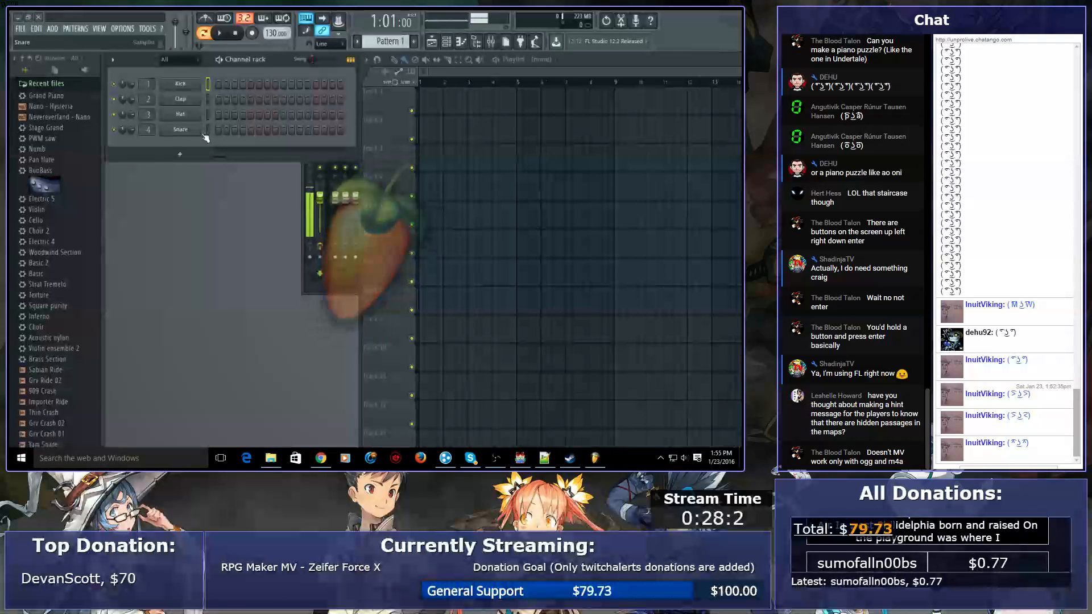
key(alt+Tab)
key(alt+Tab)
key(alt+Tab)
key(alt+Tab)
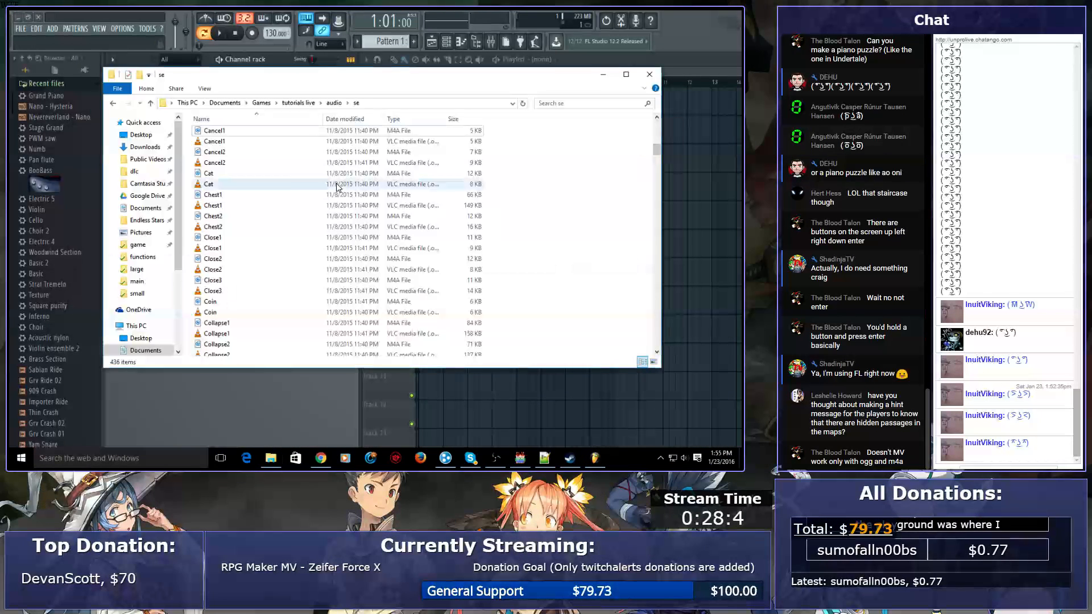
click(201, 133)
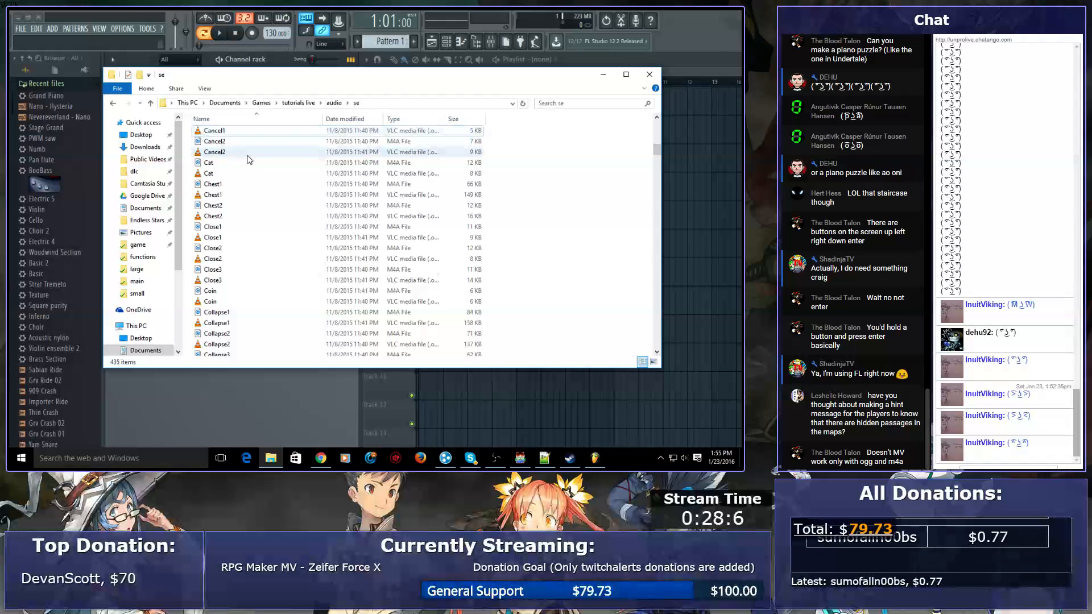
click(258, 163)
- Switch to FL Studio and add the Grand Piano preset as a new channel below Snare
key(alt+Tab)
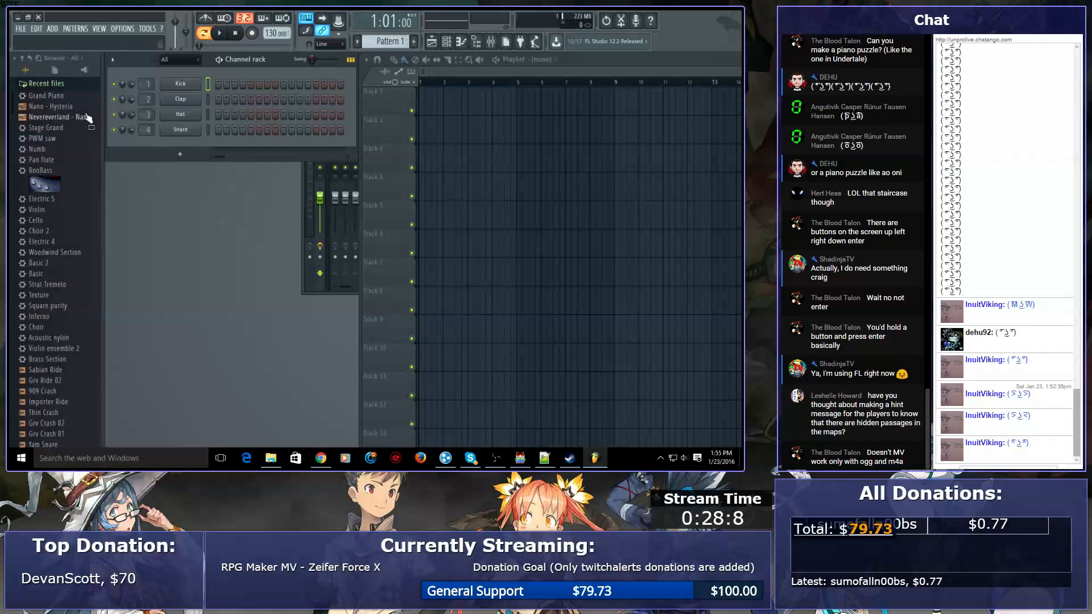
drag(51, 96, 156, 118)
drag(194, 151, 194, 151)
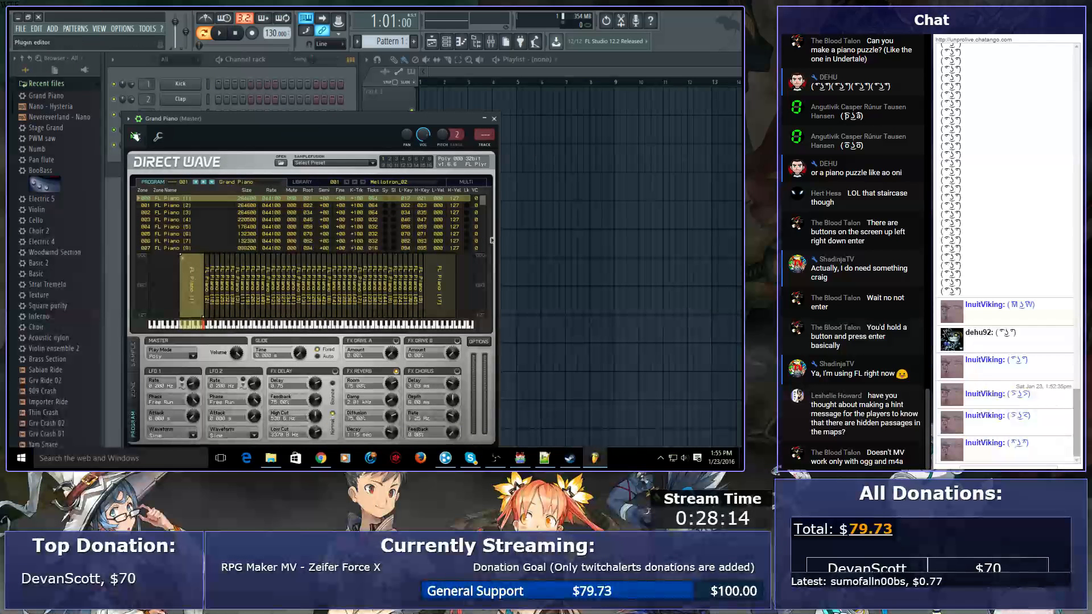
- Open the piano roll of the Grand Piano channel and place a C5 note at the start of the pattern
click(277, 60)
right_click(193, 146)
click(193, 147)
right_click(194, 149)
click(216, 154)
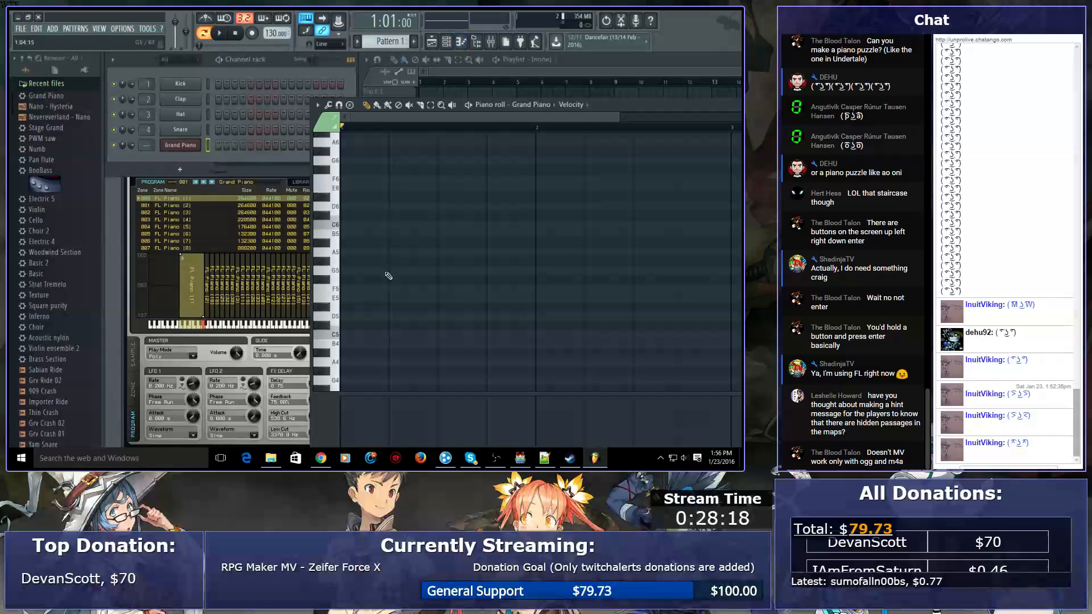
click(351, 336)
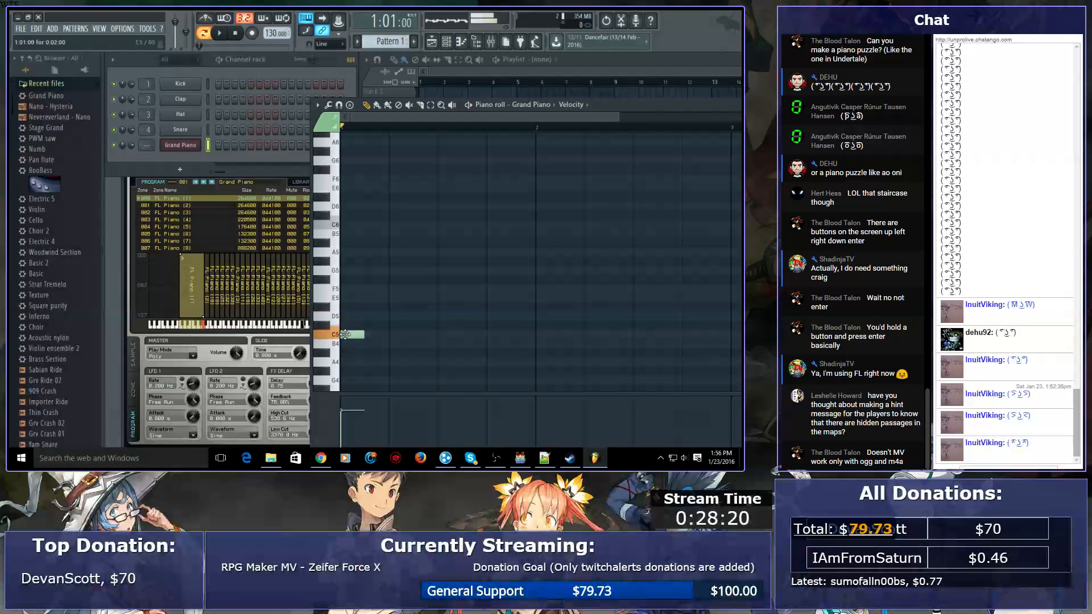
- Start an OGG export of the pattern and choose Documents/Games/tutorials live/audio/se as its destination folder
click(21, 28)
mouse_move(49, 113)
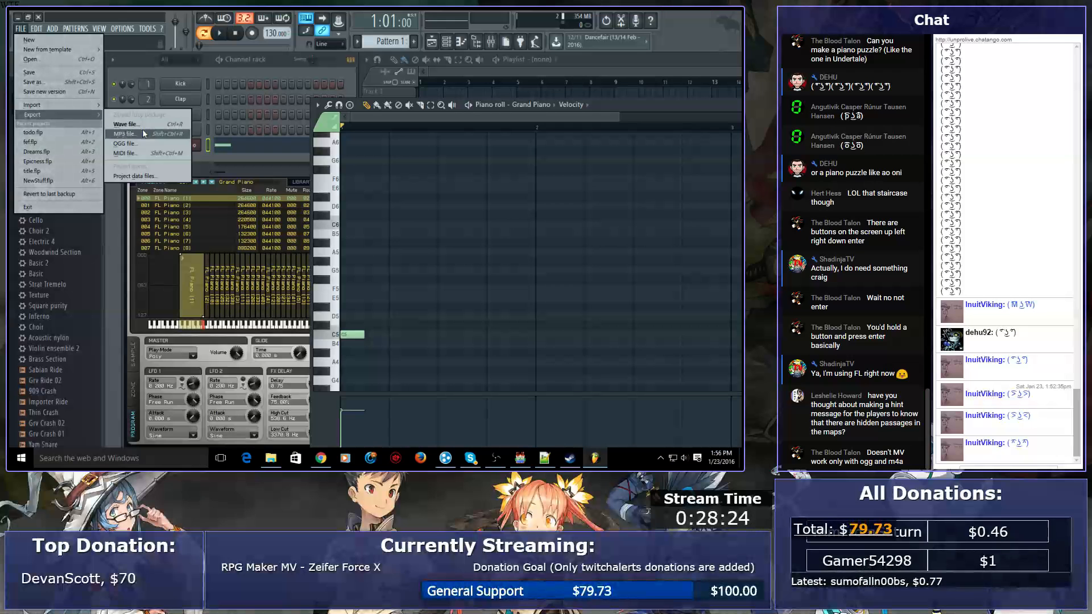
click(125, 144)
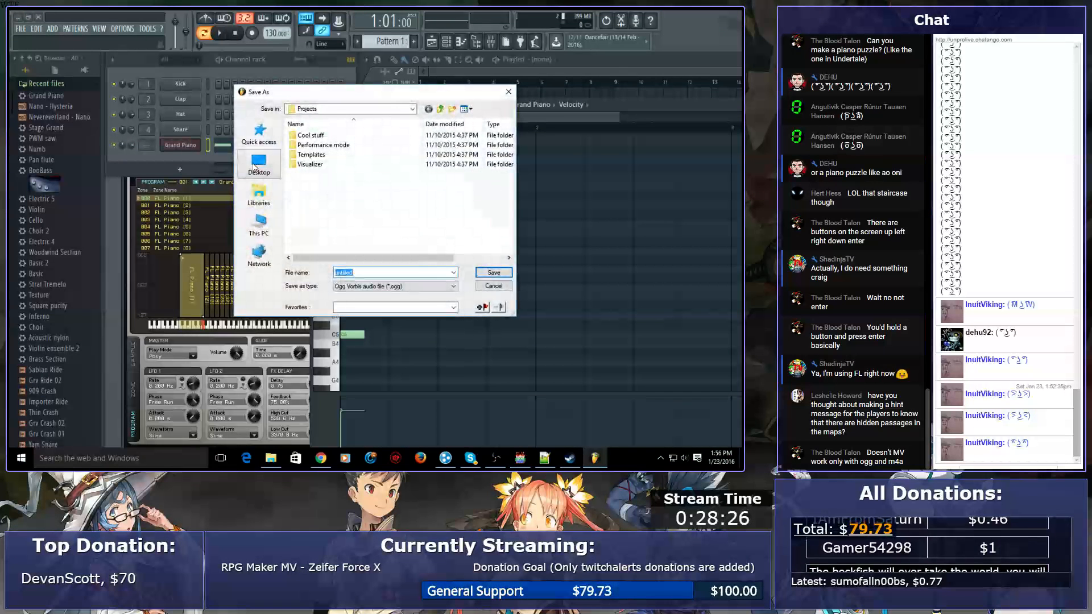
click(260, 193)
double_click(424, 136)
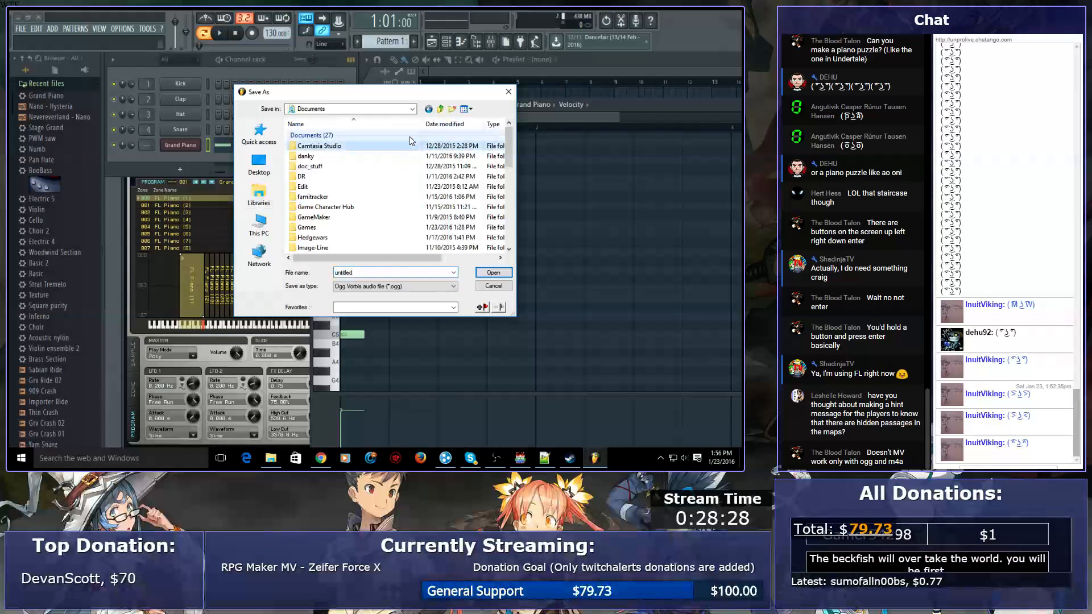
double_click(340, 226)
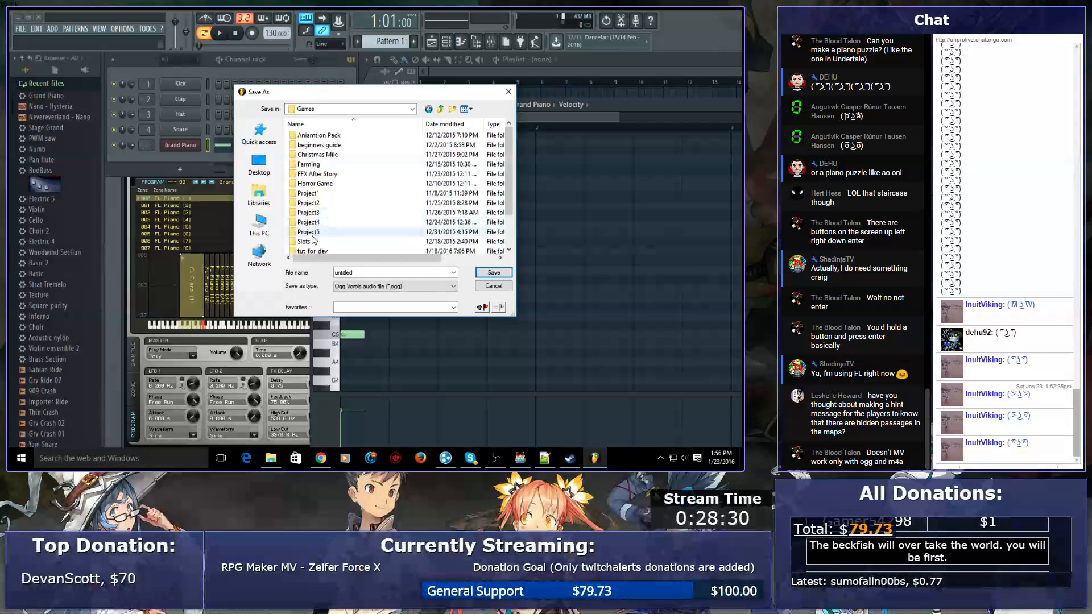
scroll(312, 245, down, 3)
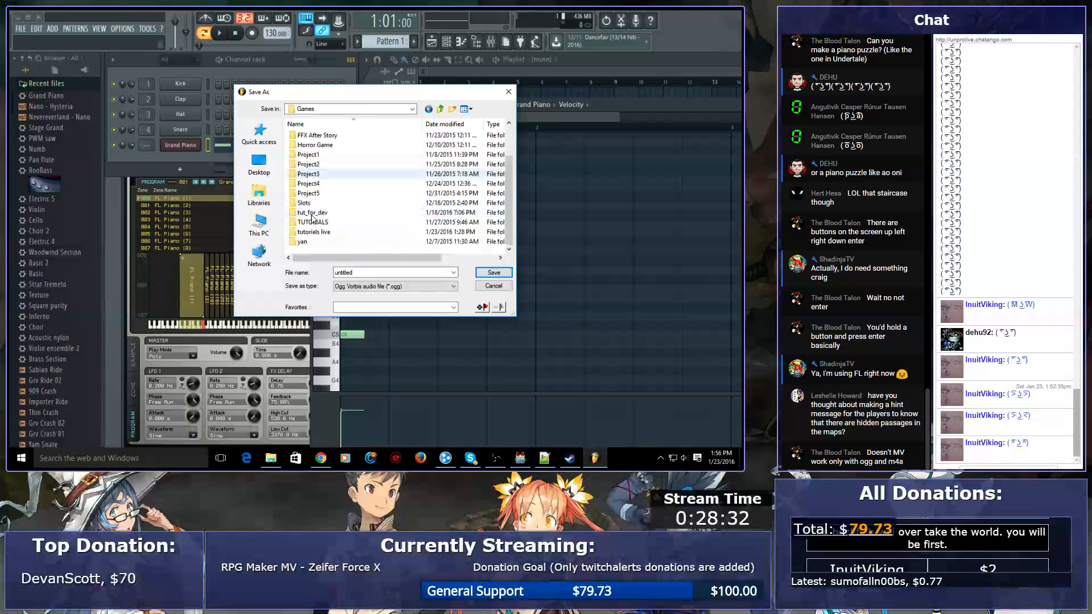
click(322, 232)
double_click(321, 232)
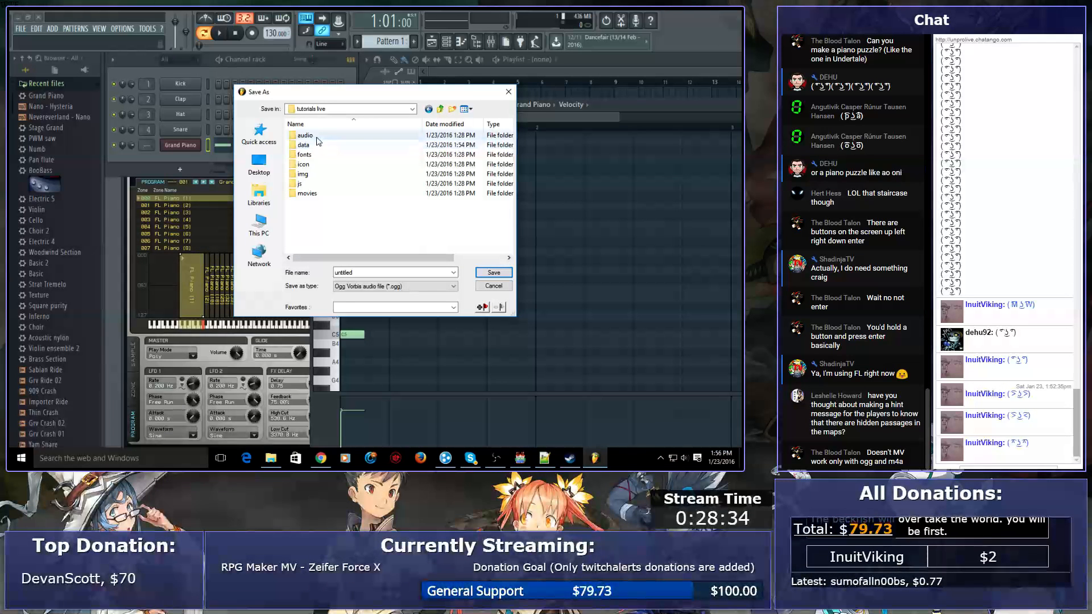
double_click(304, 135)
double_click(302, 165)
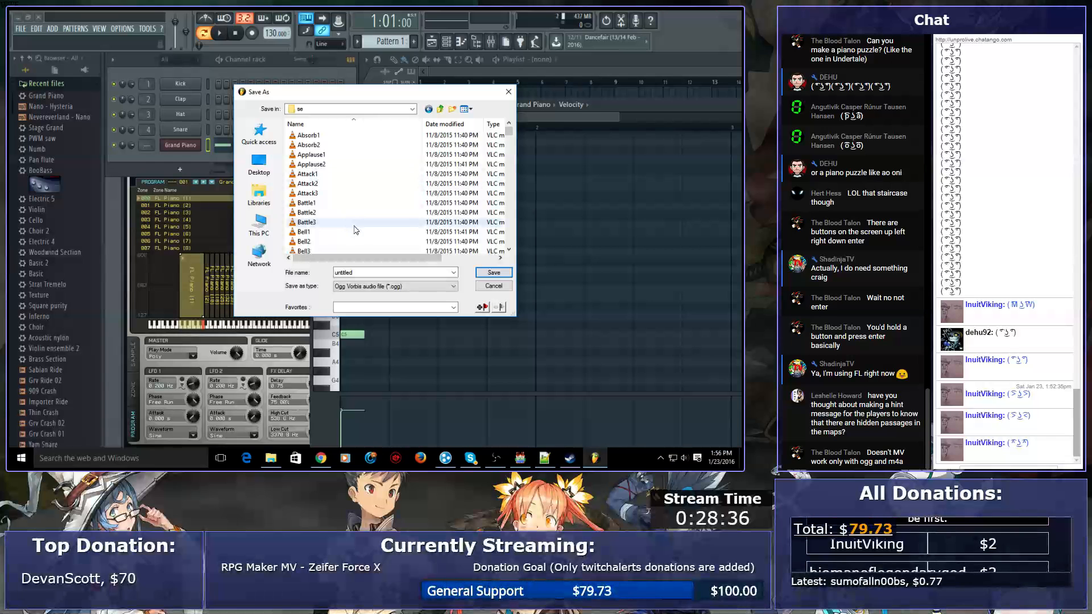
- Name the OGG file c note and render it with the default export settings
double_click(352, 273)
text(c note)
key(Return)
key(Return)
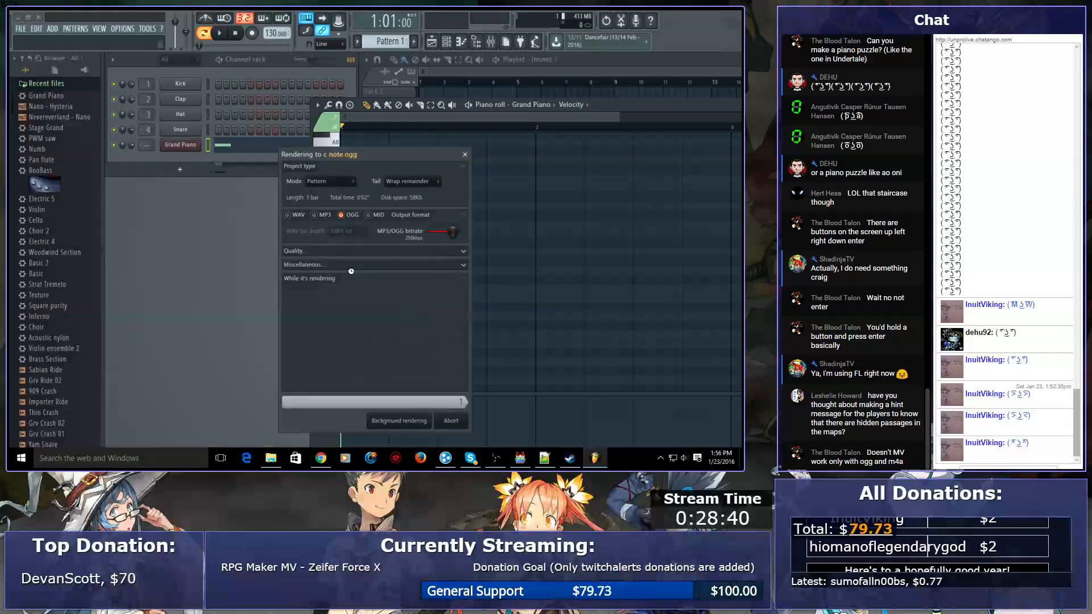
- Switch to RPG Maker MV, open the piano's event, and cut all commands from its second page
click(520, 458)
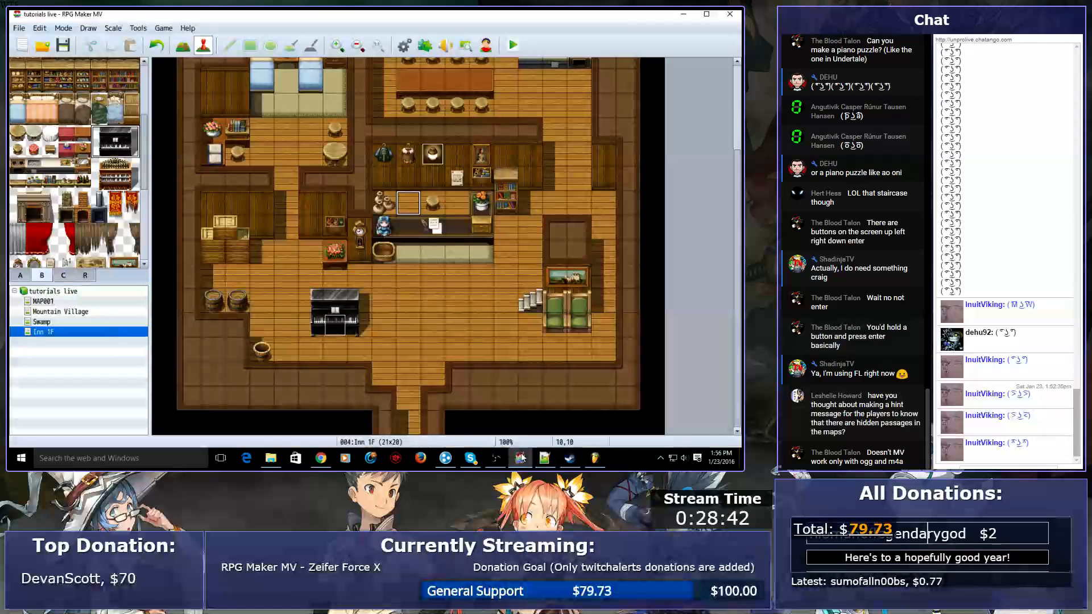
click(405, 46)
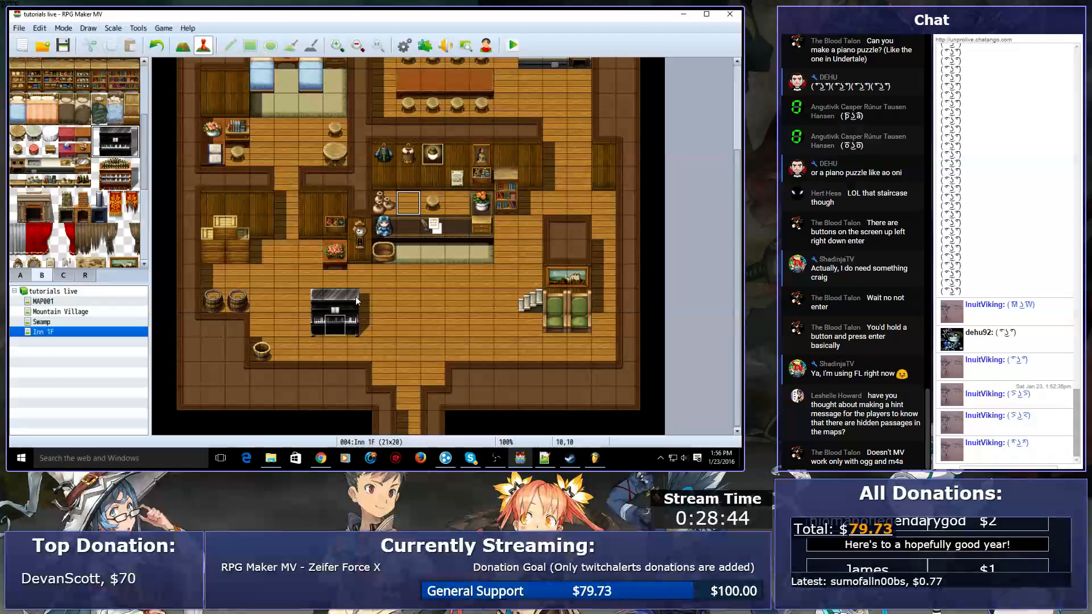
double_click(339, 326)
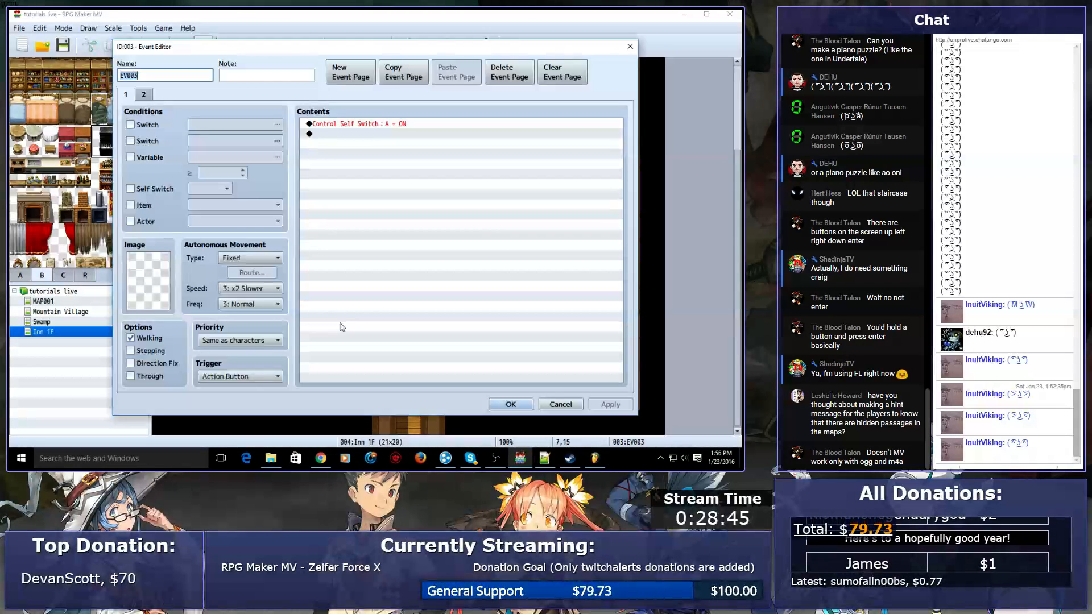
click(144, 95)
drag(398, 124, 396, 144)
key(Delete)
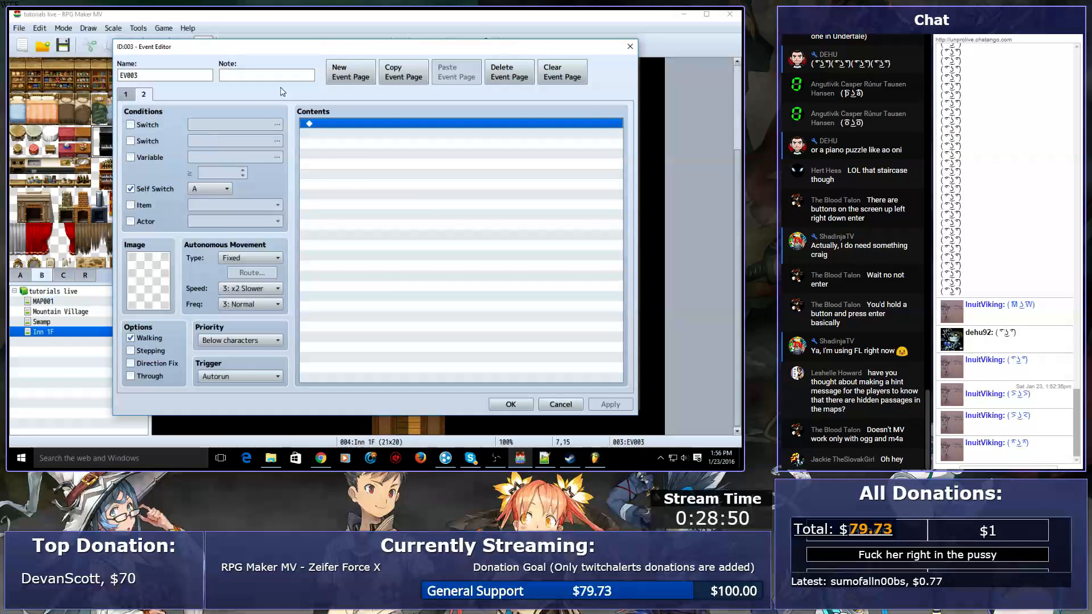
- Delete event page 2 and replace page 1's Control Self Switch command with the cut commands, keeping the priority Same as characters
click(509, 72)
click(410, 124)
key(Delete)
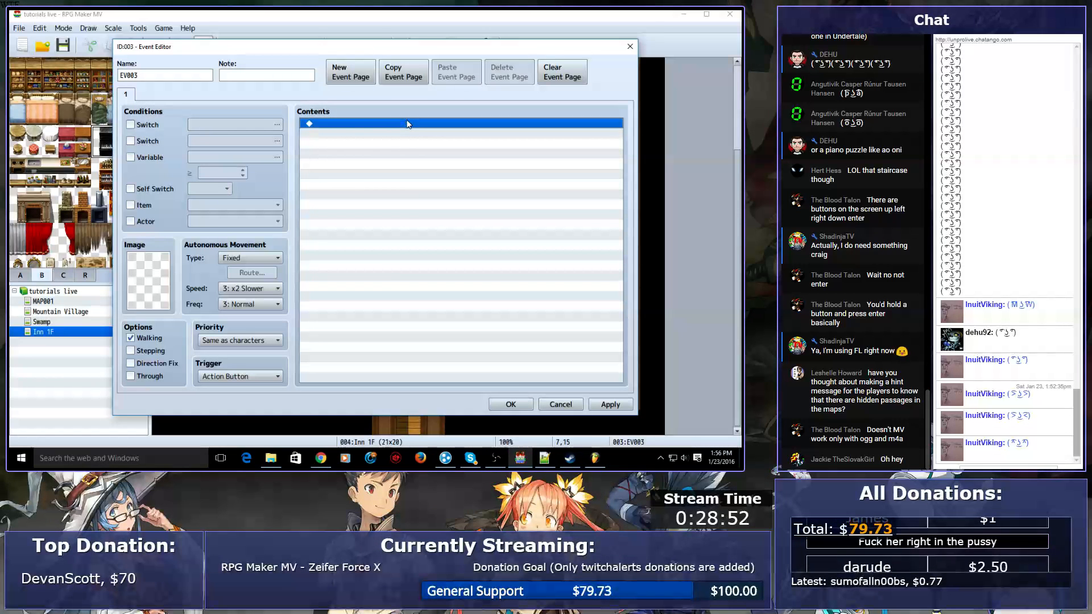
key(ctrl+v)
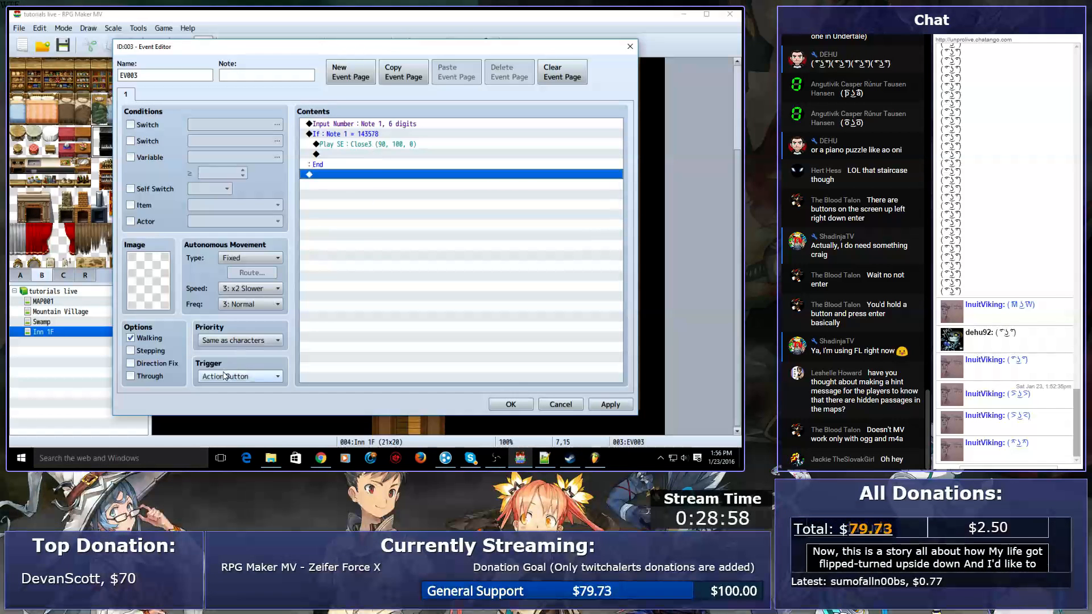
click(253, 341)
click(241, 365)
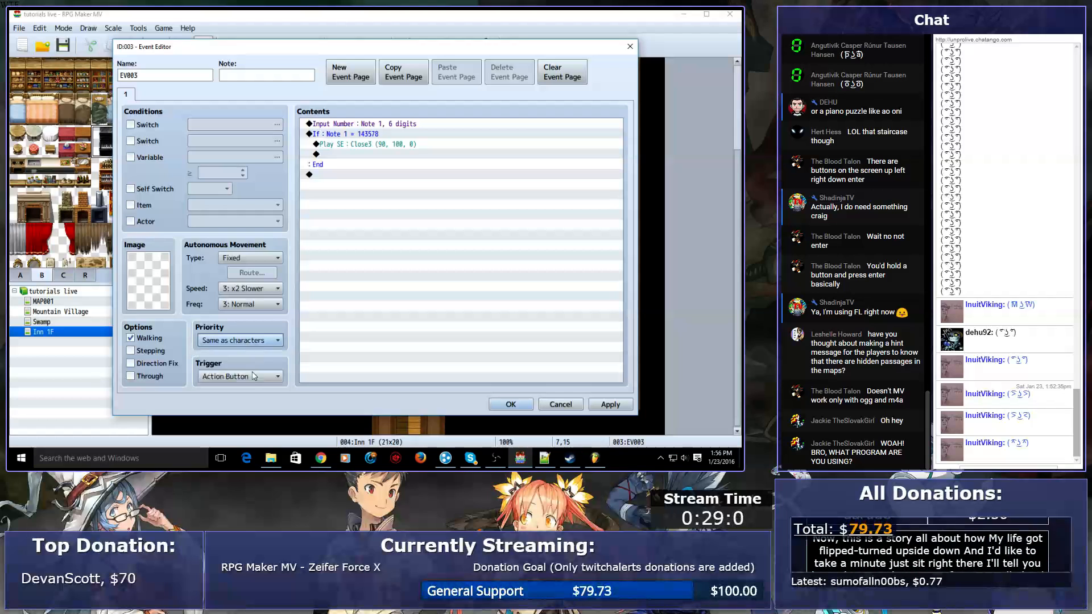
- Review the Input Number command's variable and digit settings and the conditional branch's Note 1 constant
click(361, 127)
double_click(359, 128)
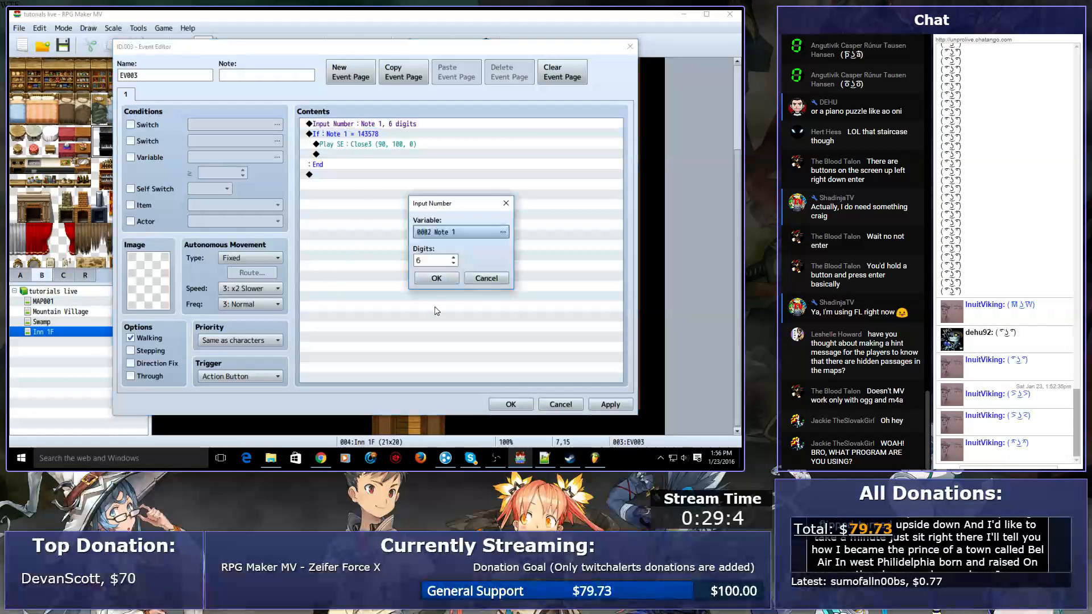
click(468, 235)
click(565, 110)
click(437, 278)
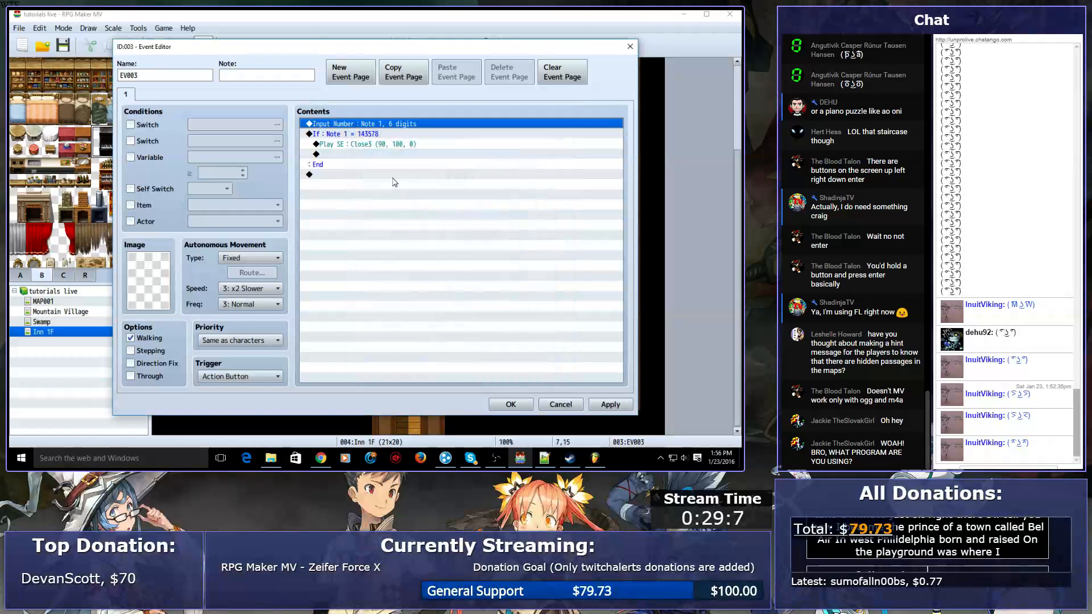
double_click(380, 134)
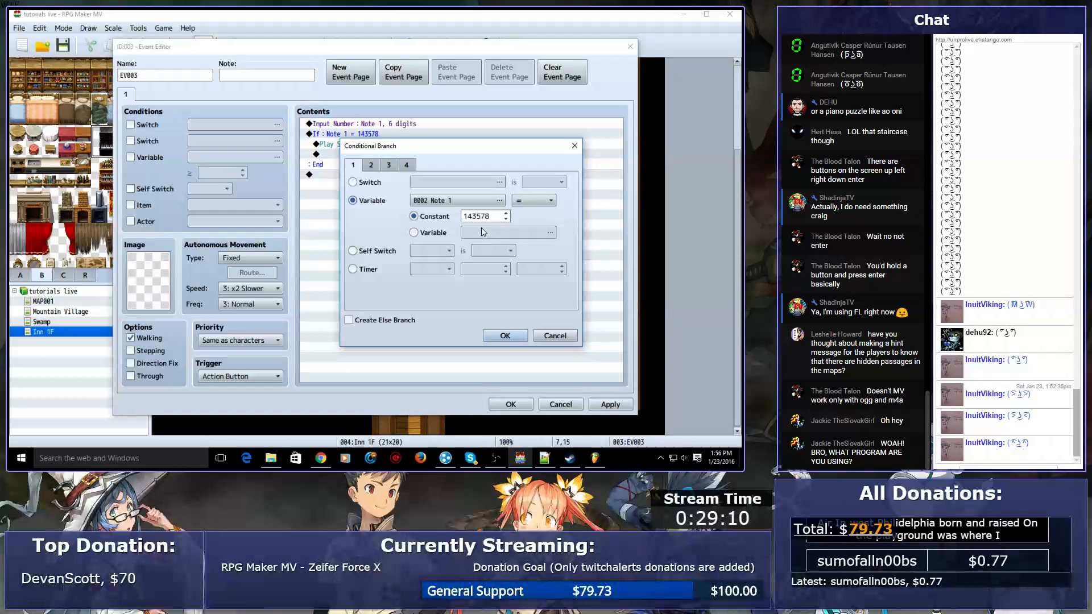
double_click(488, 217)
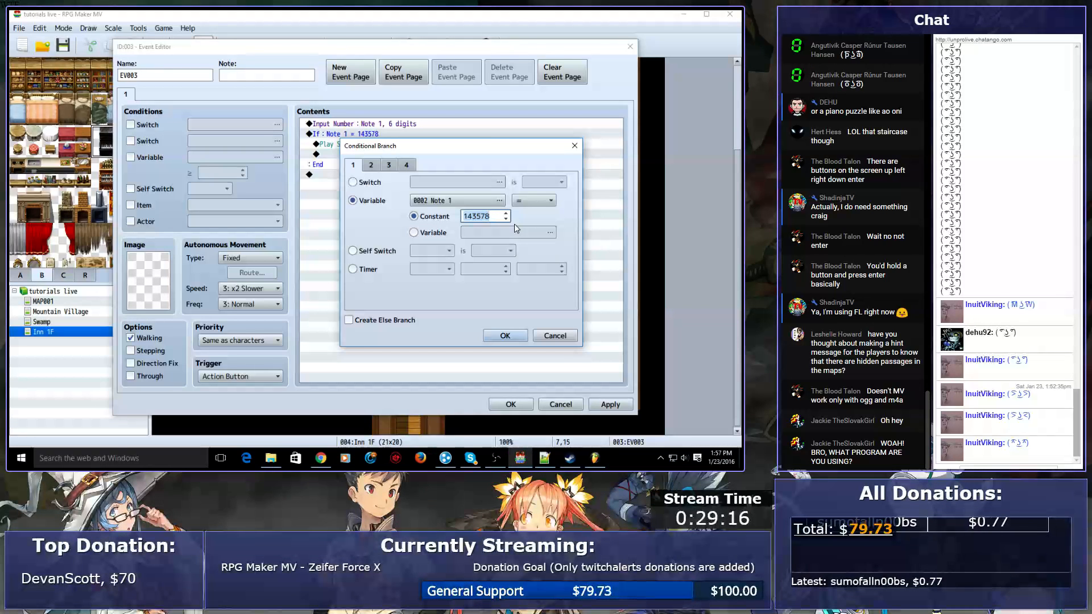
key(Return)
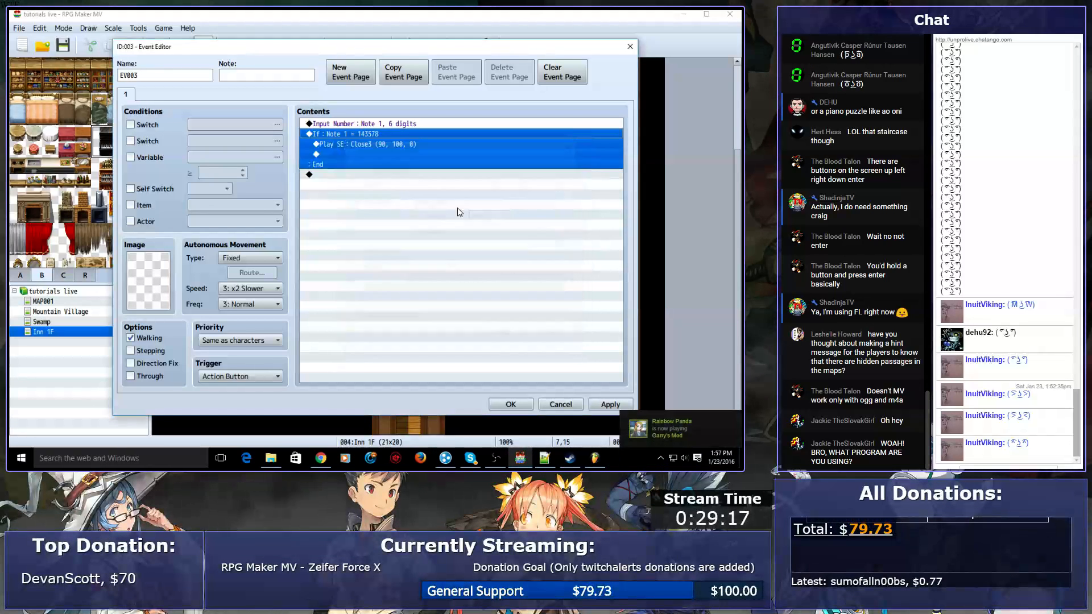
- Change the sound effect played inside the Note 1 conditional branch to c note
click(360, 155)
double_click(361, 144)
click(427, 208)
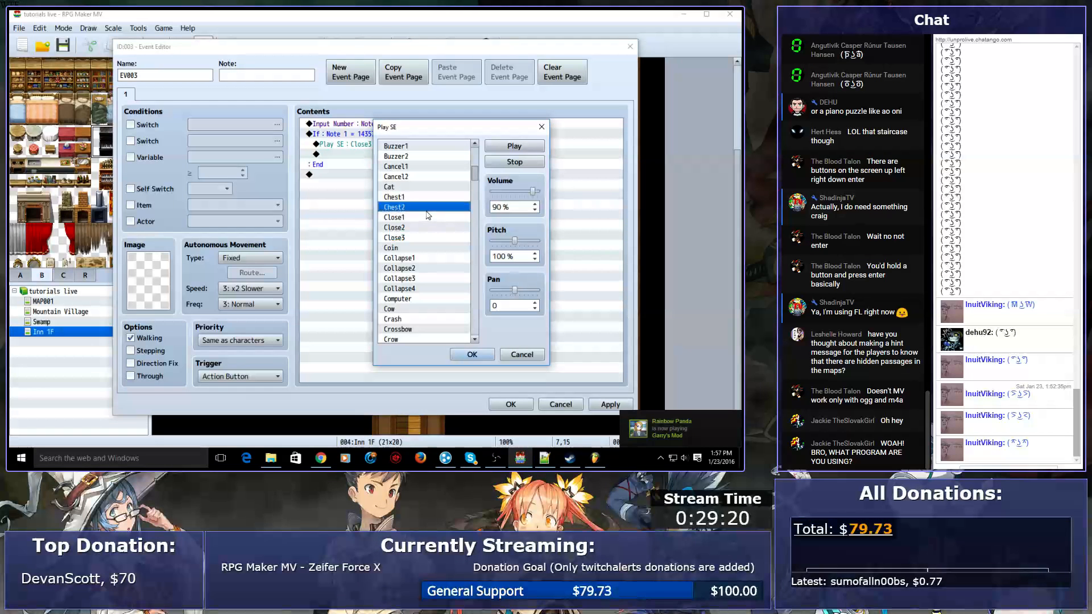
scroll(426, 304, down, 3)
click(410, 268)
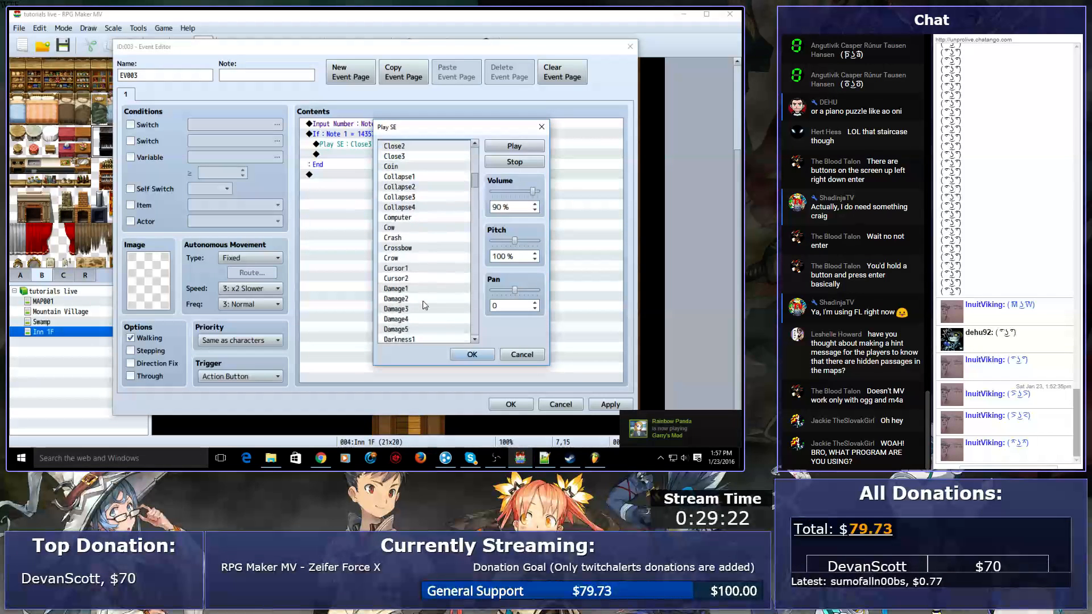
key(c)
key(c)
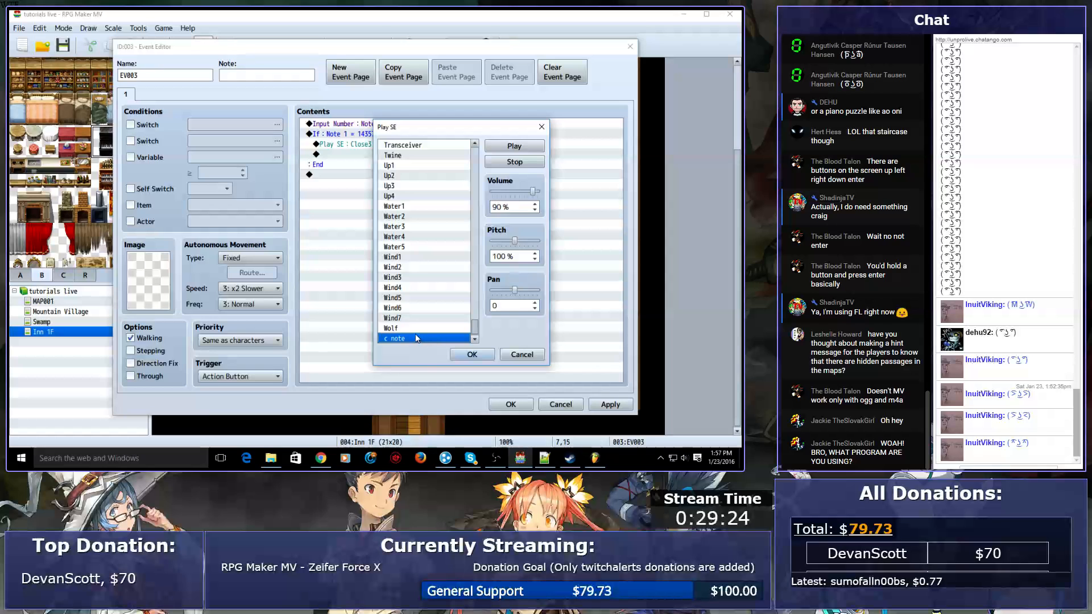
click(470, 354)
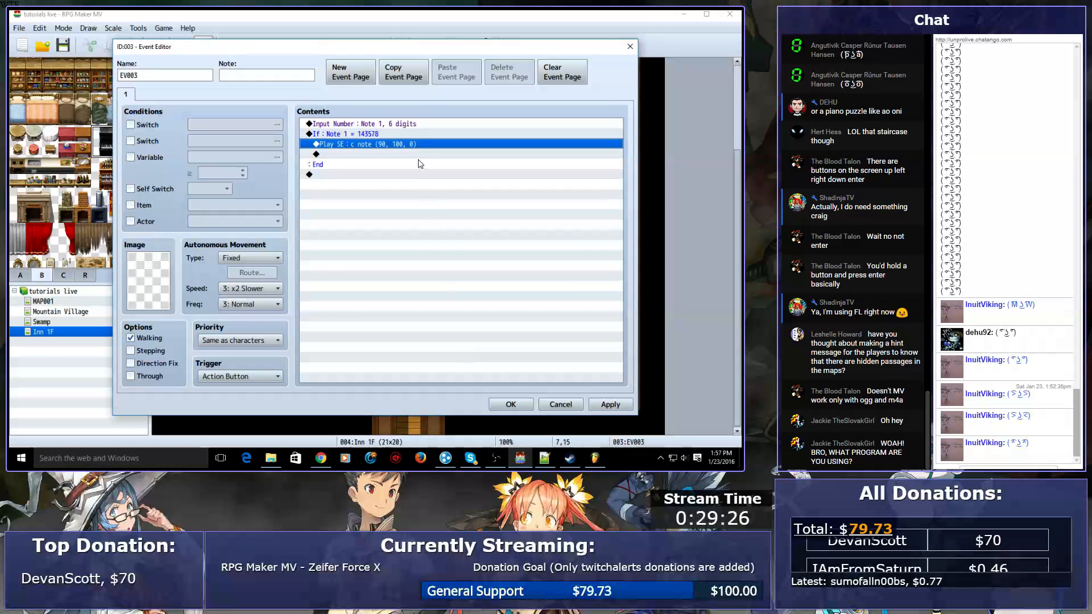
- Add a Wait of 30 frames after the c note sound effect inside the branch
click(398, 157)
double_click(405, 159)
click(530, 127)
text(30)
key(Return)
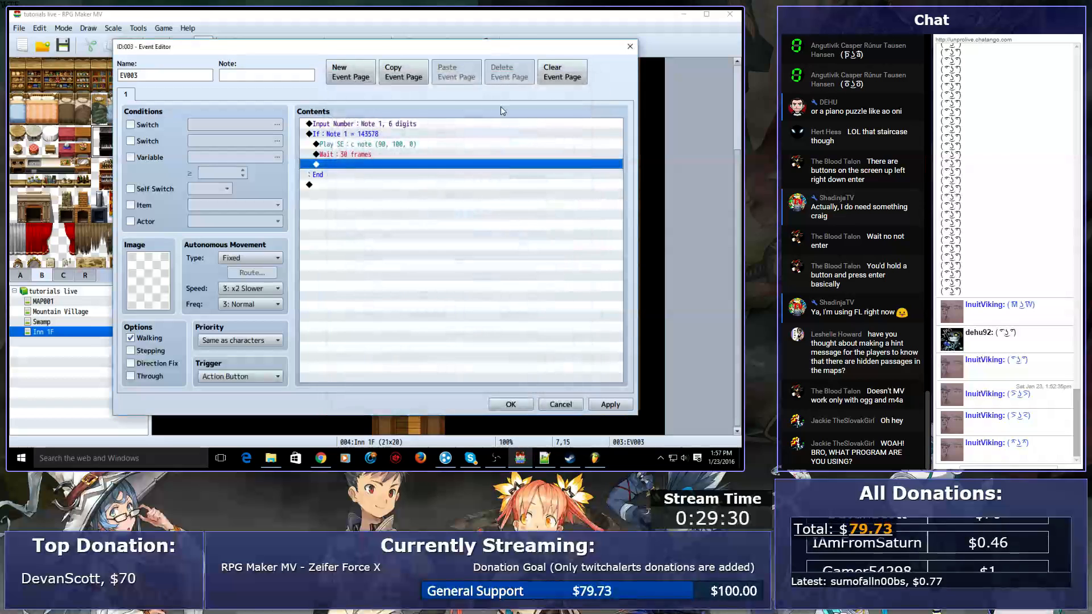
- Paste a copy of the c note Play SE command after the 30-frame Wait
click(346, 146)
key(ctrl+c)
click(346, 164)
key(ctrl+v)
key(Return)
key(Return)
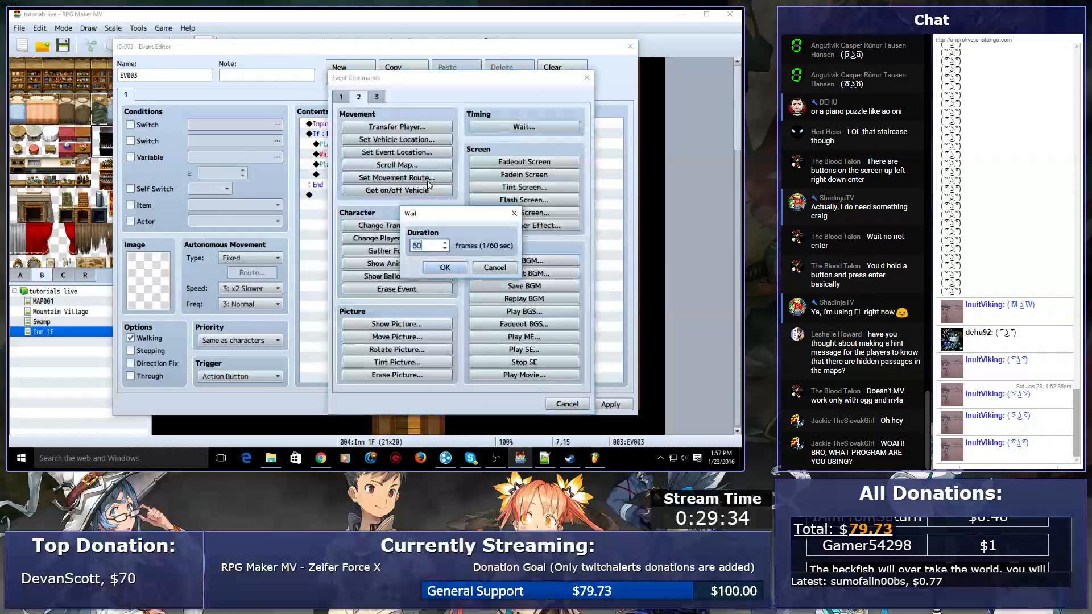
key(Escape)
key(Escape)
- Set the pitch of the second c note sound effect to 130%
click(359, 164)
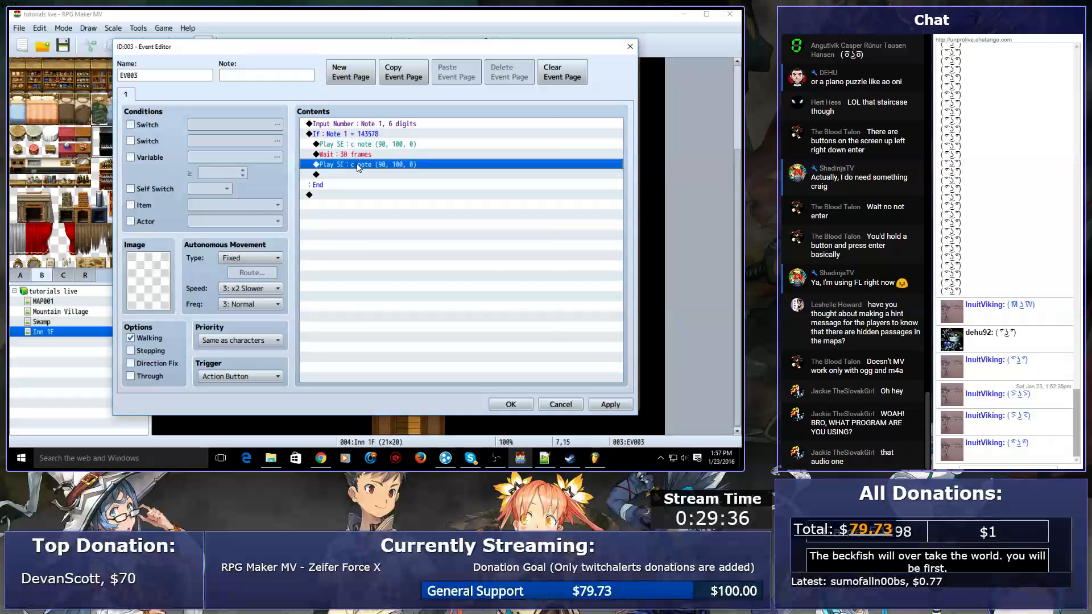
key(Return)
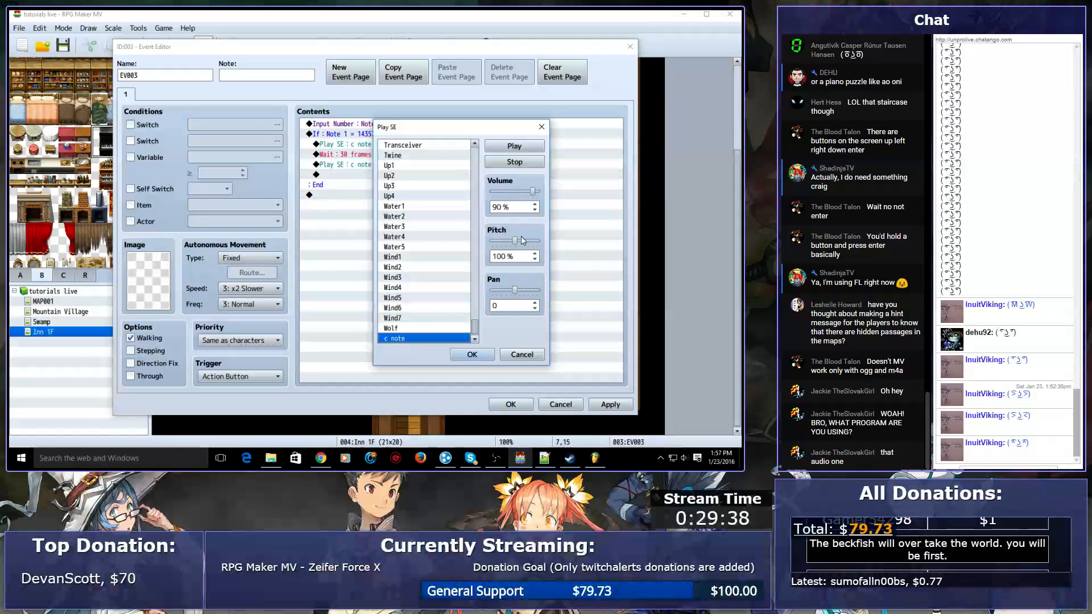
drag(493, 134, 544, 145)
key(Up)
key(Up)
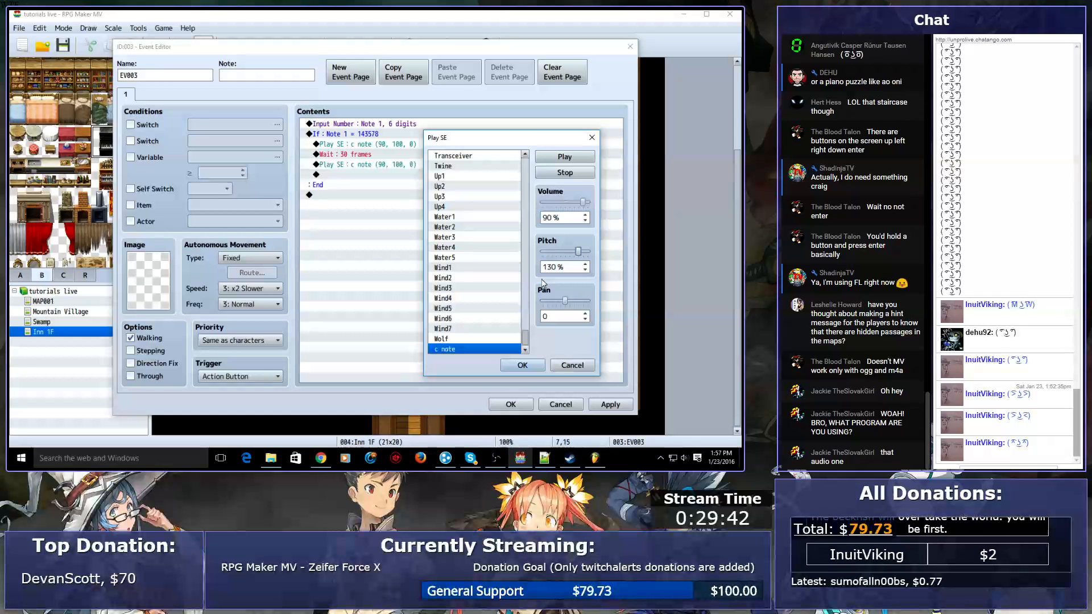
click(514, 366)
right_click(394, 170)
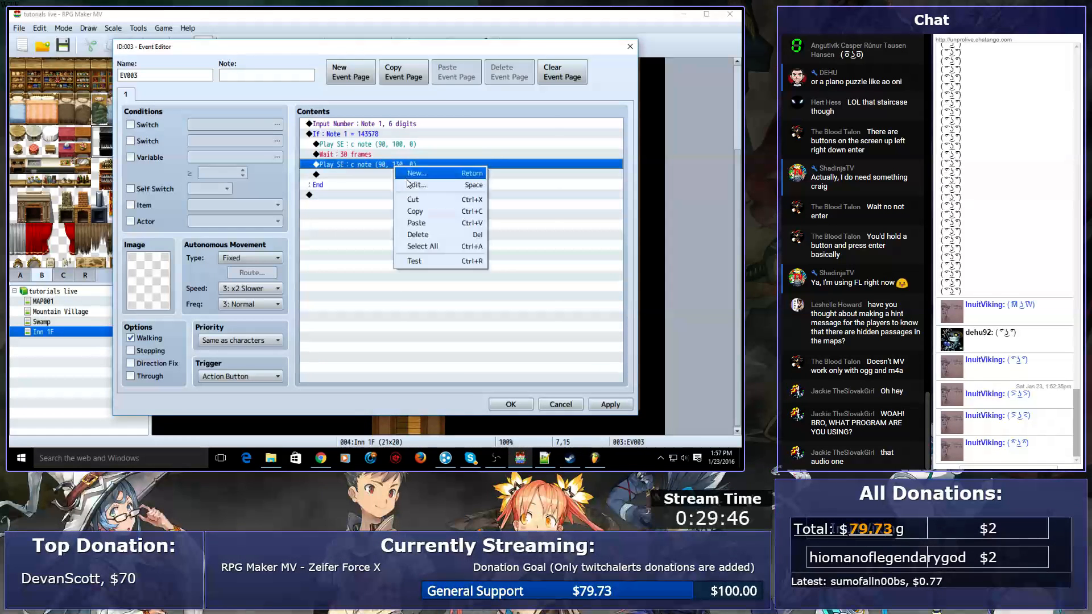
click(453, 178)
click(473, 355)
- Duplicate the last Wait and c note pair at the branch's end and set the new note's pitch to 120%, previewing the sound
shift+click(366, 157)
key(ctrl+c)
click(361, 174)
key(ctrl+v)
click(367, 187)
key(Return)
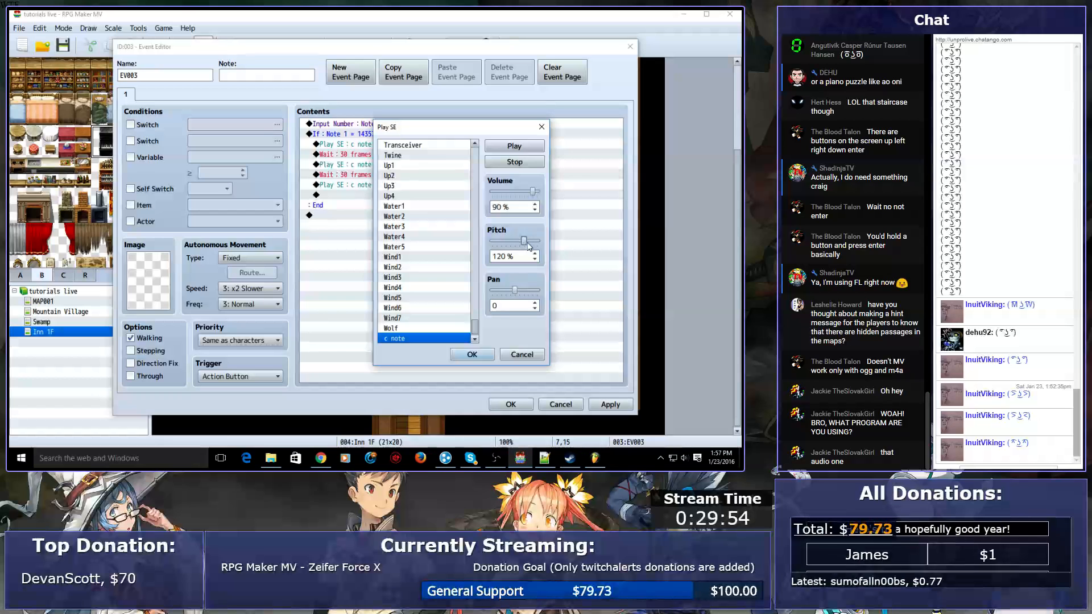
click(515, 161)
click(515, 149)
click(515, 160)
click(485, 356)
- Append another copy of the Wait and c note pair and set the fourth note's pitch to 140%
shift+click(373, 173)
key(ctrl+c)
click(362, 195)
key(ctrl+v)
click(350, 208)
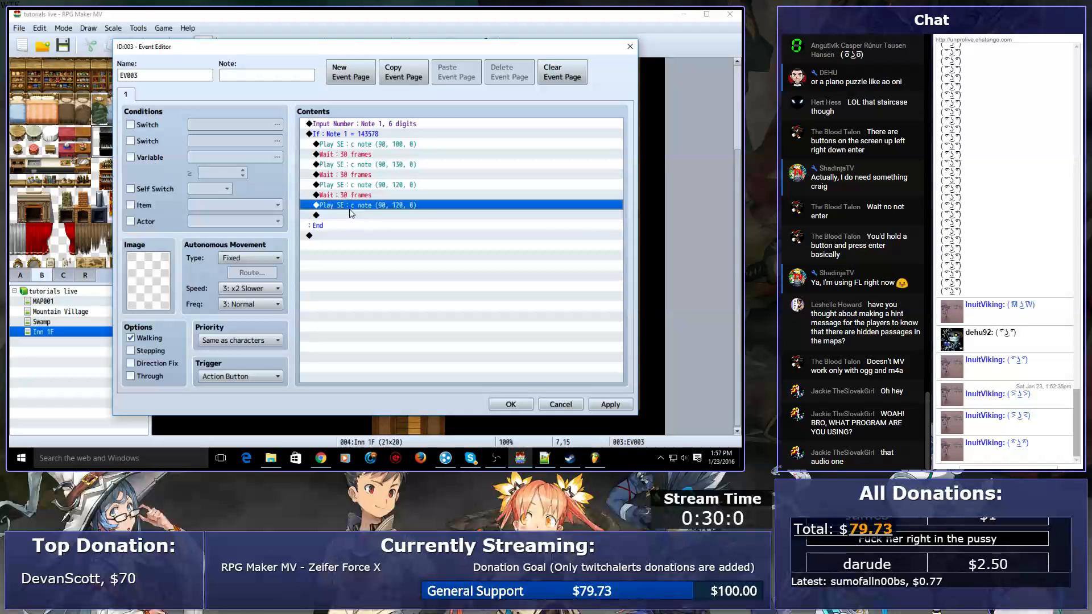
double_click(414, 206)
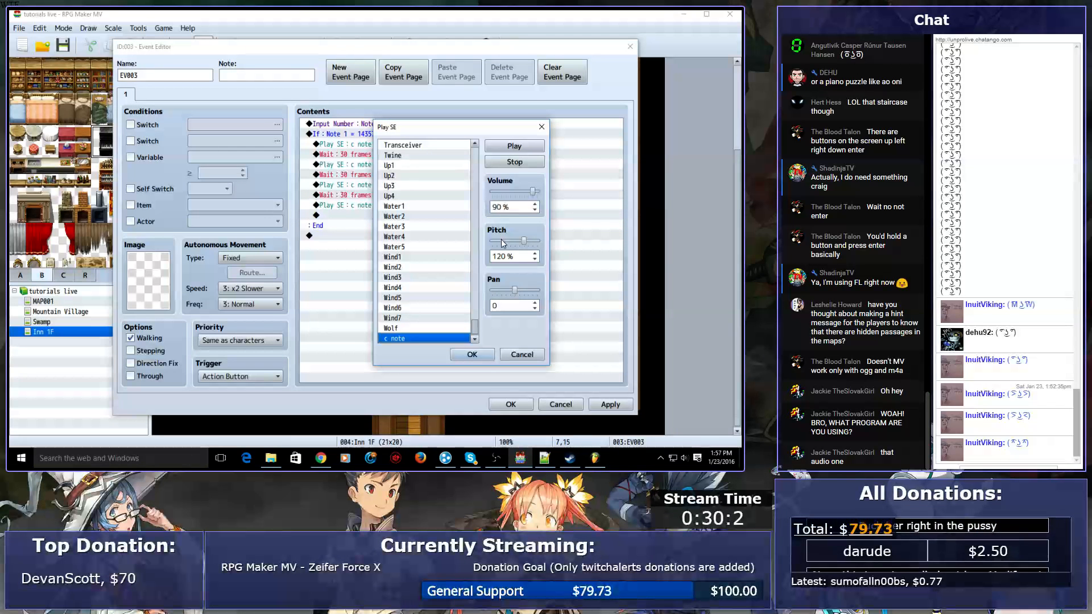
click(524, 241)
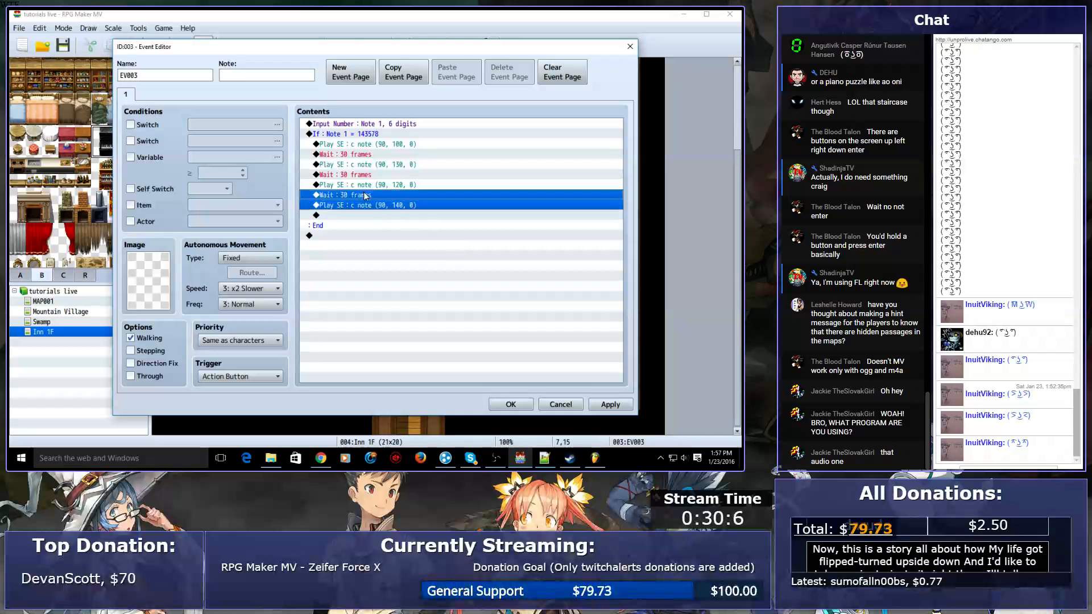
- Paste a further Wait and c note pair at the branch's end and set the fifth note's pitch to 60%
click(367, 215)
key(ctrl+v)
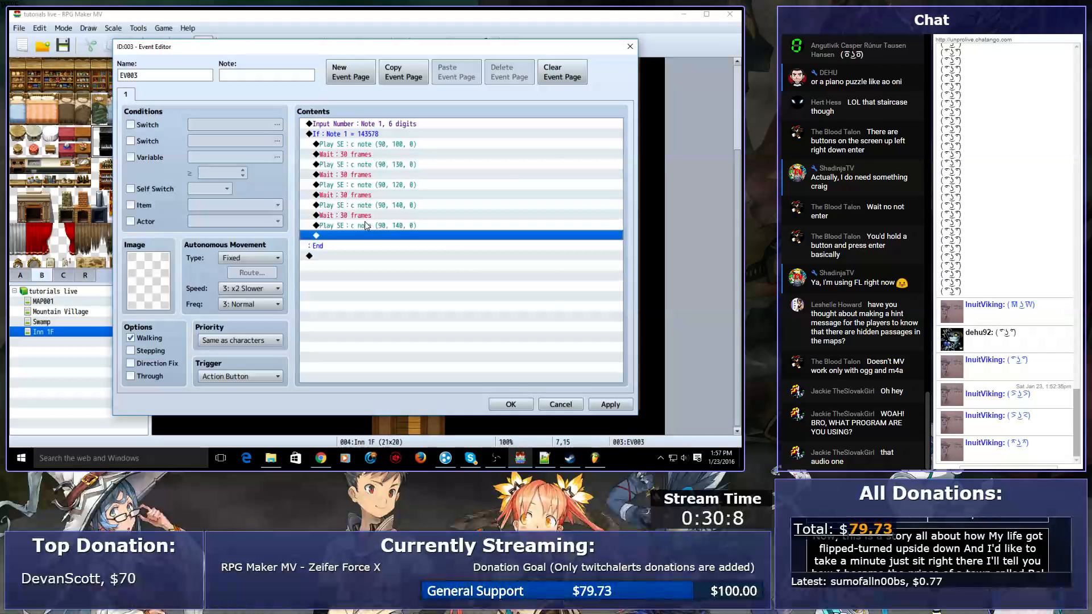
double_click(367, 226)
drag(534, 243, 533, 243)
key(Home)
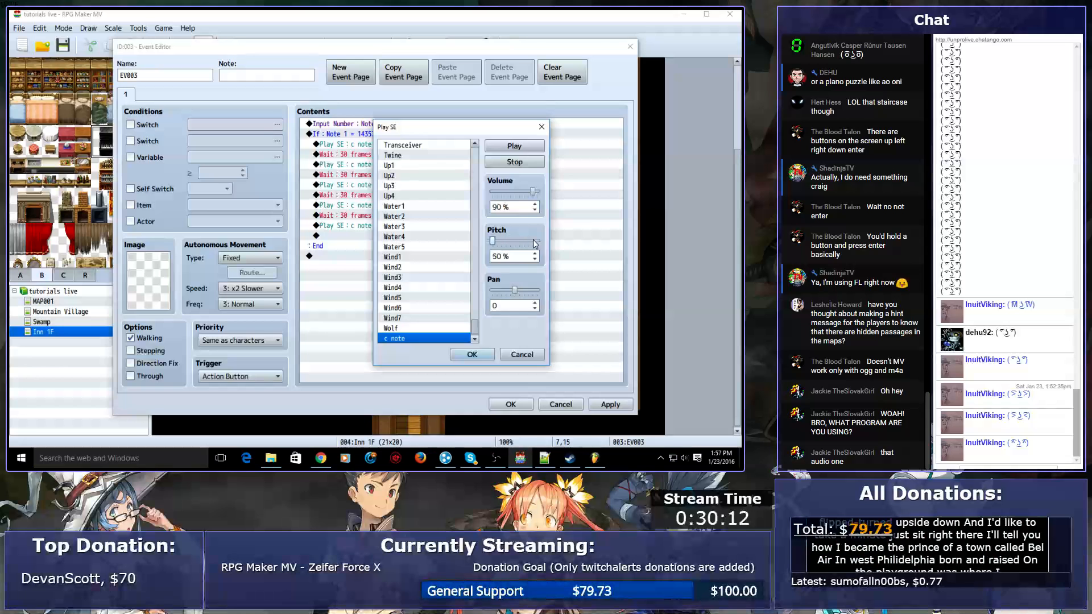
click(473, 355)
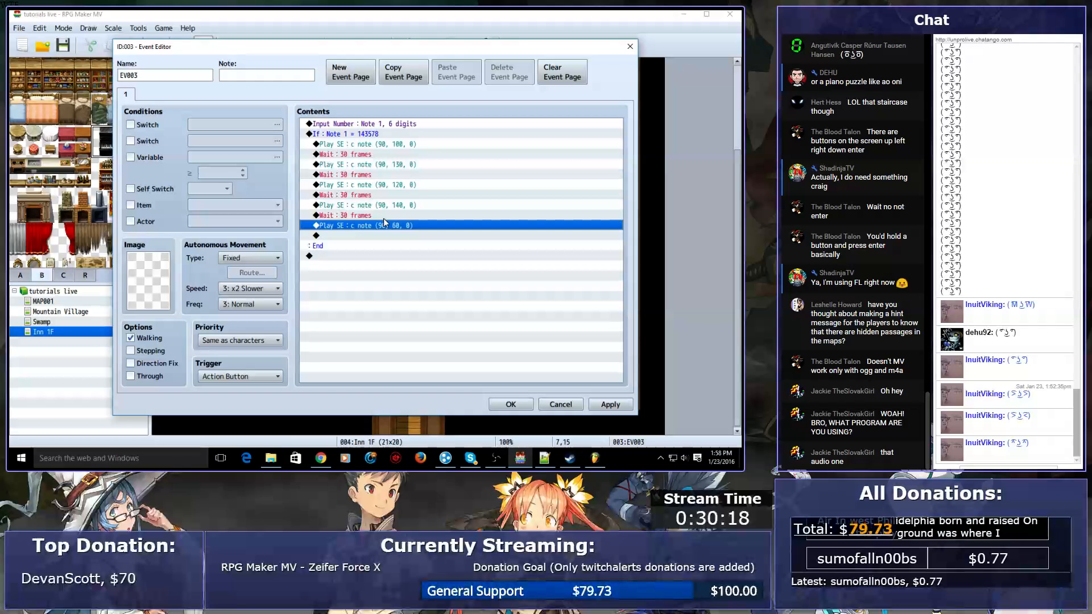
- Add a sixth note by duplicating the last Wait and c note pair, set its pitch to 70%, and save the event
shift+click(384, 216)
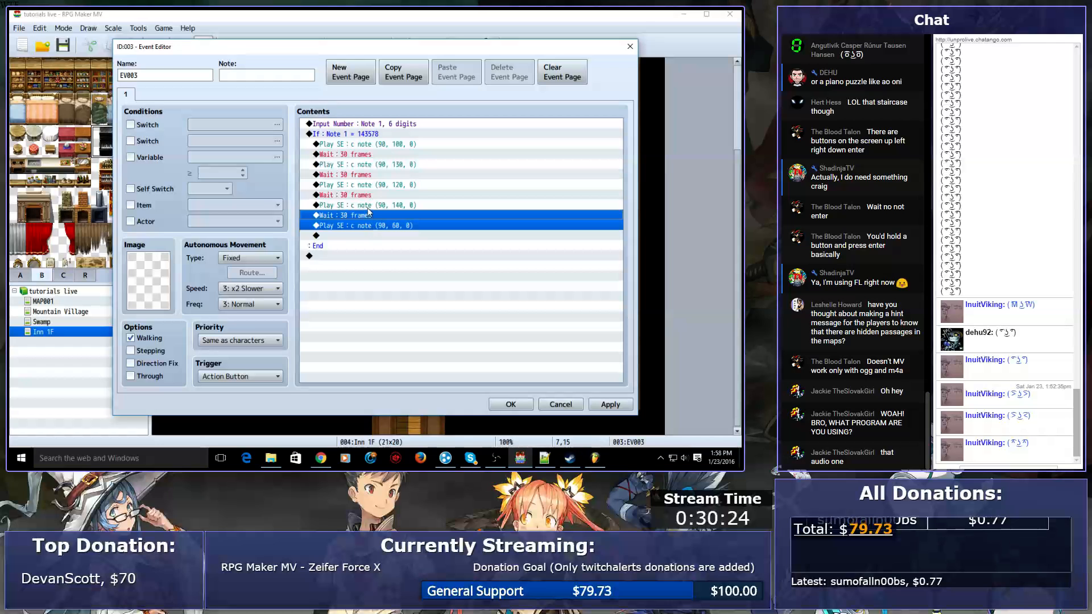
click(367, 236)
key(ctrl+v)
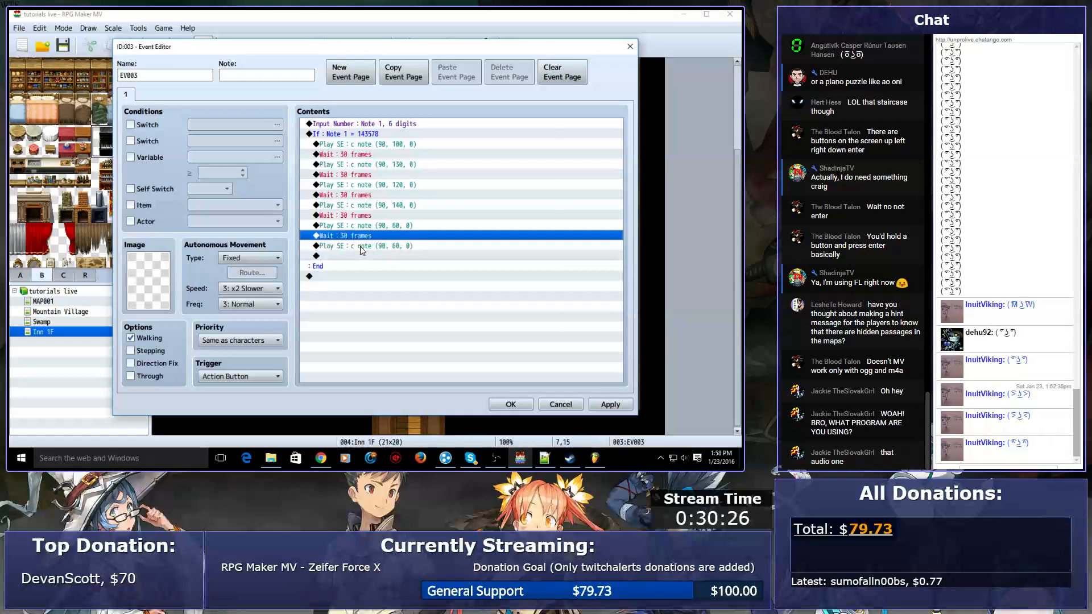
double_click(357, 246)
click(515, 146)
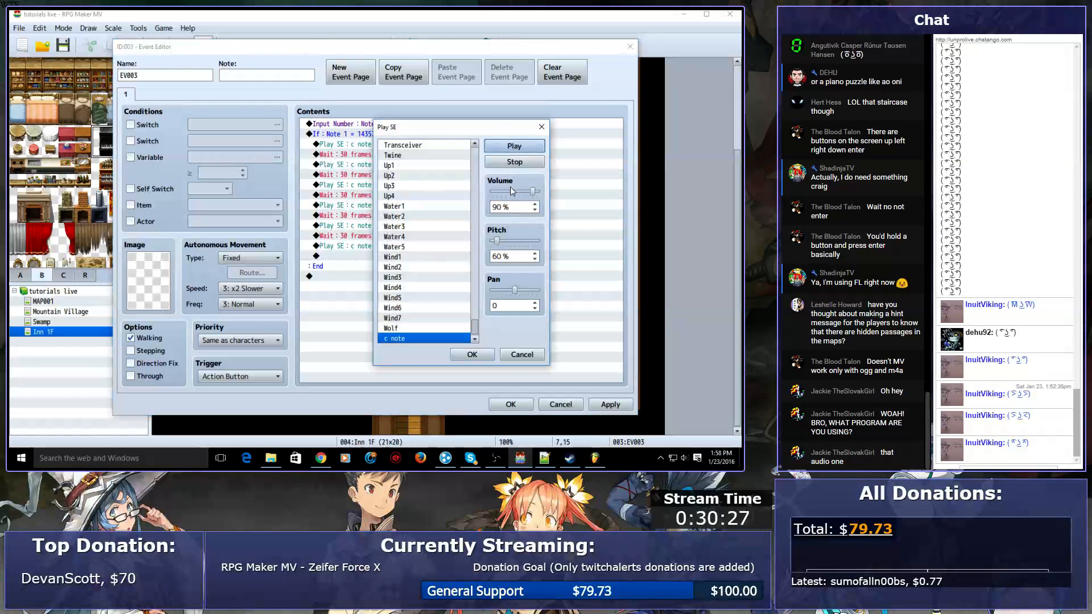
click(498, 241)
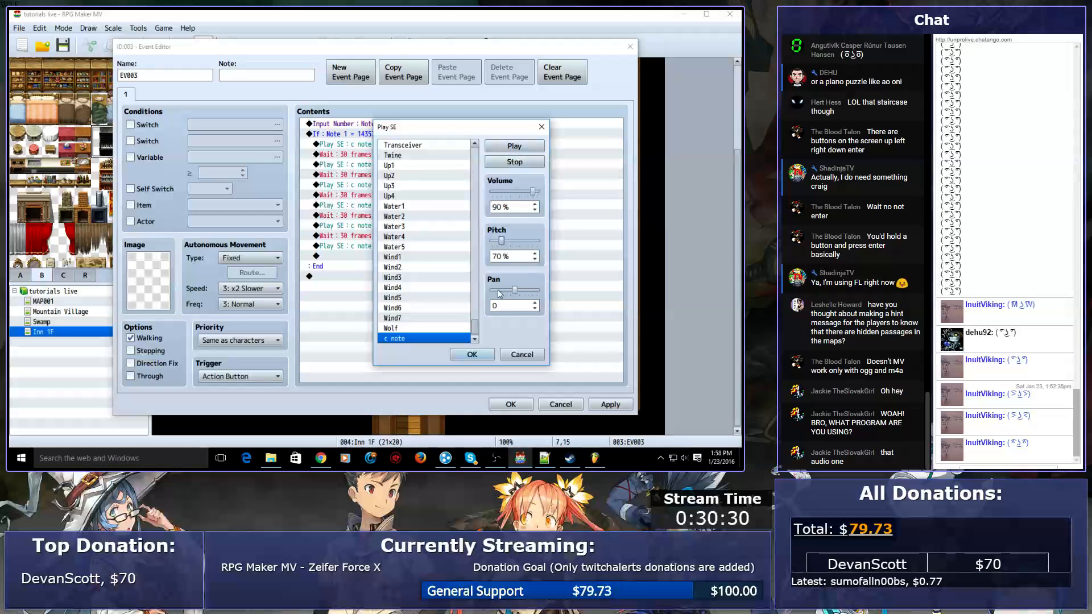
click(472, 355)
click(514, 380)
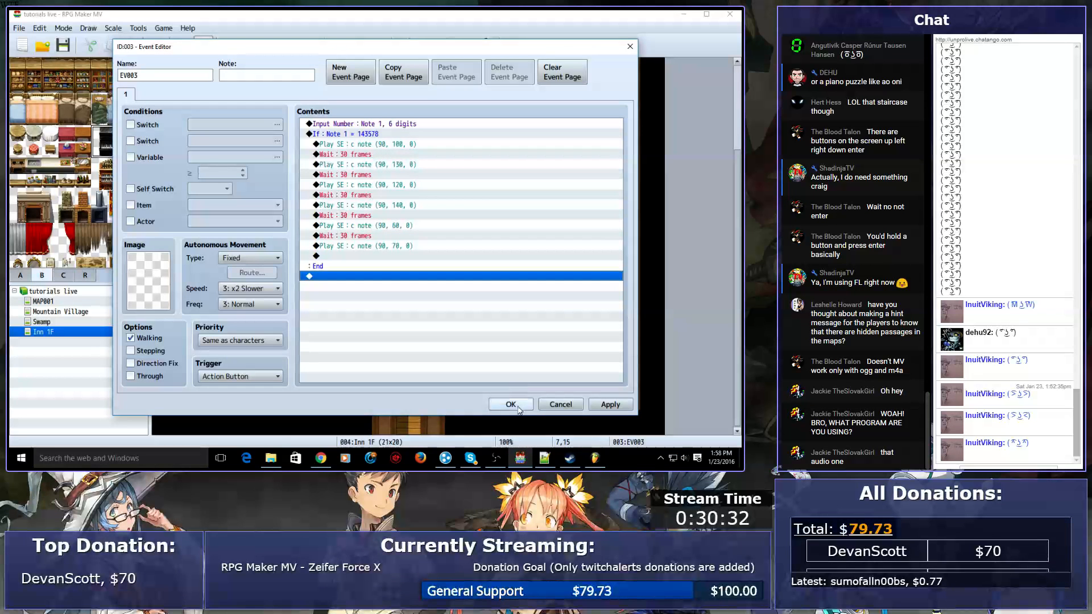
click(511, 405)
- Playtest the project by starting a new game, and close the game window
click(513, 46)
click(376, 256)
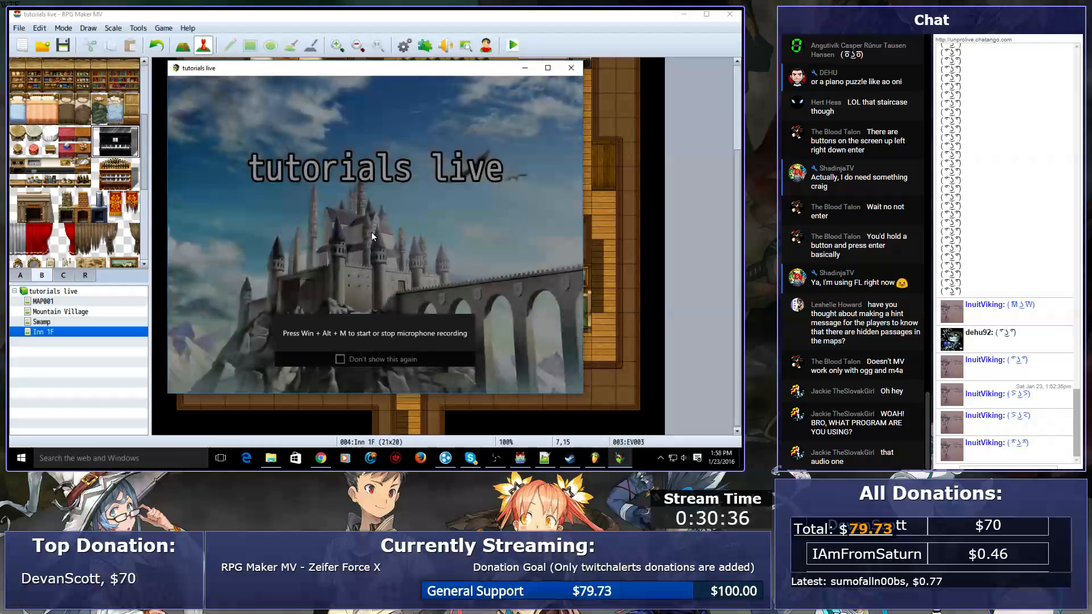
key(Return)
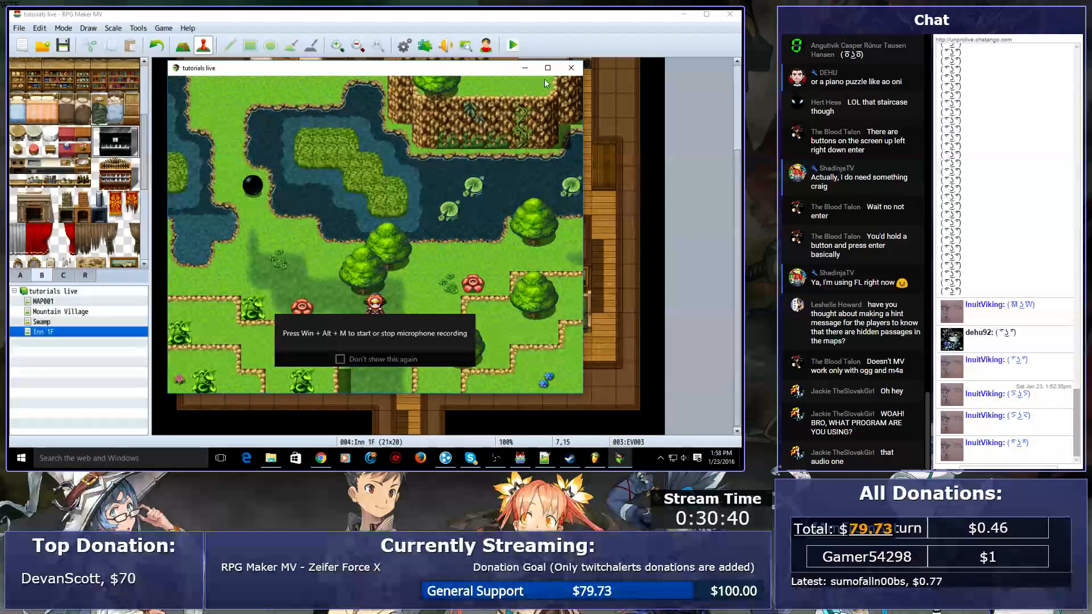
click(571, 67)
- Set the player's starting position on the Inn 1F floor tile just below and to the right of the piano
right_click(395, 345)
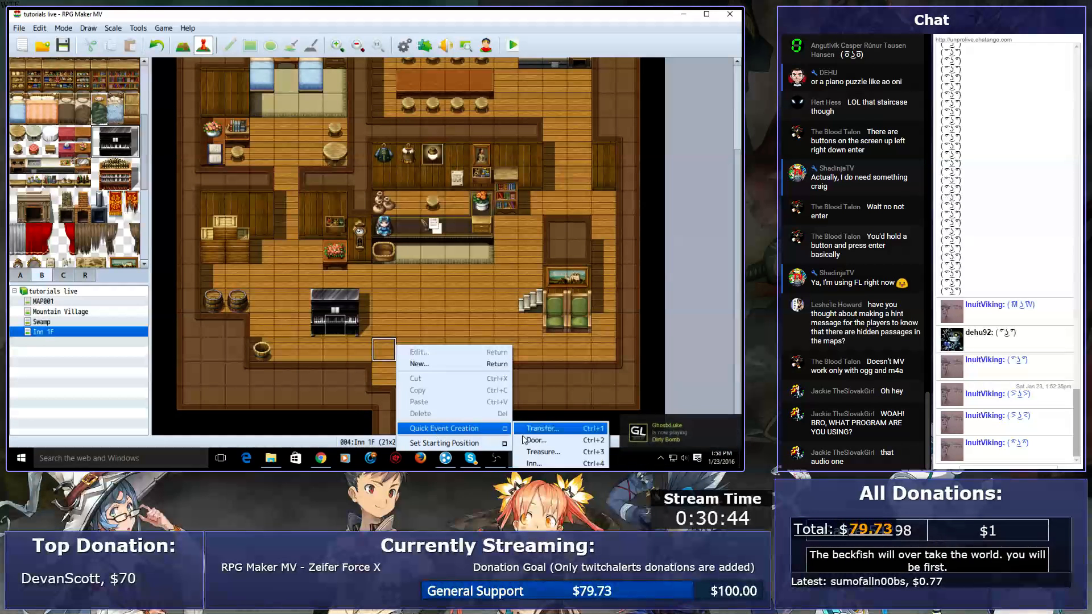
mouse_move(460, 444)
click(521, 444)
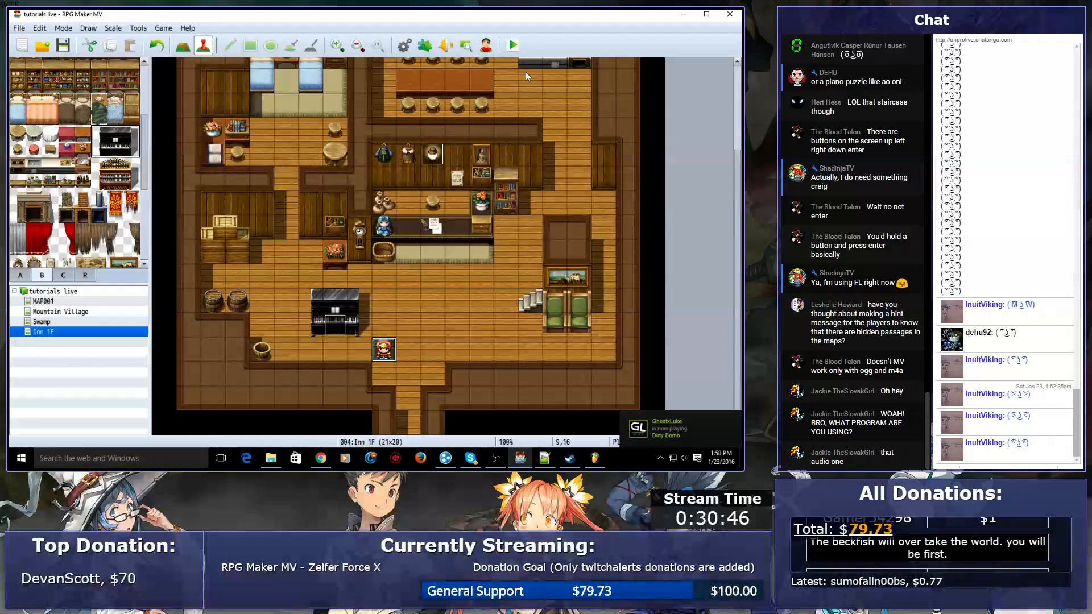
- Playtest a new game, walk the player to the piano, and trigger its event
click(514, 46)
click(332, 257)
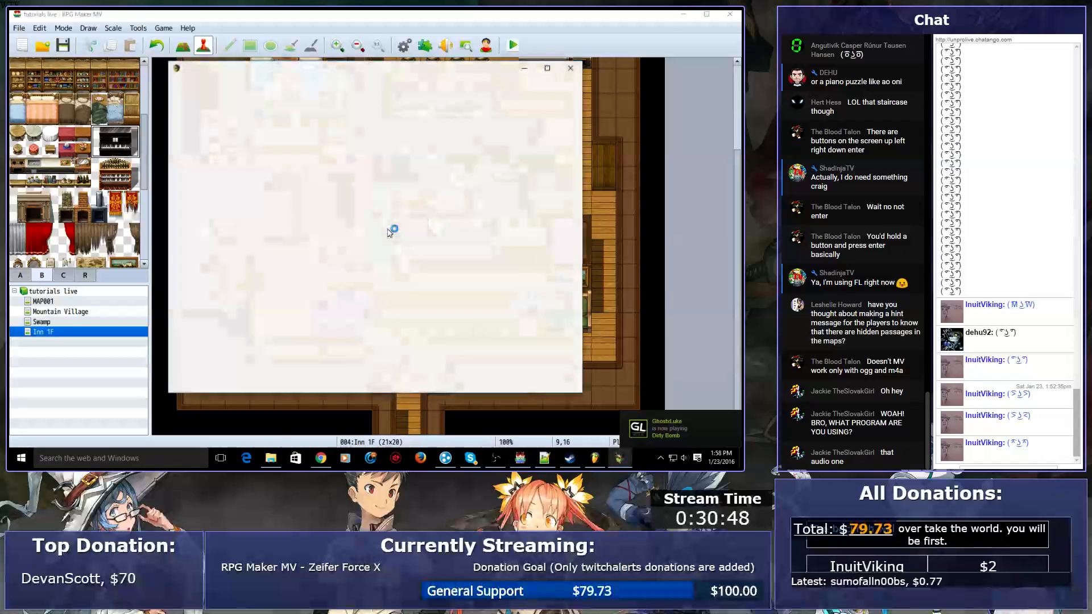
key(Return)
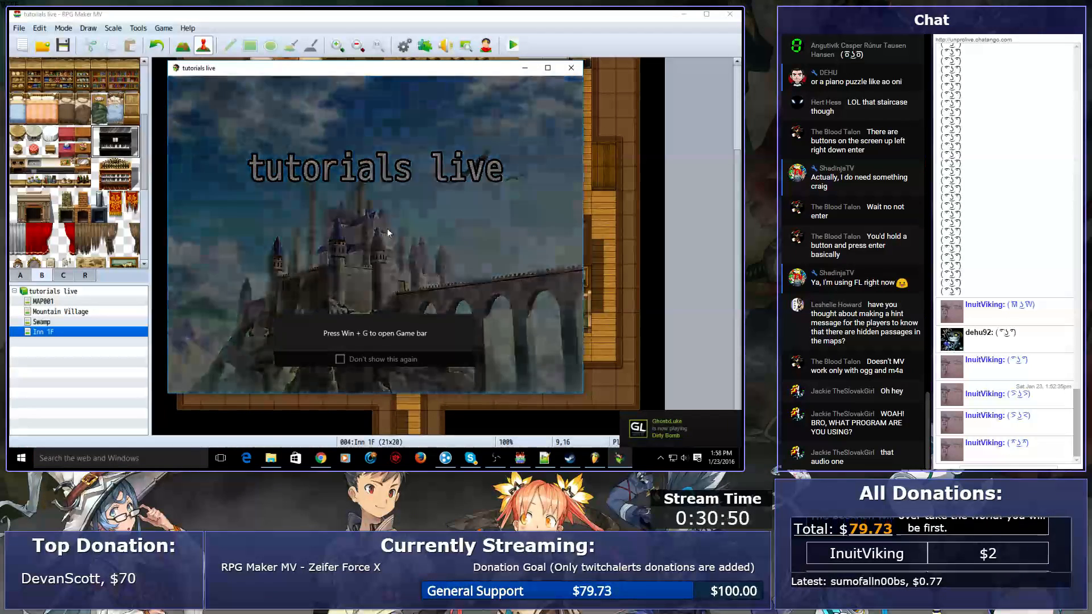
key(Left)
key(Left)
key(Up)
key(Return)
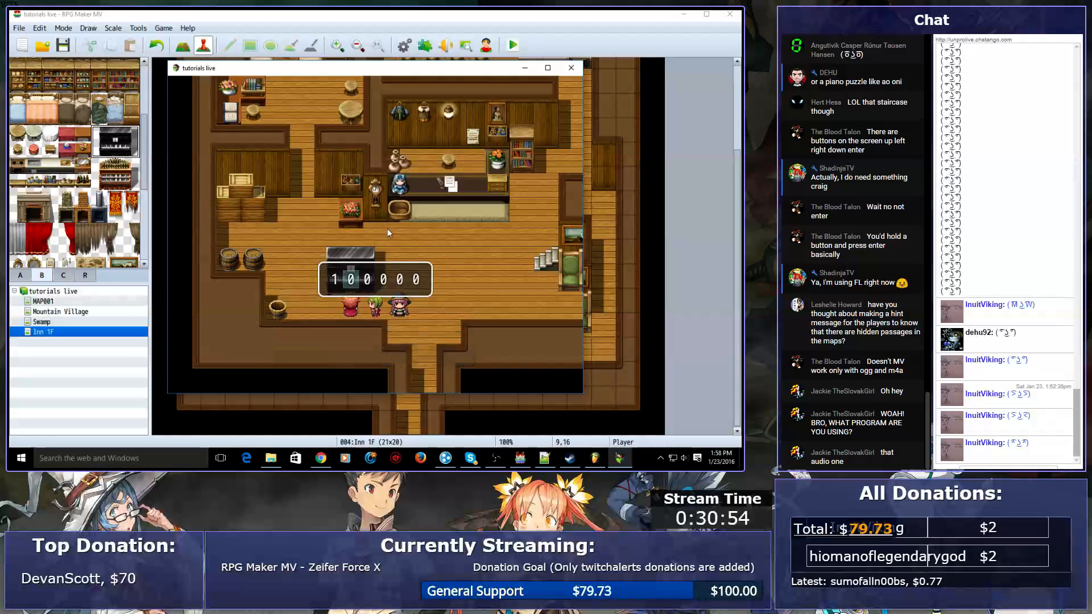
- Enter the note code 143578 in the piano's six-digit number input and submit it
key(Return)
key(Return)
key(Up)
key(Right)
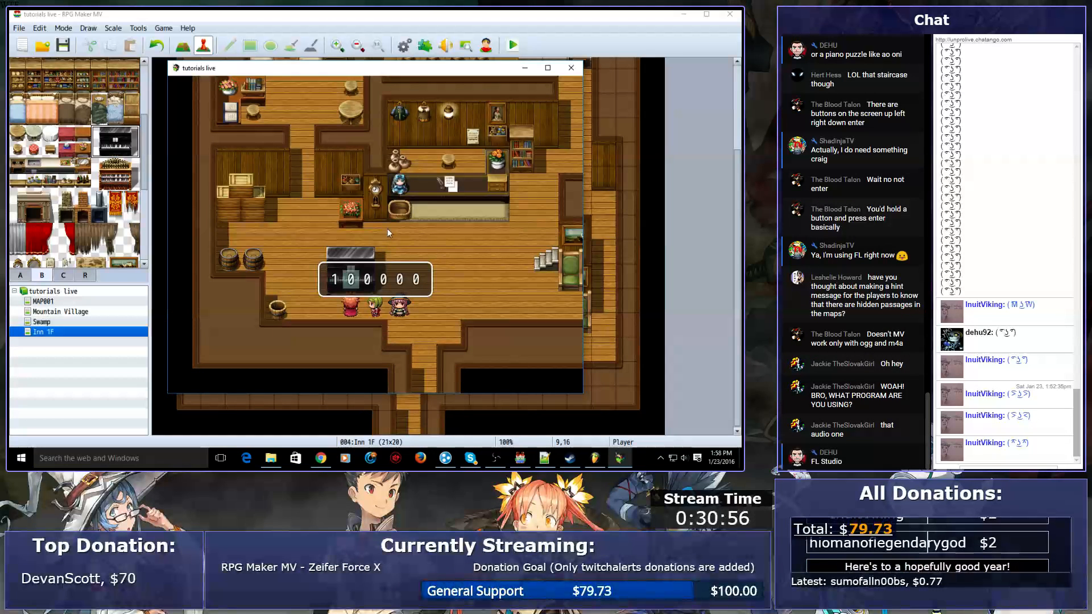
key(Up)
key(Up)
key(Up)
key(Right)
key(Up)
key(Up)
key(Up)
key(Up)
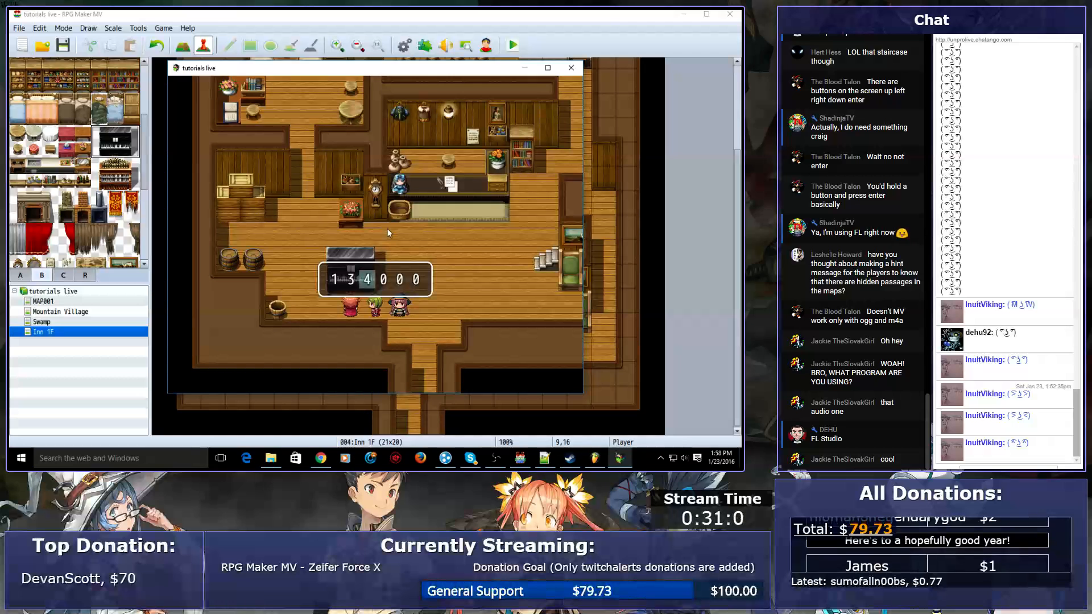
key(Left)
key(Up)
key(Right)
key(Down)
key(Right)
key(Up)
key(Up)
key(Up)
key(Up)
key(Up)
key(Right)
key(Up)
key(Up)
key(Up)
key(Up)
key(Up)
key(Up)
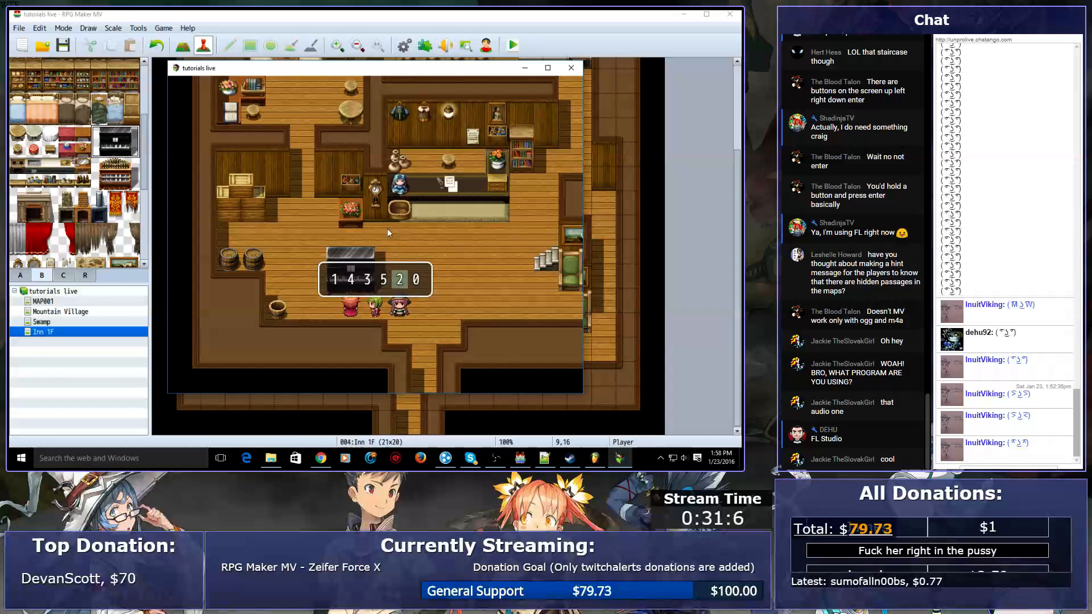
key(Up)
key(Right)
key(Up)
key(Up)
key(Up)
key(Up)
key(Up)
key(Up)
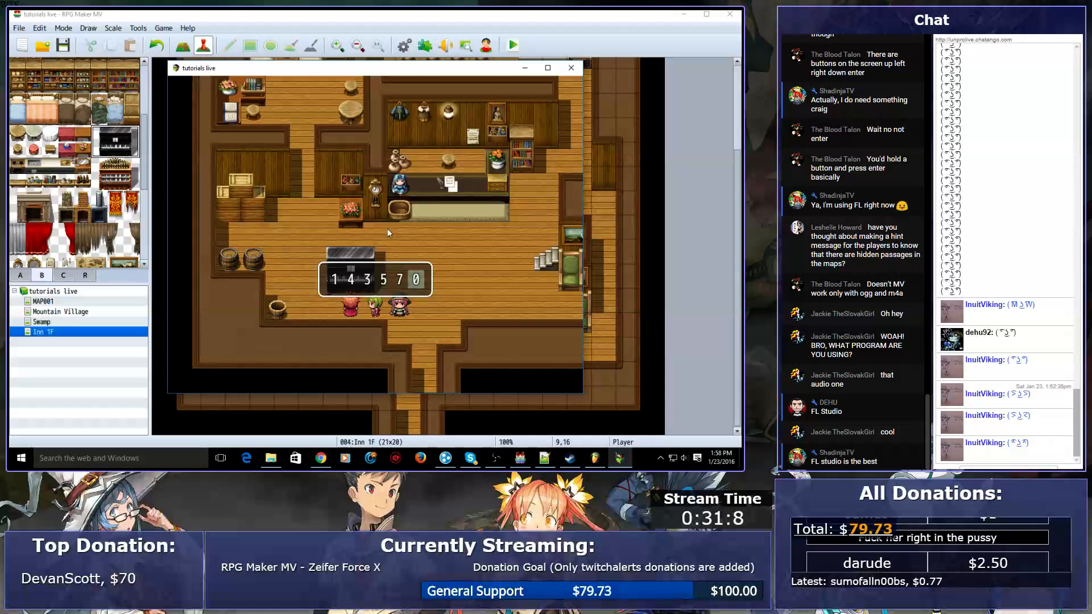
key(Return)
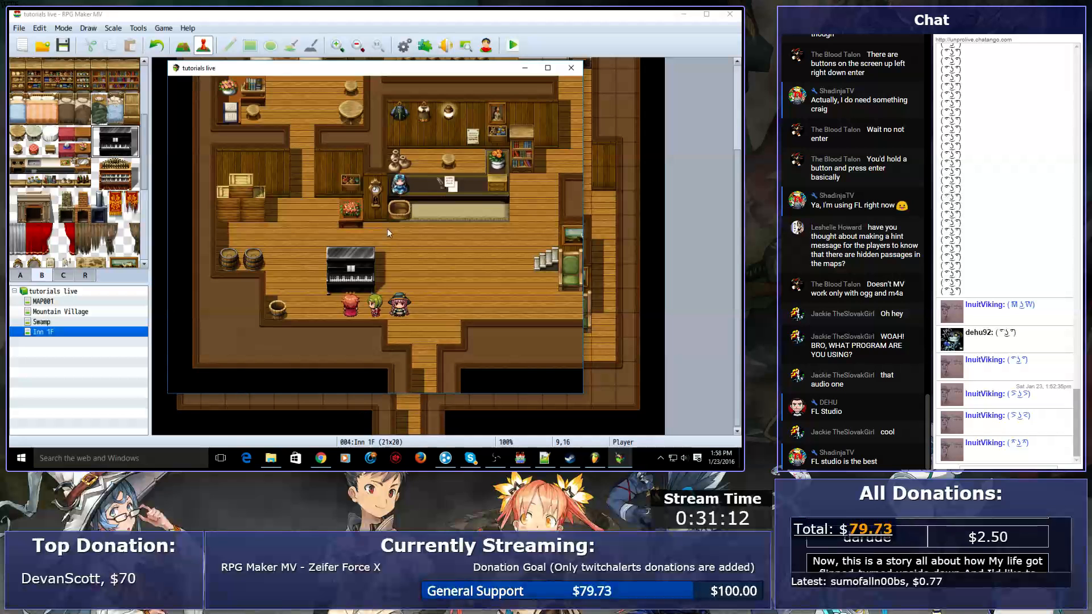
- Trigger the piano again in the playtest, resubmit the code 143578, and close the game window
key(Left)
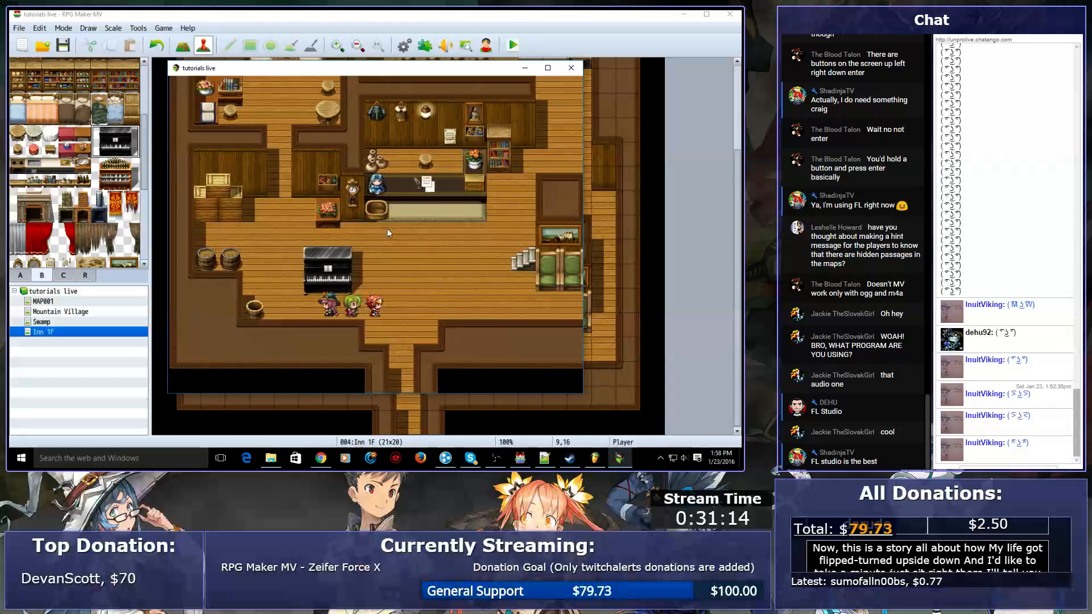
key(Return)
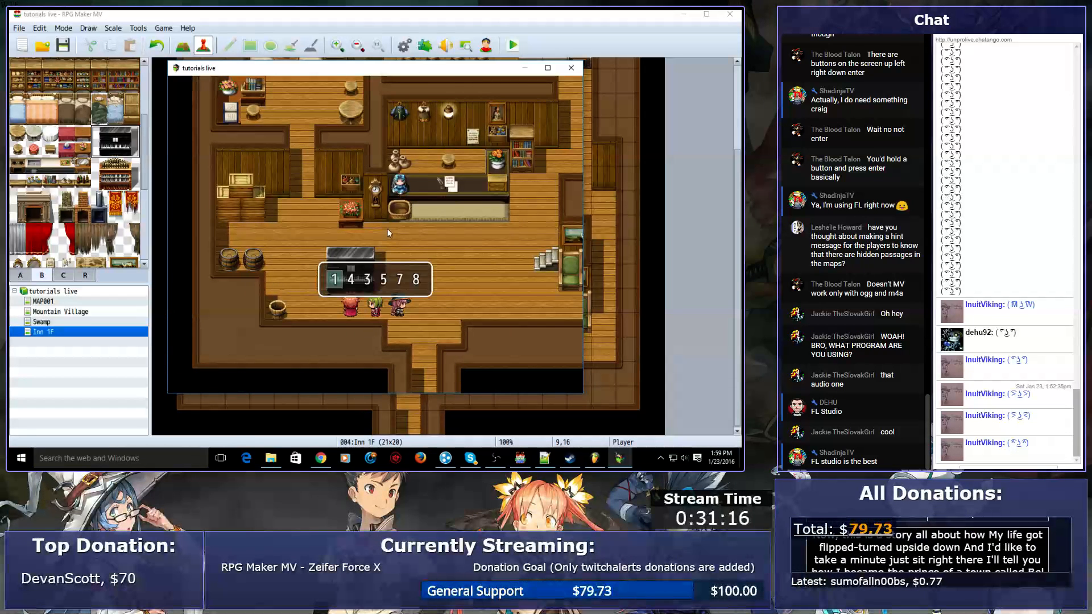
key(Return)
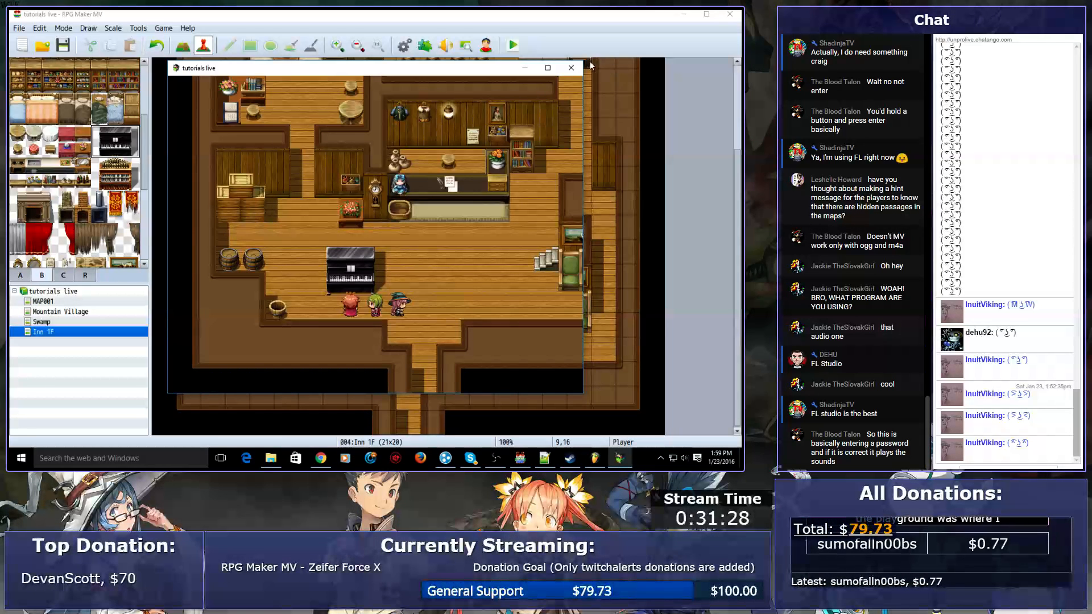
click(571, 68)
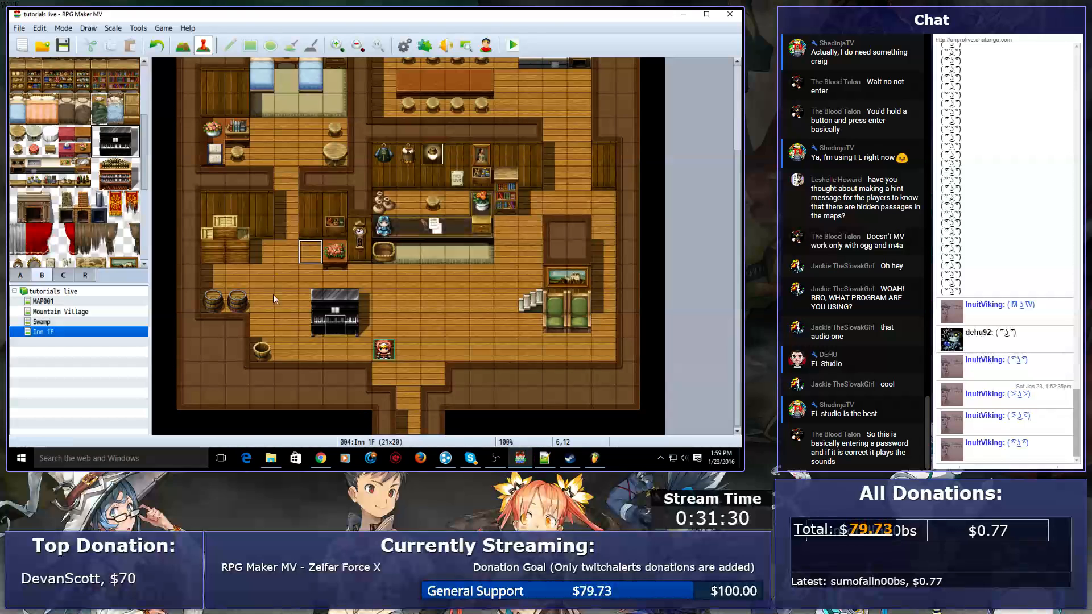
double_click(331, 324)
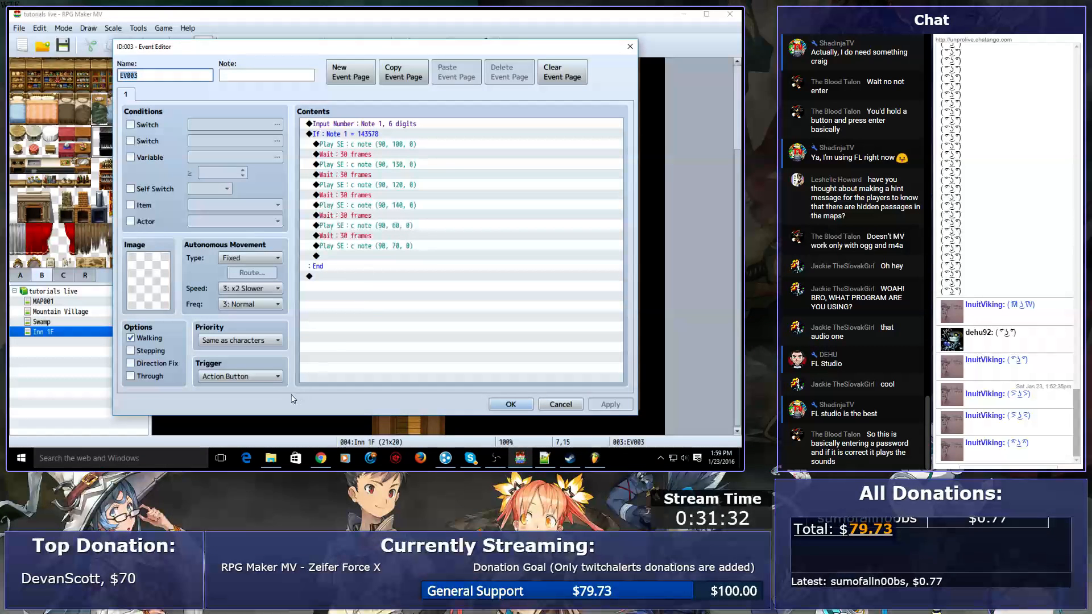
click(268, 377)
click(228, 428)
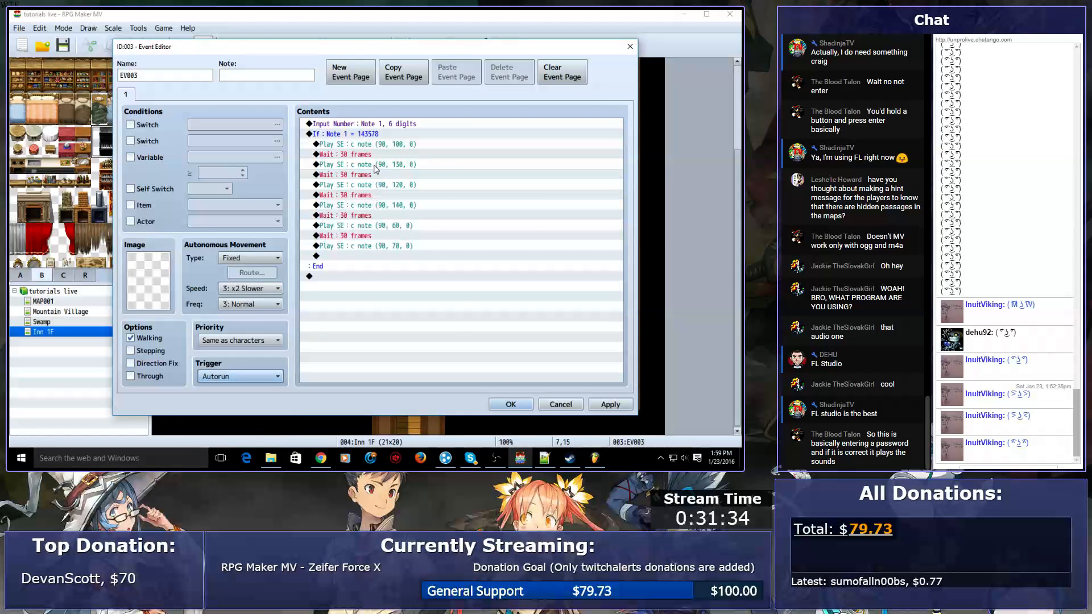
drag(563, 403, 453, 321)
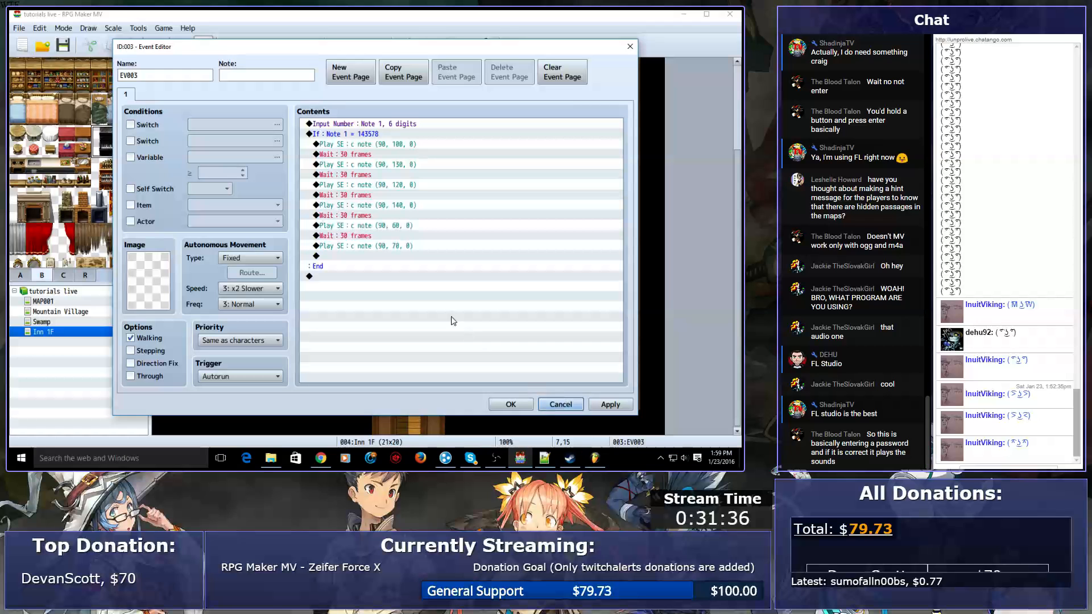
click(581, 407)
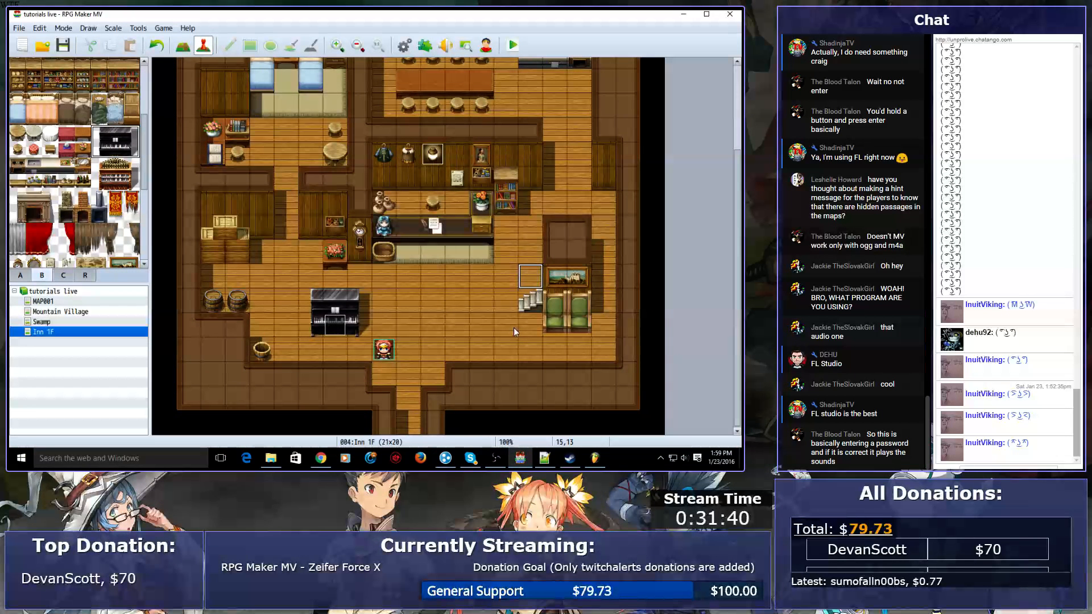
- Switch to rpg_windows.js in Notepad++ and search it for "Input", going through the matches around Window_DebugEdit's updateSwitch function
click(545, 458)
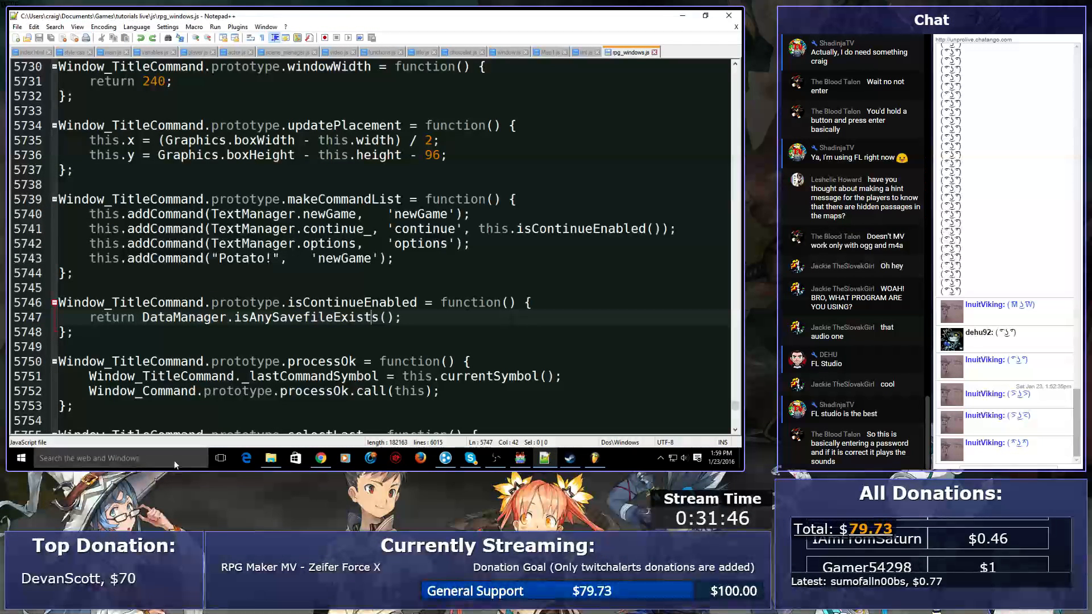
click(321, 458)
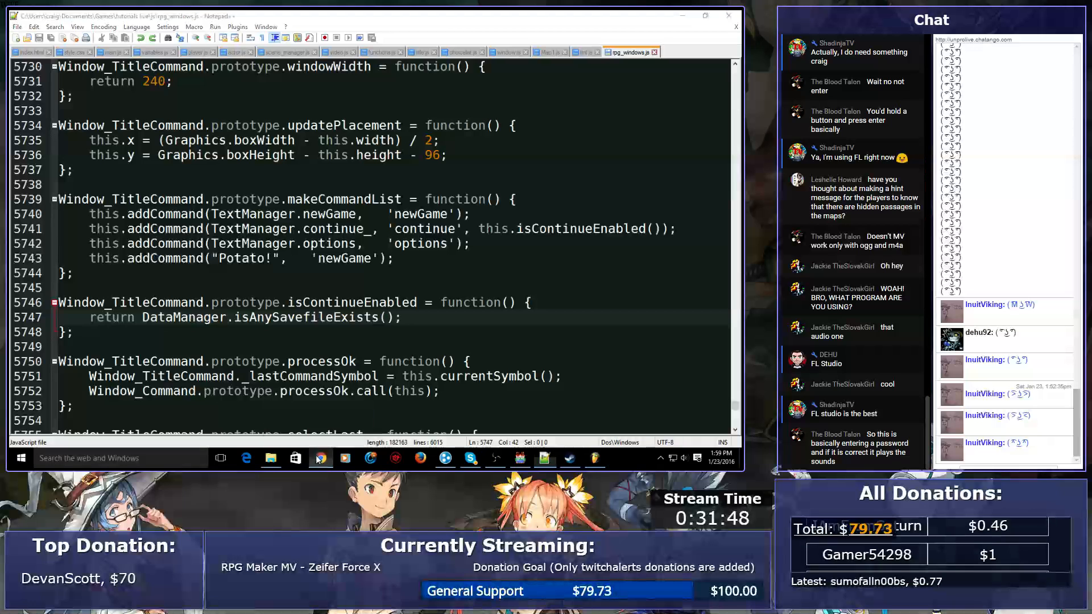
click(443, 391)
key(ctrl+f)
text(Input)
key(Return)
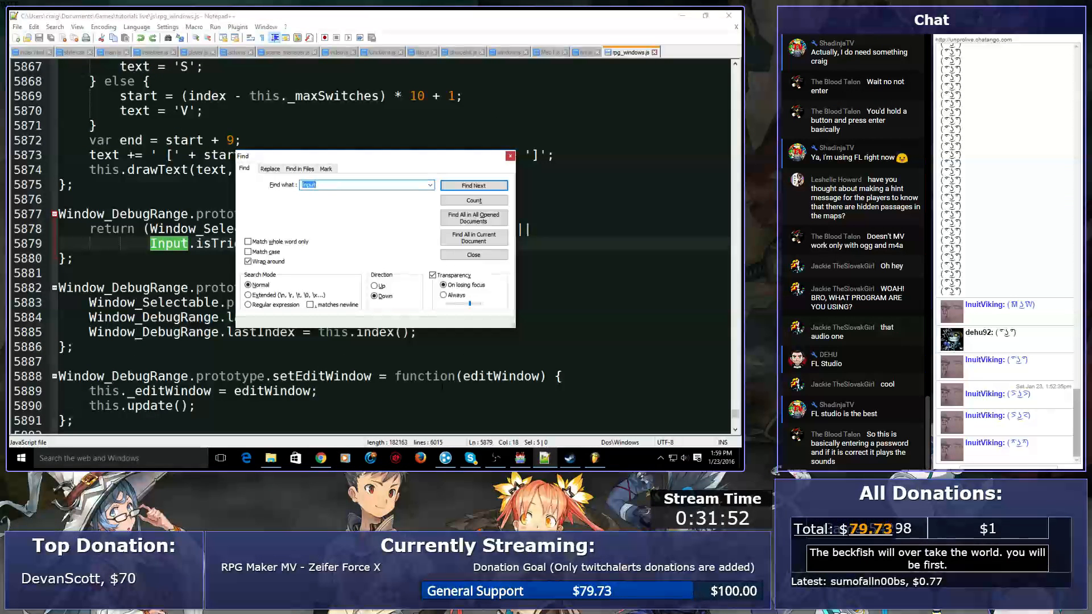
drag(357, 165, 571, 253)
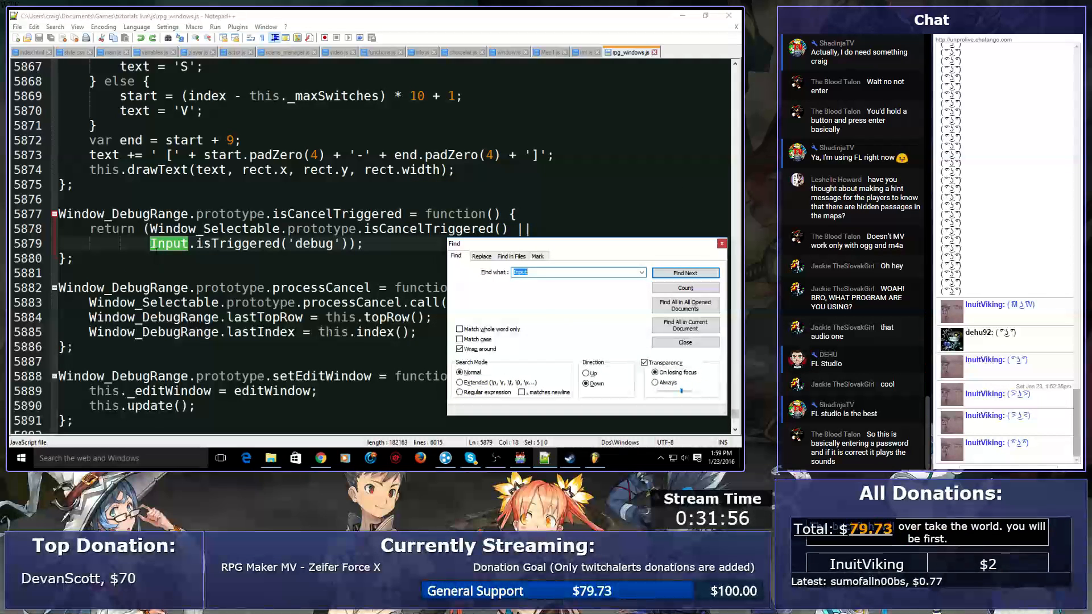
click(677, 273)
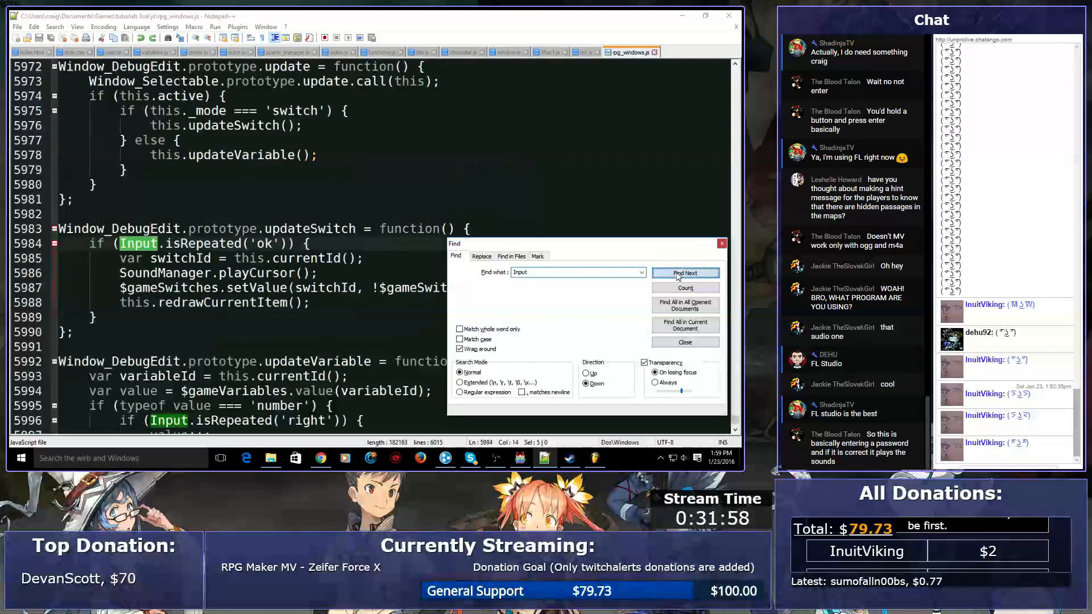
click(679, 275)
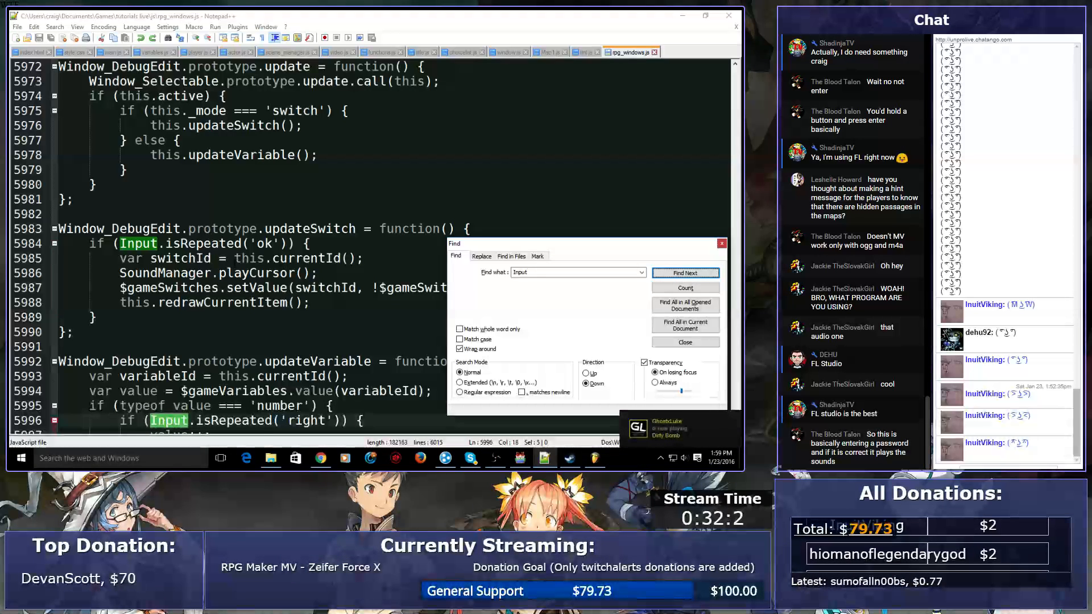
- Copy the expression Input.isRepeated('ok') from the if condition in Window_DebugEdit.prototype.updateSwitch
click(234, 258)
drag(295, 243, 121, 244)
key(ctrl+c)
click(120, 259)
click(287, 243)
click(265, 287)
key(alt+Tab)
click(674, 339)
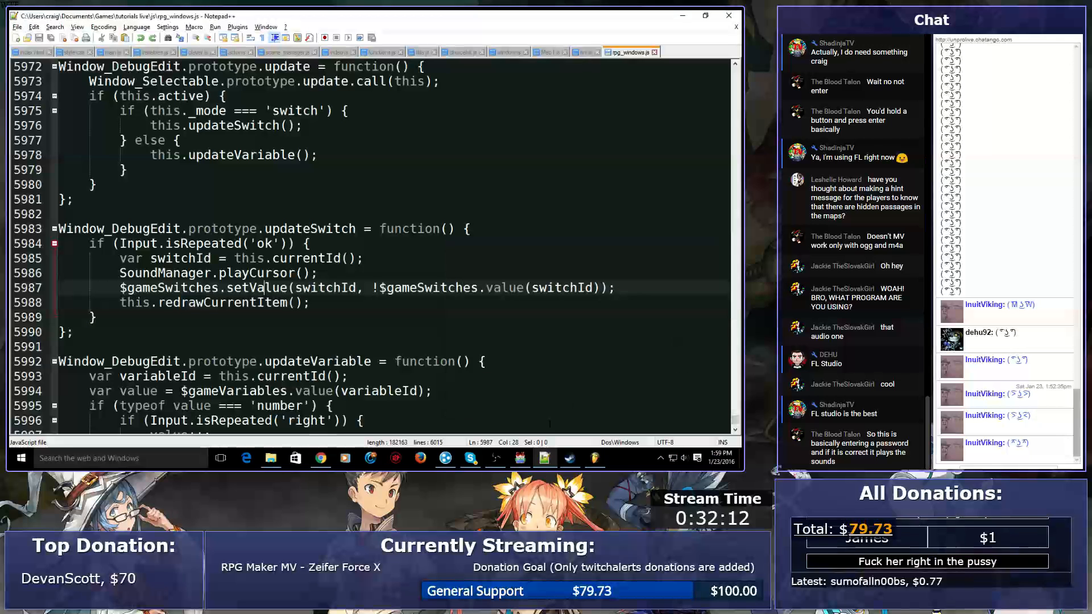
- Switch back to RPG Maker MV, create a new event on Inn 1F floor tile 12,14, and set its trigger to Autorun
click(519, 457)
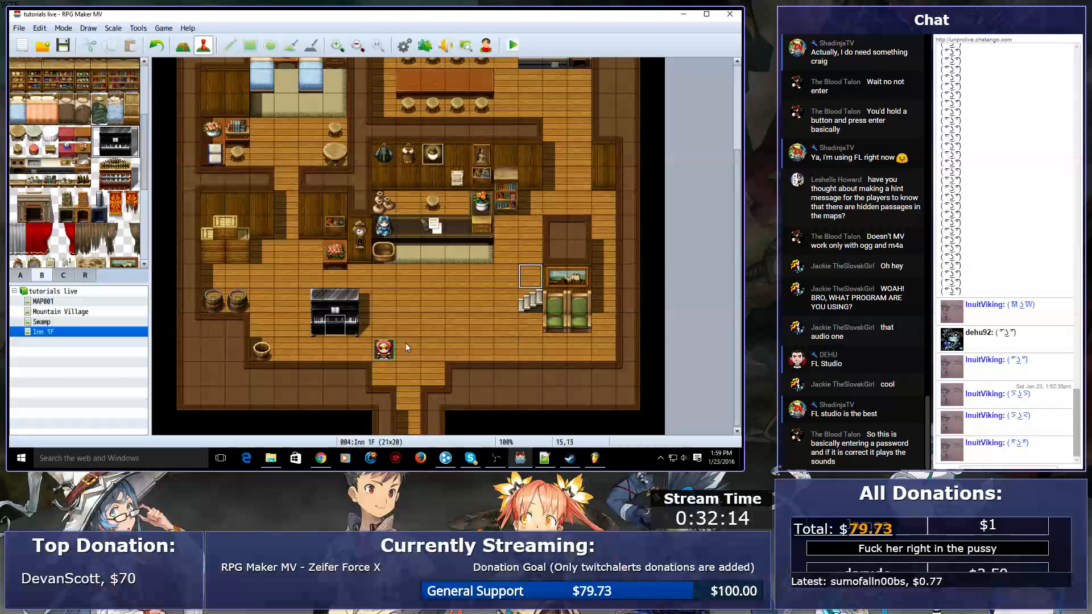
double_click(330, 320)
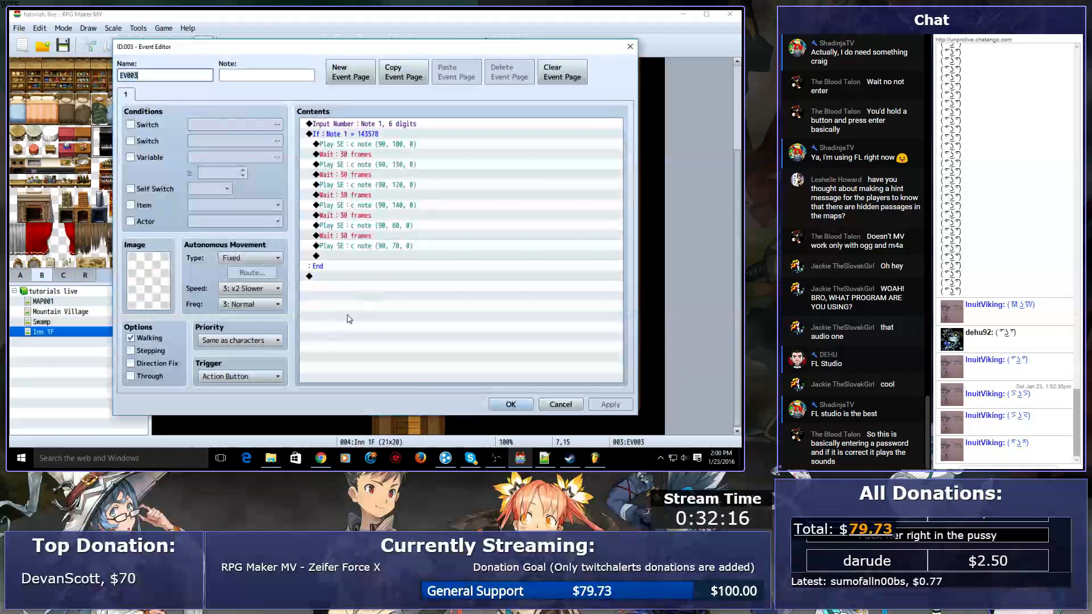
key(Escape)
double_click(467, 293)
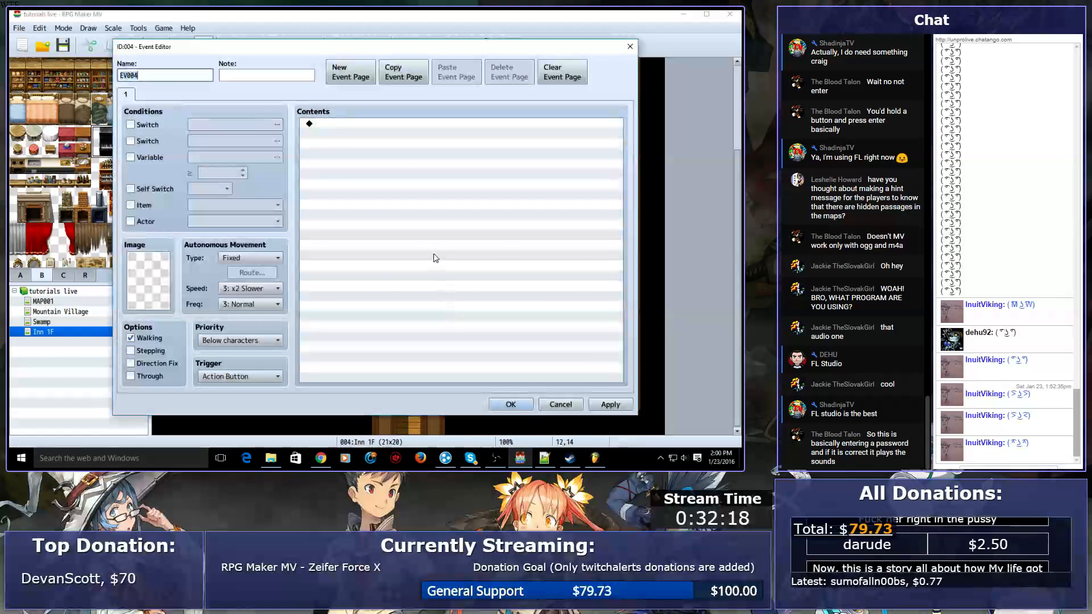
click(248, 376)
click(227, 425)
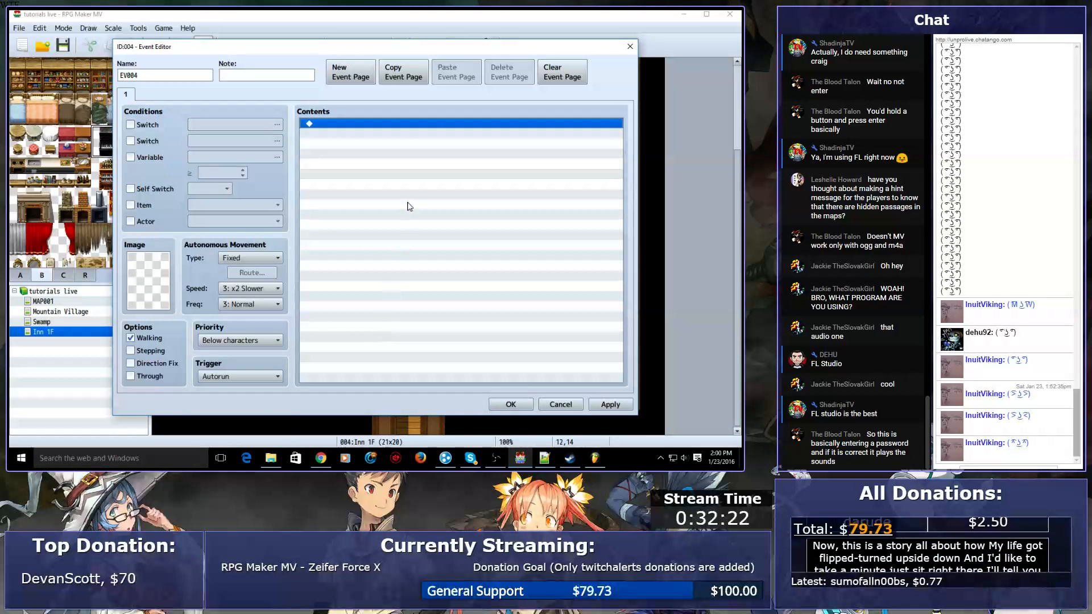
- Add a Conditional Branch to the new event with the script condition Input.isRepeated('ok')
double_click(374, 151)
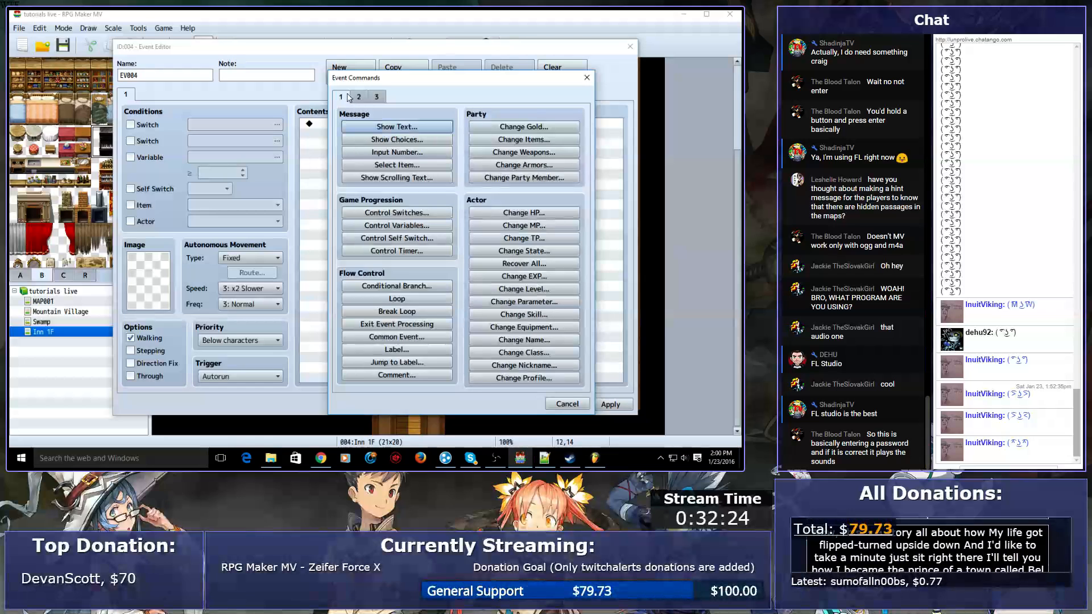
click(386, 288)
click(405, 166)
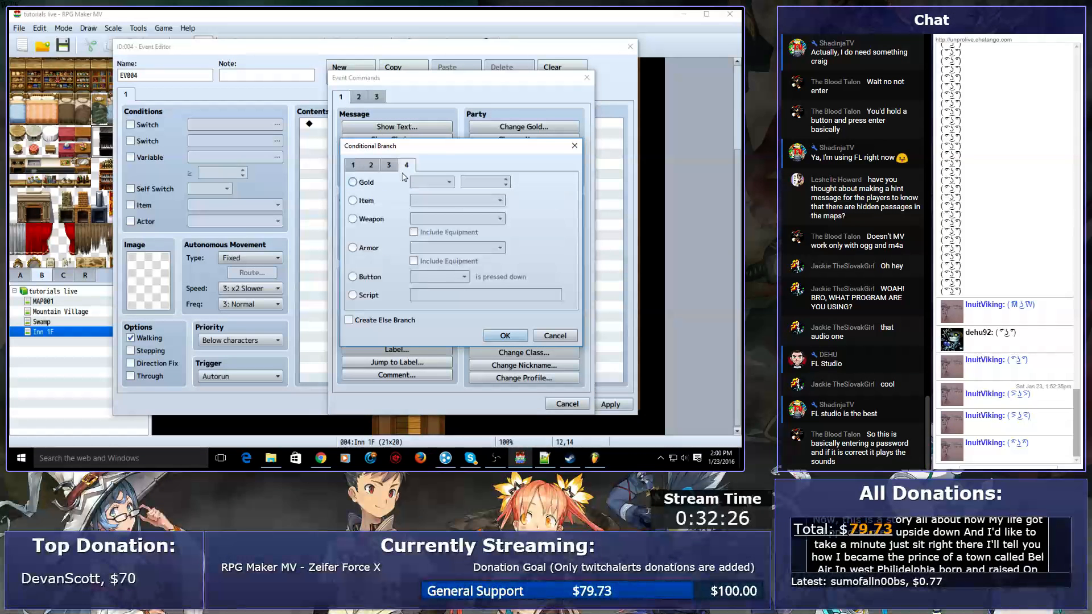
click(375, 297)
click(461, 297)
key(ctrl+v)
click(505, 334)
double_click(397, 197)
key(Escape)
- Add a Play SE command inside the branch with the Attack2 sound at its default settings, and save the event
double_click(370, 135)
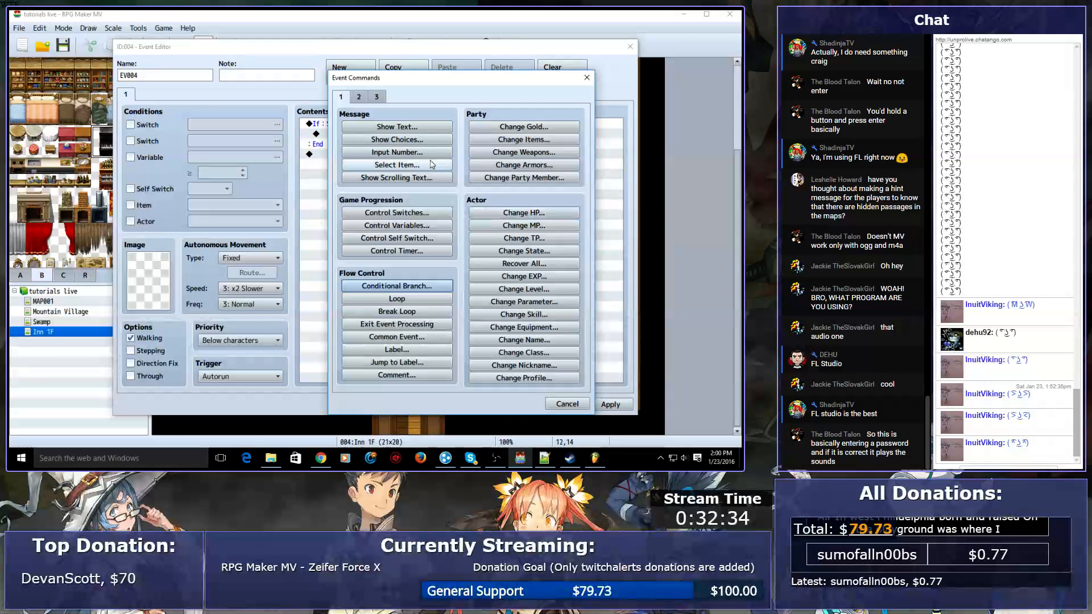
click(361, 99)
click(523, 349)
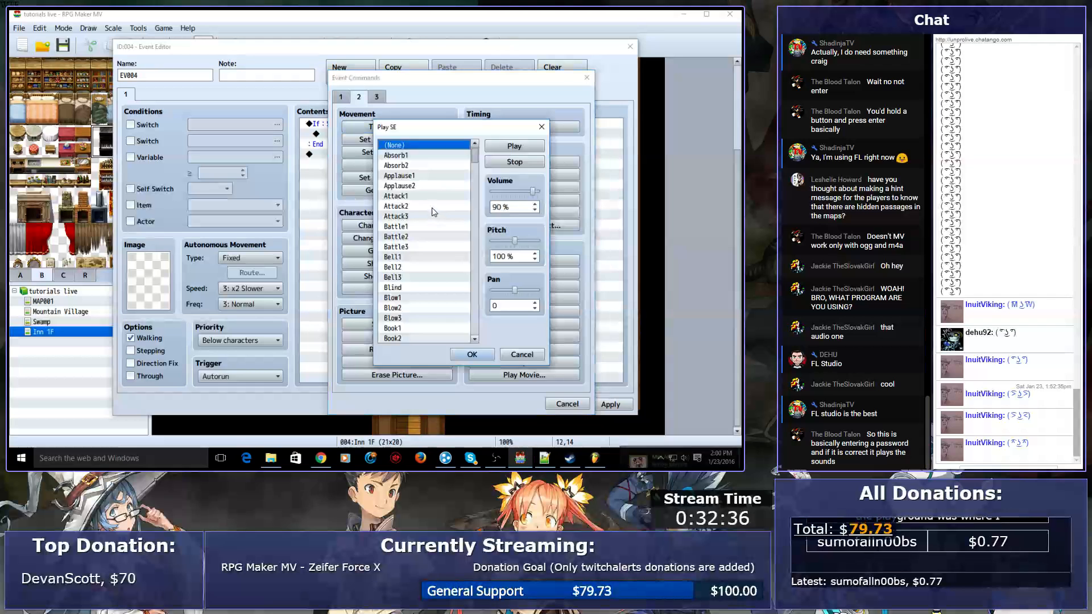
click(431, 207)
click(472, 354)
click(511, 405)
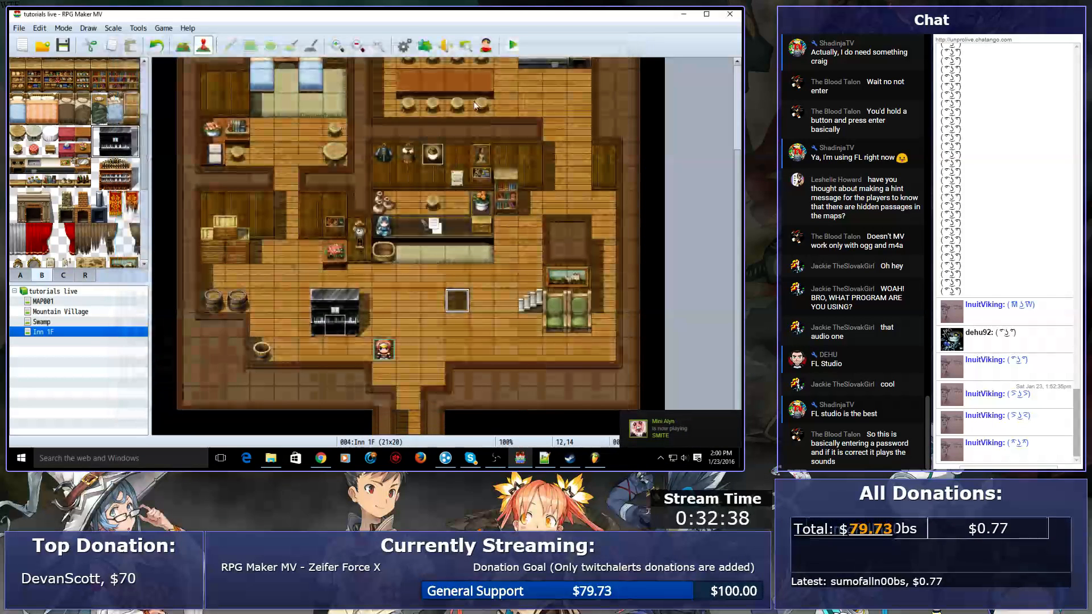
- Playtest a new game to try the Autorun input event, and close the game window
click(513, 45)
click(334, 256)
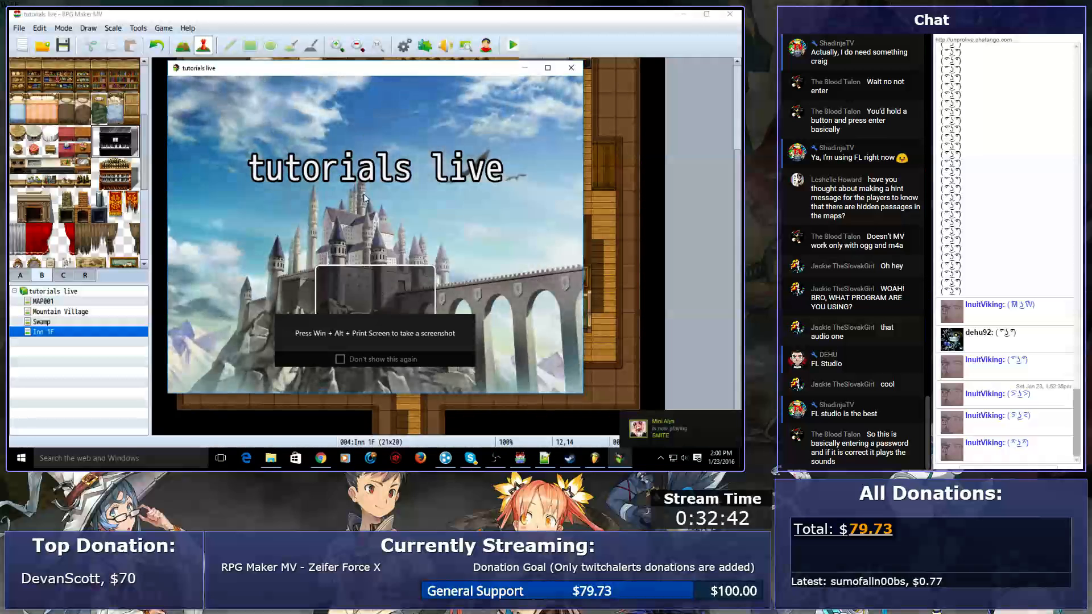
key(Return)
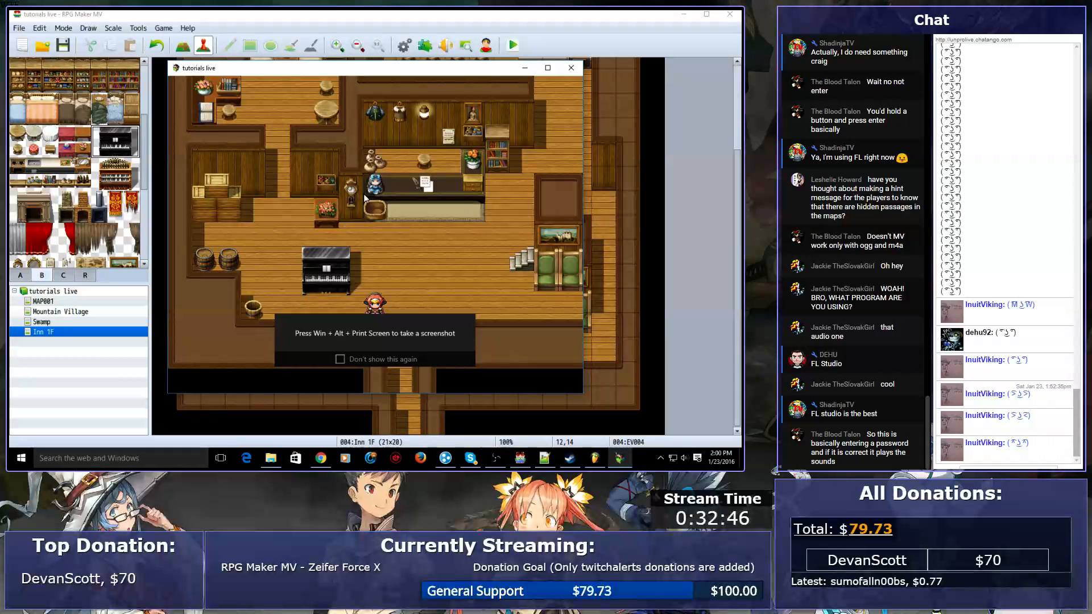
click(572, 67)
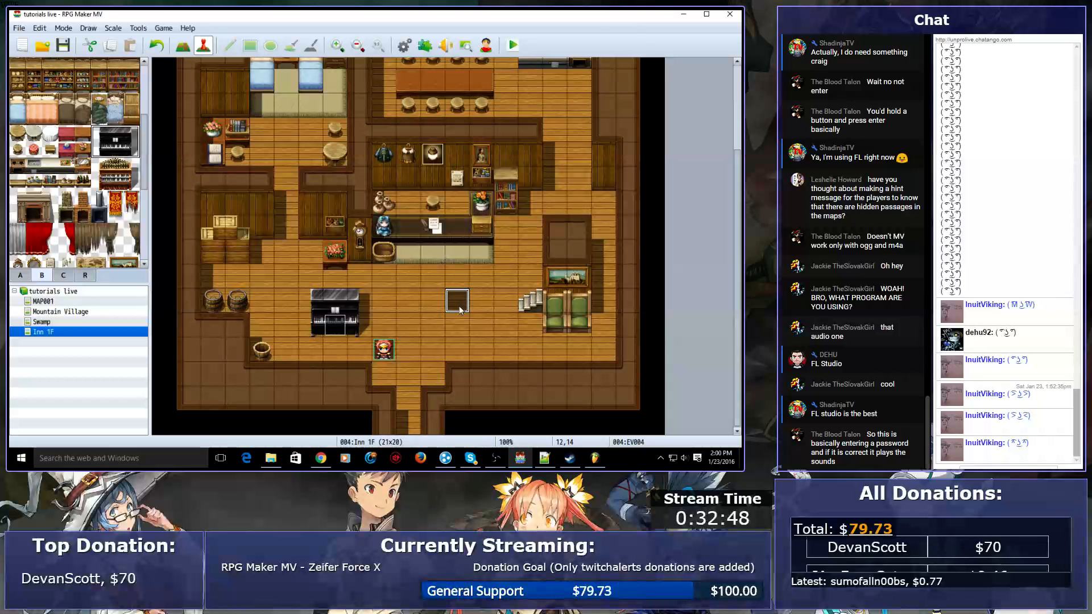
- Change the event's Conditional Branch script to Input.isTriggered('ok') and save the event
double_click(459, 306)
click(425, 144)
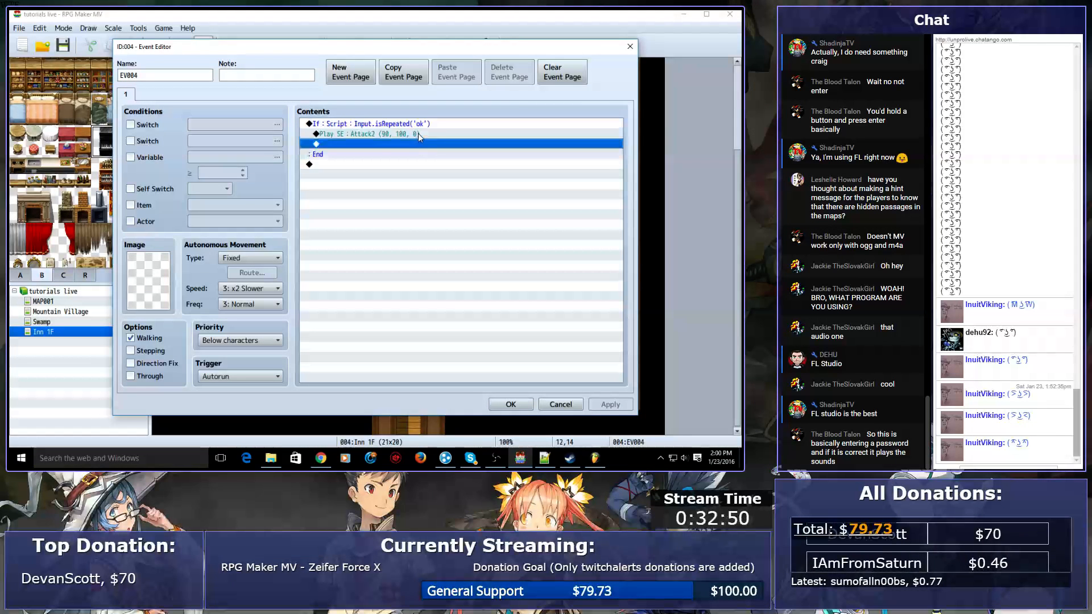
click(417, 135)
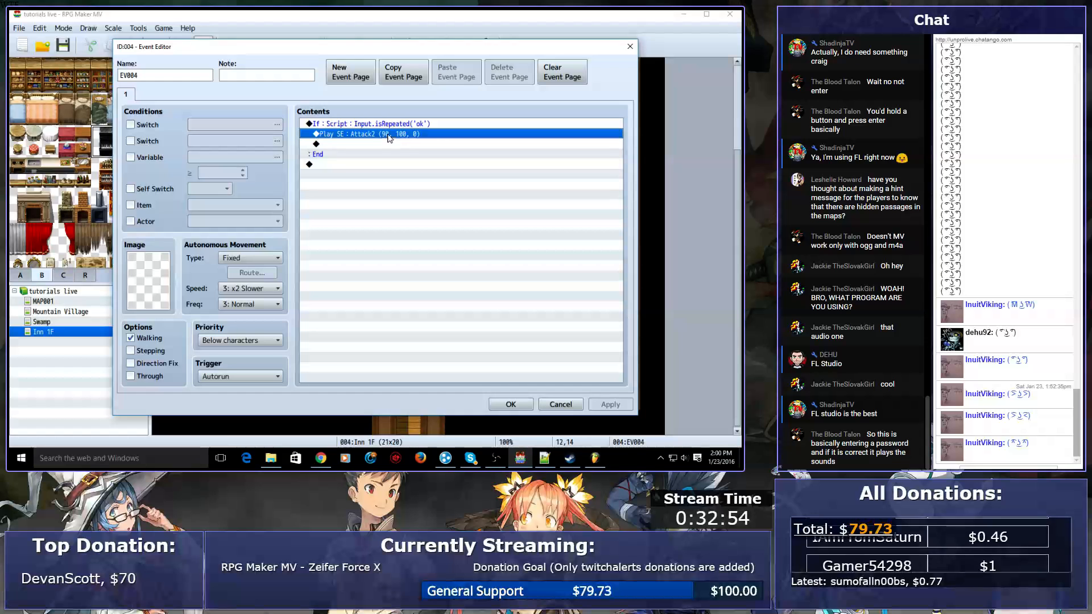
double_click(398, 124)
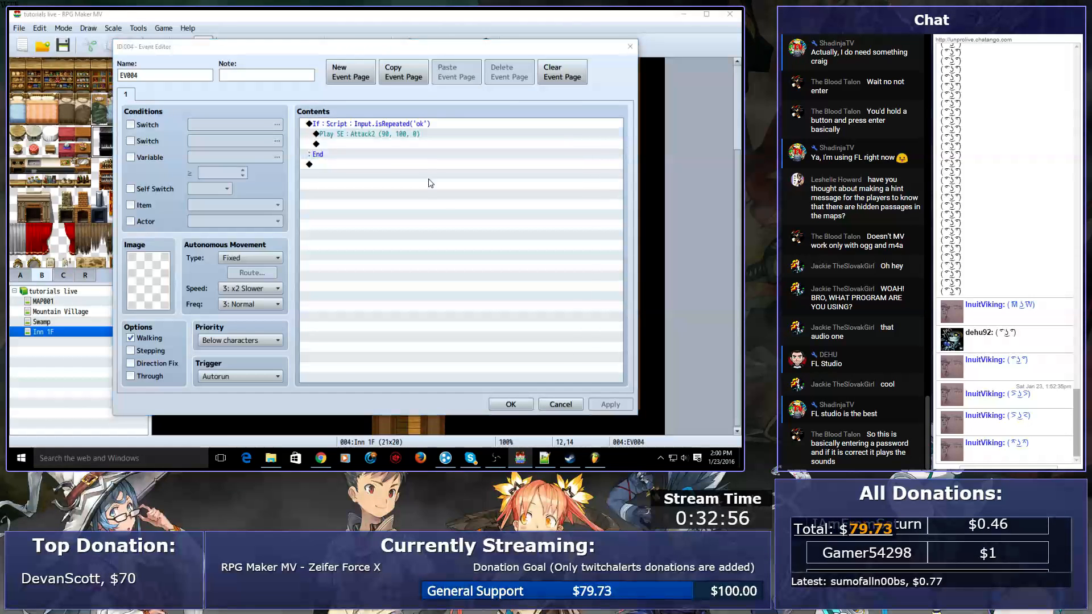
double_click(456, 294)
text(isTriggered)
click(509, 336)
click(511, 404)
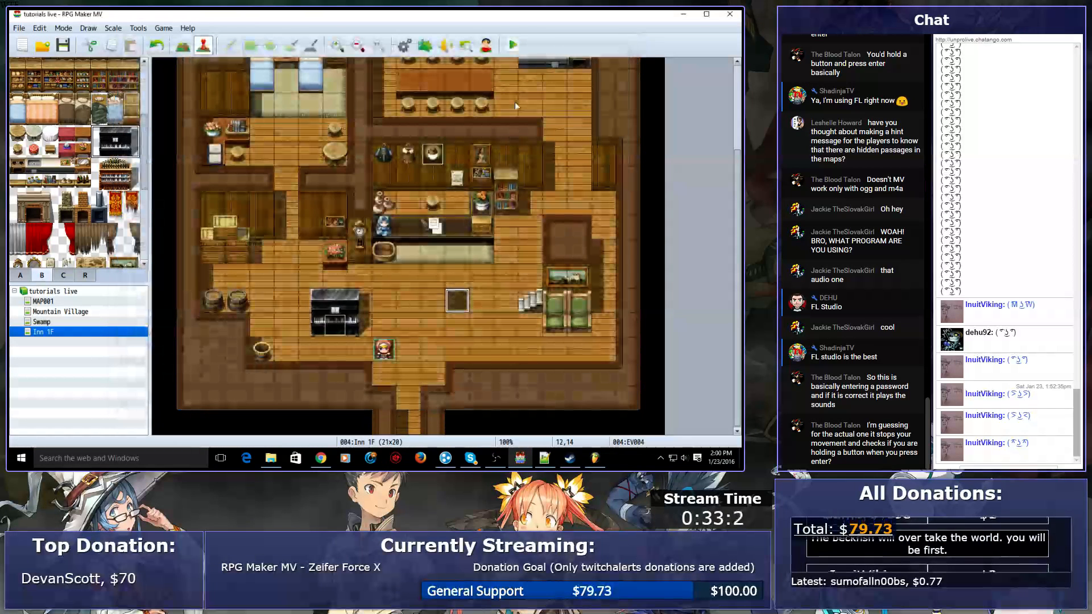
- Playtest the updated input event in a new game, close the game window, and reopen the event for editing
click(514, 46)
click(333, 257)
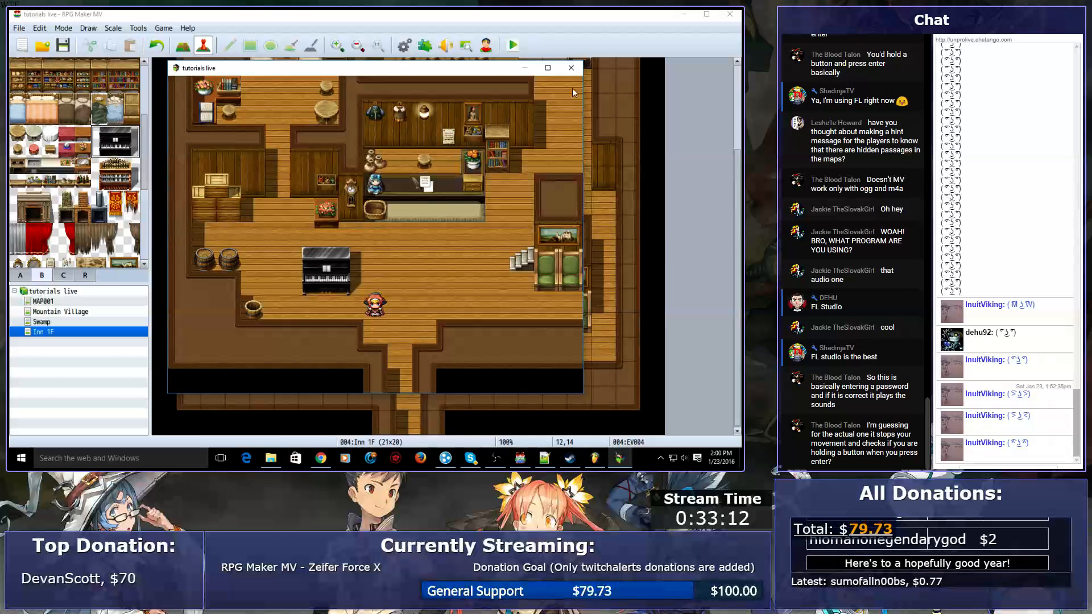
click(571, 68)
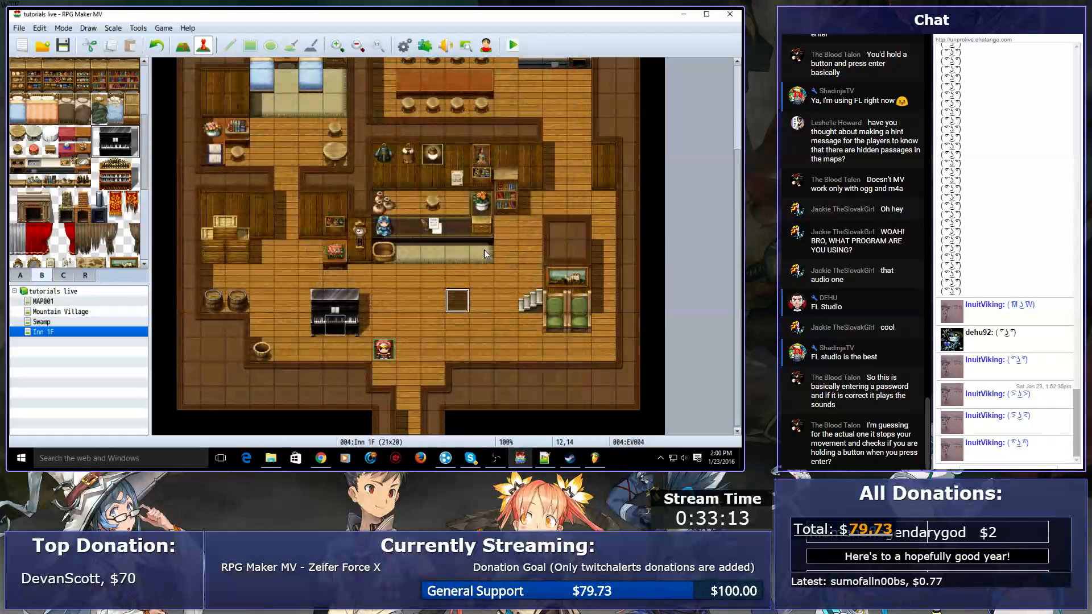
double_click(506, 277)
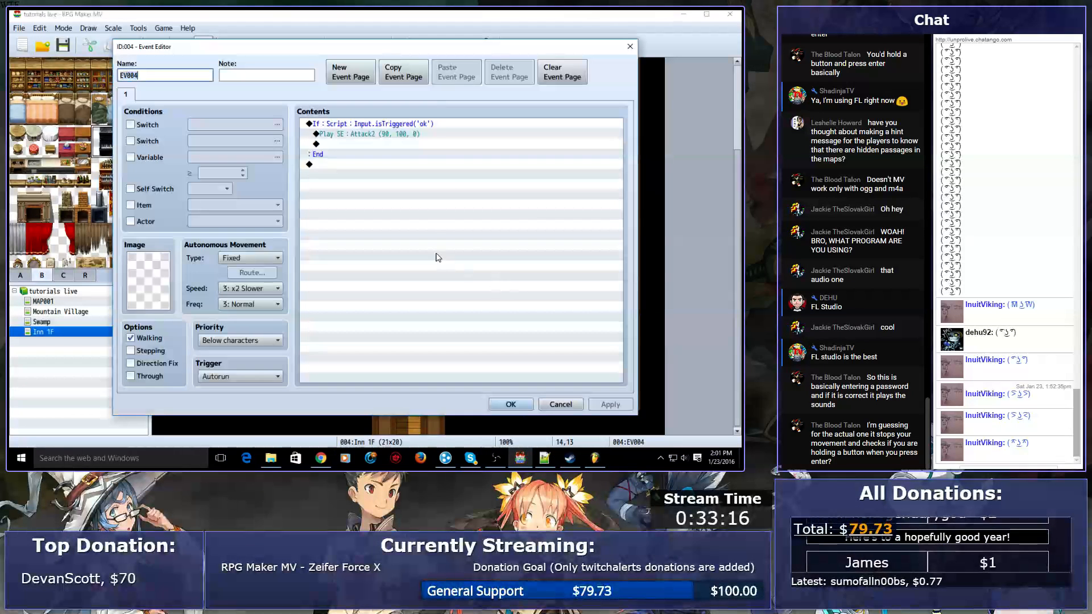
key(super)
text(gimp)
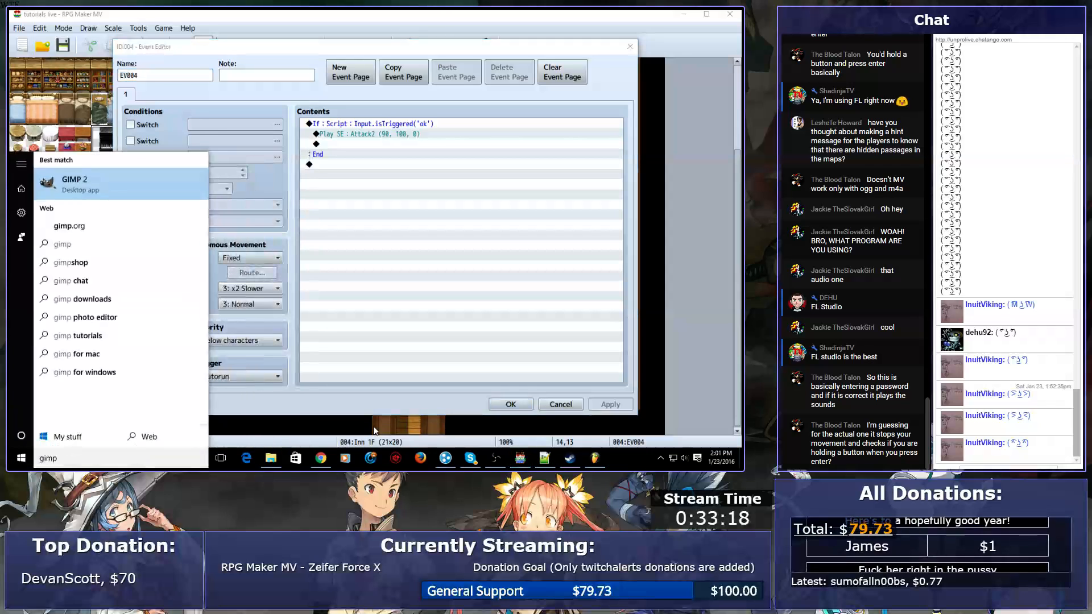
key(Return)
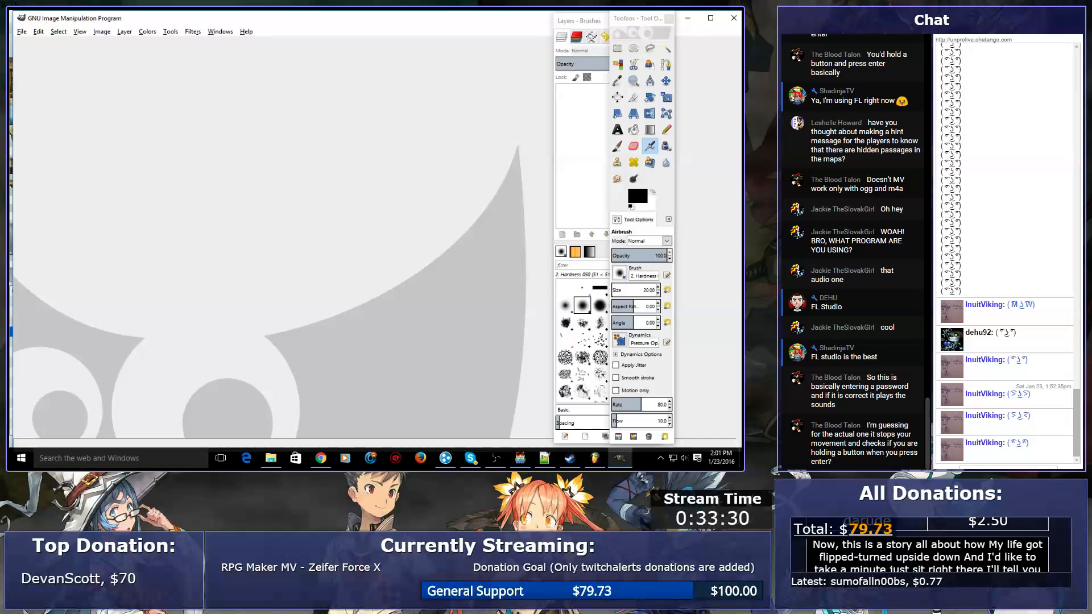
click(22, 32)
click(37, 44)
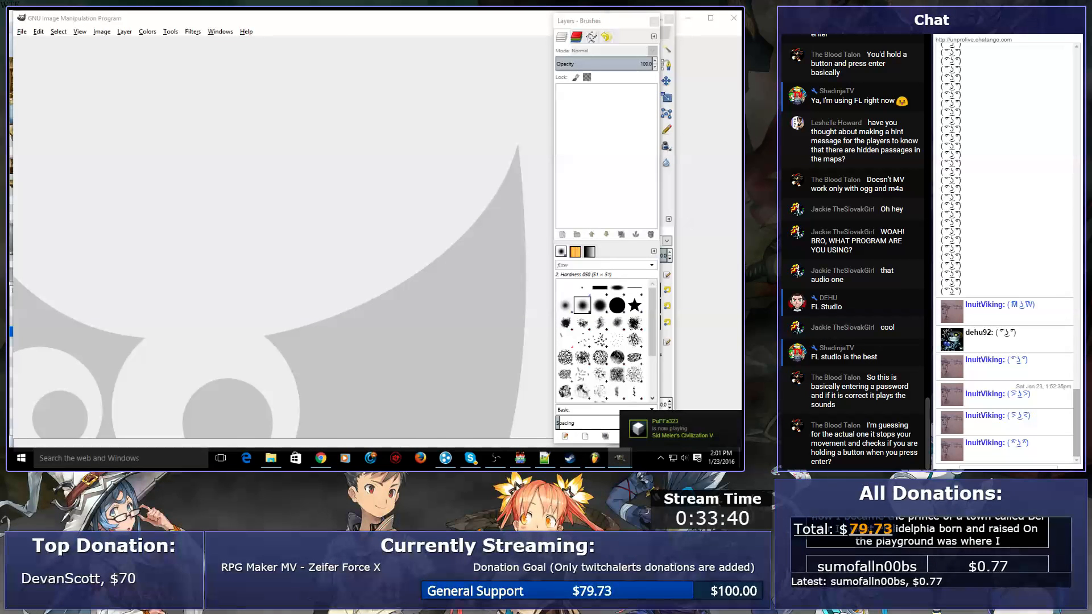
key(ctrl+n)
drag(646, 261, 231, 105)
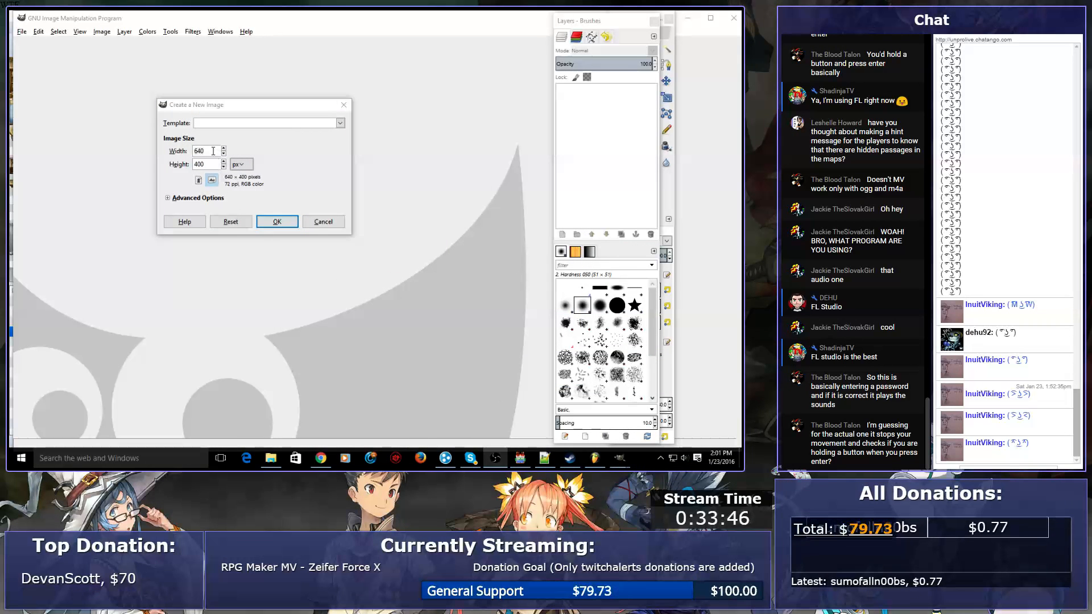
click(170, 170)
text(32)
key(Tab)
text(32)
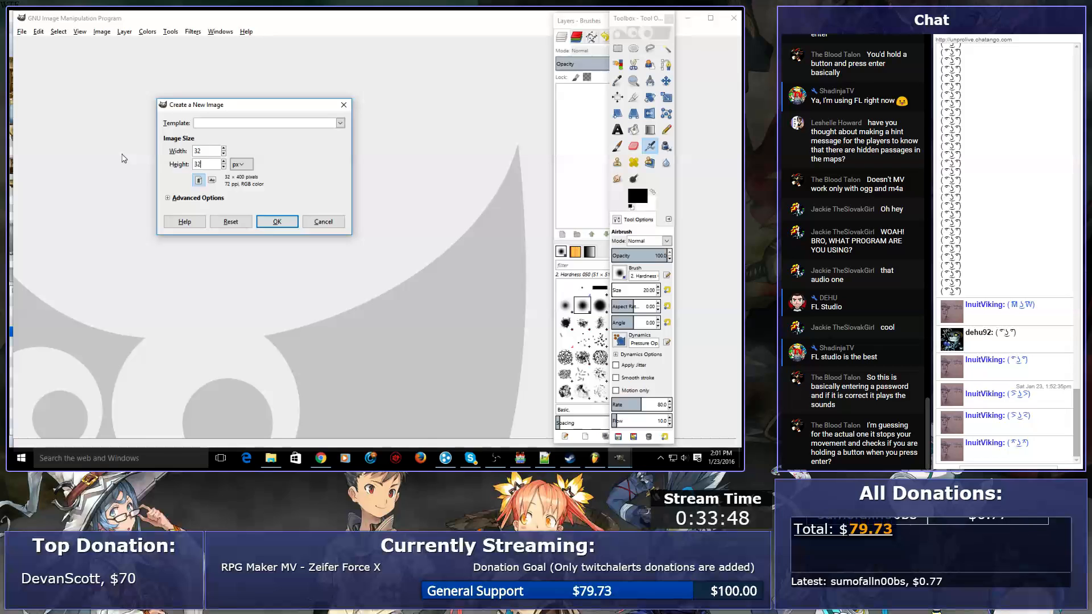
key(Return)
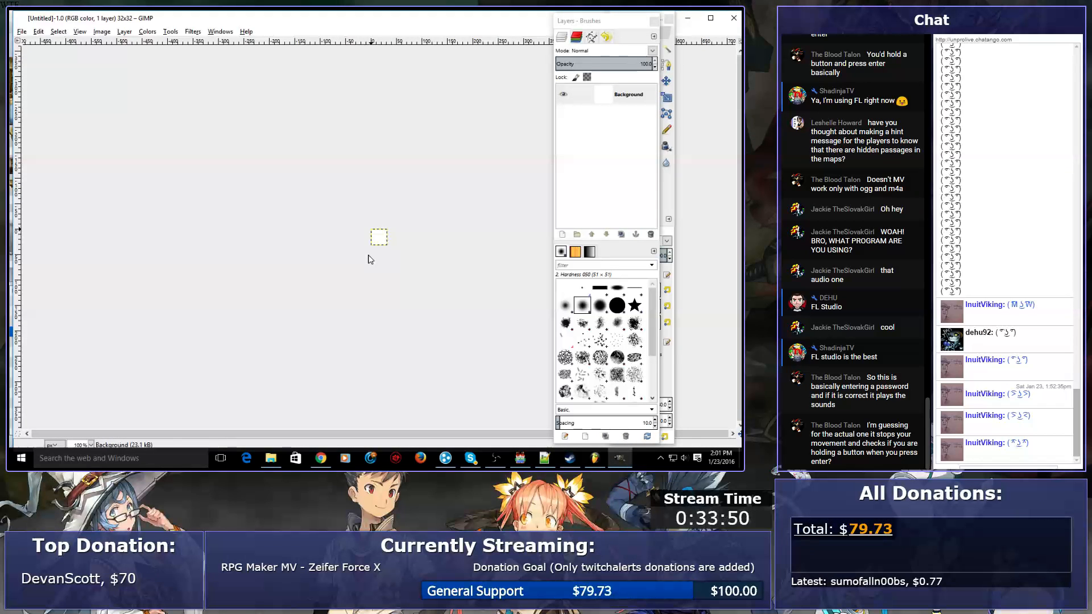
drag(508, 20, 183, 177)
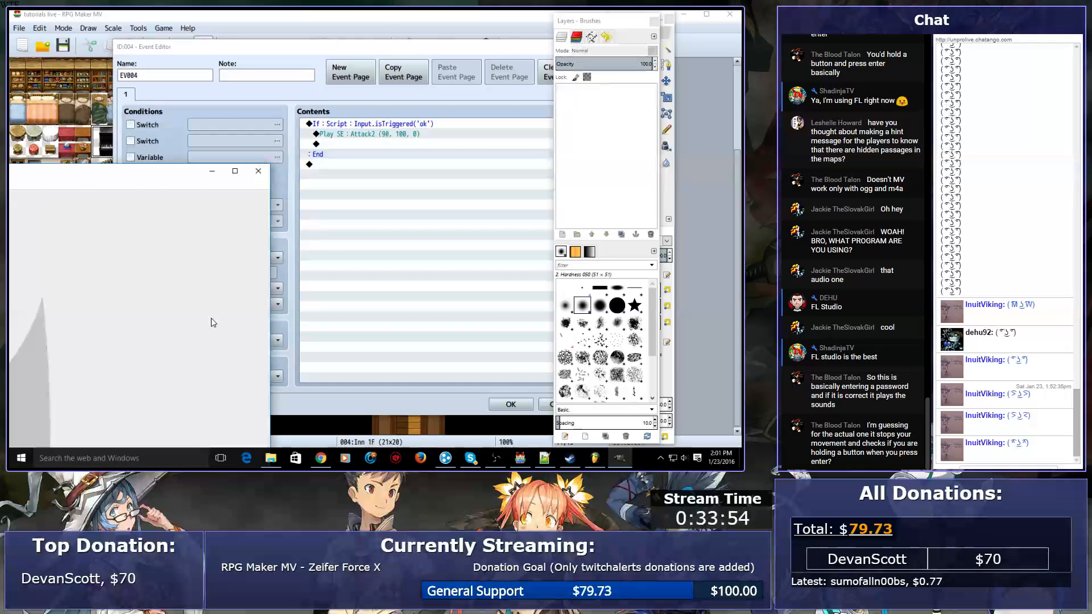
click(259, 171)
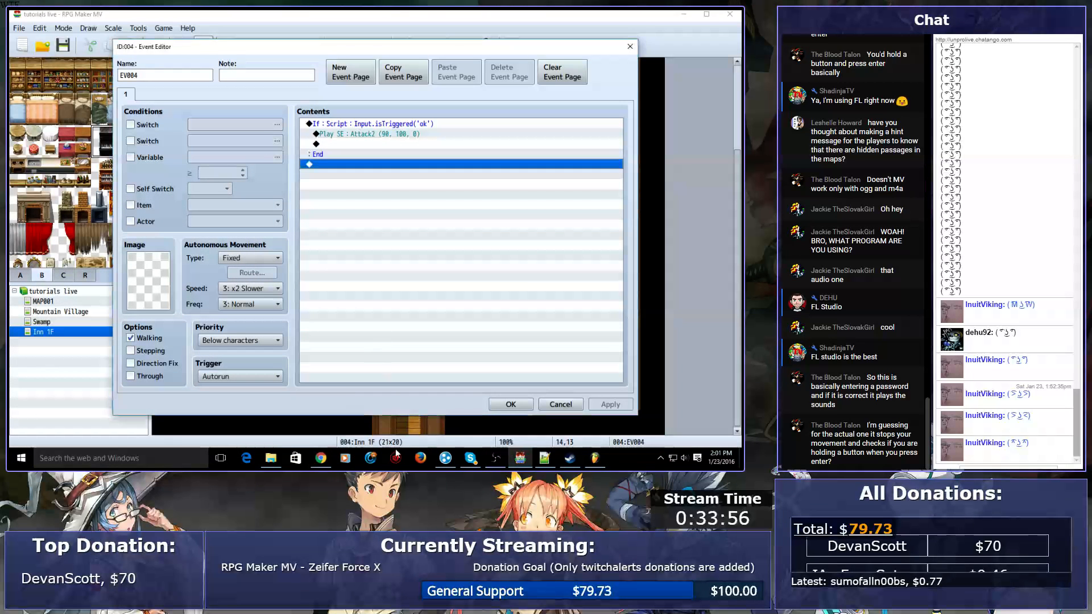
- Launch paint.net and switch to it
key(super)
text(paint)
key(Down)
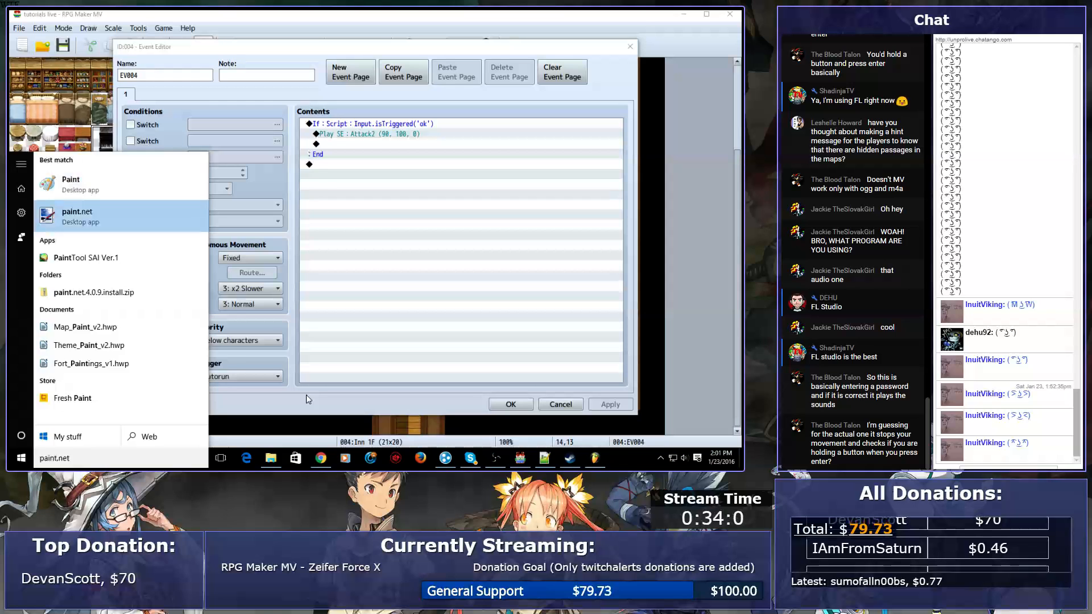
key(Return)
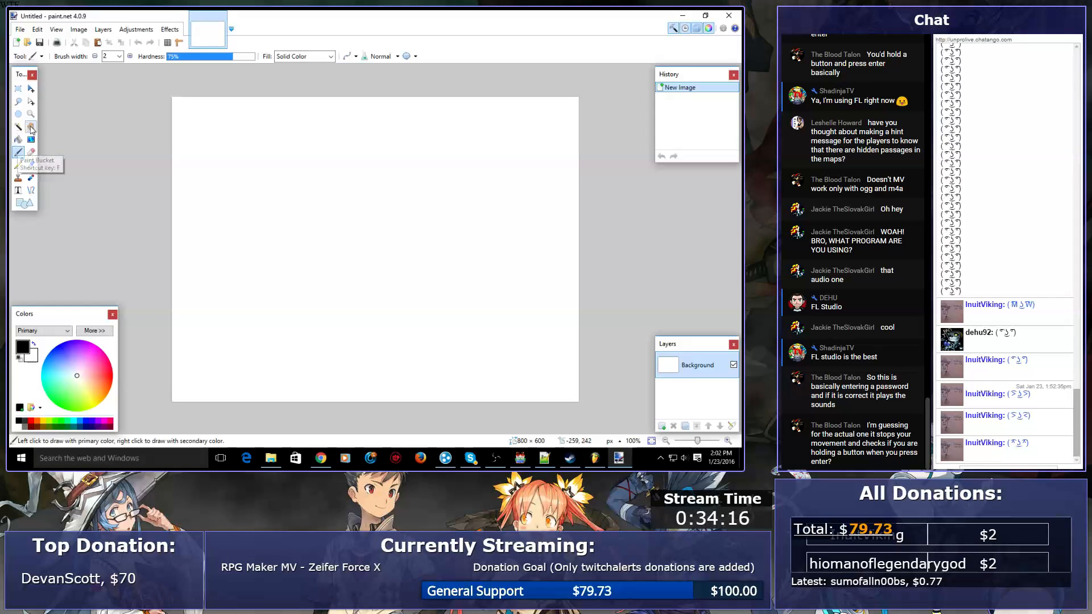
click(15, 43)
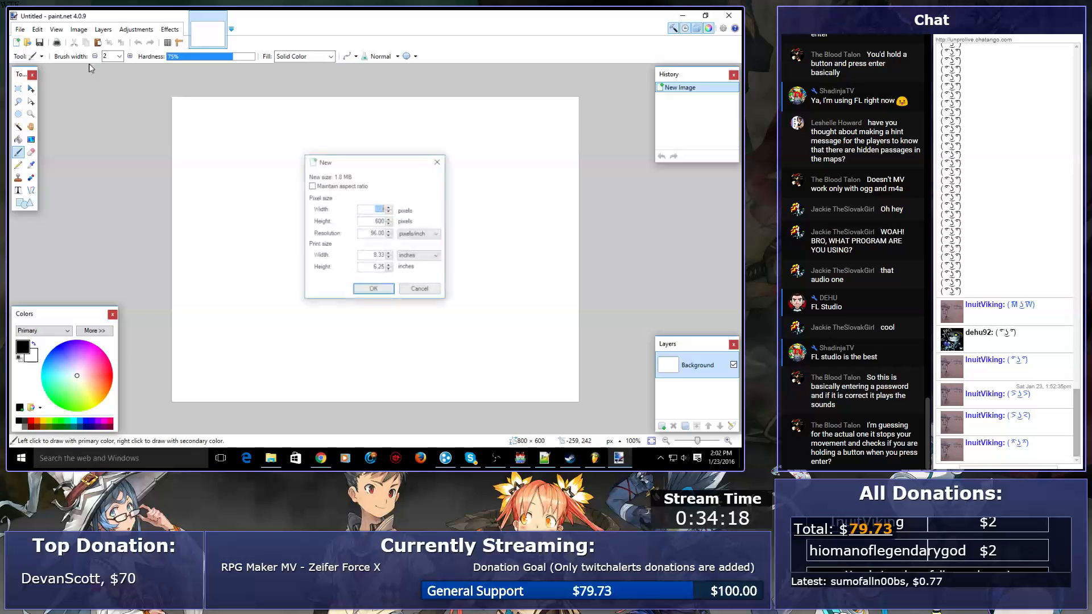
text(48)
key(Tab)
text(48)
click(373, 290)
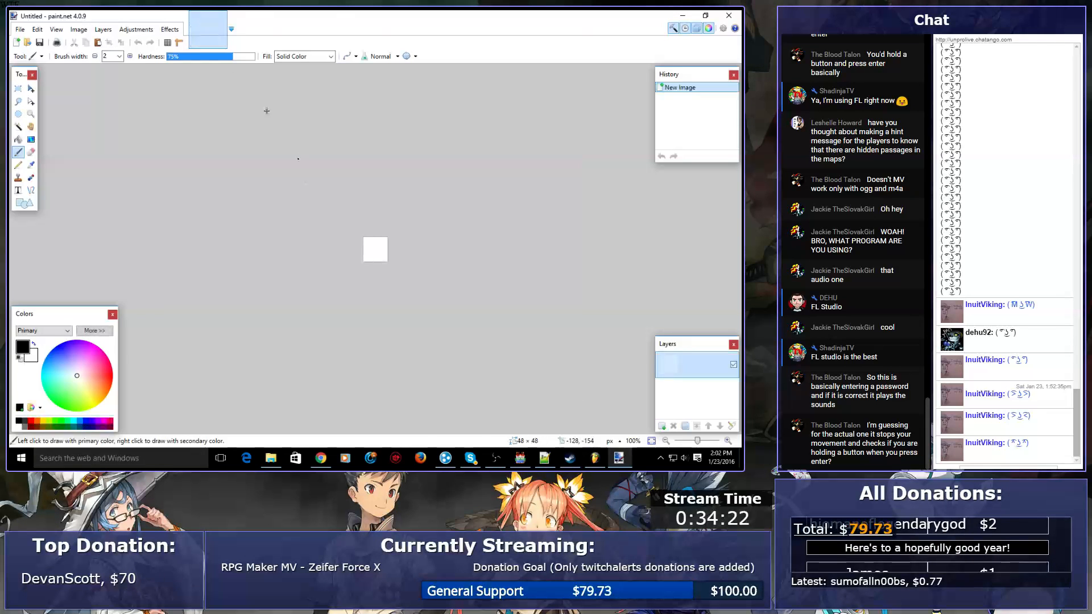
click(220, 16)
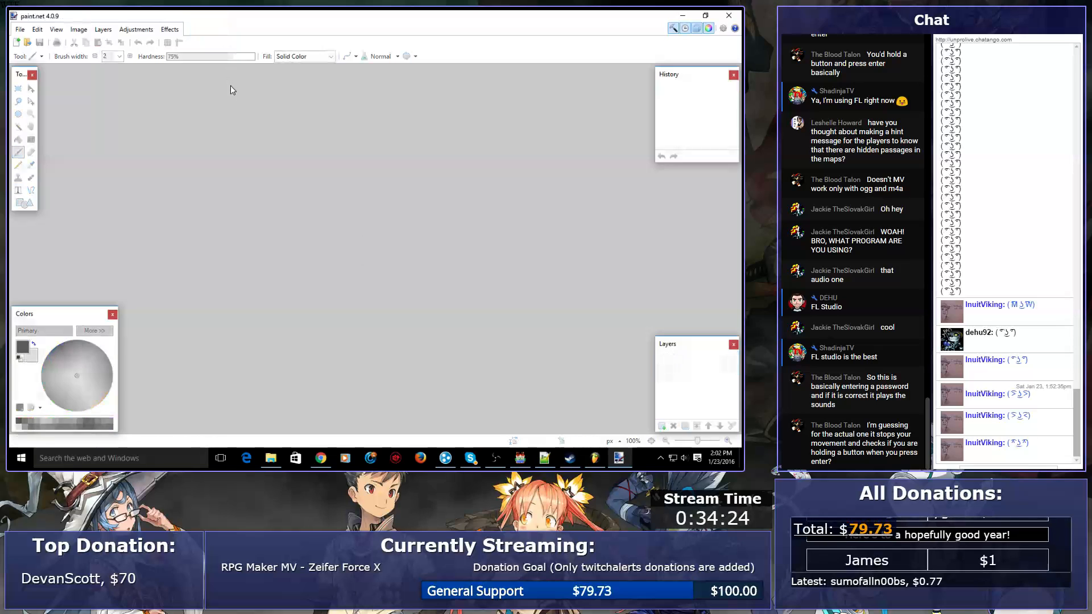
- Create a new blank image 48 pixels wide and 48 pixels high
click(16, 42)
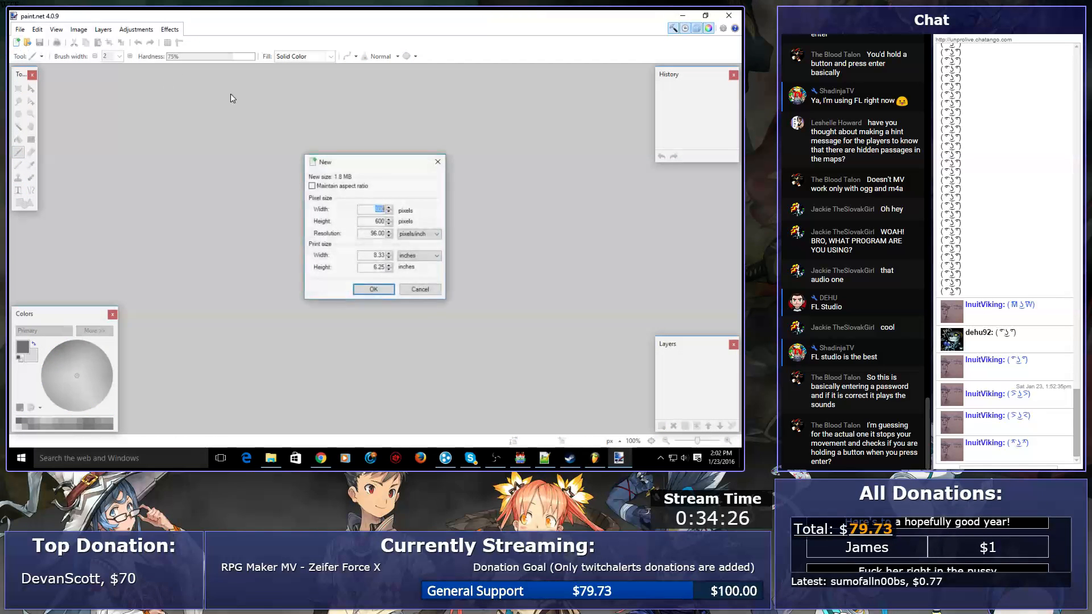
key(Tab)
text(48)
key(Return)
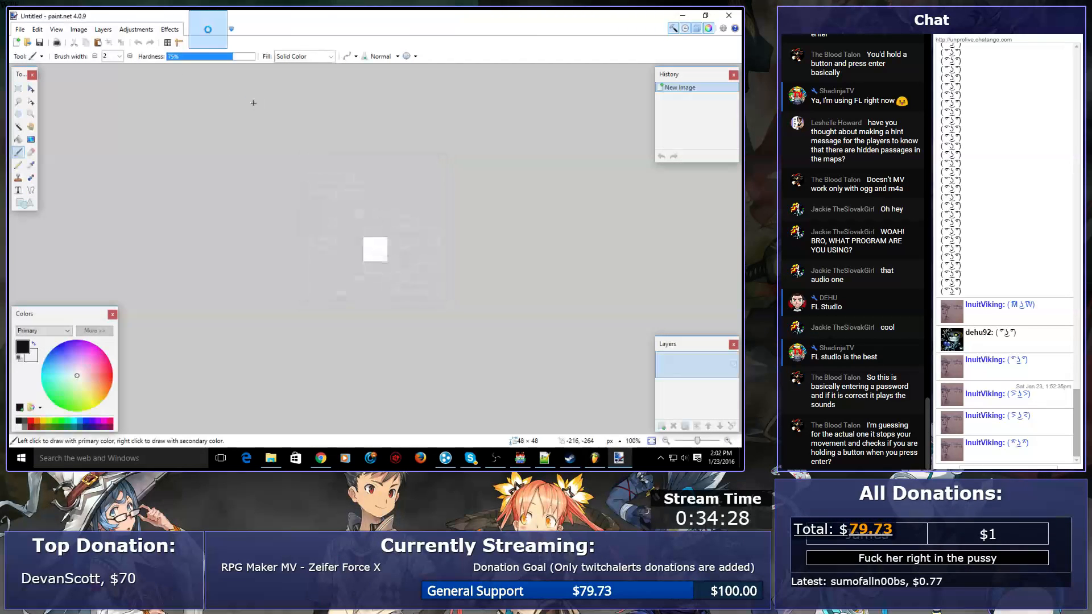
ctrl+scroll(281, 198, up, 3)
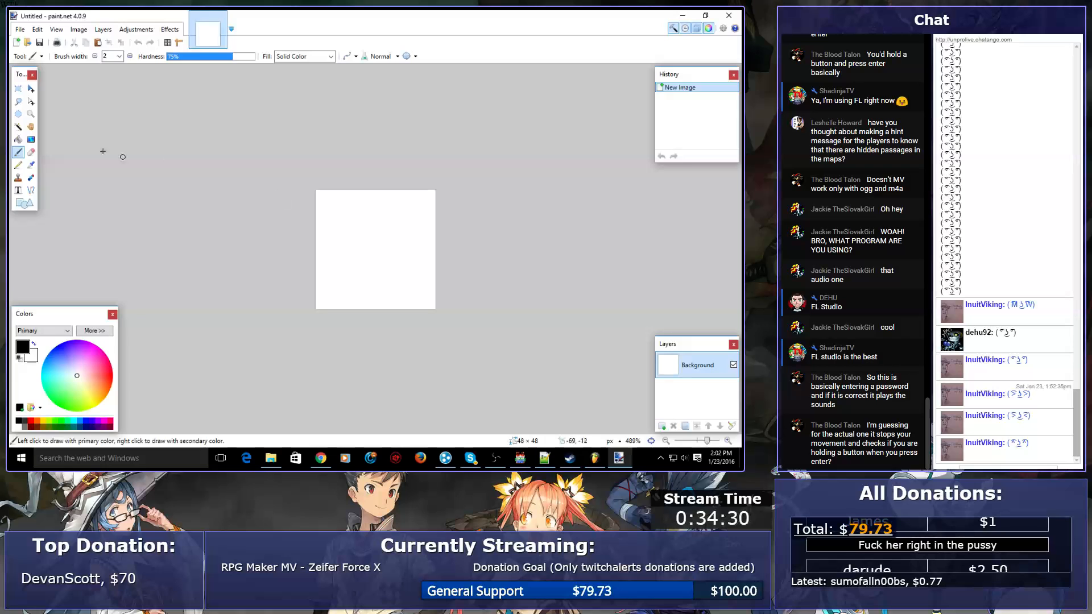
key(super)
text(au)
key(Return)
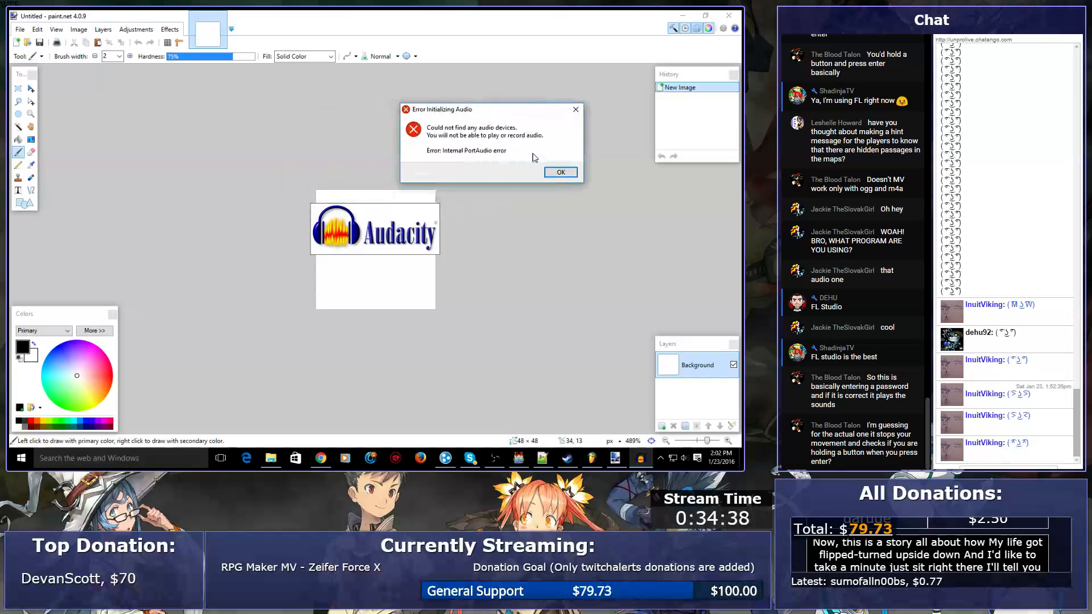
click(551, 172)
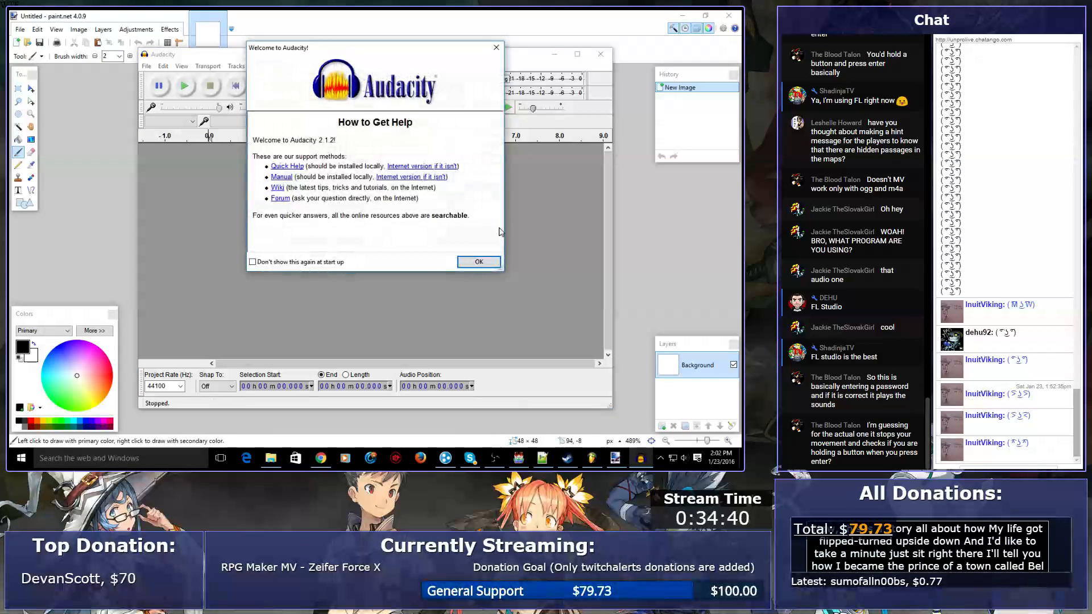
click(497, 262)
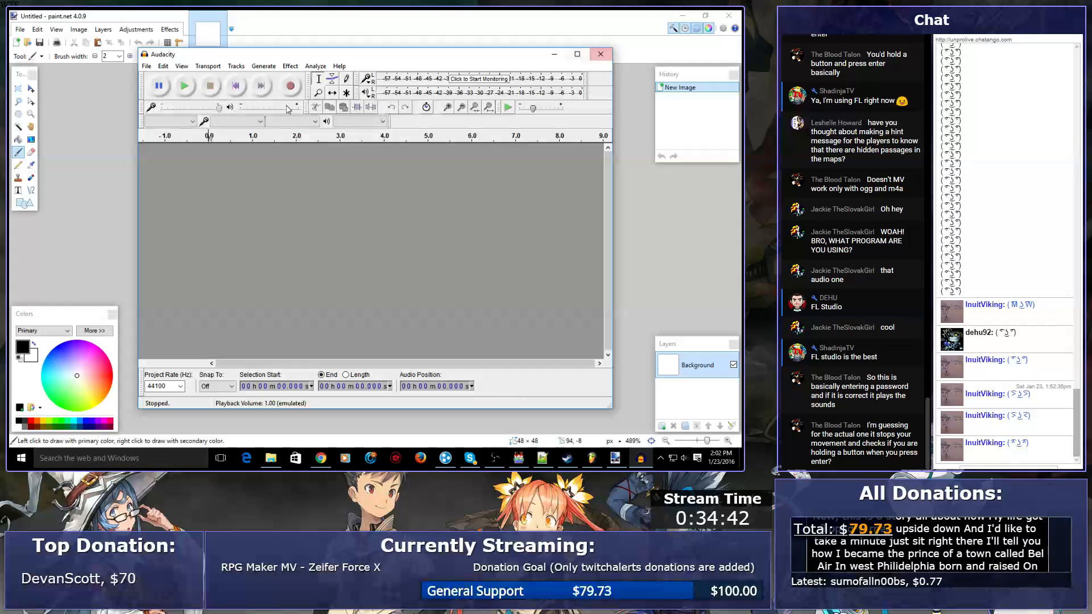
click(597, 53)
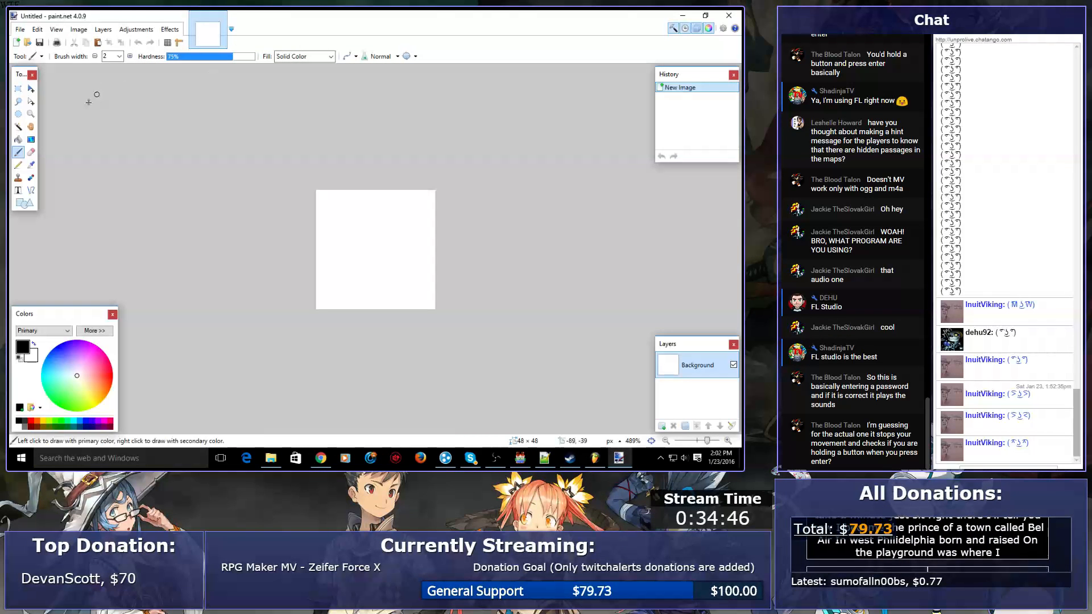
- Activate the Line / Curve tool and add a new layer above the background
click(31, 190)
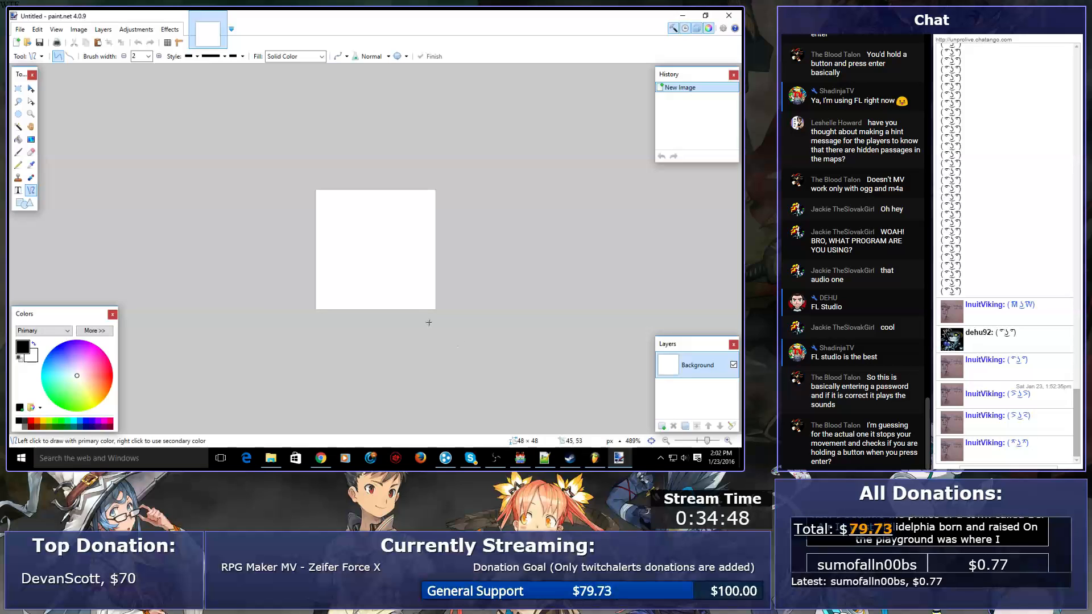
ctrl+scroll(429, 305, up, 2)
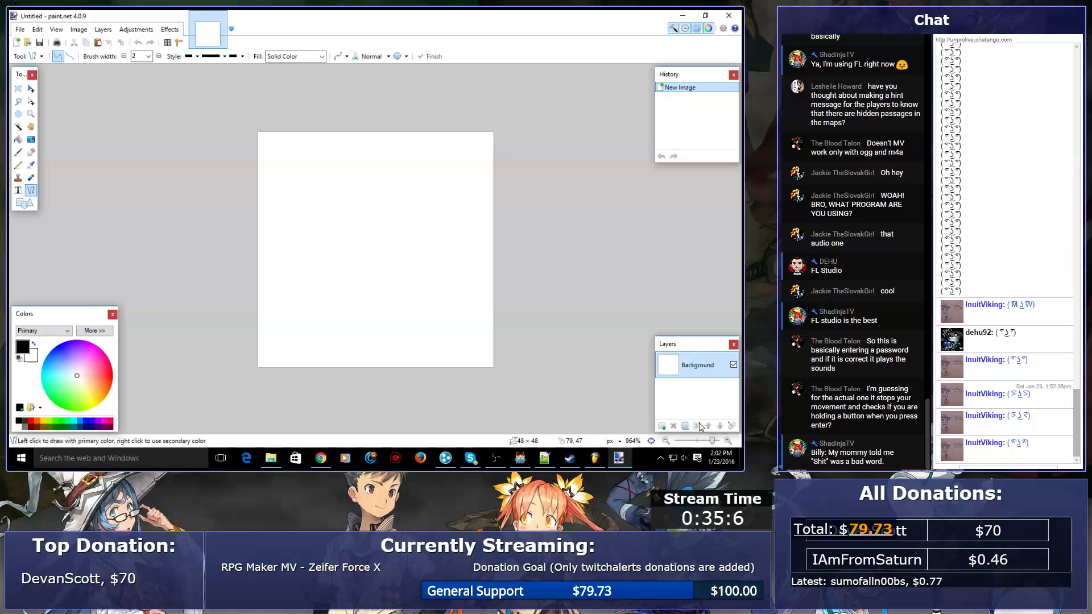
click(662, 426)
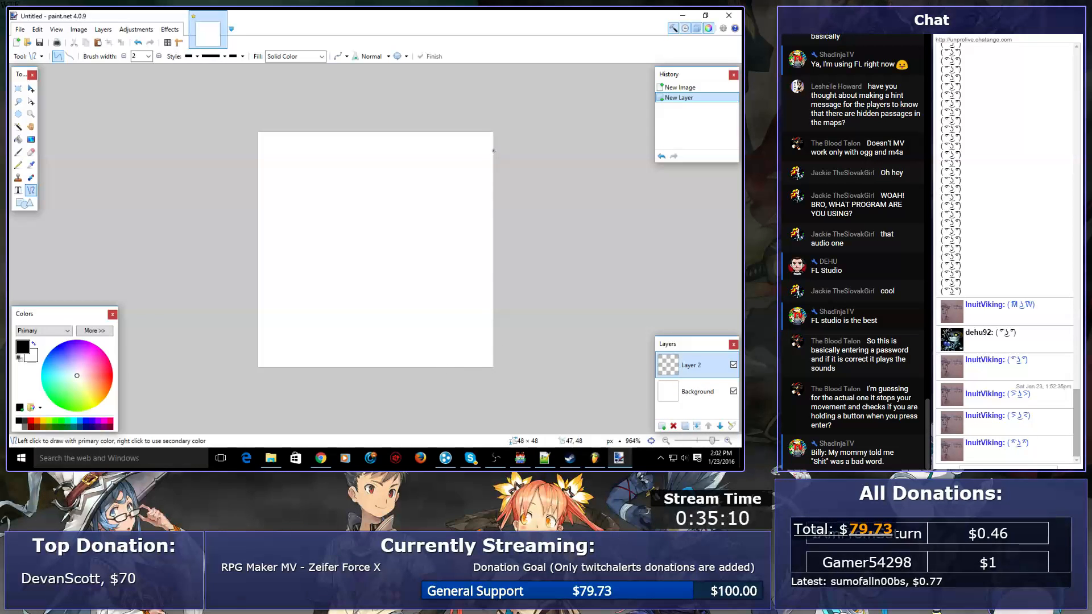
drag(491, 369, 495, 149)
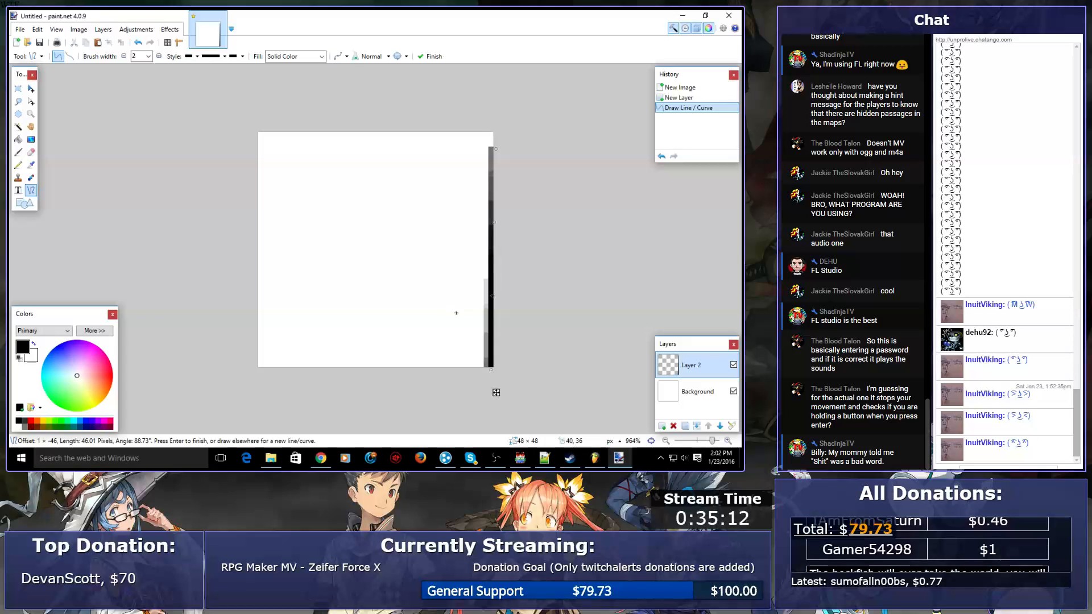
key(Return)
key(ctrl+z)
key(ctrl+z)
- Draw a black trapezoid outline on Layer 2 with a full-height right edge, two slanted sides and a short left edge
mouse_move(485, 365)
mouse_down()
mouse_move(486, 135)
mouse_move(361, 152)
mouse_move(261, 227)
mouse_move(324, 295)
mouse_move(288, 253)
mouse_move(261, 265)
mouse_up()
key(Return)
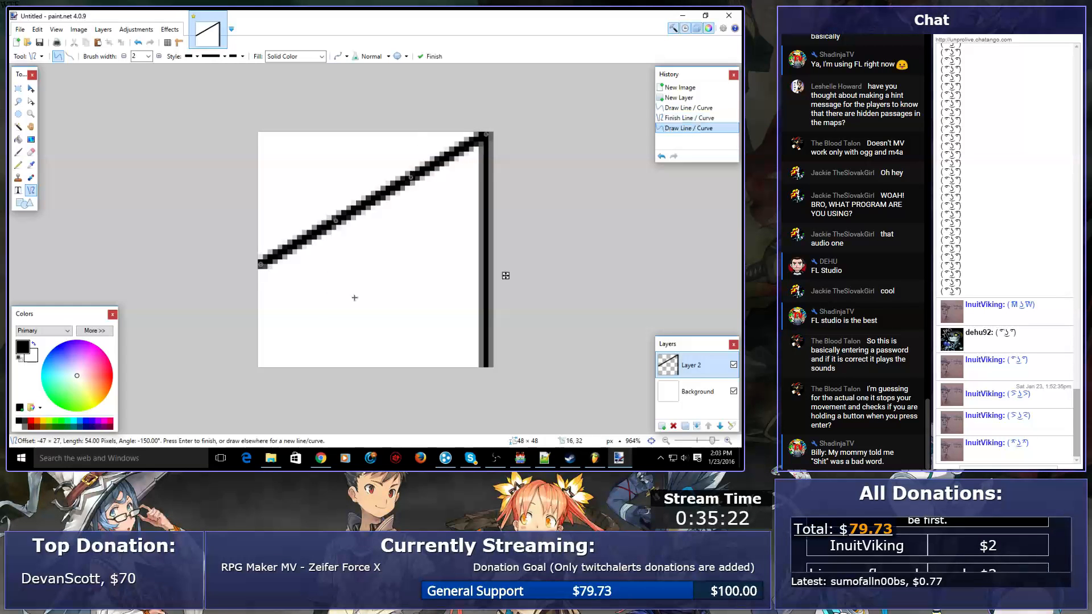
key(Return)
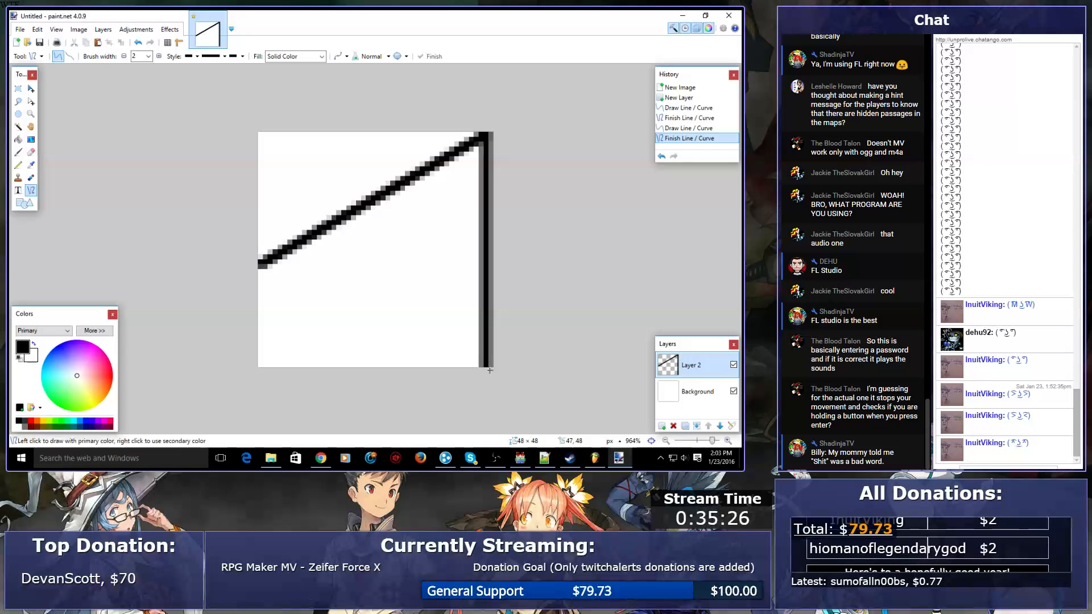
mouse_move(485, 365)
mouse_down()
mouse_move(256, 289)
mouse_move(254, 242)
mouse_move(255, 280)
mouse_move(274, 288)
mouse_move(260, 305)
mouse_move(260, 265)
mouse_up()
key(Return)
key(Return)
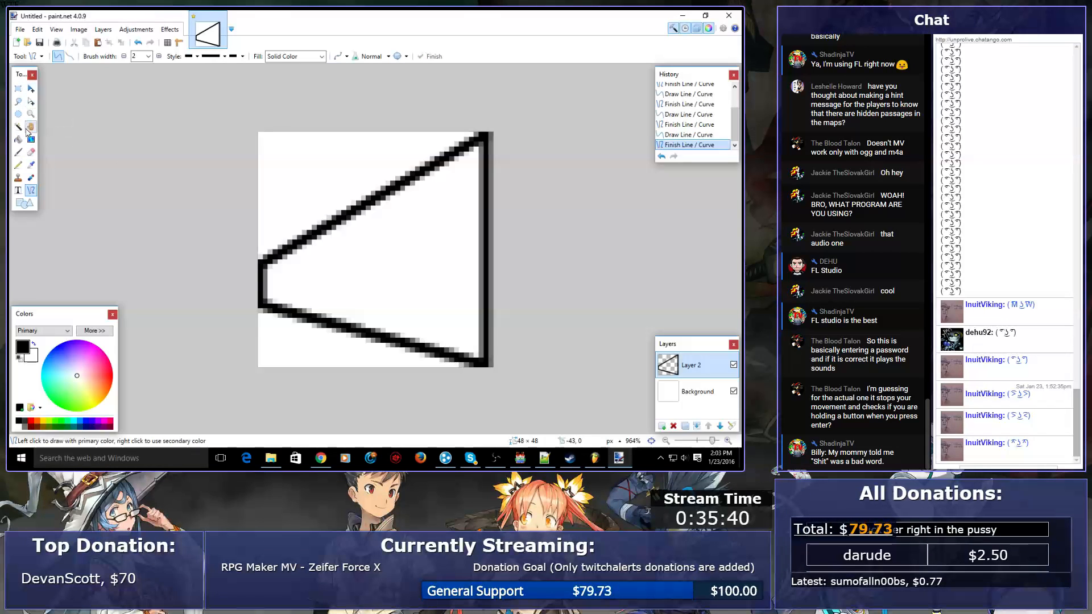
- Select the trapezoid's interior on Layer 2 with the Magic Wand
click(18, 126)
click(403, 228)
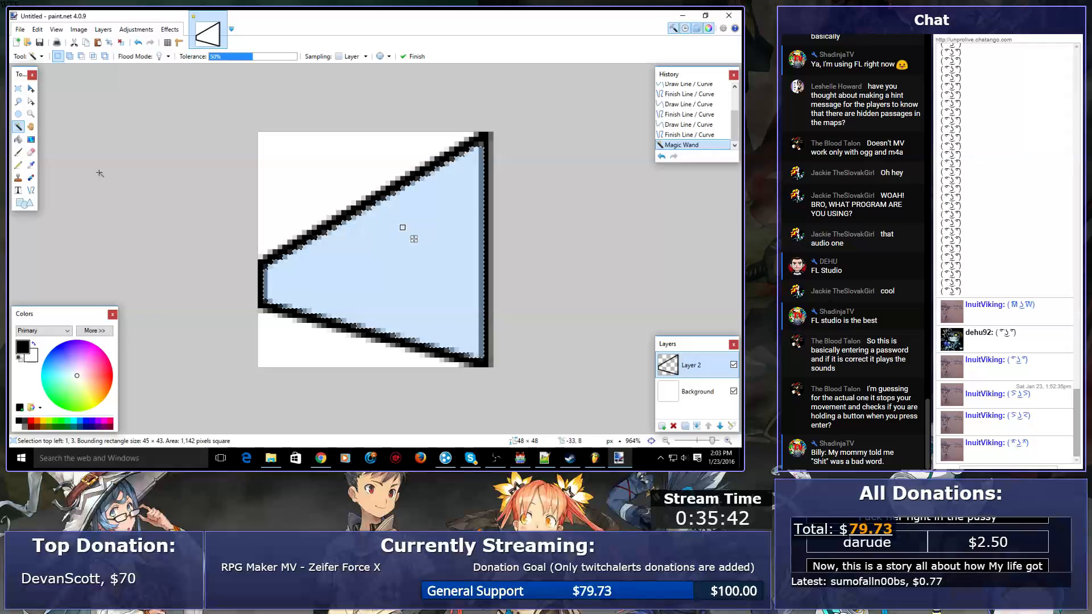
click(18, 140)
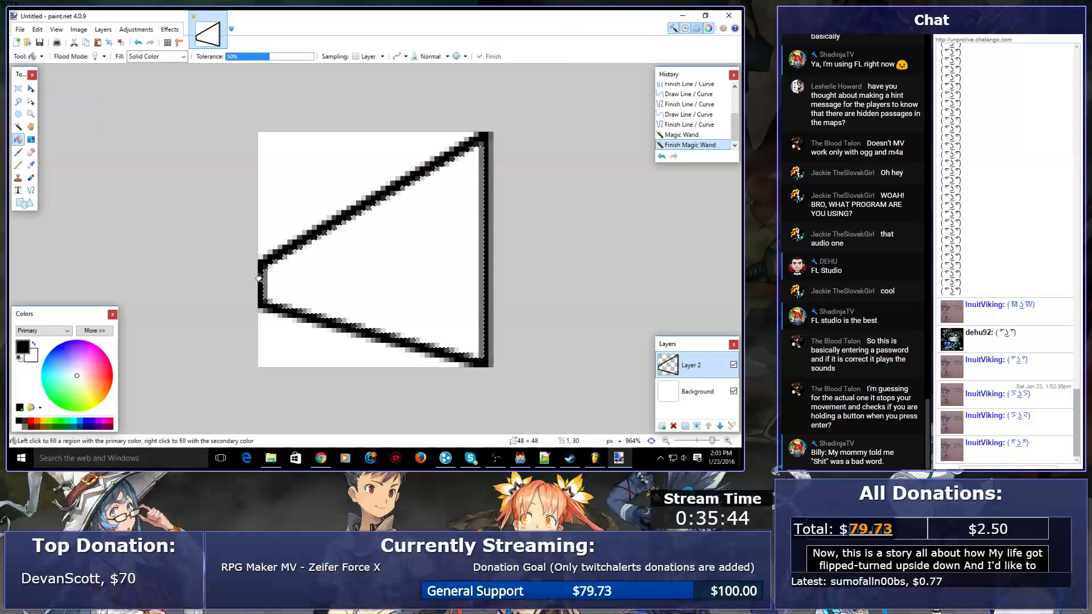
click(357, 282)
key(ctrl+z)
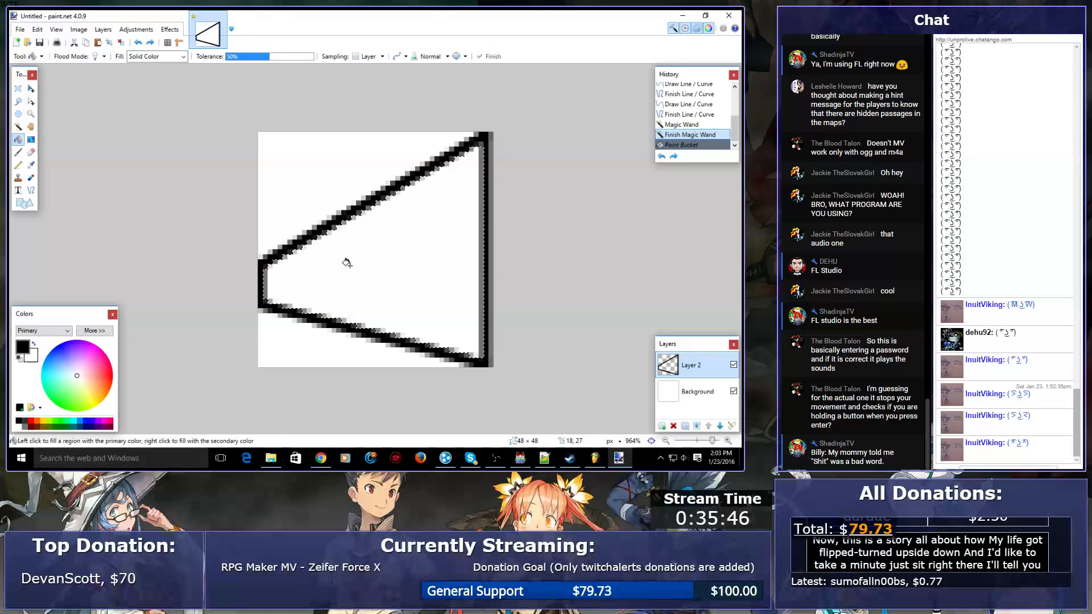
- Extend the interior selection by one pixel at its upper and lower edges to 45 × 45 pixels
click(31, 114)
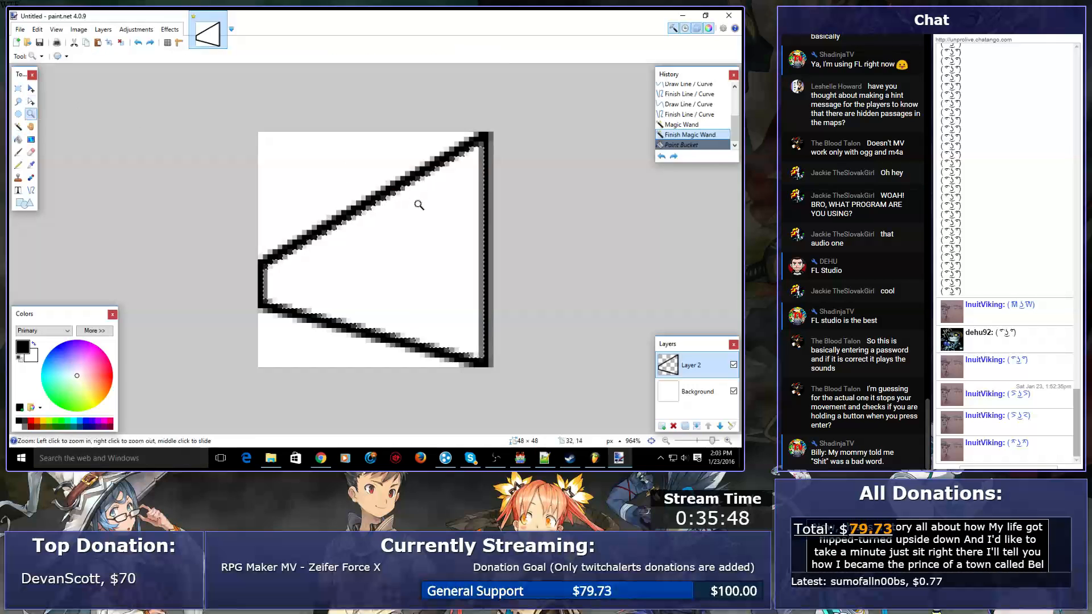
click(420, 205)
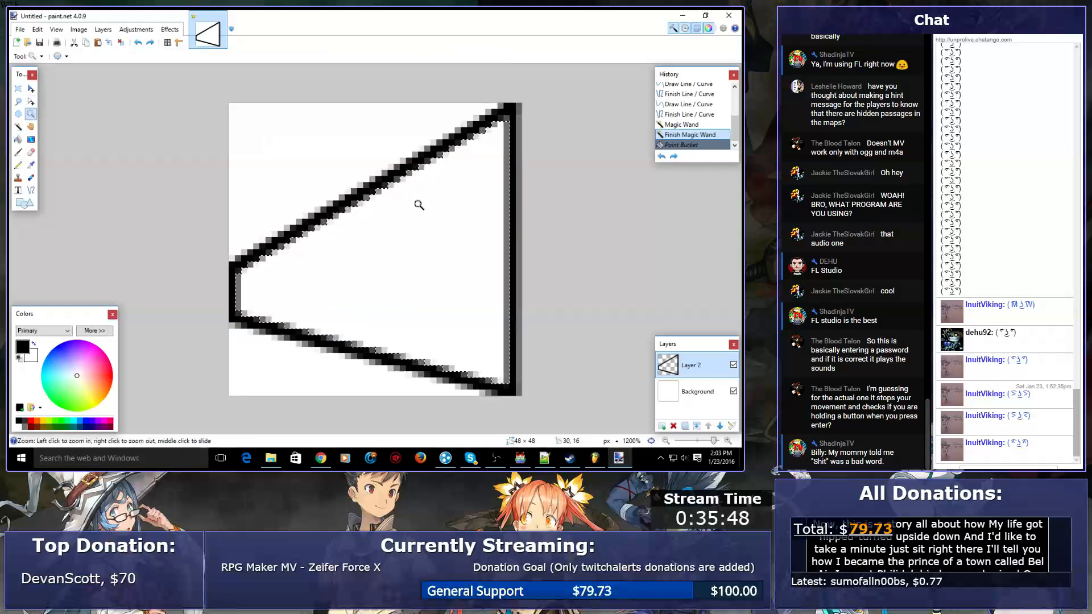
click(31, 101)
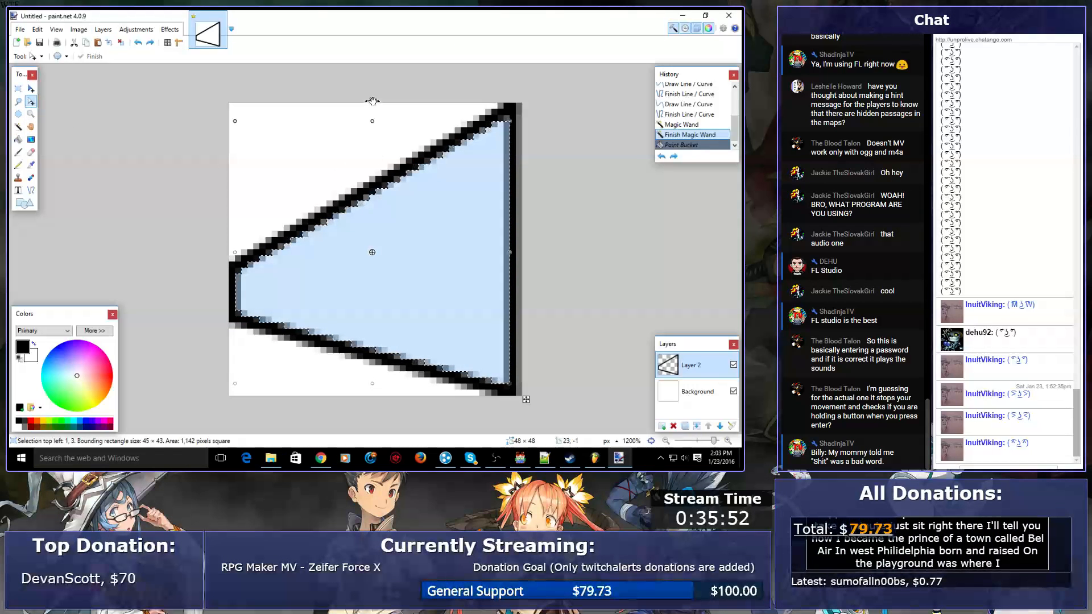
drag(373, 118, 371, 112)
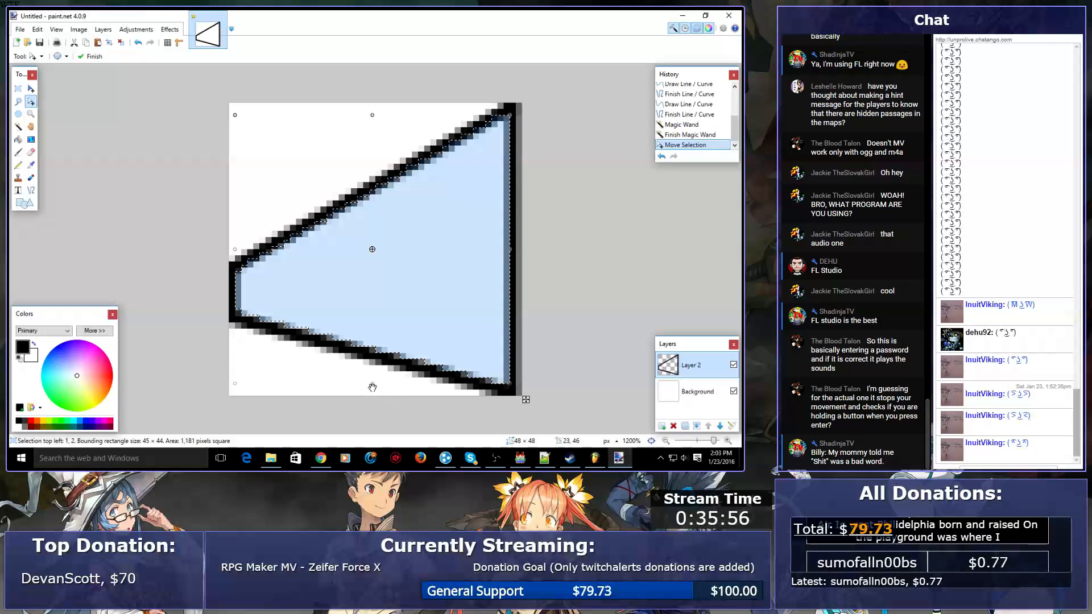
drag(372, 384, 371, 391)
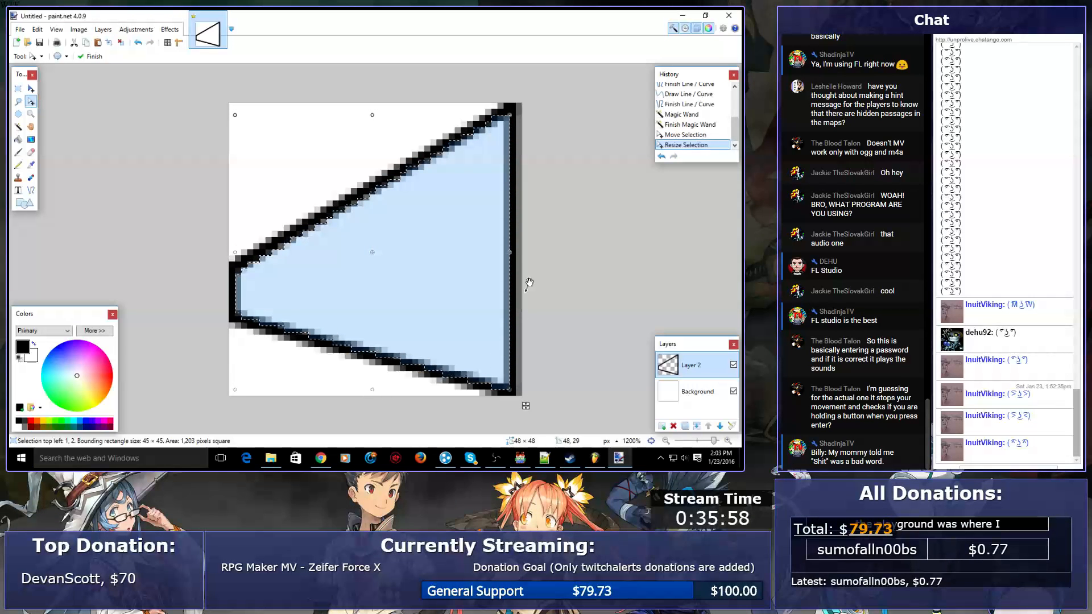
drag(235, 252, 233, 254)
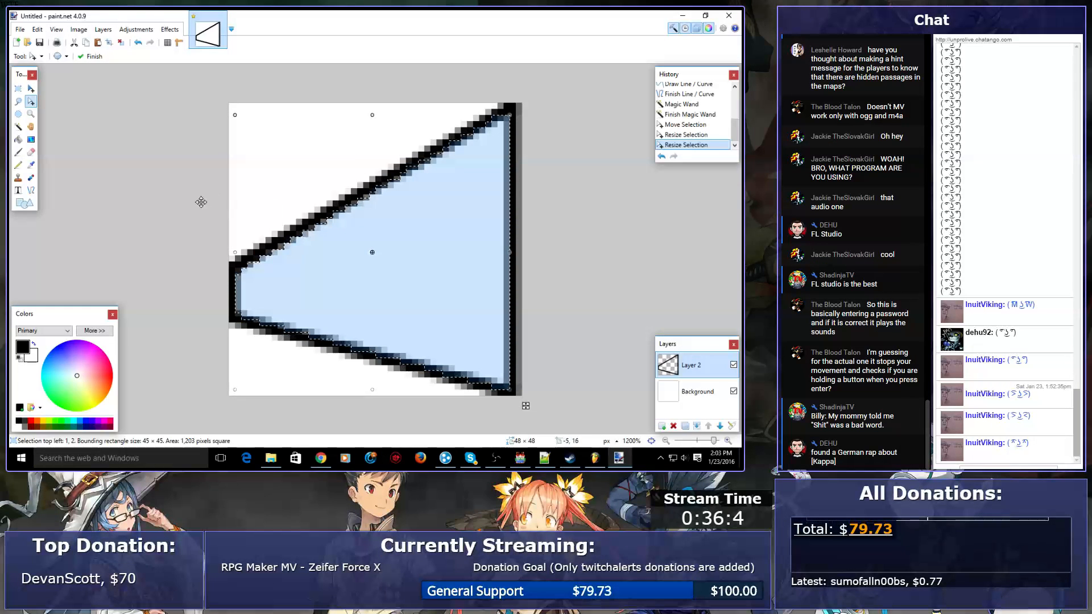
drag(372, 113, 373, 115)
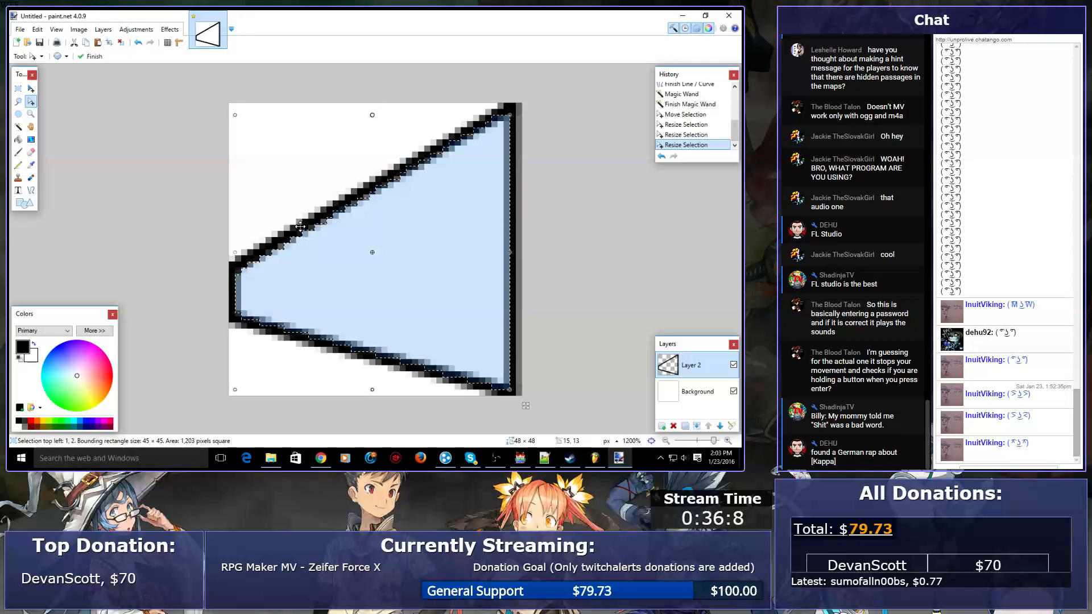
- Fill the selected trapezoid interior with light blue using the Paint Bucket and deselect it
click(18, 139)
click(58, 365)
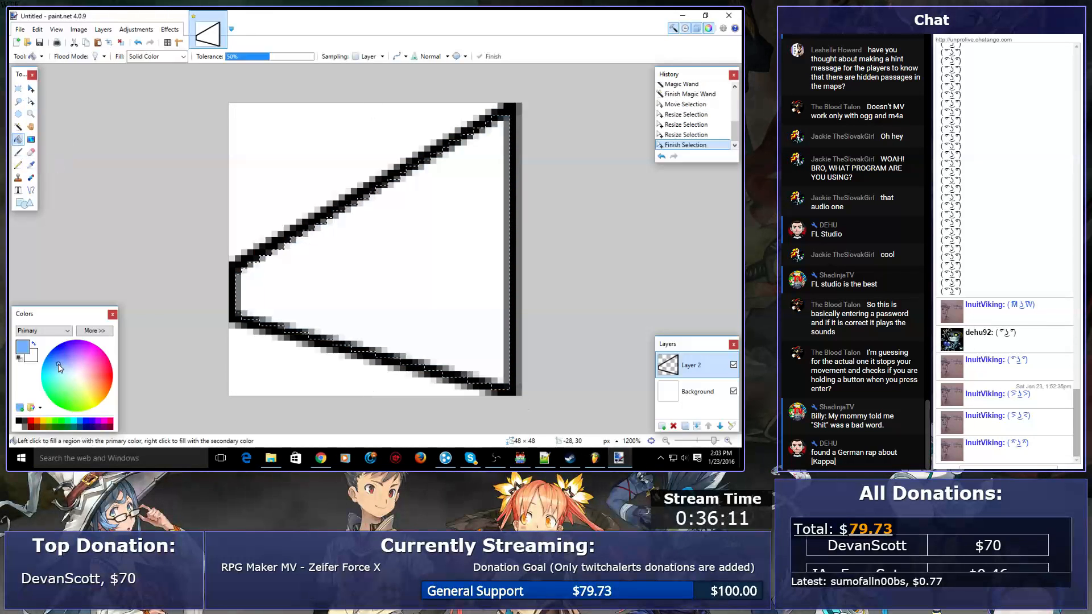
click(323, 320)
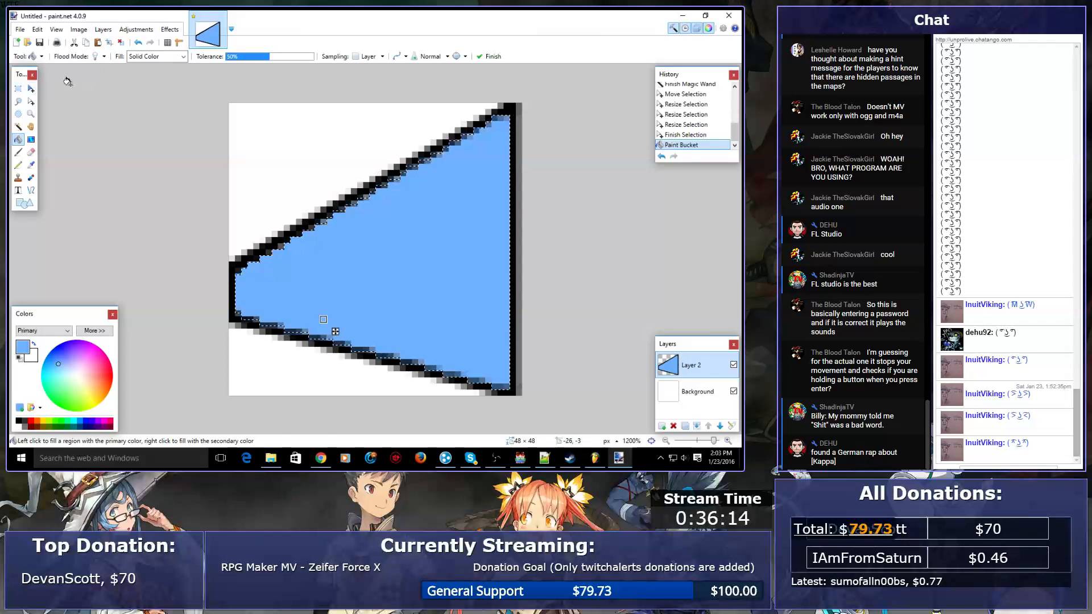
click(18, 88)
key(ctrl+d)
ctrl+scroll(227, 158, down, 10)
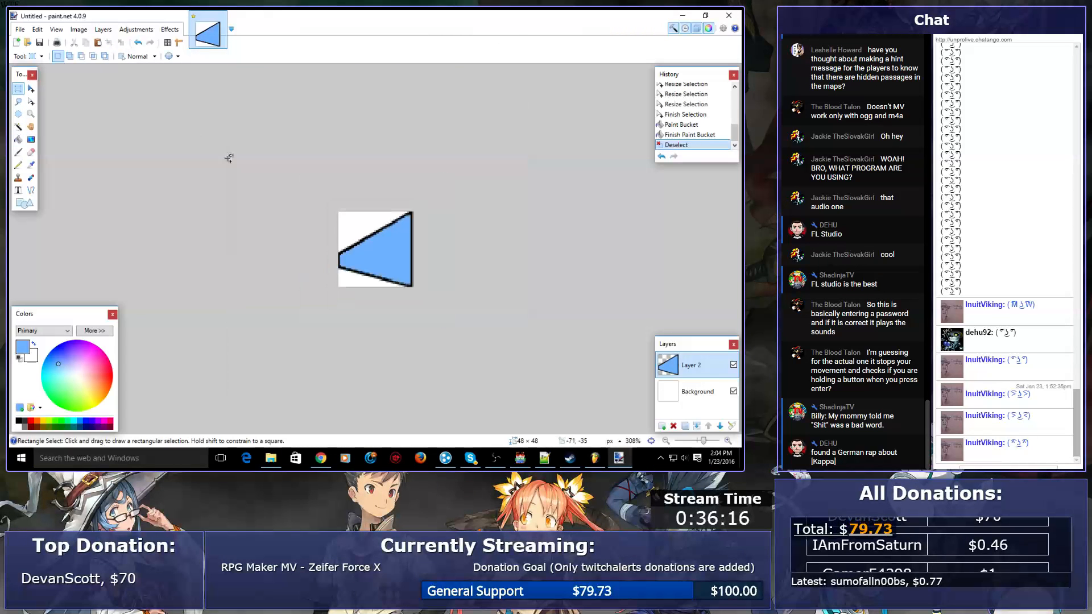
ctrl+scroll(228, 158, up, 6)
ctrl+scroll(229, 158, up, 1)
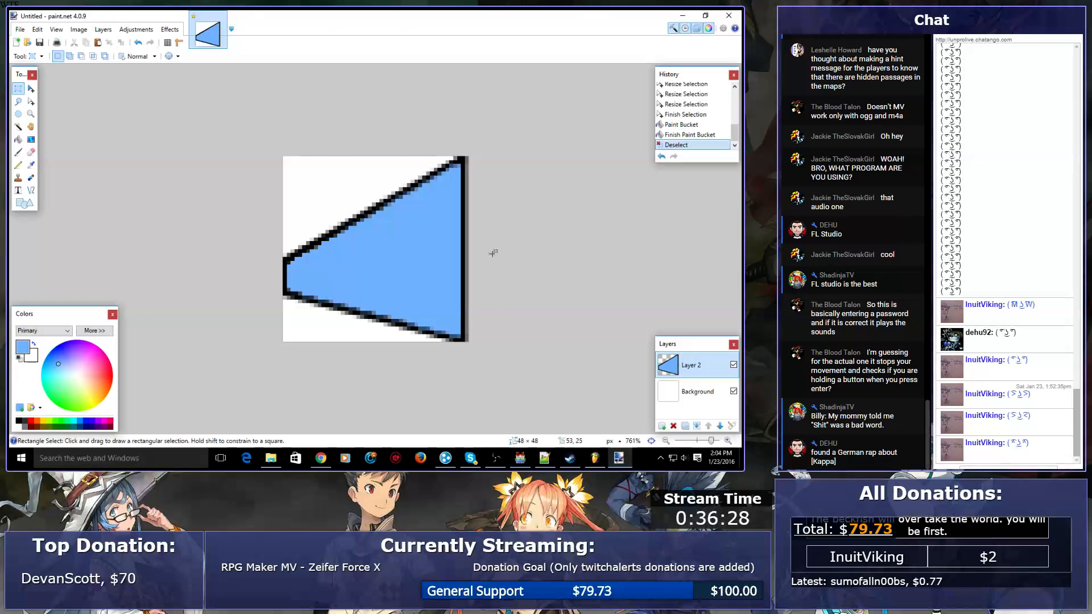
- Hide the Background layer and start saving the image in Documents, Games, tutorials live, img, pictures
click(734, 392)
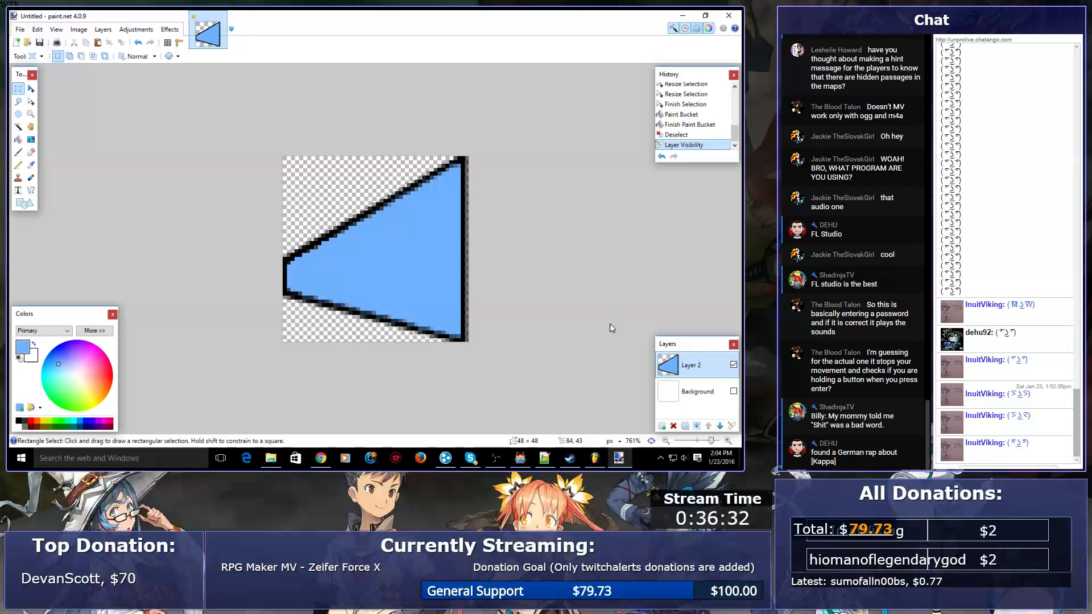
key(ctrl+s)
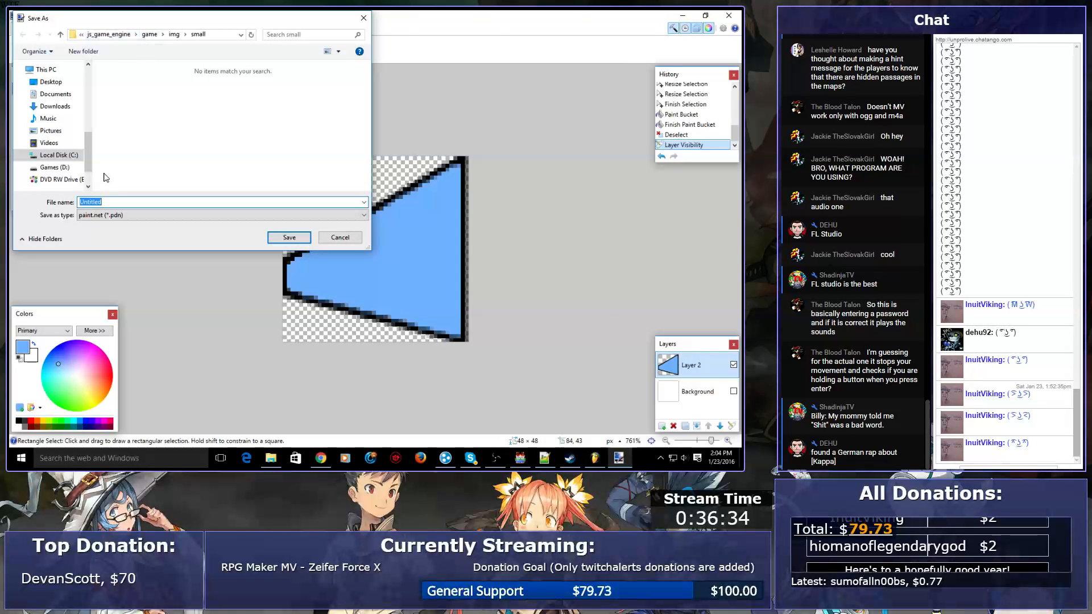
drag(94, 162, 93, 102)
click(66, 127)
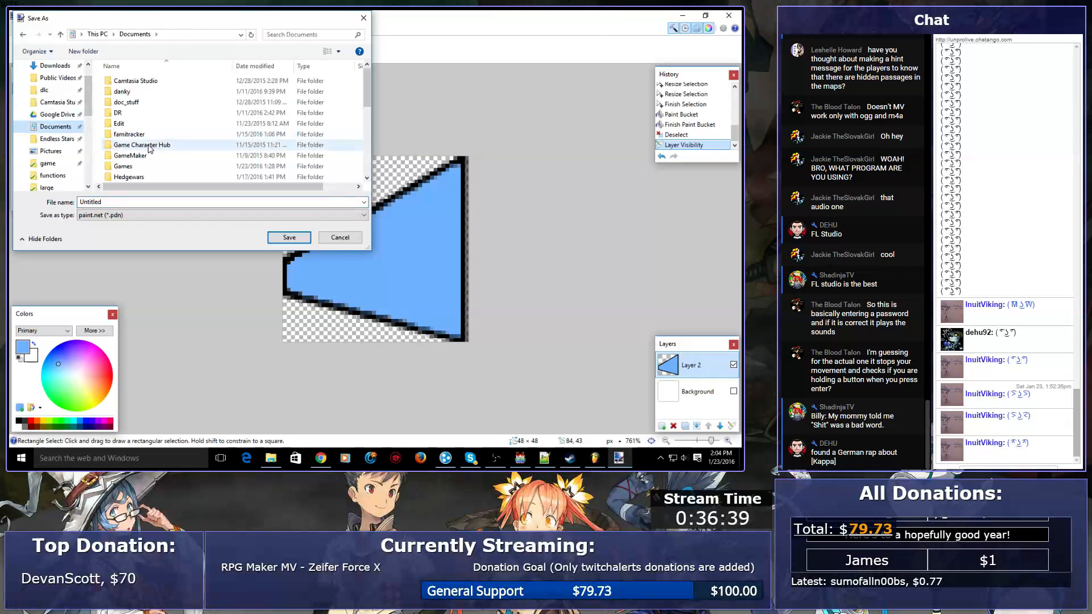
double_click(123, 166)
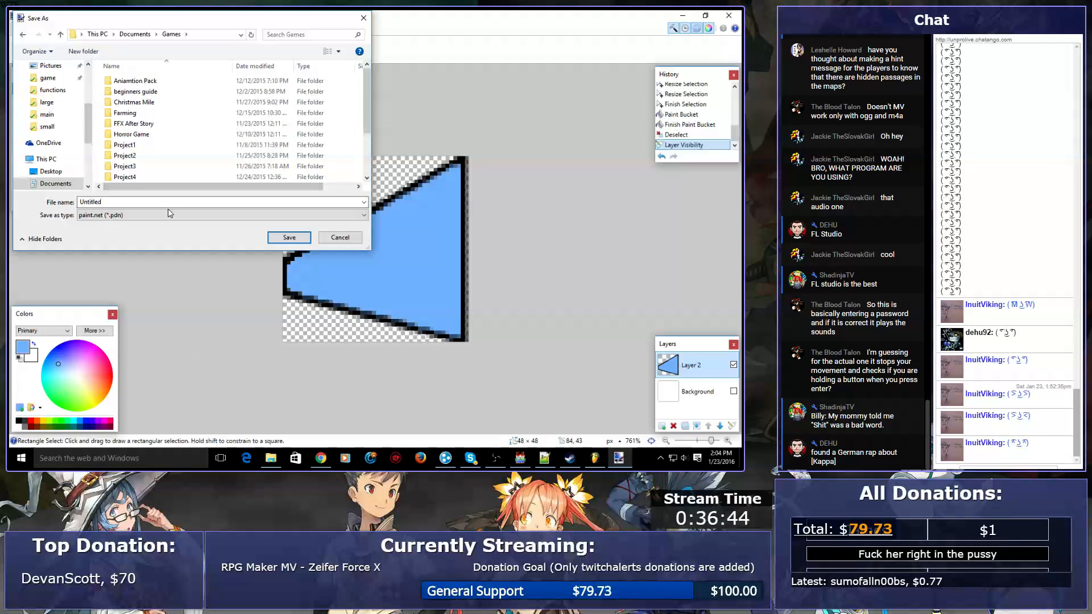
click(133, 108)
scroll(133, 108, down, 2)
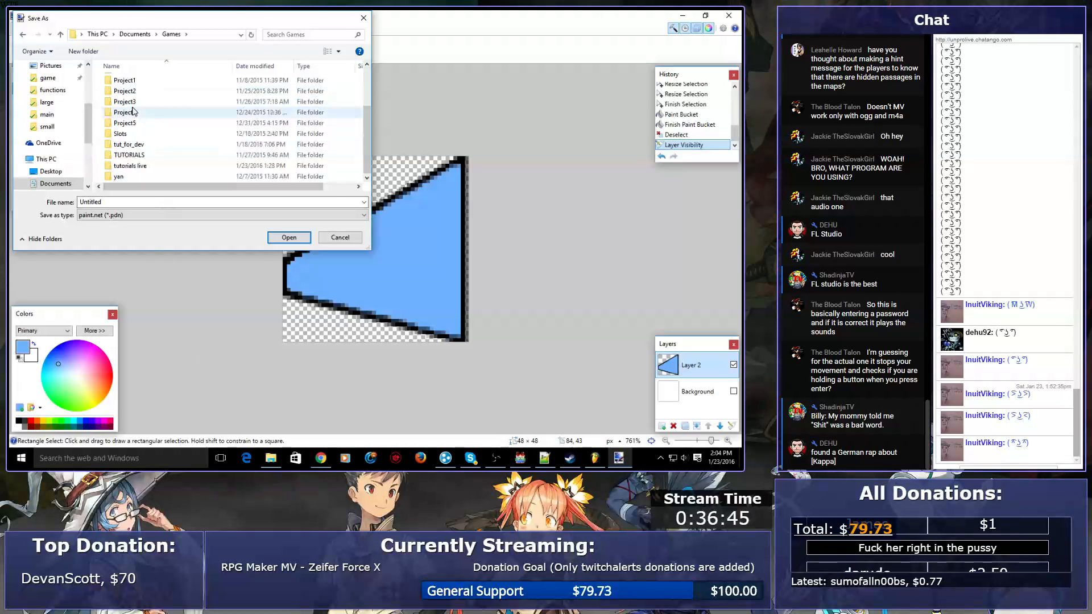
double_click(130, 166)
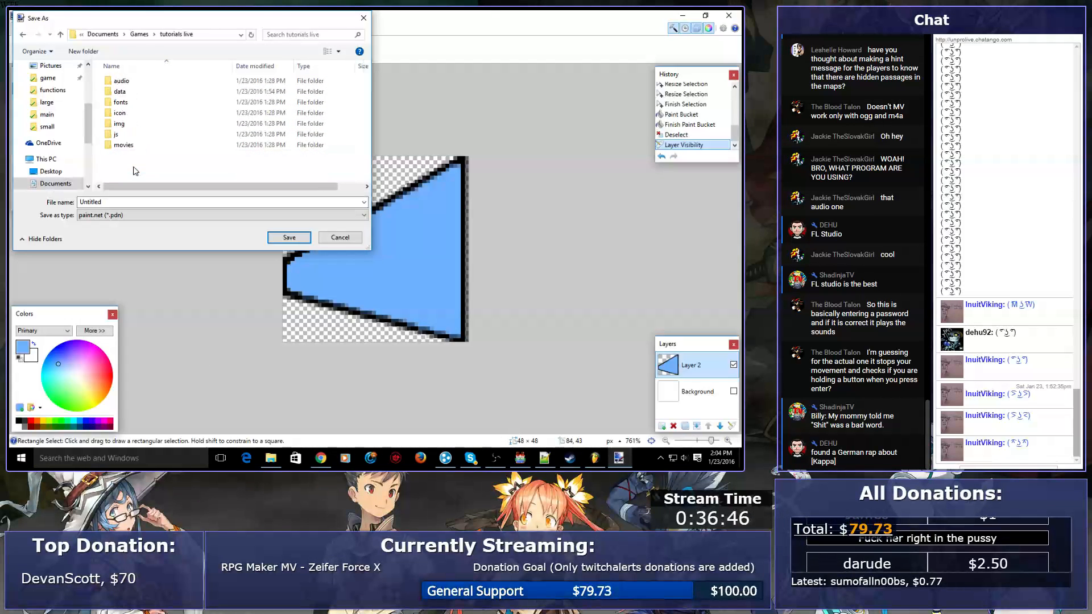
double_click(126, 124)
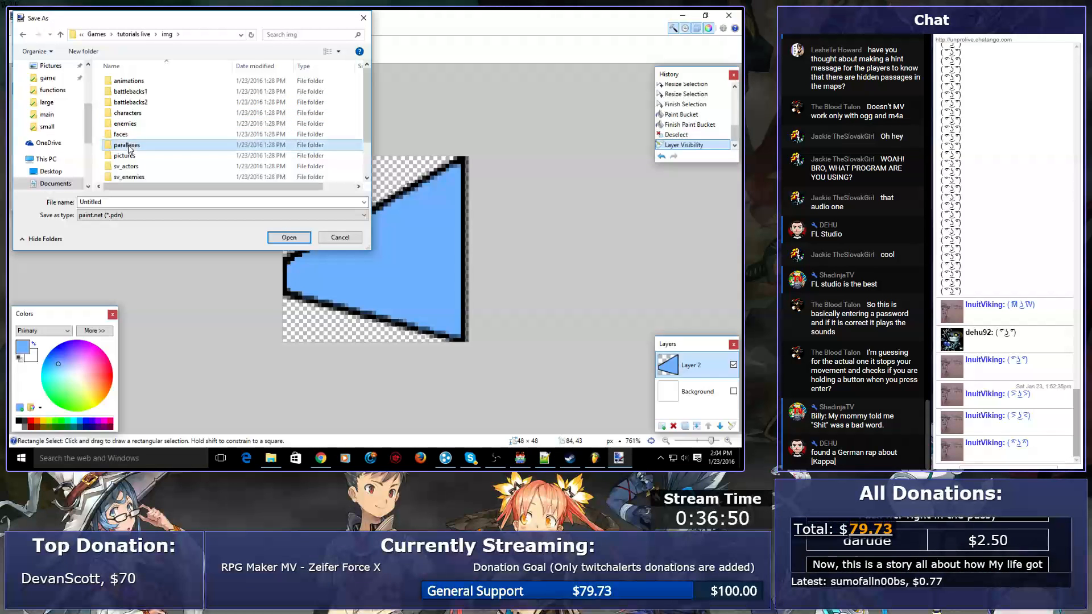
double_click(125, 155)
- Save the image as Left_Arrow in PNG format with auto-detected bit depth, flattening its layers
double_click(159, 201)
text(Left_Arrpow)
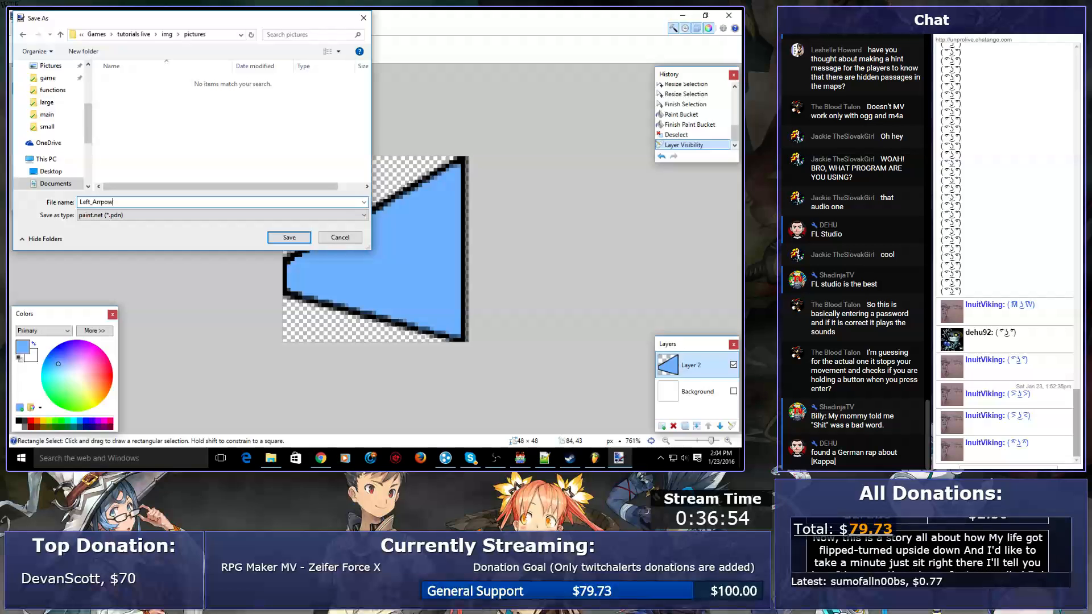
key(BackSpace)
key(BackSpace)
key(BackSpace)
text(ow)
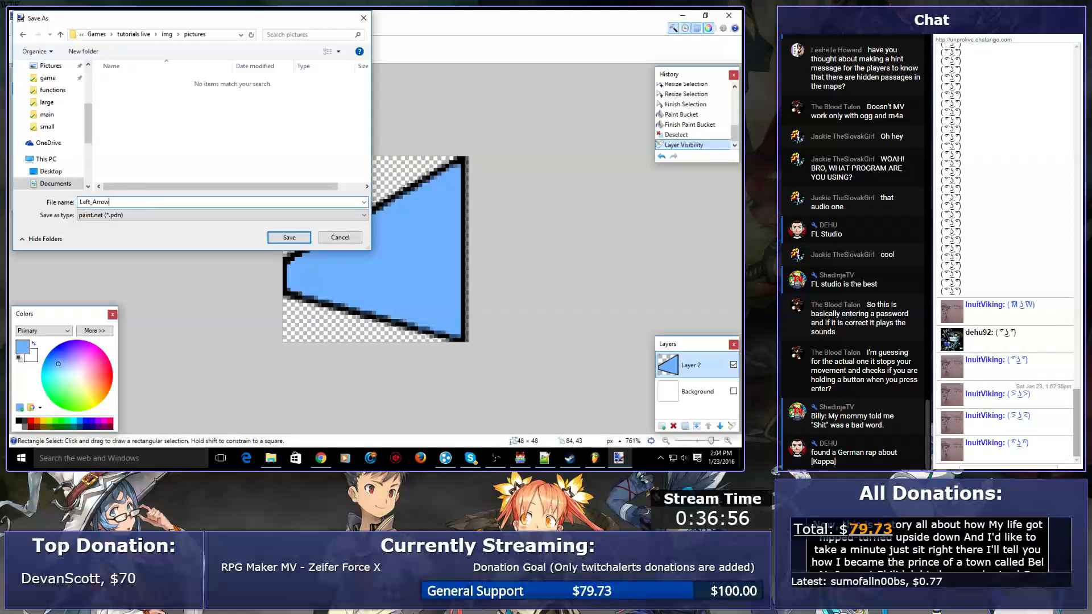
click(151, 215)
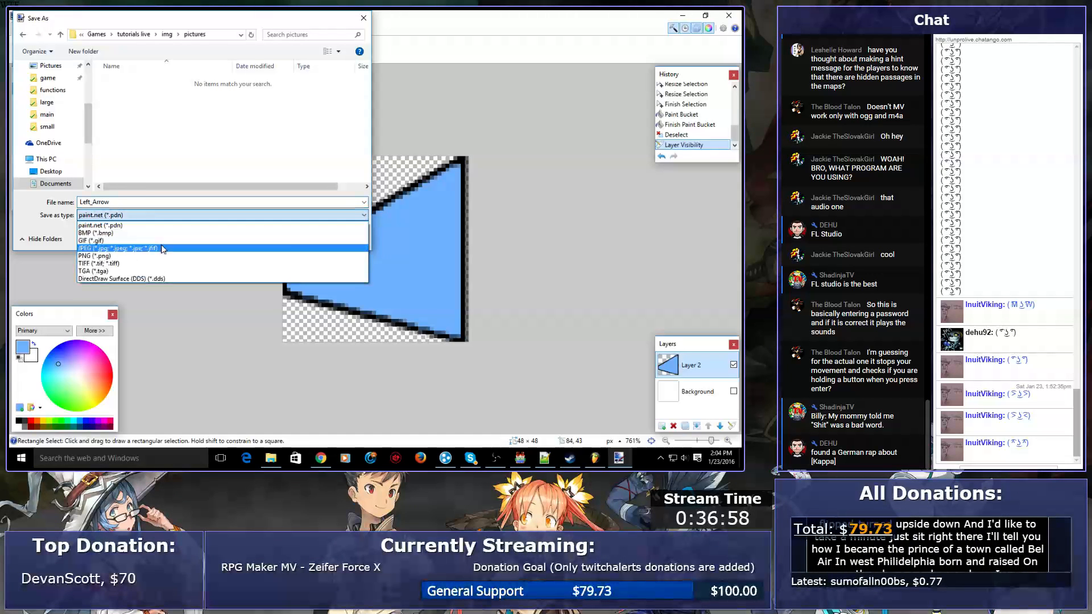
click(175, 256)
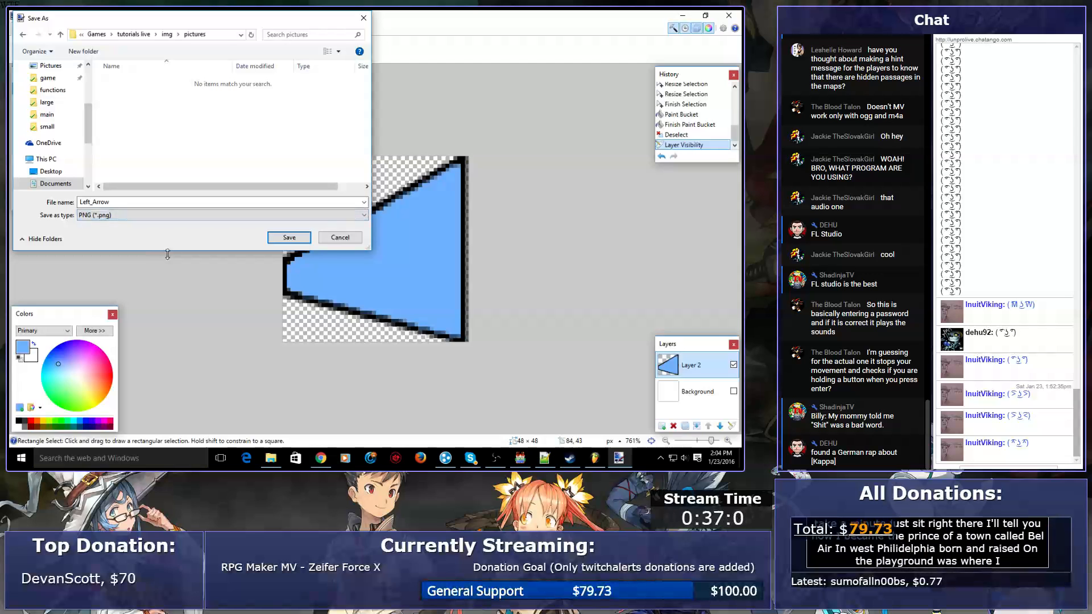
key(Return)
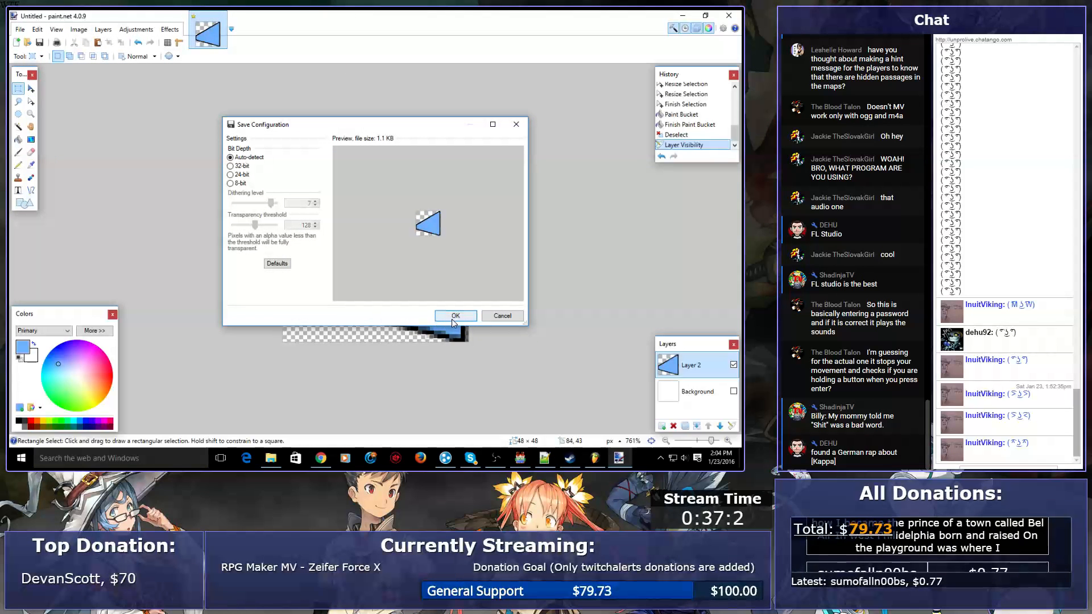
click(456, 316)
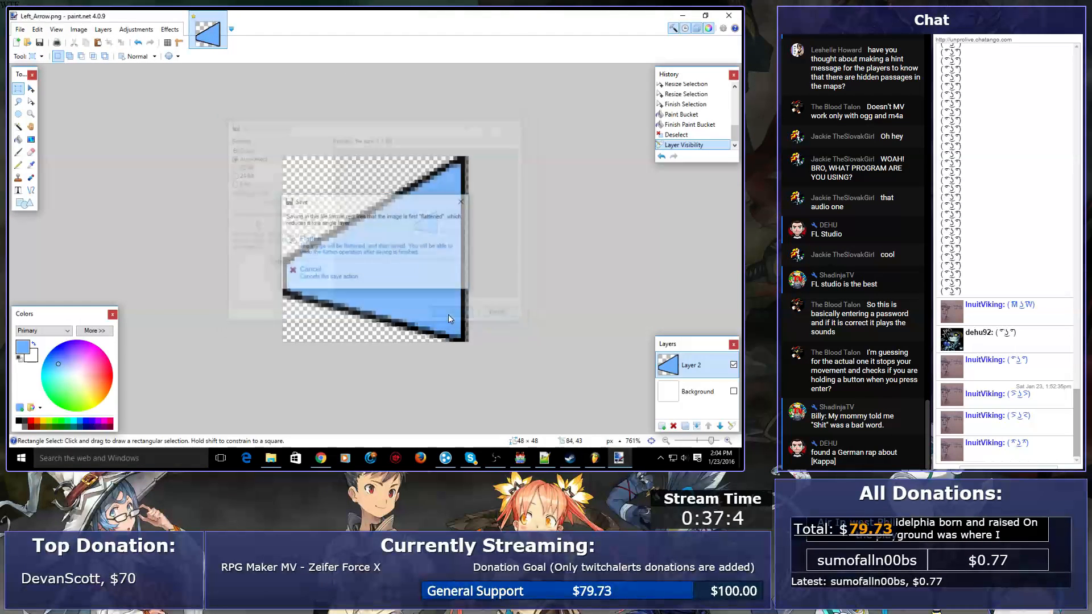
click(385, 252)
key(ctrl+j)
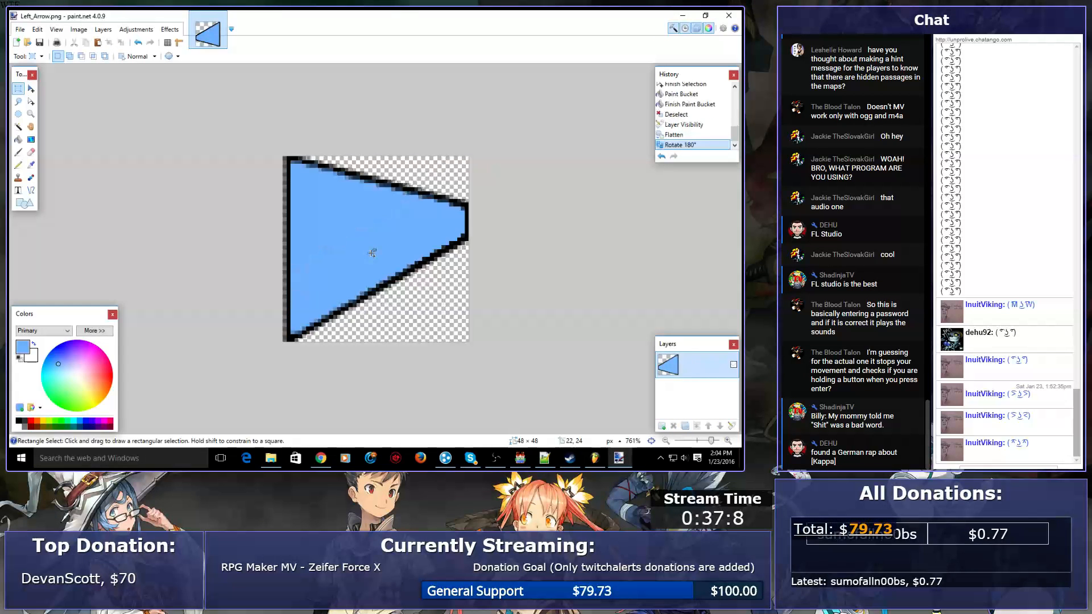
key(ctrl+j)
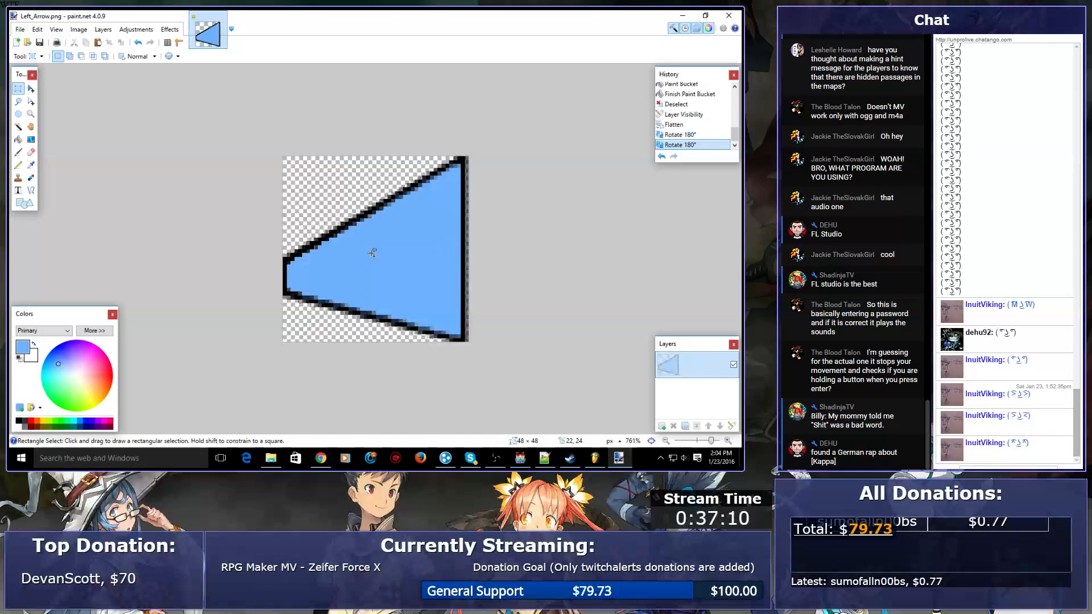
key(ctrl+l)
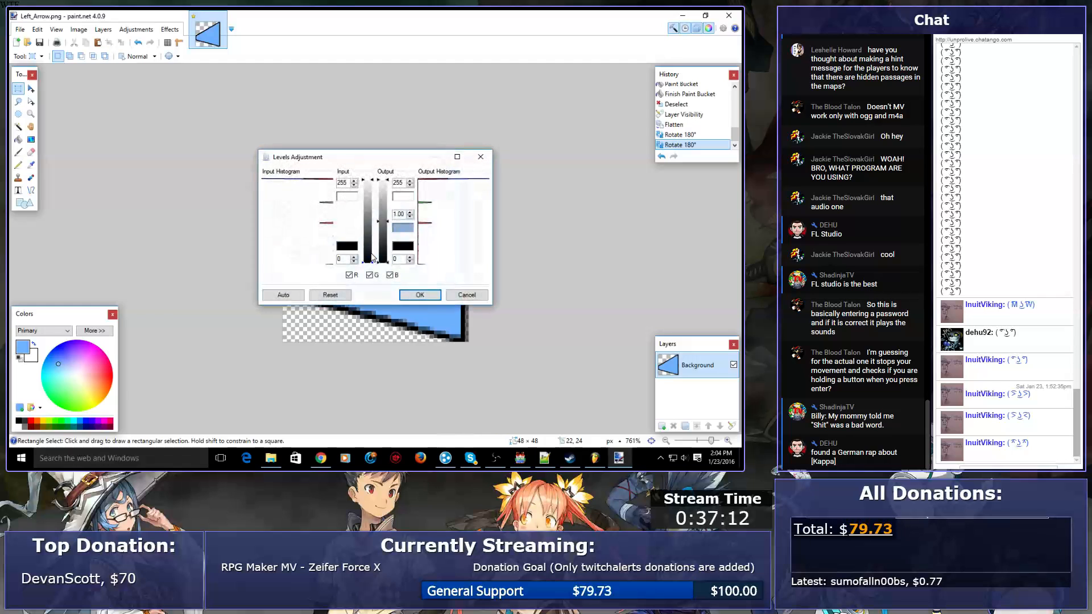
key(Escape)
key(ctrl+l)
key(Escape)
- Rotate the image clockwise in 90° turns until the shape's narrow end points up
key(ctrl+h)
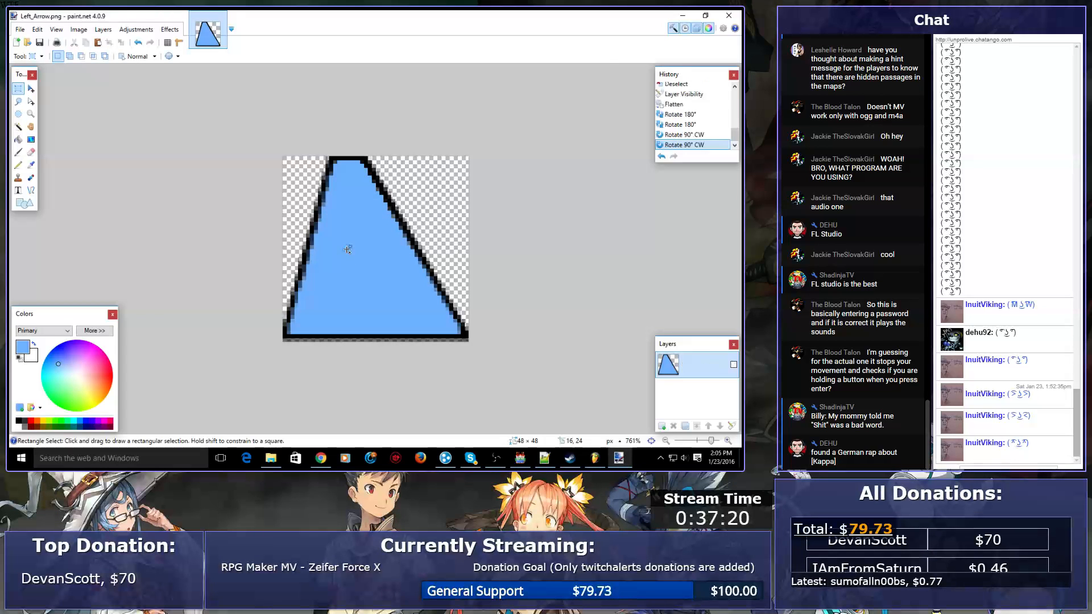
key(ctrl+h)
key(ctrl+h)
key(ctrl+h)
key(ctrl+h)
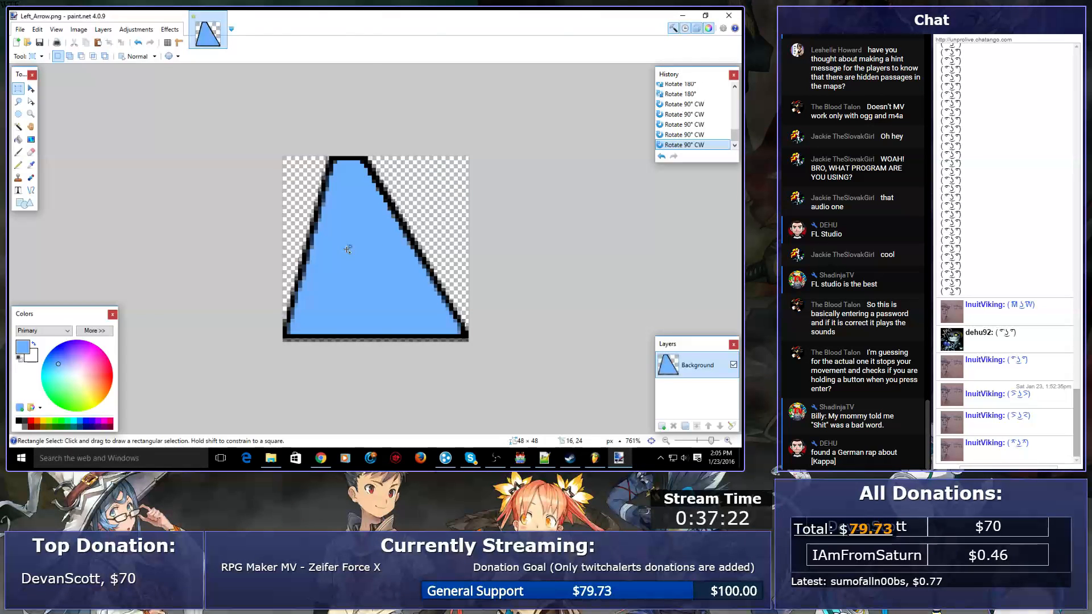
- Save a copy of the upward-pointing shape as Up_arrow in PNG format with the default save settings
key(ctrl+shift+s)
text(up_arrow)
key(ctrl+a)
text(Up_arrow)
key(Return)
key(Return)
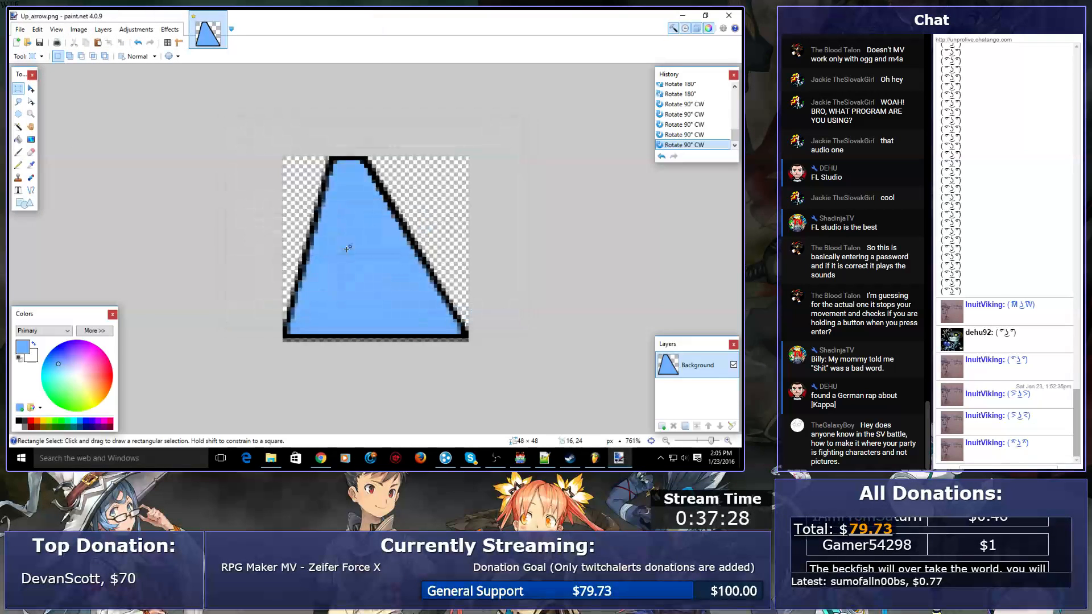
- Rotate the image in 180° and 90° clockwise turns until the shape's narrow end points right
key(ctrl+j)
key(ctrl+j)
key(ctrl+h)
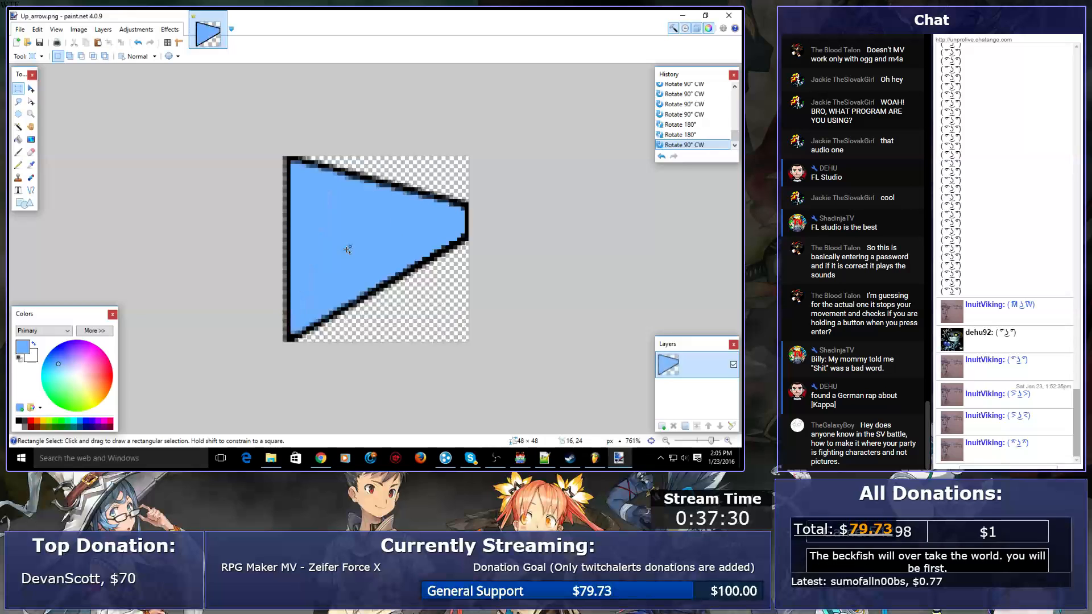
key(ctrl+j)
key(ctrl+j)
key(ctrl+h)
key(ctrl+j)
key(ctrl+h)
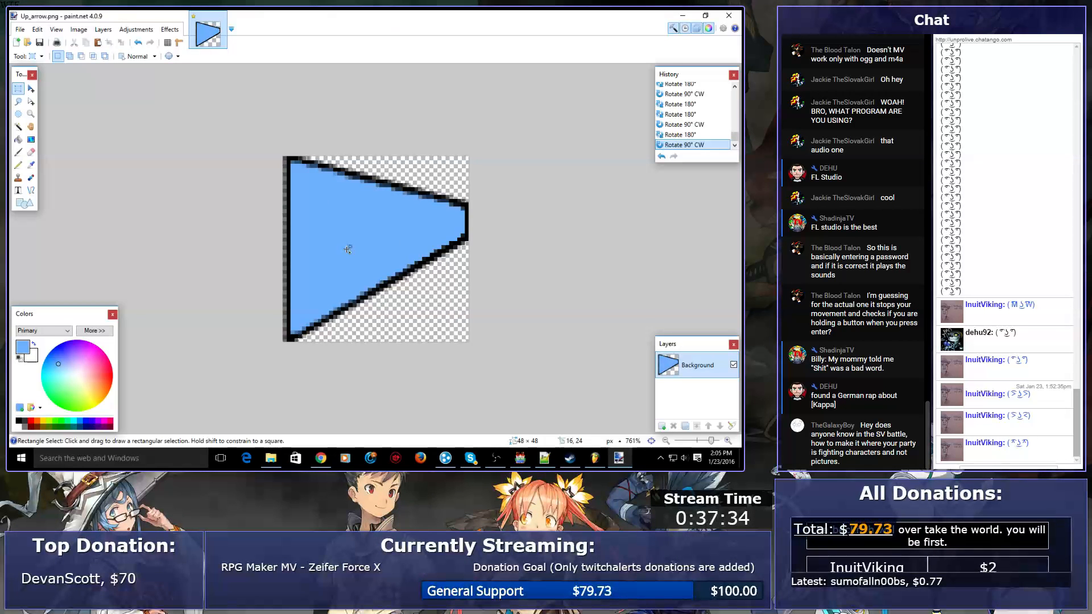
- Finish turning the shape so its narrow end points right and save a copy as Right_Arrow in PNG format with default settings
key(ctrl+h)
key(ctrl+h)
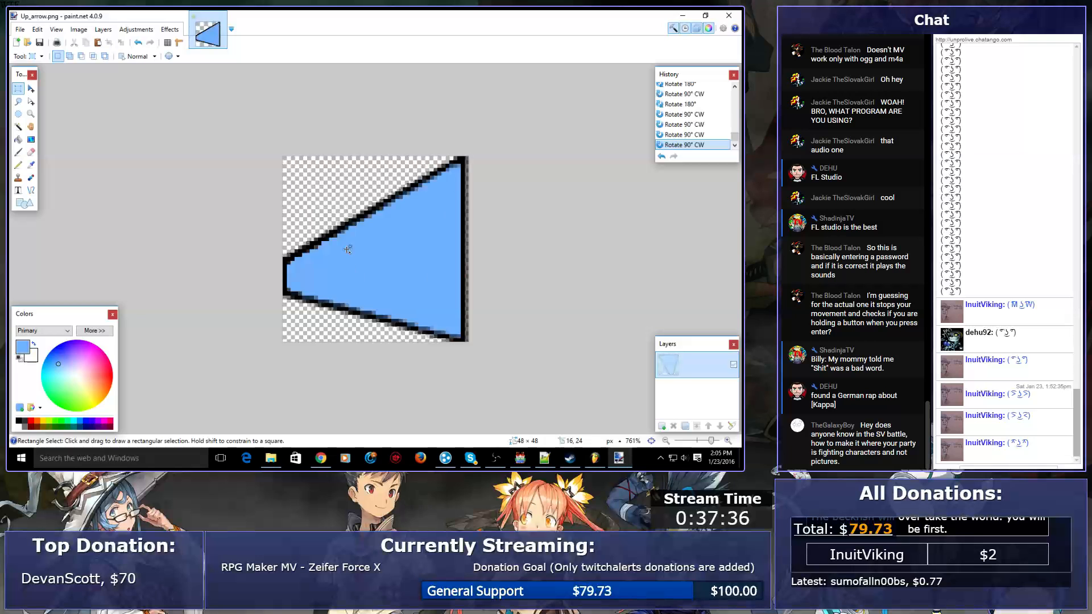
key(ctrl+h)
key(ctrl+h)
key(ctrl+shift+s)
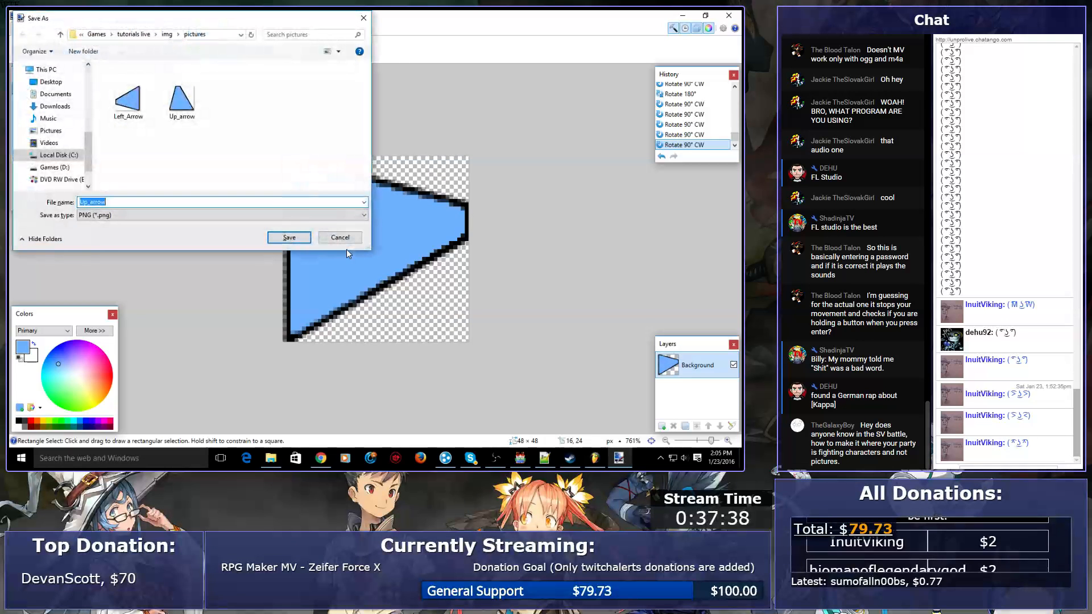
text(Right_Arrow)
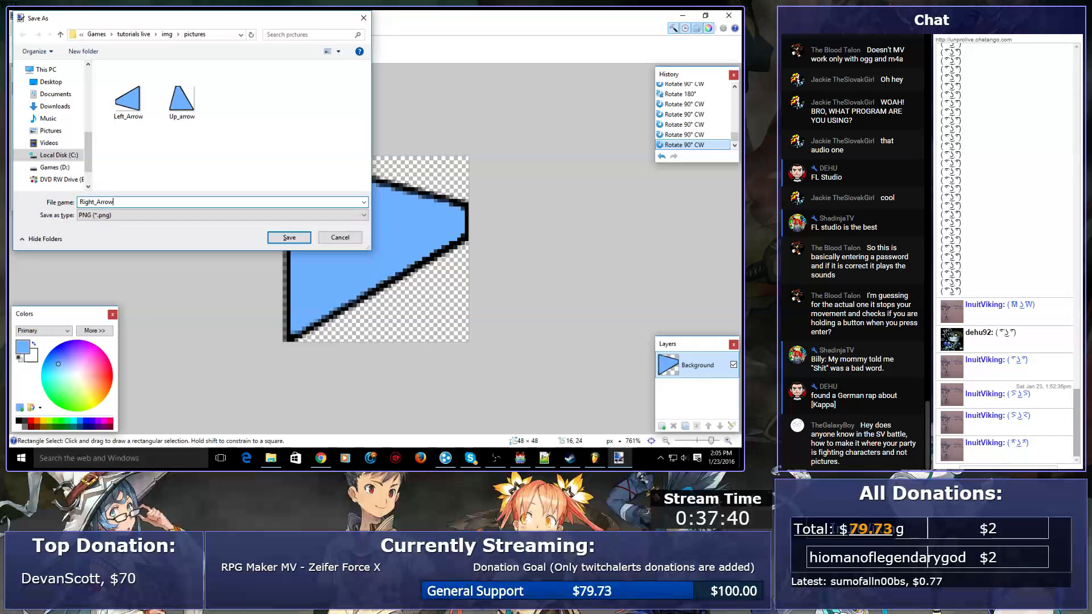
key(Return)
key(Return)
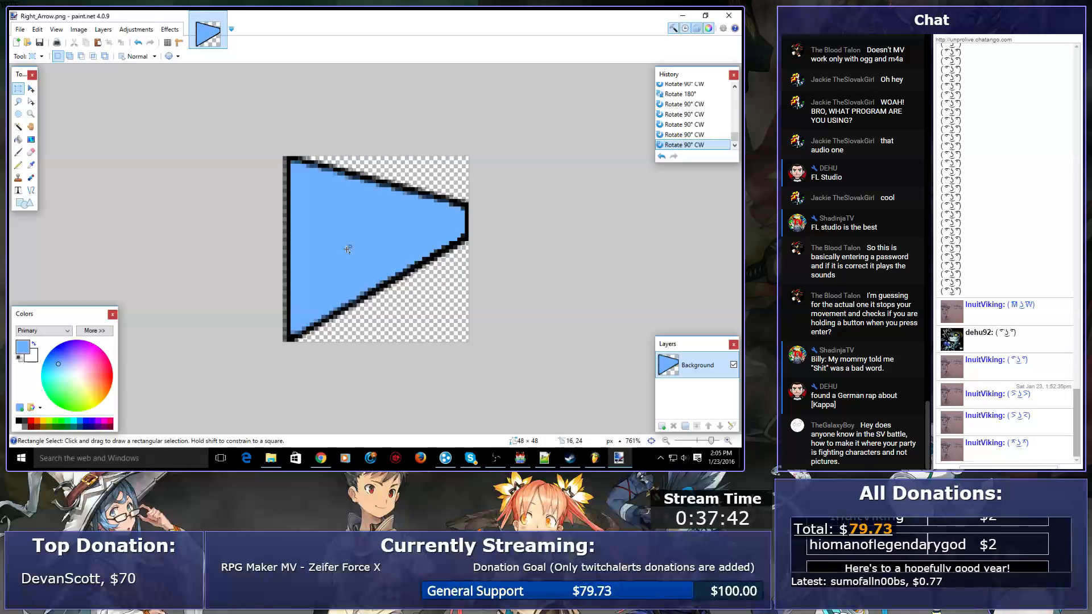
- Rotate the image until the narrow end points down and save a copy as Down_Arrow with the default save settings
key(ctrl+j)
key(ctrl+j)
key(ctrl+h)
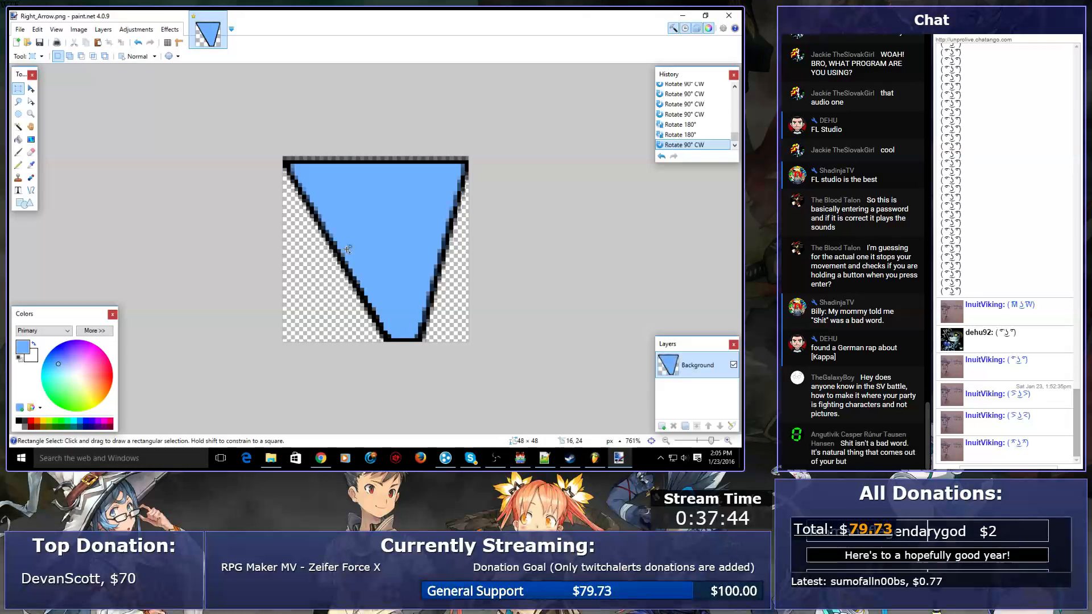
key(ctrl+shift+s)
text(Down_Arrow)
key(Return)
key(Return)
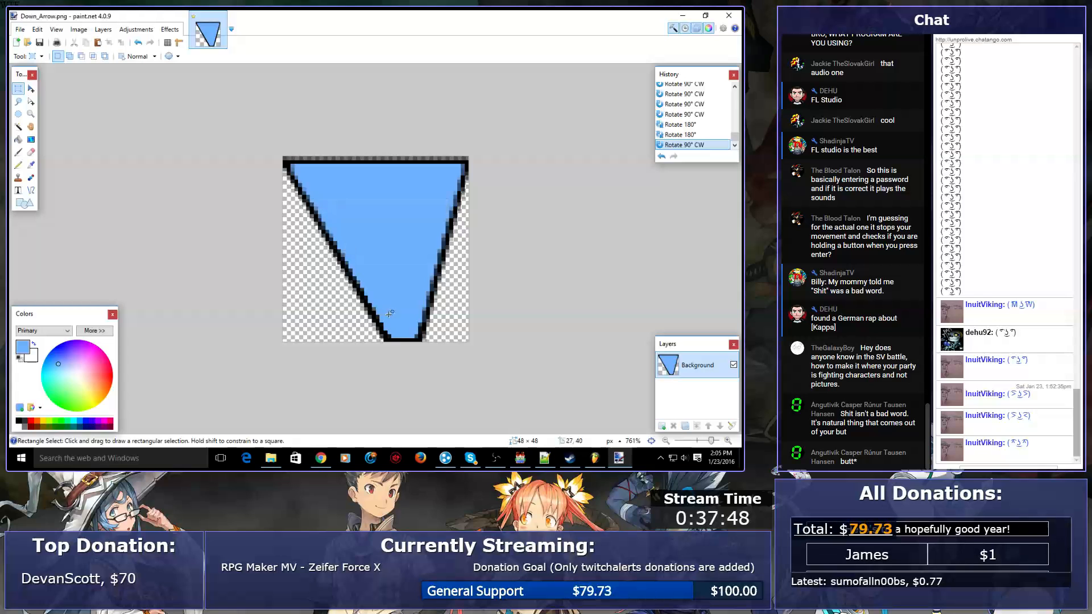
- Switch to RPG Maker MV and delete the Attack2 sound effect command from the Input.isTriggered('ok') branch of event EV004
click(320, 460)
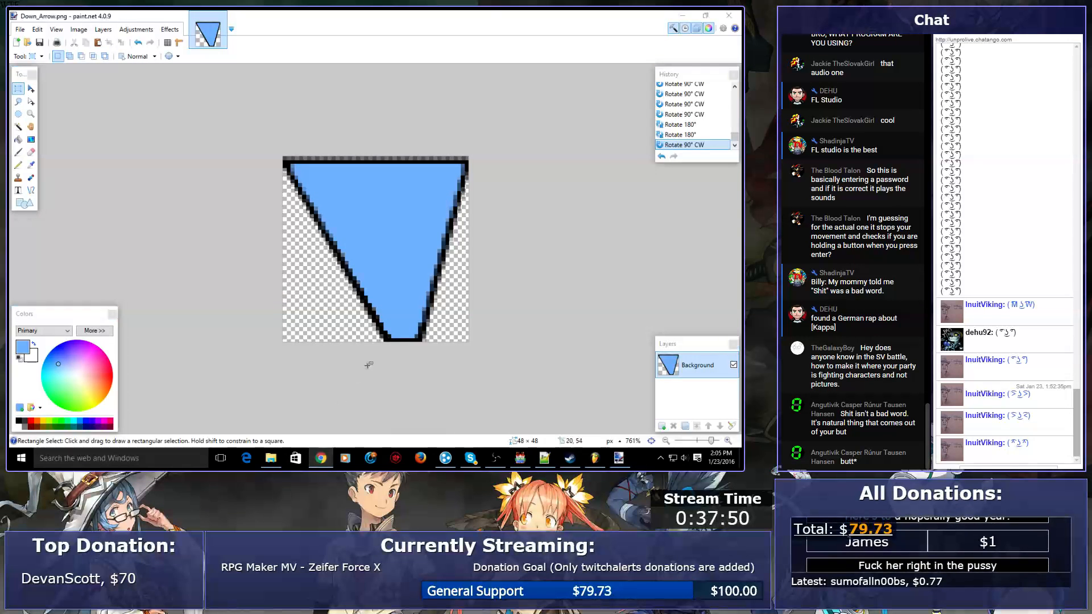
click(520, 458)
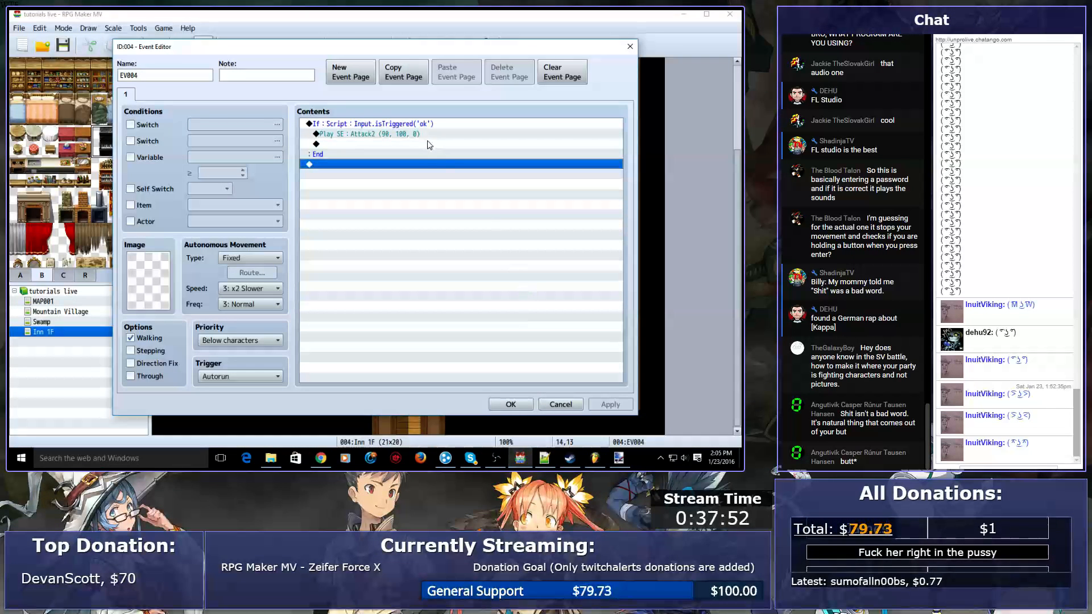
click(401, 134)
key(Delete)
click(407, 124)
- Add a conditional branch inside the Input.isTriggered('ok') branch that checks whether the Down button is pressed
click(415, 137)
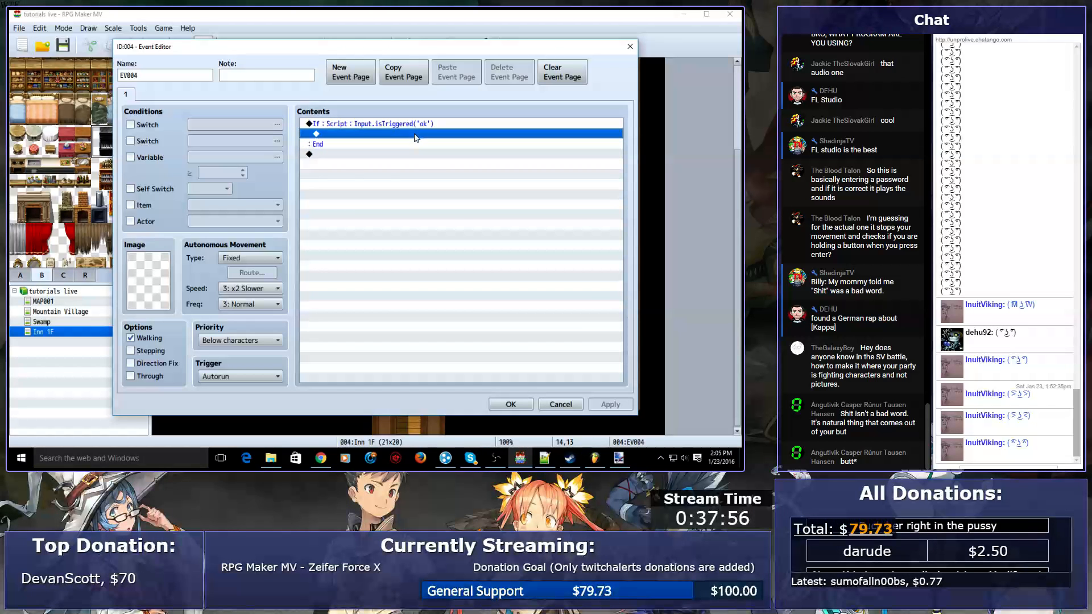
double_click(415, 137)
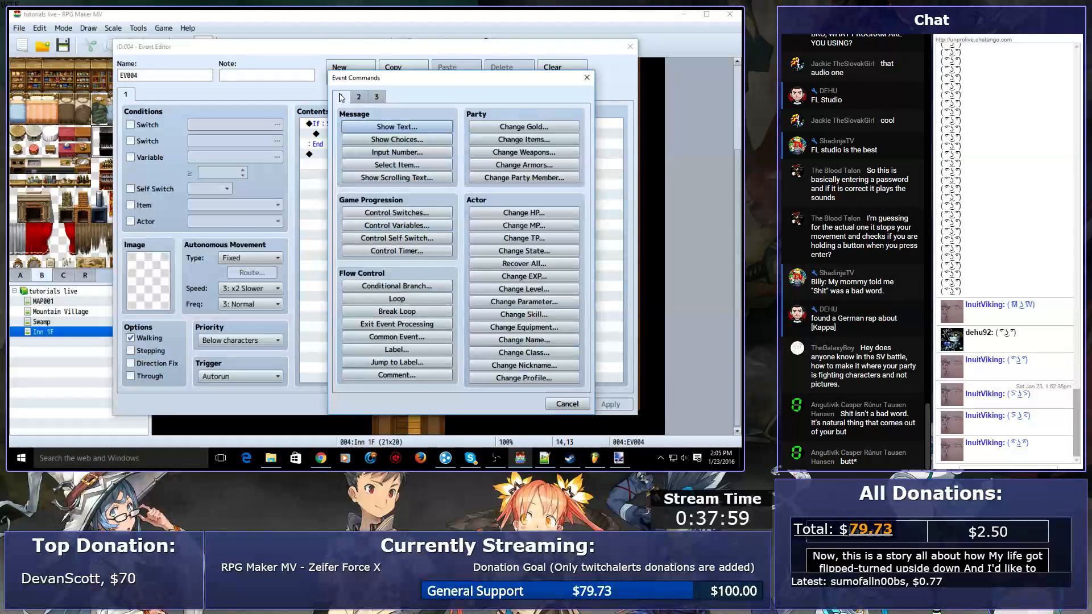
click(428, 287)
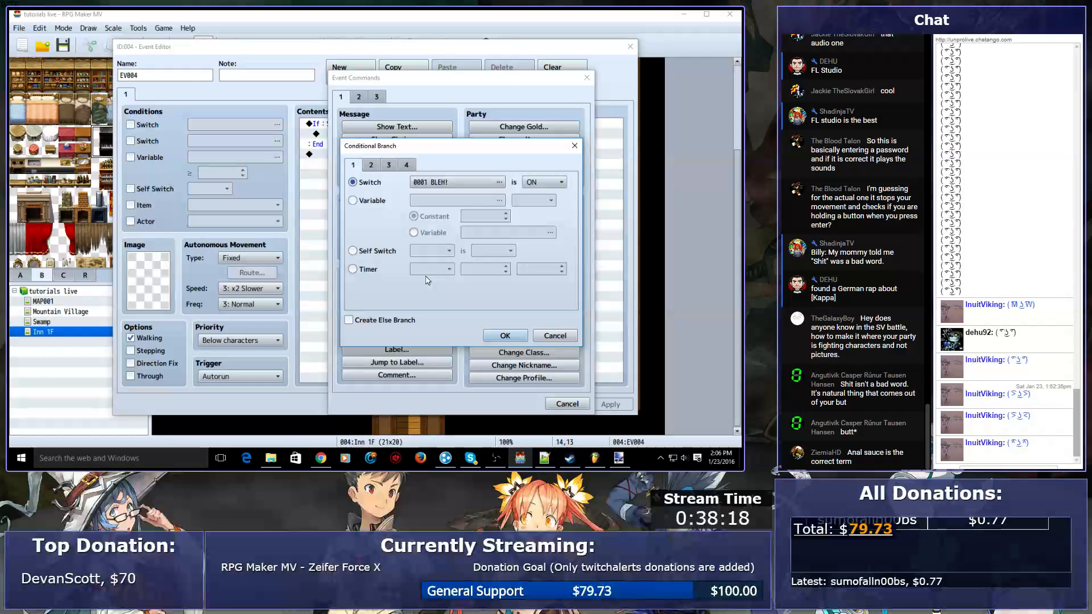
click(407, 165)
click(362, 275)
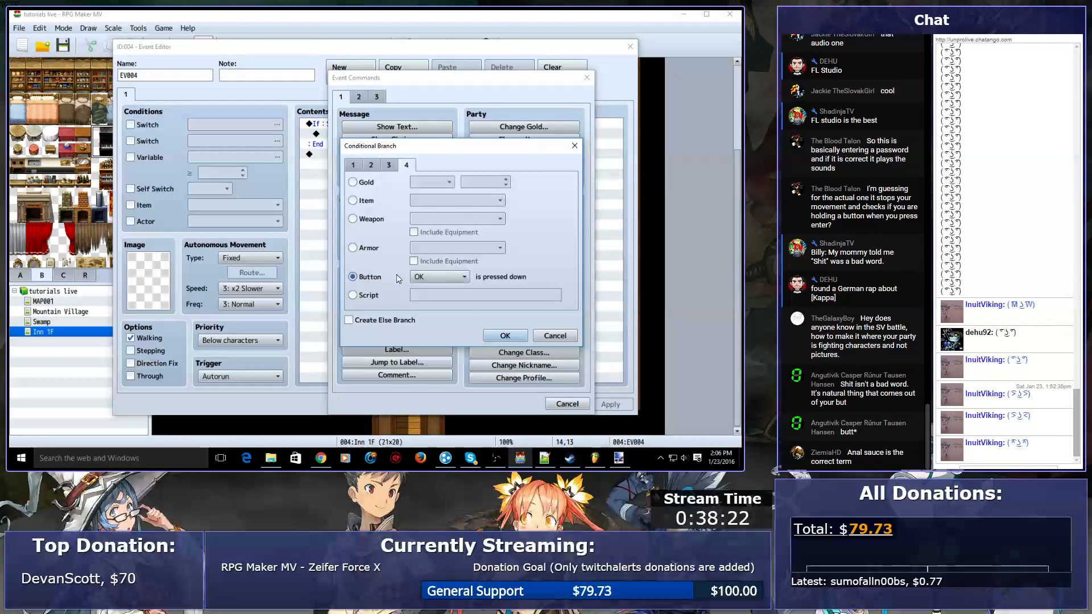
click(424, 277)
click(424, 277)
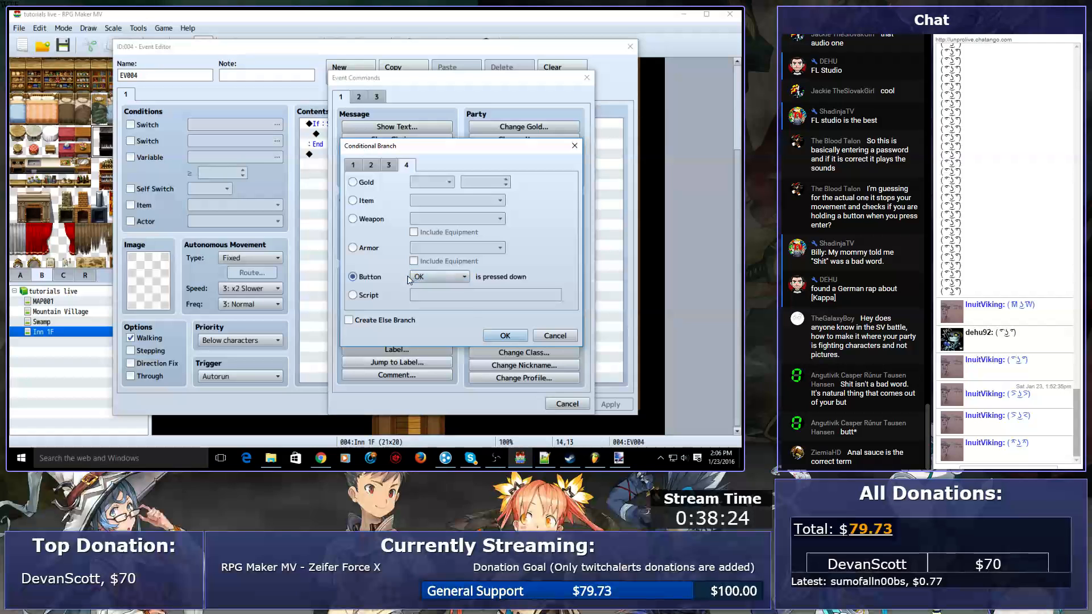
click(424, 277)
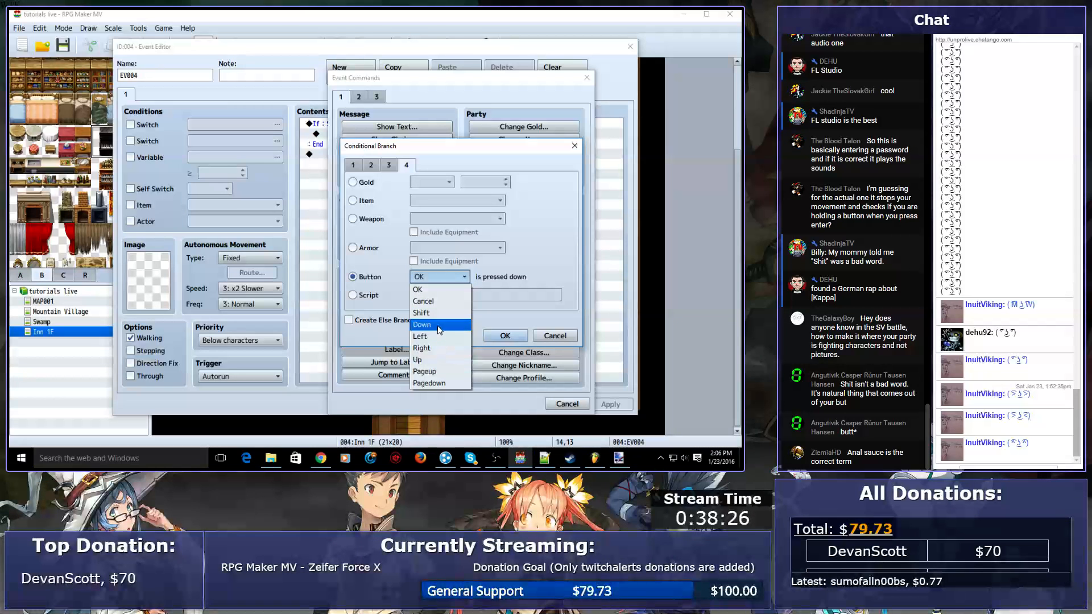
click(443, 325)
click(492, 341)
- Start a variable-based conditional branch inside the Down-button branch and clear the names Note 2 to Note 6 from variables 0003 to 0007
click(392, 123)
click(390, 143)
double_click(390, 144)
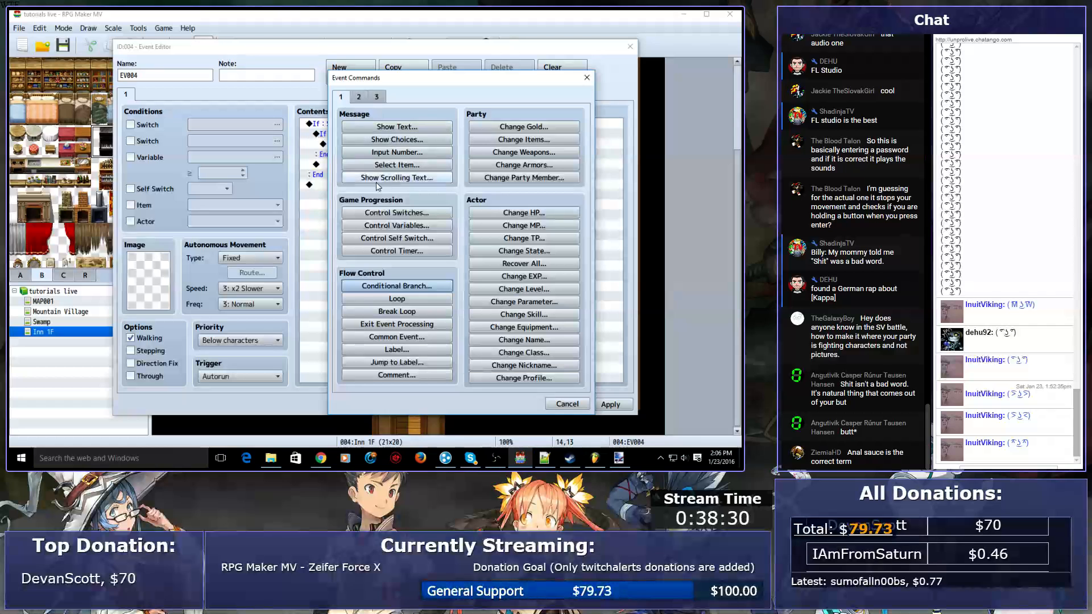
click(380, 282)
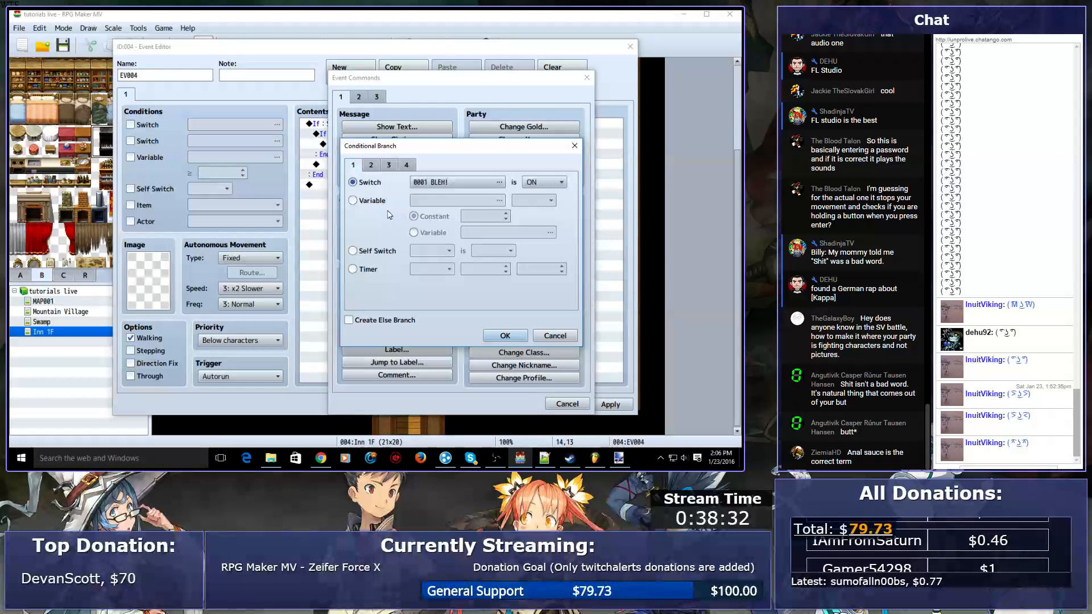
click(357, 203)
click(499, 200)
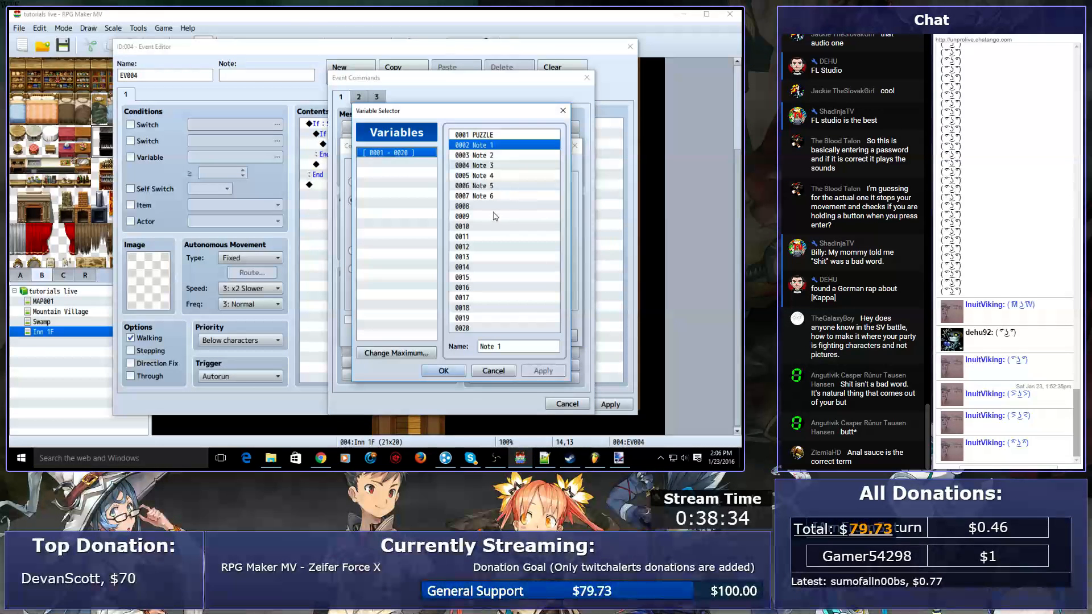
click(485, 158)
key(Delete)
key(Down)
key(Delete)
key(Down)
key(Delete)
key(Down)
key(Delete)
key(Down)
key(Delete)
- Name variable 0003 PATTERN_NUM and insert the conditional branch with the condition PATTERN_NUM = 0
click(485, 158)
click(493, 347)
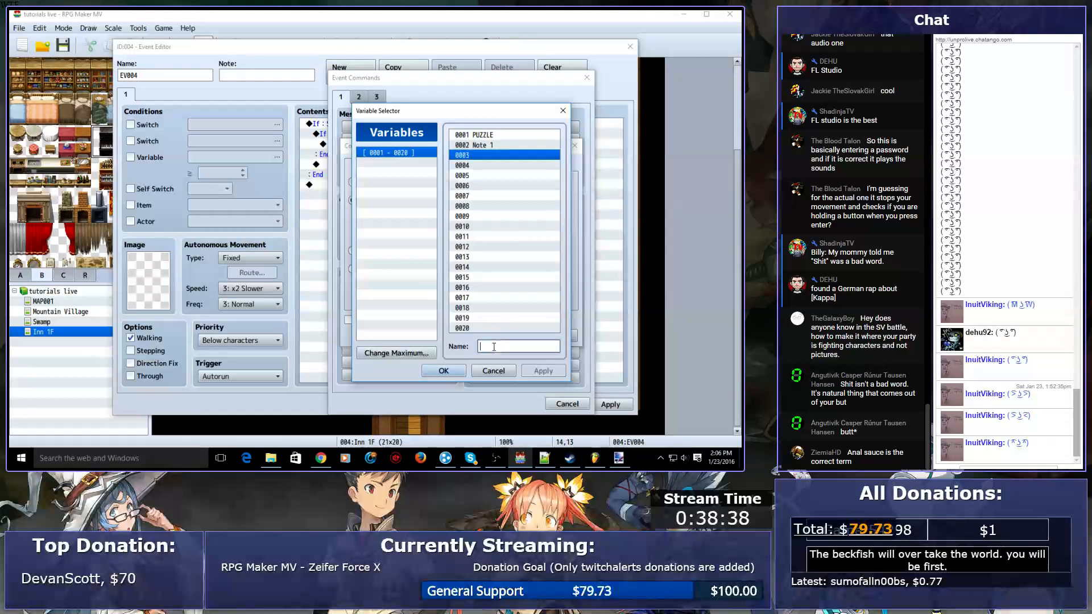
text(PATTERN_NUM)
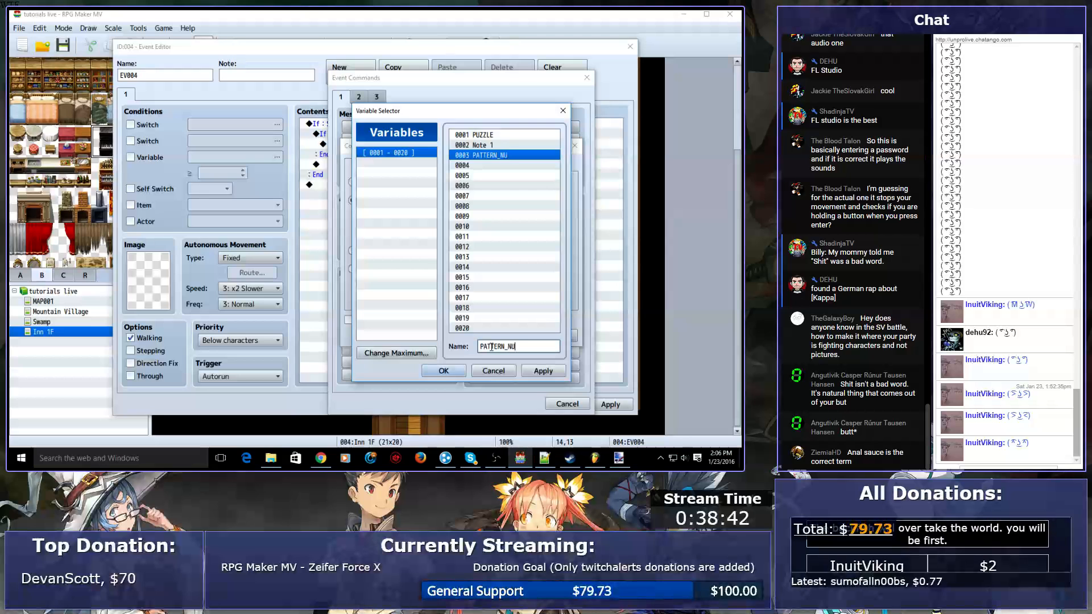
key(Return)
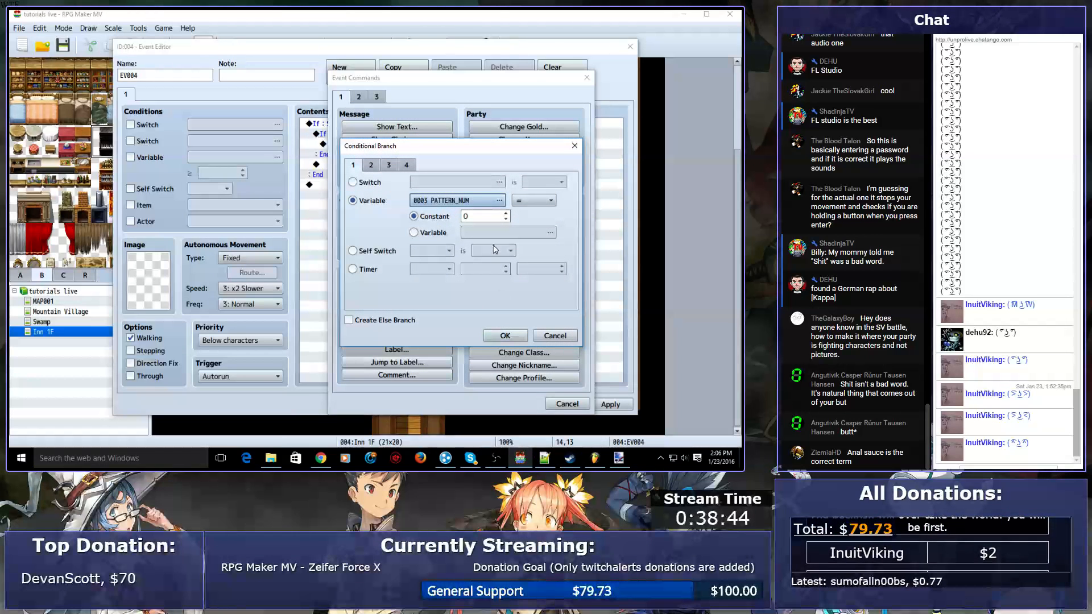
click(511, 330)
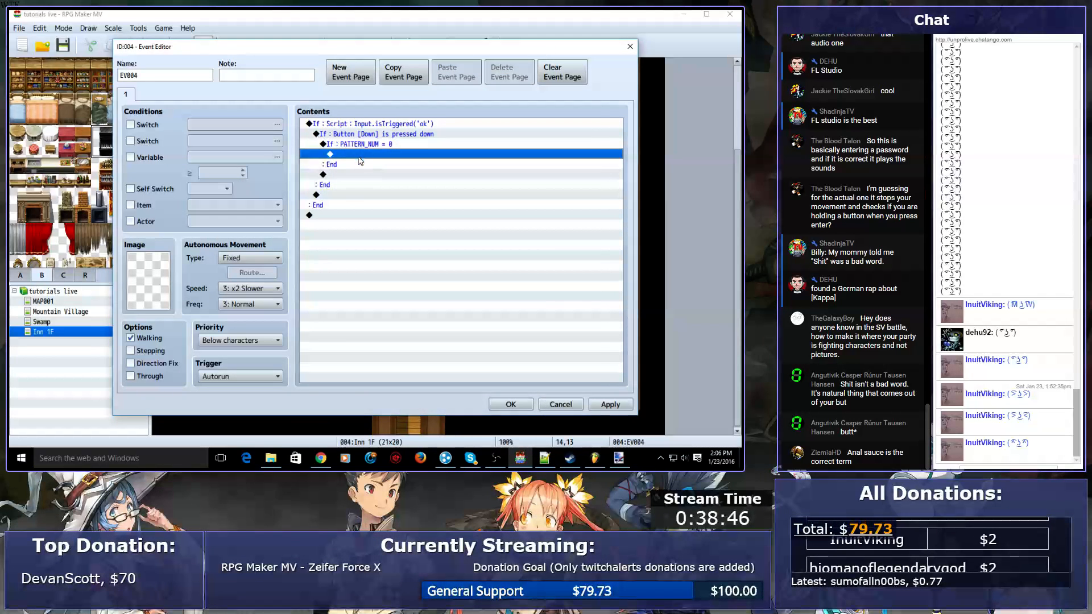
double_click(362, 158)
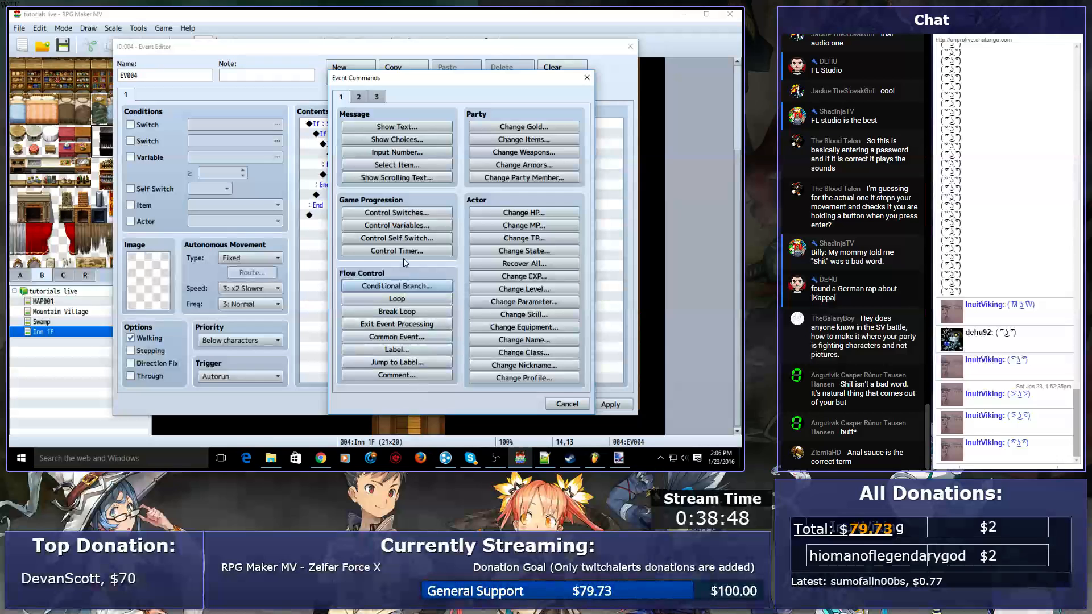
click(359, 96)
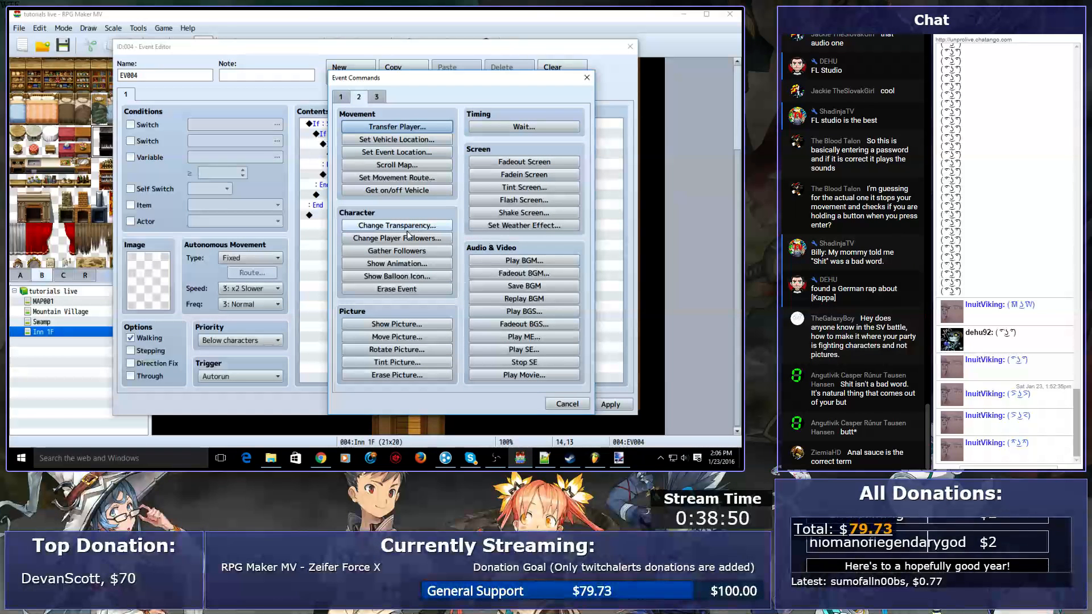
click(407, 239)
key(Escape)
key(Escape)
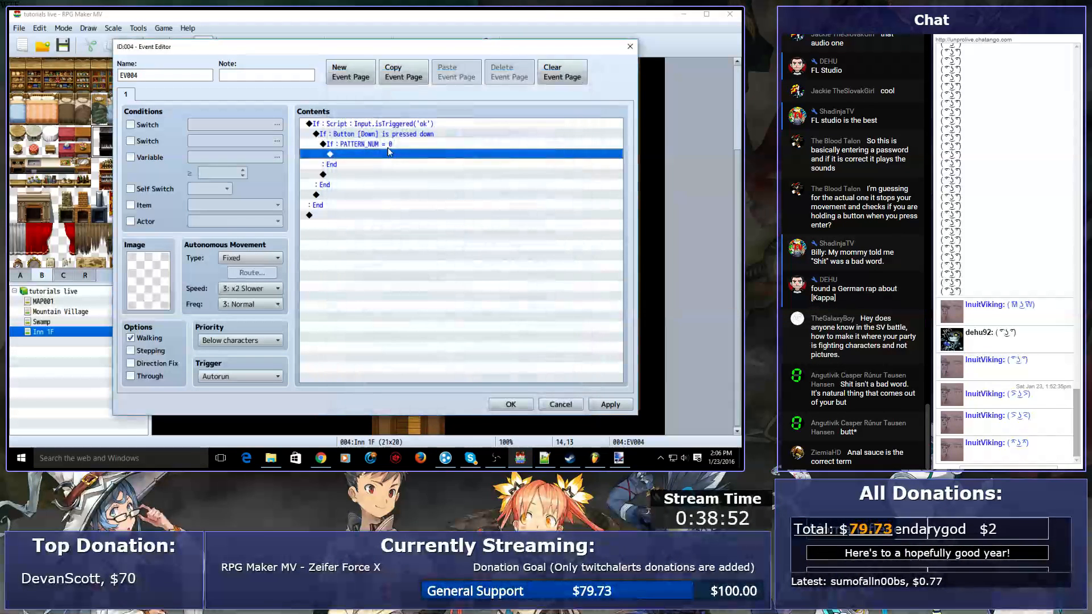
- Add a Show Picture command inside the PATTERN_NUM = 0 branch, showing Down_Arrow as picture 1 with its upper left at X 16, Y 16
click(387, 145)
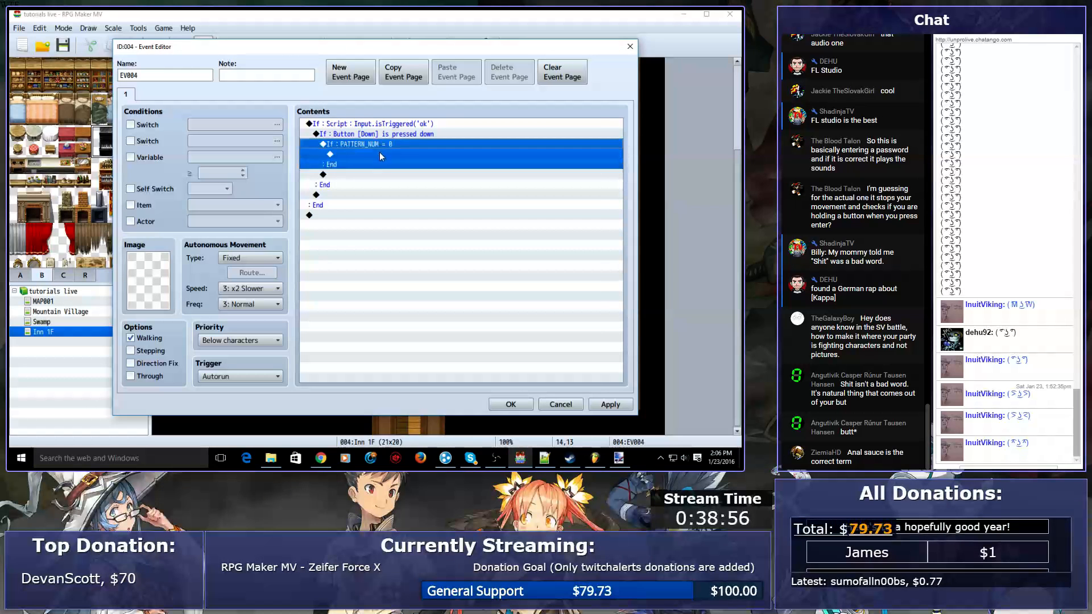
double_click(383, 152)
click(359, 97)
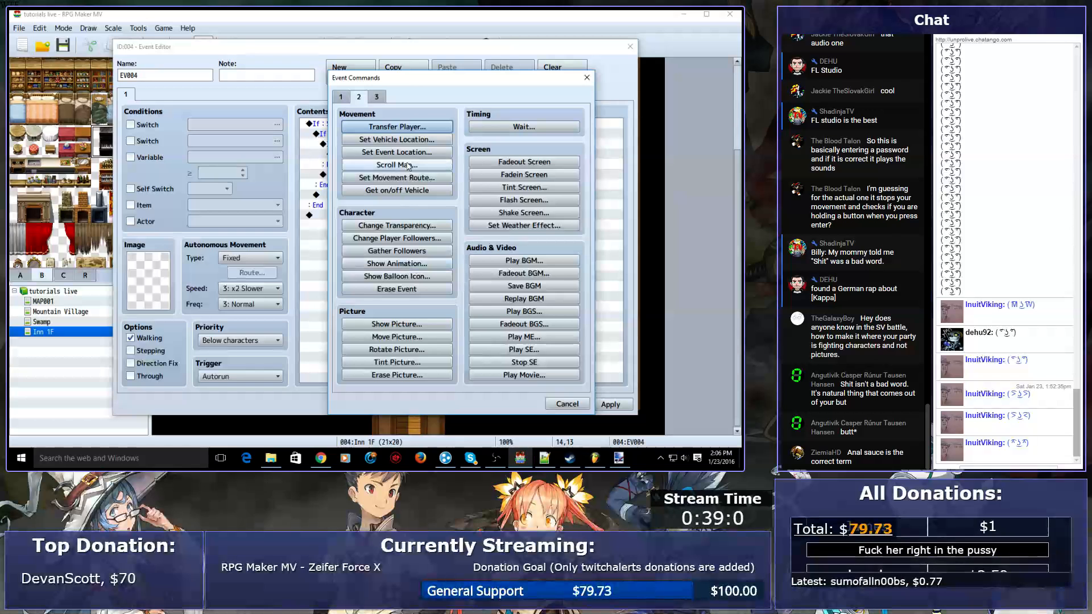
click(414, 326)
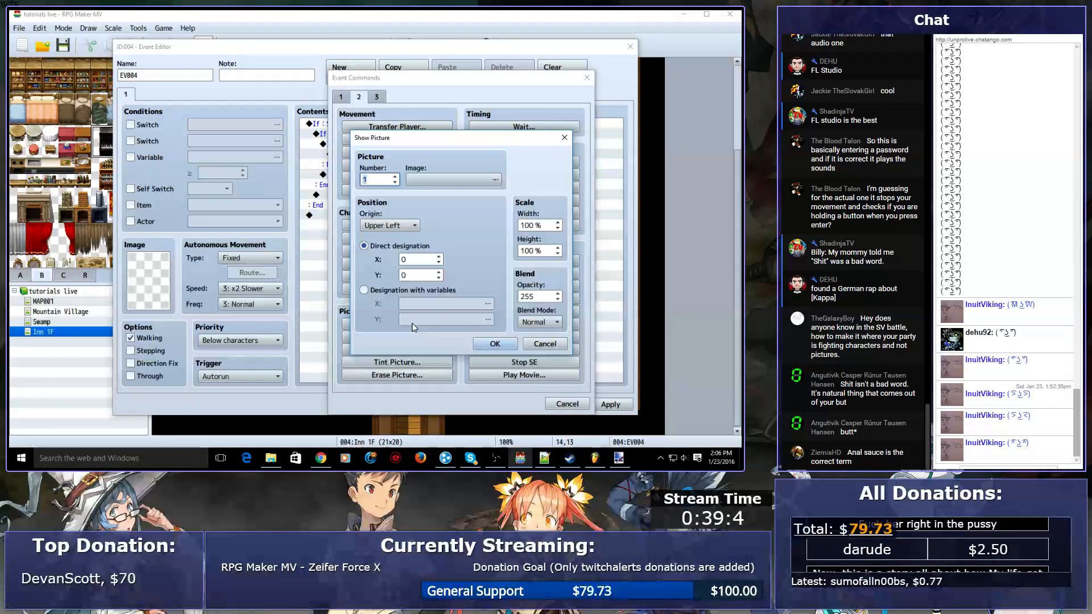
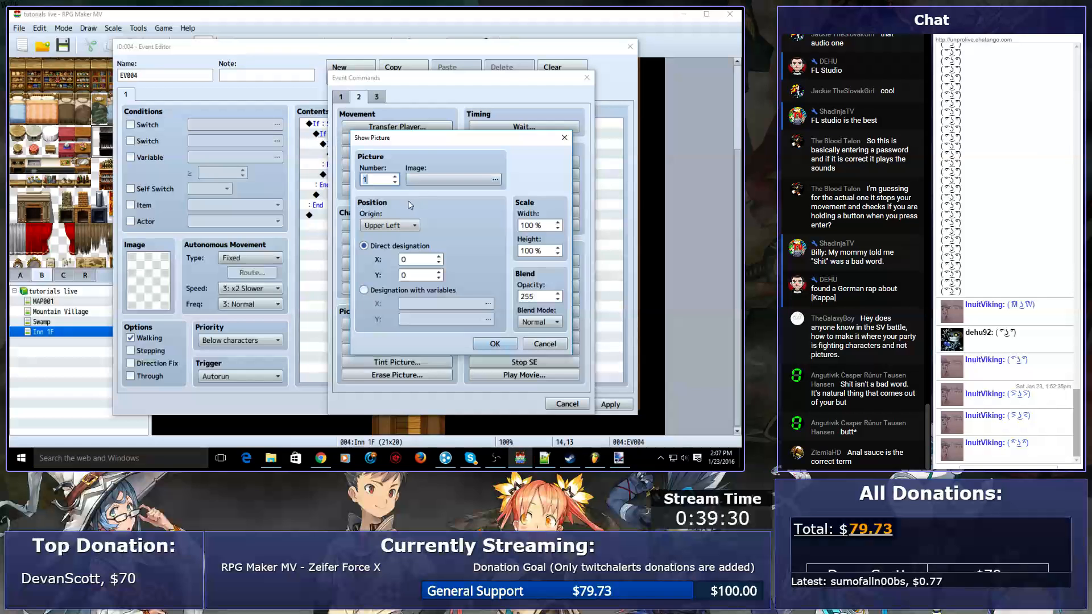
click(418, 259)
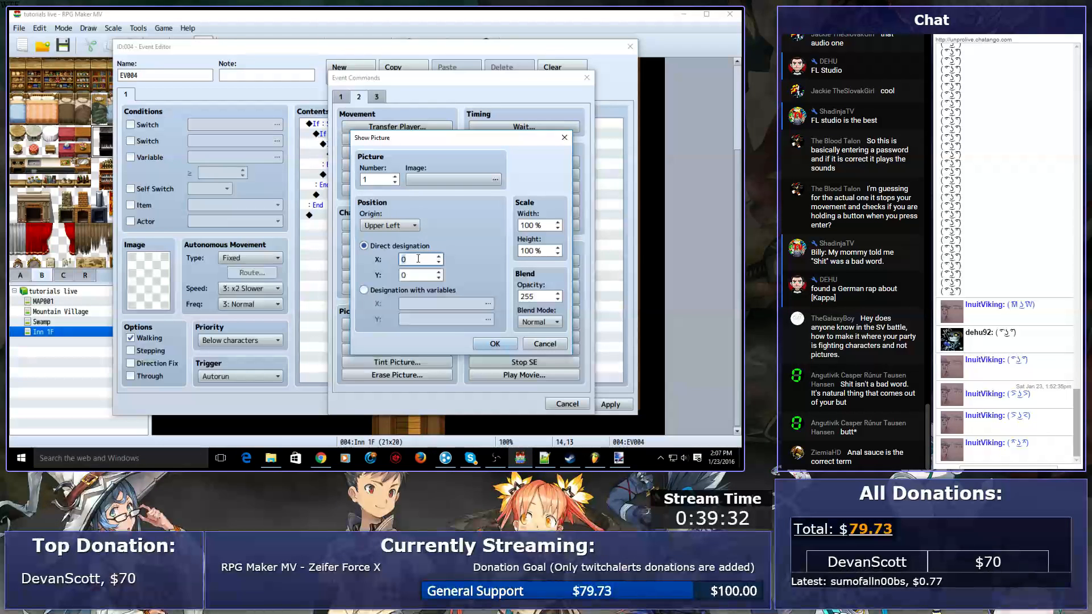
click(456, 179)
double_click(335, 157)
click(492, 344)
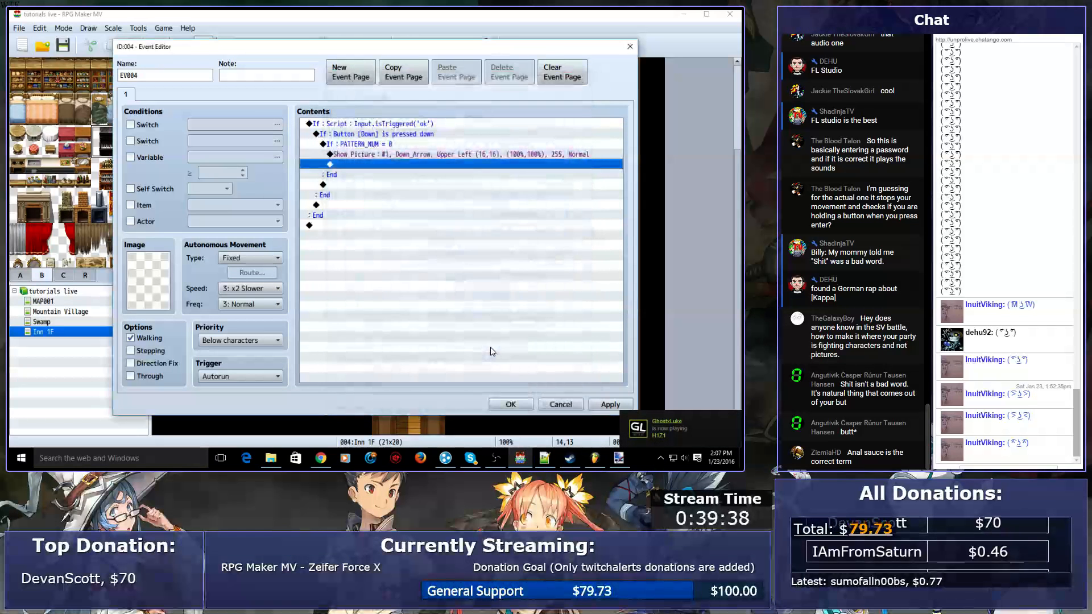
- Duplicate the Down-button branch below itself and change the copy's button condition to Up
click(427, 135)
click(395, 206)
key(ctrl+v)
double_click(420, 207)
click(446, 277)
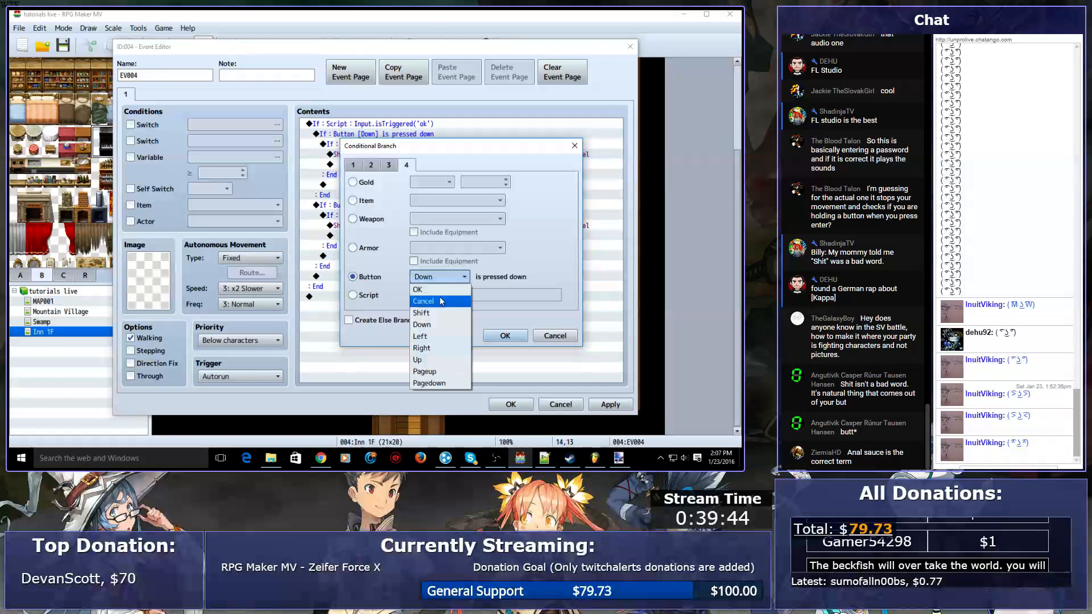
click(470, 346)
click(505, 335)
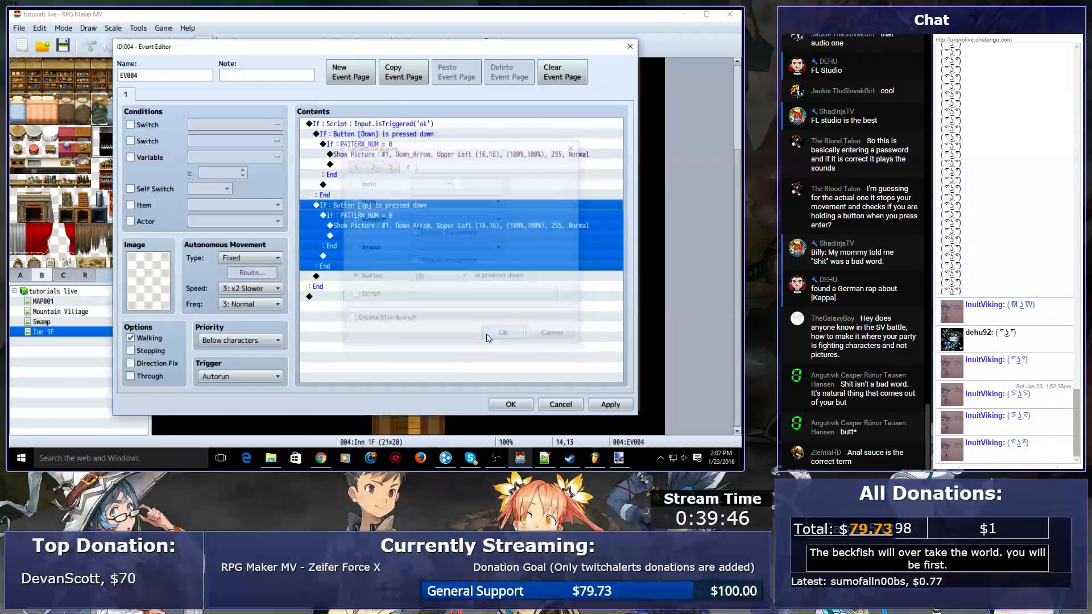
- Delete the duplicated Up-button branch with its contents
click(435, 236)
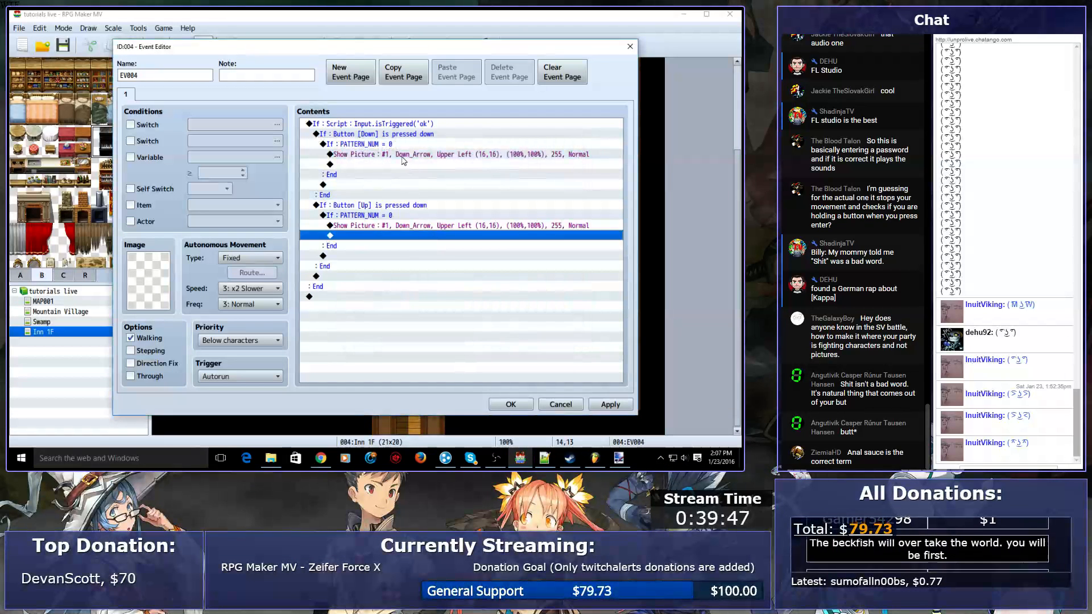
click(397, 205)
key(Delete)
- Duplicate the PATTERN_NUM = 0 branch below itself inside the Down-button branch and set the copy's condition to PATTERN_NUM = 1
click(390, 156)
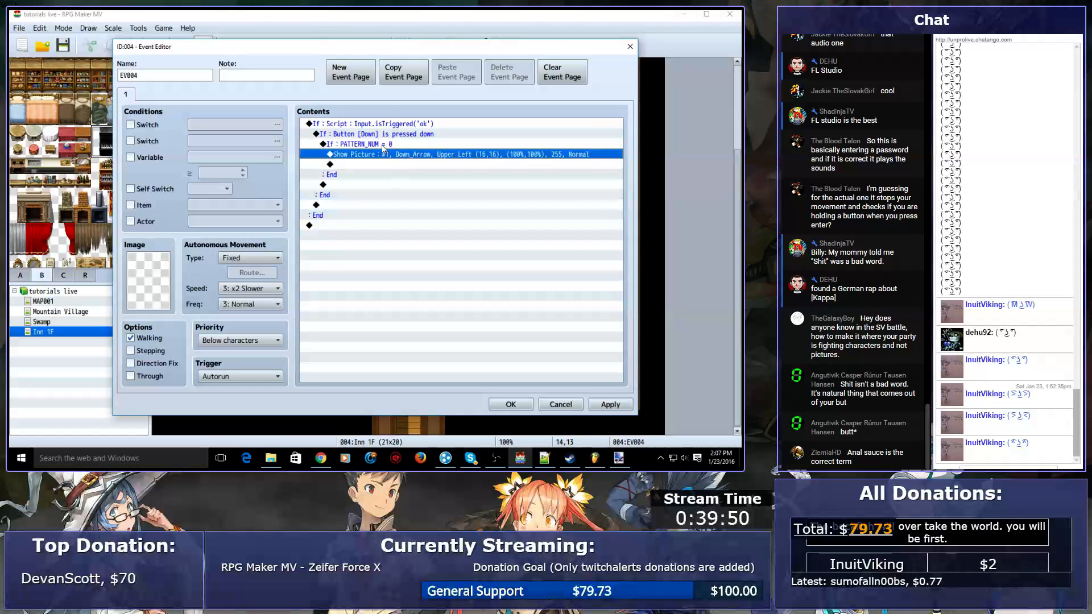
click(381, 145)
click(350, 185)
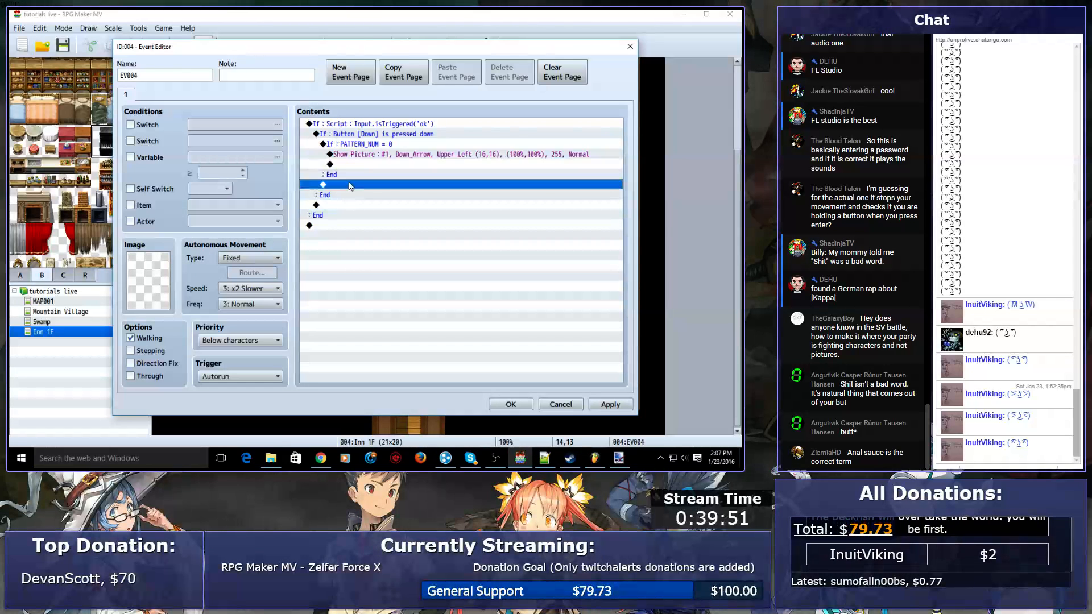
click(374, 144)
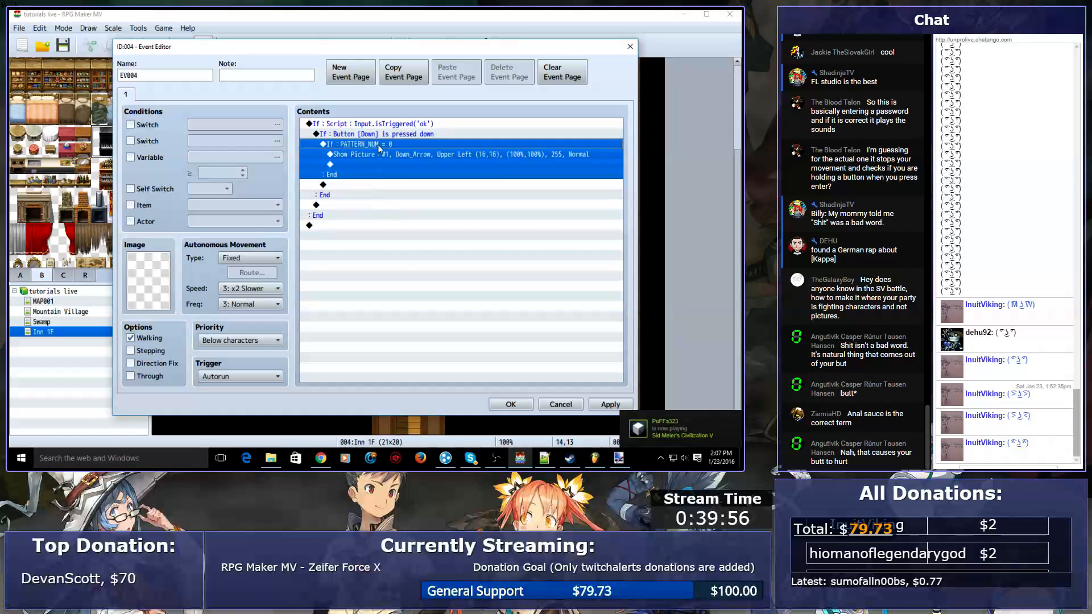
click(373, 185)
key(ctrl+v)
double_click(362, 186)
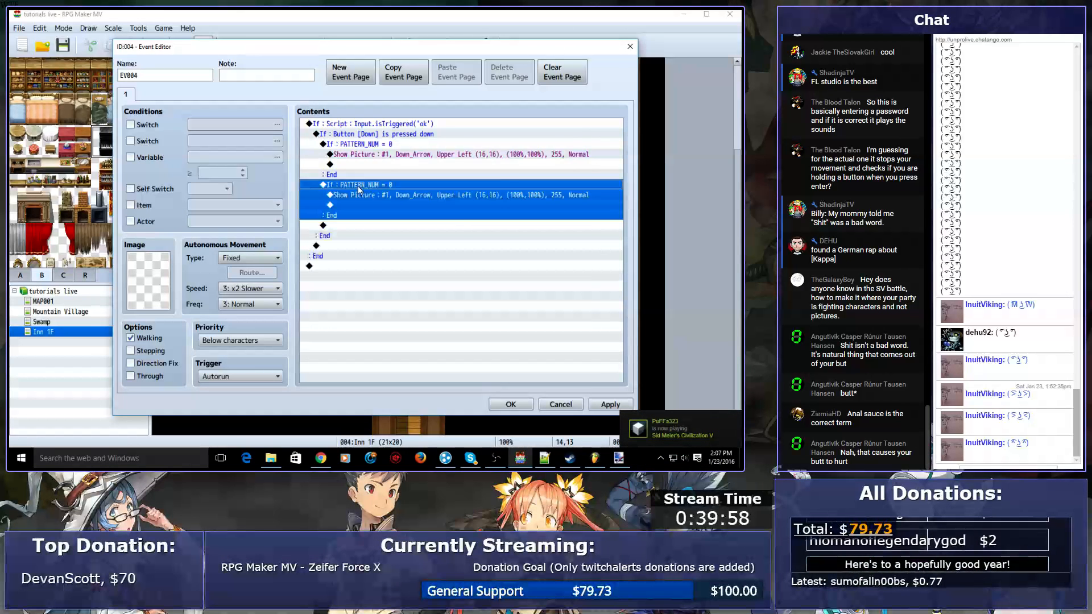
double_click(466, 217)
text(1)
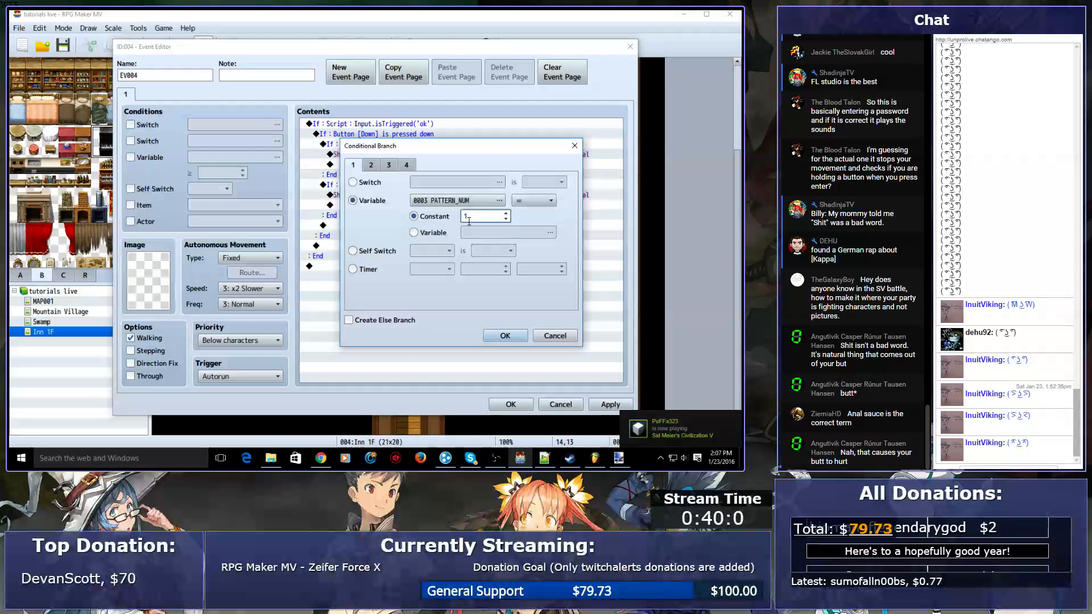
key(Return)
- Set the X position of the PATTERN_NUM = 1 branch's Show Picture to 64, multiplying 16 by 4 in Calculator
double_click(440, 195)
double_click(402, 260)
click(376, 180)
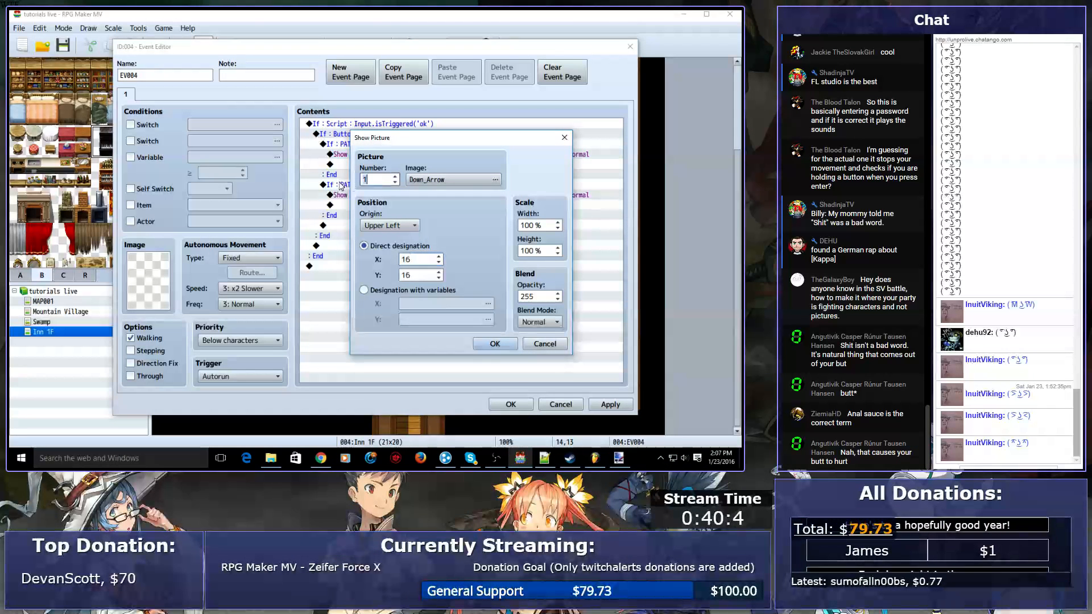
double_click(419, 259)
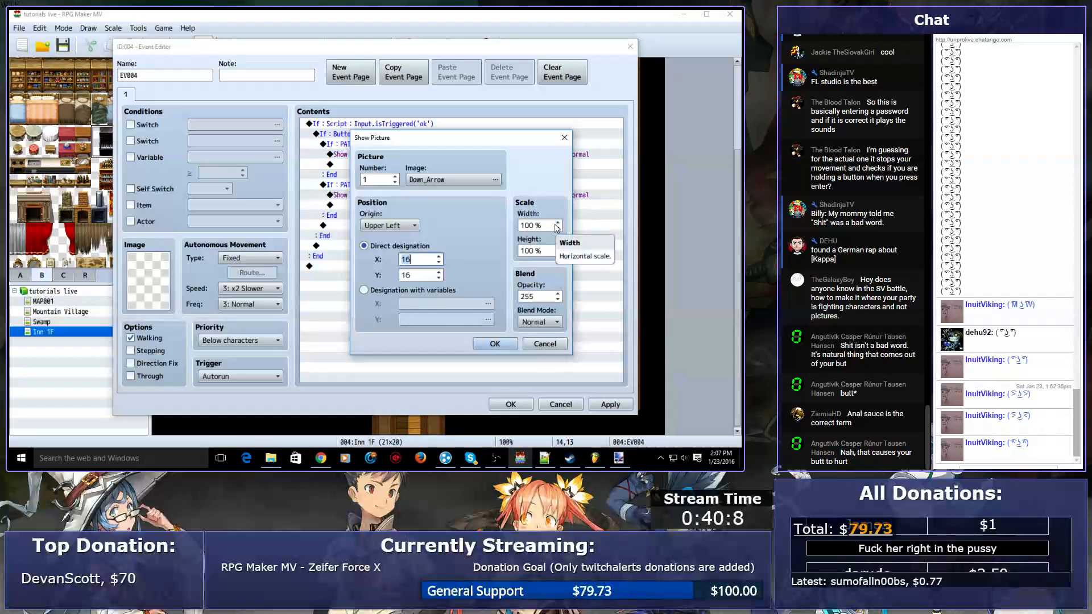
key(super)
text(calcu)
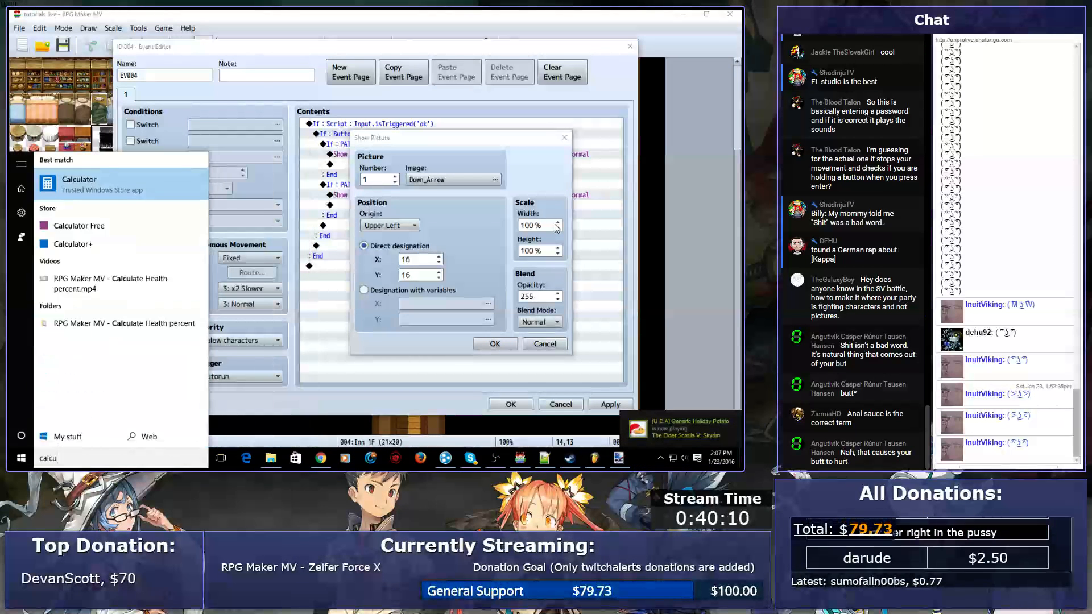
key(Return)
text(16)
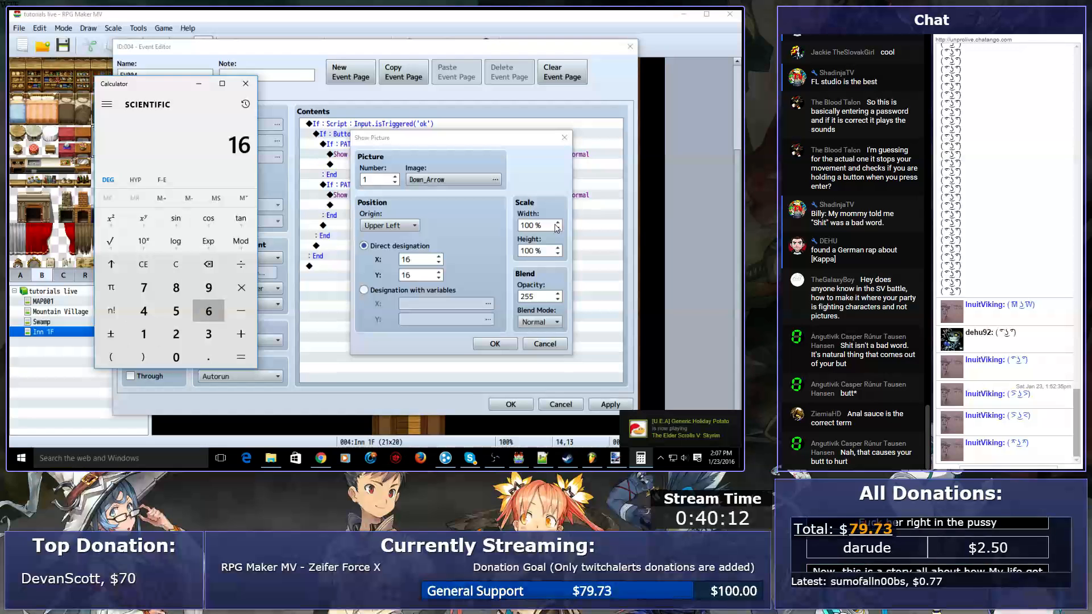
text(*4)
key(Return)
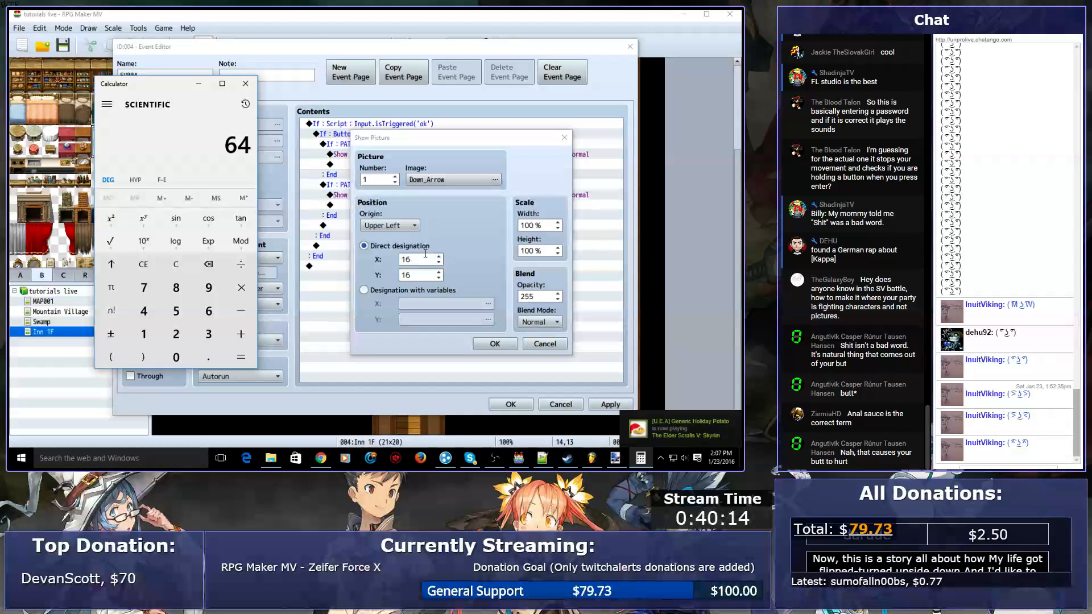
click(332, 263)
text(64)
key(Return)
- Duplicate the PATTERN_NUM = 1 branch below itself and set the copy's condition to PATTERN_NUM = 2
click(382, 186)
click(357, 226)
key(ctrl+v)
double_click(359, 226)
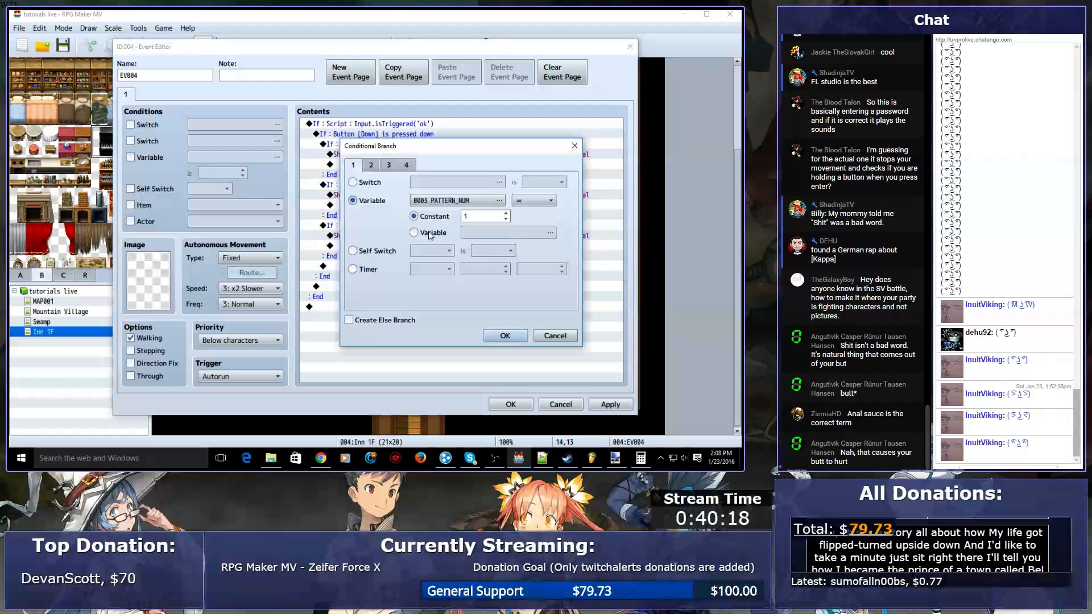
double_click(464, 217)
text(2)
key(Return)
- Set the X position of the Down arrow picture in the PATTERN_NUM = 2 branch to 112
double_click(428, 235)
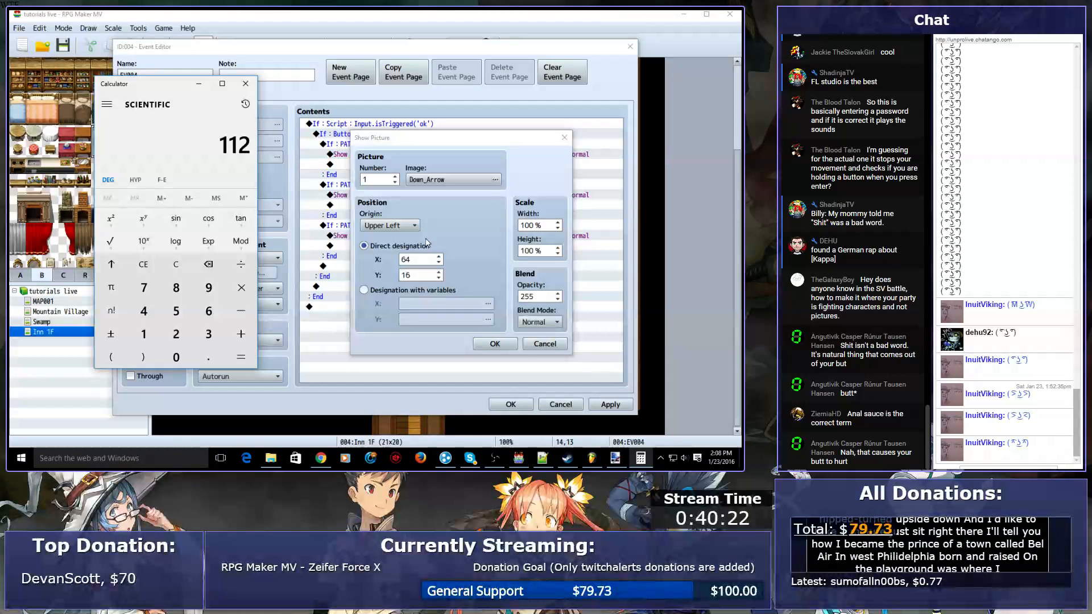
double_click(418, 259)
text(112)
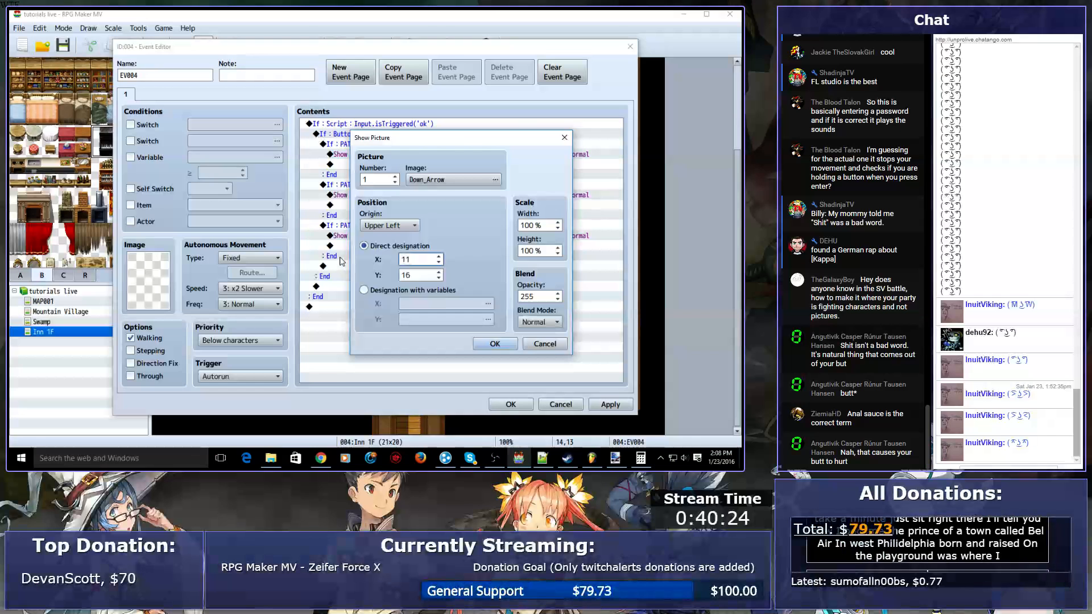
key(Return)
- Duplicate the PATTERN_NUM = 2 branch below itself and set the copy's condition to PATTERN_NUM = 3
key(Up)
key(ctrl+c)
click(349, 265)
key(ctrl+v)
key(space)
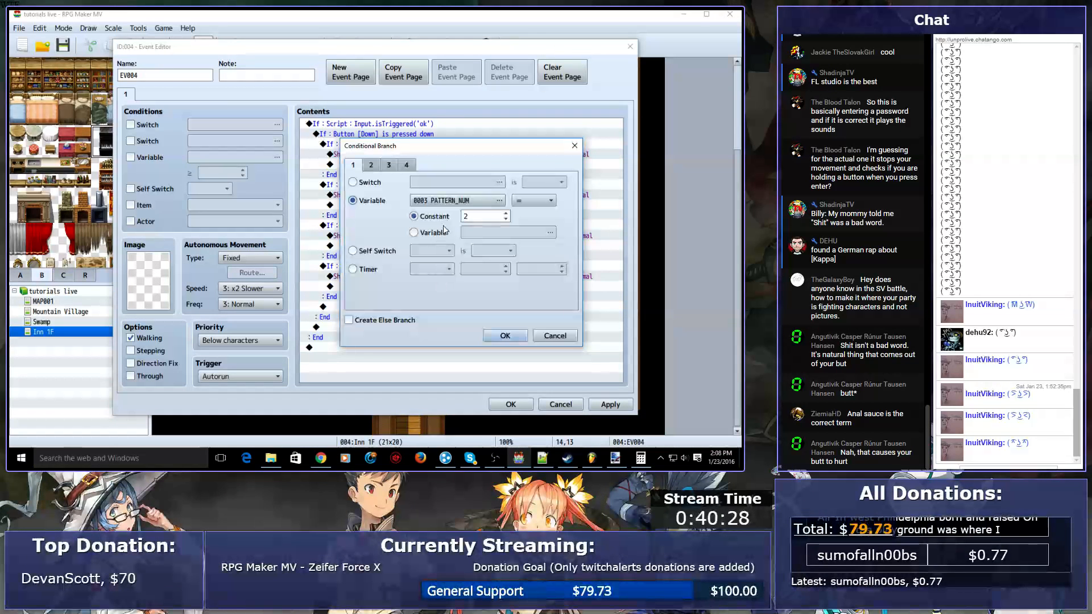
double_click(484, 216)
text(3)
click(505, 336)
- Set the X position of the Down arrow picture in the PATTERN_NUM = 3 branch to 160
double_click(431, 276)
key(alt+Tab)
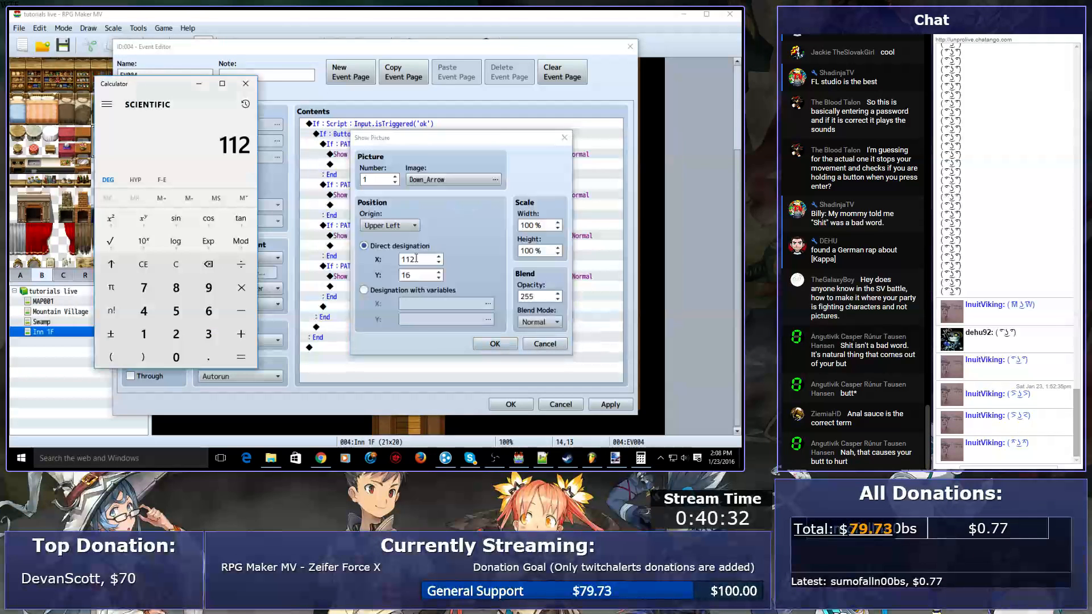
key(alt+Tab)
drag(424, 260, 376, 268)
text(160)
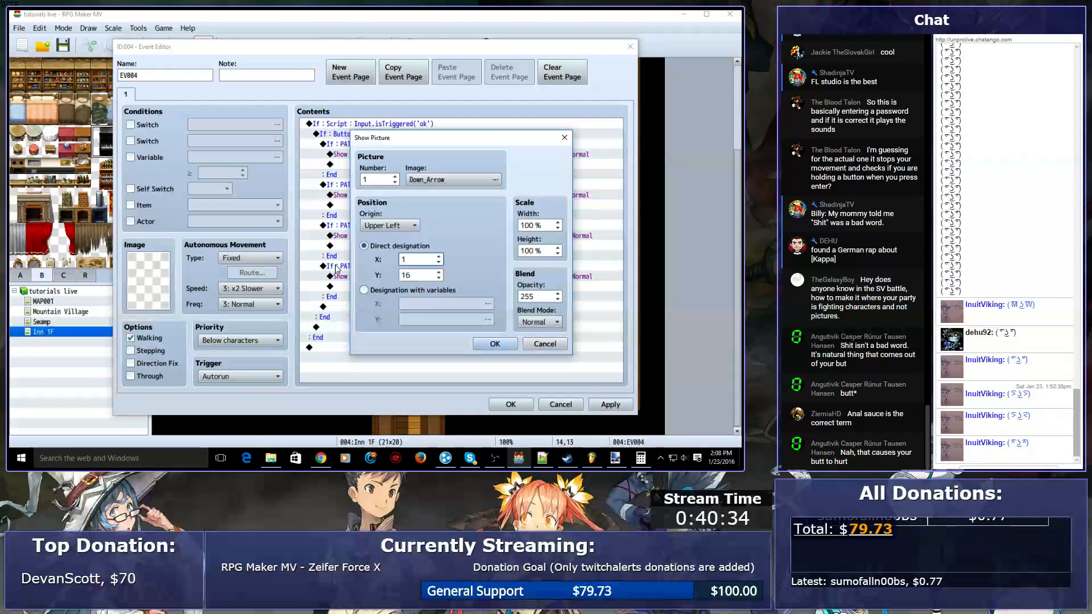
key(Return)
- Duplicate the whole Down-button branch with its four pattern branches below itself and change the copy's button condition to Up
drag(399, 168, 394, 150)
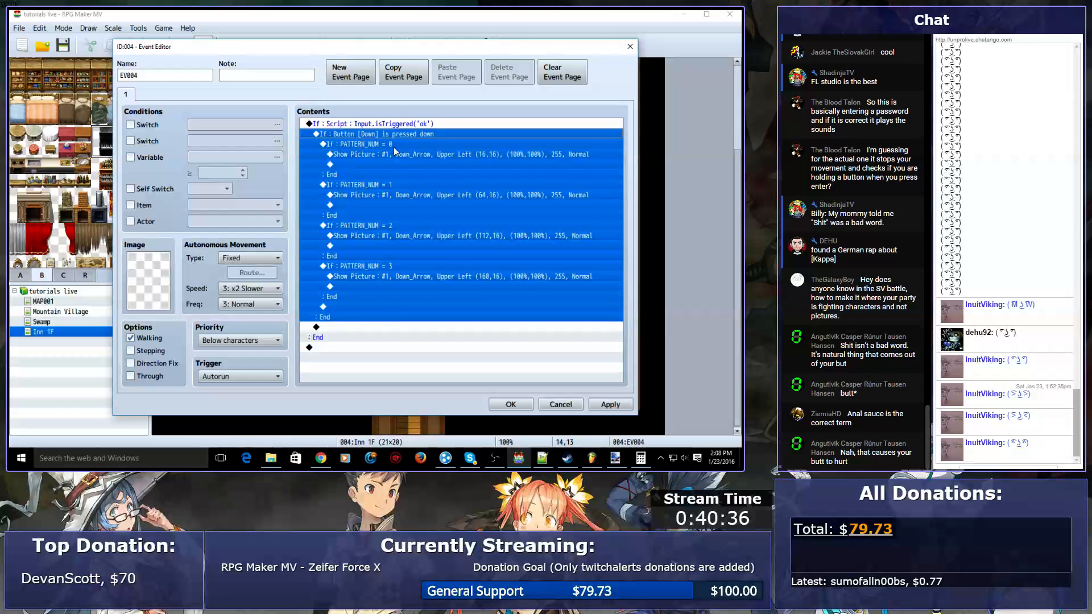
click(354, 328)
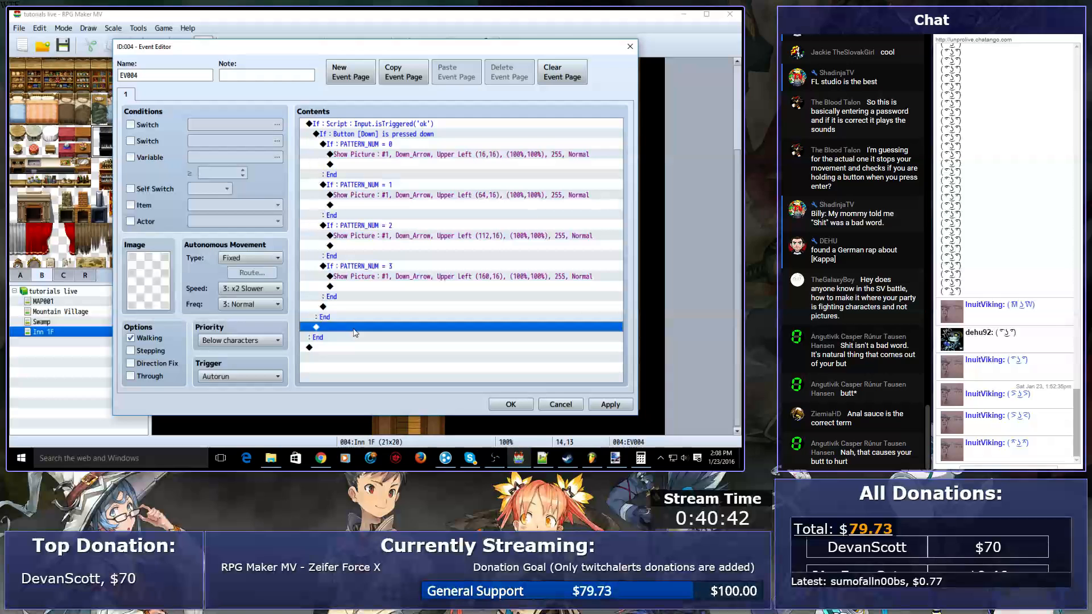
key(ctrl+v)
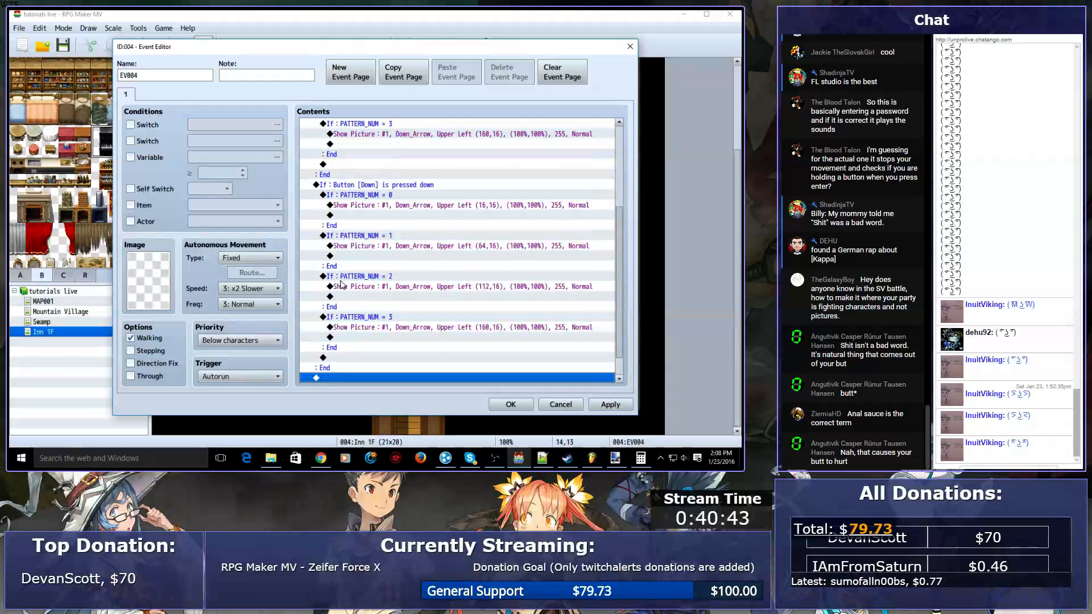
double_click(341, 185)
click(449, 281)
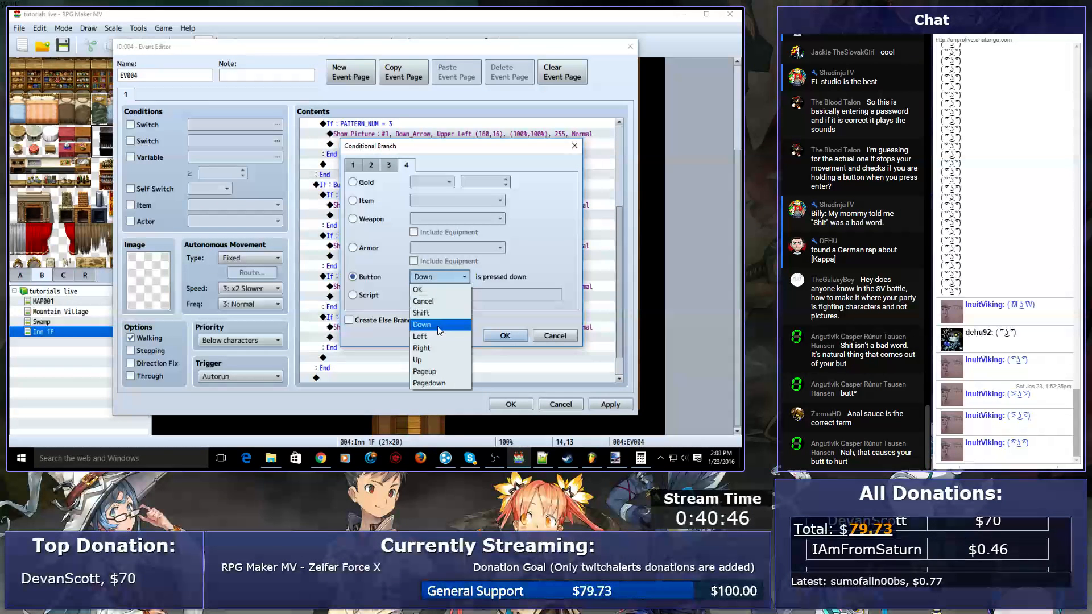
click(426, 359)
click(504, 336)
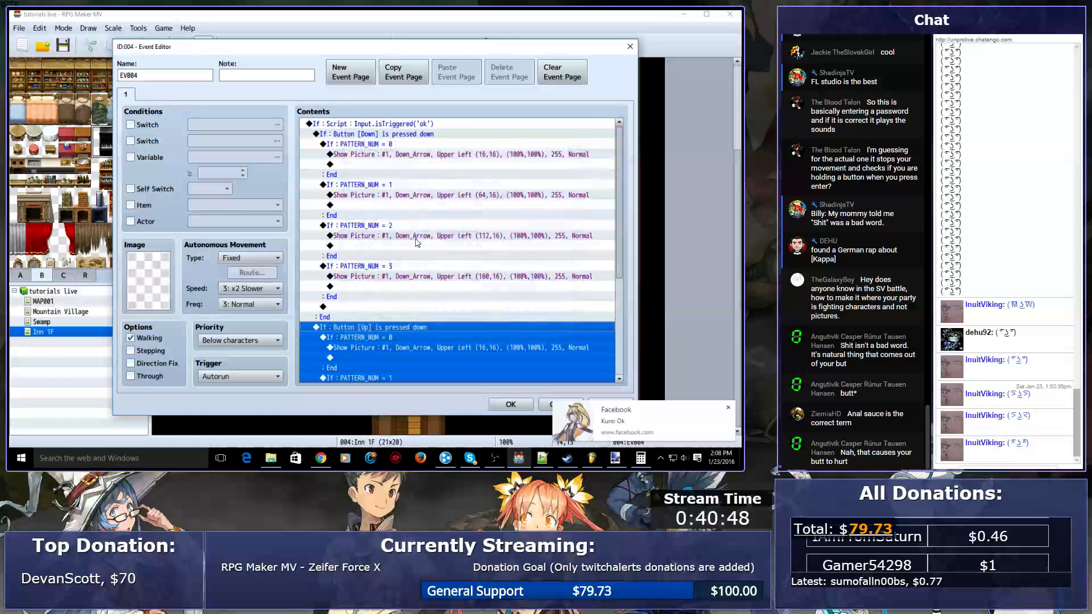
- Change the Show Picture in the Up-button branch's PATTERN_NUM = 0 condition to picture number 2 with the Up_arrow image
scroll(382, 307, down, 1)
click(375, 299)
click(385, 307)
double_click(384, 307)
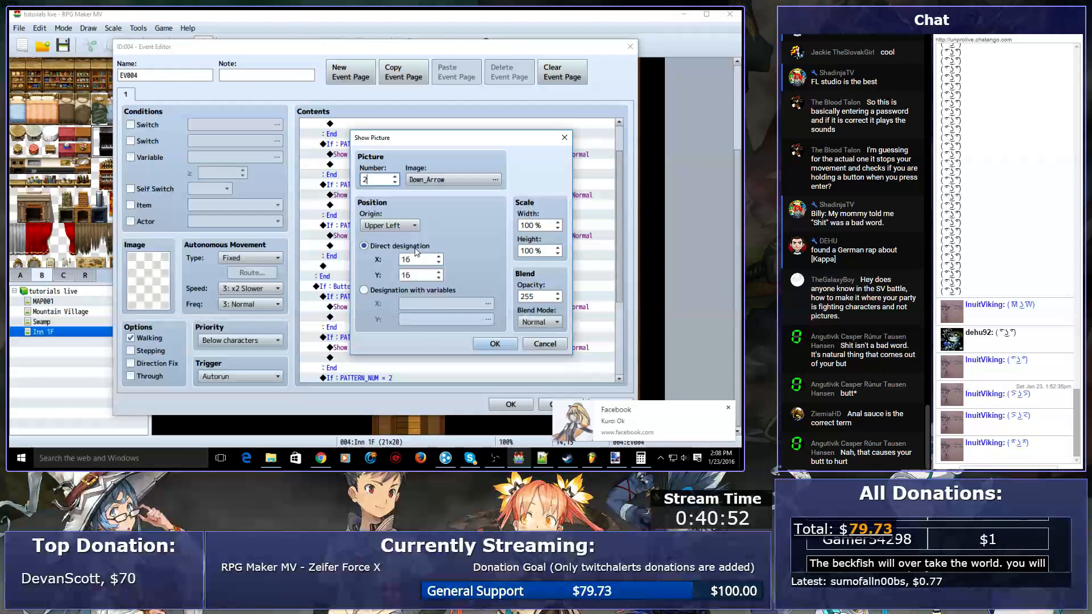
click(447, 180)
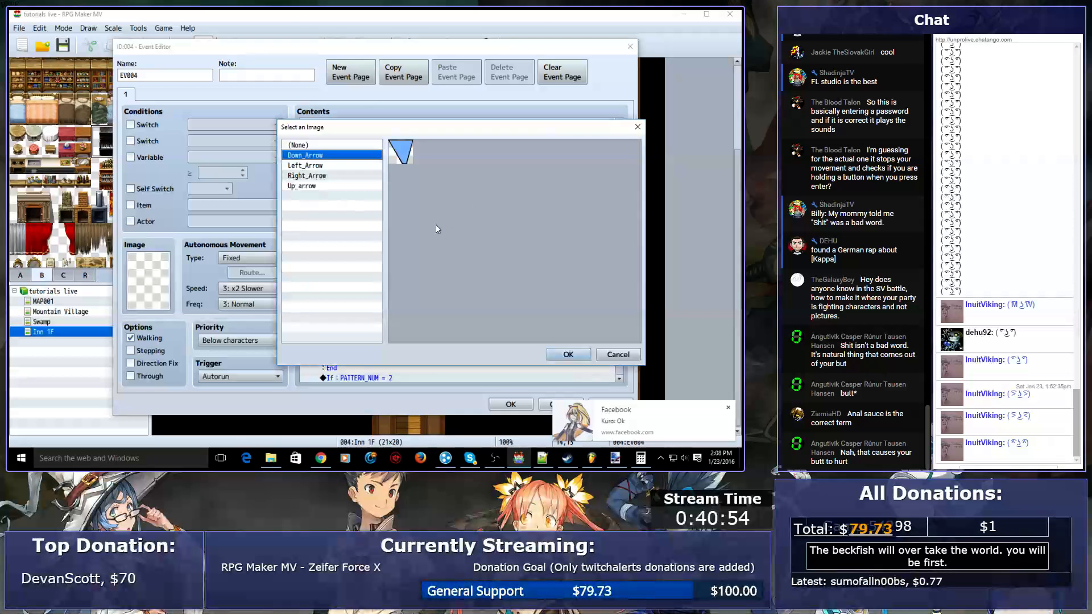
double_click(333, 186)
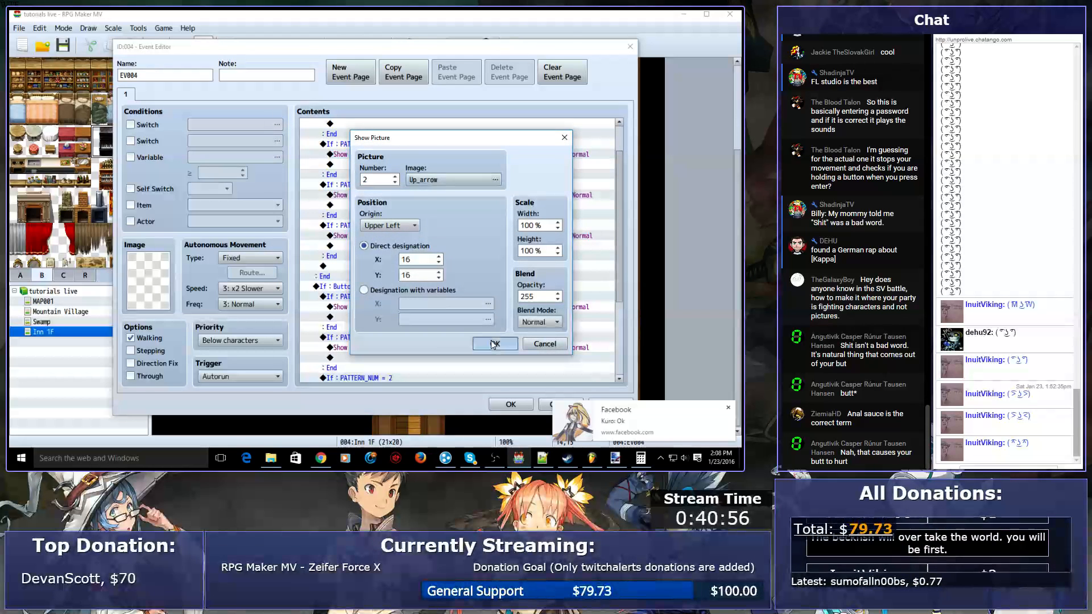
click(495, 341)
- Replace the Show Picture in the Up-button branch's PATTERN_NUM = 1 condition with the Up_arrow command, setting X to 64
click(442, 348)
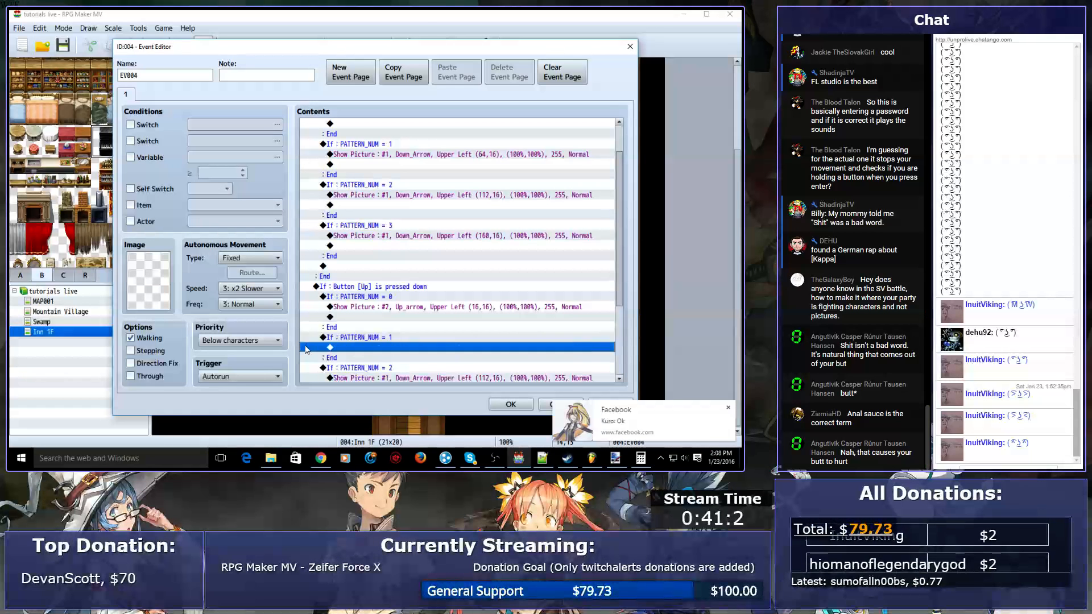
double_click(444, 348)
double_click(404, 261)
text(64)
key(Return)
- Replace the Show Picture in the Up-button branch's PATTERN_NUM = 2 condition with the Up_arrow command, setting X to 112
scroll(403, 268, down, 3)
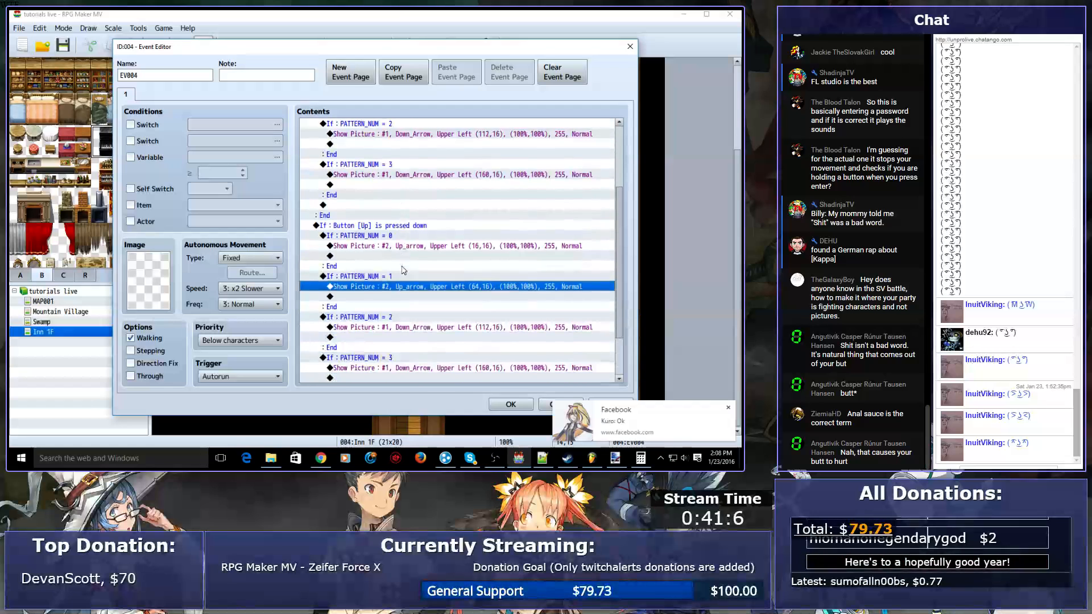
click(441, 276)
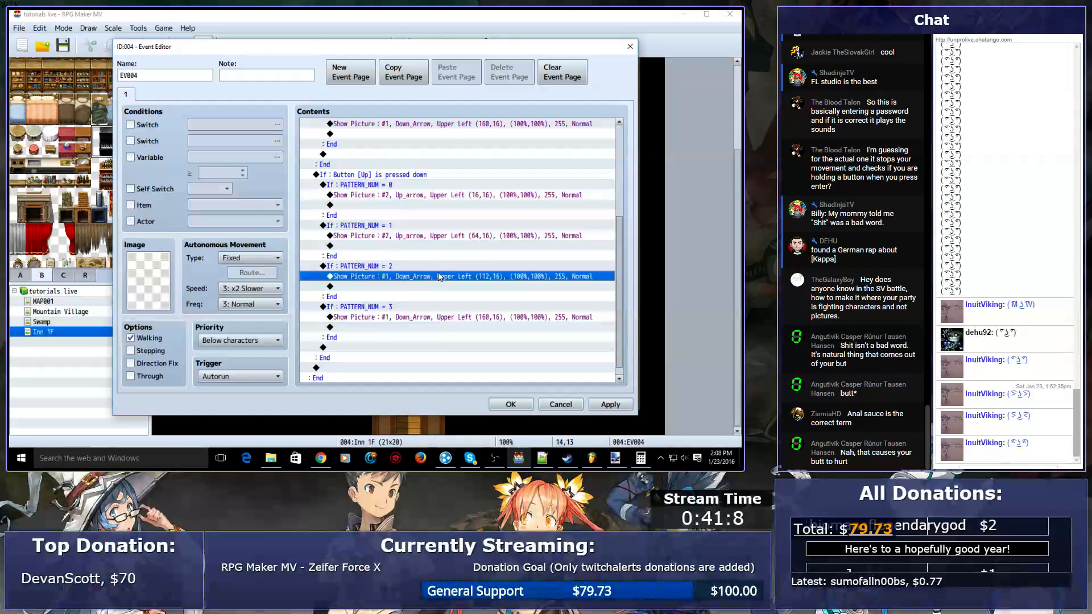
double_click(438, 287)
double_click(405, 259)
text(112)
key(Return)
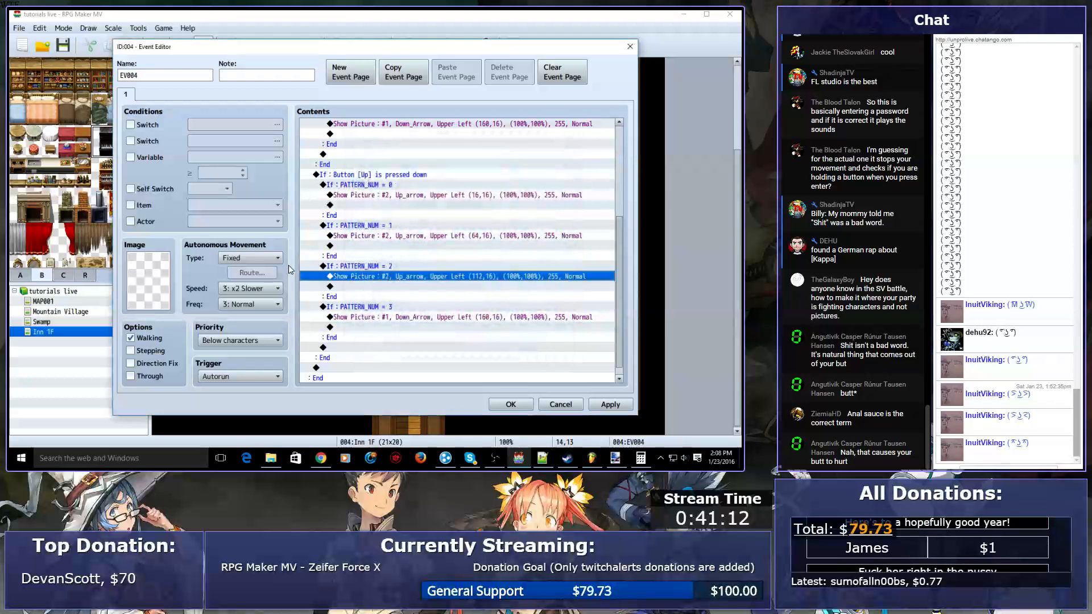
- Replace the Show Picture in the Up-button branch's PATTERN_NUM = 3 condition with the Up_arrow command, setting X to 160
click(383, 316)
key(ctrl+v)
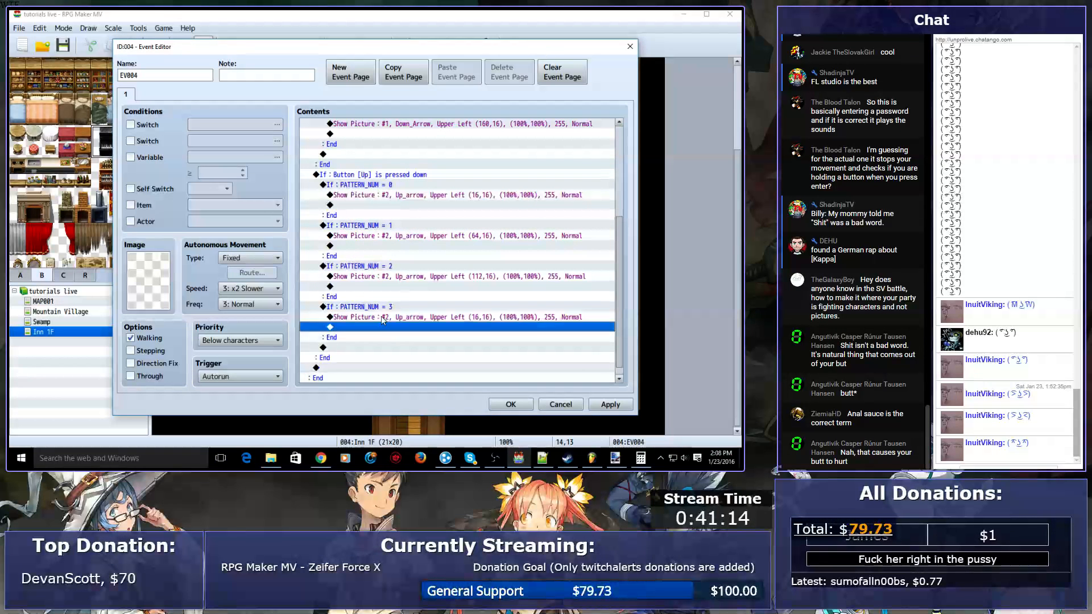
double_click(383, 317)
double_click(411, 273)
double_click(414, 260)
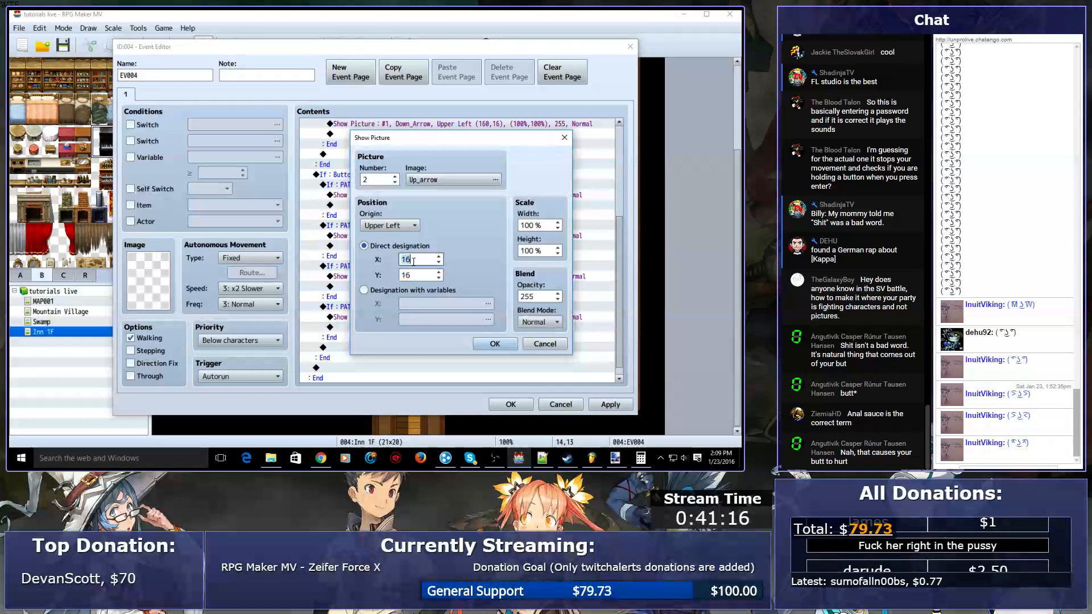
text(160)
key(Return)
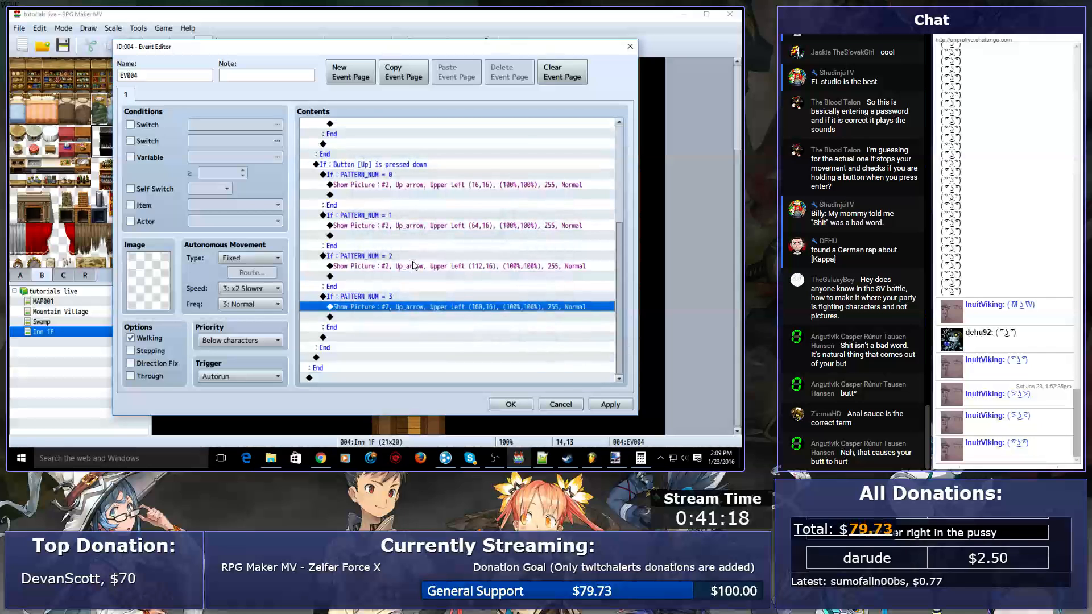
- Duplicate the whole Up-button branch below itself and change the copy's button condition to Left
click(392, 166)
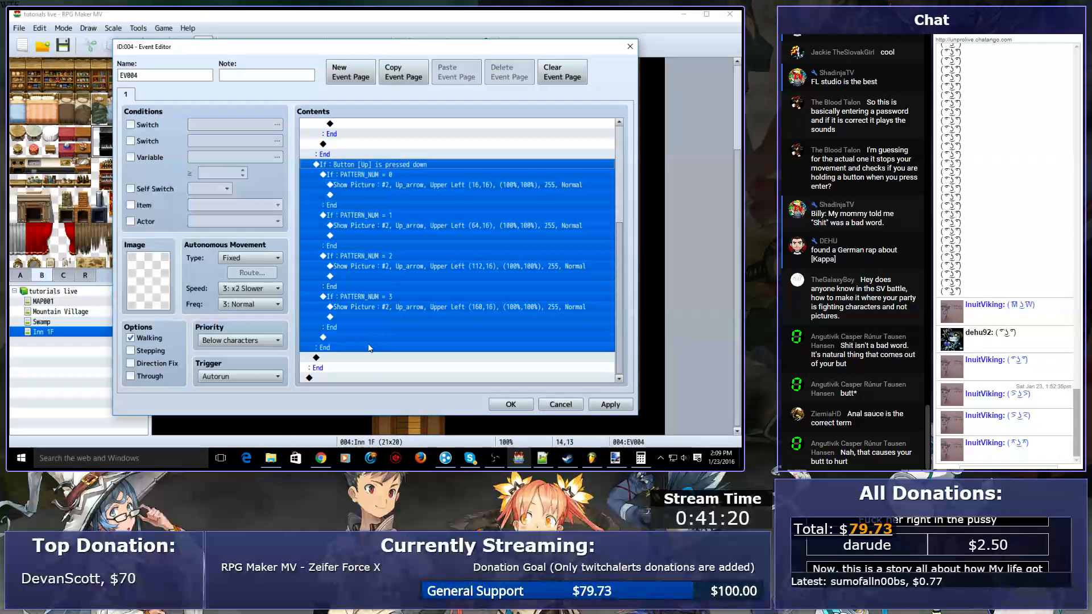
click(358, 361)
key(ctrl+v)
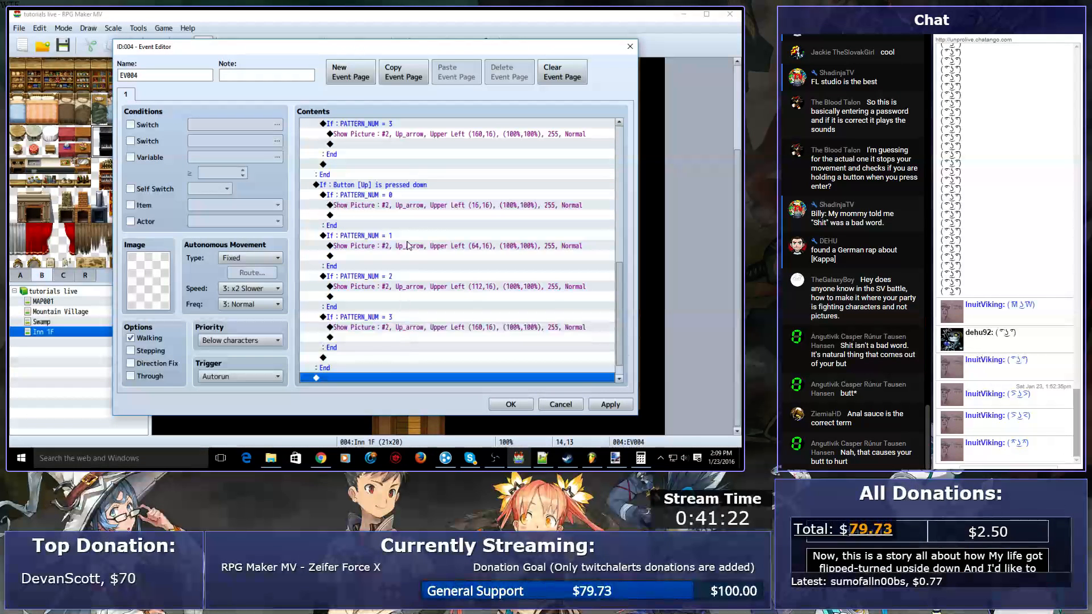
double_click(394, 187)
click(465, 277)
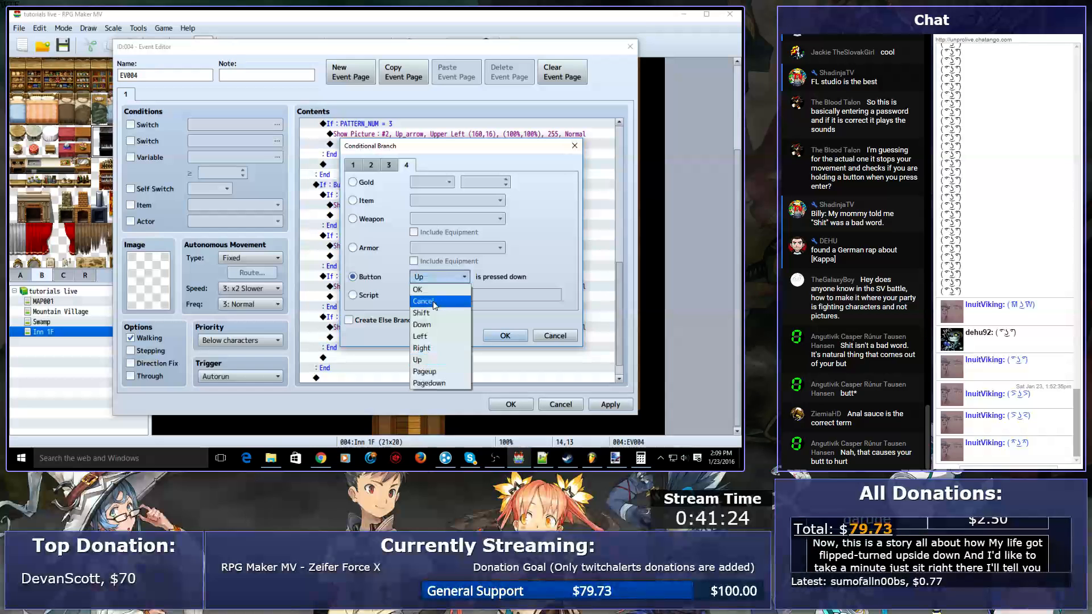
click(421, 337)
key(Return)
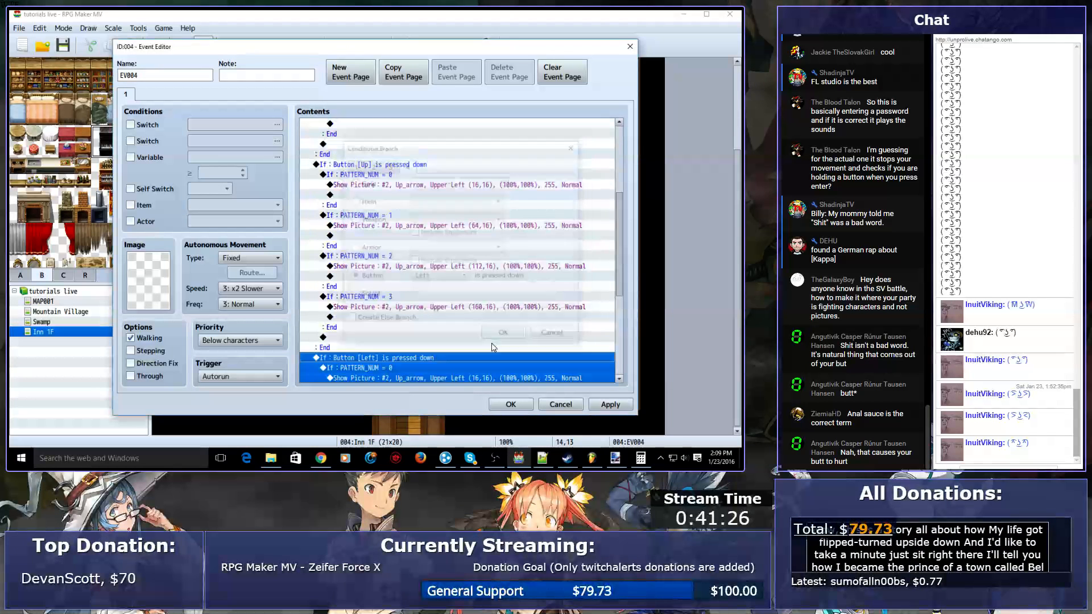
- Set the Show Picture in the Up-button branch's PATTERN_NUM = 0 condition to picture number 3 with the Left_Arrow image
double_click(370, 185)
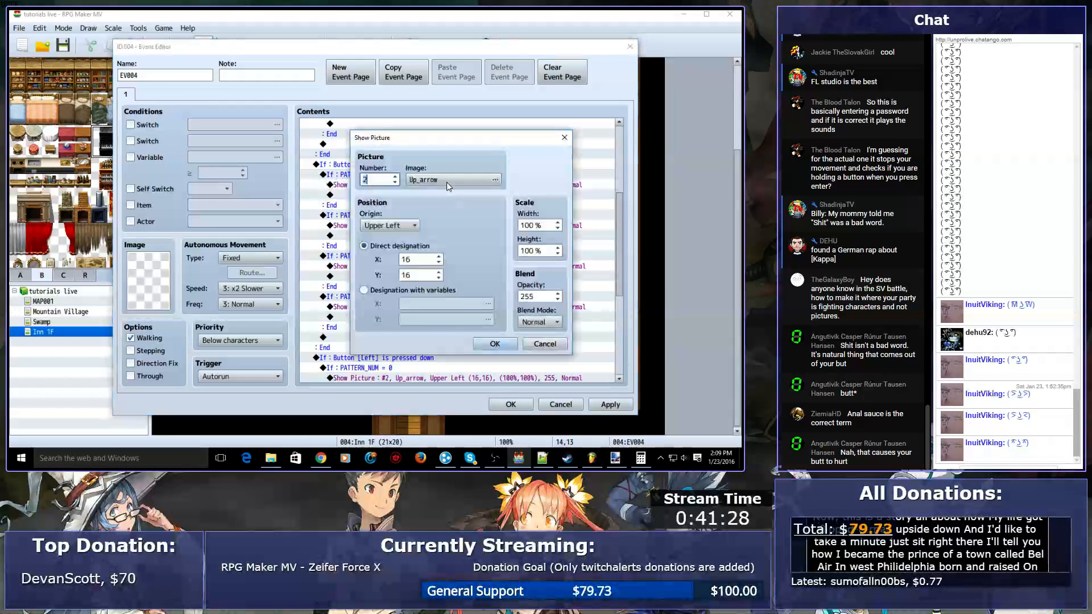
text(3)
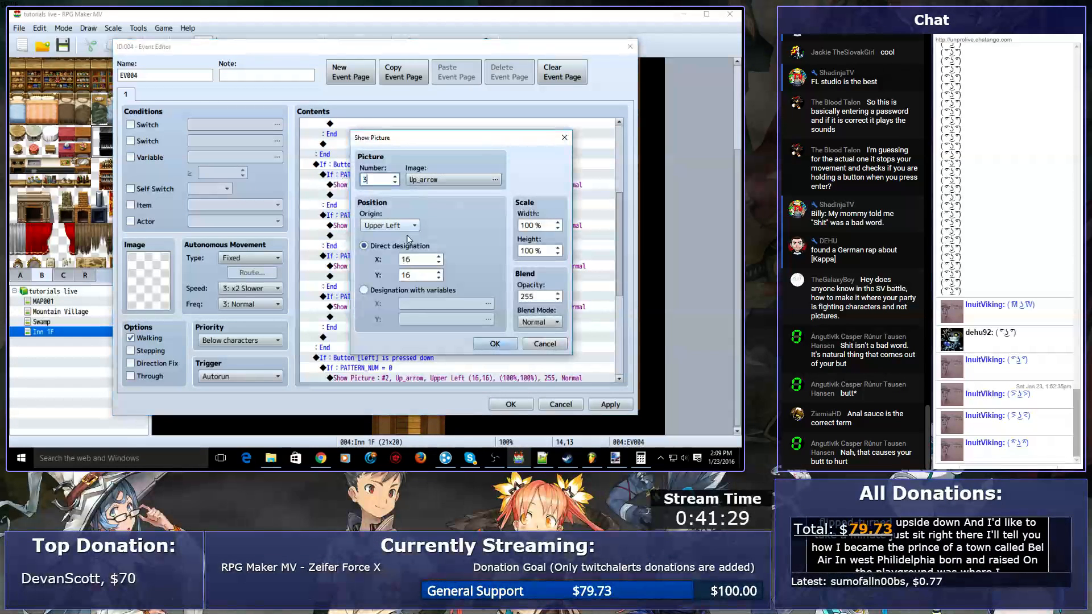
click(447, 180)
double_click(330, 166)
click(495, 344)
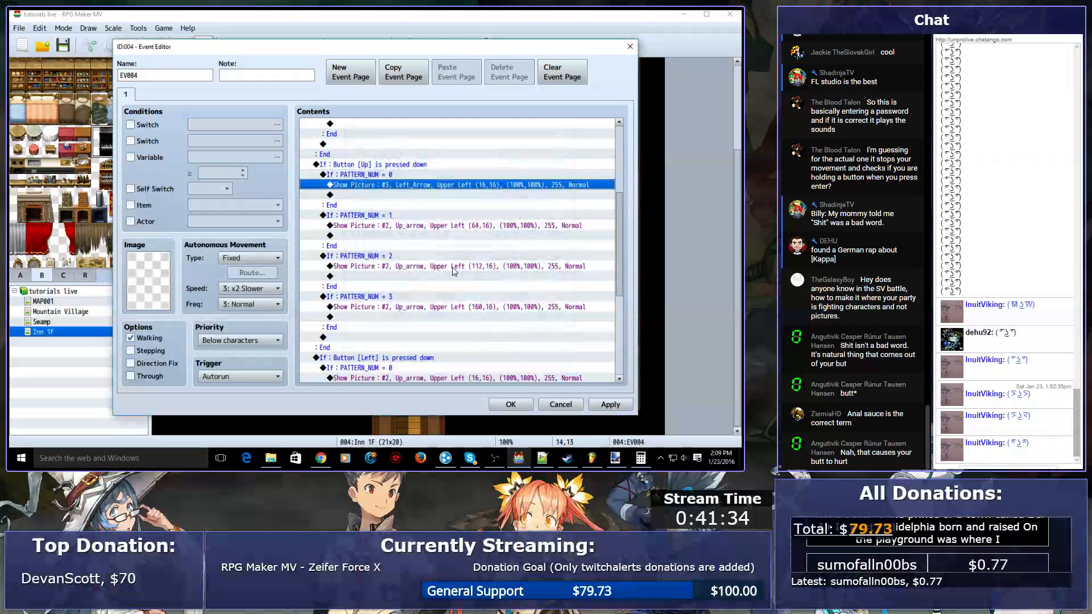
- Replace the Show Picture in the Up-button branch's PATTERN_NUM = 1 condition with the Left_Arrow command, setting X to 64
click(432, 232)
click(428, 226)
key(Delete)
key(ctrl+v)
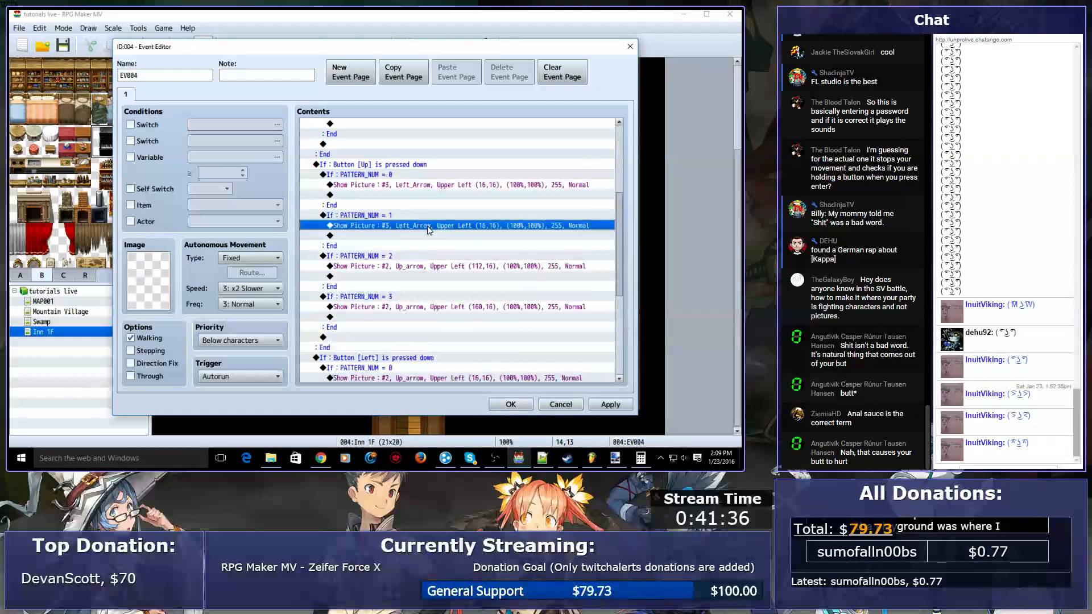
double_click(428, 227)
click(400, 259)
text(64)
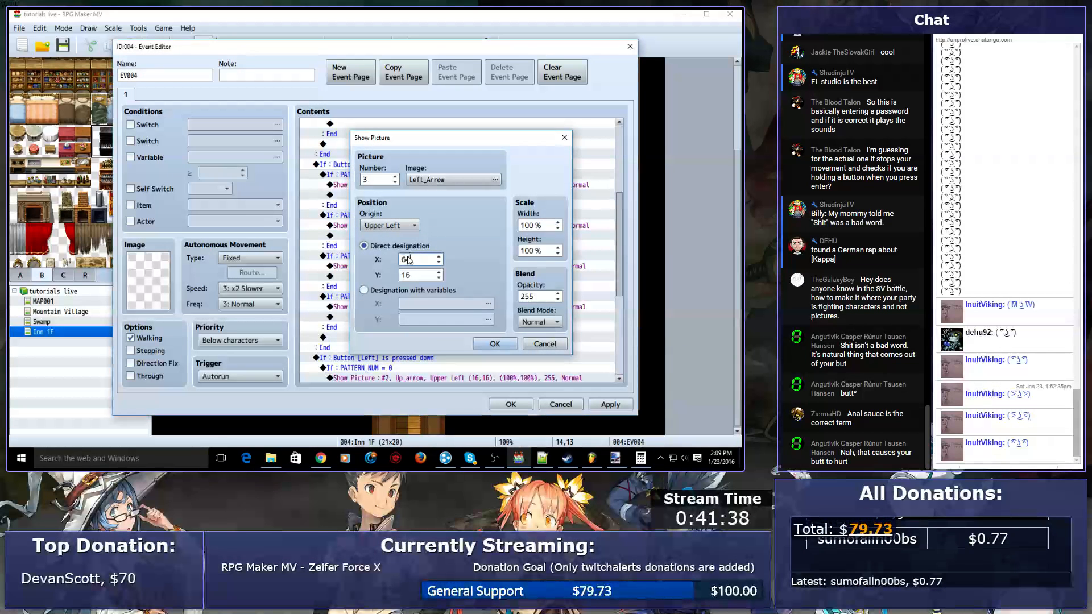
key(Return)
- Replace the Show Picture in the Up-button branch's PATTERN_NUM = 2 condition with the Left_Arrow command, setting X to 112
click(415, 267)
key(Delete)
text(Show Picture : #3, Left_Arrow, Upper Left (16,16), (100%,100%), 255, Normal)
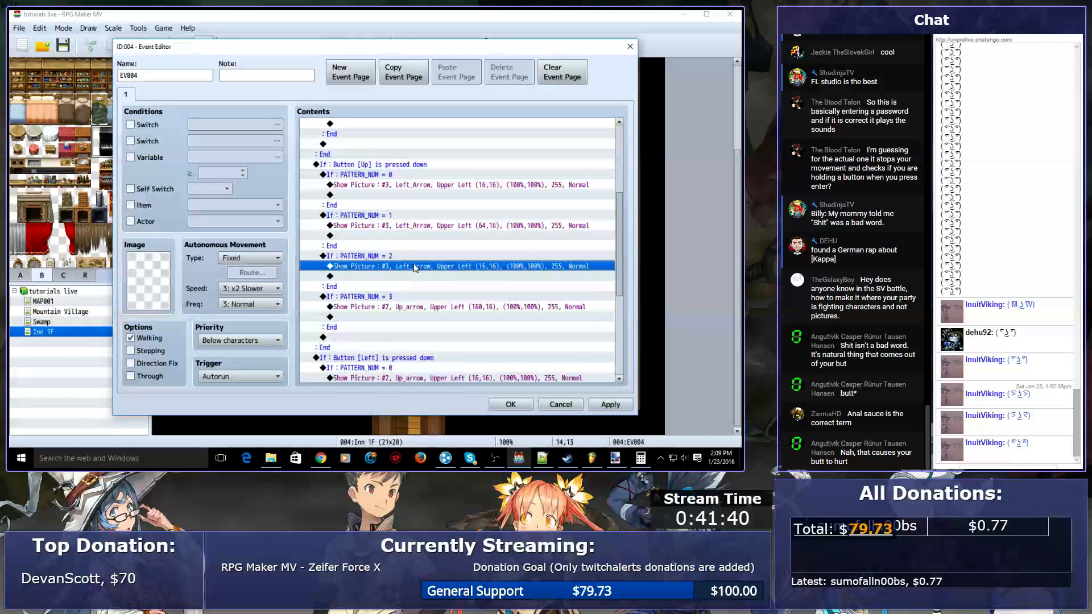
double_click(414, 266)
click(418, 260)
text(112)
key(Return)
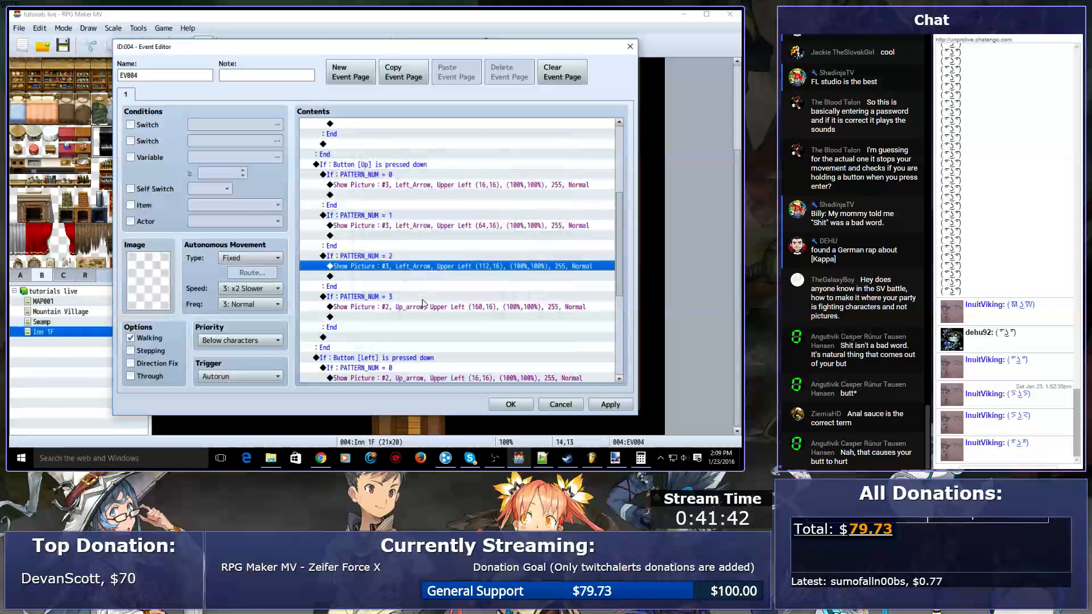
- Replace the Show Picture in the Up-button branch's PATTERN_NUM = 3 condition with the Left_Arrow command, setting X to 160
click(422, 307)
double_click(422, 307)
click(402, 259)
text(160)
key(Return)
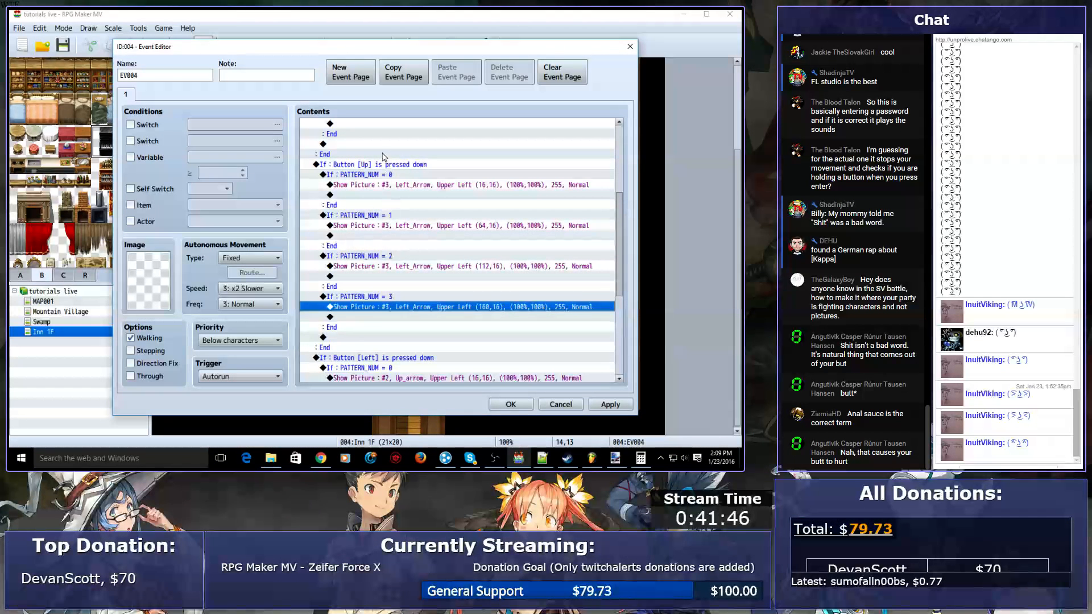
- Copy the four Left_Arrow PATTERN_NUM conditions from the Up-button branch to the start of the Left-button branch
click(387, 165)
scroll(407, 205, down, 3)
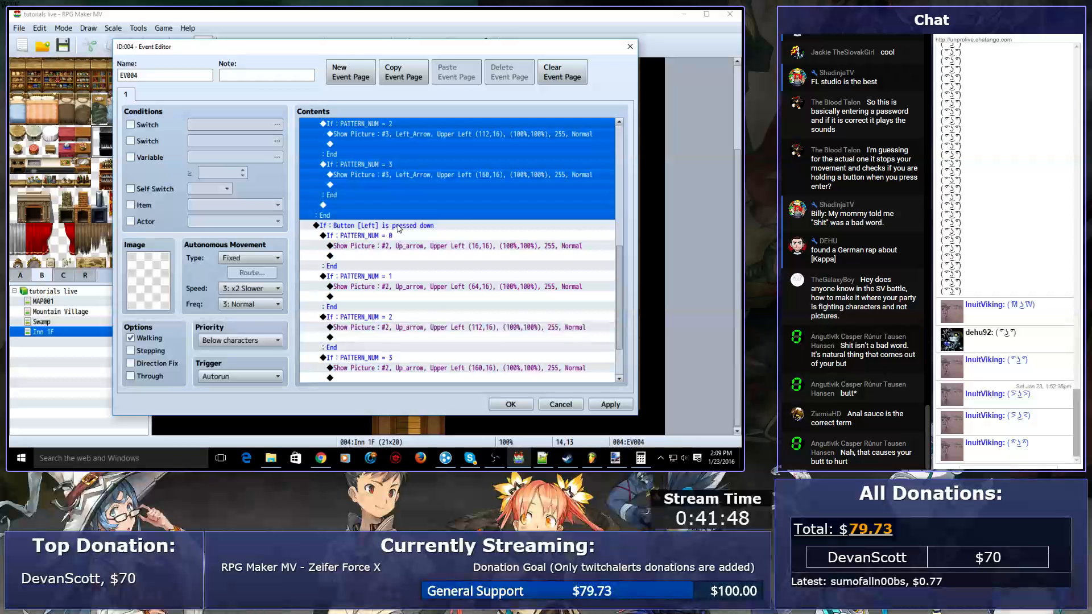
scroll(398, 226, down, 2)
click(398, 226)
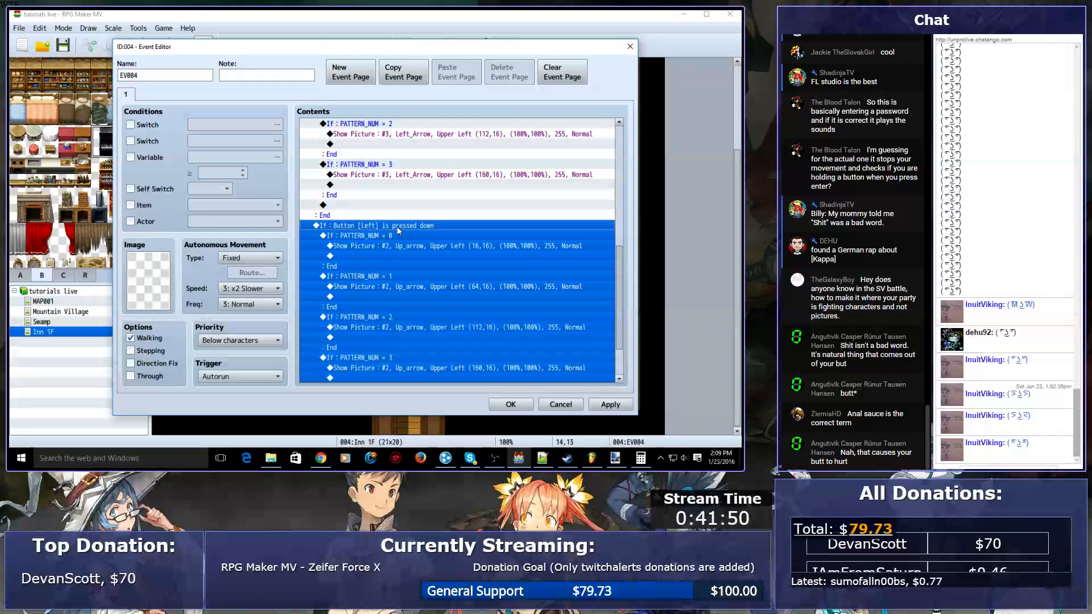
scroll(438, 215, up, 5)
drag(382, 175, 379, 307)
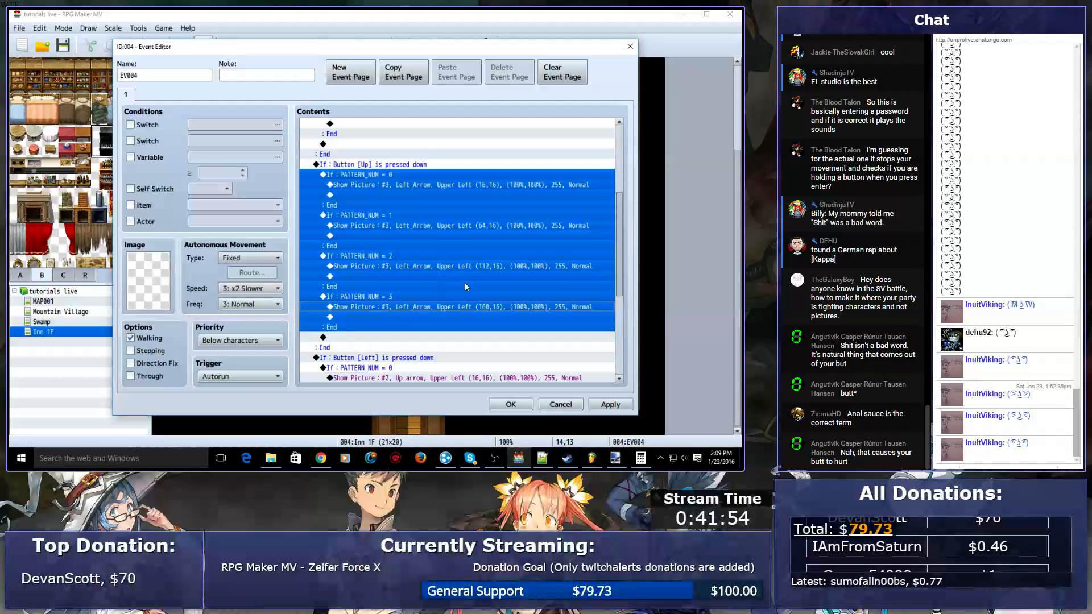
scroll(462, 286, down, 2)
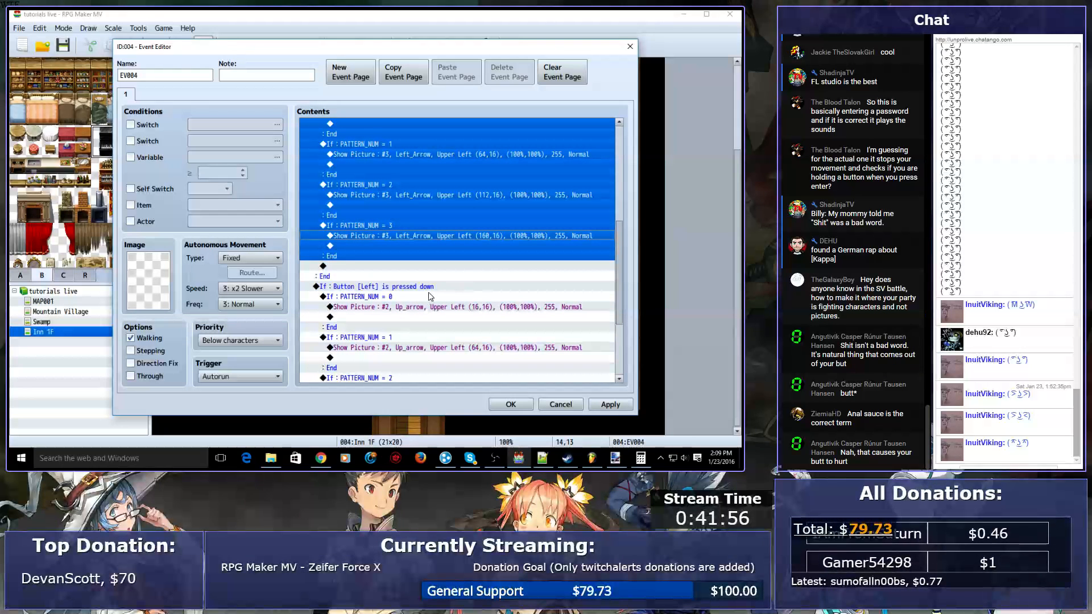
scroll(396, 307, up, 5)
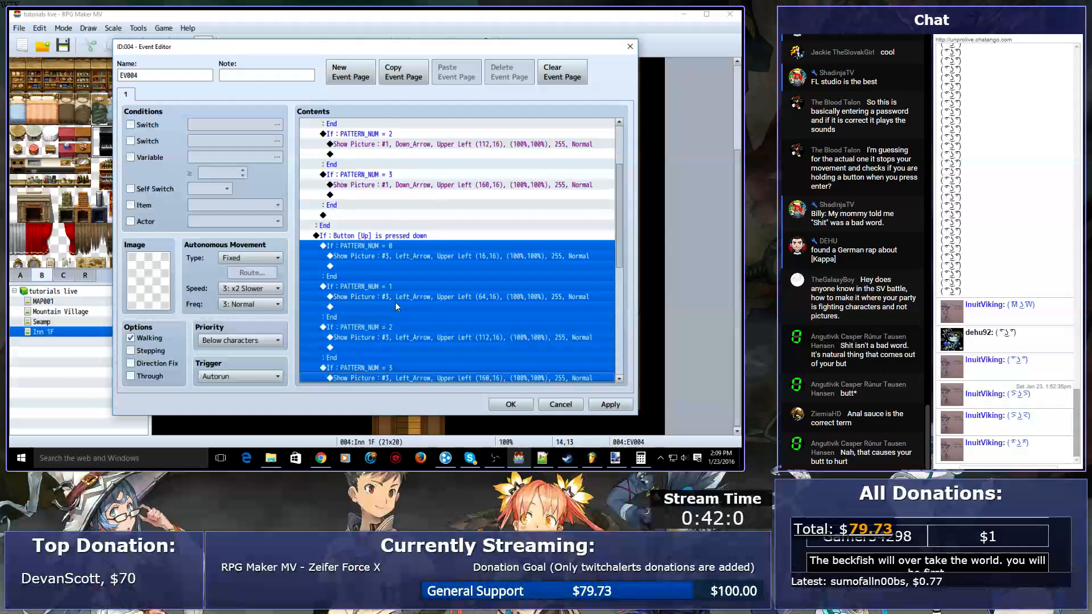
scroll(396, 307, up, 3)
scroll(396, 307, down, 10)
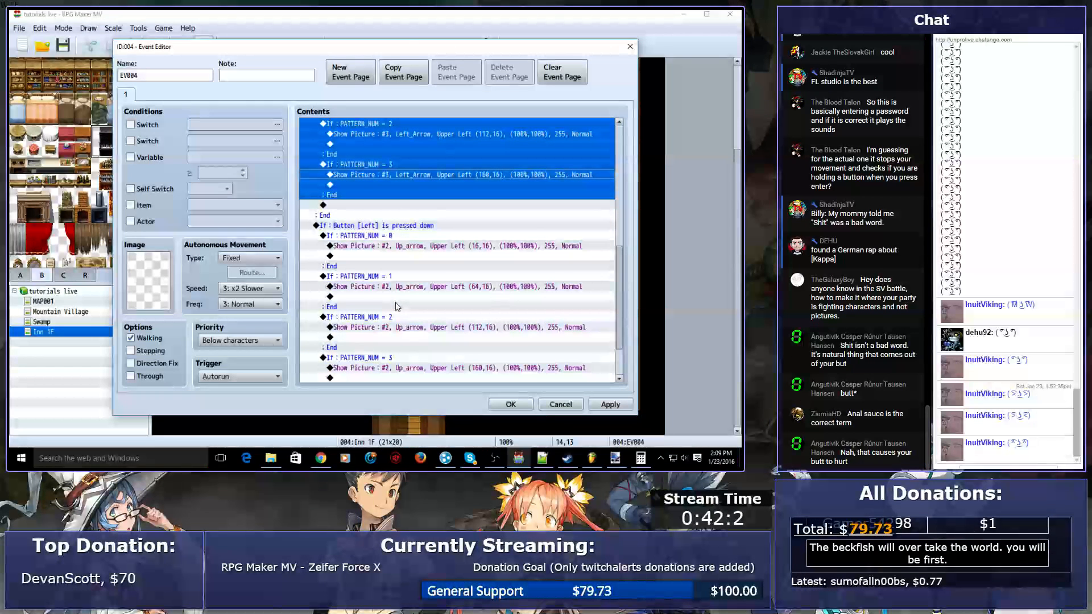
click(382, 238)
key(ctrl+v)
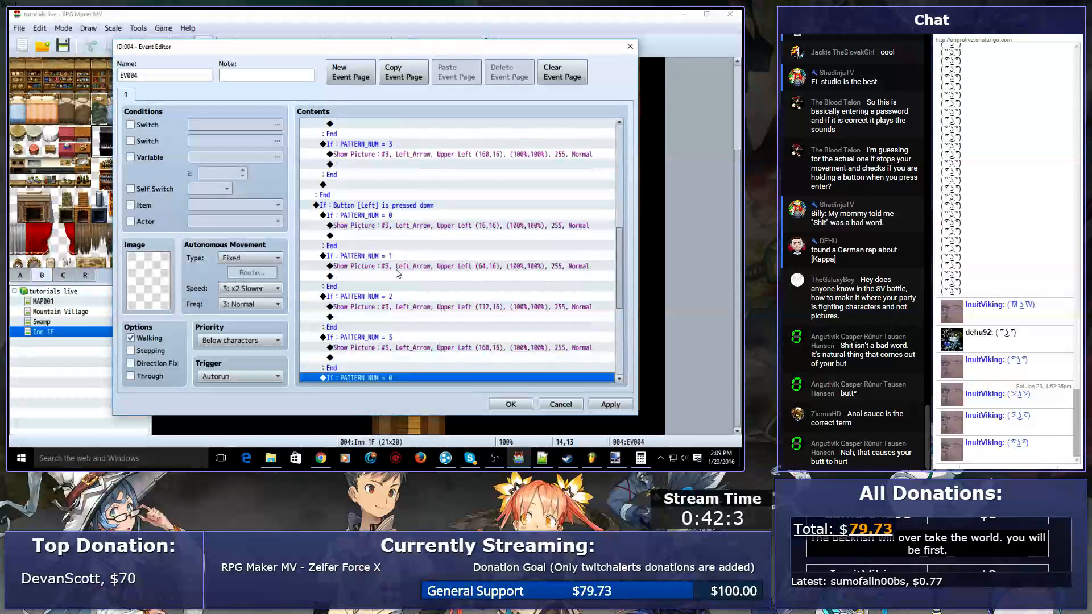
- Cut the four Up_arrow PATTERN_NUM conditions from the end of the Left-button branch
scroll(394, 294, down, 7)
shift+click(388, 308)
key(Delete)
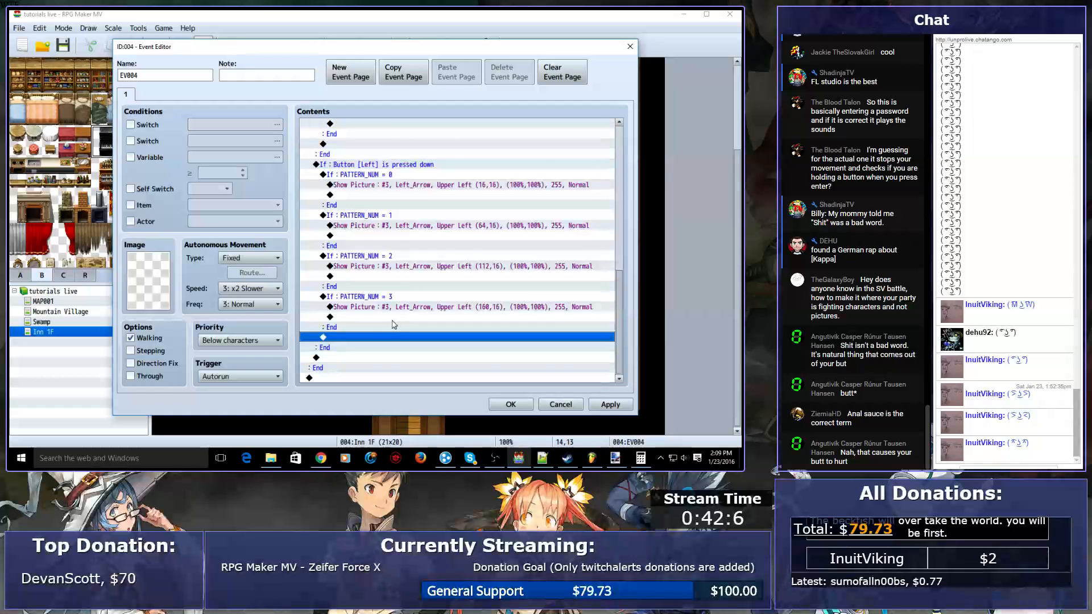
- Replace the Left_Arrow conditions in the Up-button branch with the four Up_arrow PATTERN_NUM conditions
scroll(411, 308, up, 4)
click(397, 228)
scroll(393, 234, up, 4)
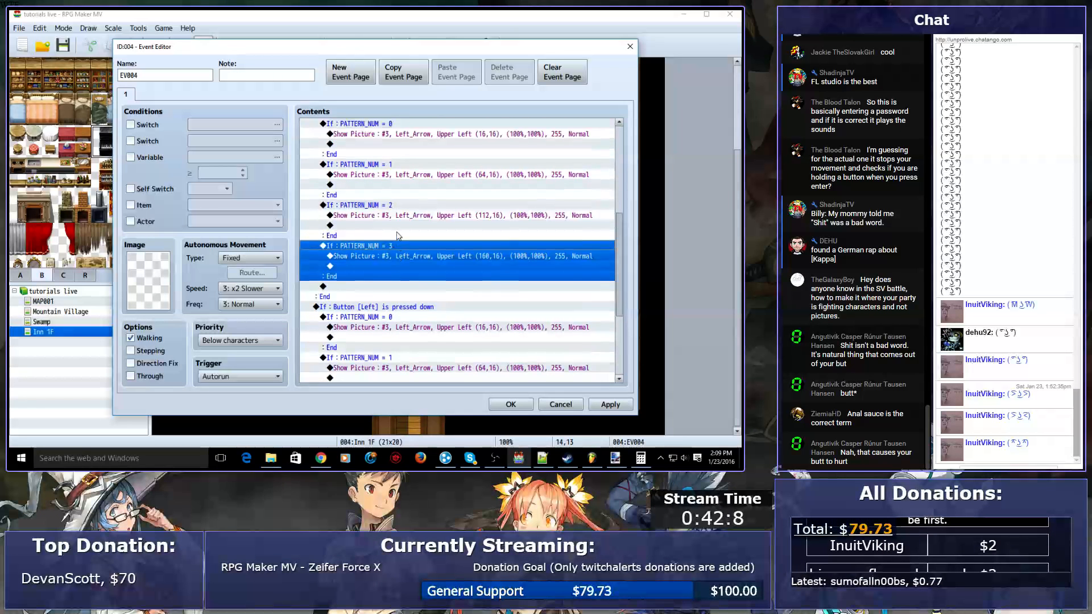
shift+click(388, 228)
key(Delete)
key(ctrl+v)
click(380, 207)
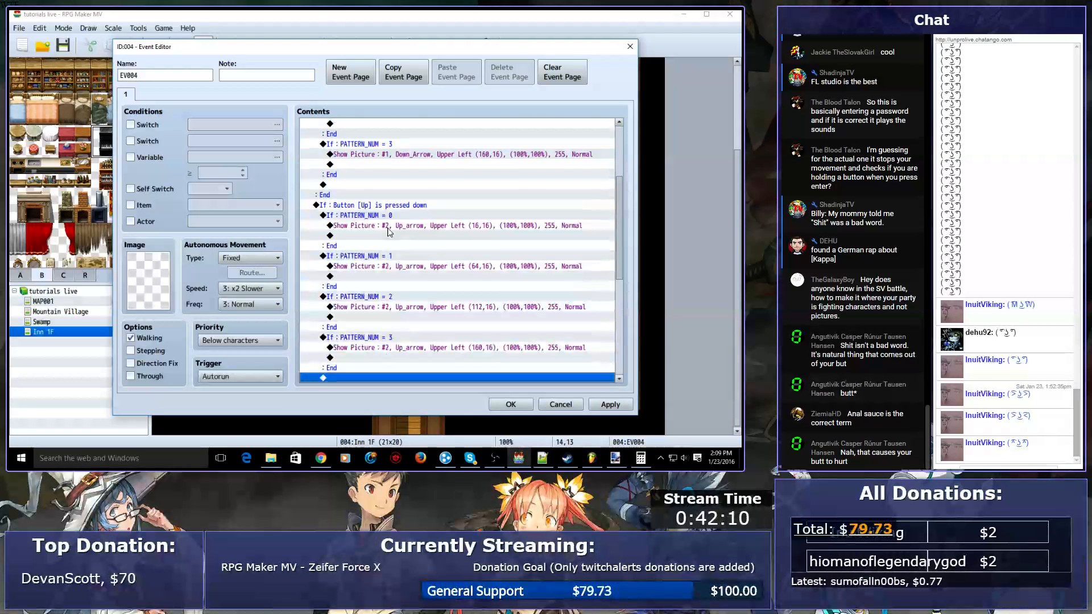
click(381, 217)
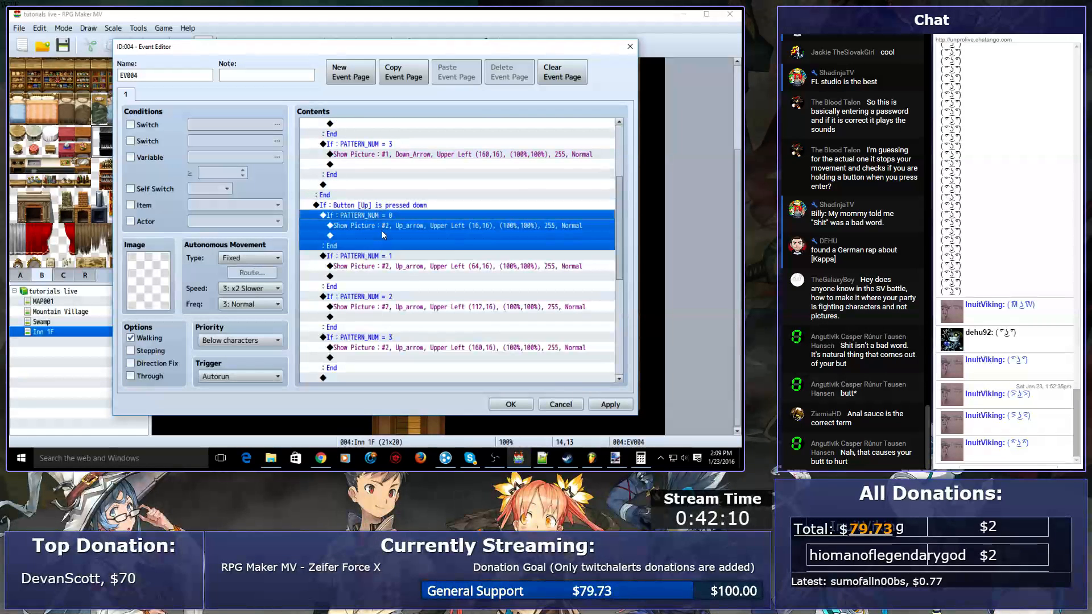
click(406, 257)
scroll(406, 305, down, 5)
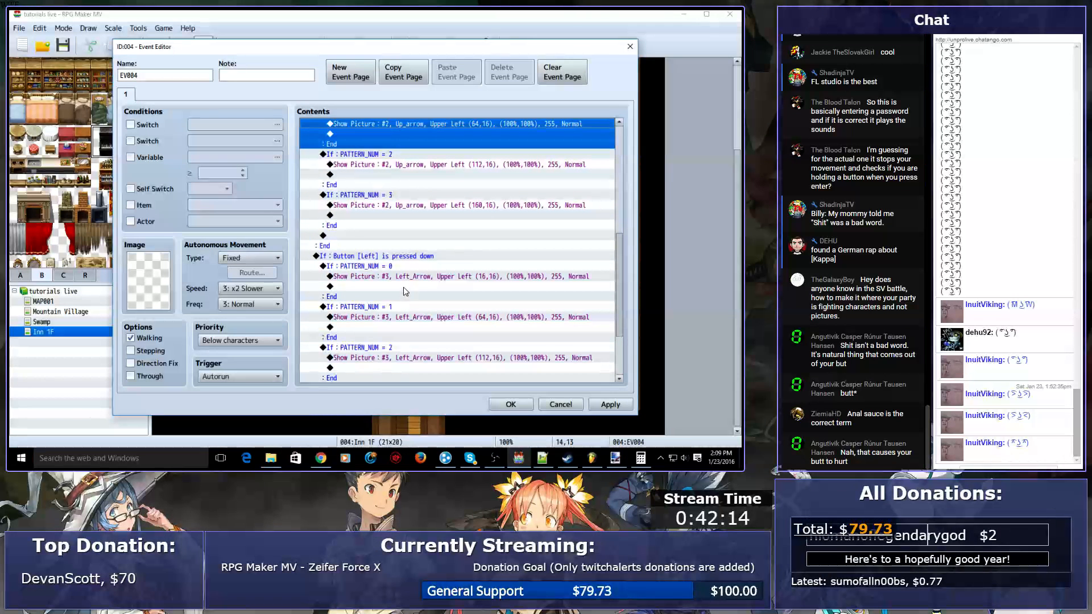
click(406, 286)
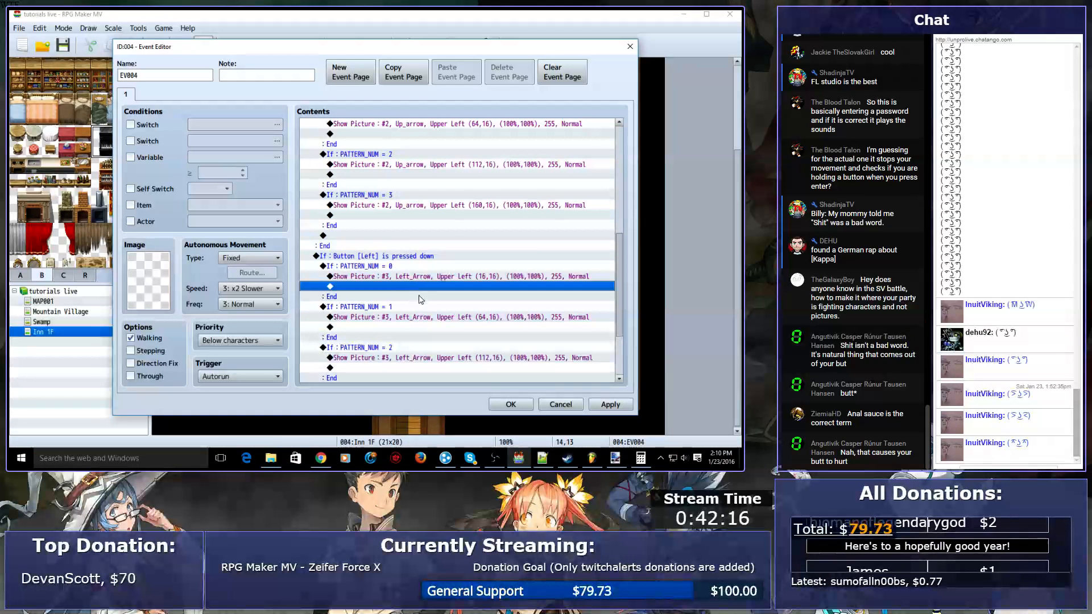
scroll(418, 297, down, 3)
double_click(370, 185)
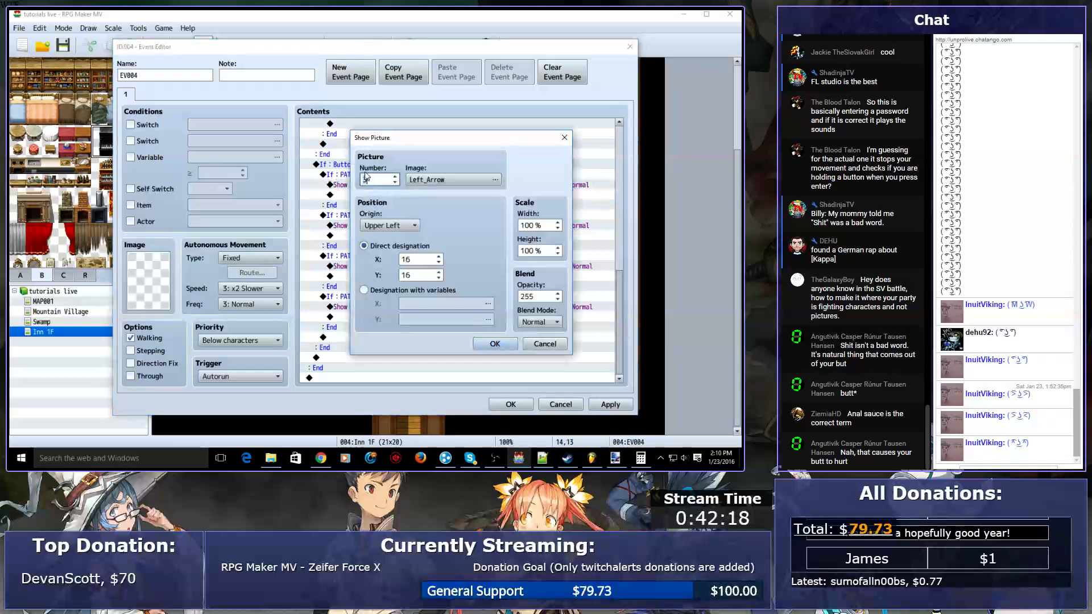
key(Escape)
- Duplicate the whole Left-button branch below itself and change the copy's button condition to Right
click(378, 166)
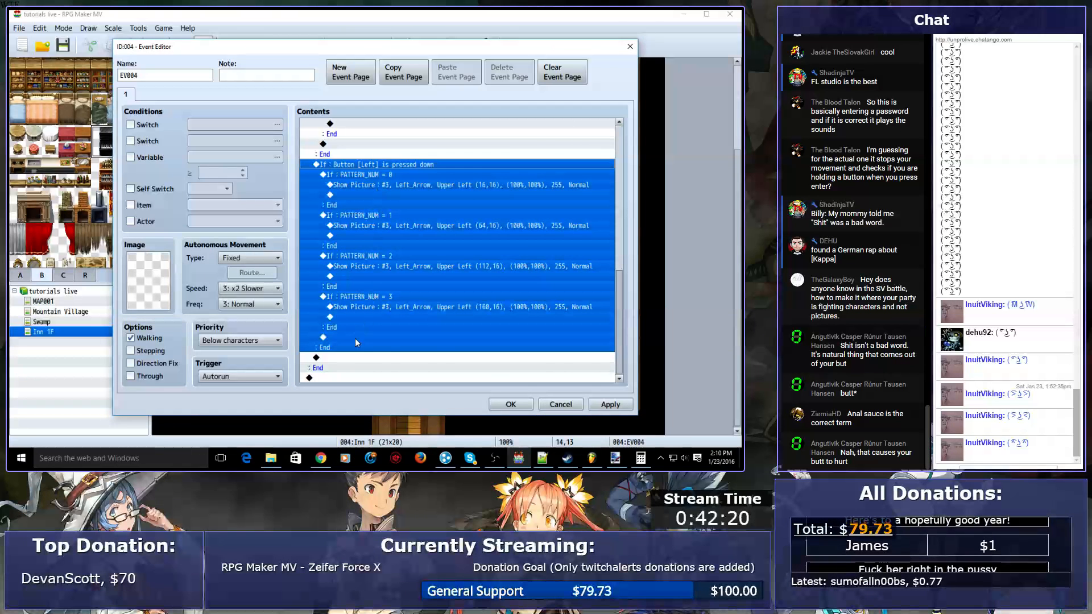
click(339, 358)
key(ctrl+v)
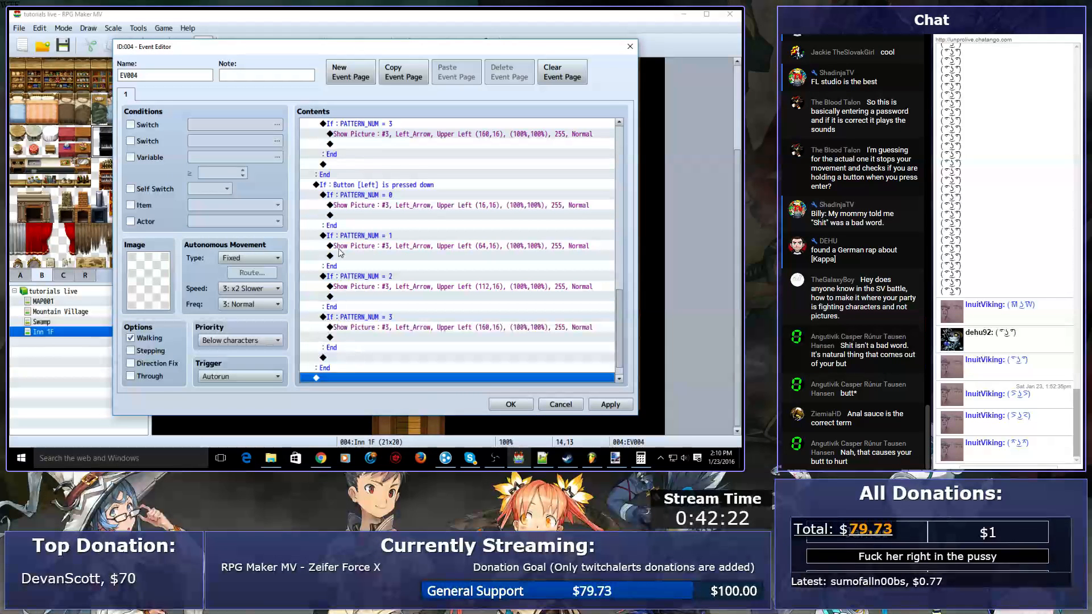
click(359, 194)
double_click(358, 185)
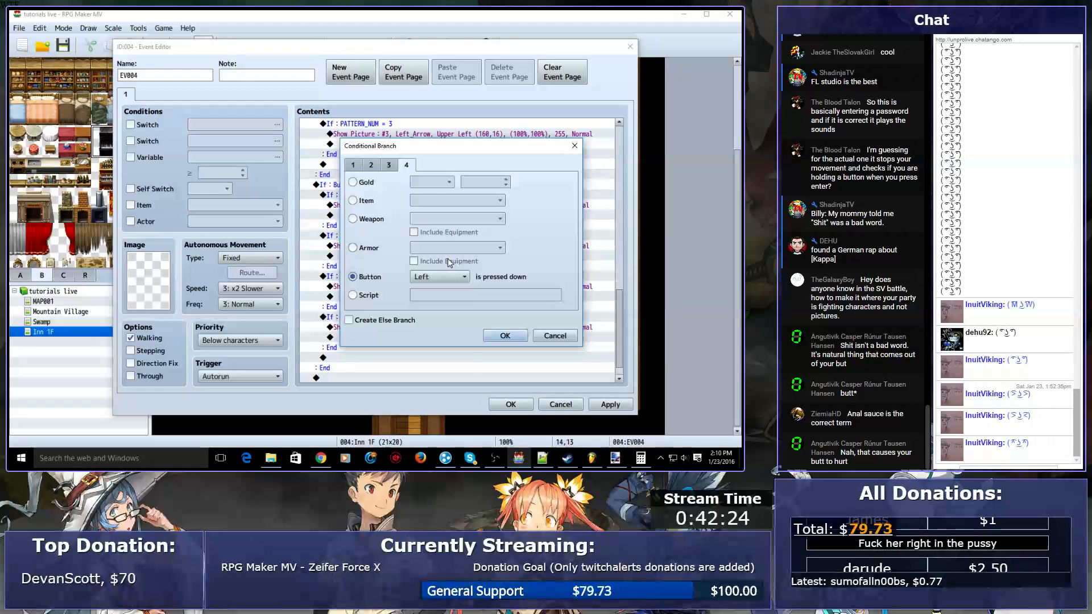
click(447, 277)
click(423, 348)
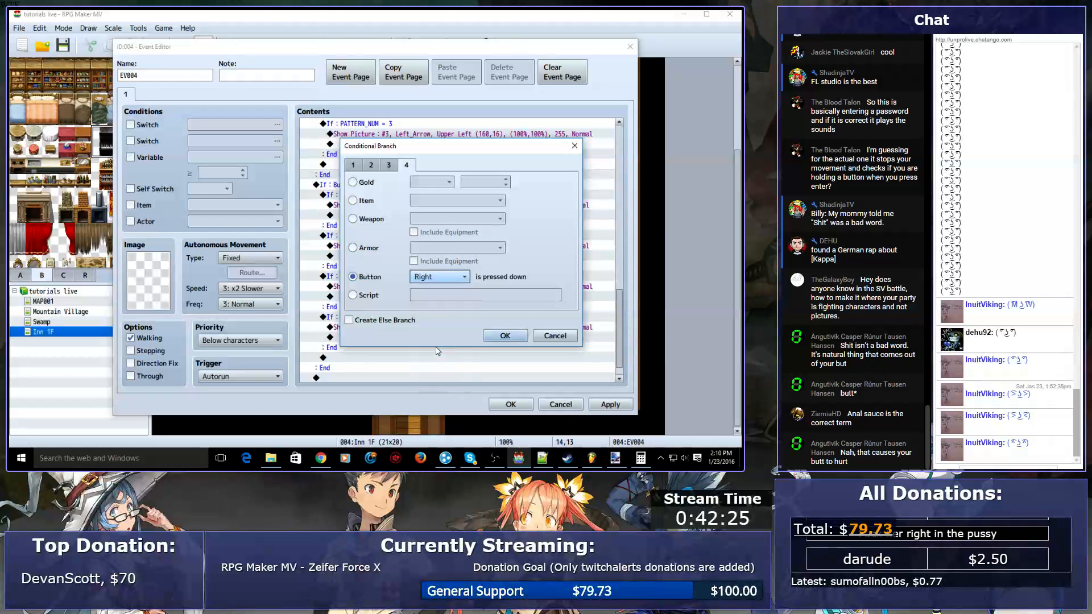
click(506, 337)
- Set the Show Picture in the Right-button branch's PATTERN_NUM = 0 condition to picture number 4 with the Right_Arrow image
scroll(407, 319, down, 5)
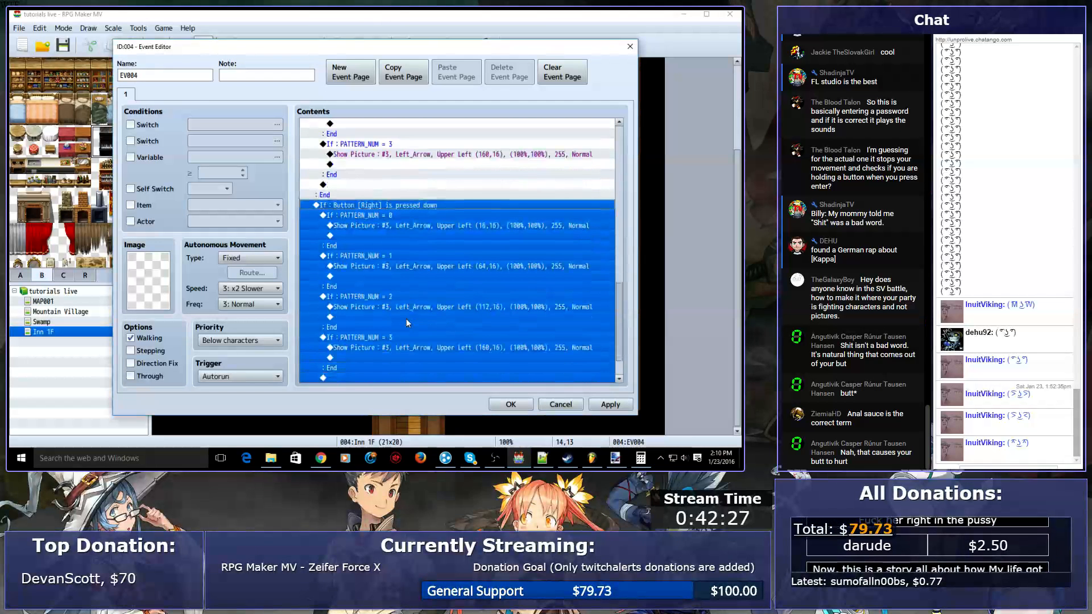
click(385, 225)
double_click(393, 225)
text(4)
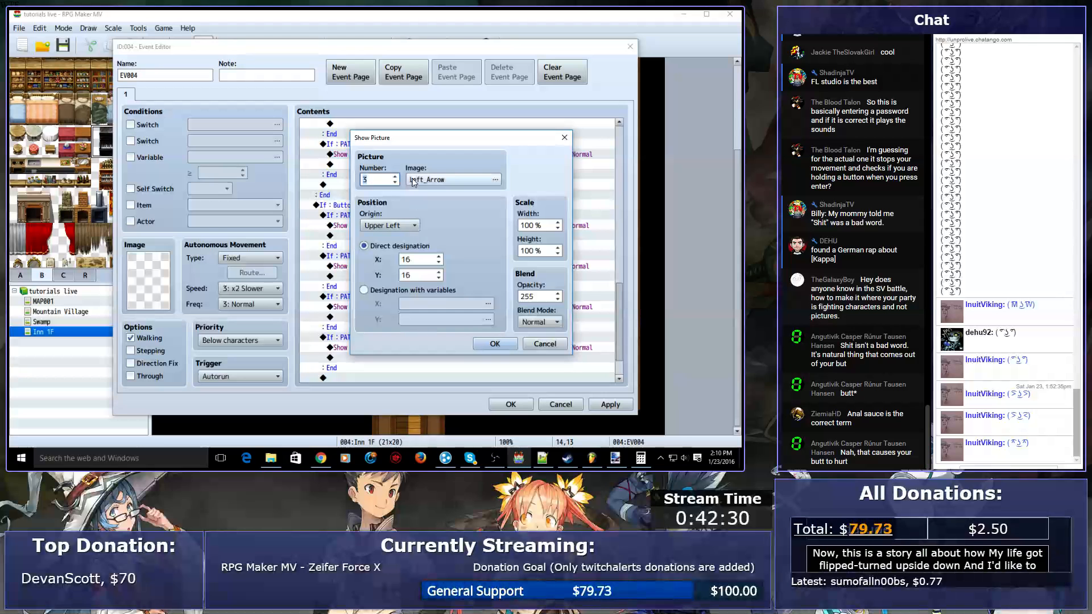
click(436, 180)
double_click(315, 178)
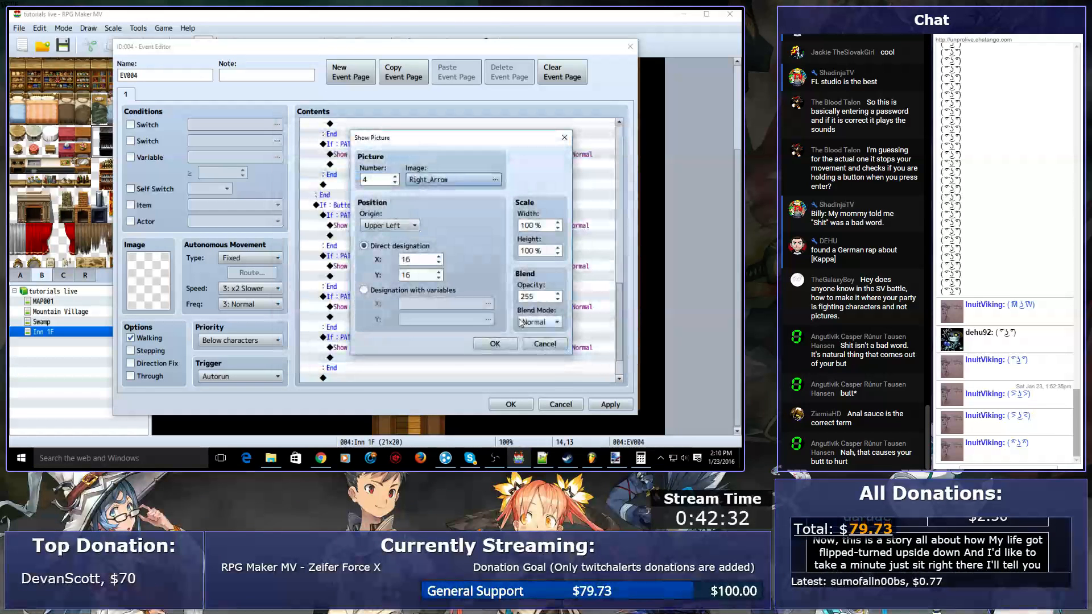
click(495, 344)
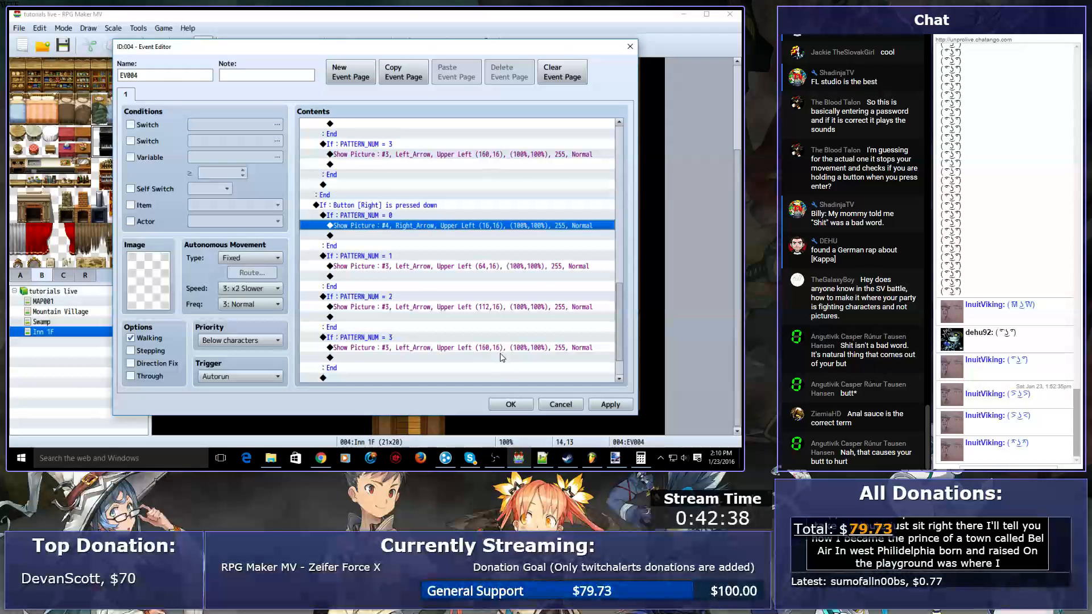
- Replace the Show Picture in the Right-button branch's PATTERN_NUM = 1 condition with the Right_Arrow command, setting X to 64
click(409, 267)
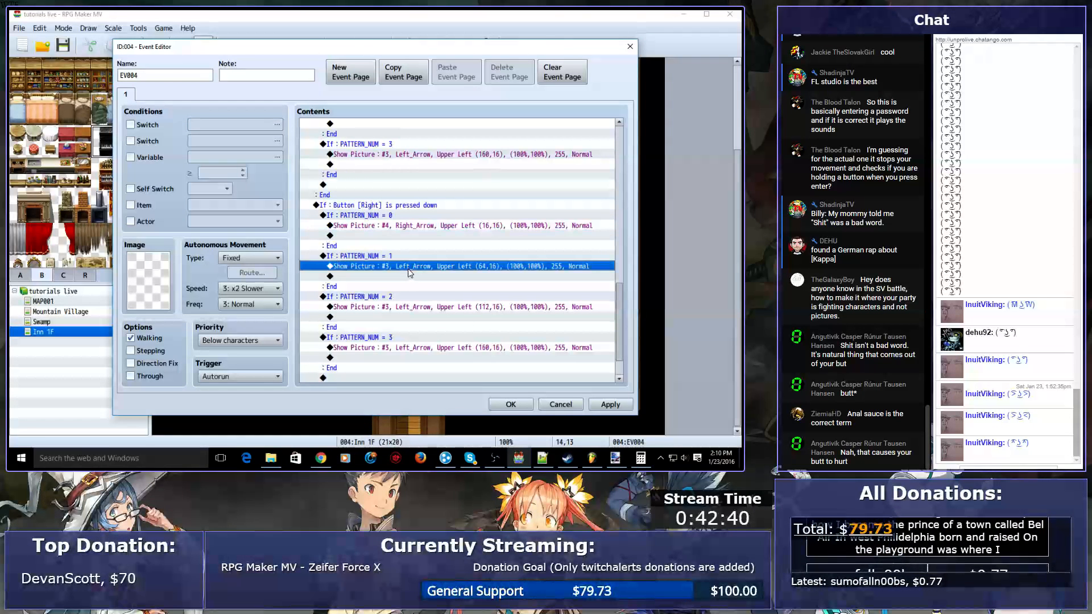
key(Delete)
key(ctrl+v)
double_click(408, 269)
drag(419, 263, 379, 260)
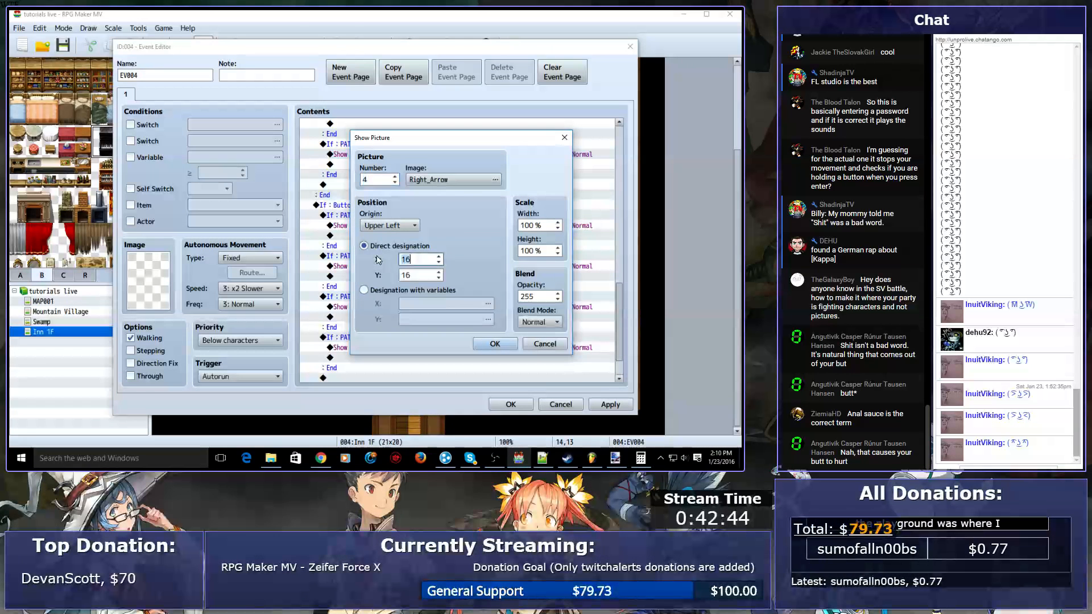
text(64)
key(Return)
- Replace the Show Picture in the Right-button branch's PATTERN_NUM = 2 condition with the Right_Arrow command, setting X to 112
click(381, 308)
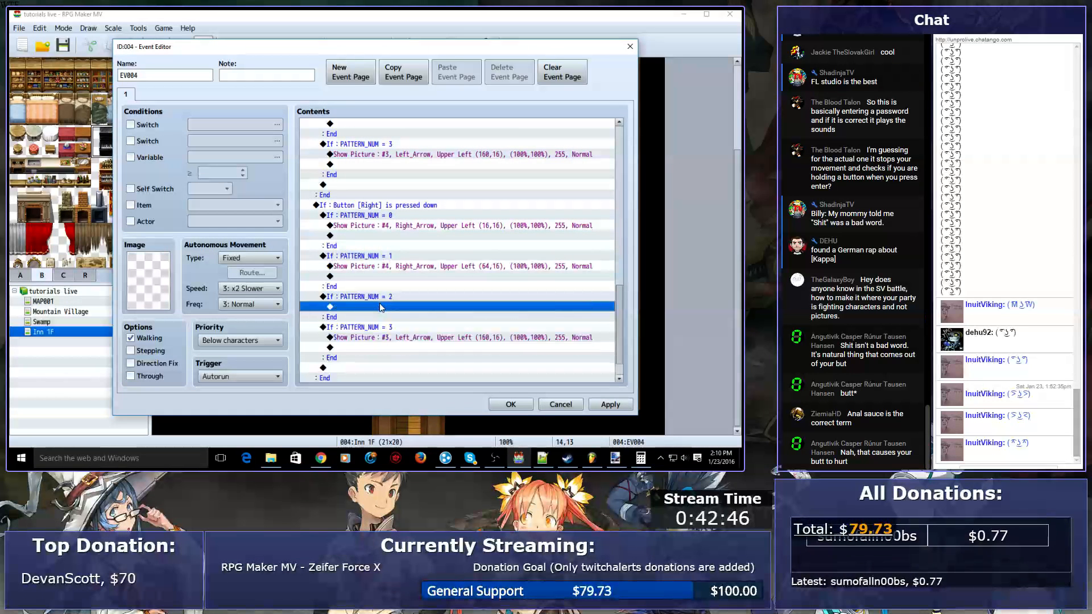
double_click(381, 307)
drag(421, 260, 379, 263)
text(112)
key(Return)
- Replace the Show Picture in the Right-button branch's PATTERN_NUM = 3 condition with the Right_Arrow command, setting X to 160
scroll(482, 207, down, 2)
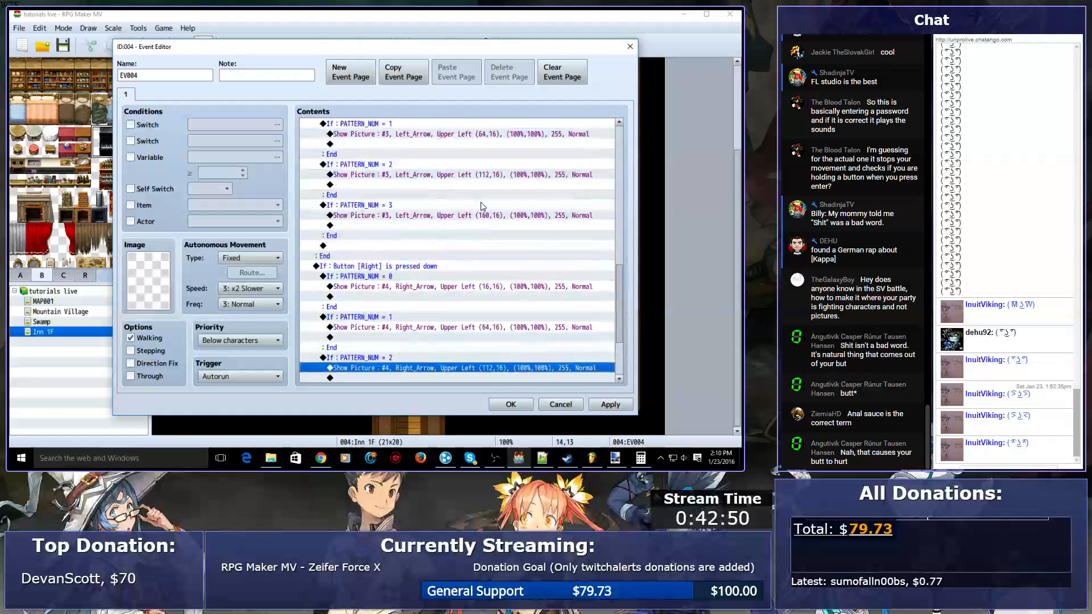
click(461, 317)
click(462, 309)
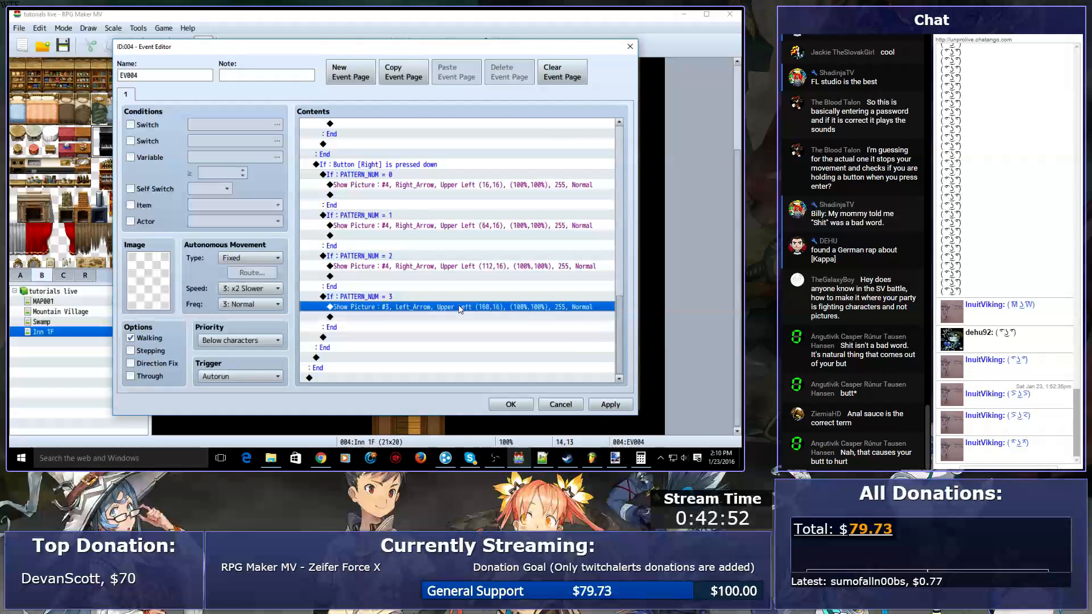
key(Delete)
text(◆Show Picture：#4, Right_Arrow, Upper Left (16,16), (100%,100%), 255, Normal)
click(463, 310)
double_click(461, 317)
click(414, 257)
text(160)
key(Return)
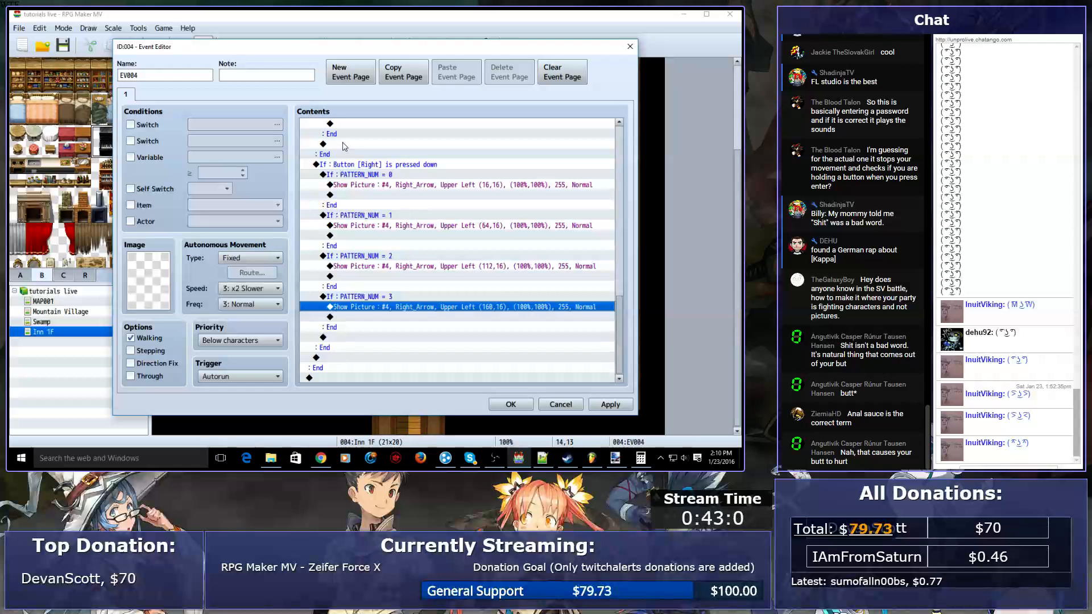
- Add a Control Variables command after the Right-button branch, inside the outer "ok" condition, that adds 1 to PATTERN_NUM
click(344, 166)
double_click(345, 359)
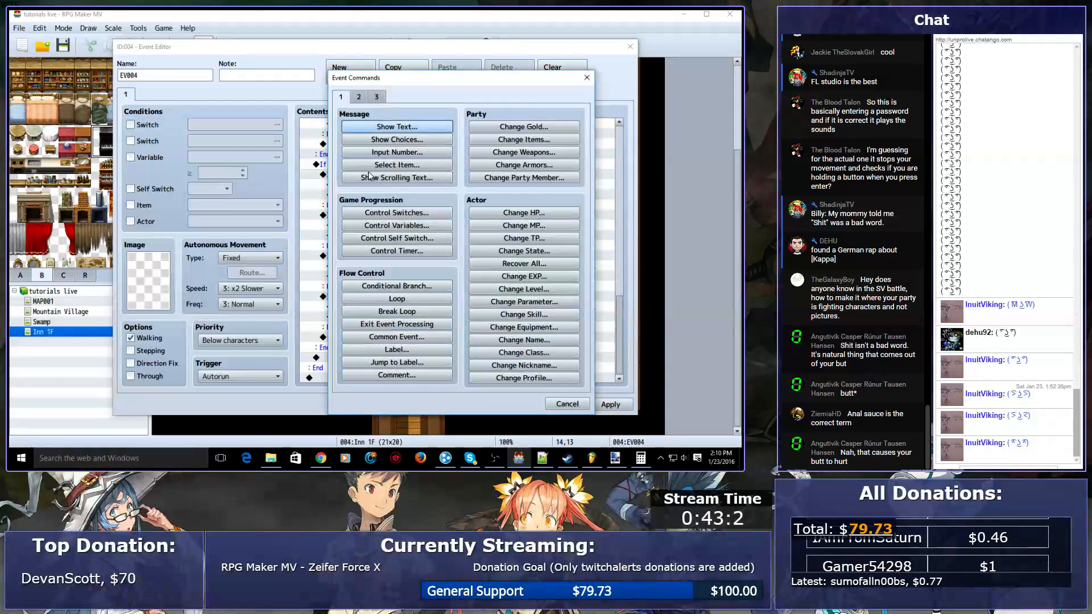
click(396, 225)
click(435, 172)
click(462, 155)
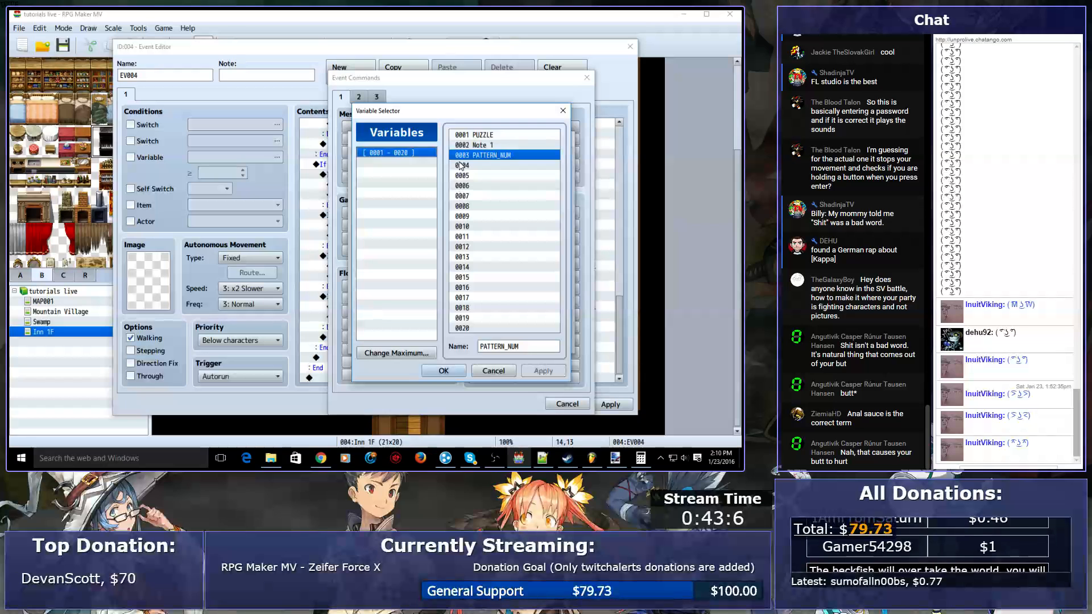
click(444, 371)
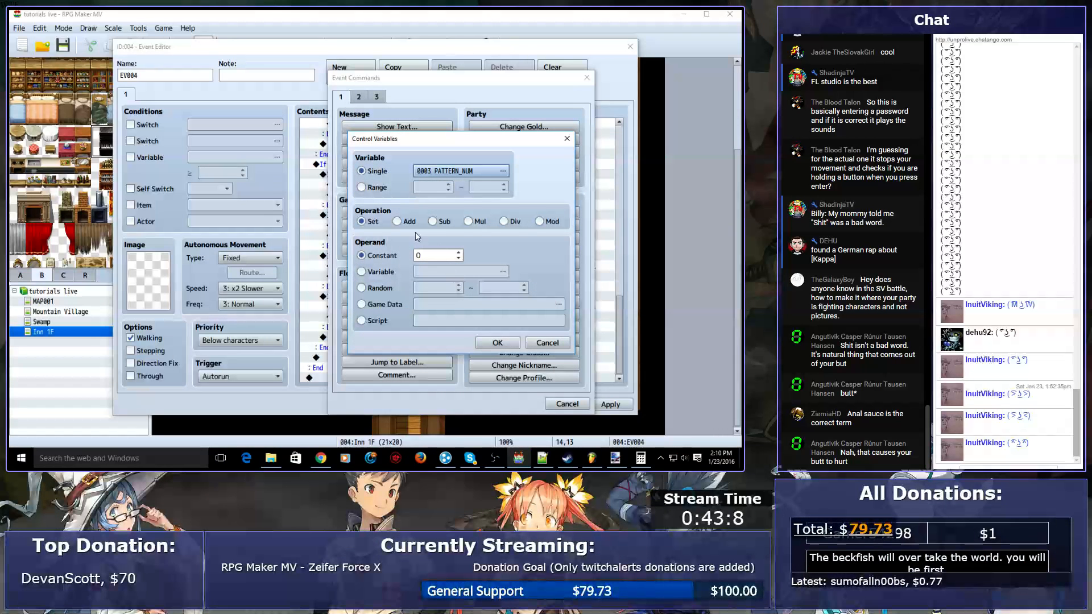
click(397, 221)
double_click(425, 255)
text(1)
click(491, 343)
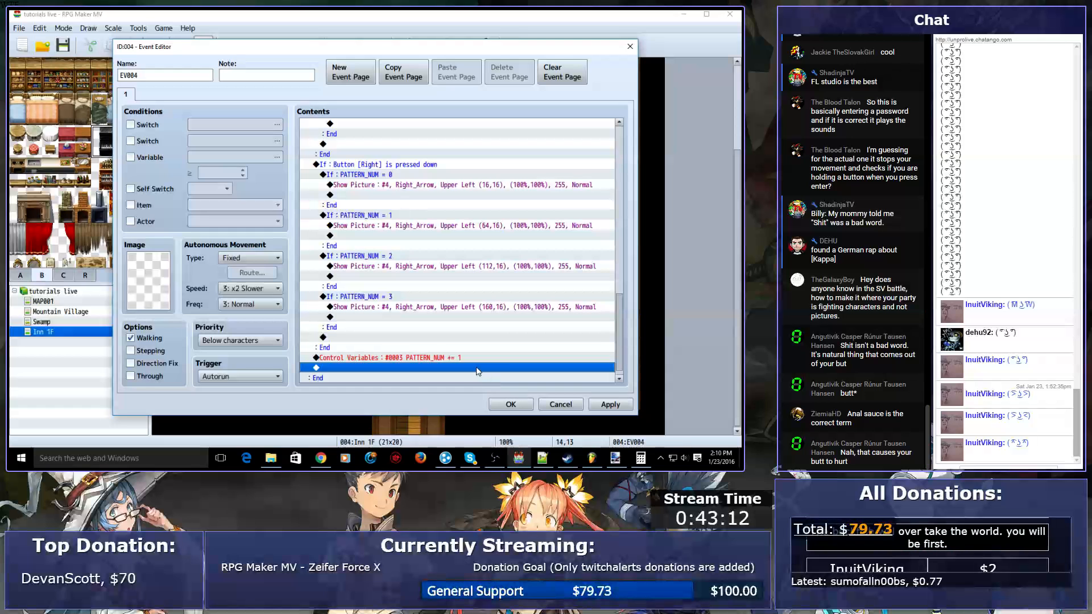
- Add a conditional branch for PATTERN_NUM = 3 at the end of the event, outside the "ok" input condition
scroll(459, 375, down, 1)
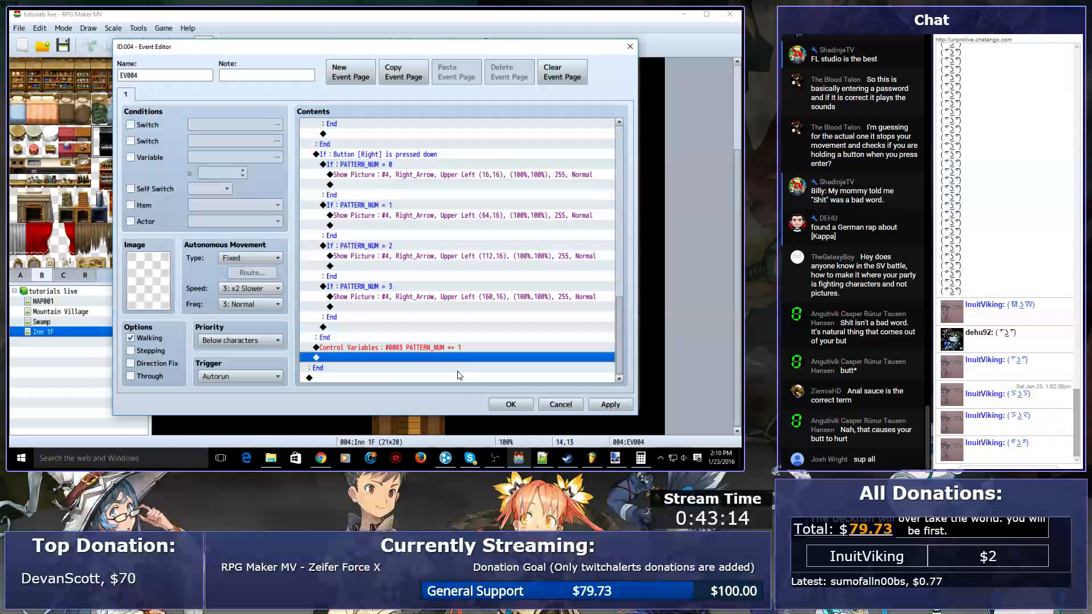
scroll(401, 376, up, 10)
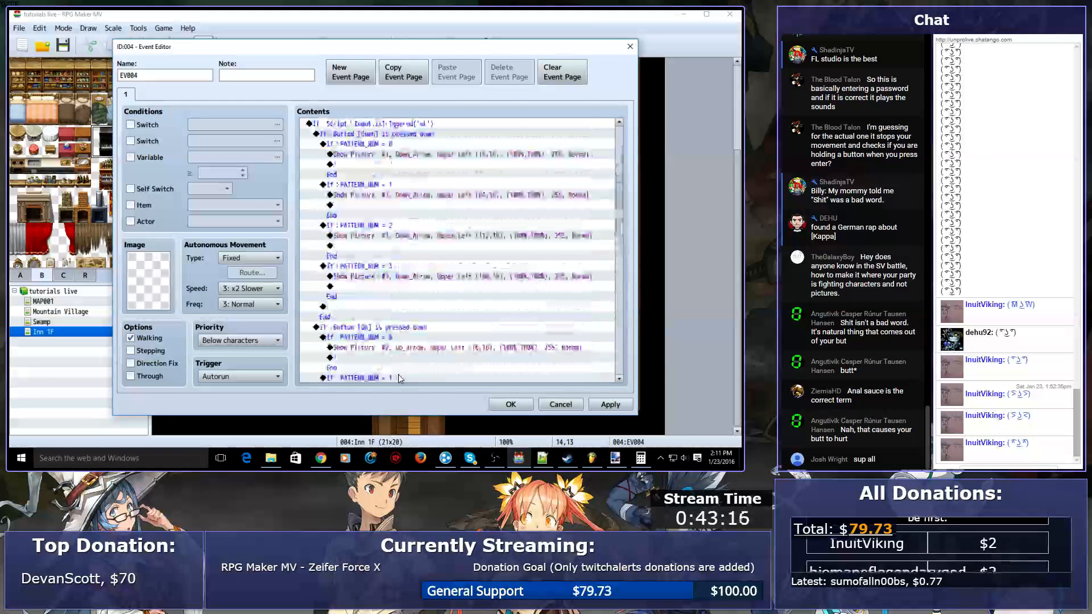
scroll(398, 374, down, 10)
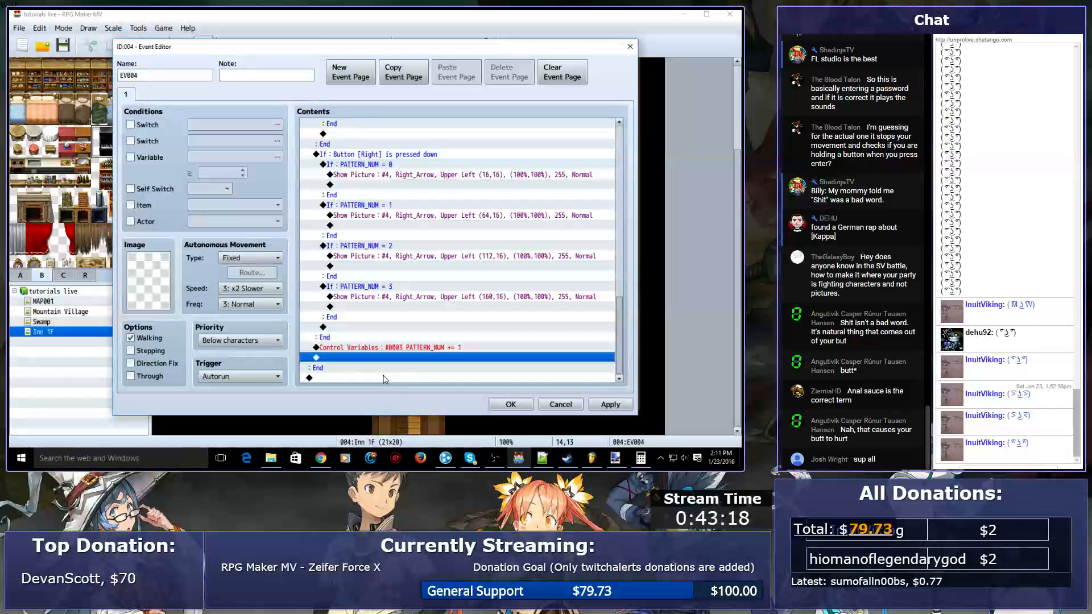
click(378, 377)
double_click(379, 376)
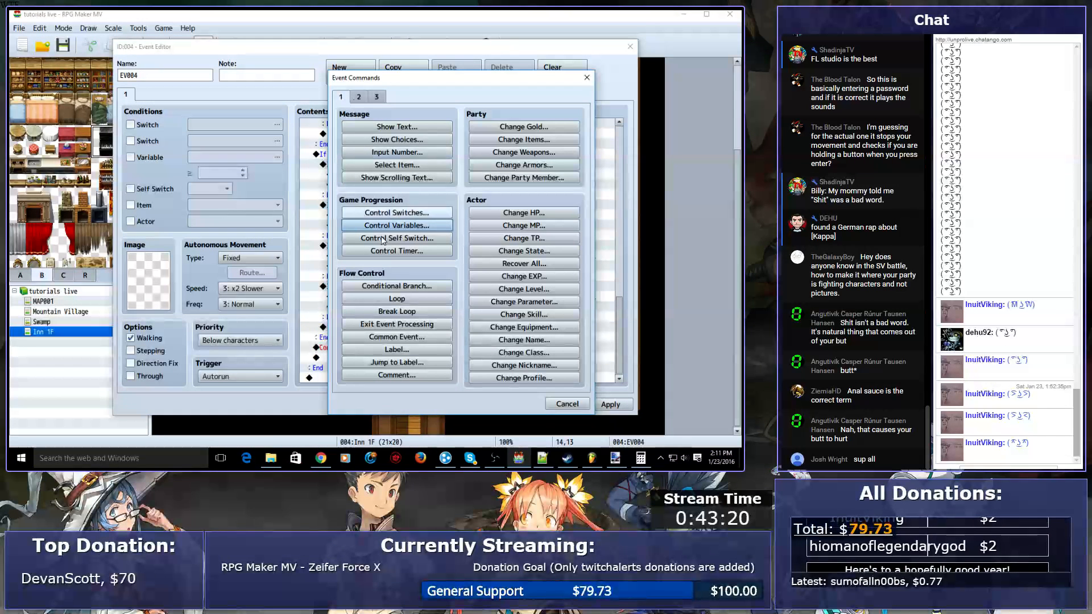
click(385, 285)
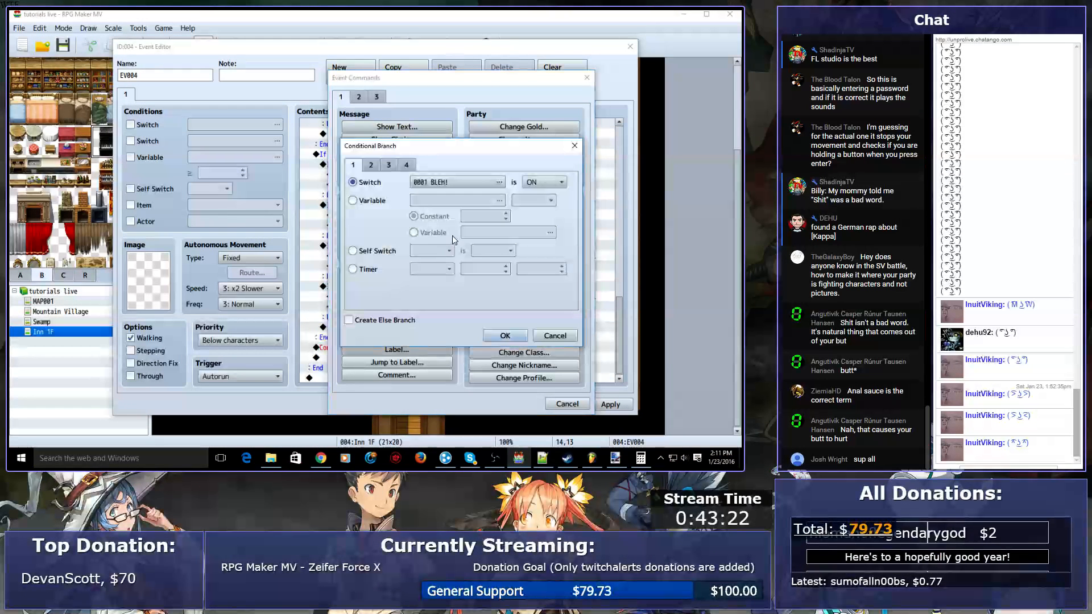
click(353, 200)
click(500, 200)
click(492, 155)
double_click(492, 155)
click(506, 212)
click(506, 212)
click(507, 213)
click(505, 336)
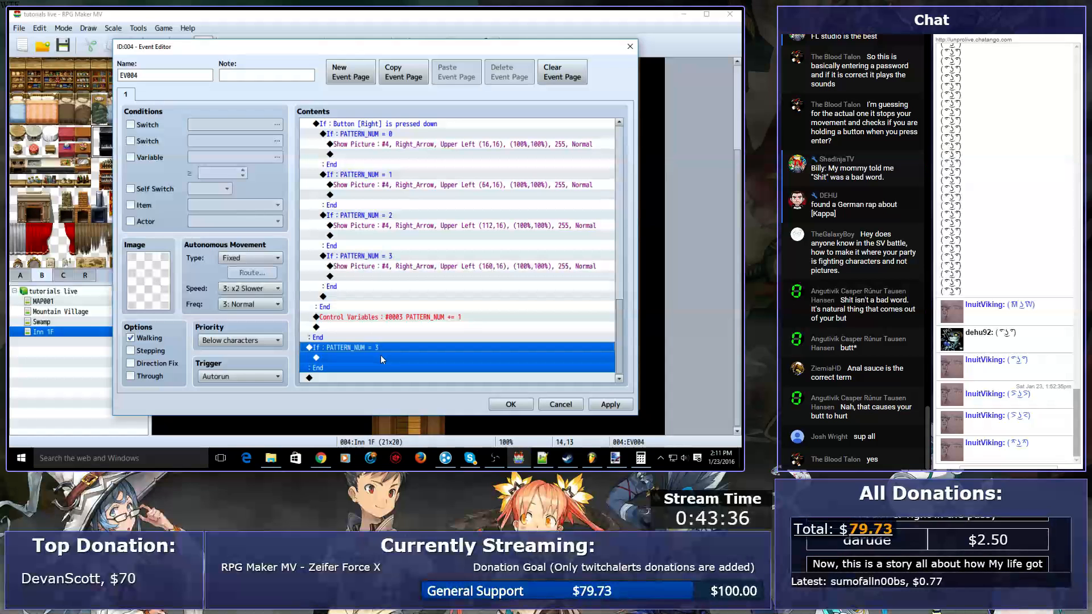
- Start a Control Variables command in the Down-button branch's PATTERN_NUM = 0 condition and name variable 0004 DIR_1
scroll(397, 327, up, 15)
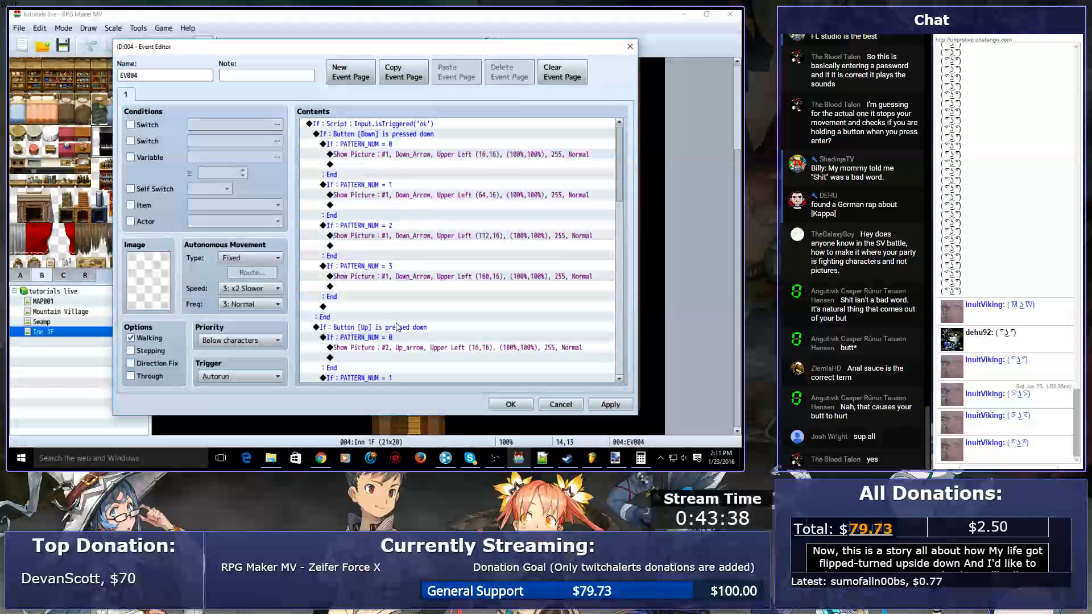
double_click(383, 166)
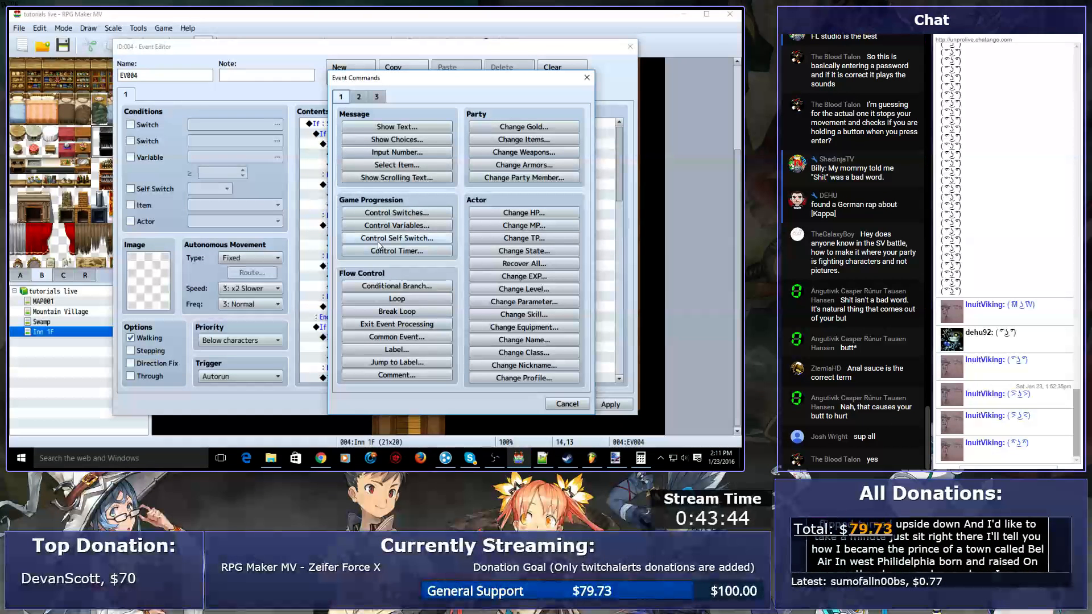
click(397, 213)
key(Escape)
click(397, 225)
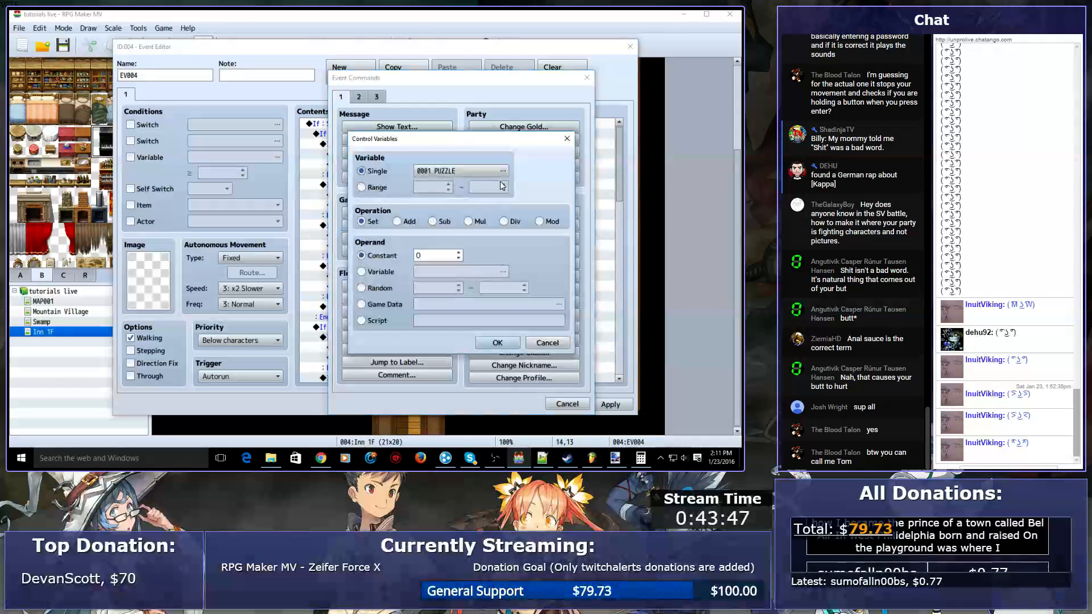
click(490, 174)
click(521, 166)
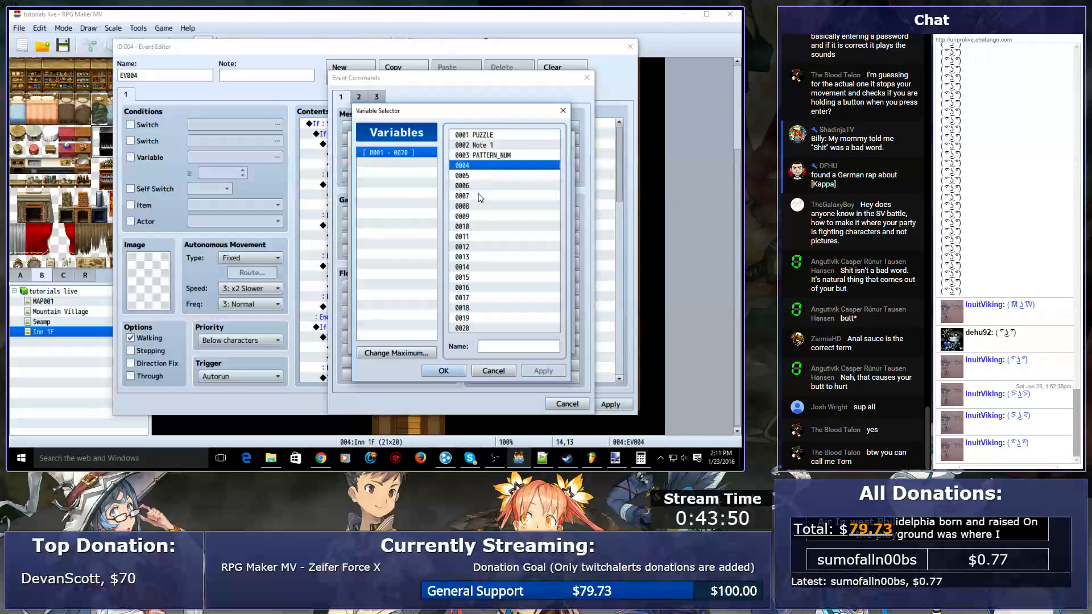
click(503, 346)
text(DIR_1)
- Name variables 0005 and 0006 DIR_2 and DIR_3, and give variable 0007 a name with the same DIR prefix
click(488, 176)
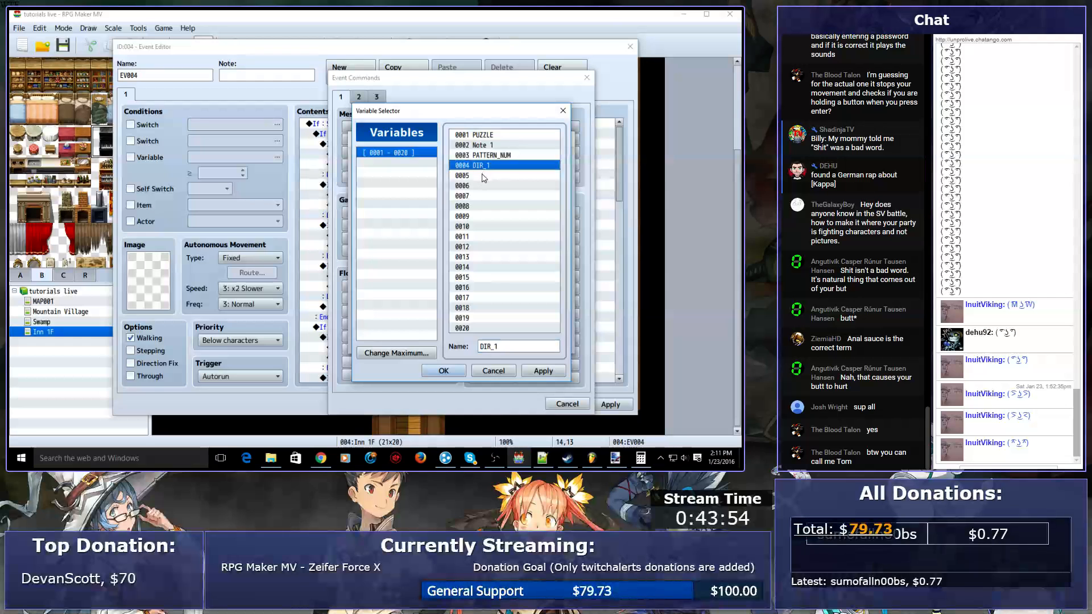
click(518, 347)
text(DIR_1)
key(BackSpace)
text(2)
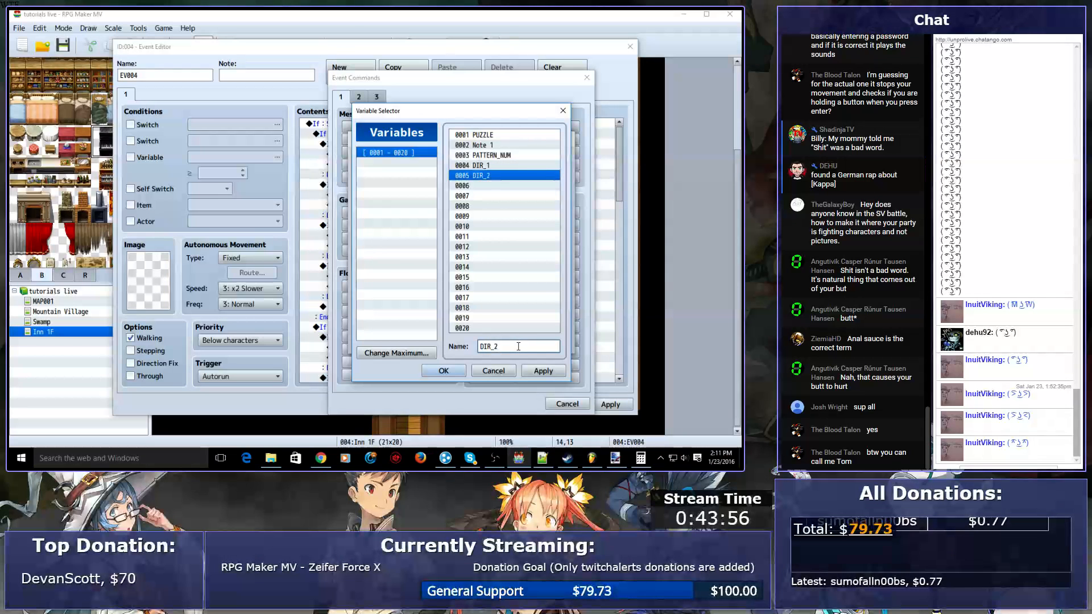
click(488, 186)
click(518, 347)
text(DIR_1)
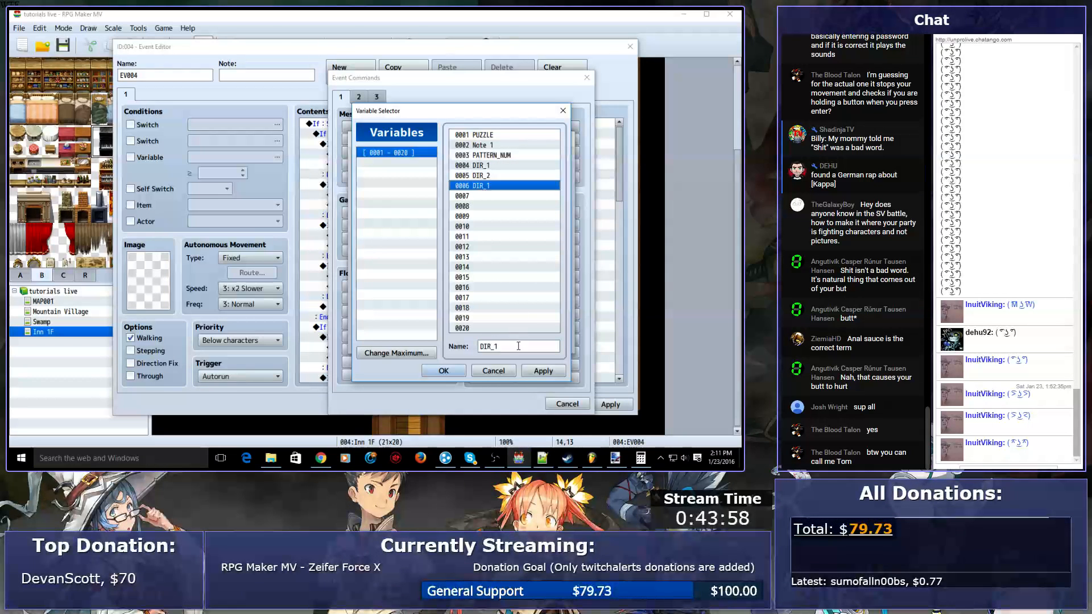
click(491, 218)
click(482, 196)
click(518, 347)
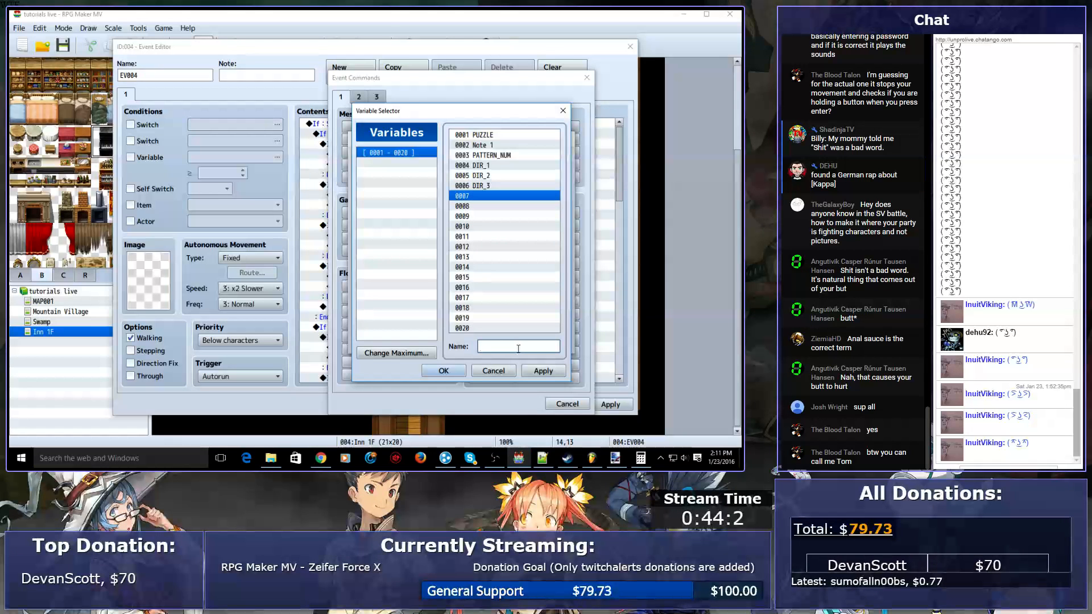
text(DIR_1)
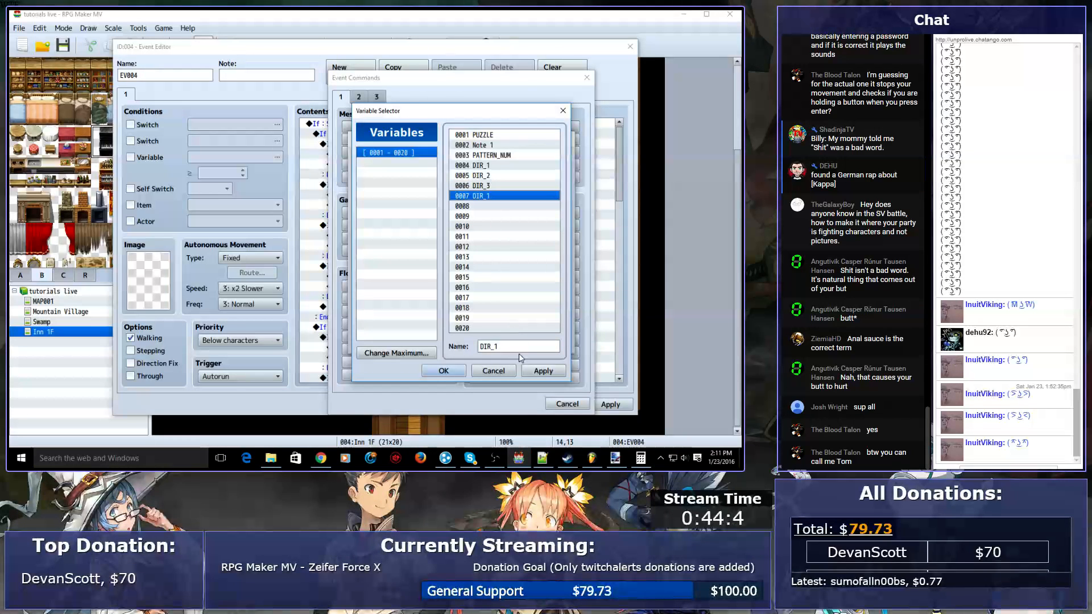
- Try a command setting DIR_1 to 0 in the Down-button branch's PATTERN_NUM = 0 condition, and delete it
double_click(486, 166)
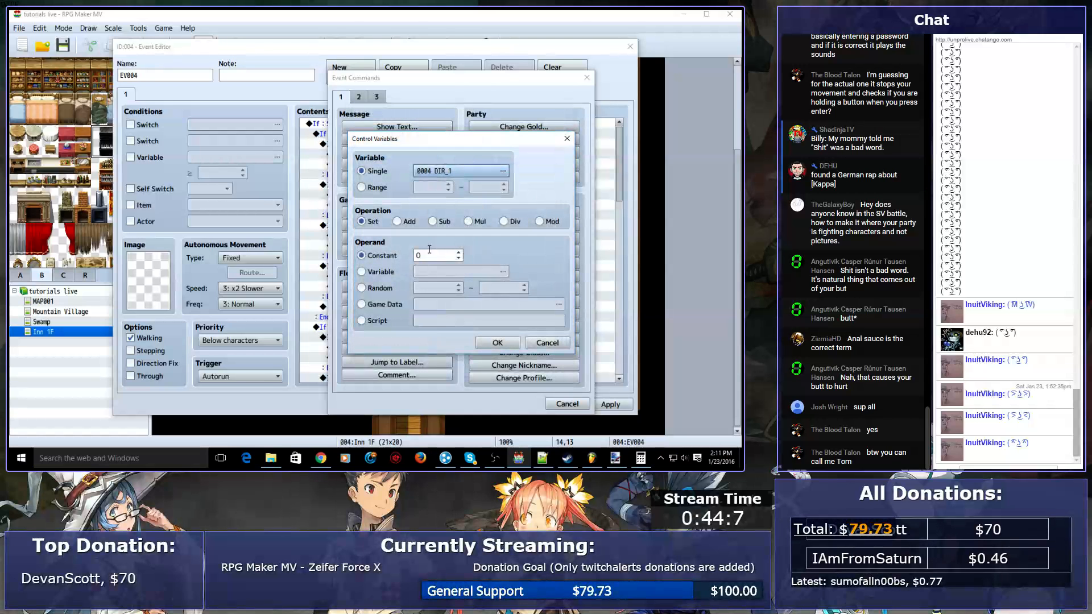
click(497, 343)
click(399, 164)
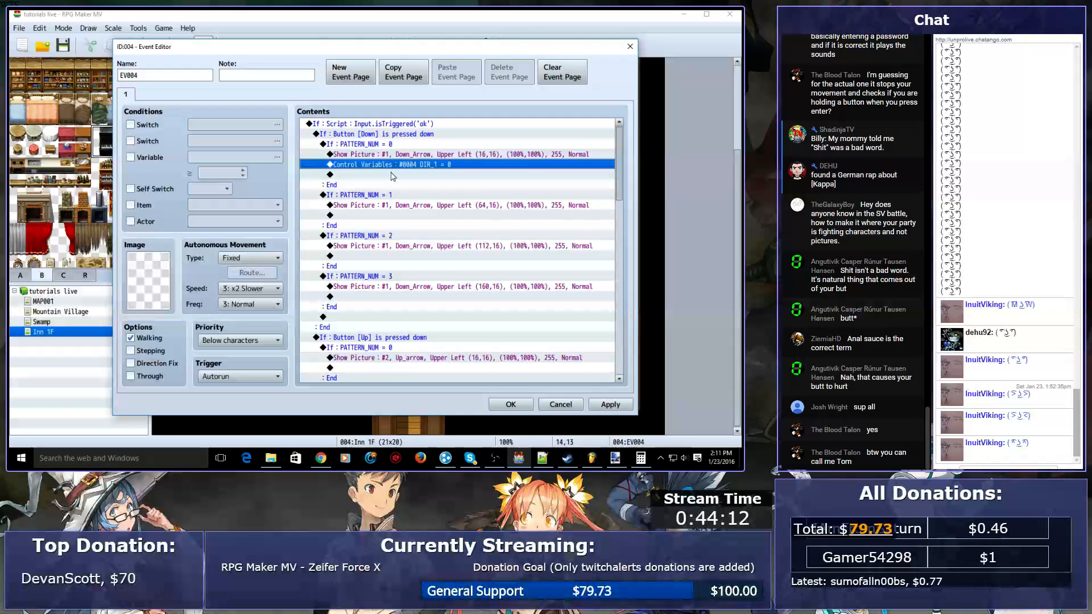
key(Delete)
- Add a Control Variables command setting DIR_1 to 0 below the Down-button branch's PATTERN_NUM conditions, and reopen it for editing
click(373, 306)
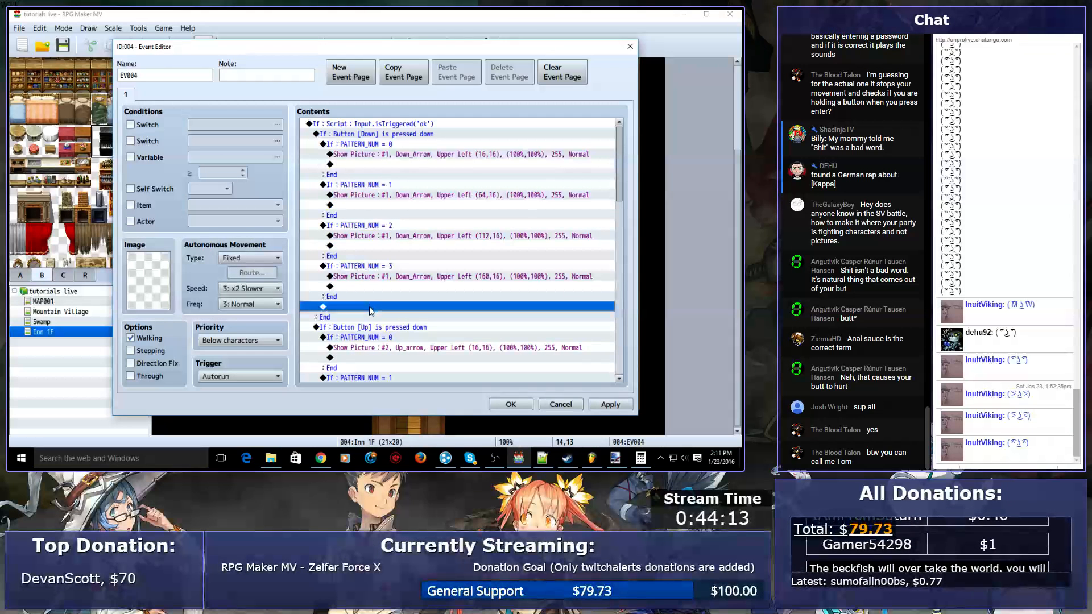
click(362, 135)
click(363, 145)
drag(365, 249, 368, 298)
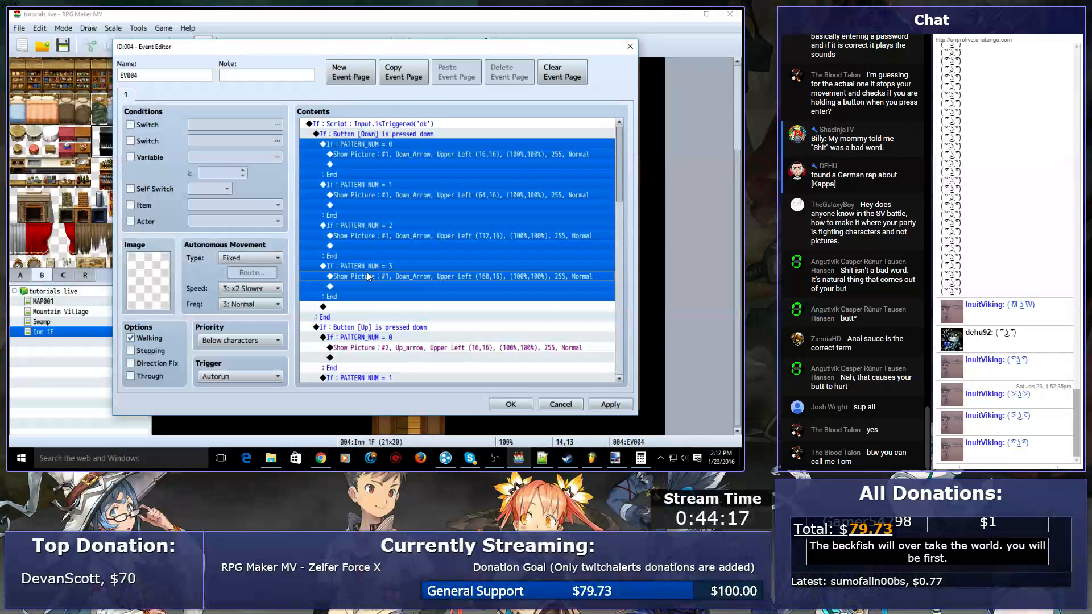
click(354, 307)
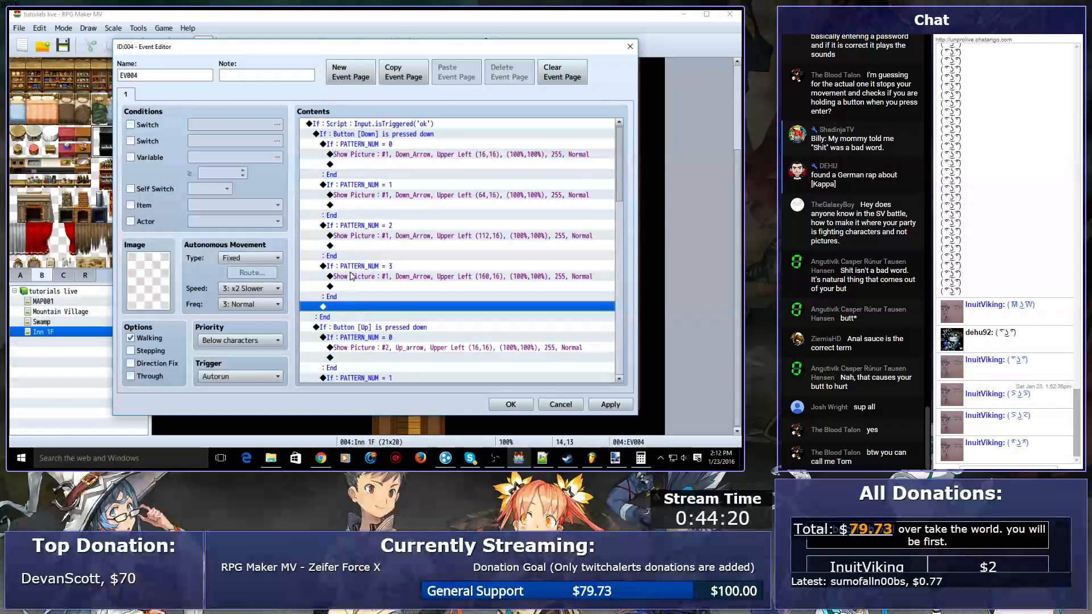
double_click(352, 312)
click(397, 226)
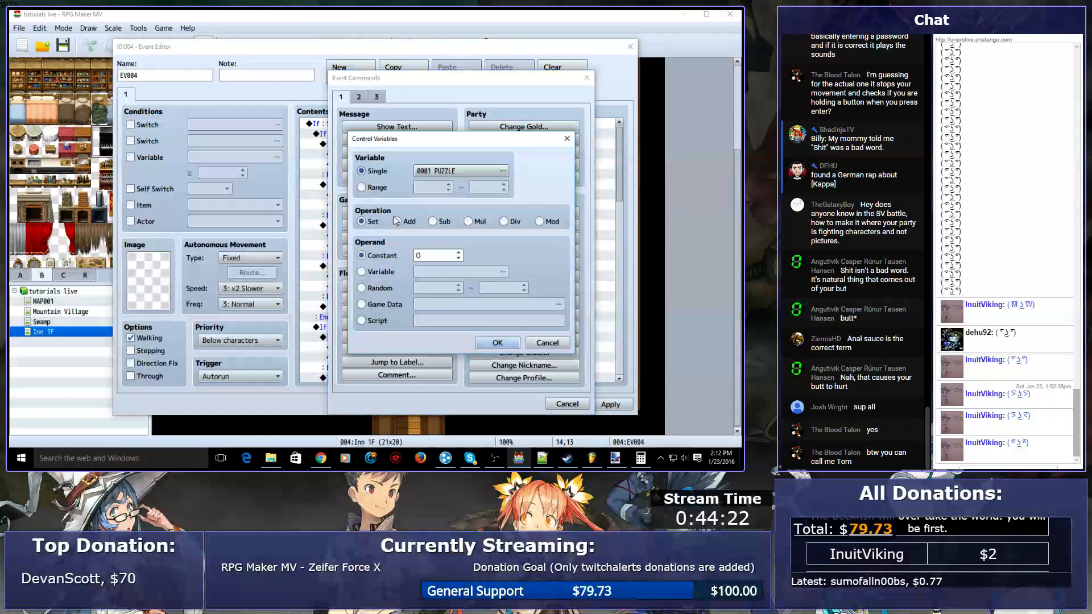
click(456, 174)
click(475, 171)
key(Return)
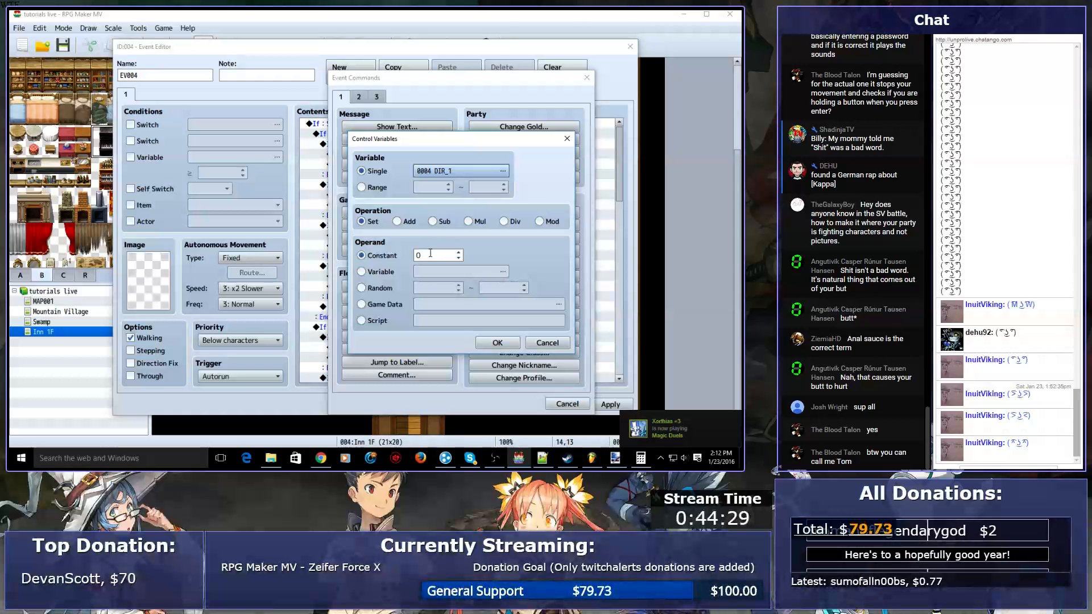
click(497, 342)
key(Up)
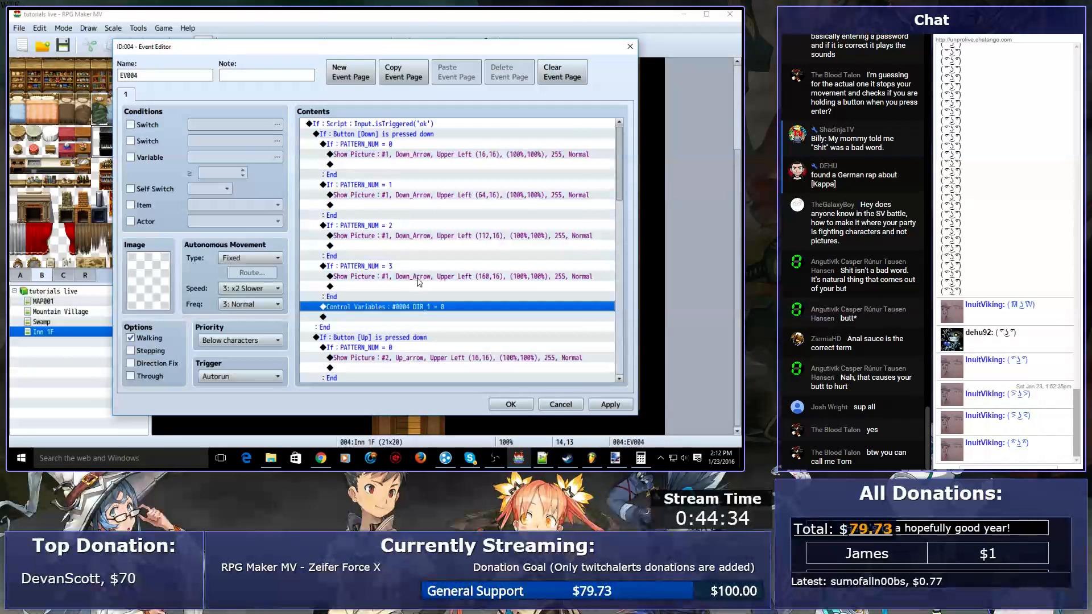
key(Return)
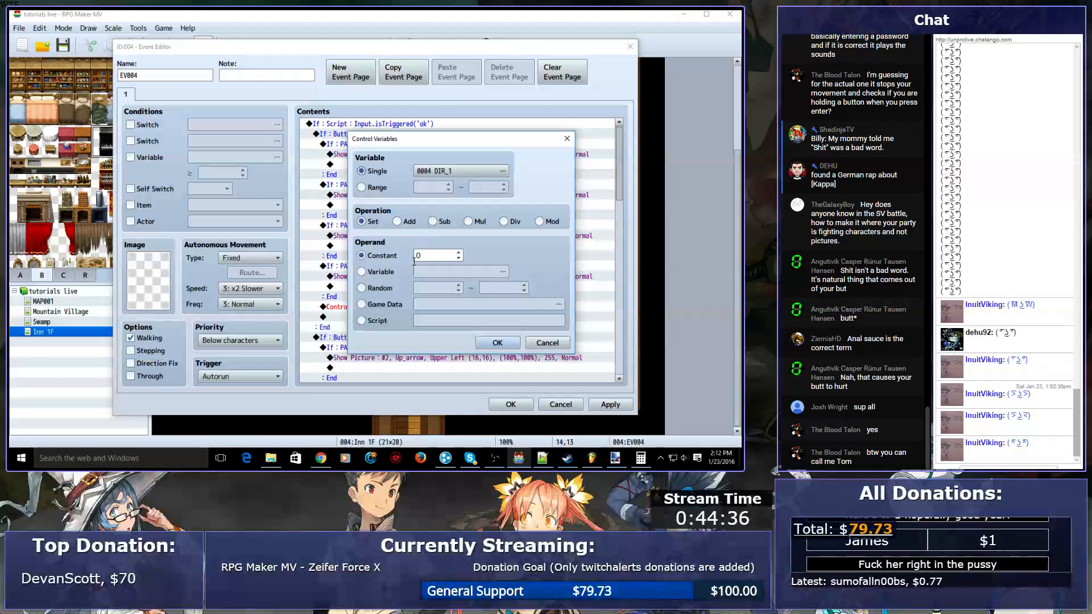
- Try to relocate the DIR_1 = 0 command from the end of the Button [Down] branch into its PATTERN_NUM = 0 condition
key(Escape)
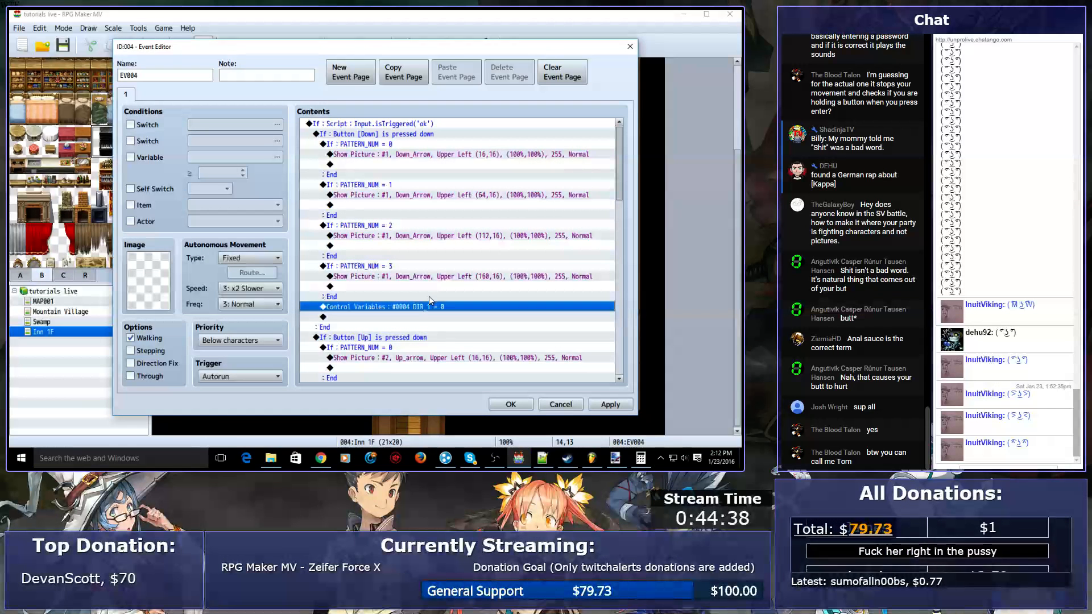
key(Delete)
click(396, 166)
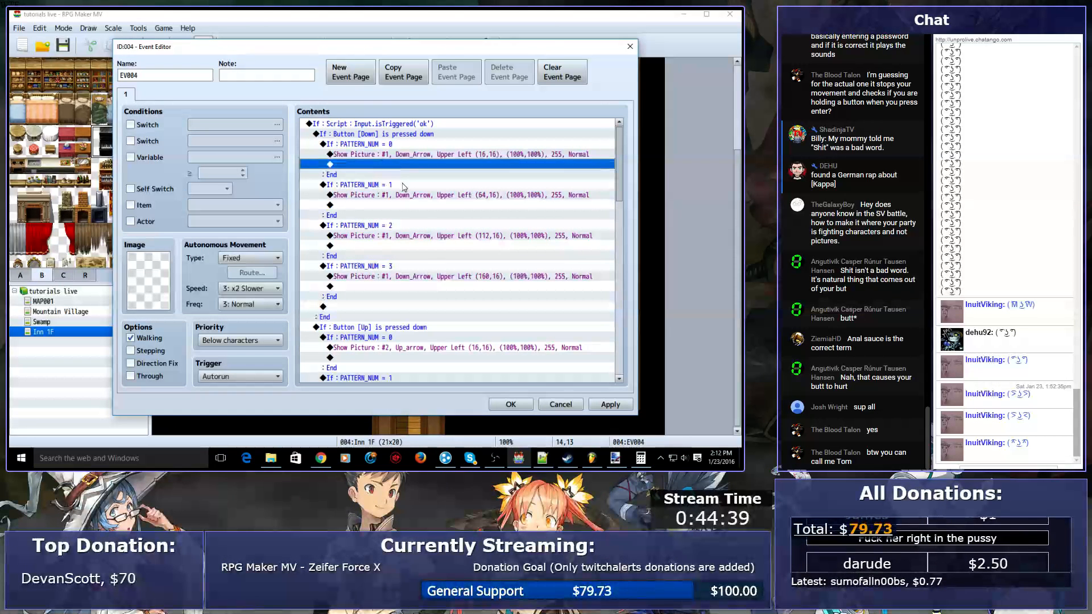
double_click(395, 166)
click(398, 231)
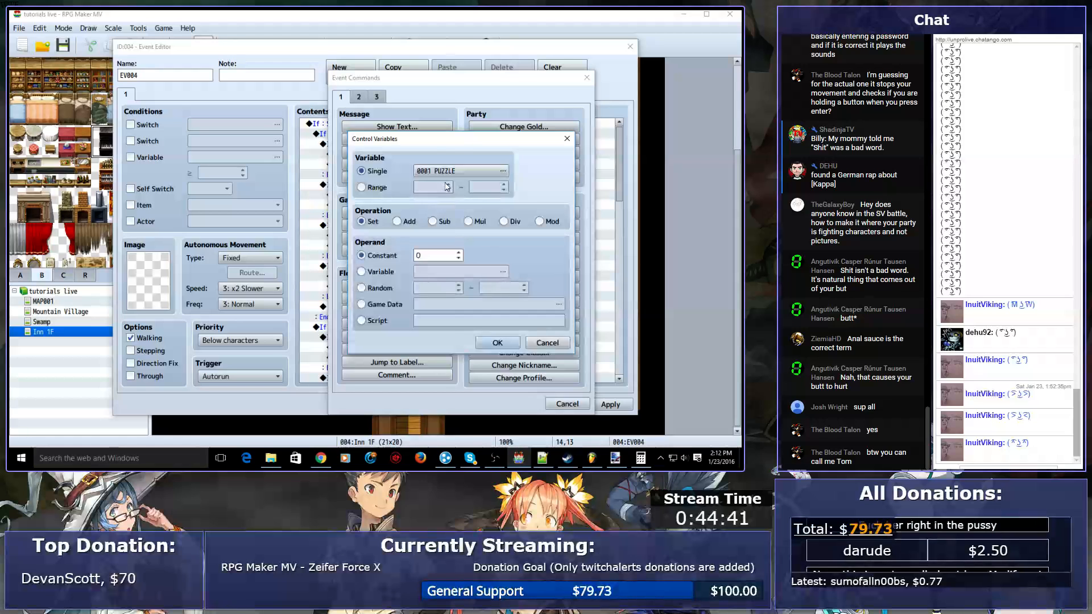
click(464, 190)
click(456, 374)
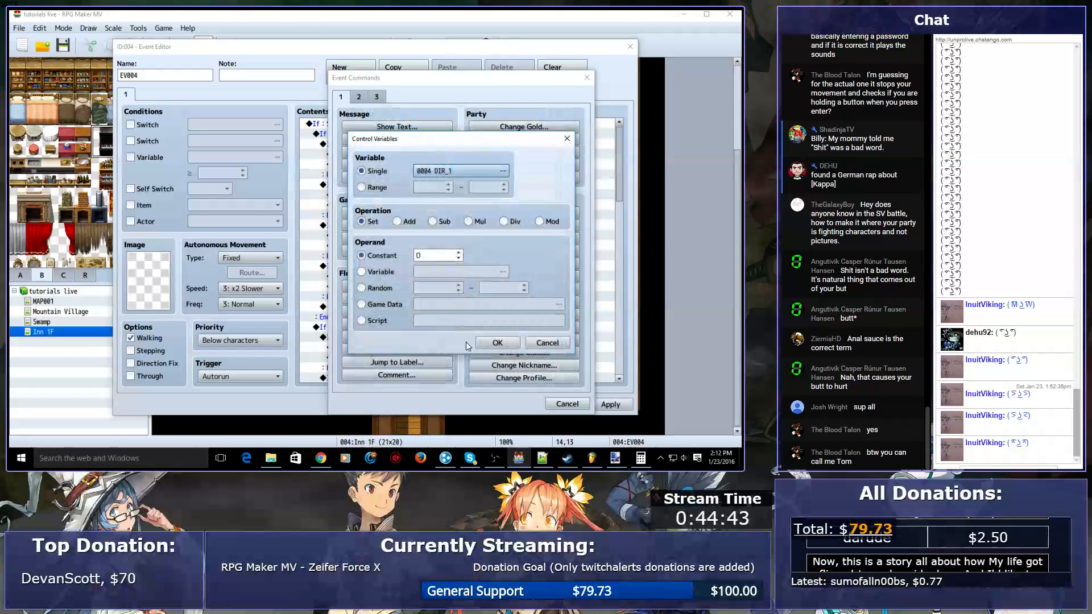
click(498, 343)
- Remove the DIR_1 = 0 command from the PATTERN_NUM = 0 condition and paste it back at the end of the Button [Down] branch
click(426, 155)
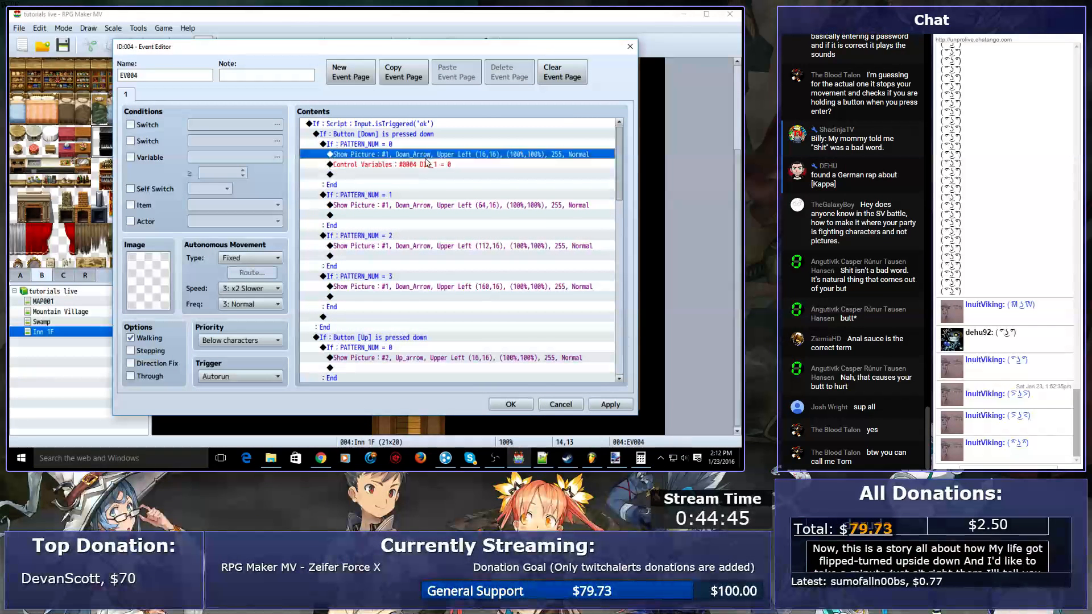
double_click(428, 166)
key(Escape)
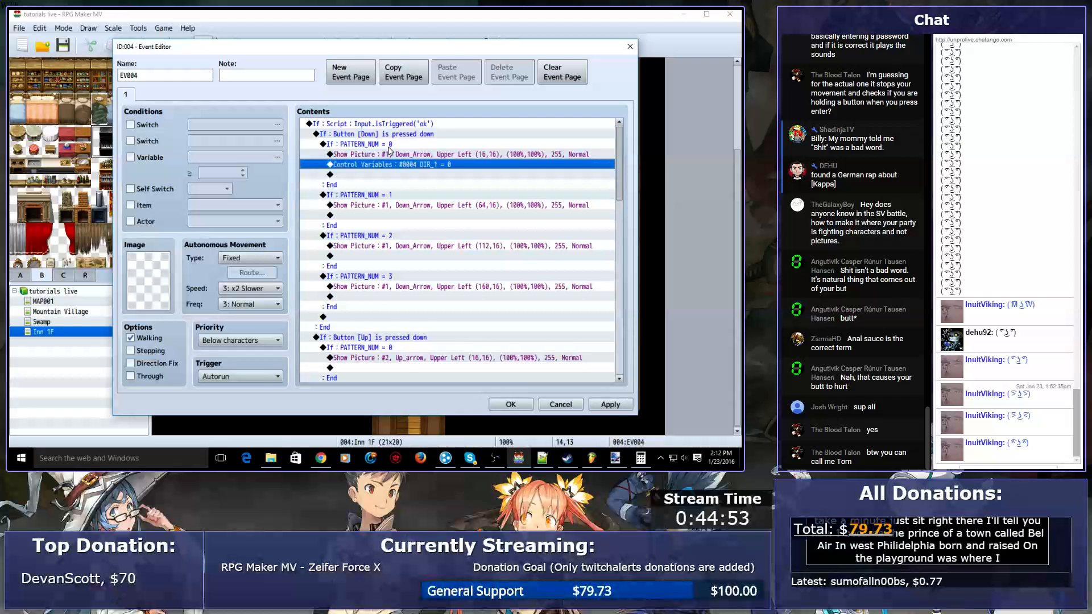
key(Delete)
click(342, 307)
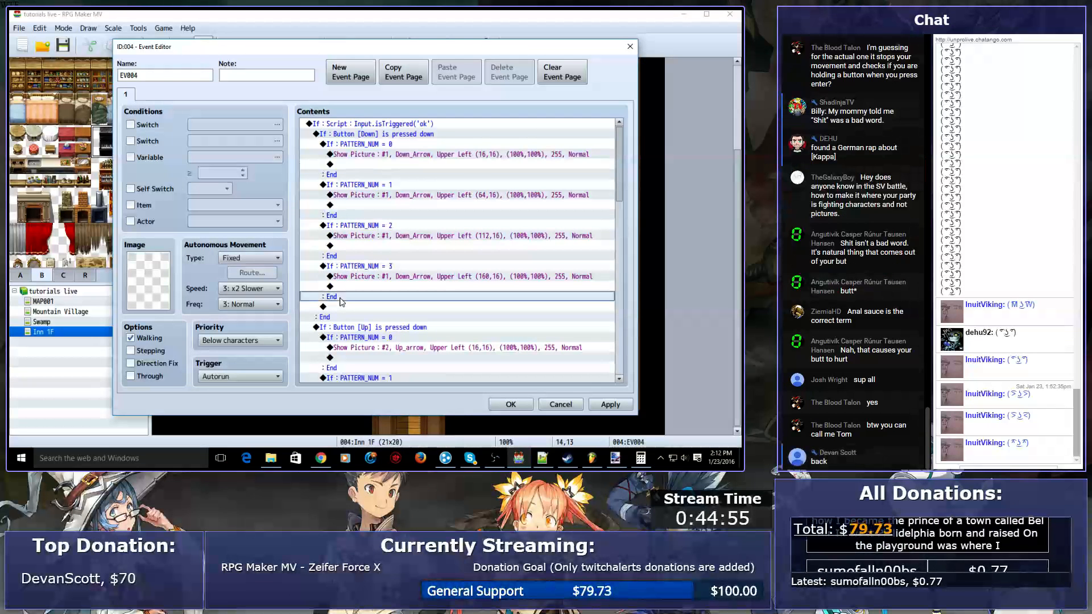
key(ctrl+v)
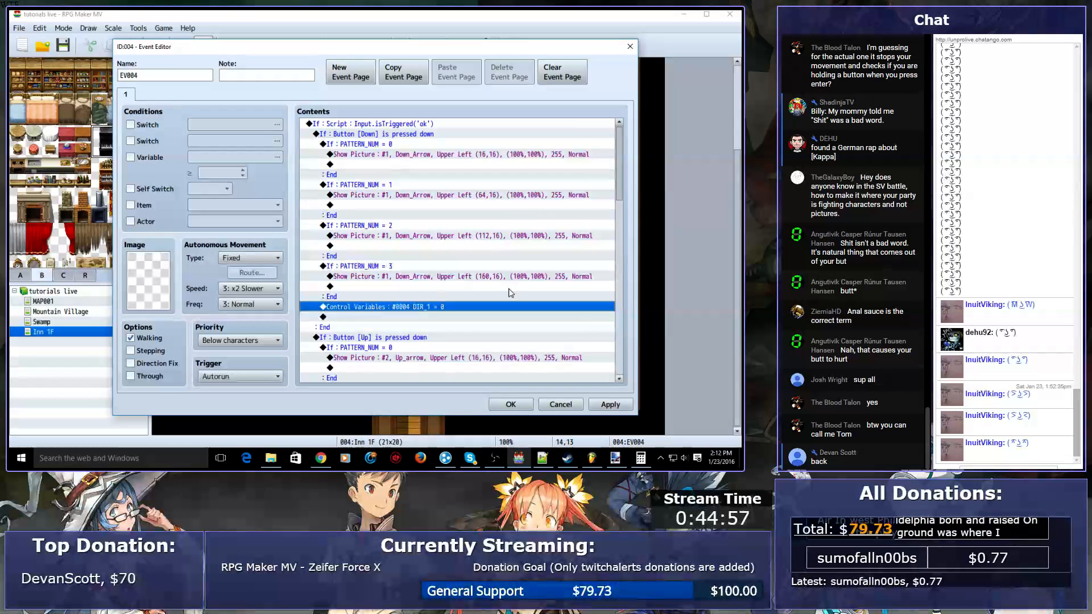
- Change the Button [Down] branch's DIR_1 command so its operand is the variable 0003 PATTERN_NUM
double_click(437, 304)
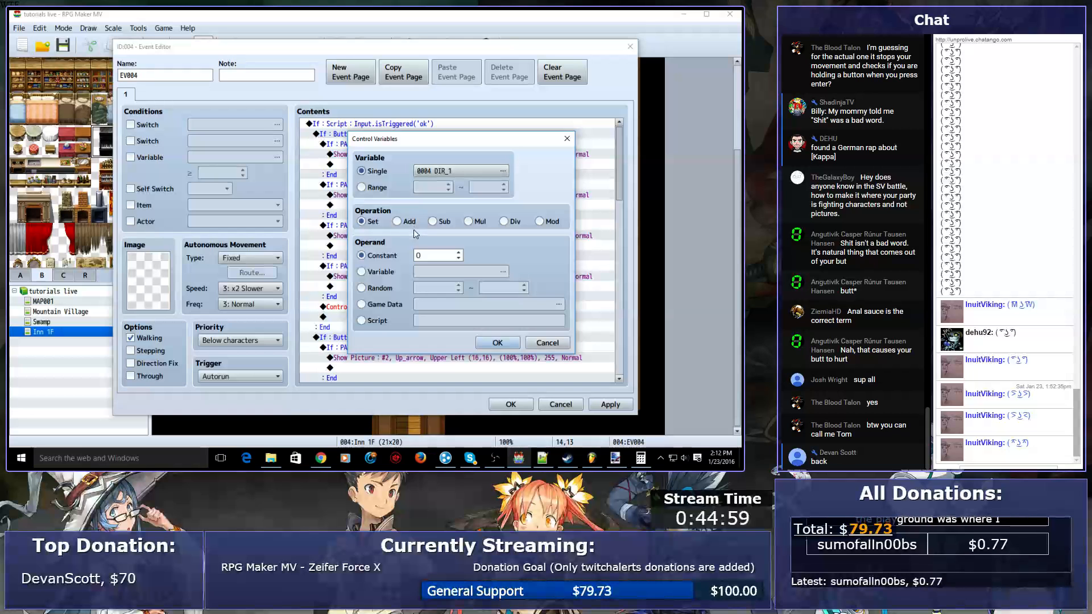
click(398, 272)
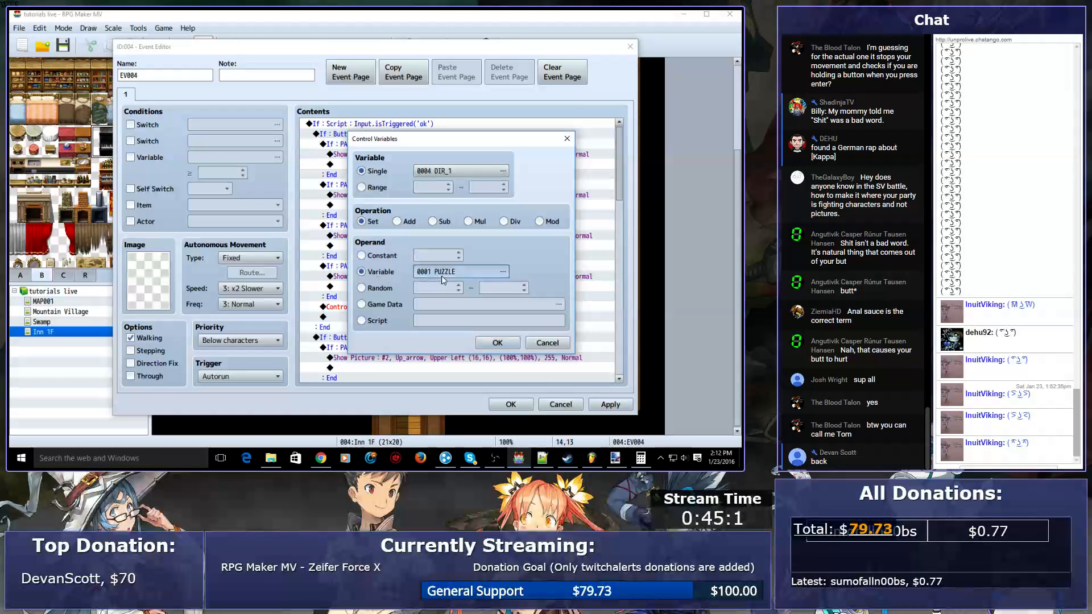
click(503, 271)
click(495, 154)
double_click(495, 155)
click(495, 343)
- Paste a copy of the DIR_1 = PATTERN_NUM command at the end of the Button [Up] branch, after its PATTERN_NUM = 3 condition
scroll(424, 327, down, 6)
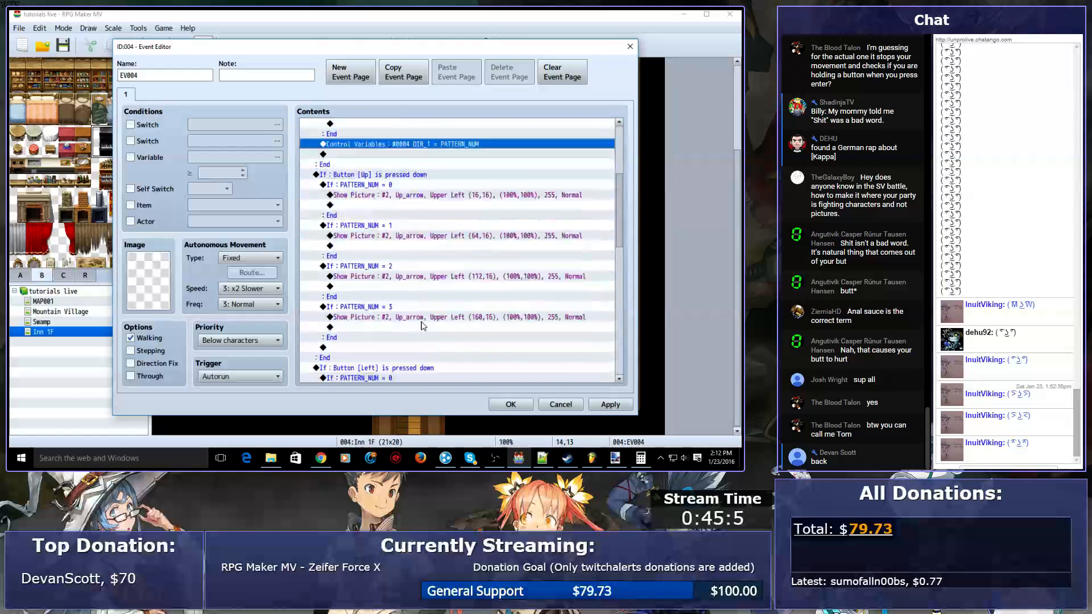
click(365, 328)
click(359, 318)
click(358, 294)
click(358, 288)
click(362, 328)
key(ctrl+v)
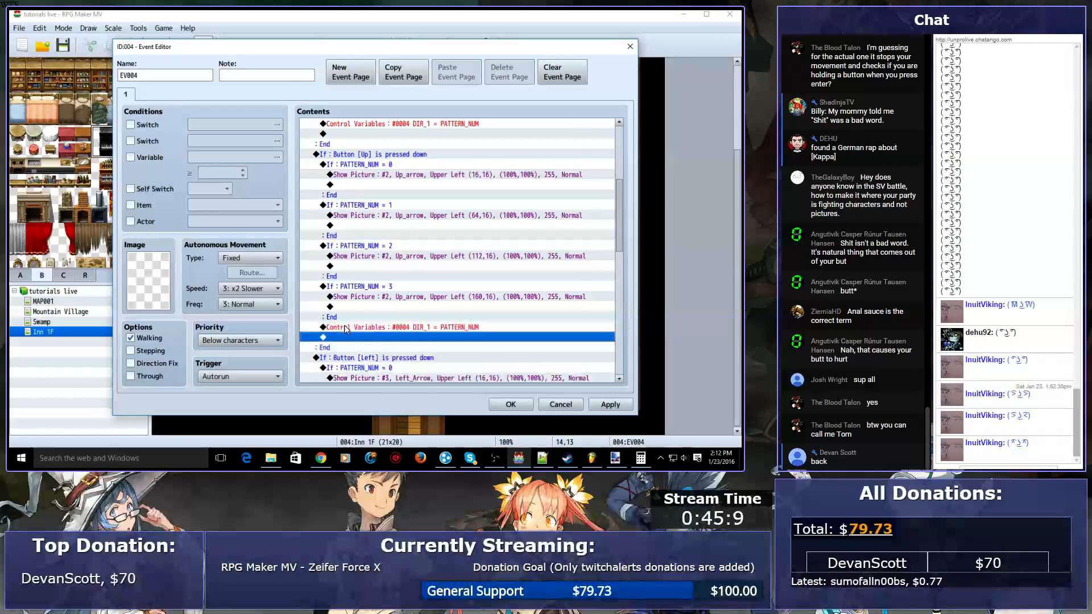
- Change the target variable of the Button [Up] branch's Control Variables command to 0005 DIR_2
double_click(353, 328)
click(503, 171)
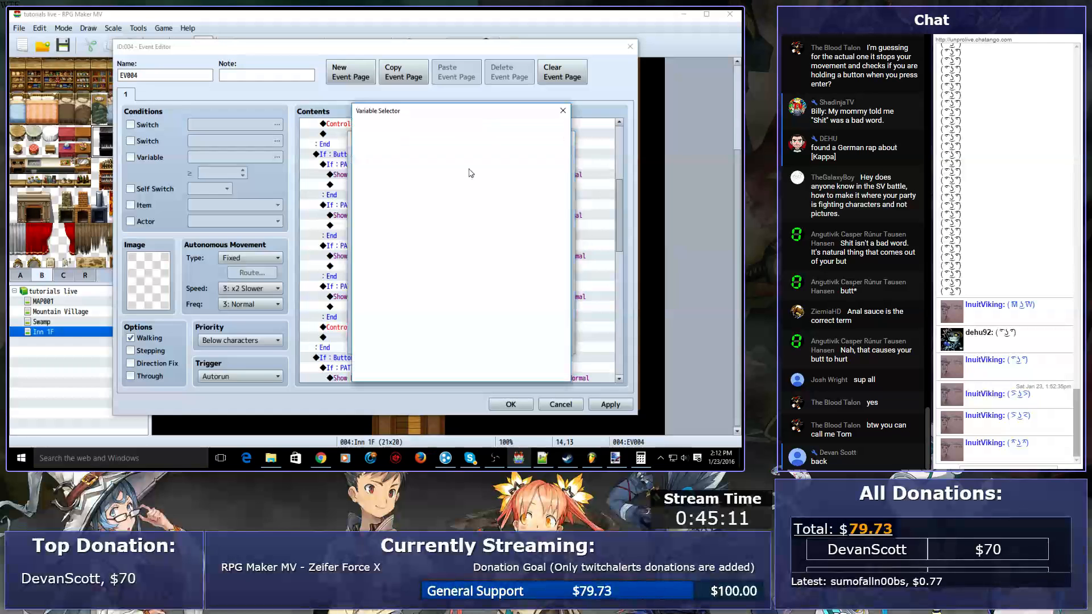
click(489, 176)
double_click(489, 176)
click(499, 345)
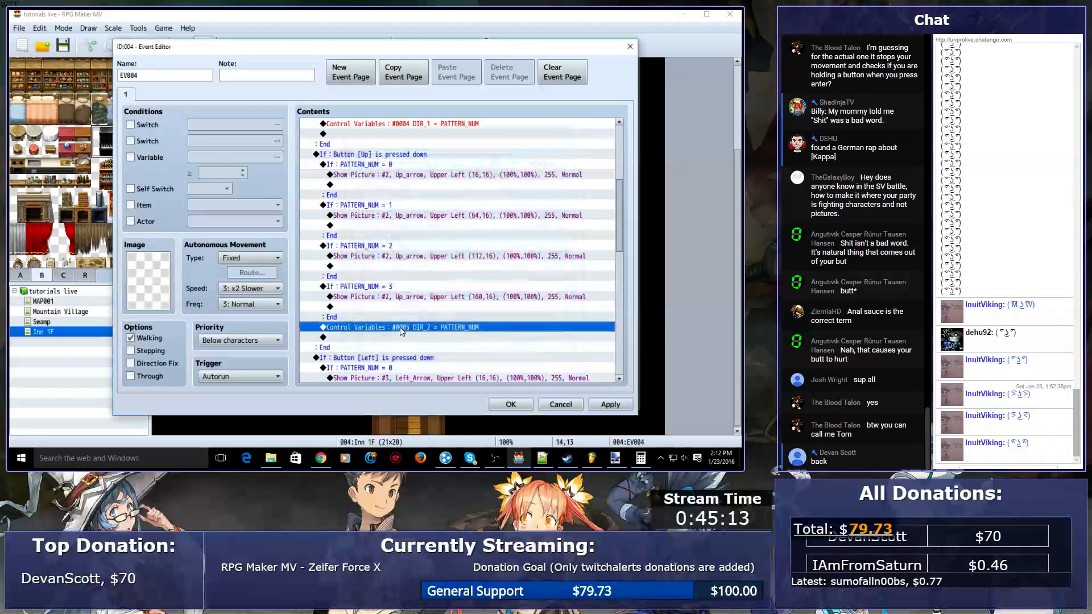
- Paste a copy of the DIR_2 = PATTERN_NUM command at the end of the Button [Left] branch
scroll(407, 346, down, 6)
scroll(408, 345, down, 1)
click(393, 339)
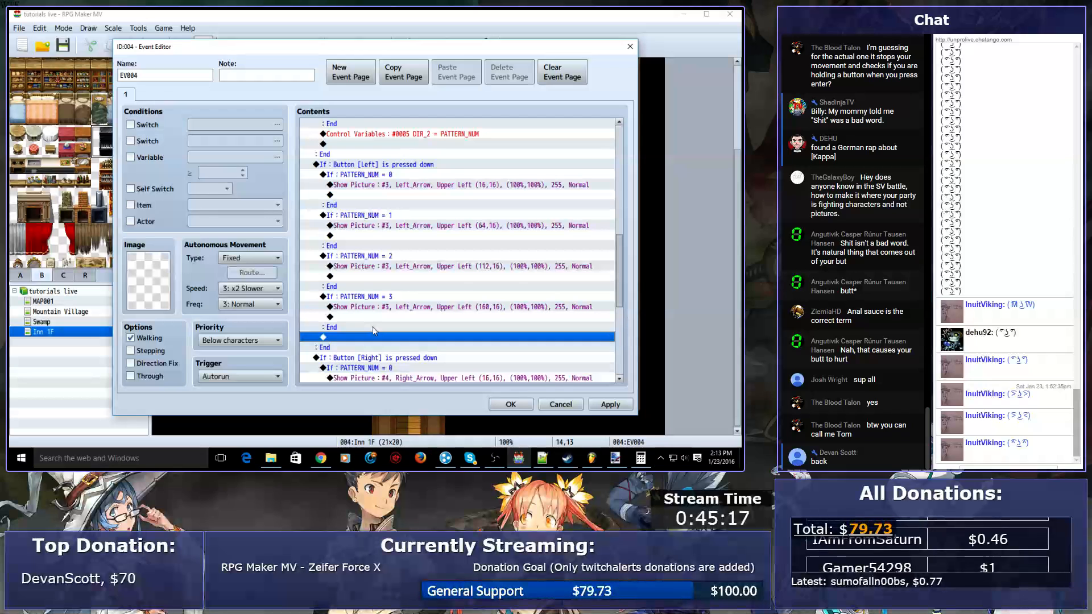
click(353, 307)
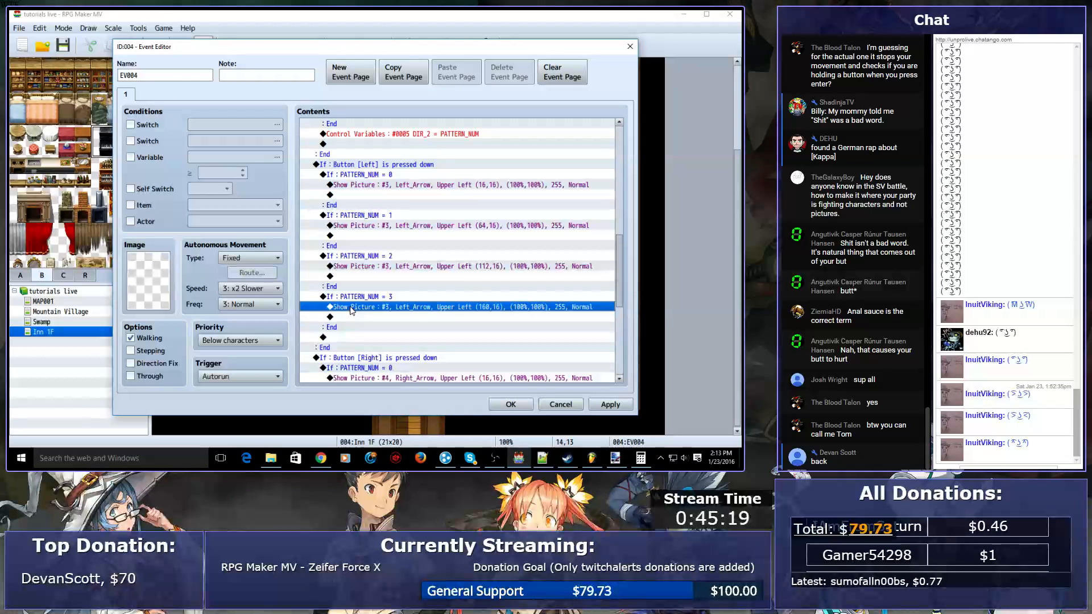
click(345, 297)
click(343, 339)
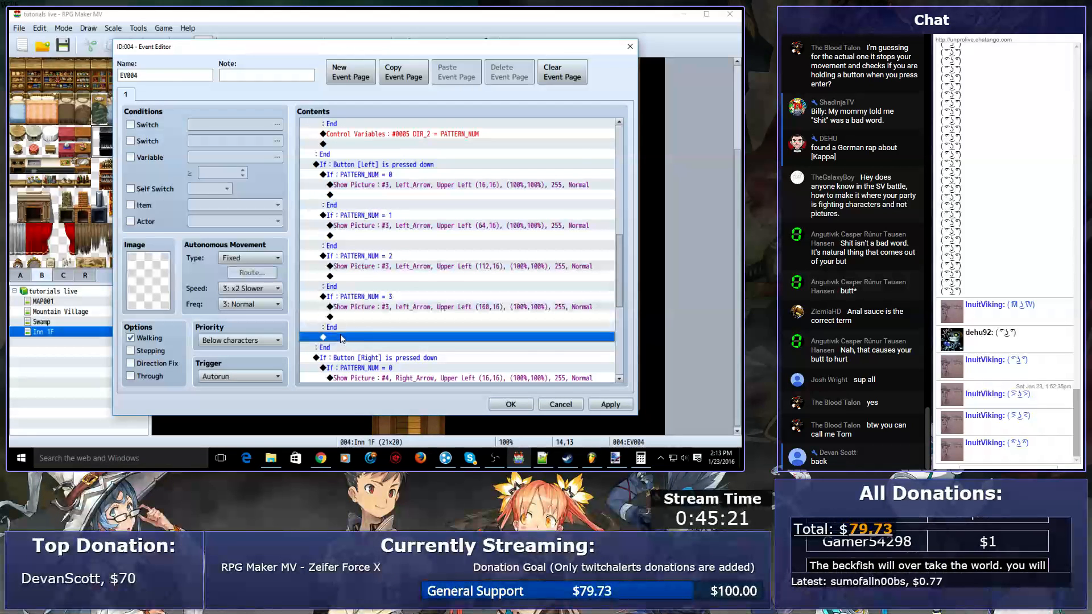
key(ctrl+v)
- Change the target variable of the Button [Left] branch's Control Variables command to 0006 DIR_3
double_click(360, 339)
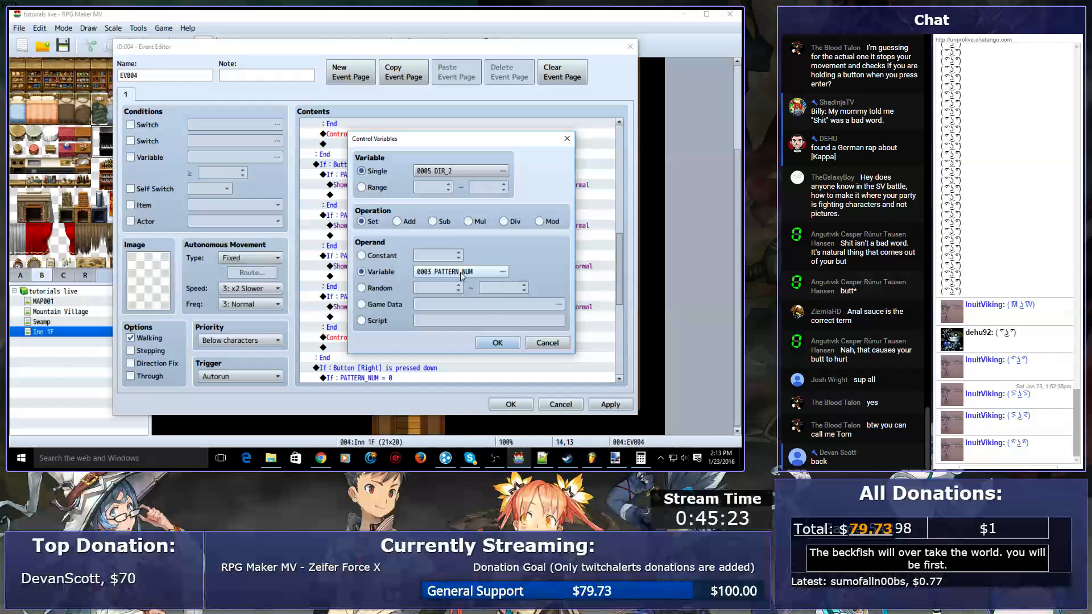
click(503, 170)
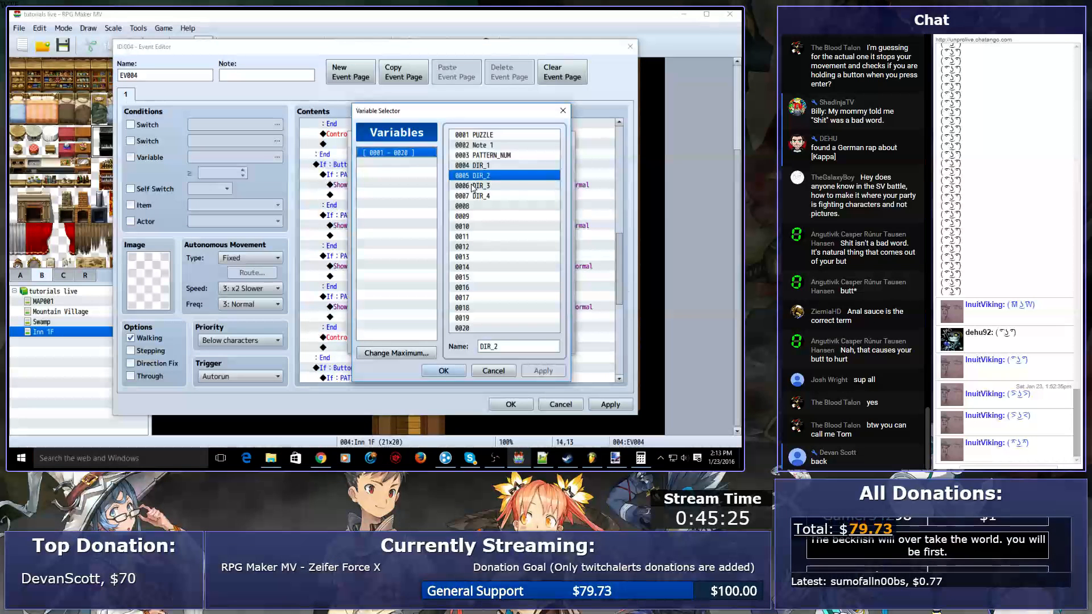
double_click(471, 190)
click(497, 342)
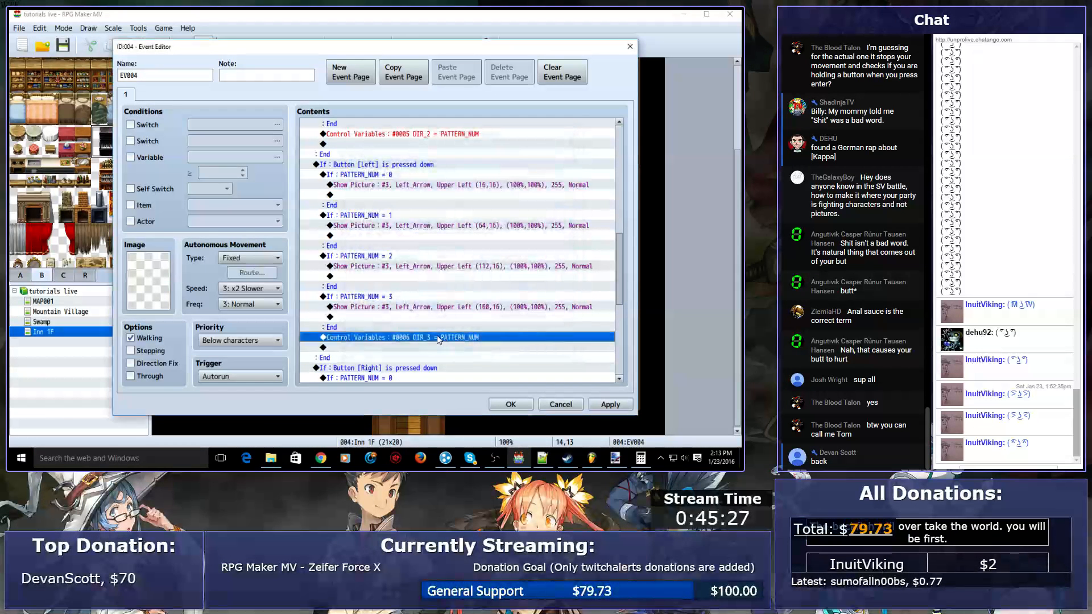
- Paste the Control Variables command at the end of the Button [Right] branch and set its target variable to 0007 DIR_4
scroll(438, 336, down, 5)
click(401, 307)
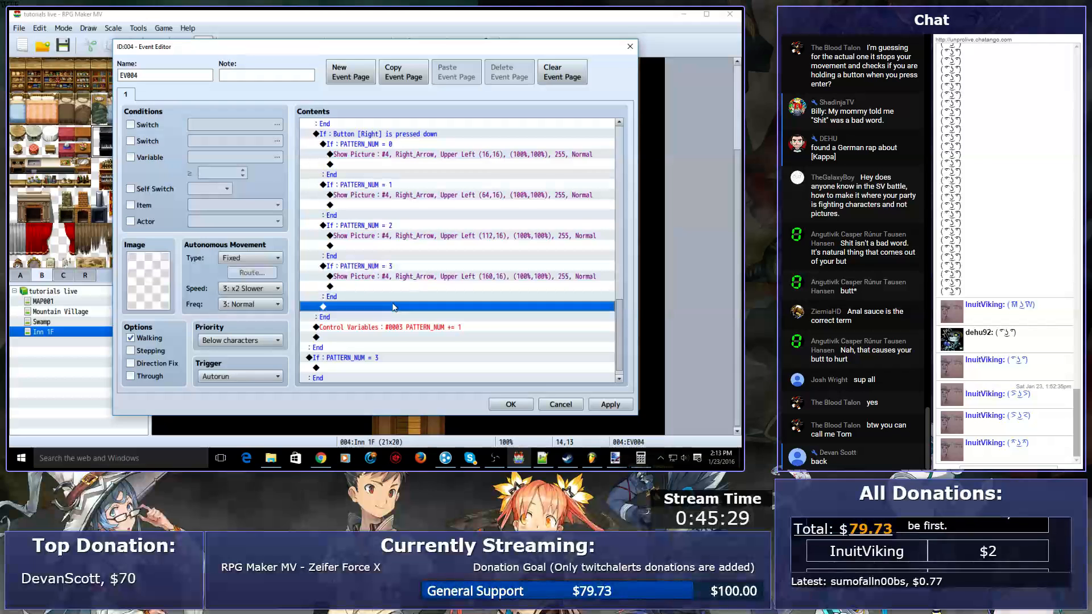
key(ctrl+v)
double_click(392, 308)
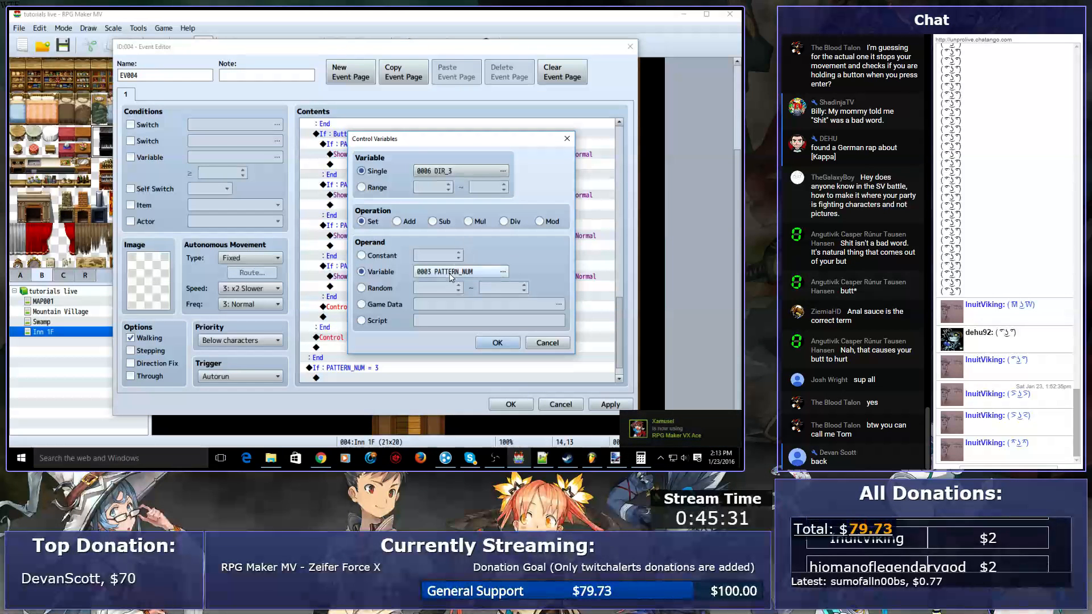
click(447, 172)
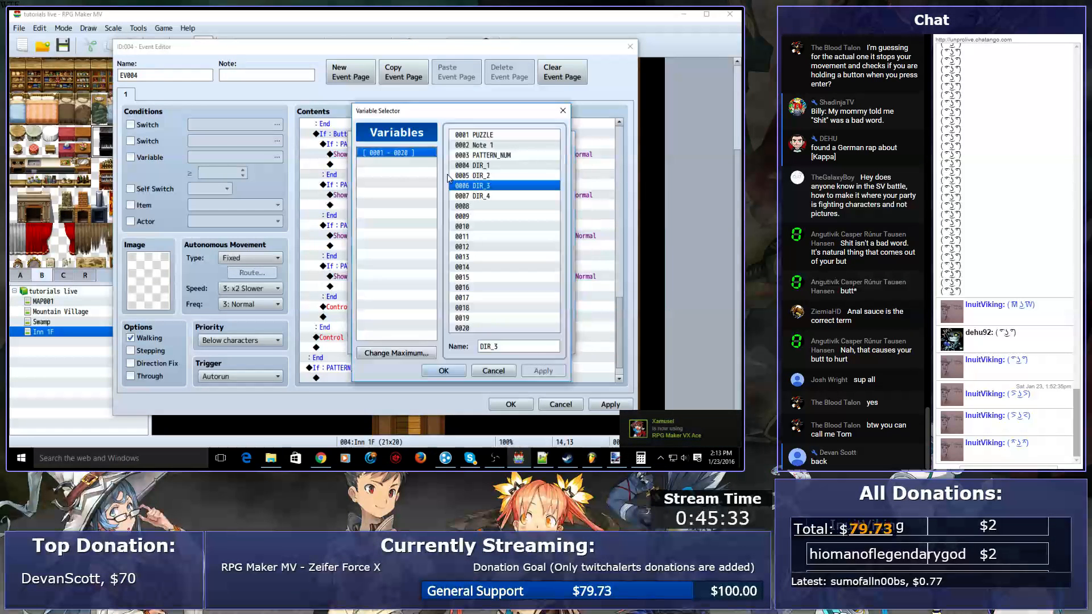
double_click(484, 200)
click(496, 342)
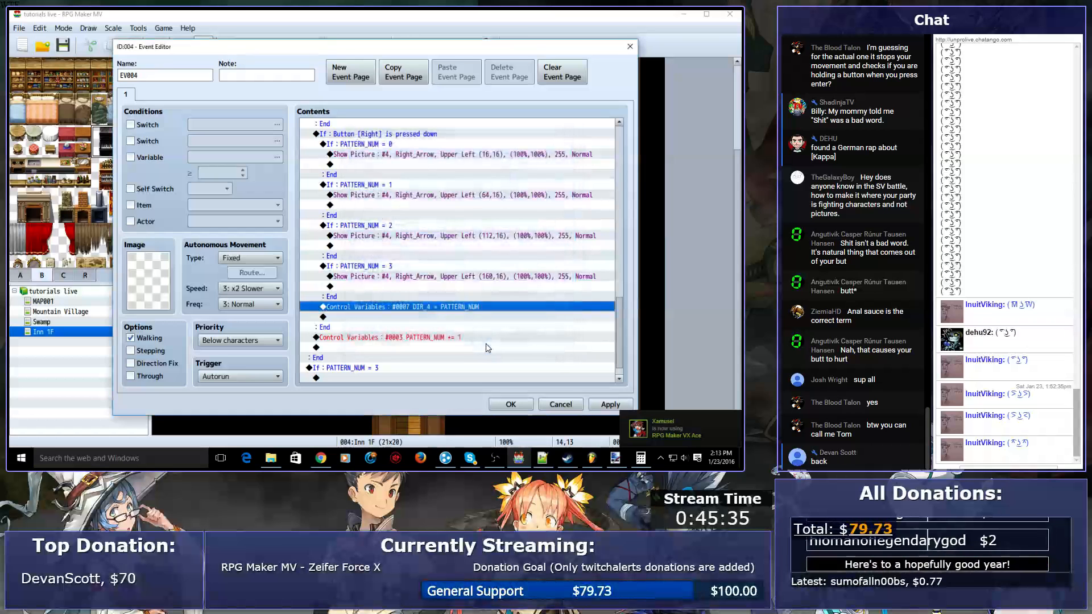
- Review the event's command list and accept the changes to EV004
click(422, 226)
scroll(425, 236, up, 20)
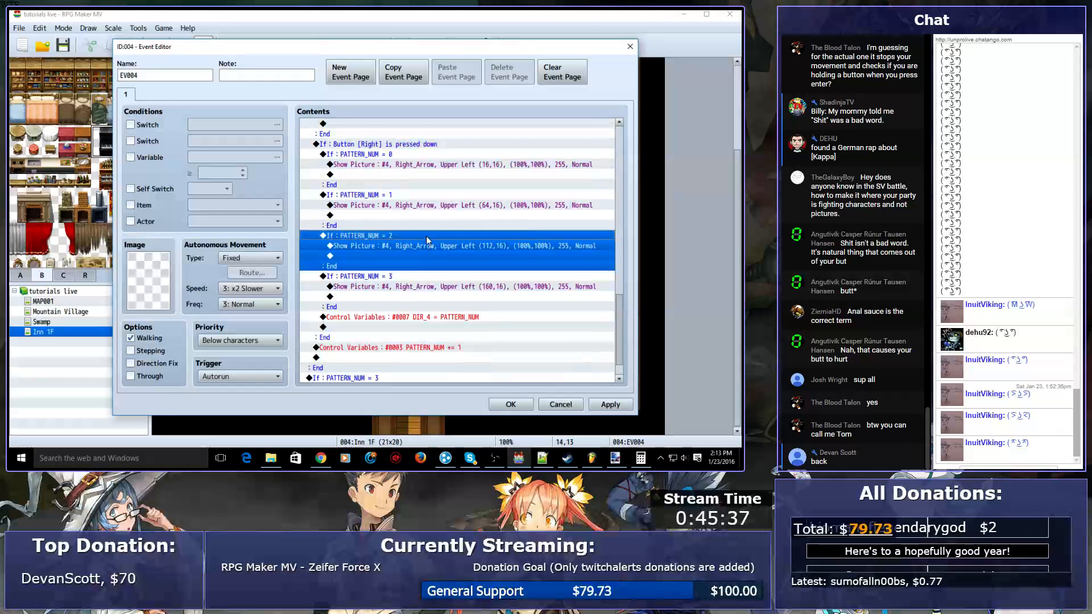
scroll(428, 240, down, 20)
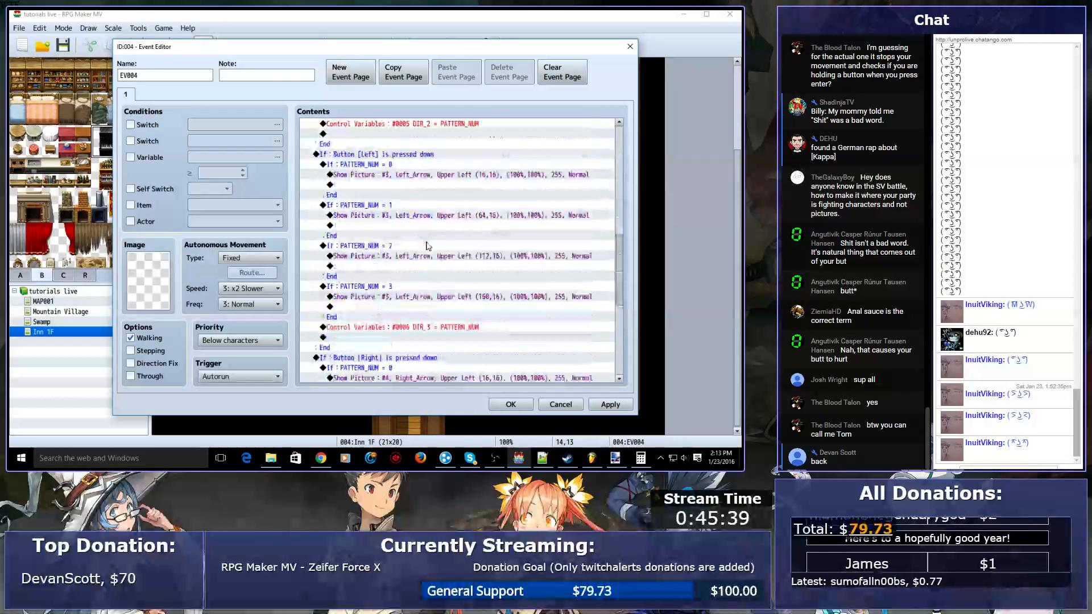
click(510, 404)
- Playtest the project, enter a four-arrow sequence in the inn, and close the game window
click(513, 43)
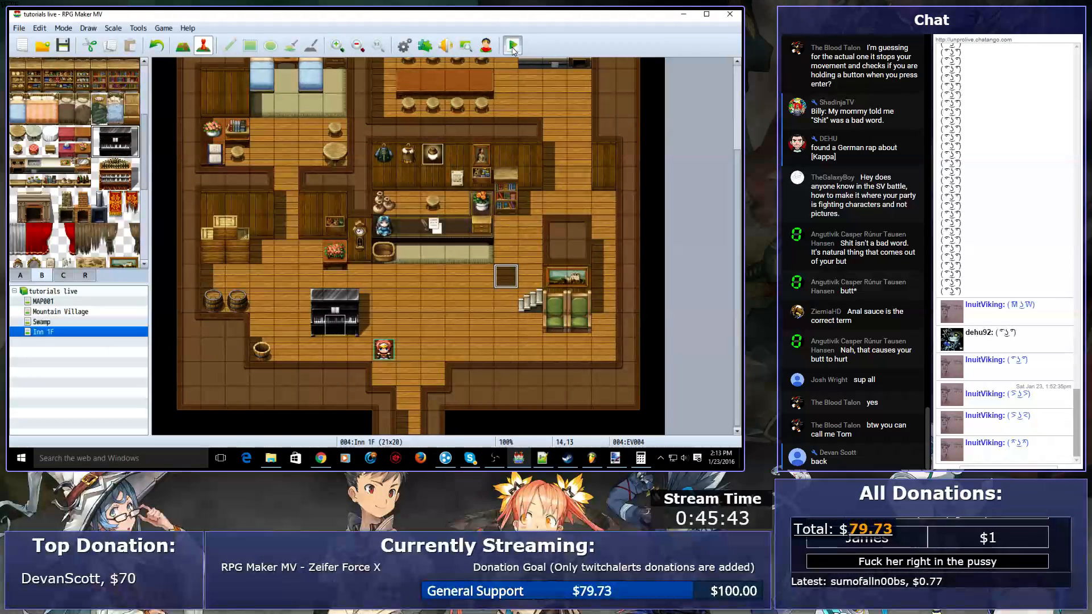
click(595, 152)
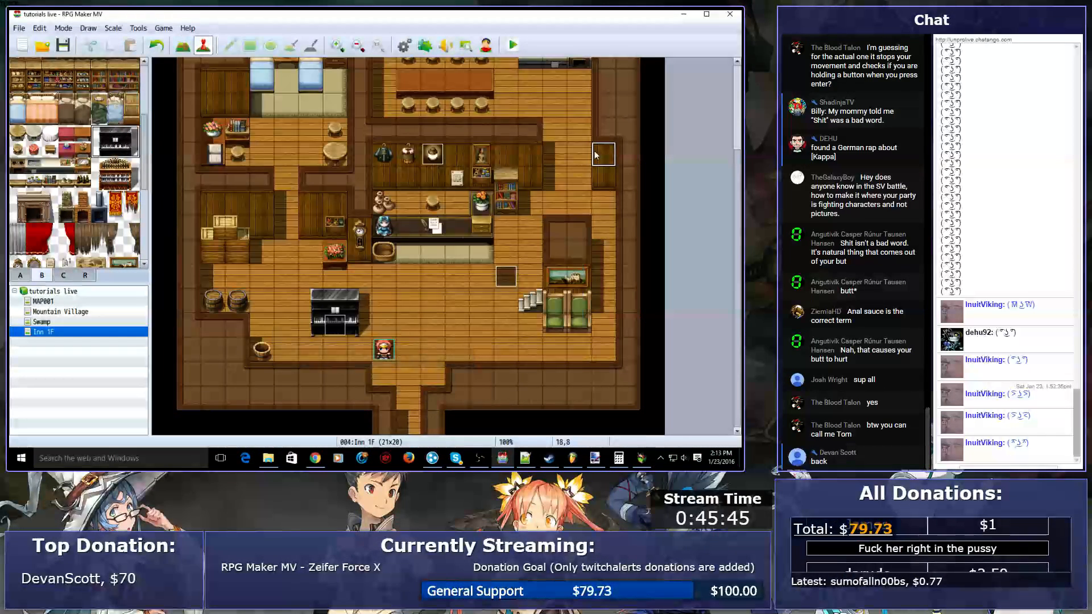
key(alt+Tab)
key(Return)
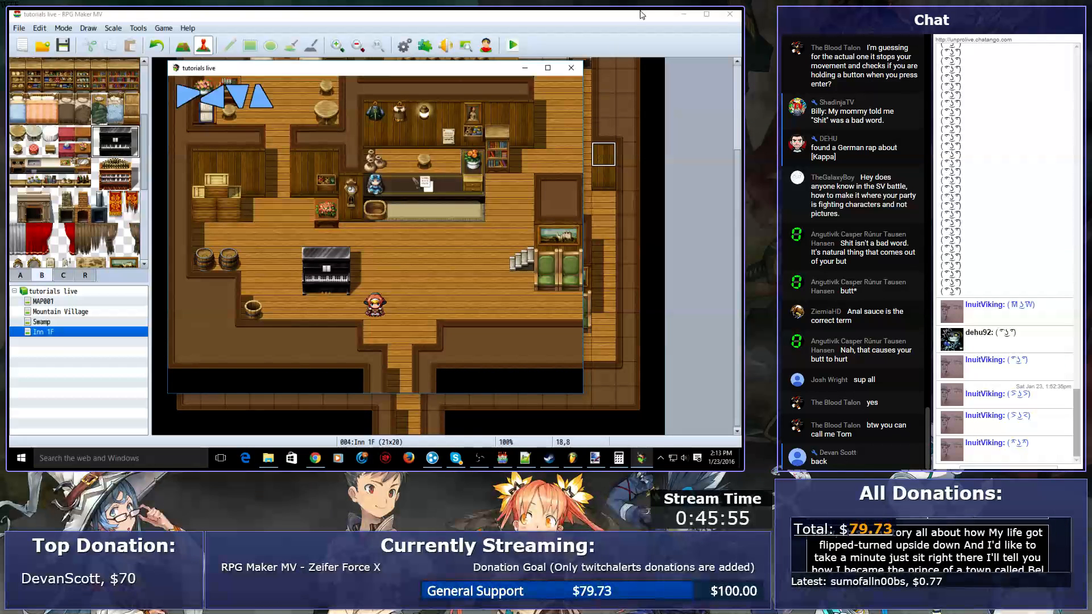
click(571, 69)
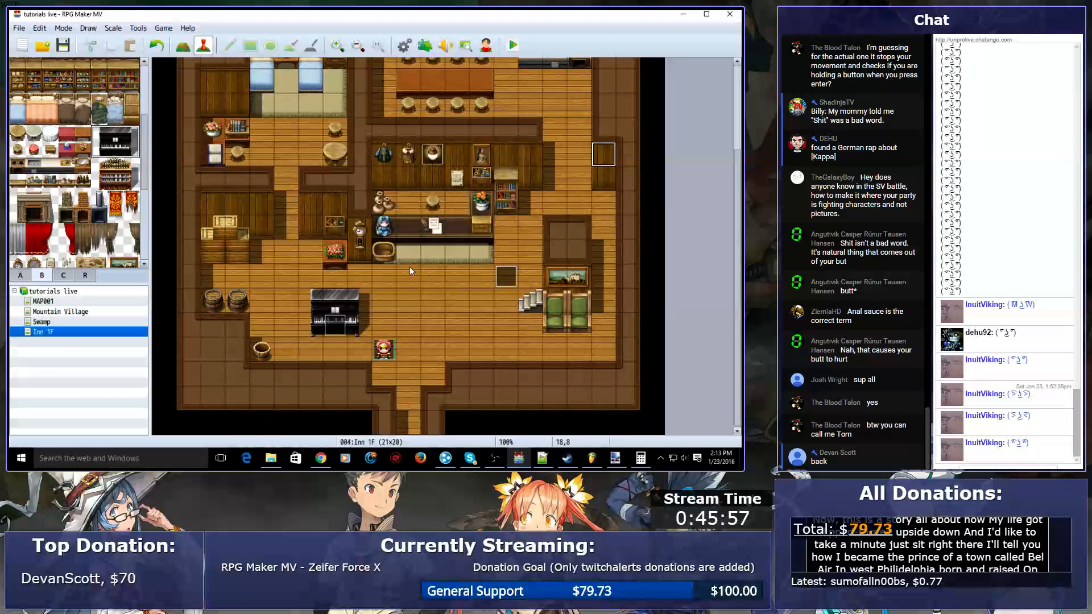
- Reopen event EV004 on the Inn 1F map at the end of its command list
double_click(502, 276)
click(458, 276)
scroll(459, 276, down, 20)
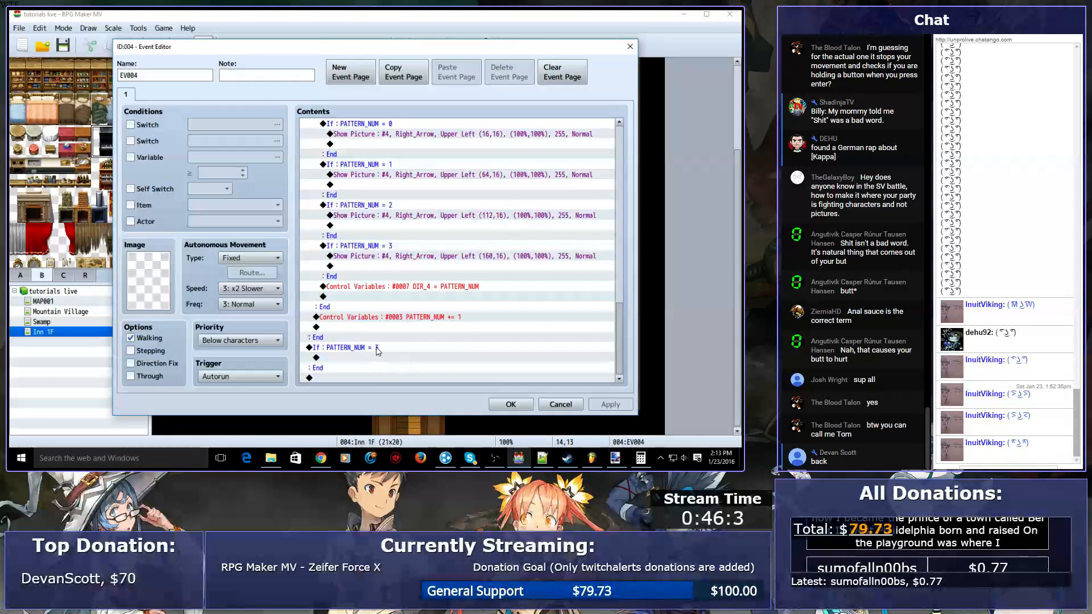
- Check the variable condition of the final PATTERN_NUM = 3 branch without changing it
double_click(391, 367)
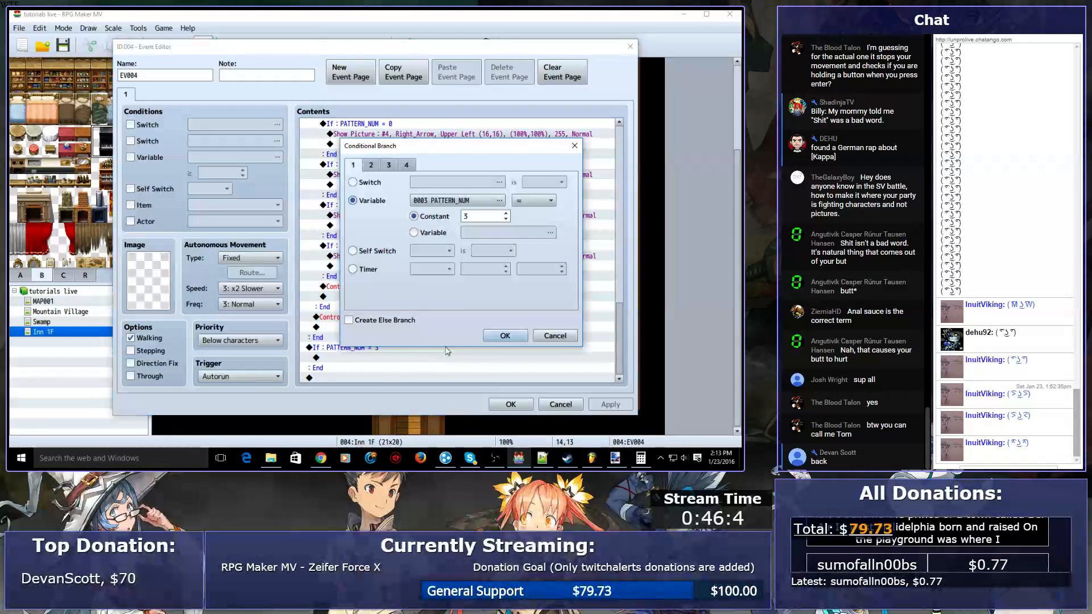
click(464, 200)
key(Escape)
key(Escape)
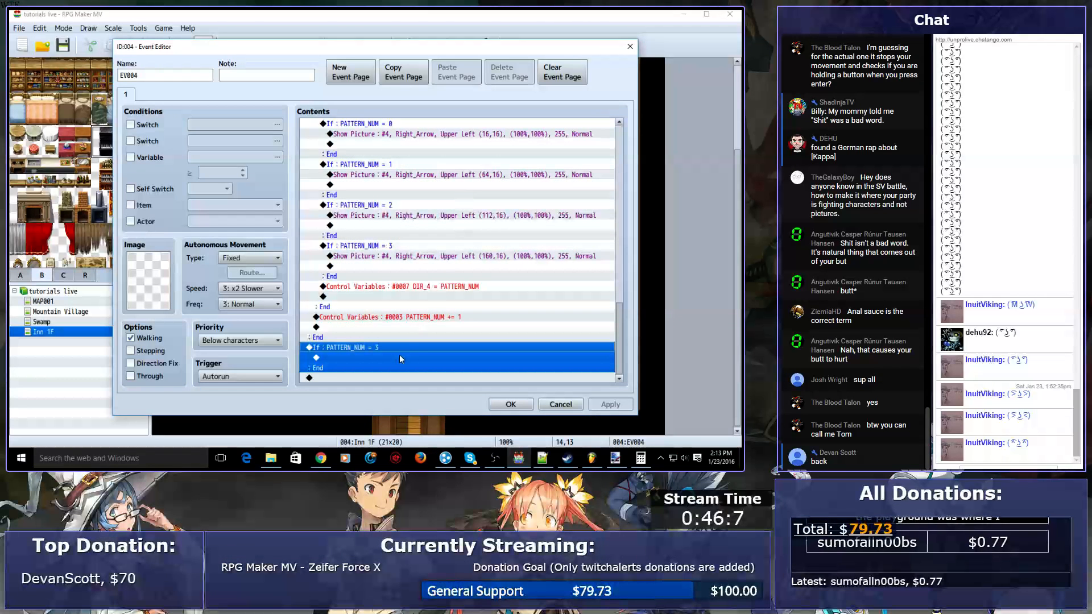
- Change the condition of the final PATTERN_NUM = 3 branch to variable DIR_1 equal to 0
click(405, 287)
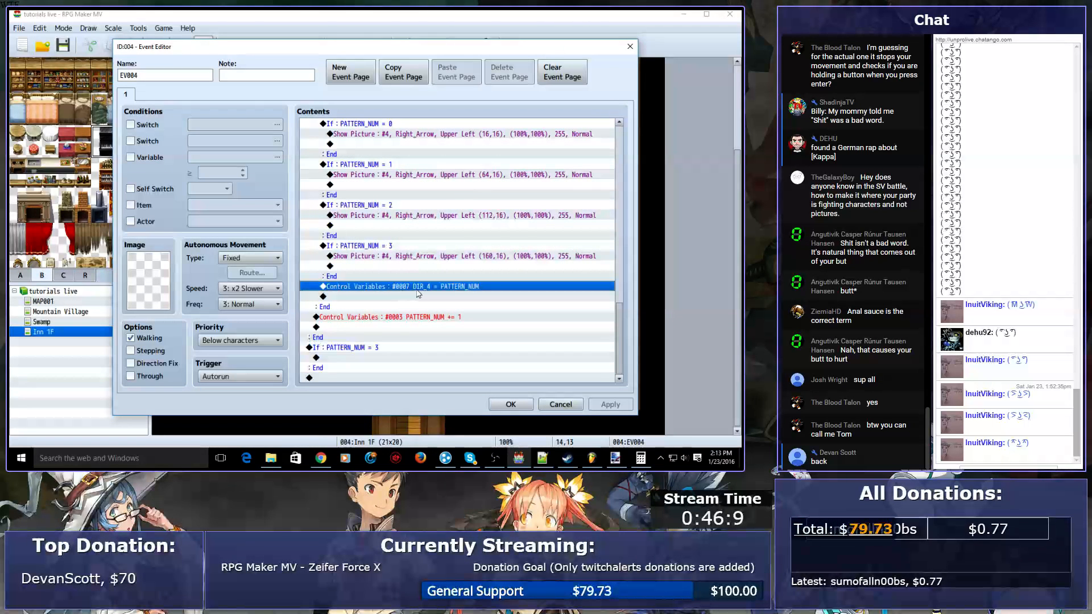
click(367, 357)
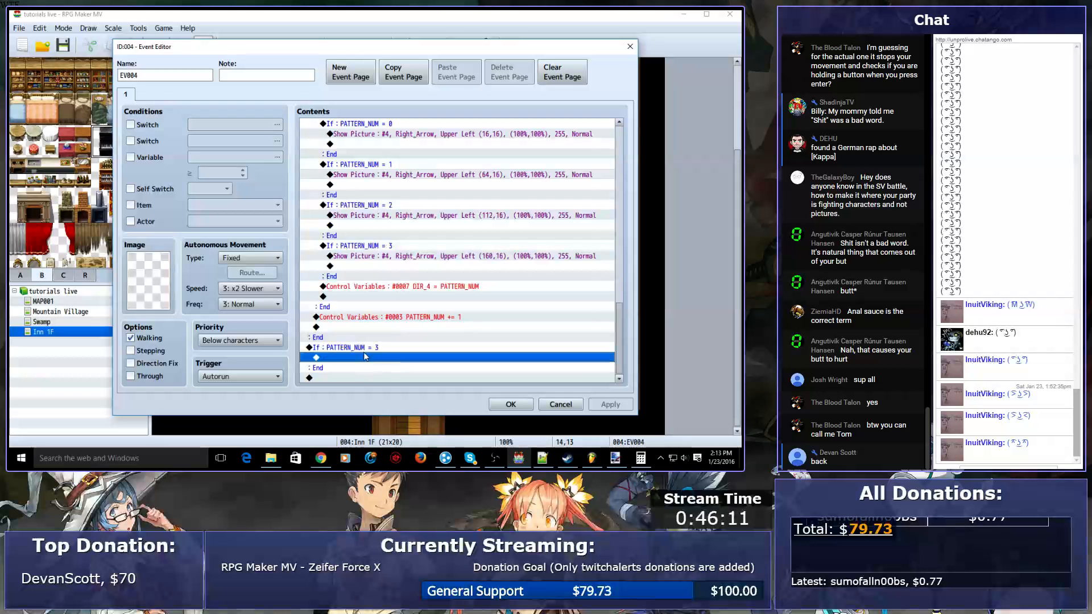
double_click(369, 348)
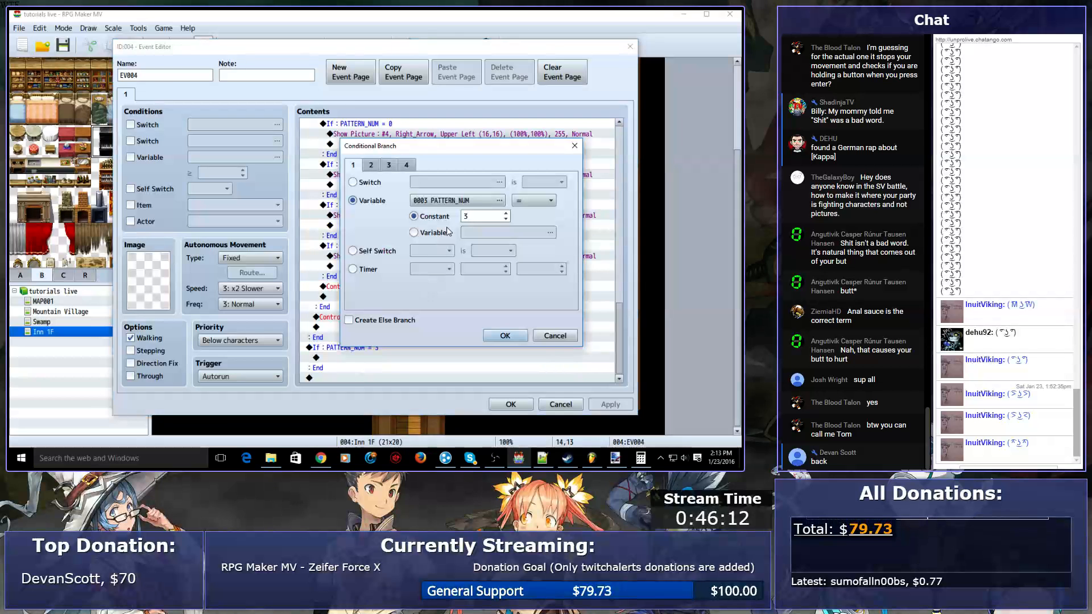
click(499, 201)
click(494, 196)
double_click(481, 165)
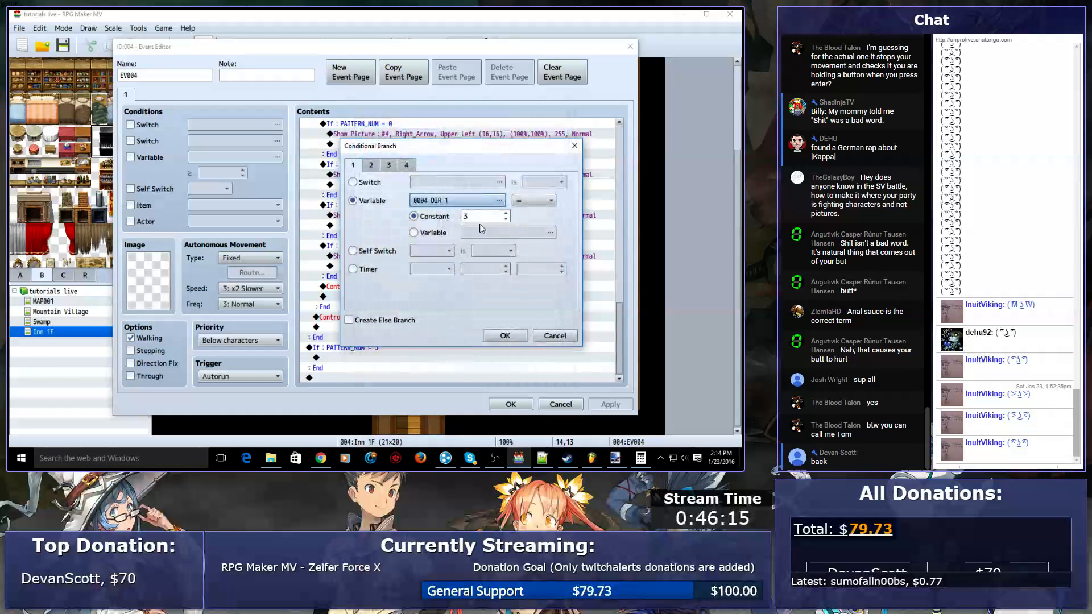
click(499, 337)
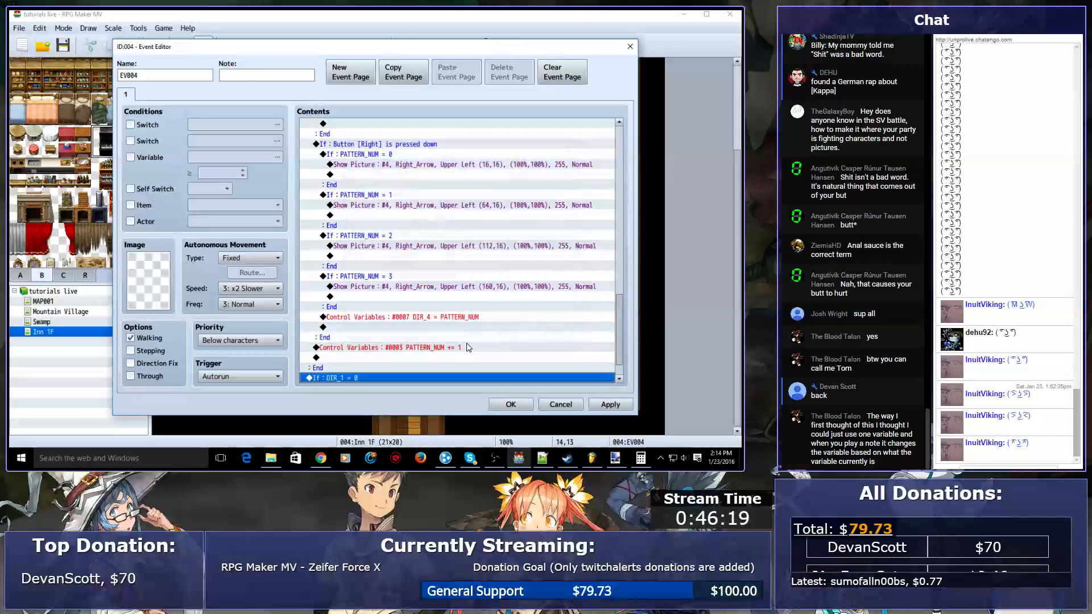
- Nest a copy of the branch inside the DIR_1 = 0 branch and set its condition to DIR_2 = 3
click(361, 358)
key(ctrl+v)
double_click(347, 350)
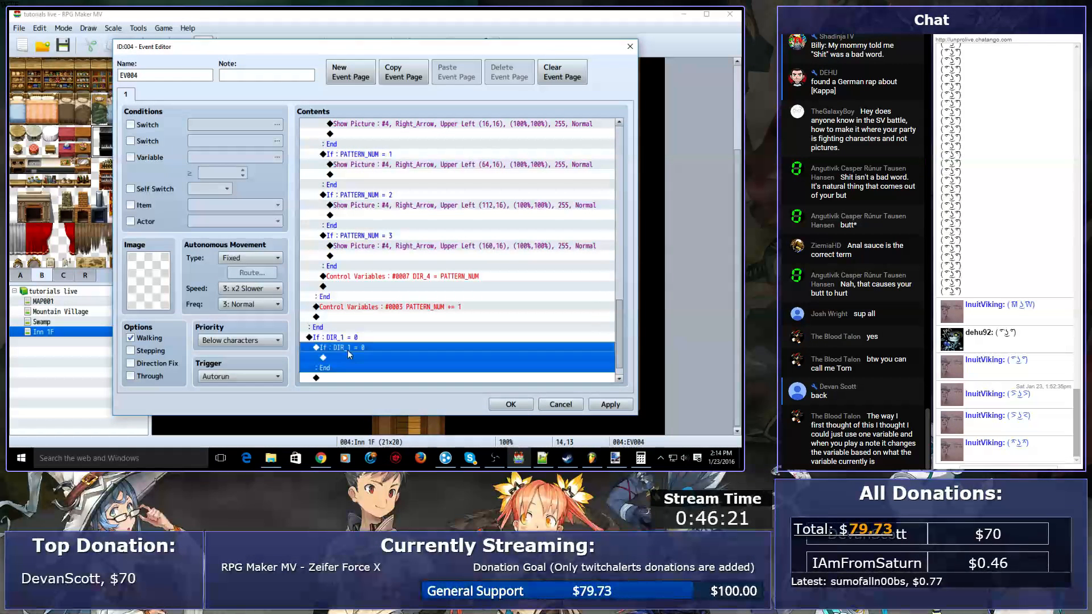
click(464, 205)
double_click(481, 179)
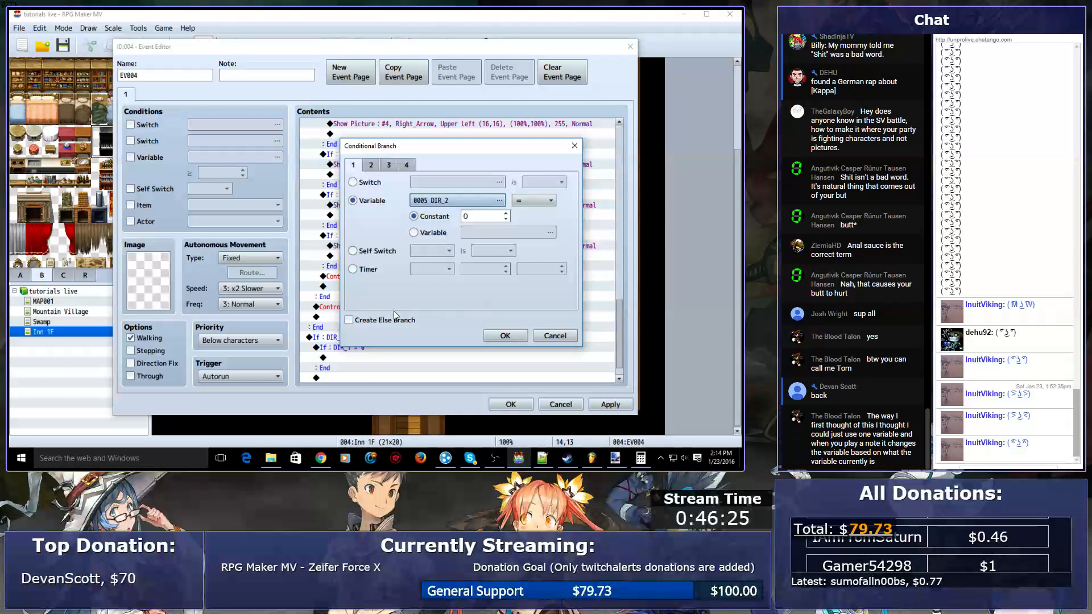
double_click(482, 216)
text(3)
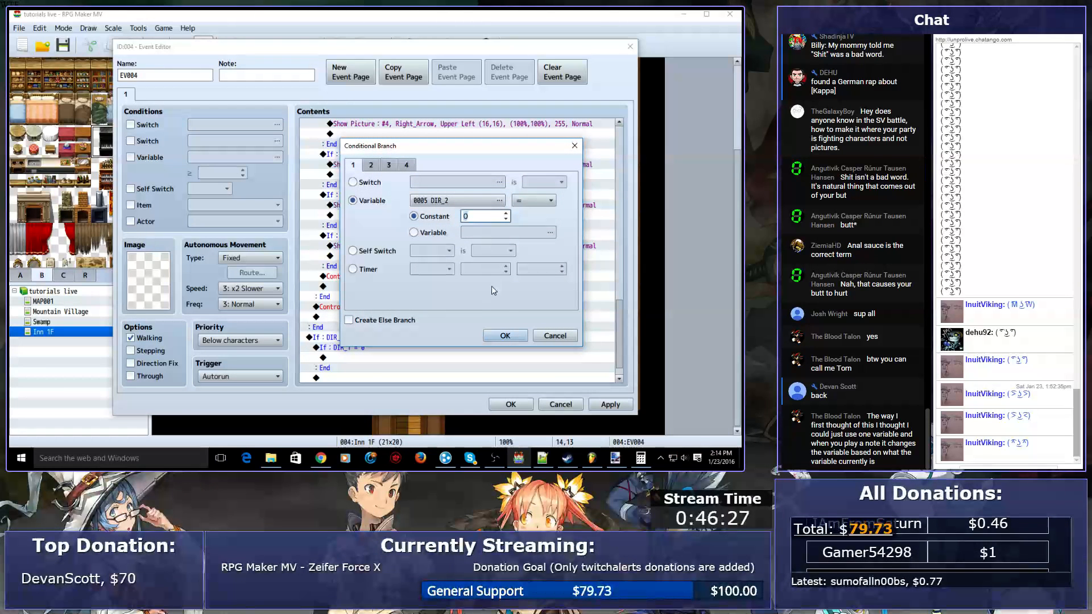
click(504, 335)
- Examine how each direction button's branch shows its arrow pictures and stores PATTERN_NUM in its DIR variable
scroll(457, 259, up, 5)
scroll(456, 259, up, 15)
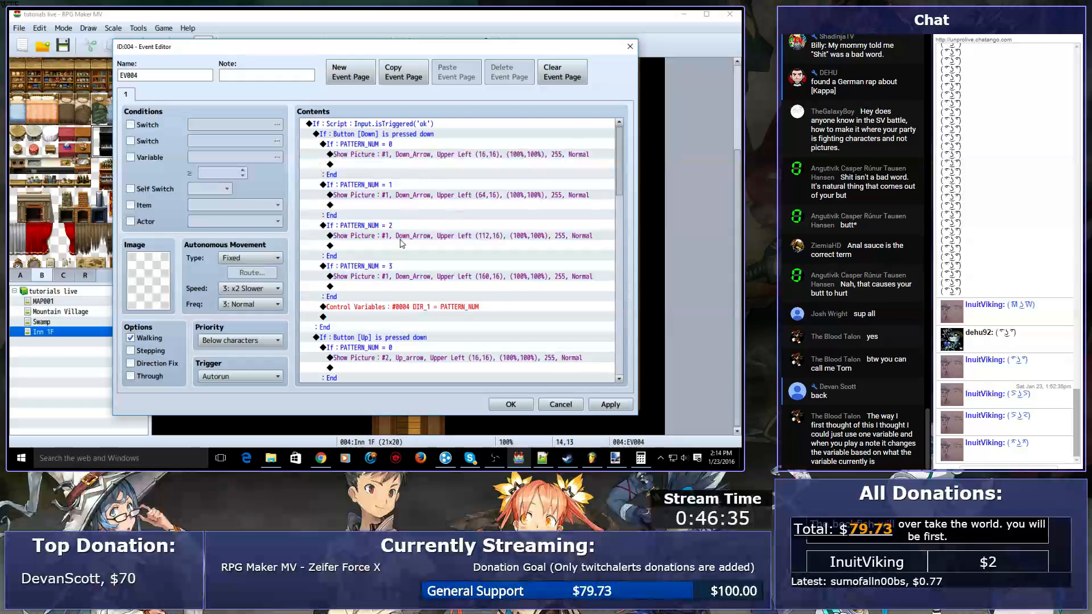
scroll(397, 267, down, 1)
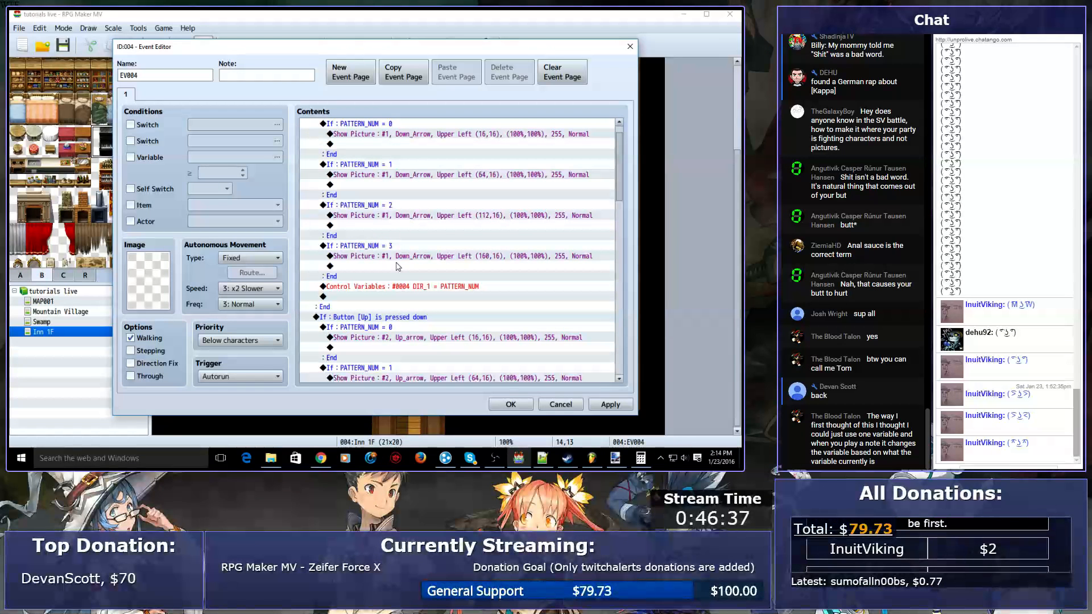
scroll(397, 267, down, 6)
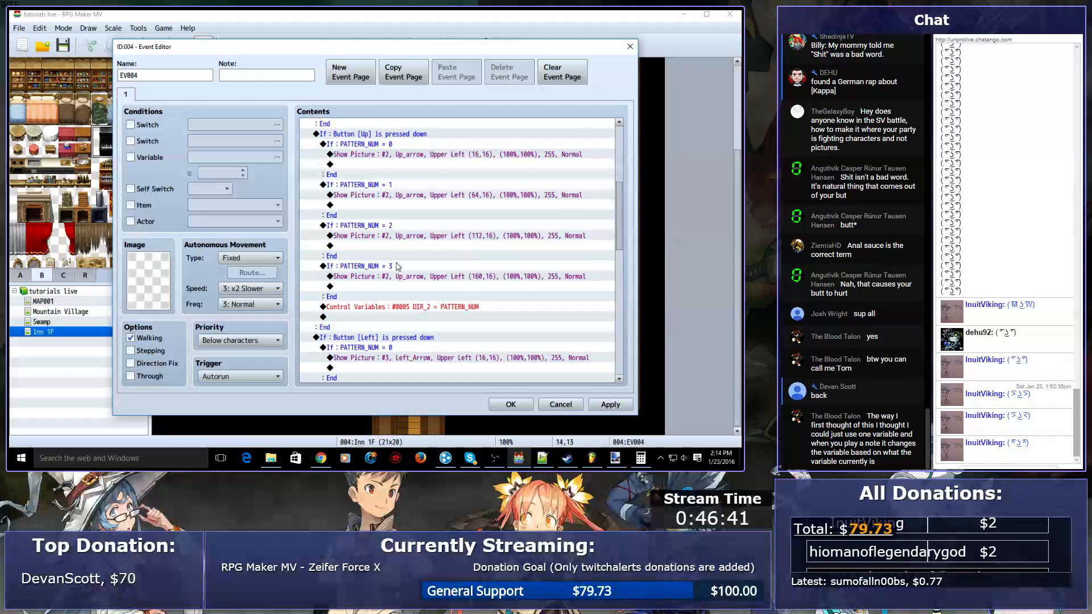
scroll(432, 265, down, 15)
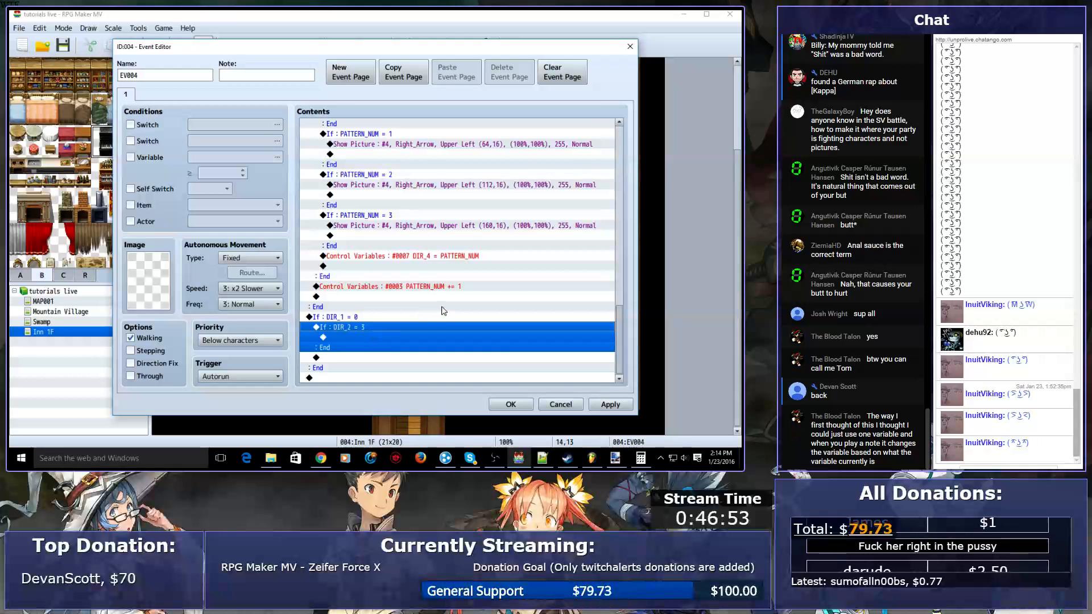
scroll(443, 310, up, 10)
scroll(443, 310, up, 10)
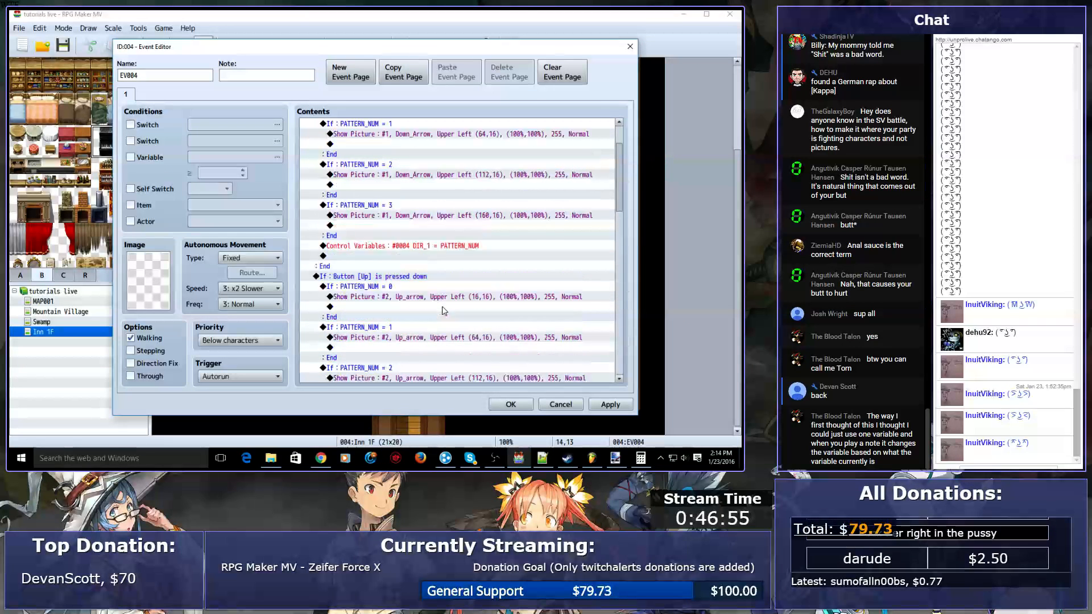
scroll(442, 306, down, 4)
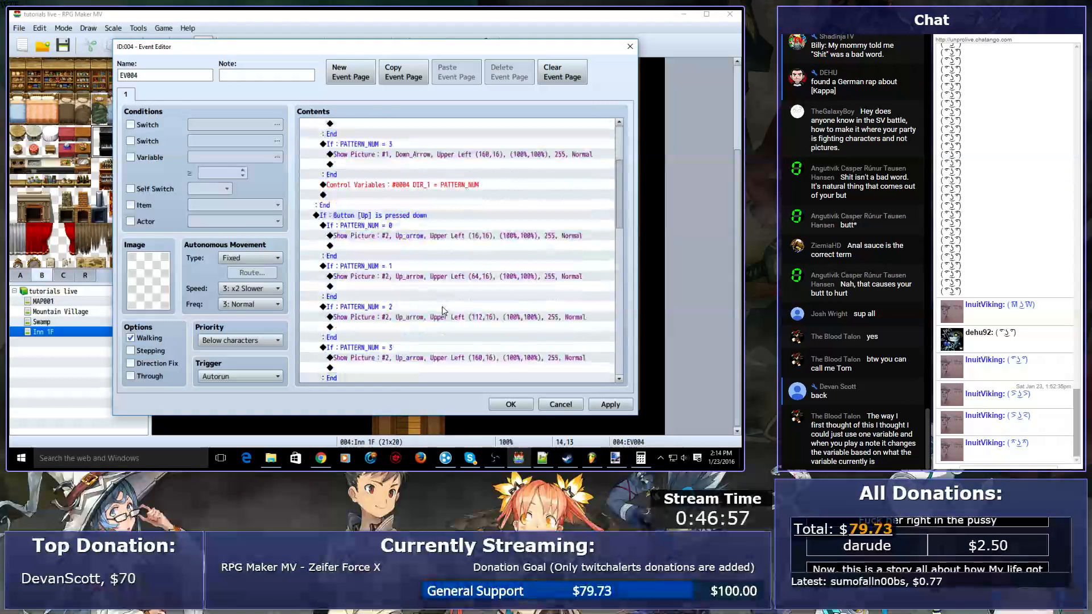
click(422, 359)
scroll(415, 284, down, 4)
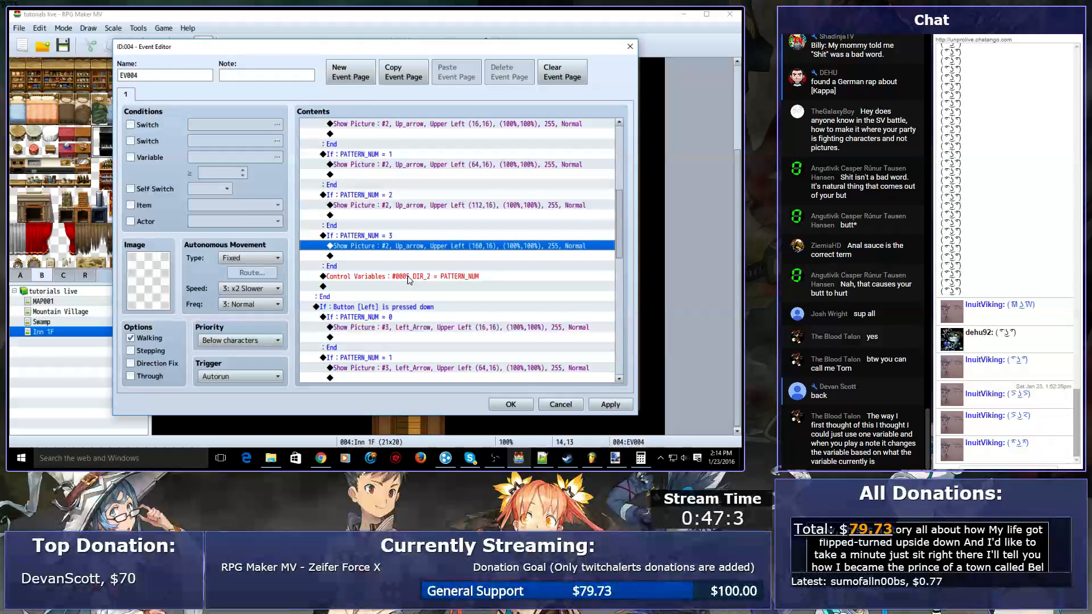
click(407, 278)
shift+click(382, 236)
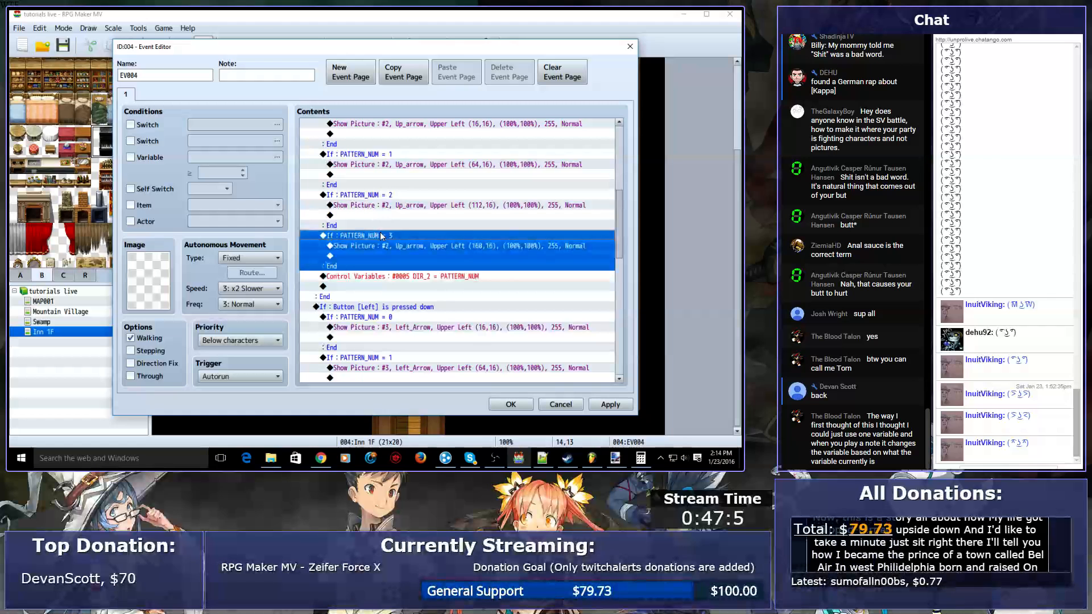
click(385, 281)
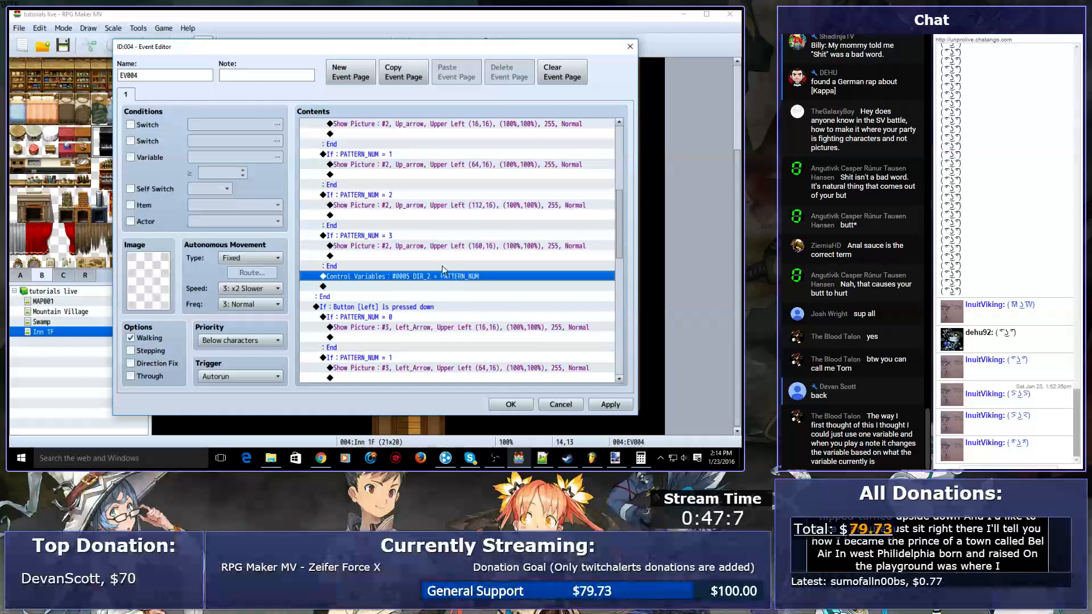
scroll(442, 266, up, 5)
scroll(443, 269, up, 3)
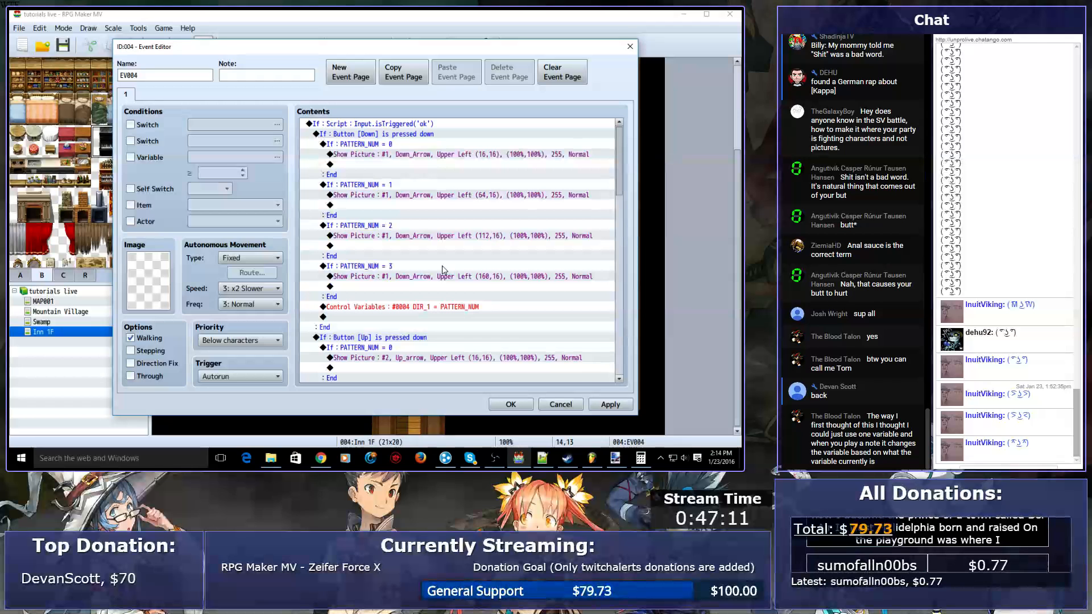
scroll(443, 270, down, 20)
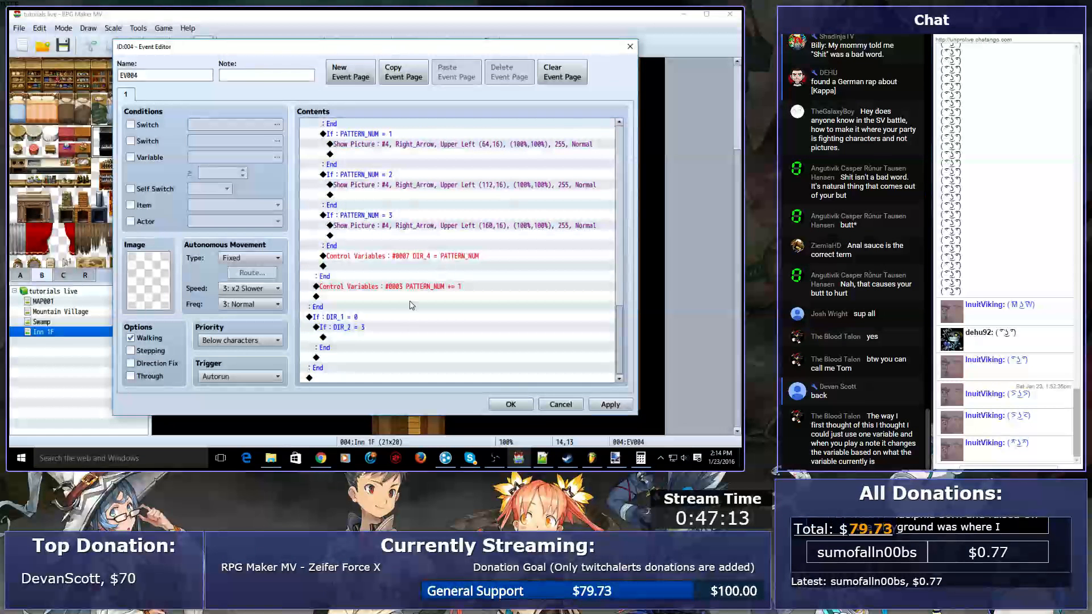
- Compare the DIR_1 = 0 and DIR_2 = 3 conditions at the end of the command list
click(365, 318)
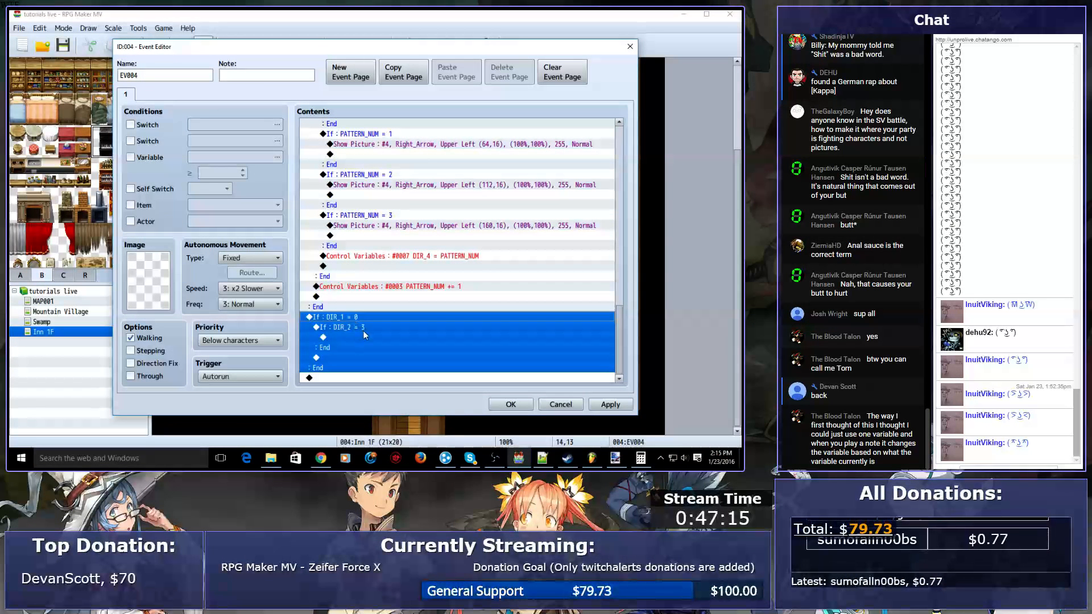
click(364, 329)
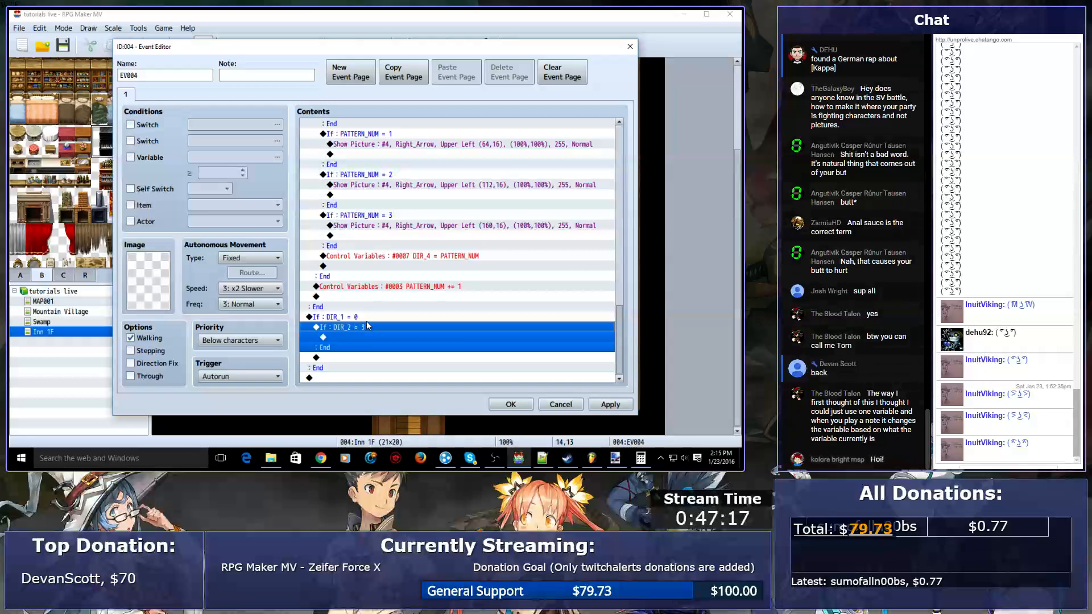
click(359, 317)
click(361, 326)
click(363, 319)
click(364, 325)
click(360, 319)
click(363, 326)
key(ctrl+v)
click(358, 319)
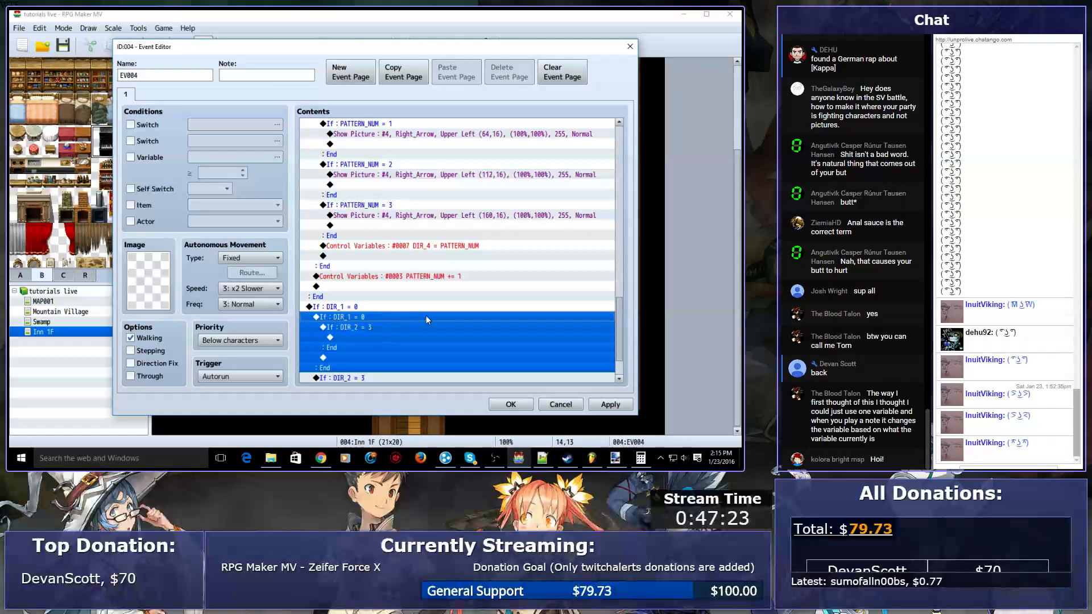
double_click(391, 320)
key(Escape)
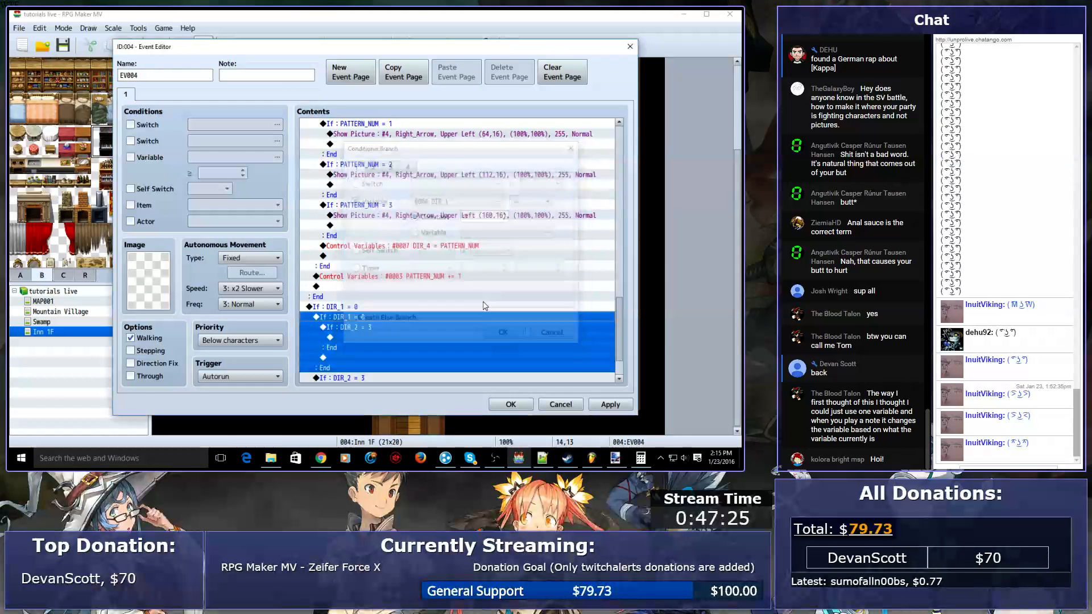
key(Delete)
- Nest a copy of the DIR_2 = 3 branch inside itself and set the copy's condition to DIR_3 = 1
click(349, 330)
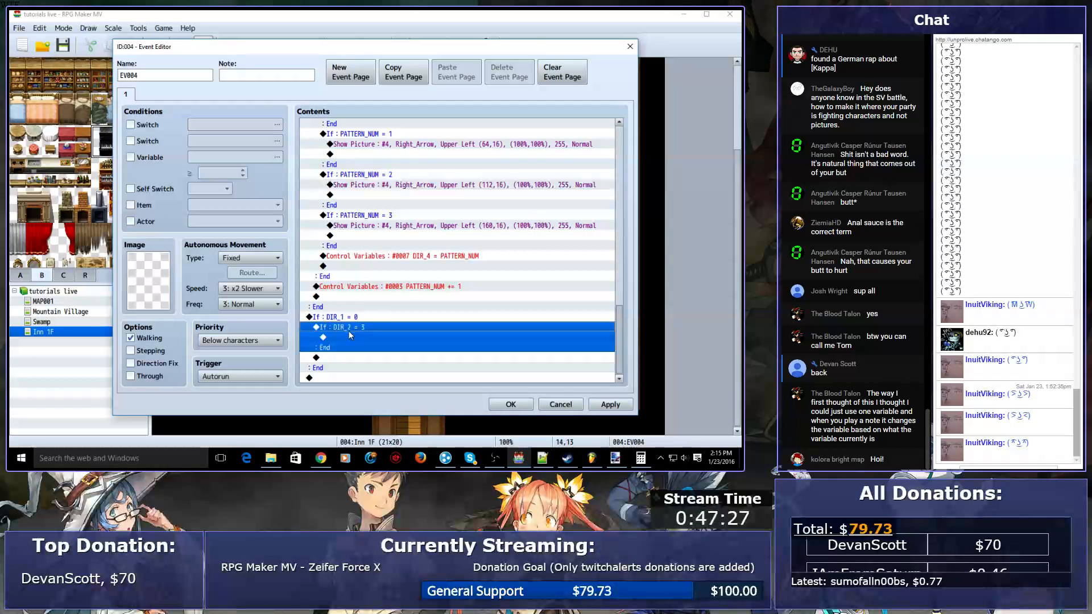
click(345, 336)
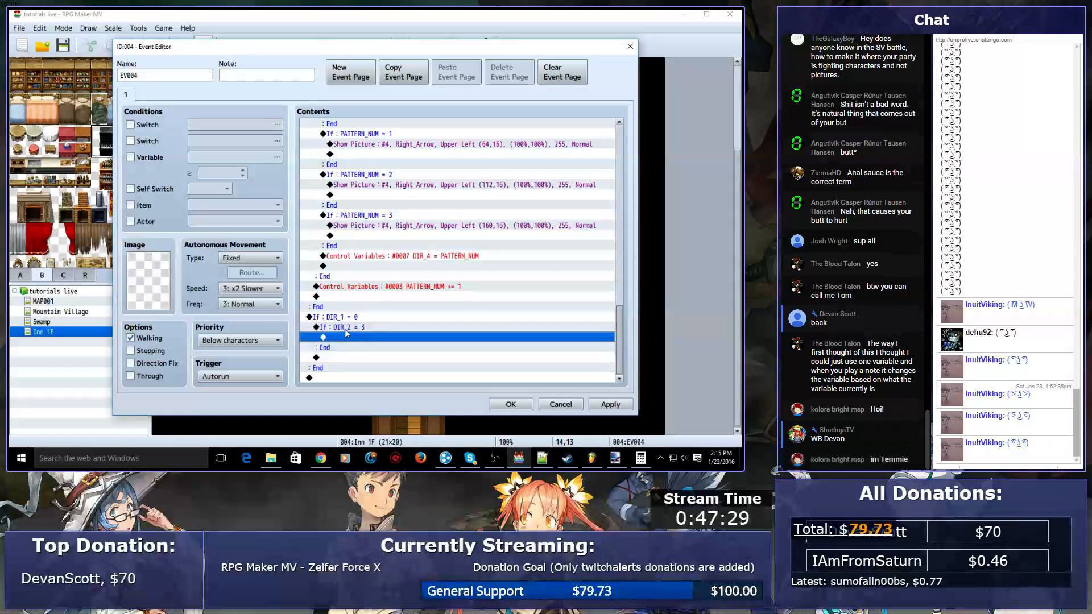
key(ctrl+v)
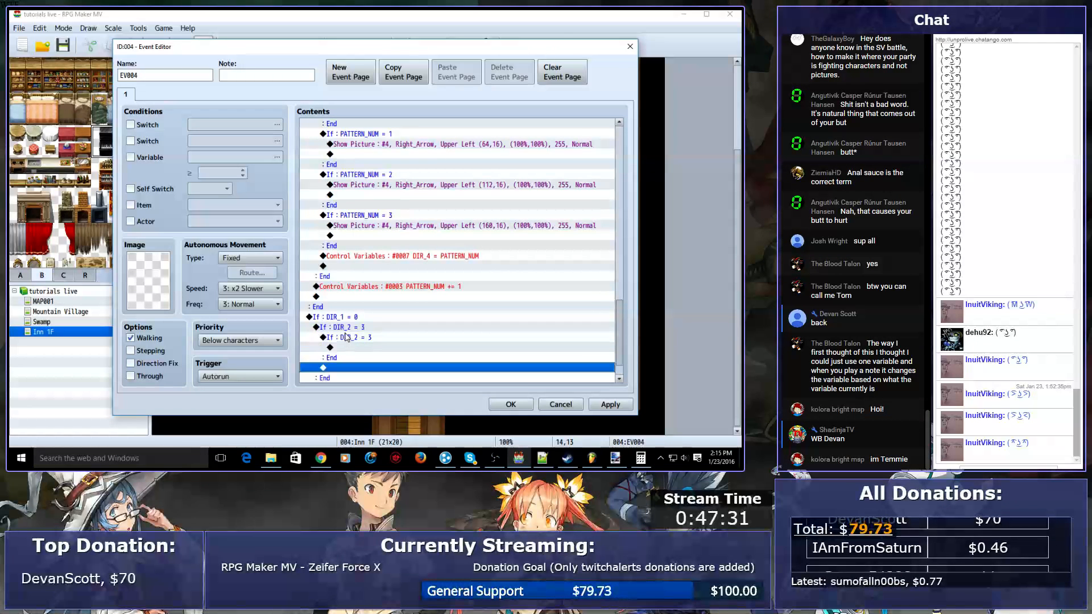
double_click(345, 338)
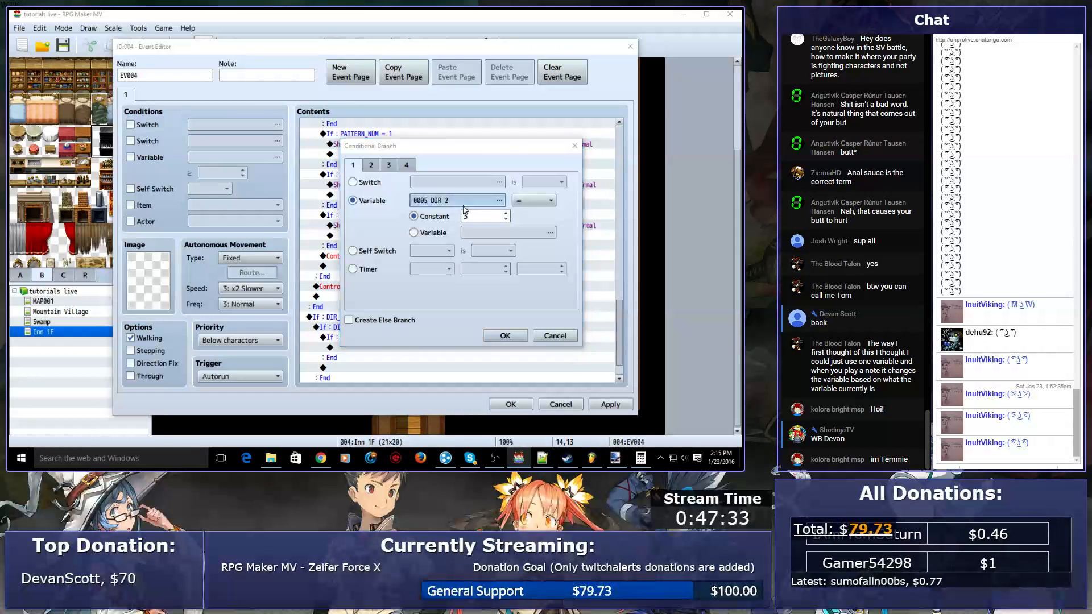
click(499, 200)
click(498, 186)
double_click(498, 186)
double_click(491, 218)
text(1)
click(492, 334)
- Nest another branch copy inside the DIR_3 = 1 branch and set its condition to DIR_2 = 4
click(371, 346)
key(ctrl+v)
double_click(370, 348)
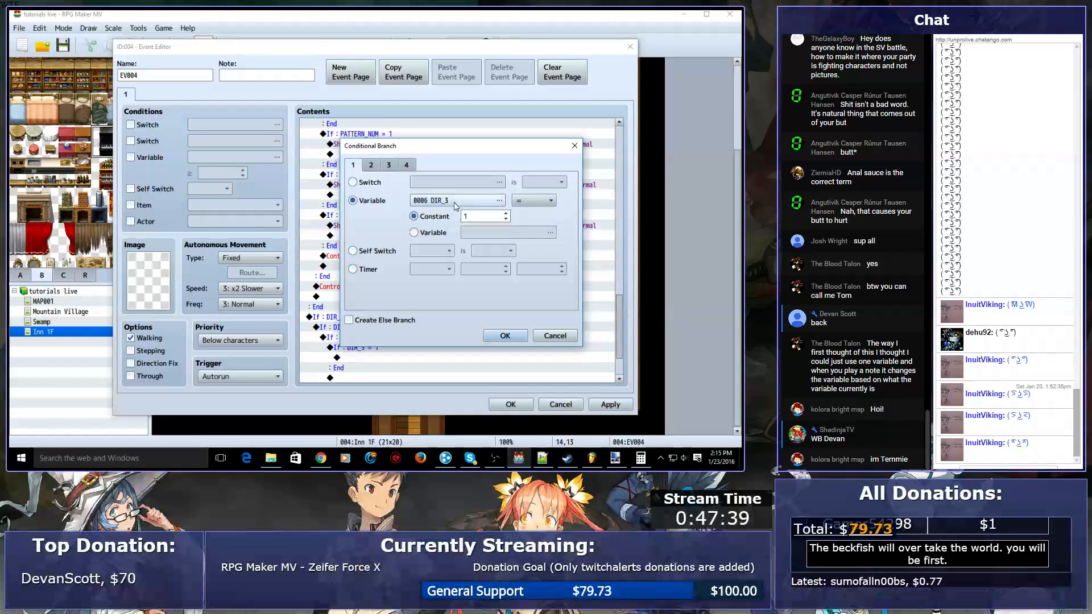
click(480, 200)
double_click(491, 176)
double_click(491, 217)
text(4)
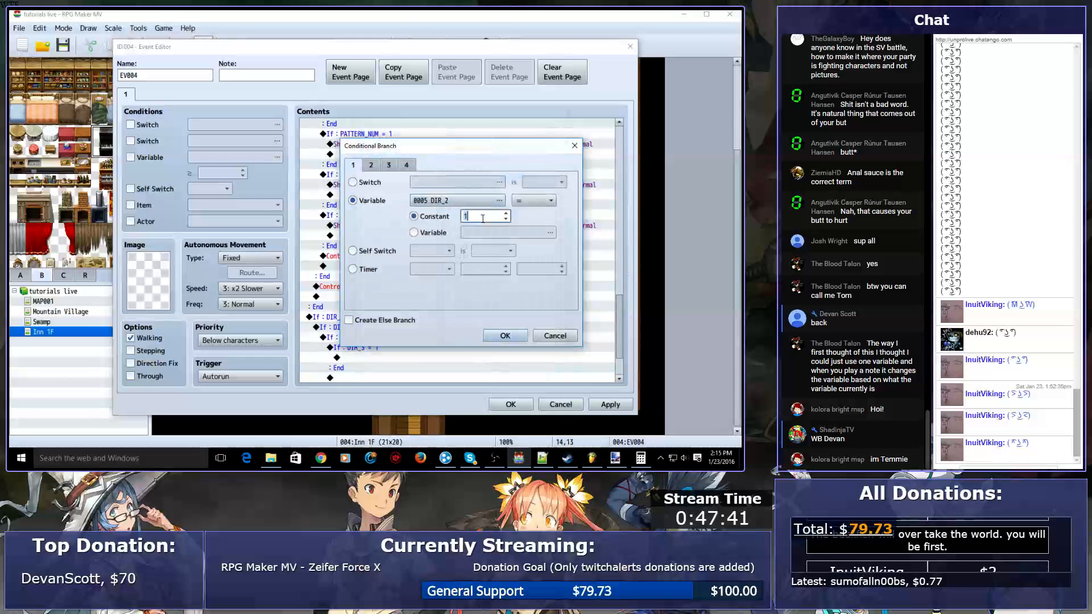
click(492, 334)
scroll(461, 282, down, 2)
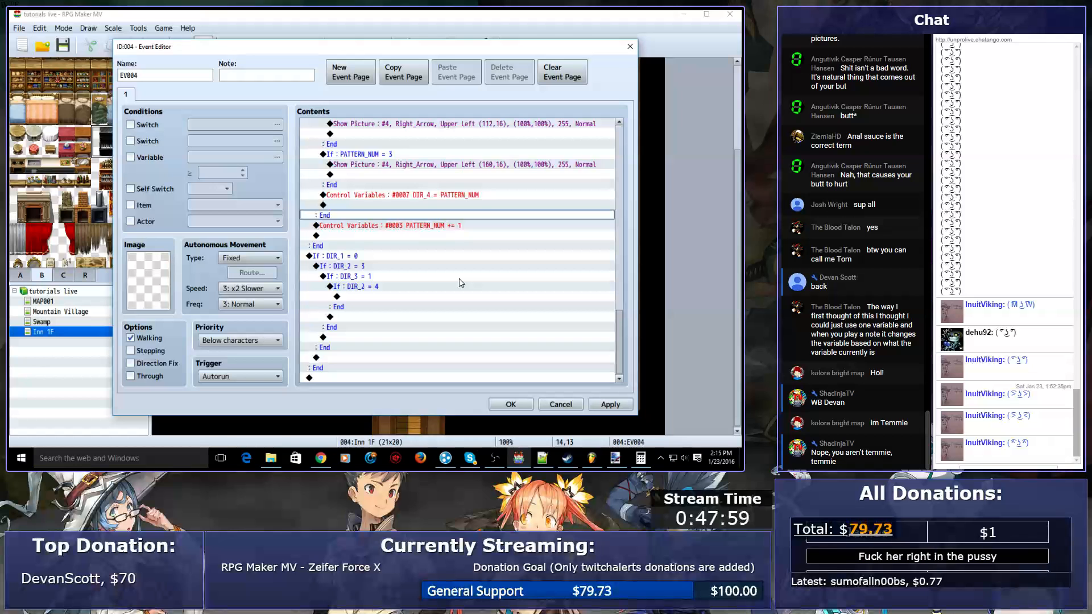
- Review the Down button branch, including its PATTERN_NUM conditions, Down_Arrow pictures and the DIR_1 assignment
scroll(461, 282, up, 15)
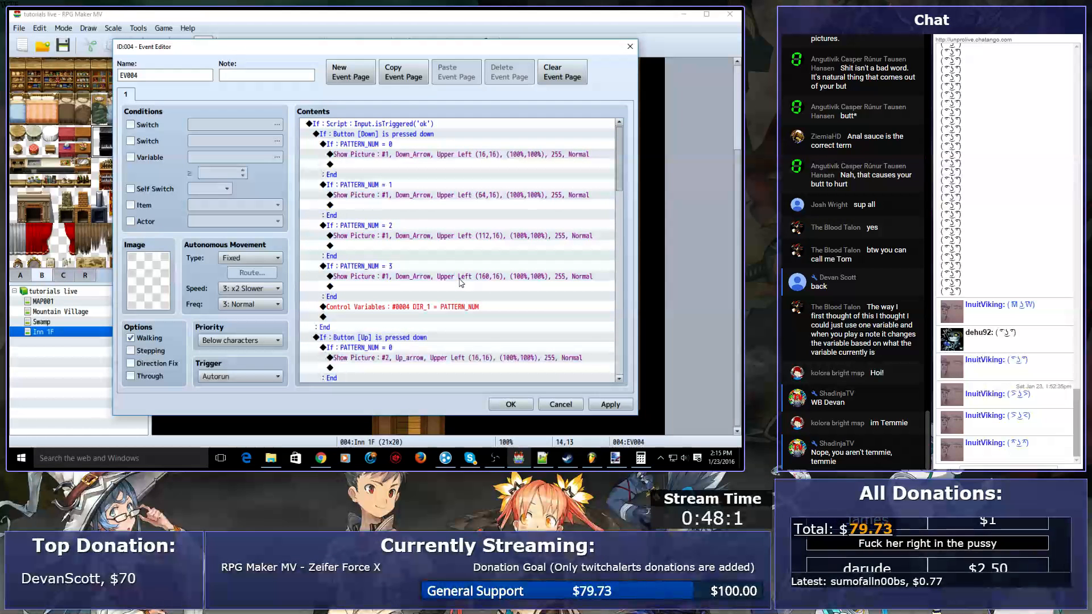
click(380, 307)
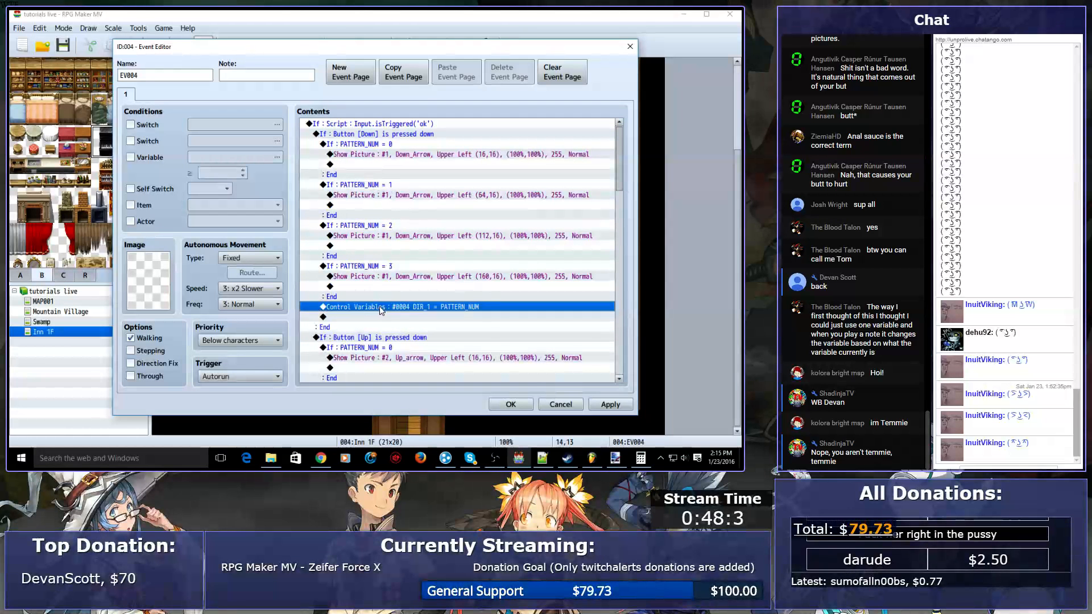
click(391, 146)
click(389, 136)
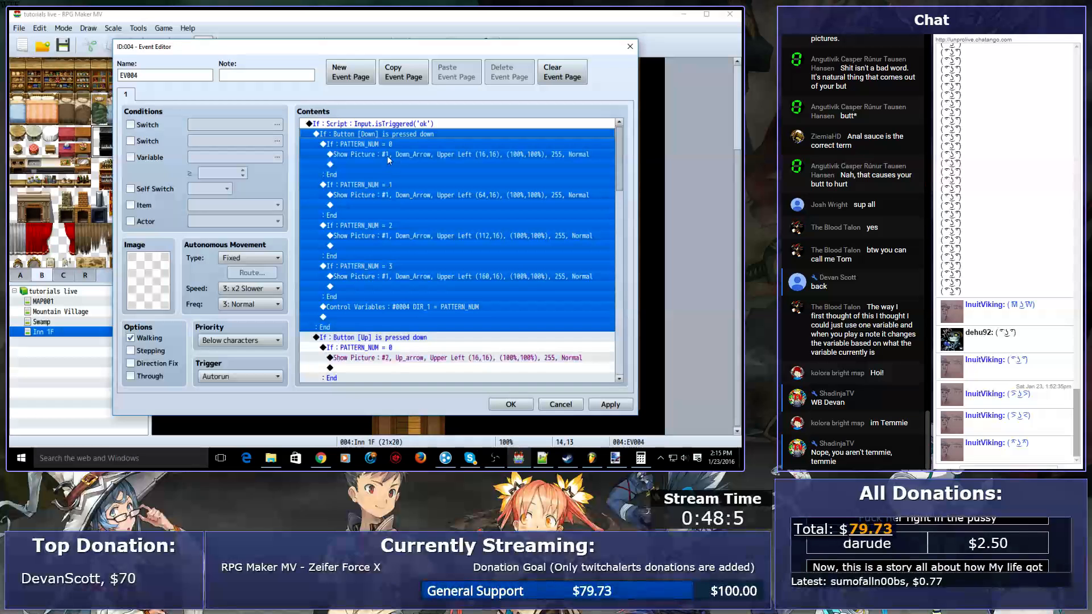
click(391, 307)
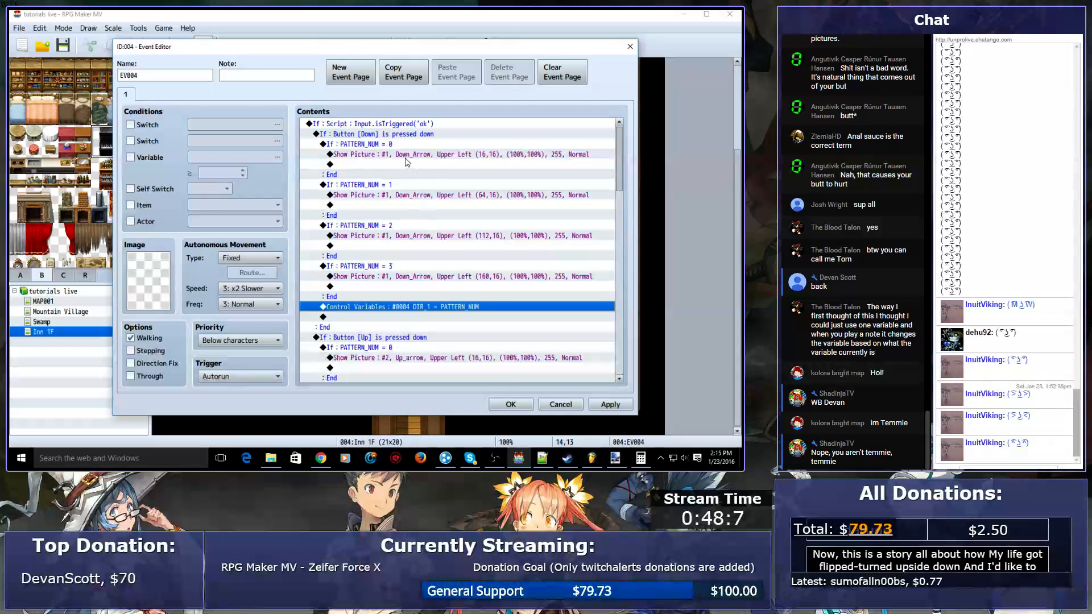
click(390, 142)
click(390, 154)
click(385, 236)
click(383, 256)
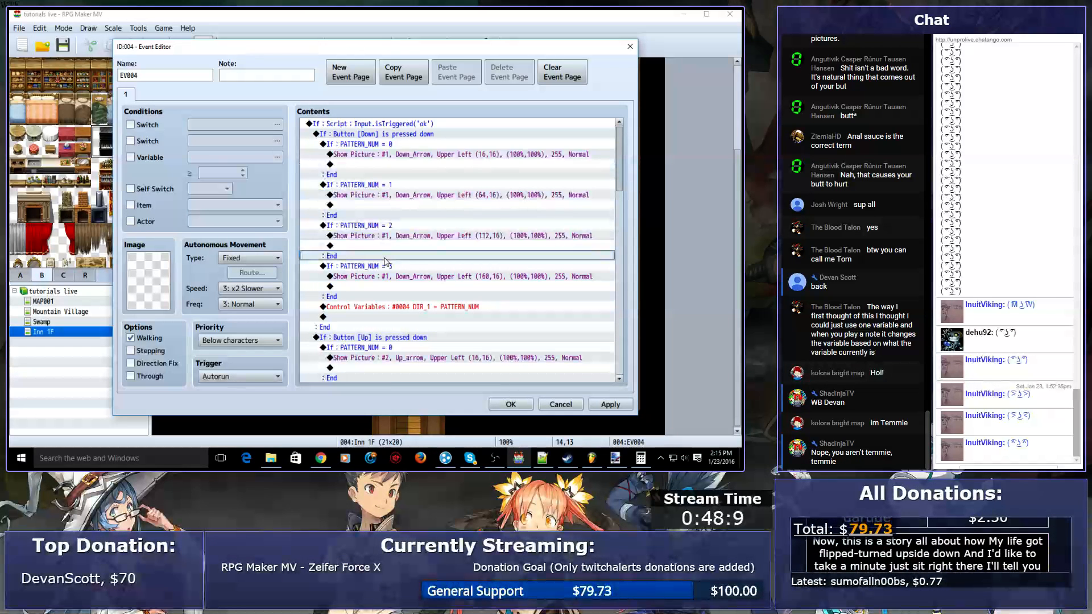
- Trace how the Down, Up, Left and Right button branches each store PATTERN_NUM in DIR_1 to DIR_4
click(381, 156)
click(381, 143)
click(384, 135)
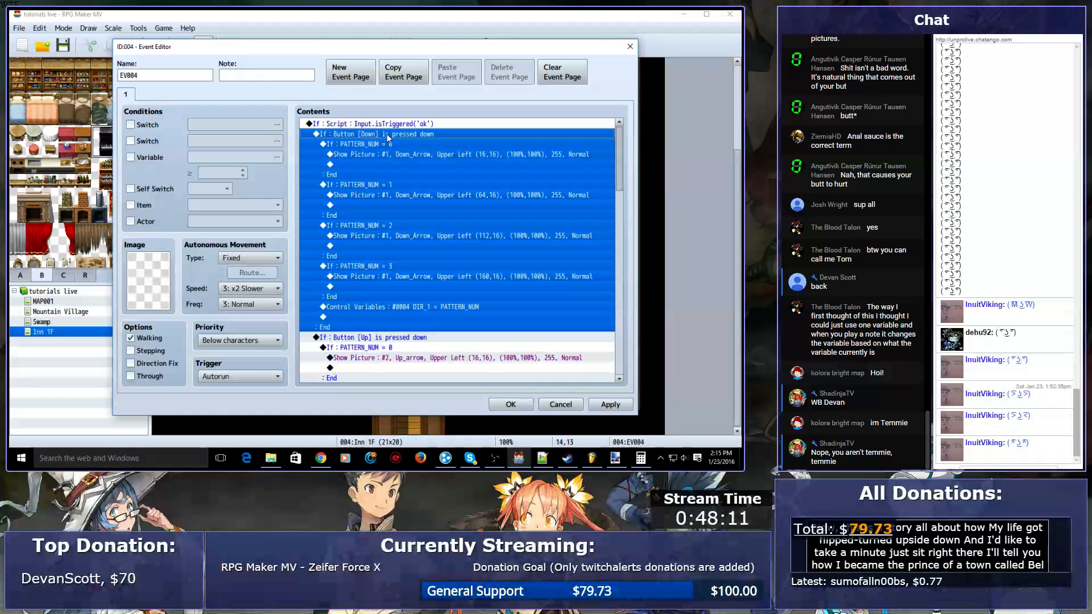
click(399, 146)
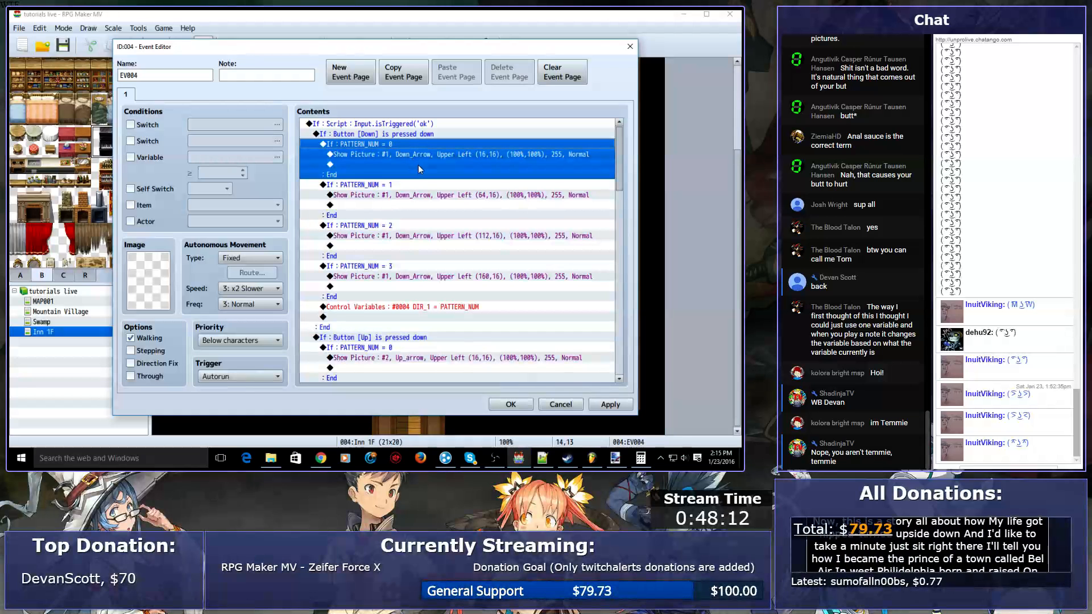
click(396, 308)
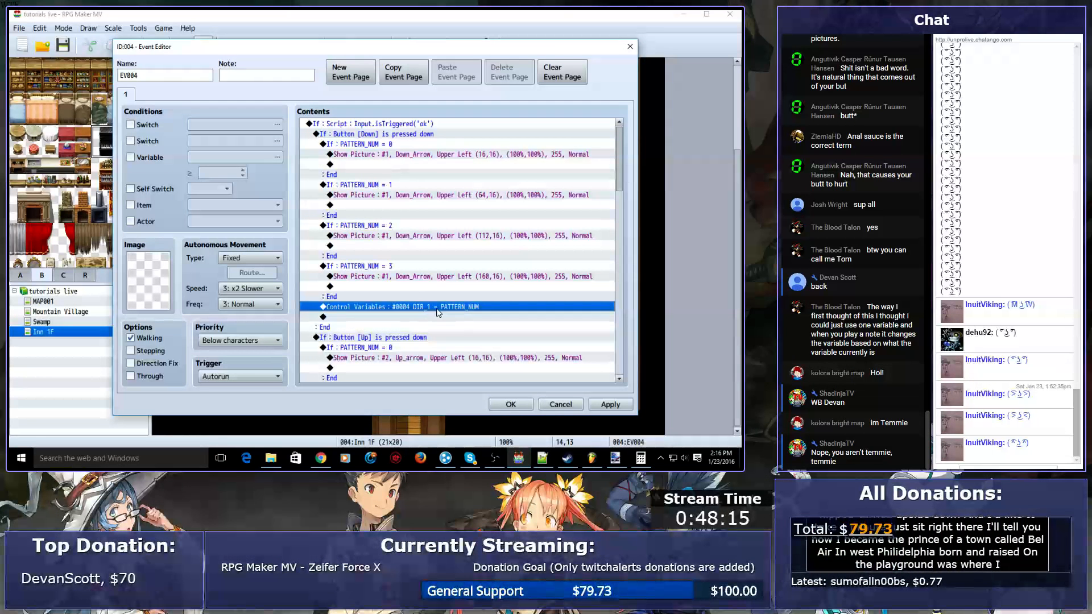
double_click(405, 142)
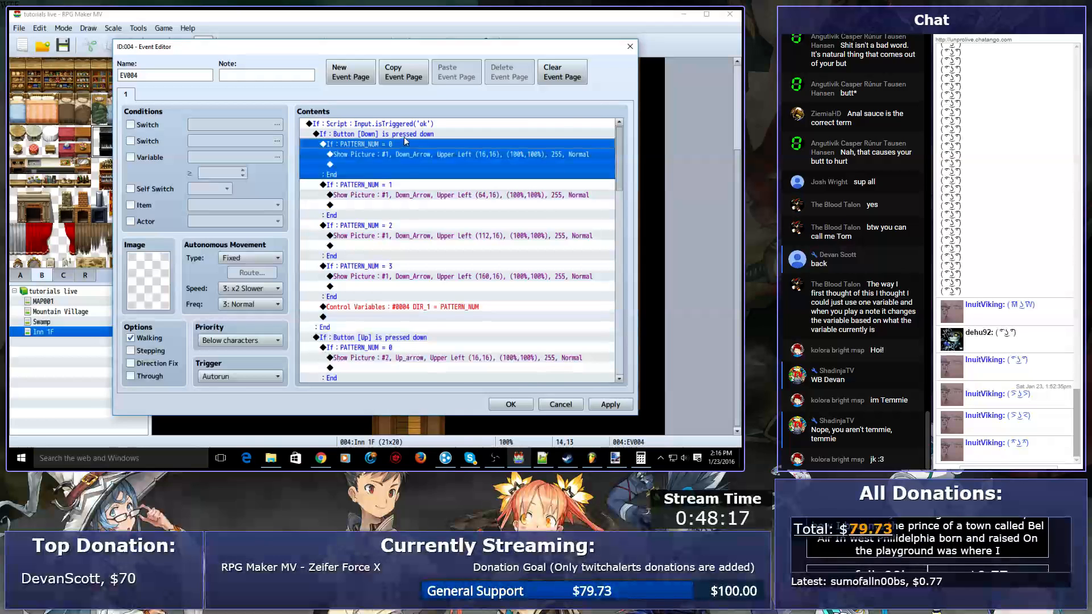
key(Escape)
scroll(451, 261, down, 3)
scroll(401, 228, down, 4)
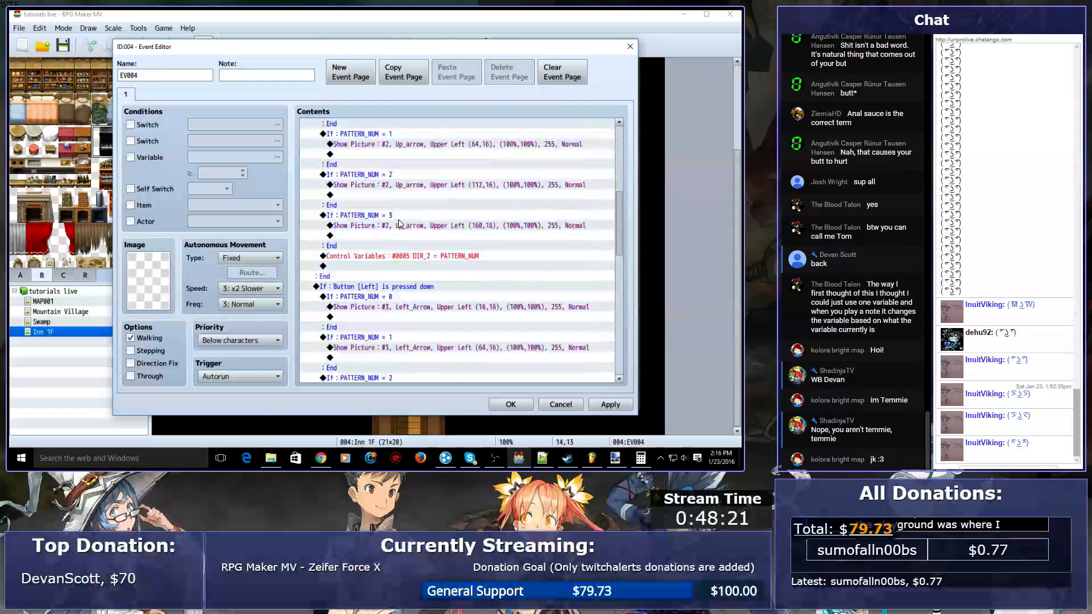
scroll(386, 253, down, 8)
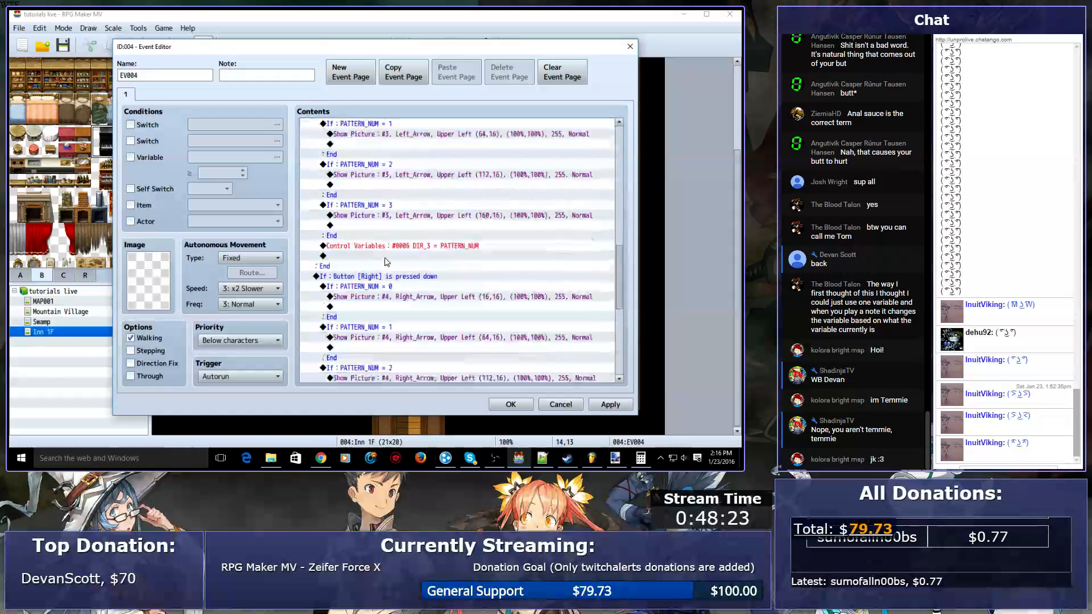
scroll(386, 262, up, 3)
scroll(386, 261, down, 4)
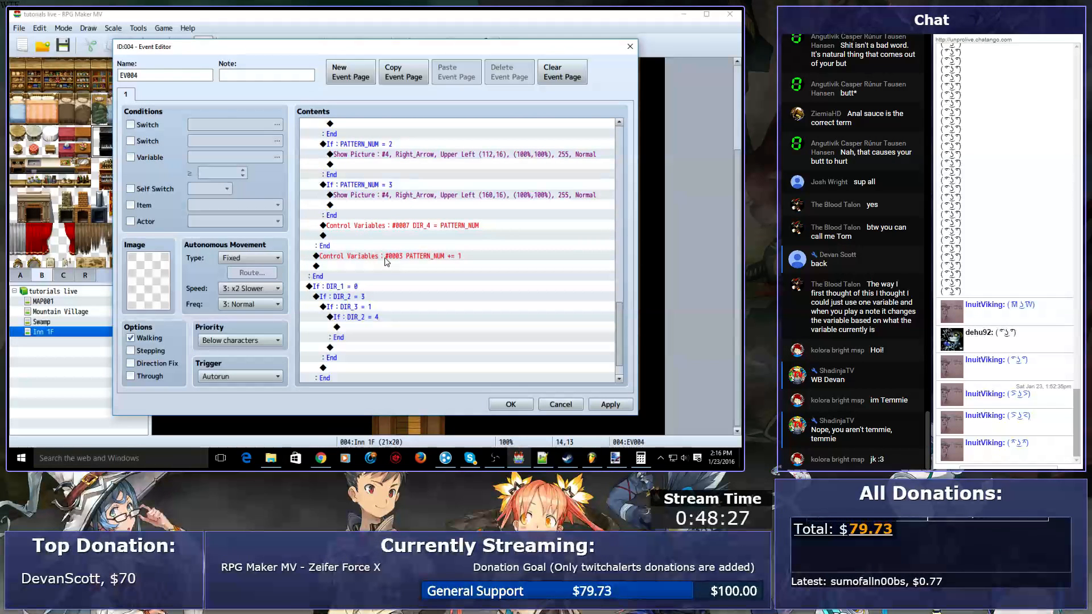
scroll(386, 262, up, 9)
scroll(387, 262, down, 9)
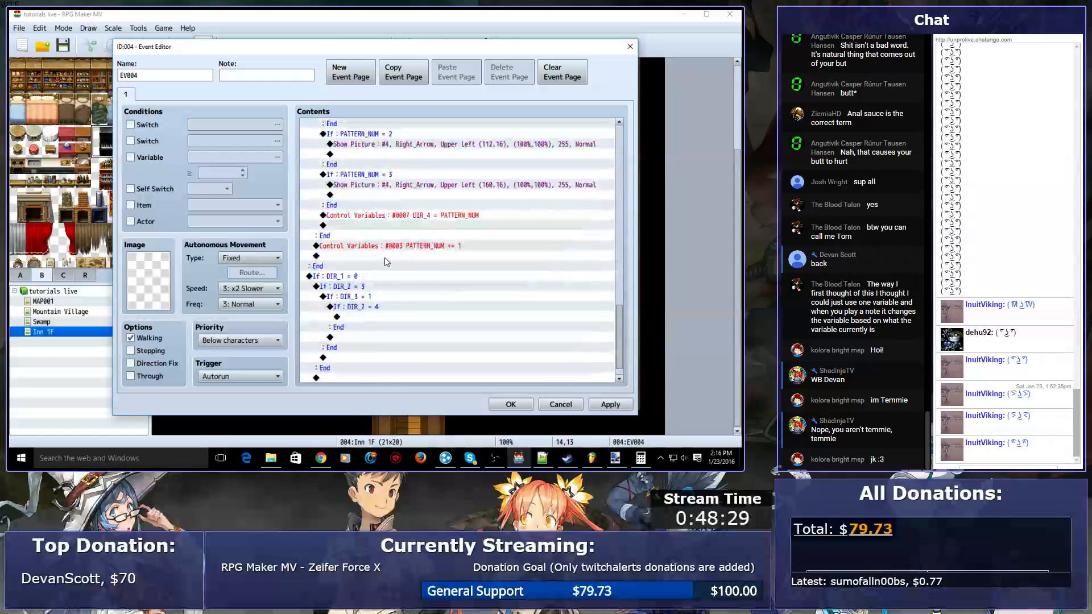
- Compare the nested DIR conditions at the end of the list with the PATTERN_NUM values used in the button branches
click(378, 299)
scroll(387, 193, up, 5)
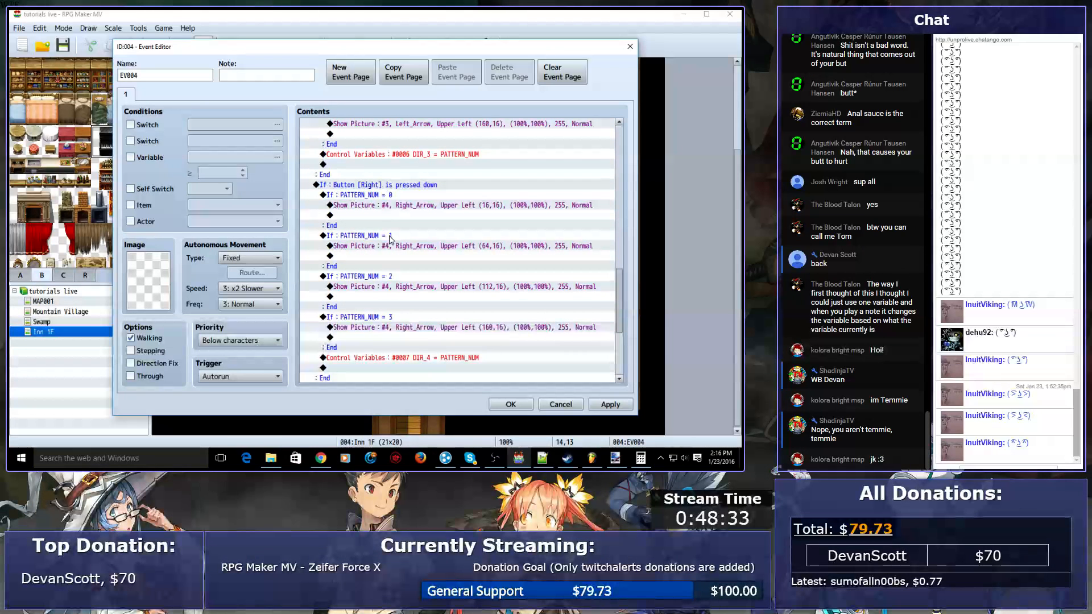
scroll(386, 188, up, 5)
scroll(385, 180, up, 2)
click(373, 186)
scroll(374, 188, down, 9)
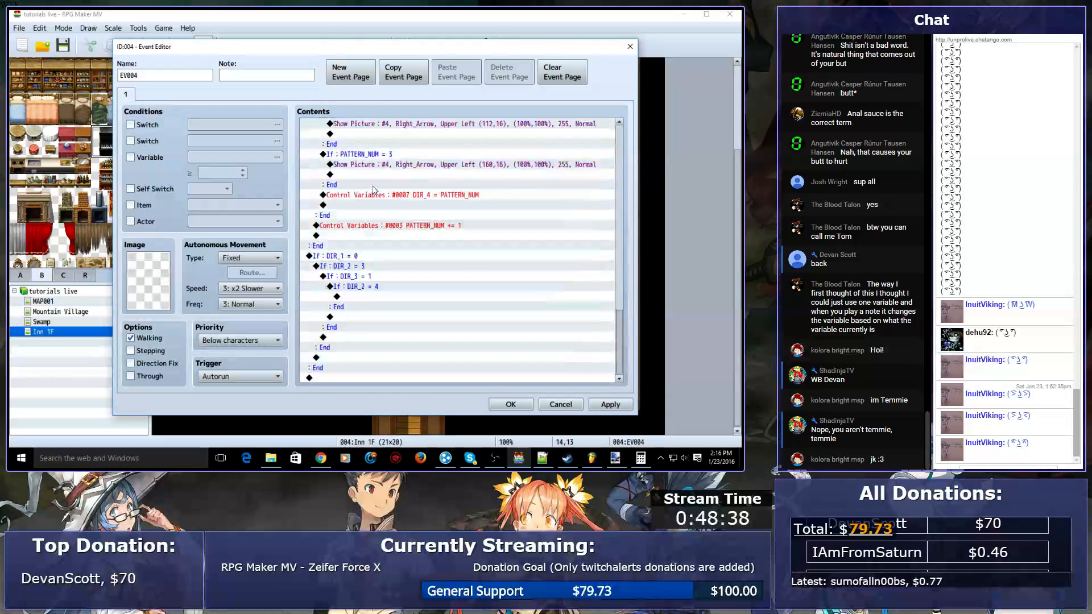
click(361, 261)
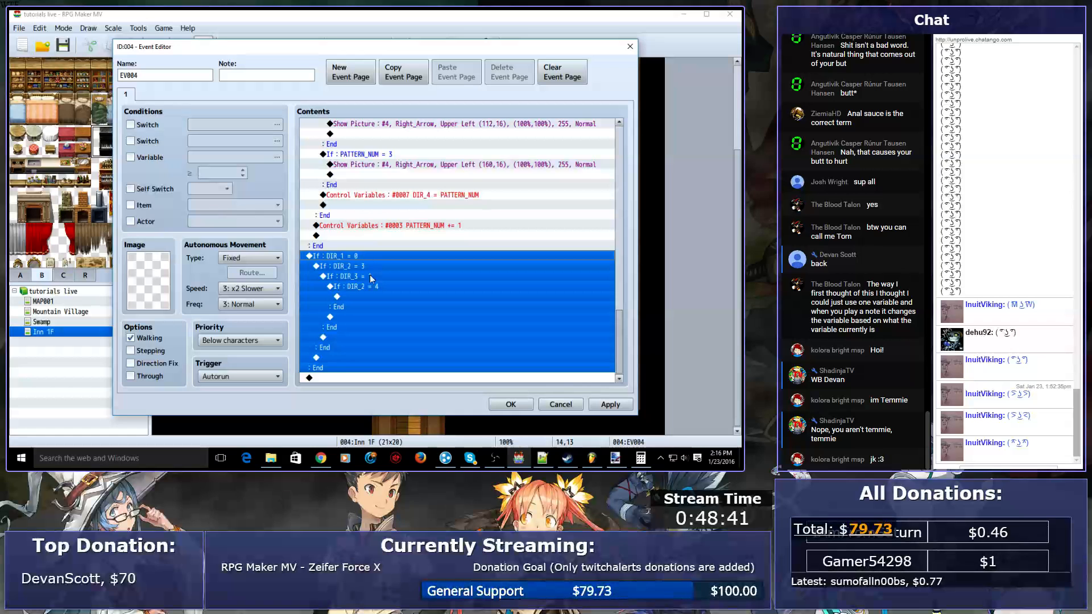
click(374, 276)
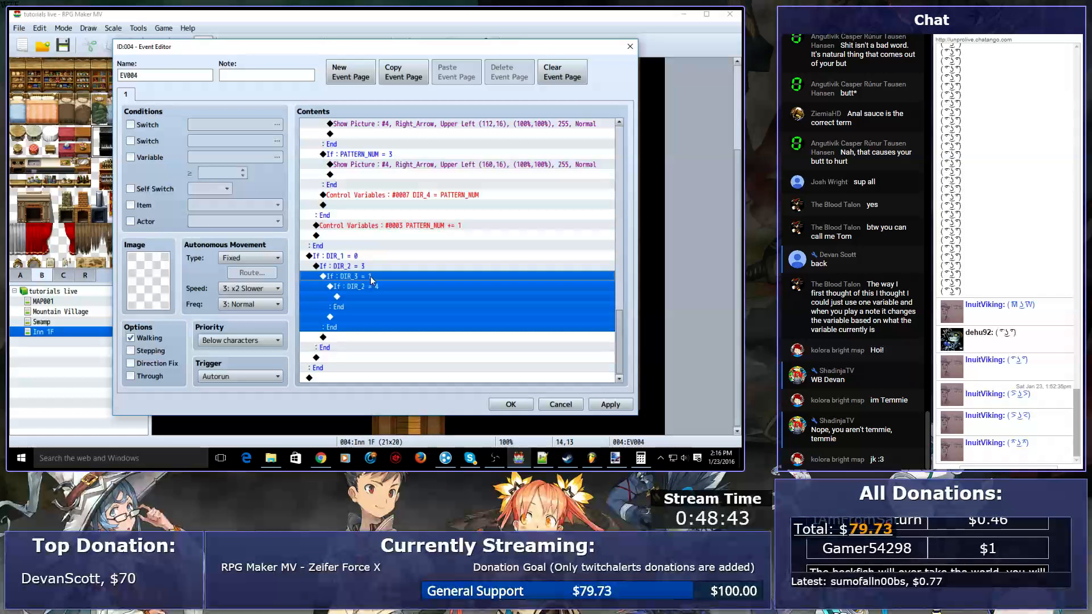
click(367, 269)
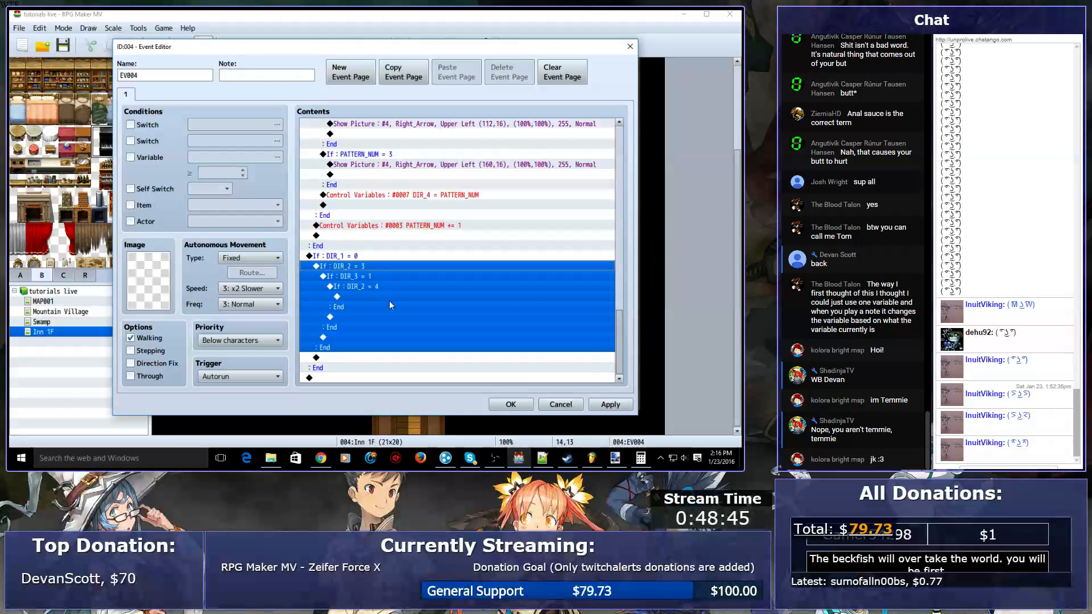
- Set the constant of the DIR_2 condition directly inside the DIR_1 = 0 branch to 2
double_click(379, 271)
double_click(473, 217)
text(1)
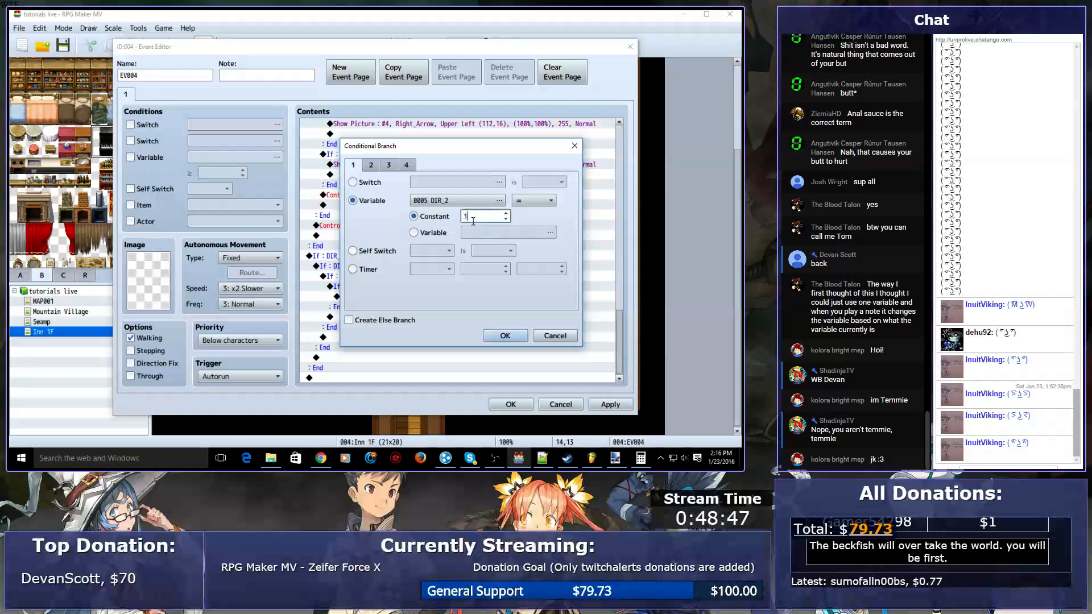
key(Return)
key(space)
double_click(473, 213)
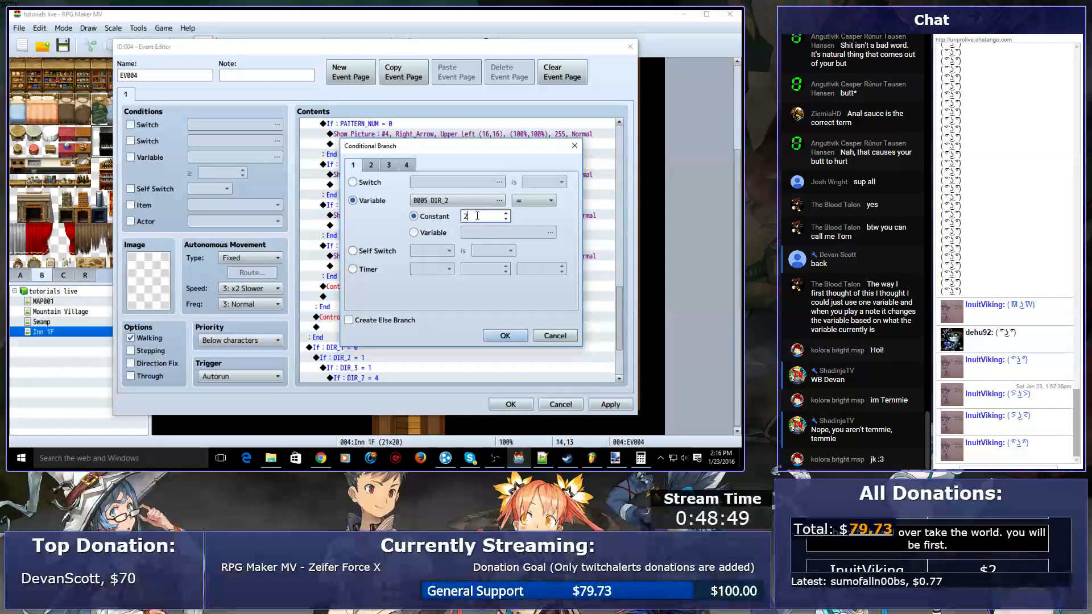
text(2)
key(Return)
- Set the constant of the innermost condition, inside the DIR_3 = 1 branch, to 3
scroll(477, 219, down, 1)
double_click(411, 287)
double_click(478, 216)
text(3)
key(Return)
click(427, 236)
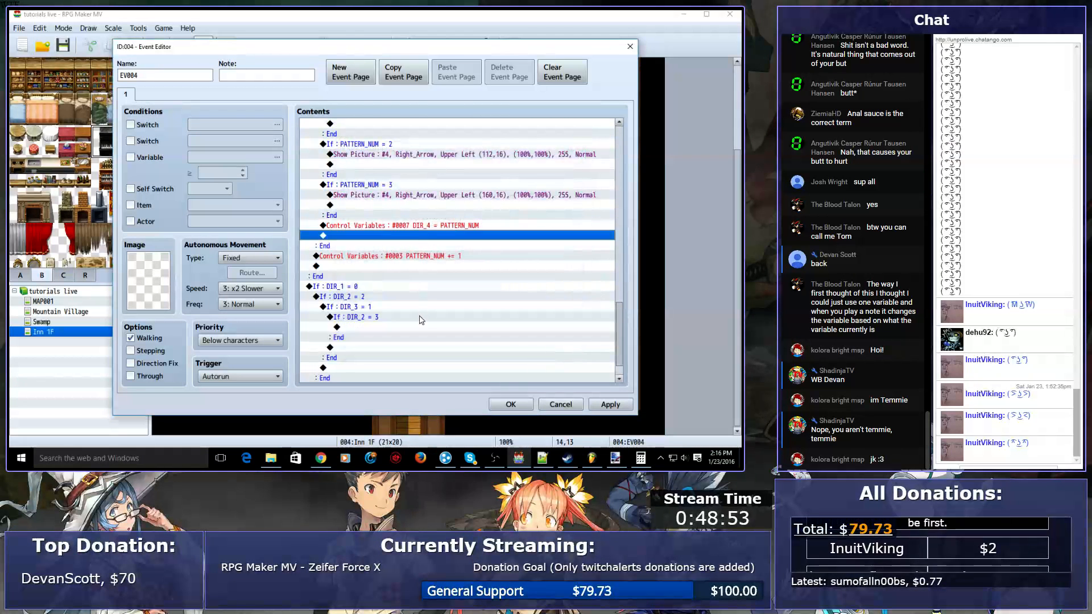
- Check the variable and value of each nested condition, from the DIR_1 branch down to the innermost one
click(343, 288)
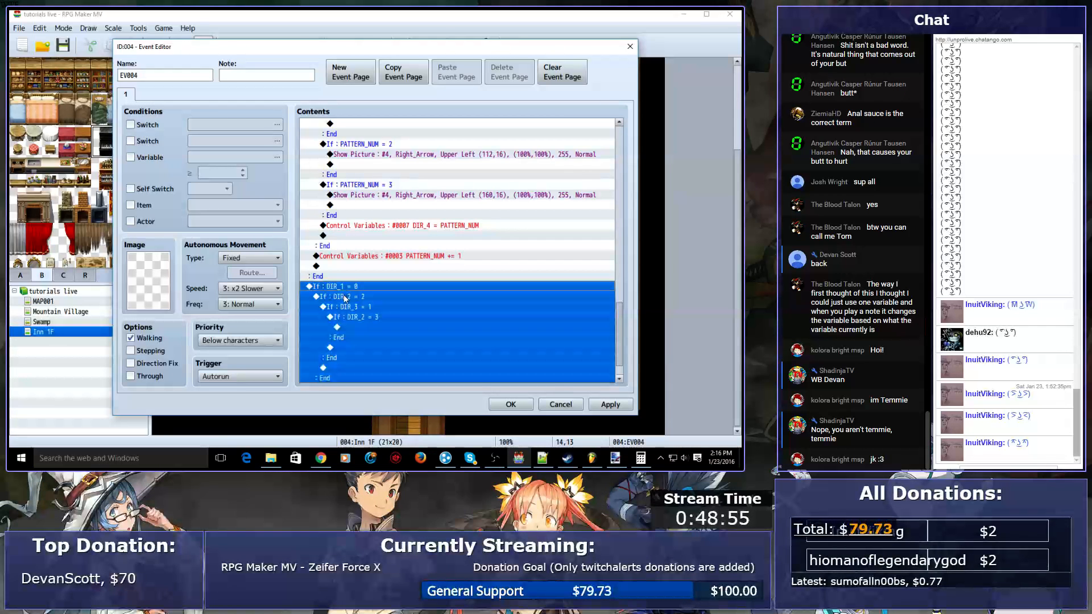
click(343, 295)
click(342, 286)
click(343, 294)
drag(343, 293, 346, 321)
click(342, 288)
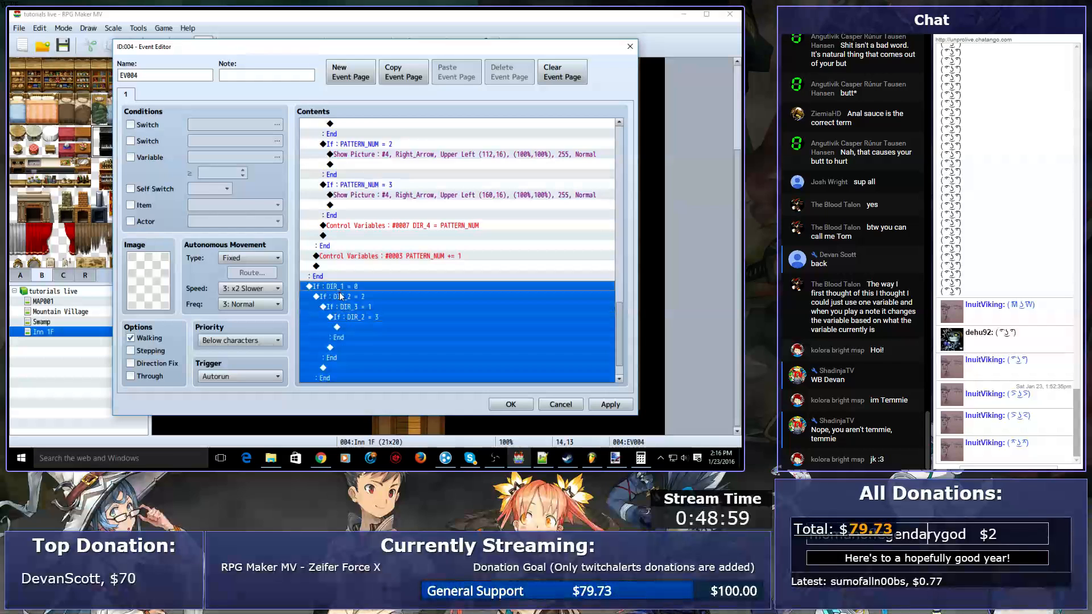
click(342, 296)
click(346, 306)
click(359, 318)
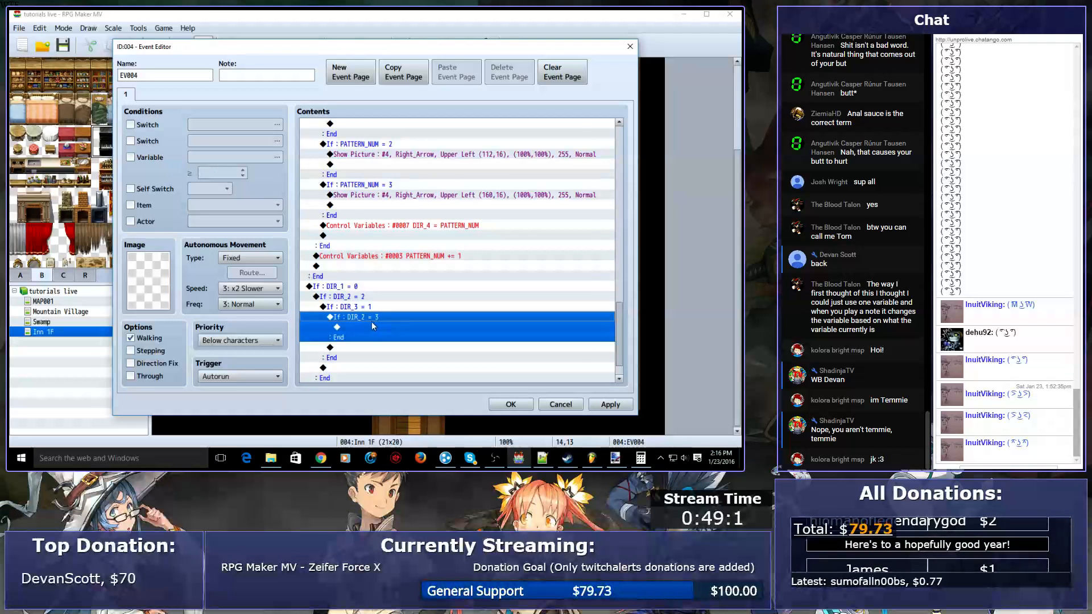
- Change the variable of the innermost conditional branch to DIR_4
double_click(372, 322)
click(465, 217)
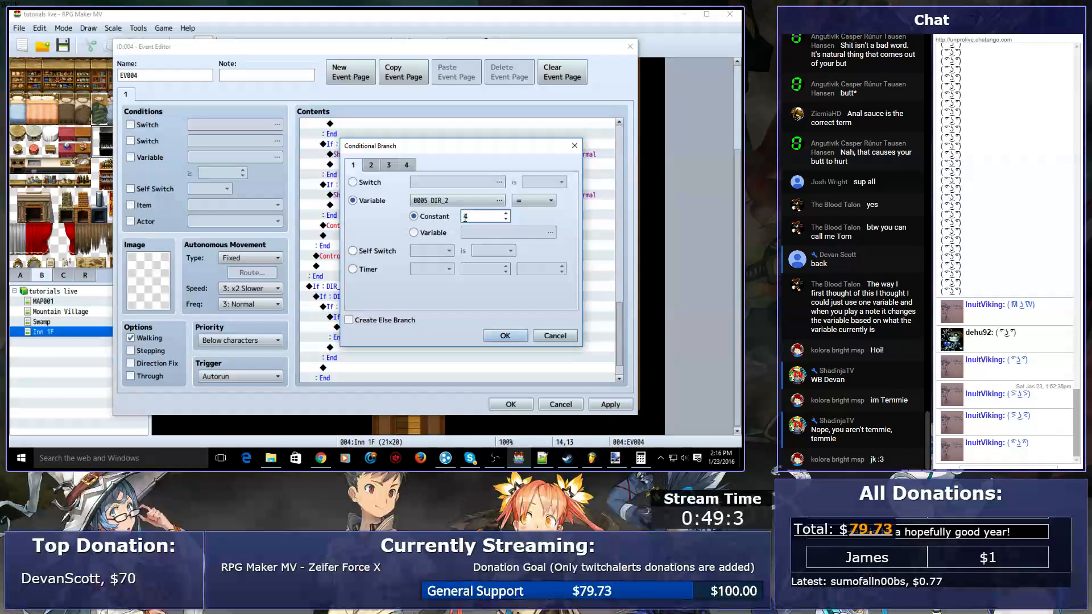
click(499, 200)
double_click(505, 196)
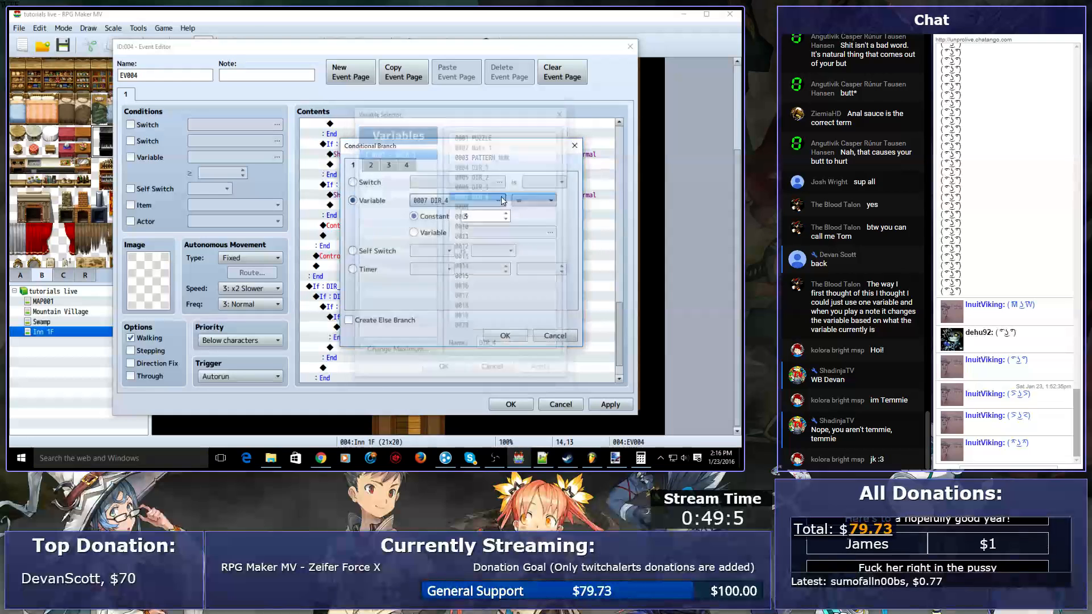
click(501, 334)
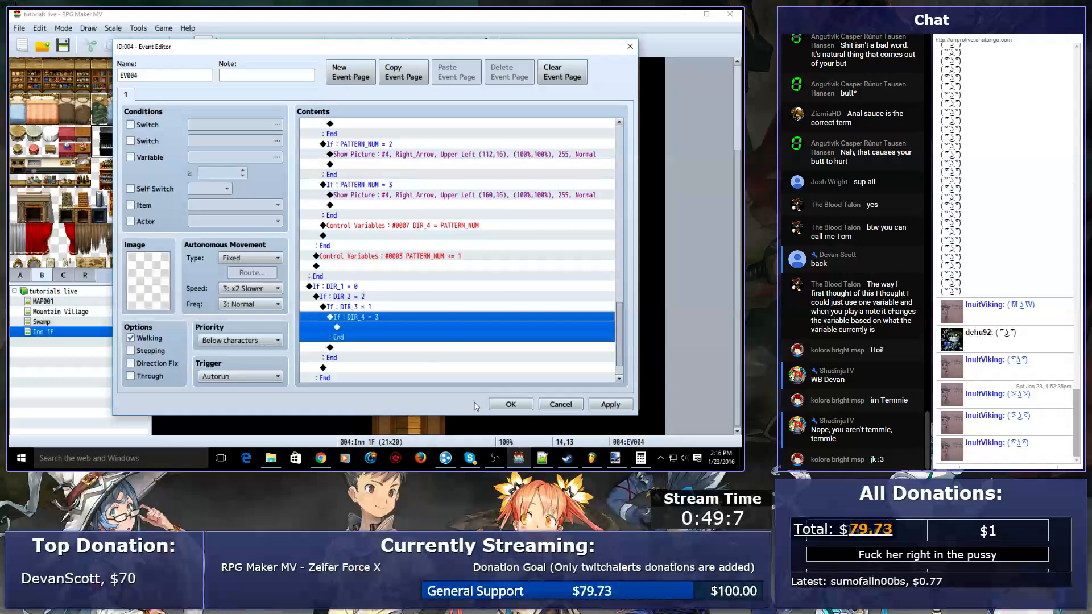
- Review the four nested DIR conditions against the arrow branches that record each input's position
click(333, 266)
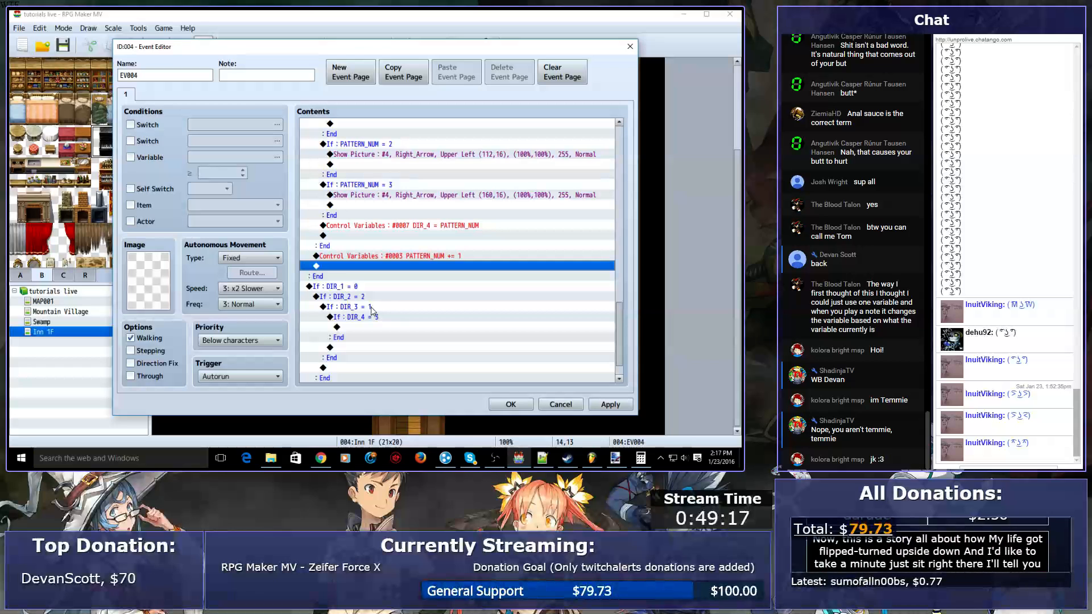
click(330, 288)
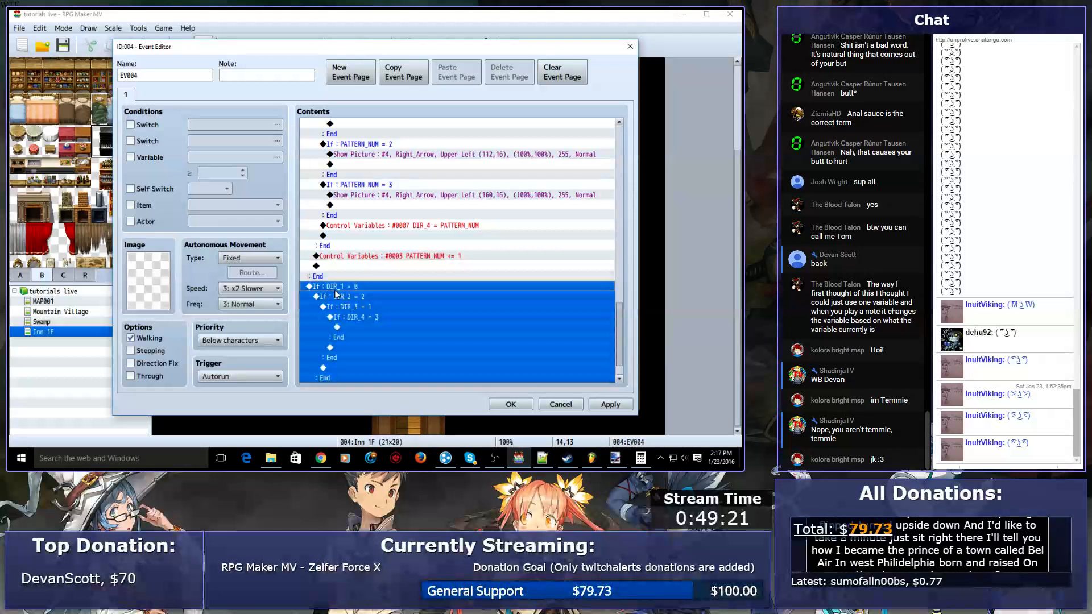
click(357, 307)
click(349, 299)
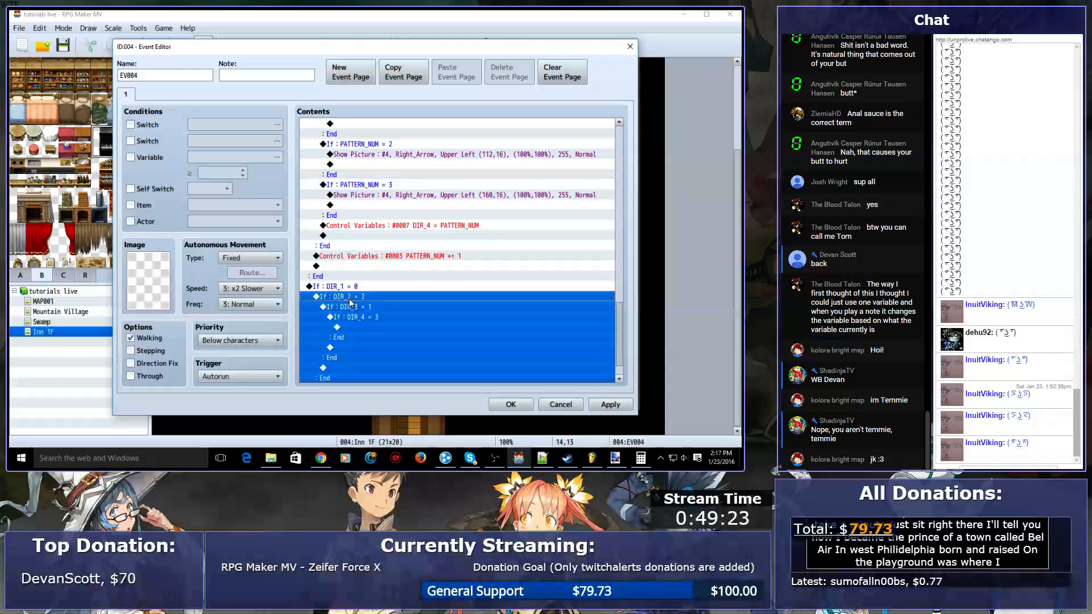
click(360, 320)
scroll(376, 316, up, 20)
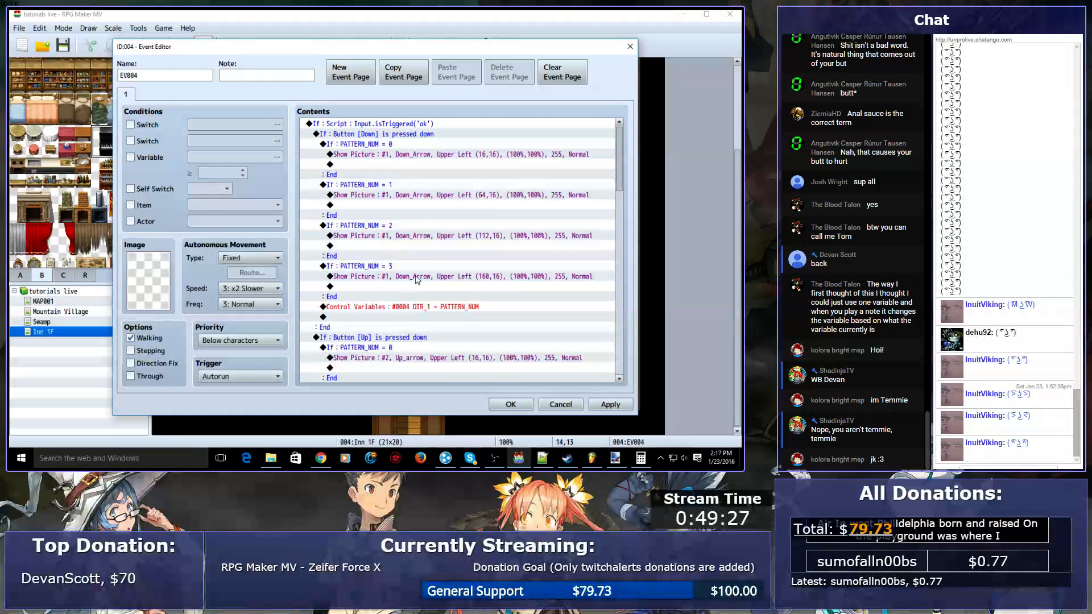
scroll(417, 221, down, 7)
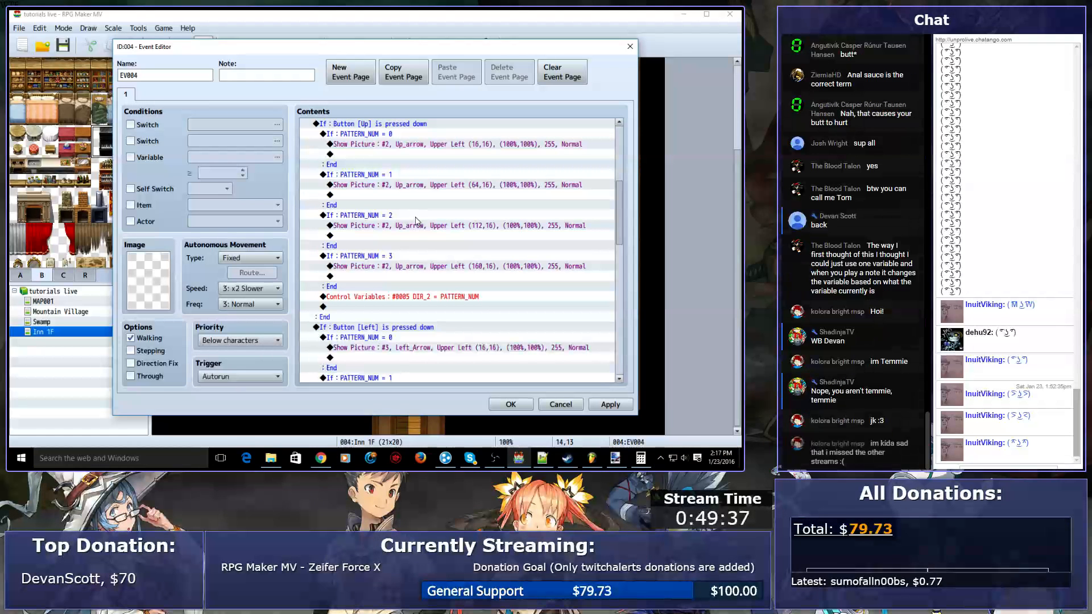
scroll(418, 222, down, 17)
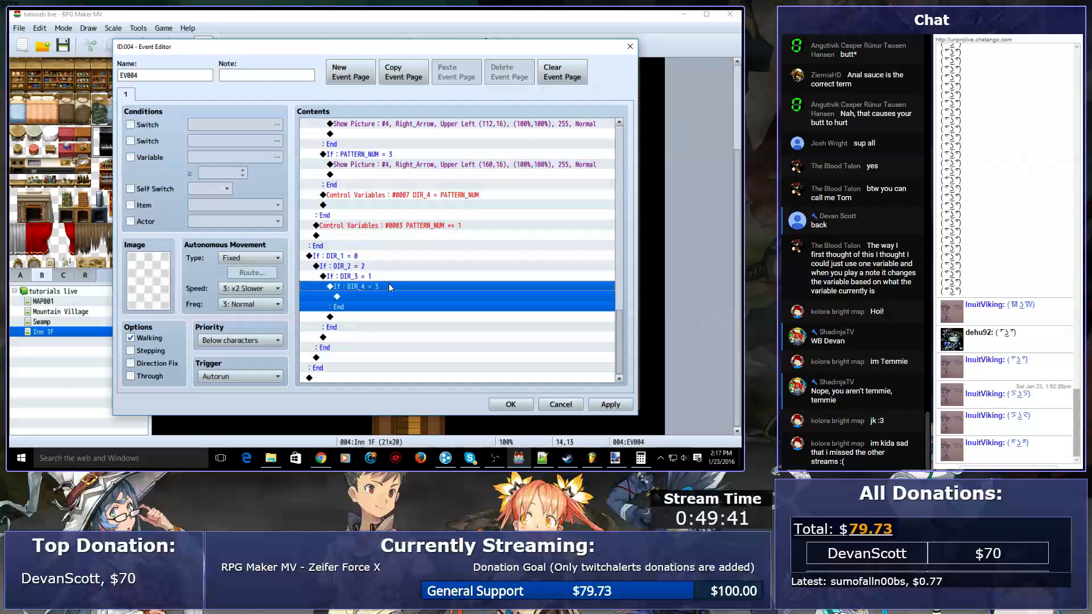
scroll(349, 286, up, 10)
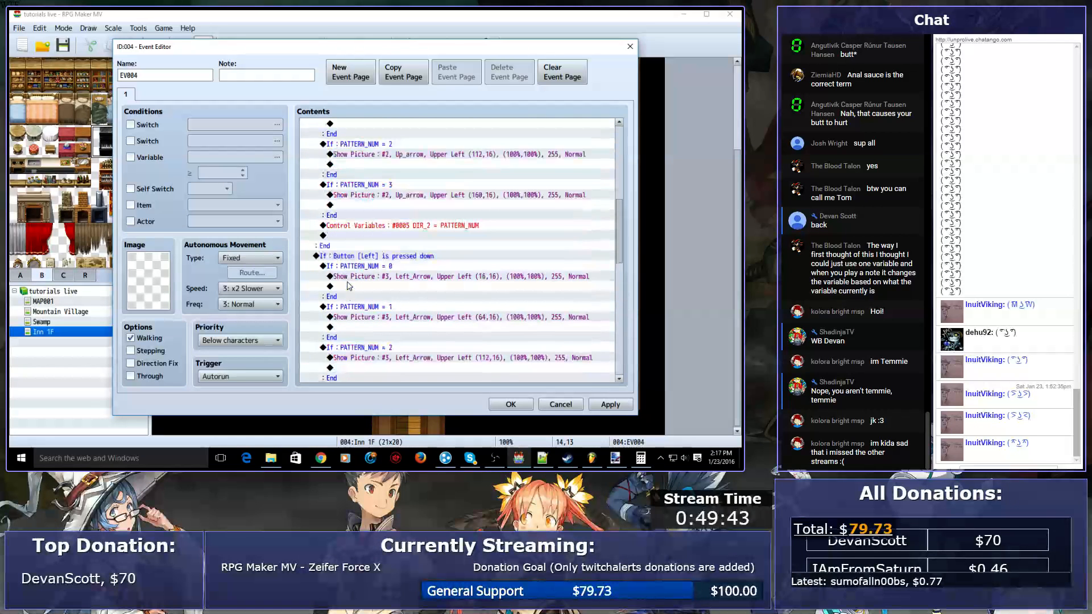
scroll(407, 313, down, 10)
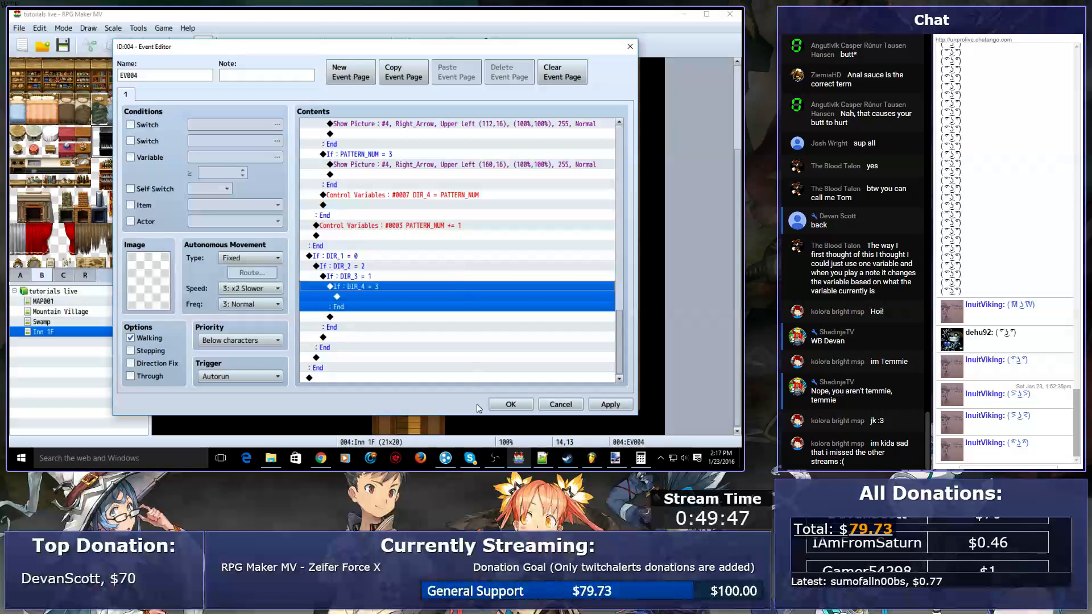
- Add a Show Text command reading "Complete!" inside the DIR_4 = 3 branch
click(401, 343)
click(367, 316)
click(362, 303)
double_click(362, 298)
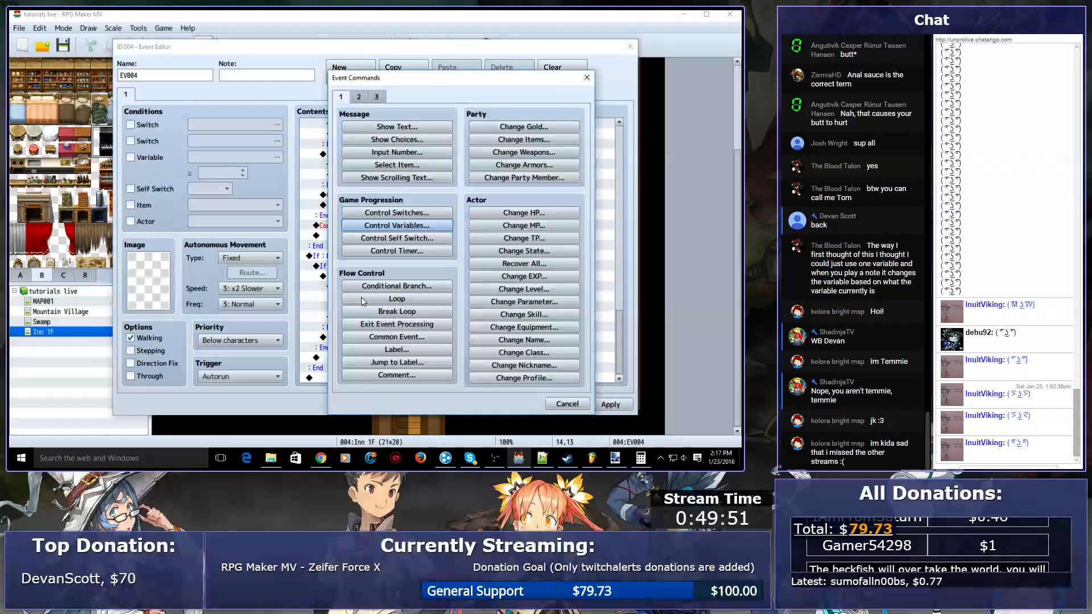
click(369, 126)
text(Complete!)
key(Return)
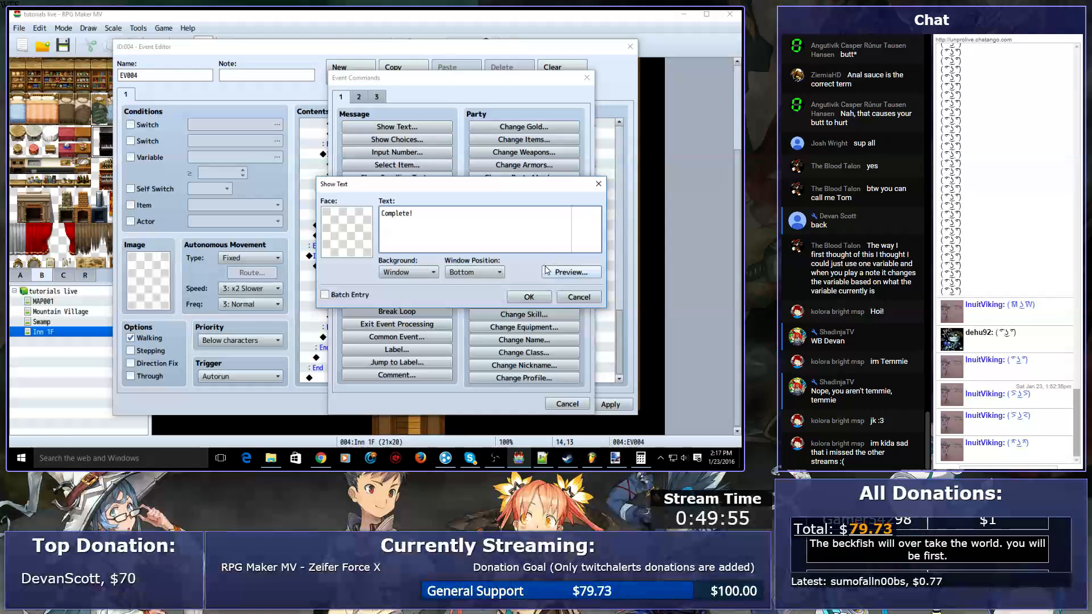
click(529, 297)
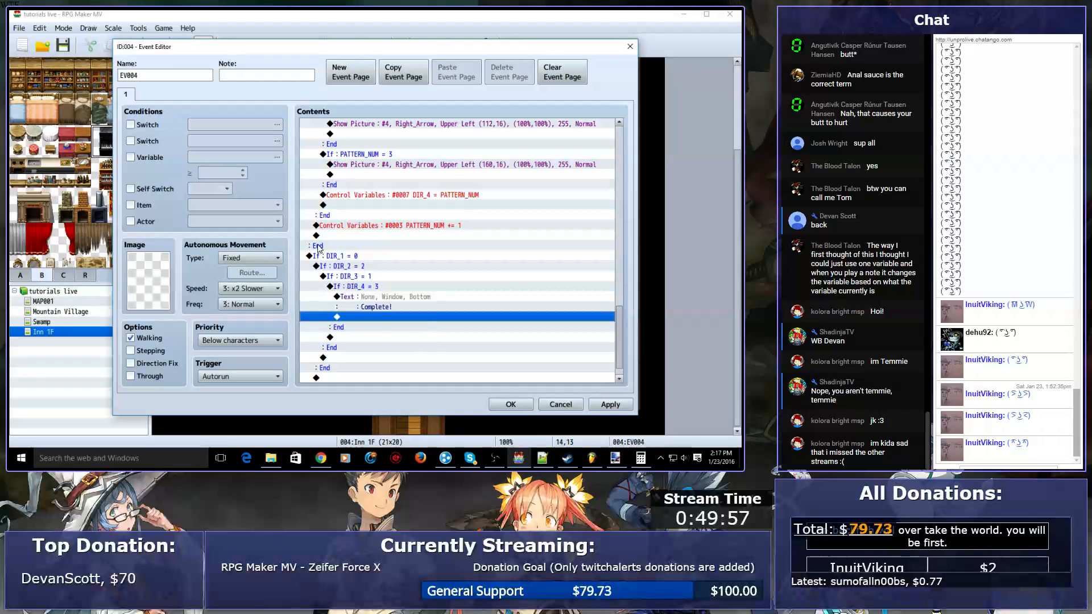
- Check the finished nested DIR_1 branch and accept the changes to event EV004
click(318, 256)
scroll(465, 378, down, 1)
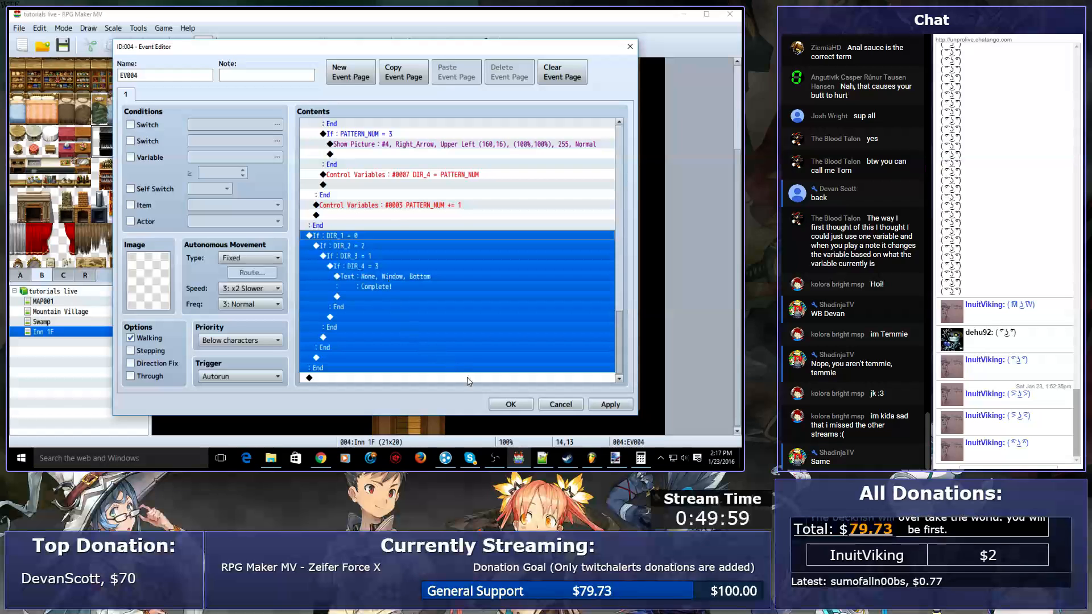
click(511, 405)
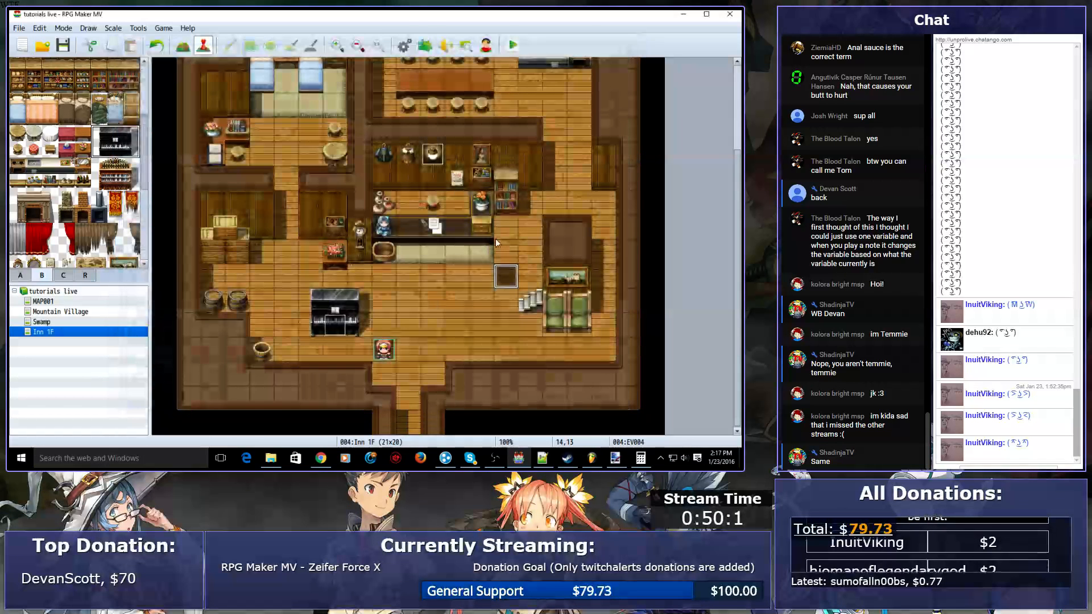
- Playtest the arrow password twice, starting a new game each time and checking the entered pattern
click(512, 45)
click(349, 254)
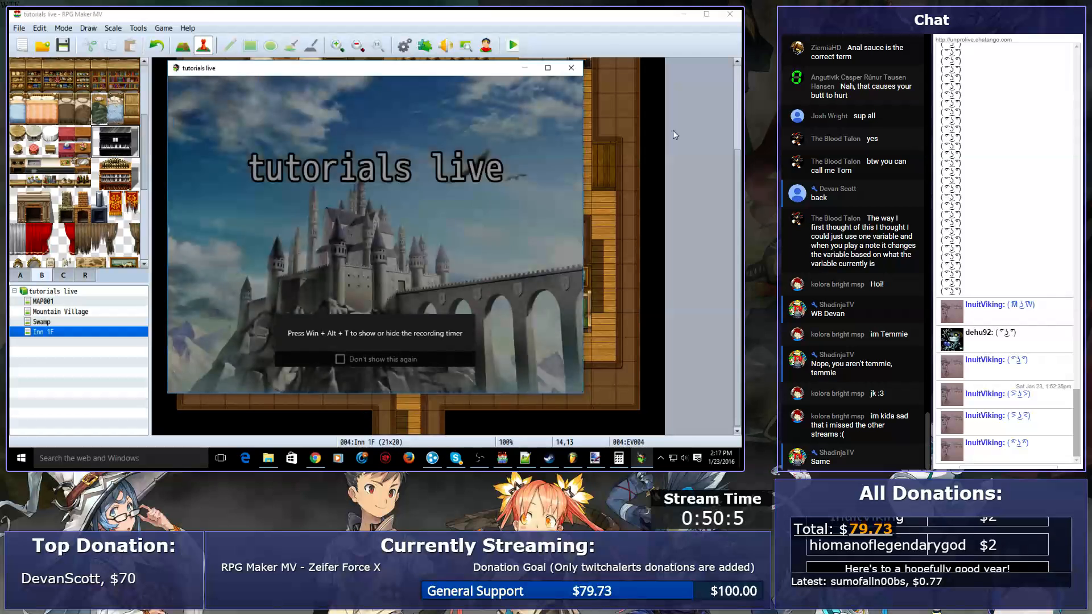
key(Return)
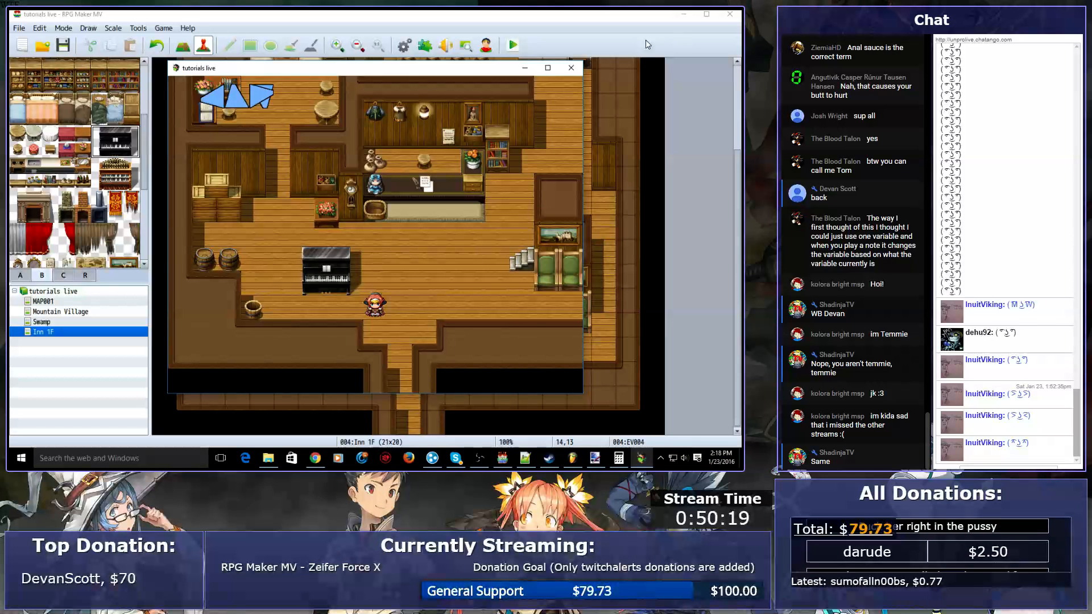
click(572, 69)
click(513, 45)
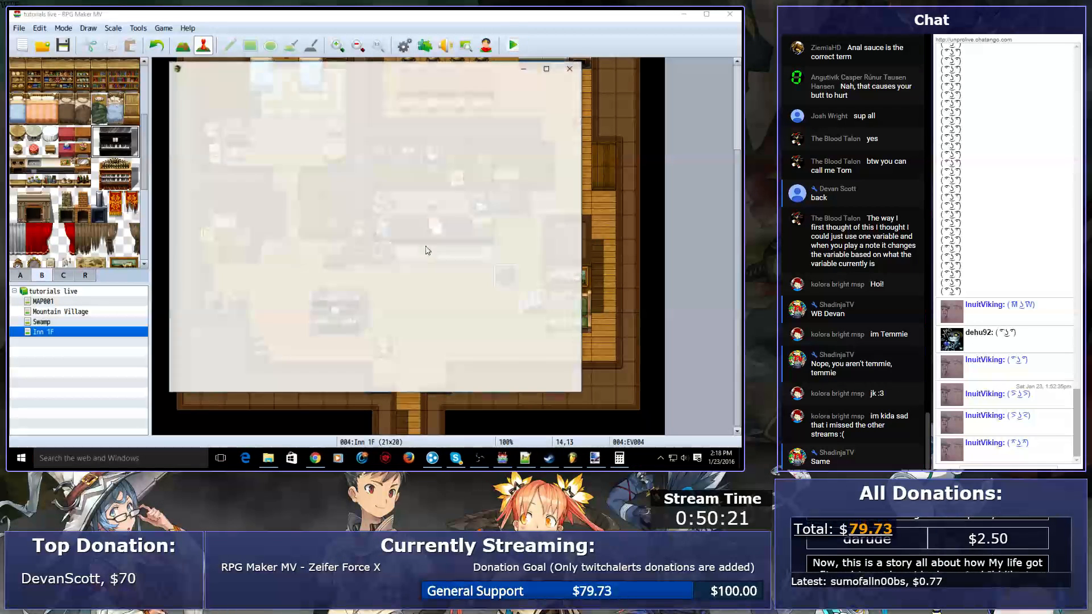
key(Return)
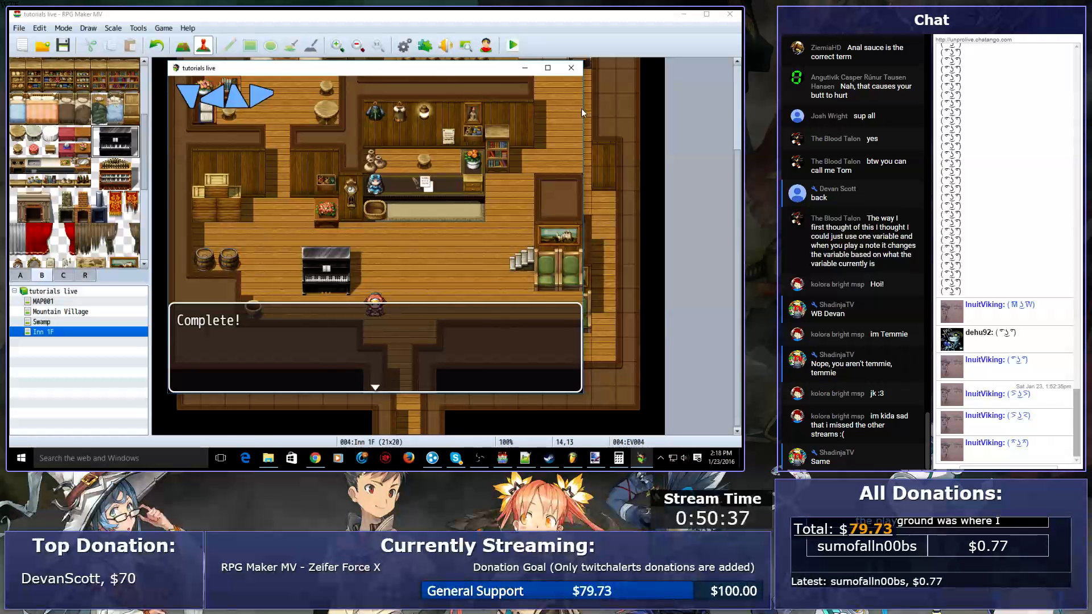
click(572, 68)
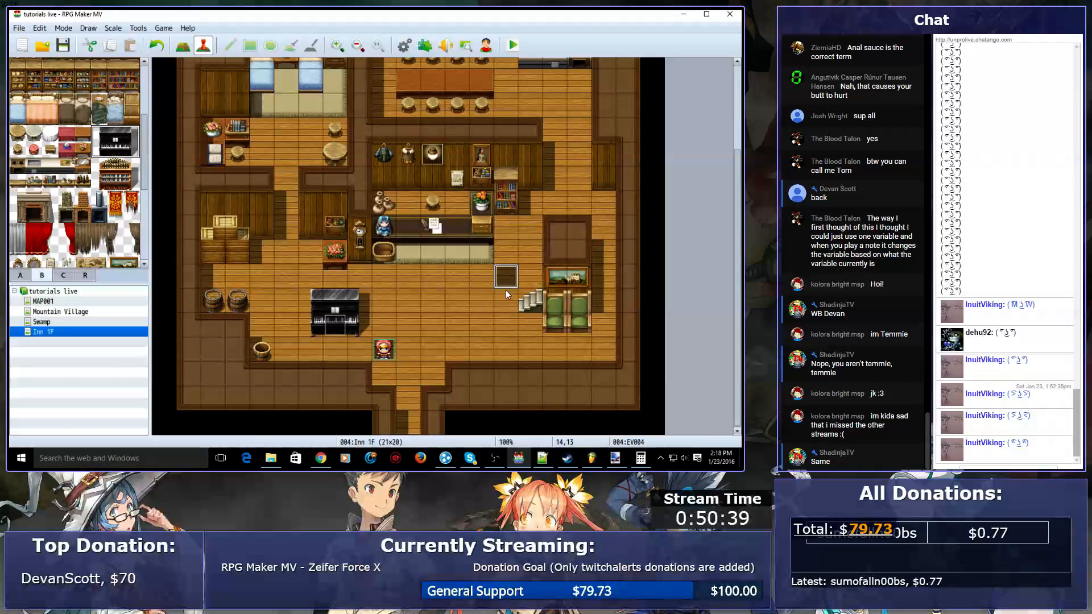
- Open event EV004 and examine the nested DIR conditions against the Input.isTriggered('ok') branch above them
double_click(505, 284)
scroll(382, 331, down, 5)
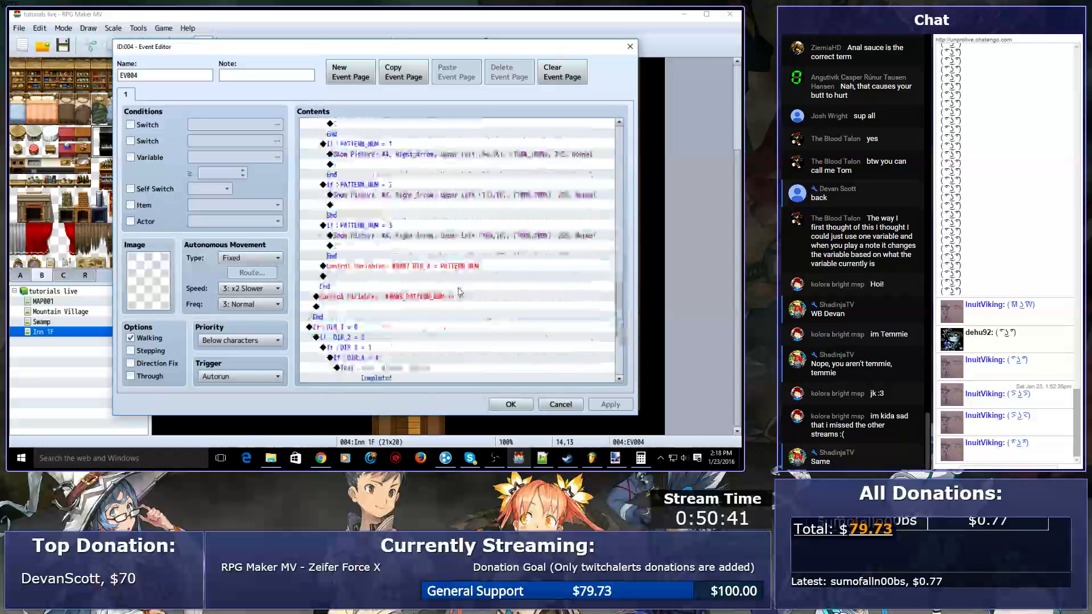
click(383, 331)
scroll(373, 323, down, 3)
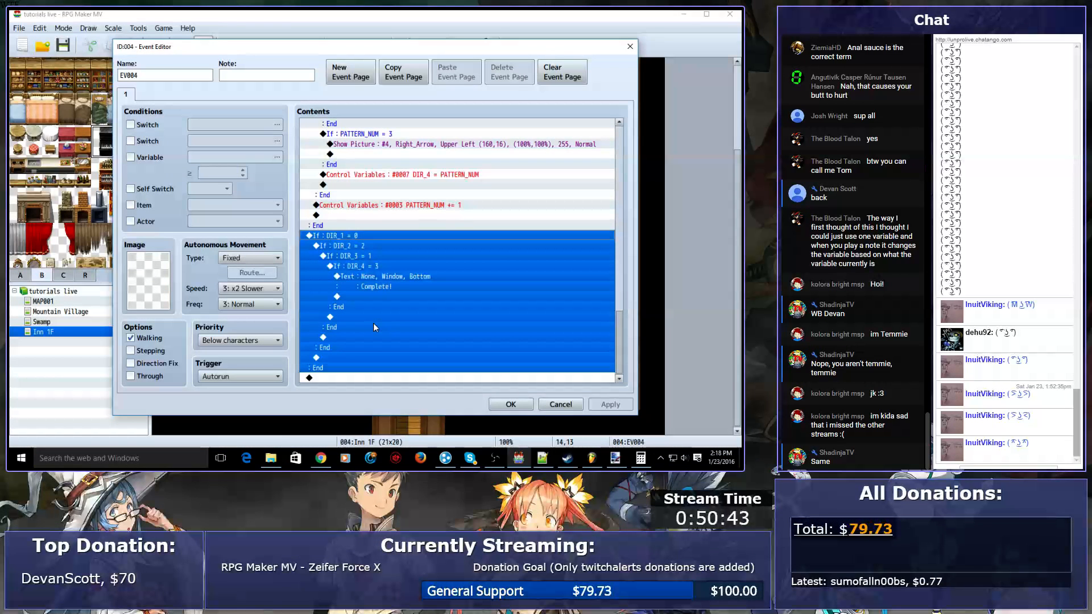
click(349, 217)
click(348, 231)
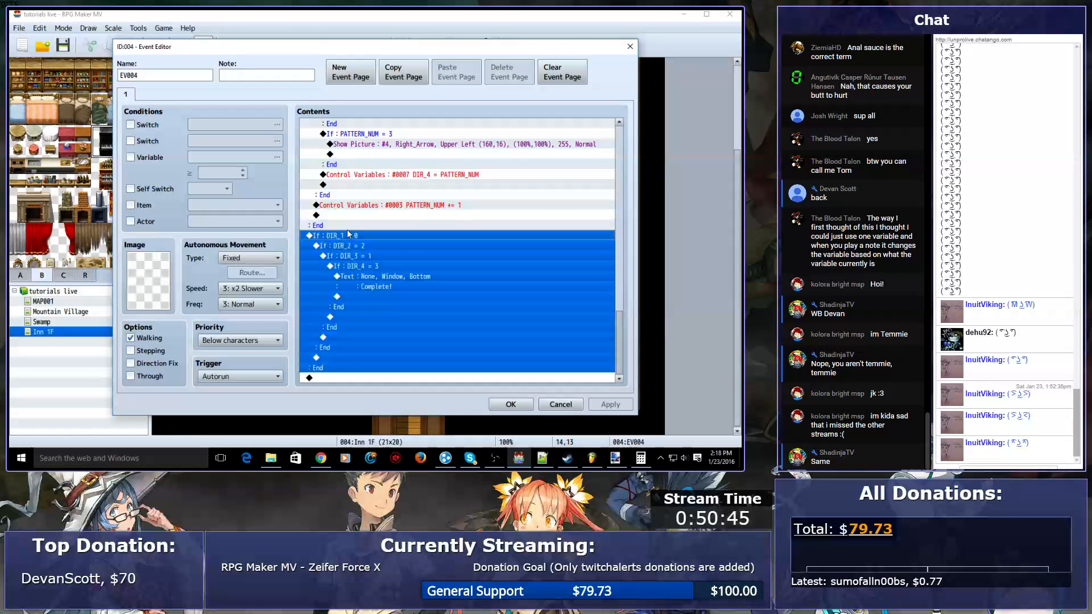
scroll(348, 205, up, 10)
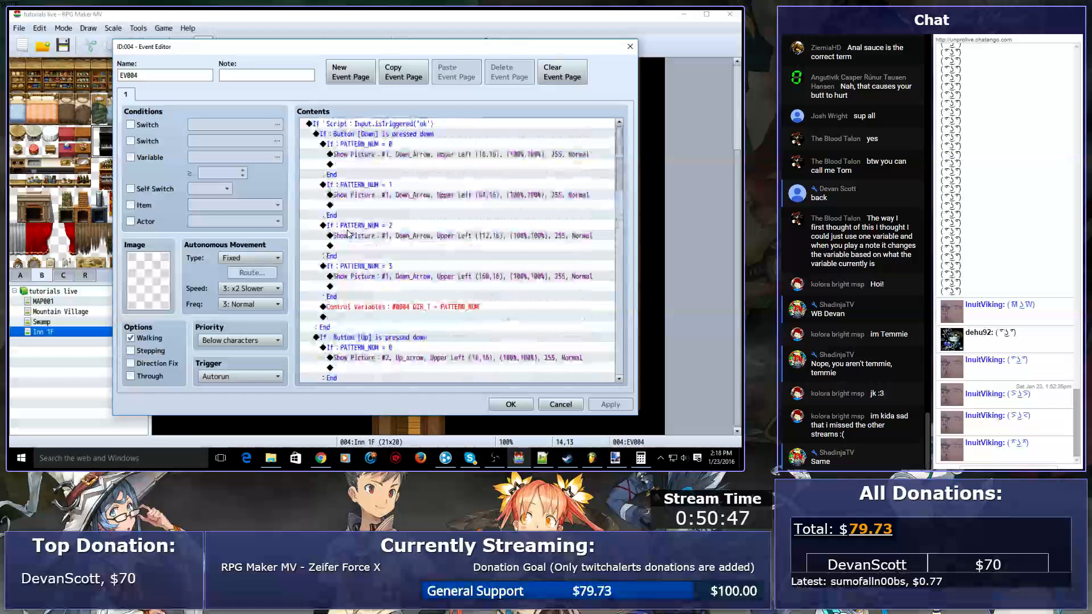
click(348, 124)
scroll(370, 179, down, 5)
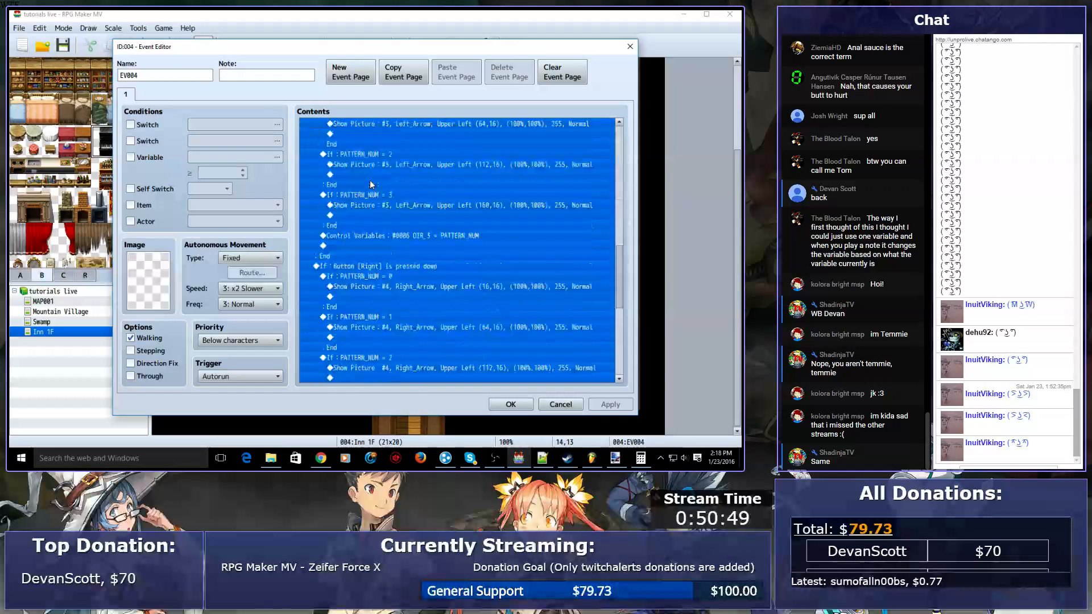
- Move the nested DIR_1 branch to the end of the Input.isTriggered('ok') branch, after the PATTERN_NUM increment
click(347, 234)
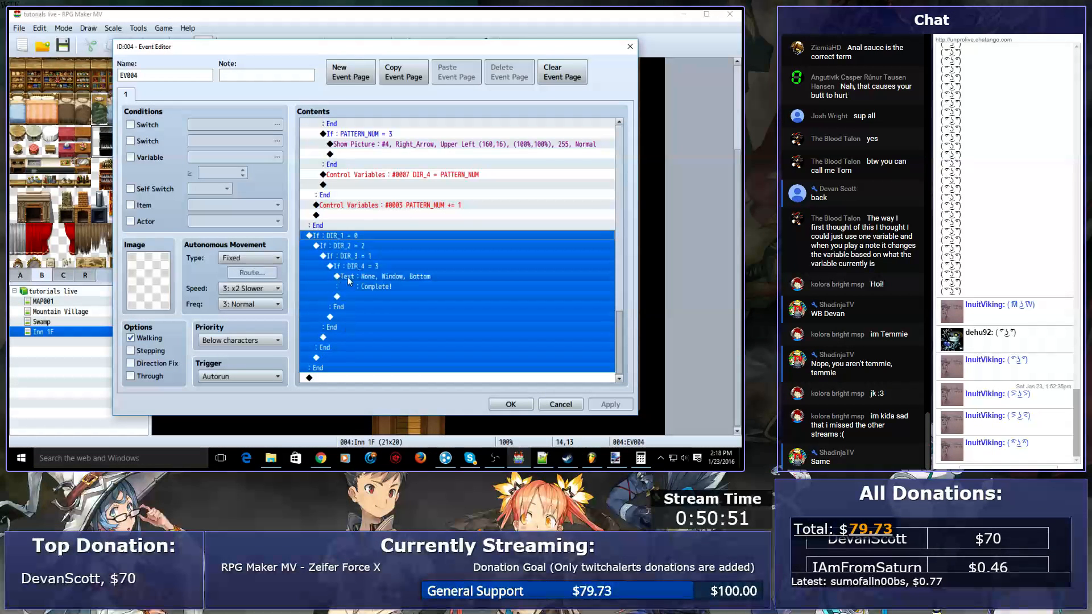
key(Delete)
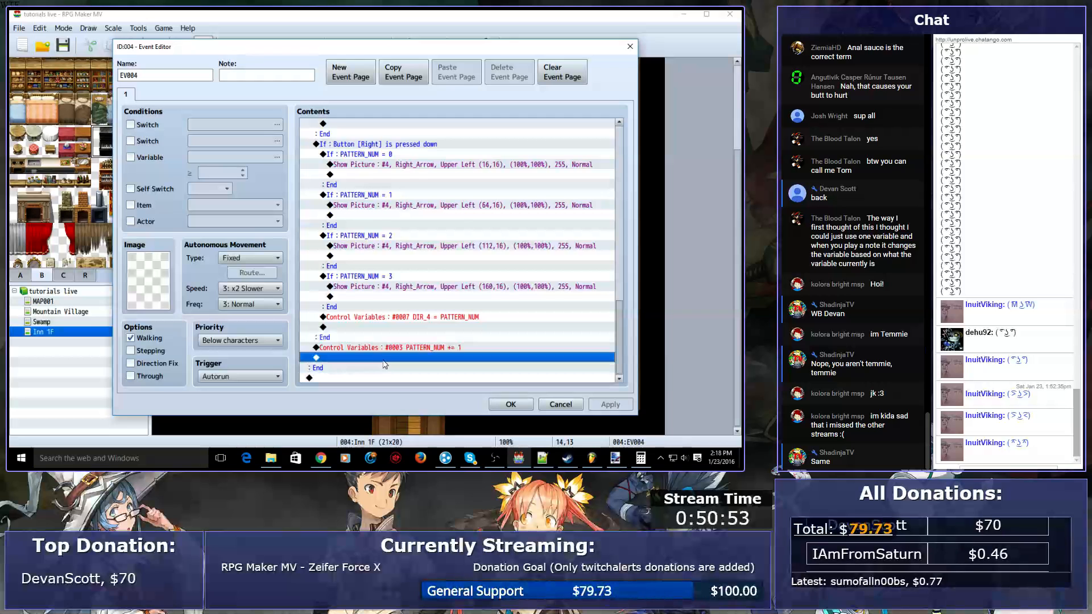
key(ctrl+v)
double_click(399, 297)
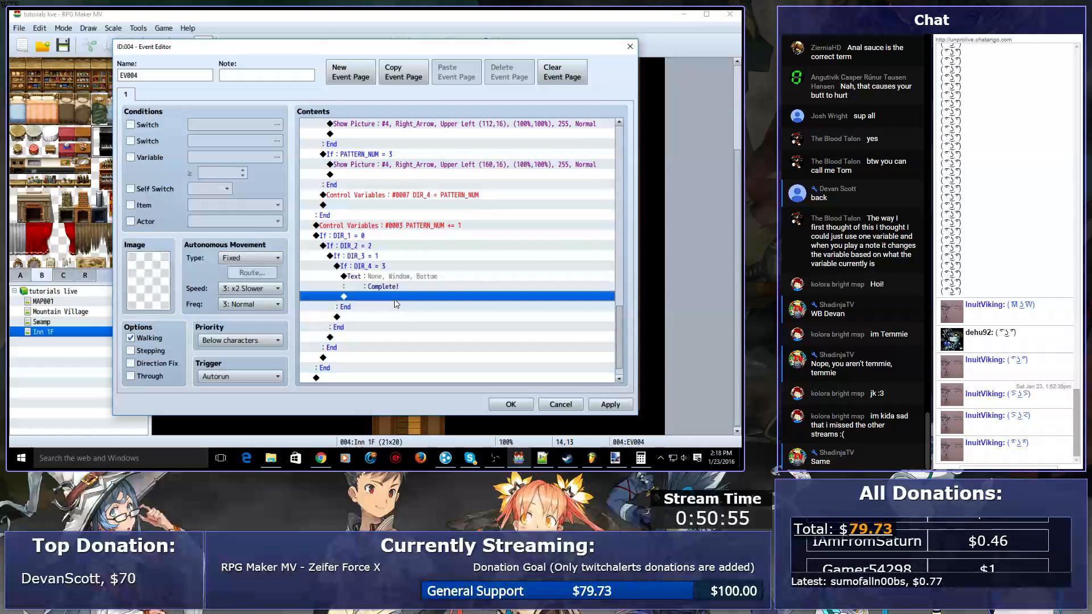
key(Escape)
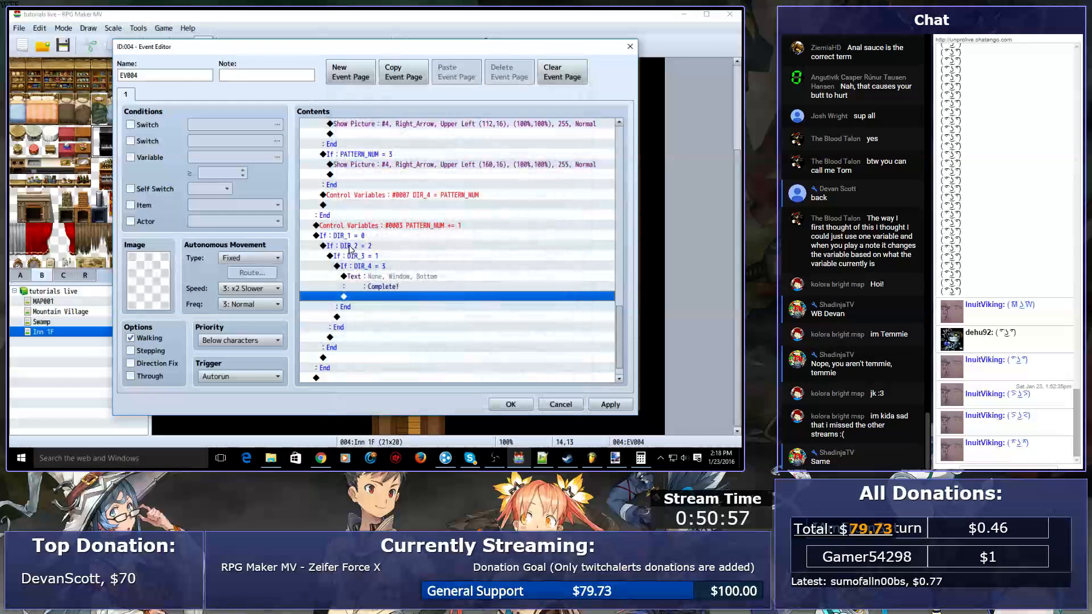
click(342, 235)
scroll(341, 239, down, 1)
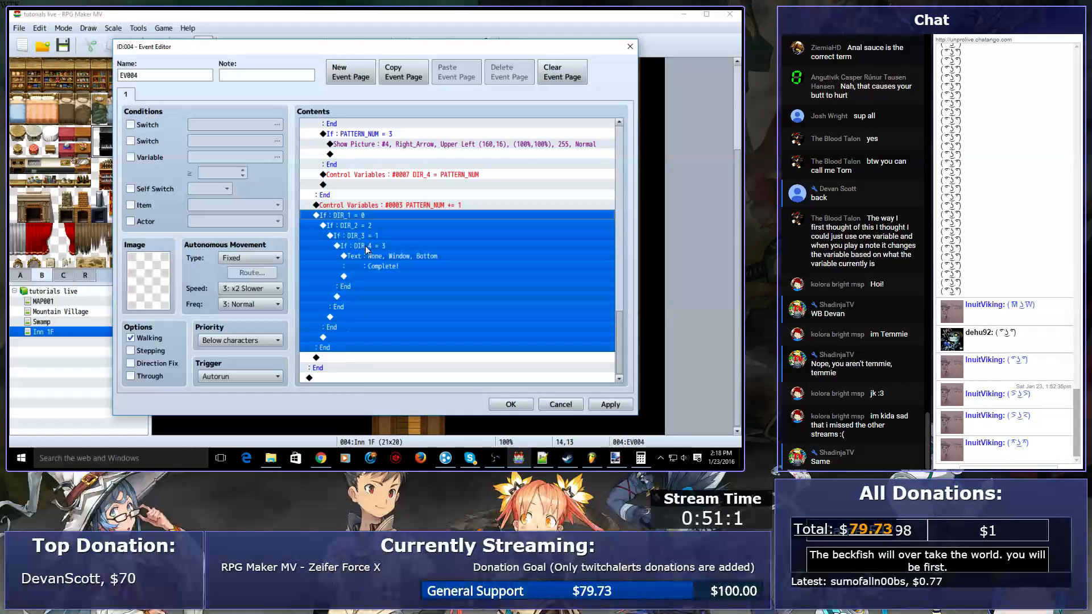
- Add a conditional branch for PATTERN_NUM = 3 at the end of the event, after the Input.isTriggered('ok') branch
click(374, 208)
double_click(338, 377)
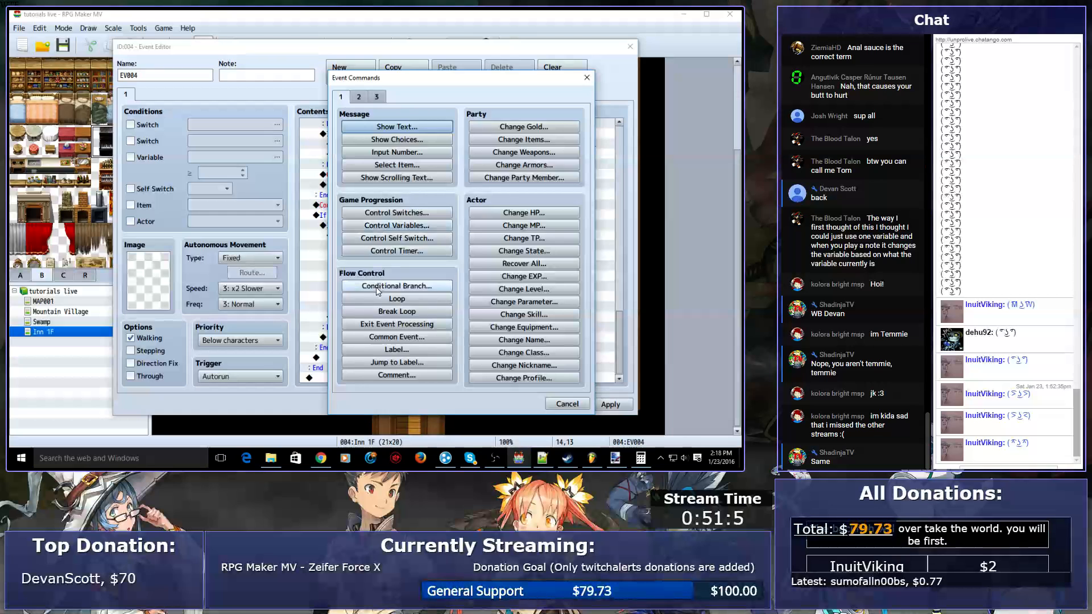
click(397, 286)
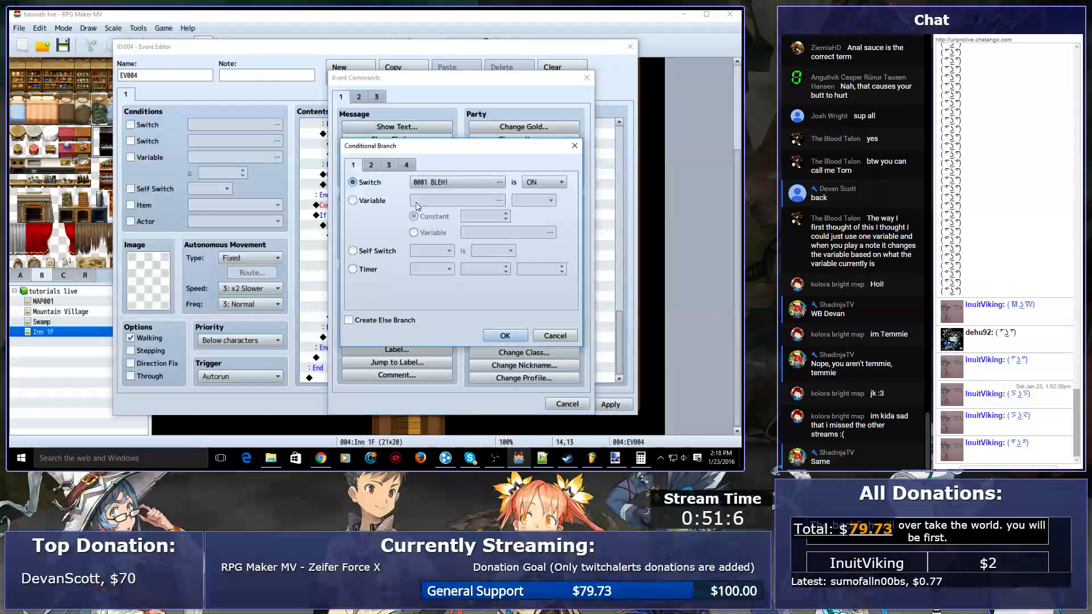
click(353, 200)
click(436, 201)
click(513, 199)
double_click(487, 156)
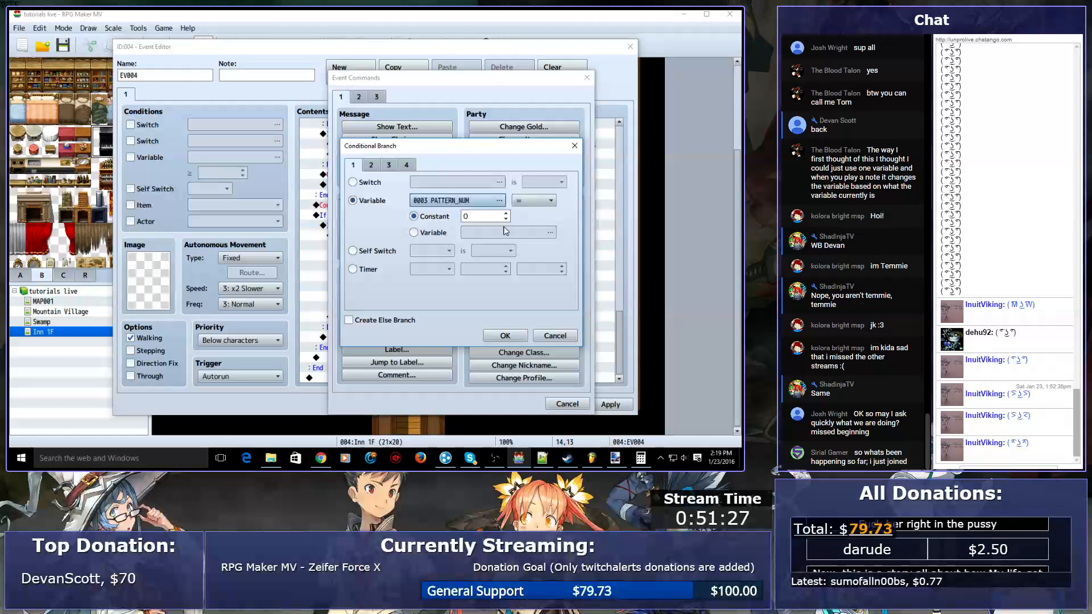
click(483, 203)
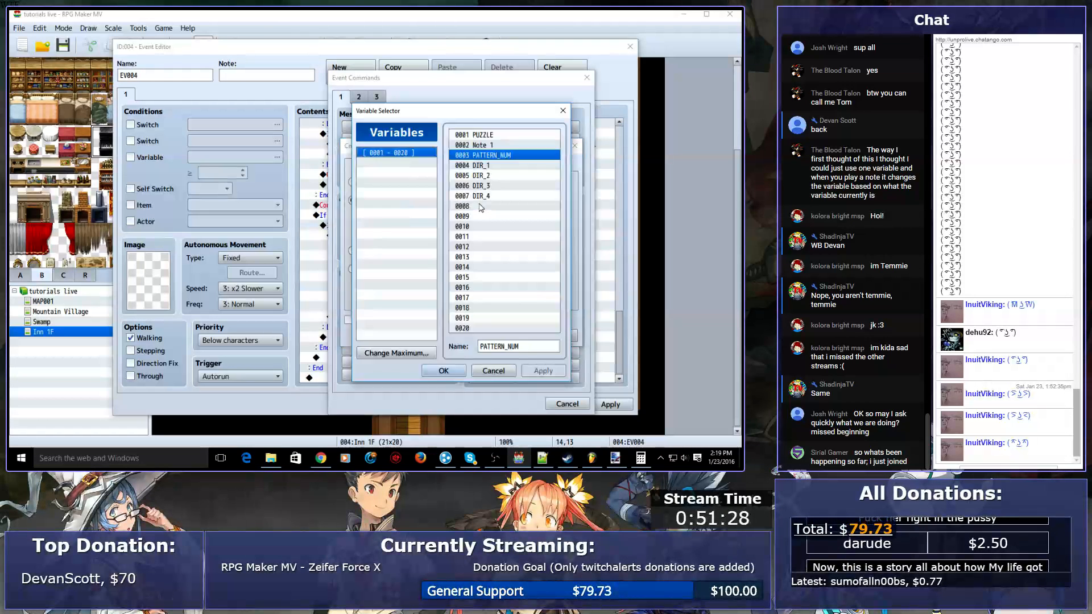
double_click(489, 155)
click(471, 218)
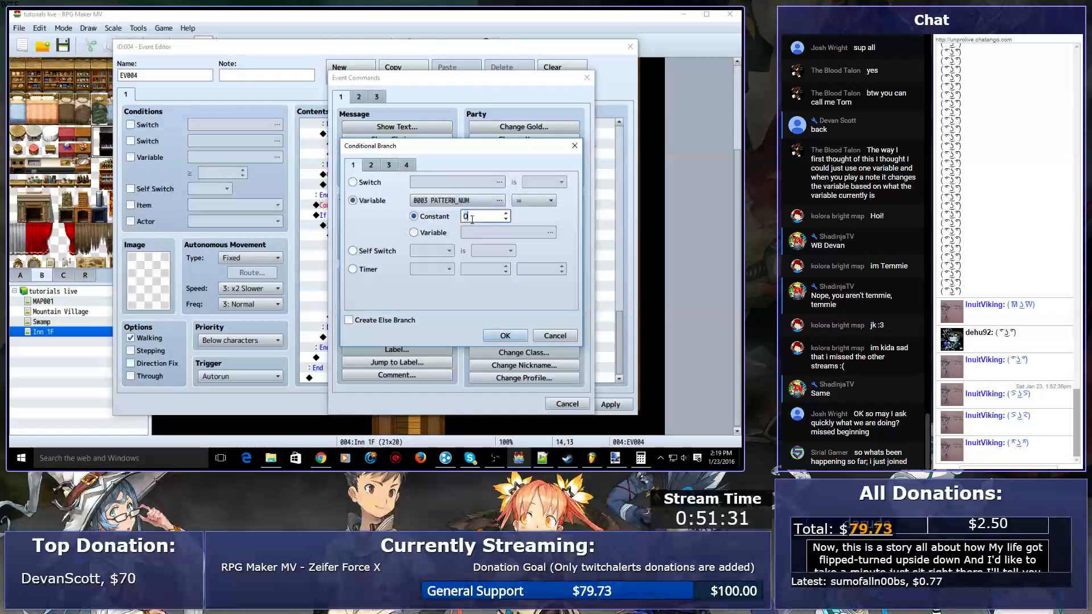
text(3)
click(505, 336)
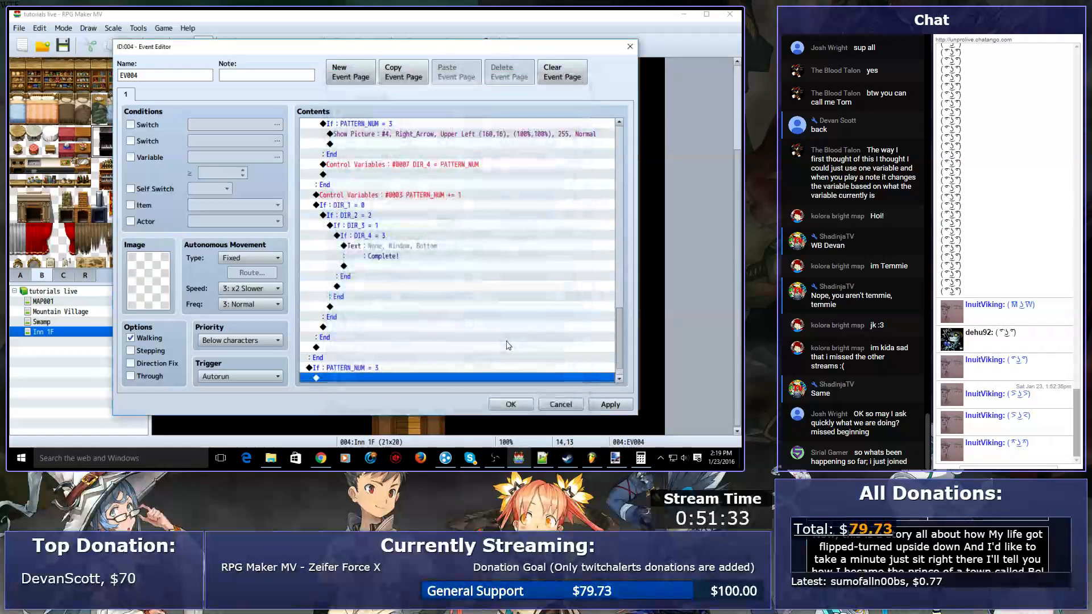
- Move the nested DIR_1 branch with its "Complete!" text inside the new PATTERN_NUM = 3 branch
click(349, 207)
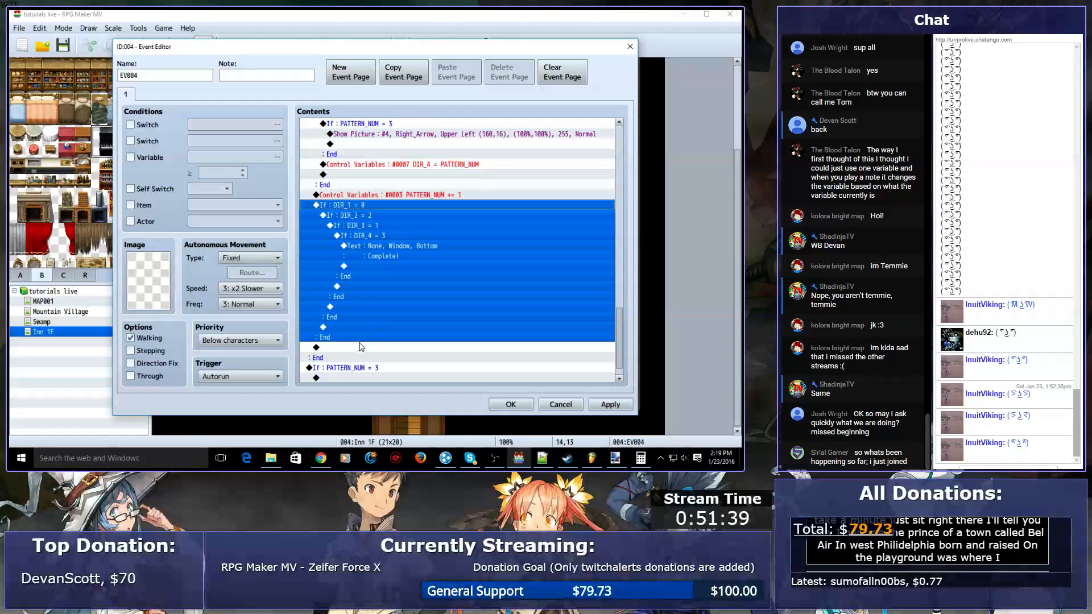
click(348, 369)
scroll(348, 367, down, 1)
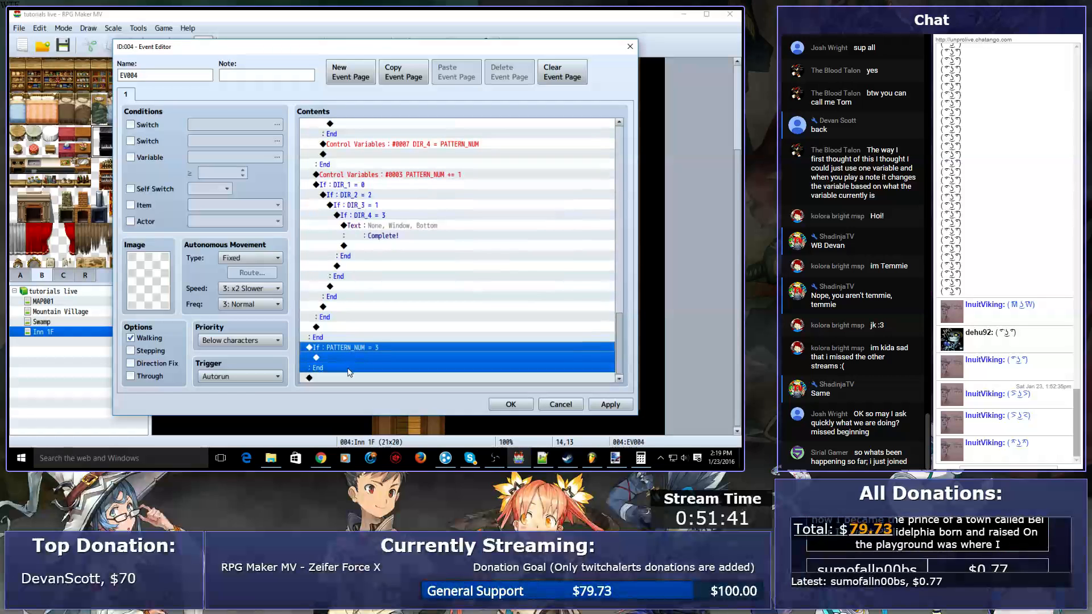
click(333, 187)
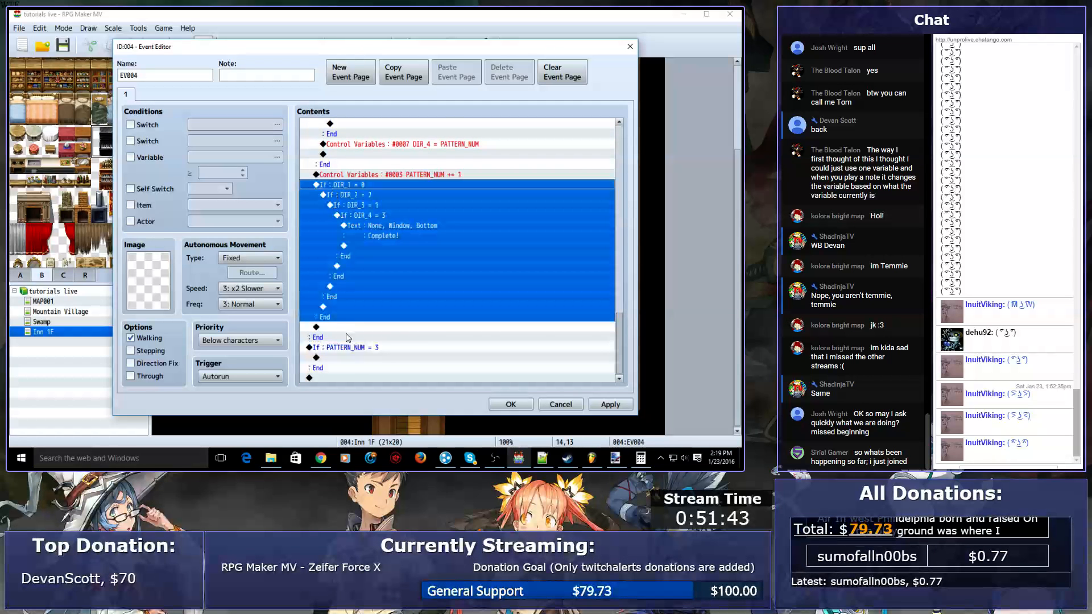
key(ctrl+x)
click(344, 357)
key(ctrl+v)
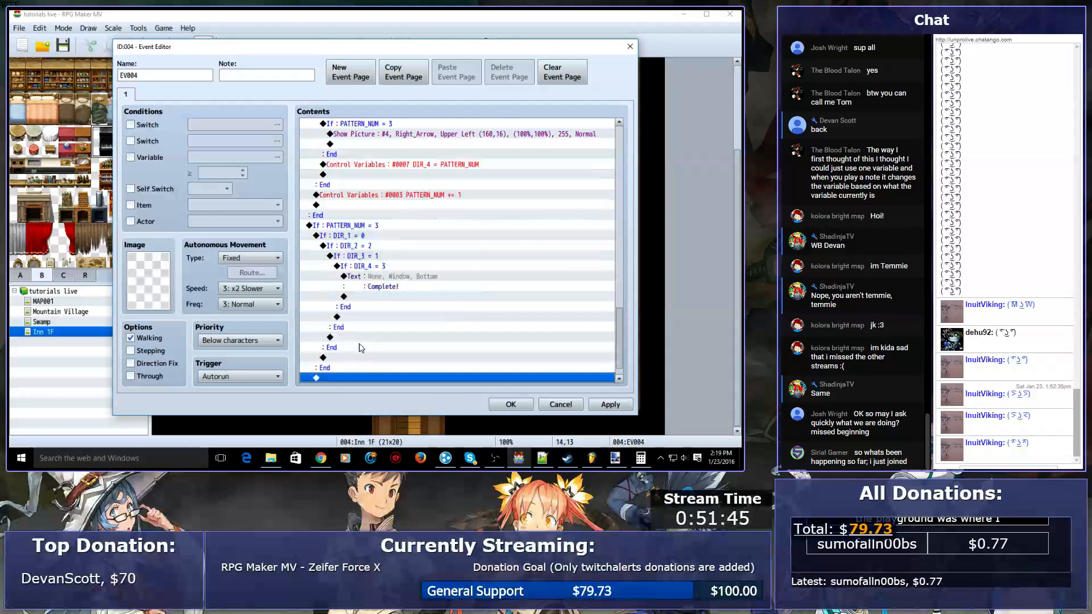
- Add a Control Variables command setting PATTERN_NUM to 0 after the nested DIR_1 branch, within the PATTERN_NUM = 3 condition
double_click(339, 379)
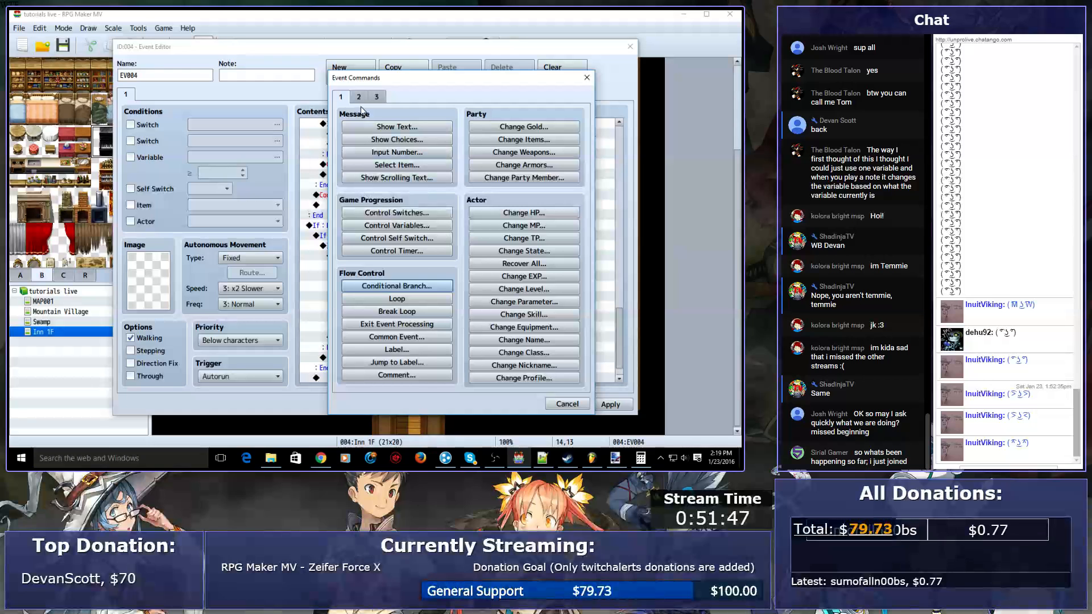
click(403, 285)
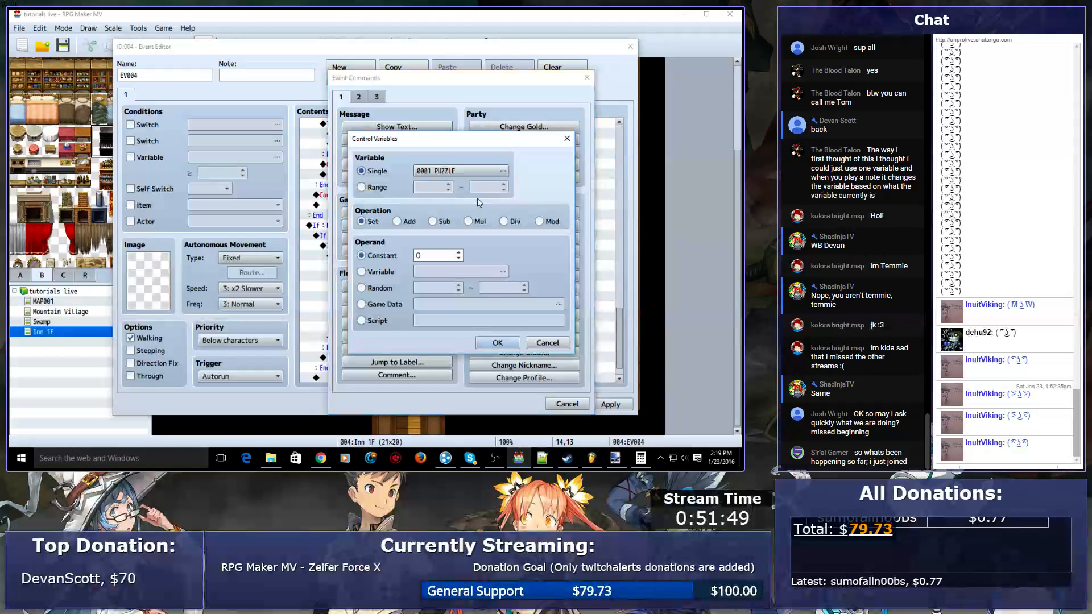
click(470, 179)
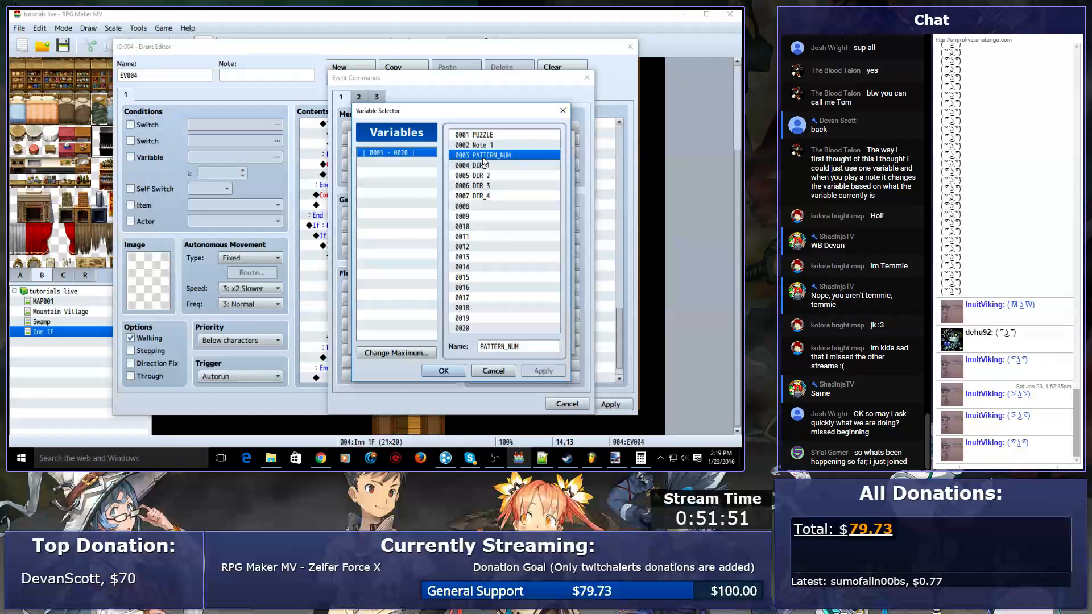
double_click(484, 156)
click(440, 253)
key(Return)
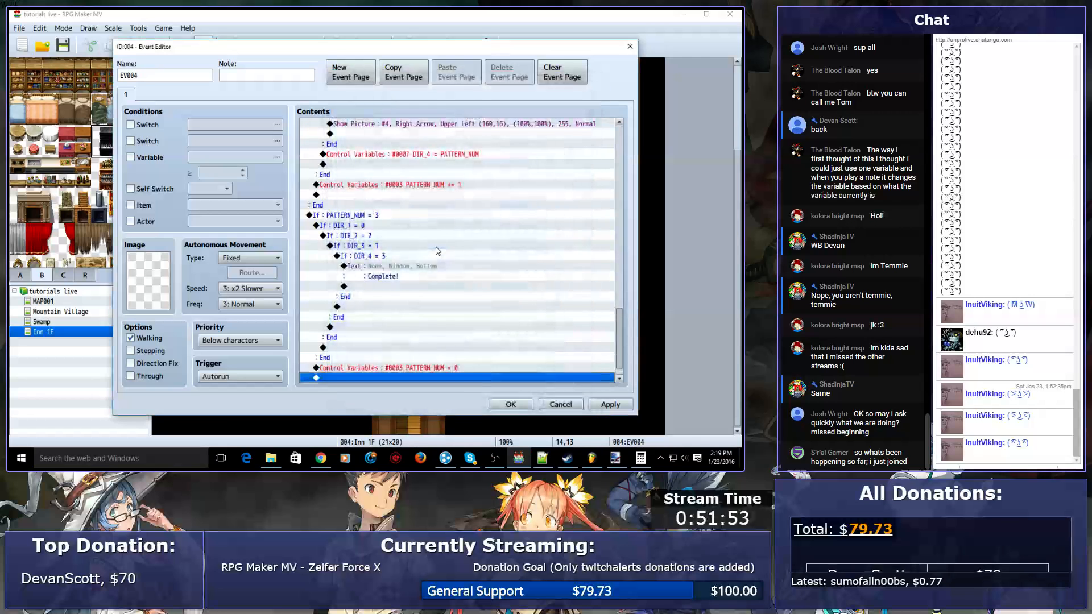
- Add an Erase Picture command for picture #1 below the PATTERN_NUM reset
double_click(390, 354)
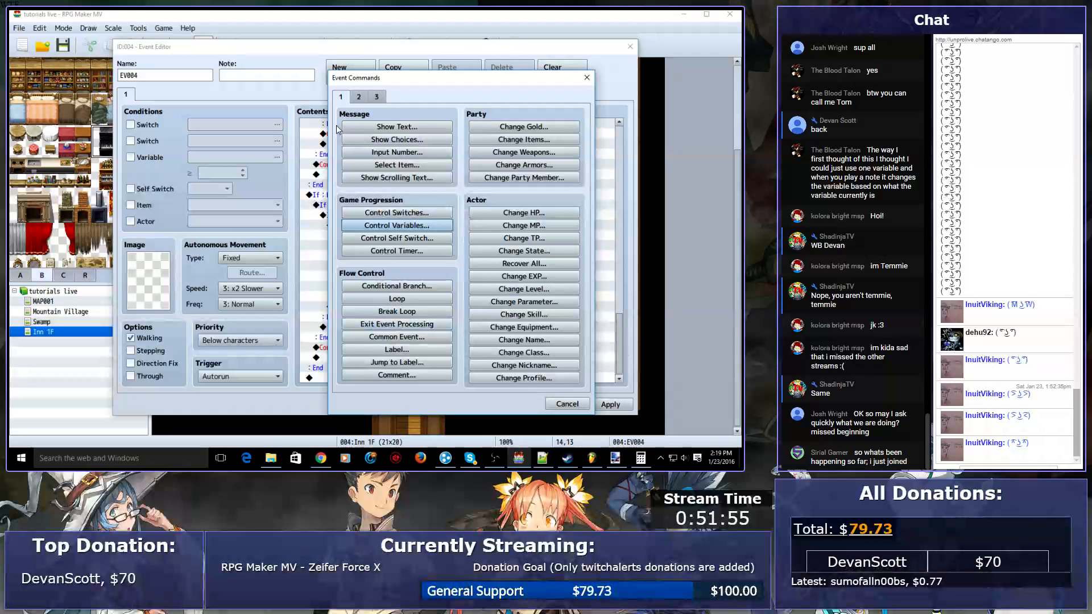
click(359, 97)
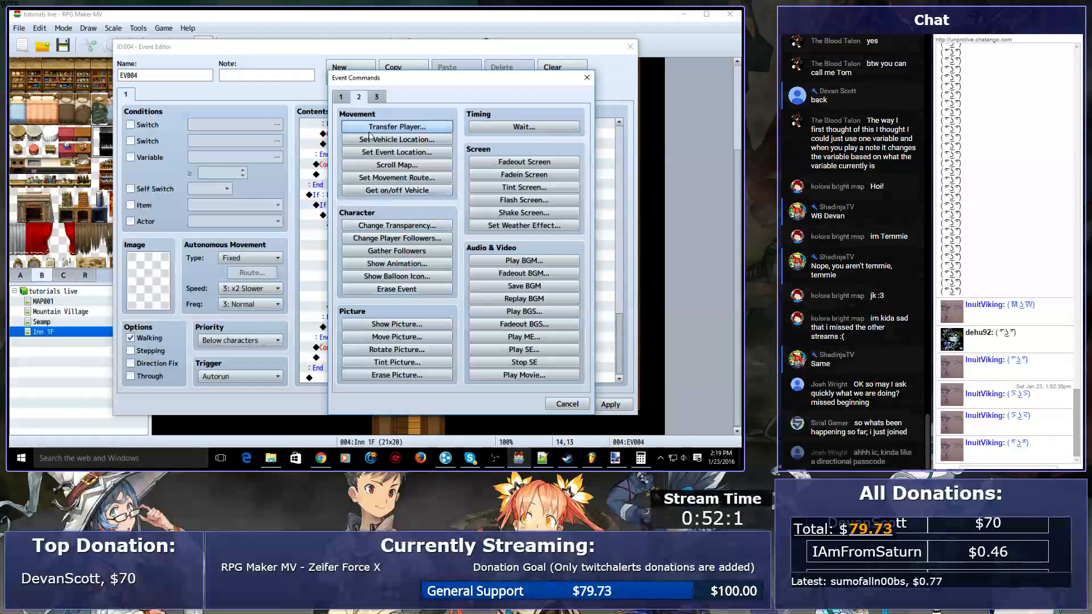
click(341, 96)
click(359, 97)
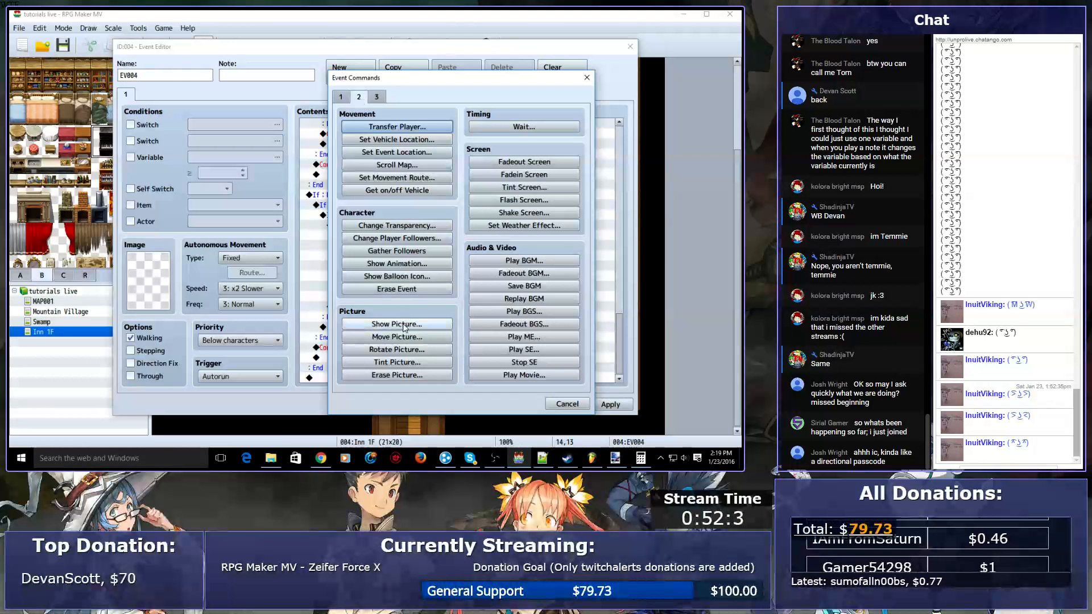
click(397, 375)
key(Return)
- Duplicate the Erase Picture command three times and set the copies to pictures #2, #3 and #4
click(393, 359)
key(ctrl+c)
key(Down)
key(ctrl+v)
key(ctrl+v)
key(ctrl+v)
key(Up)
key(Up)
key(Up)
key(space)
text(2)
key(Return)
key(Down)
key(space)
text(3)
key(Return)
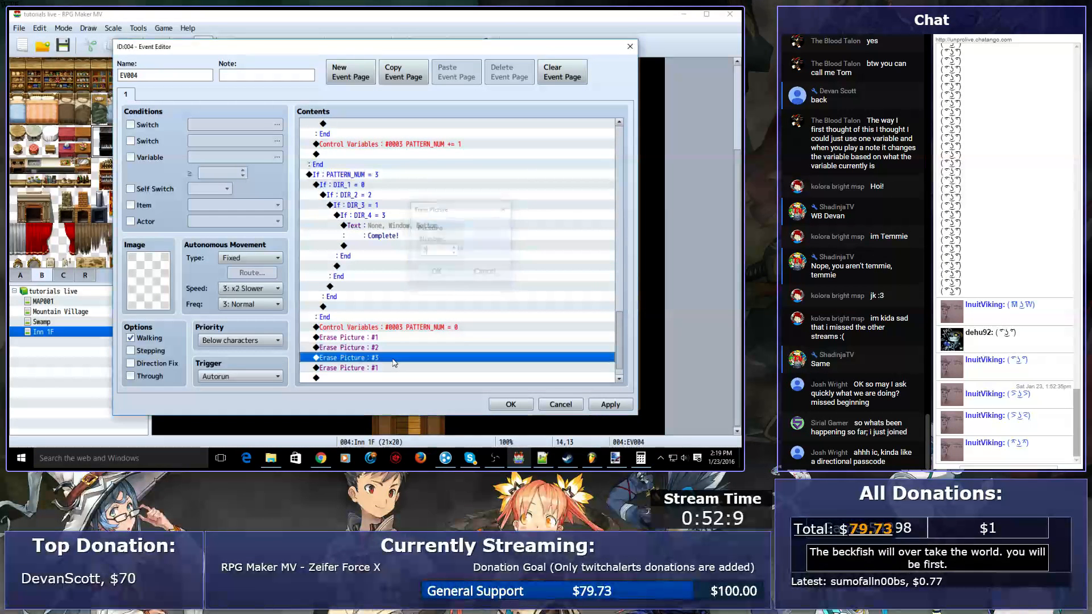
key(Down)
key(space)
text(4)
key(Return)
- Accept the event edits, run a playtest of the arrow input on the Inn 1F map, and close the test game
click(492, 404)
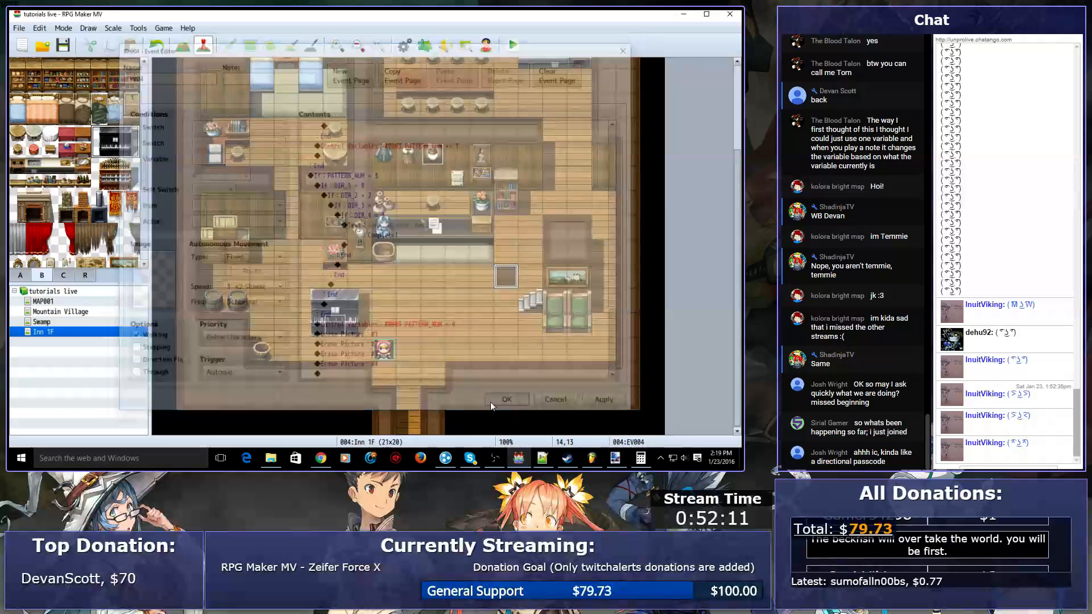
click(512, 45)
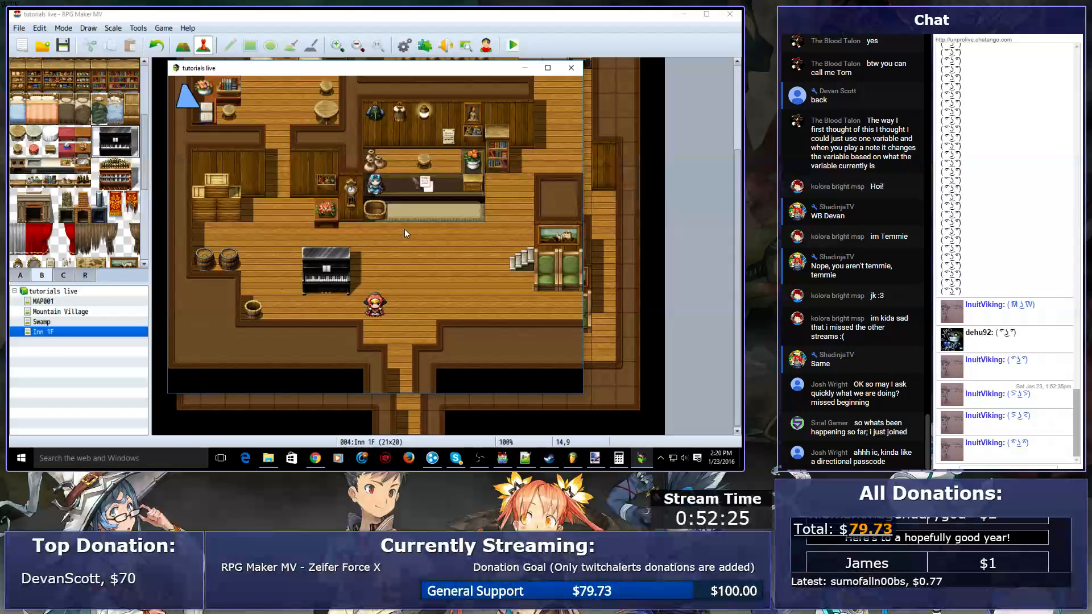
click(571, 68)
key(alt+Tab)
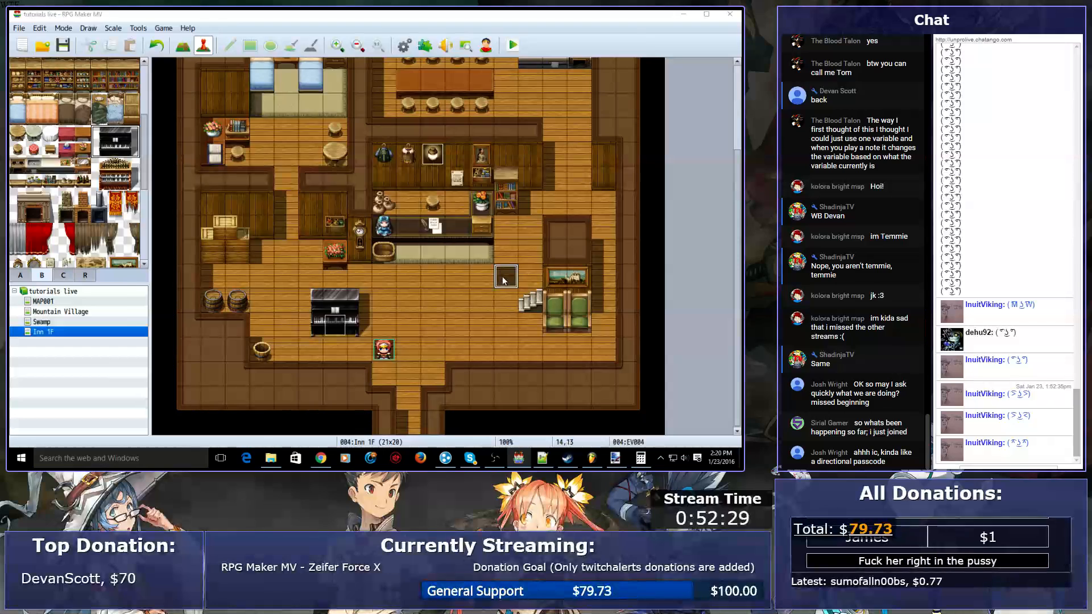
- Reopen the arrow password event and examine the PATTERN_NUM = 3 branch and its condition settings
double_click(503, 277)
scroll(471, 249, down, 5)
scroll(471, 248, down, 3)
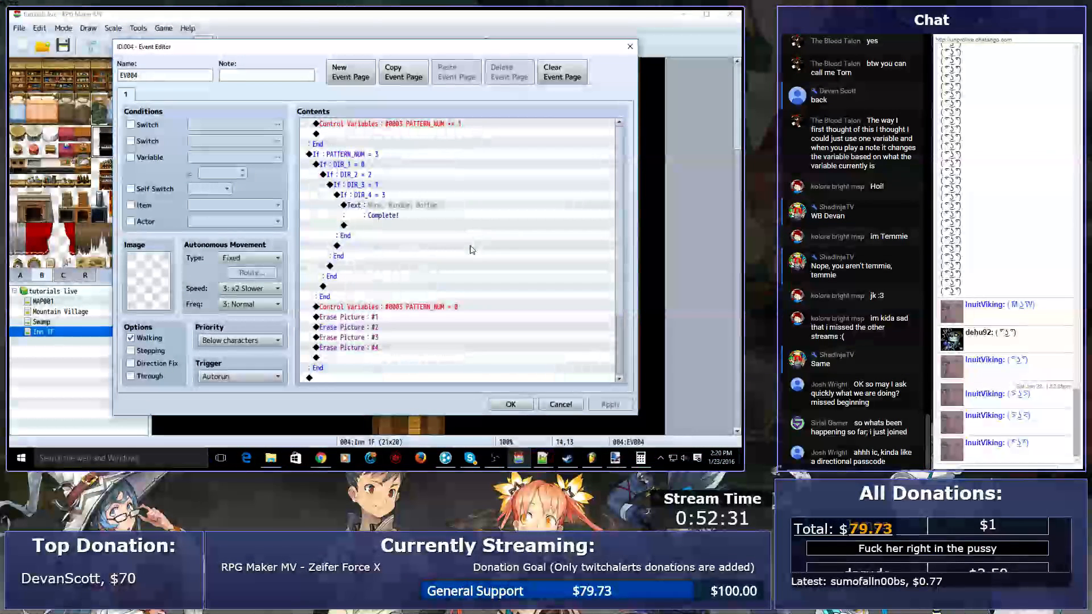
click(404, 154)
scroll(403, 189, up, 2)
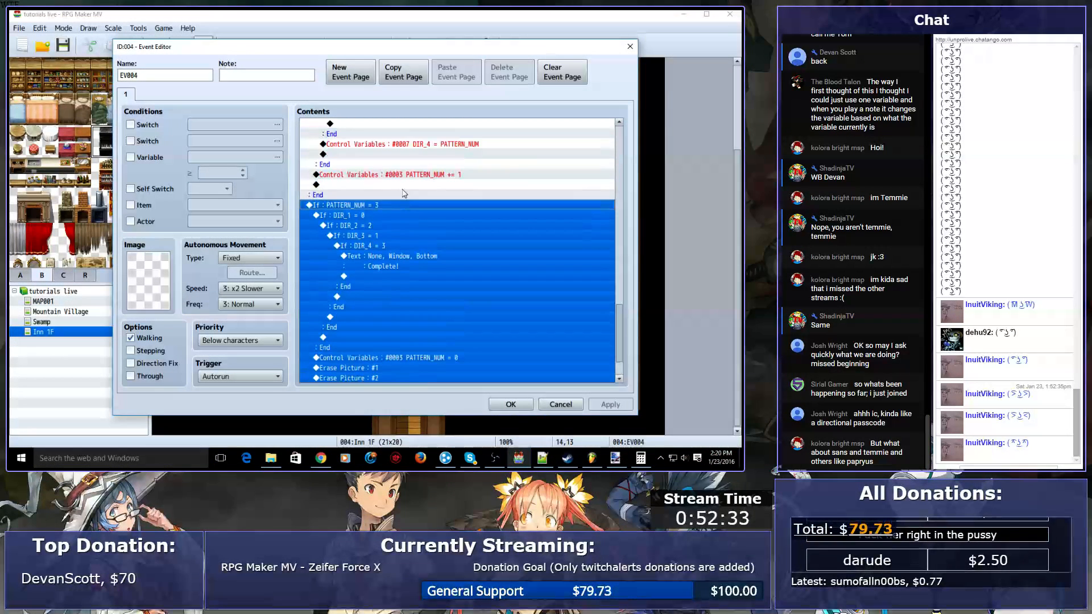
scroll(404, 193, up, 2)
double_click(408, 278)
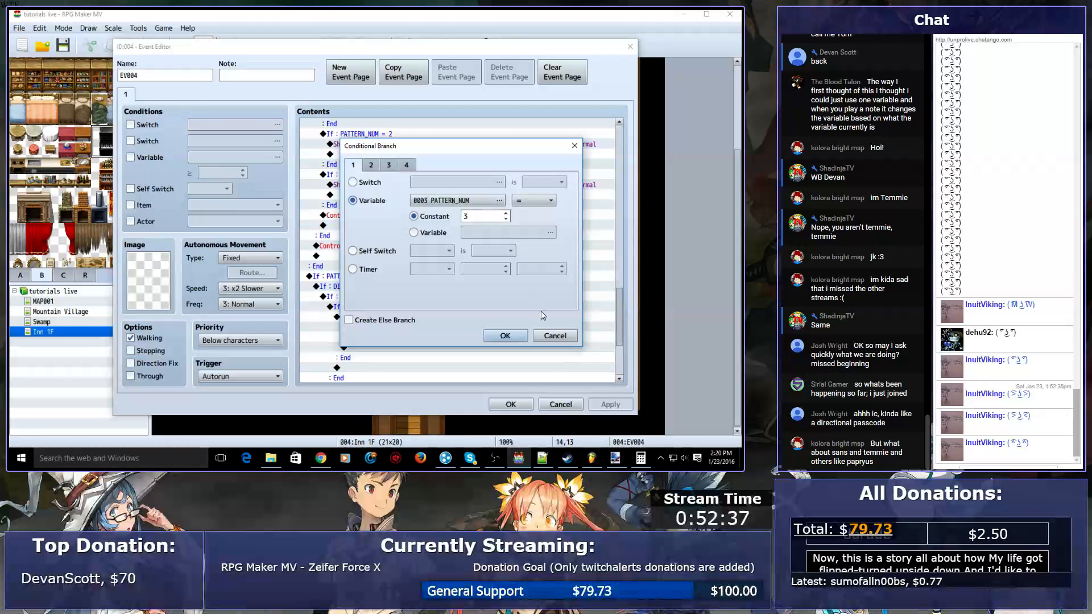
click(554, 335)
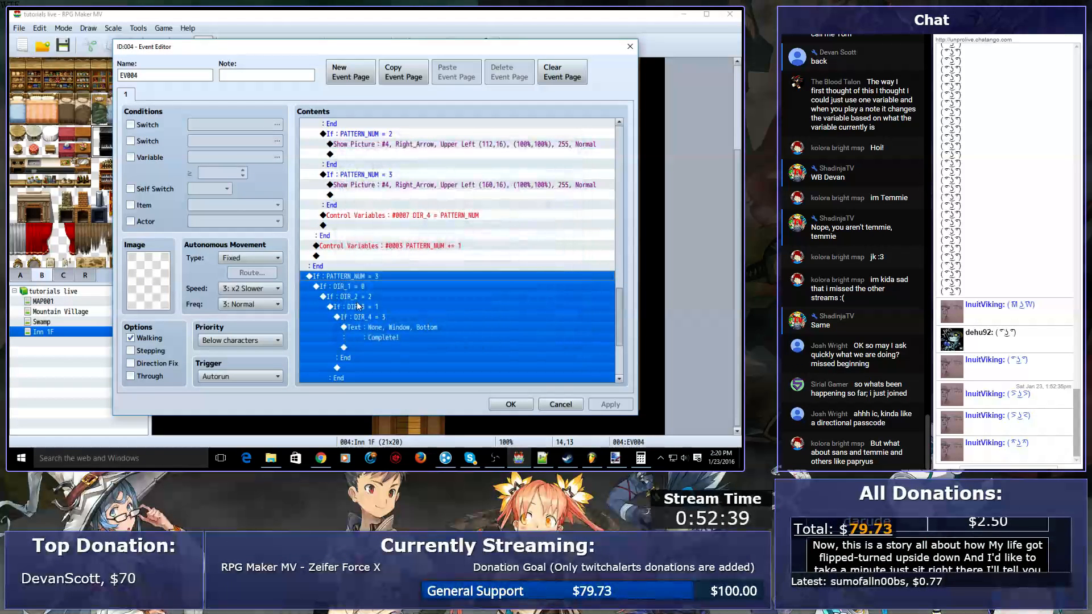
- Try to move the nested DIR_1 branch out of the PATTERN_NUM = 3 condition, placing it directly above
click(370, 289)
key(ctrl+x)
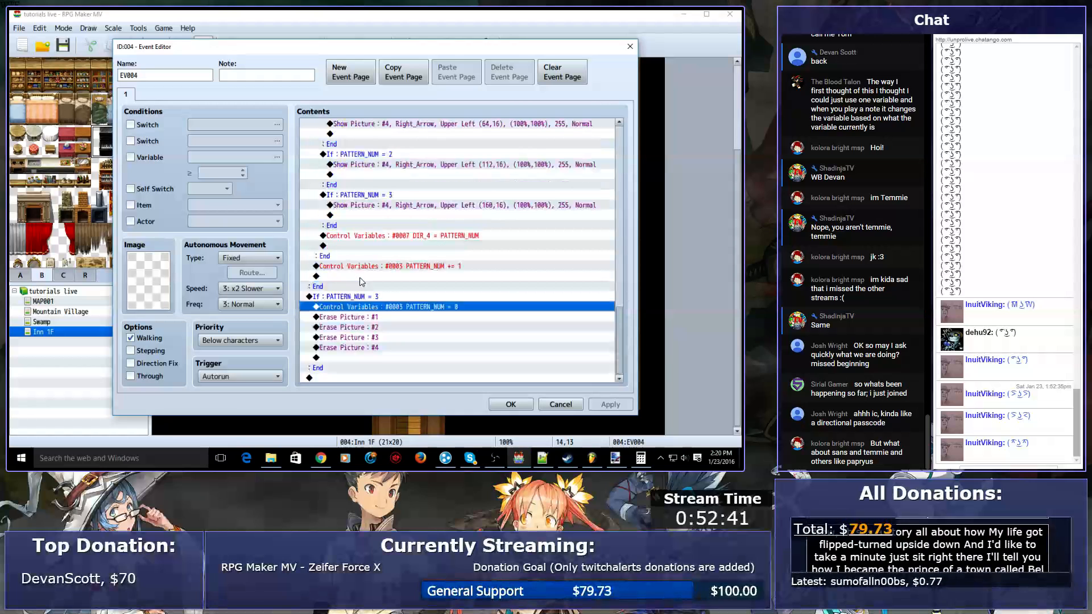
key(ctrl+v)
scroll(396, 327, down, 2)
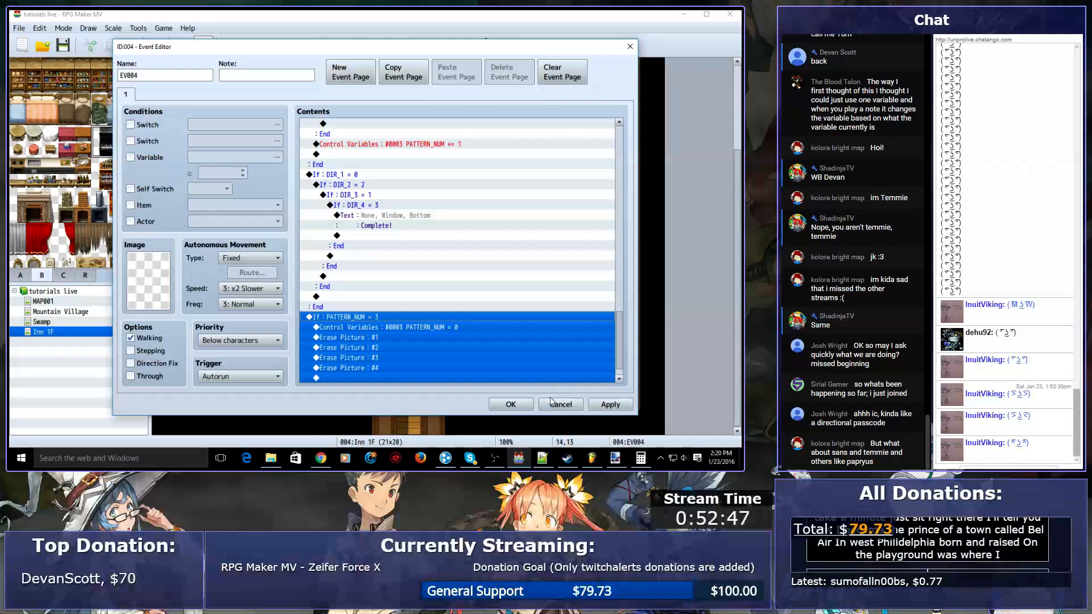
click(511, 405)
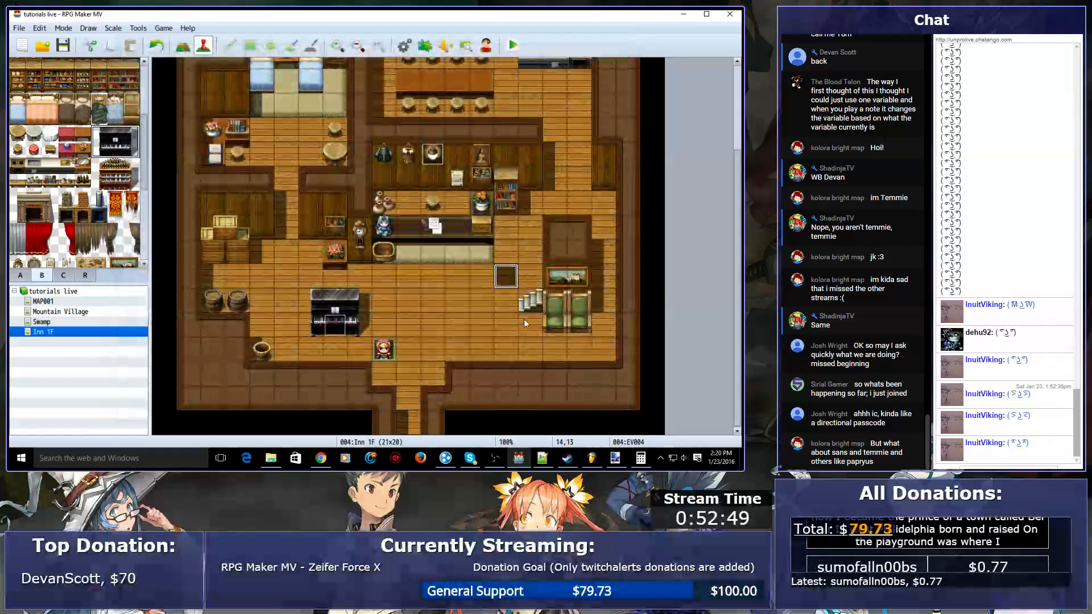
- Change the final PATTERN_NUM condition in the password event so it checks for greater than 3
double_click(506, 281)
click(427, 257)
scroll(427, 257, down, 17)
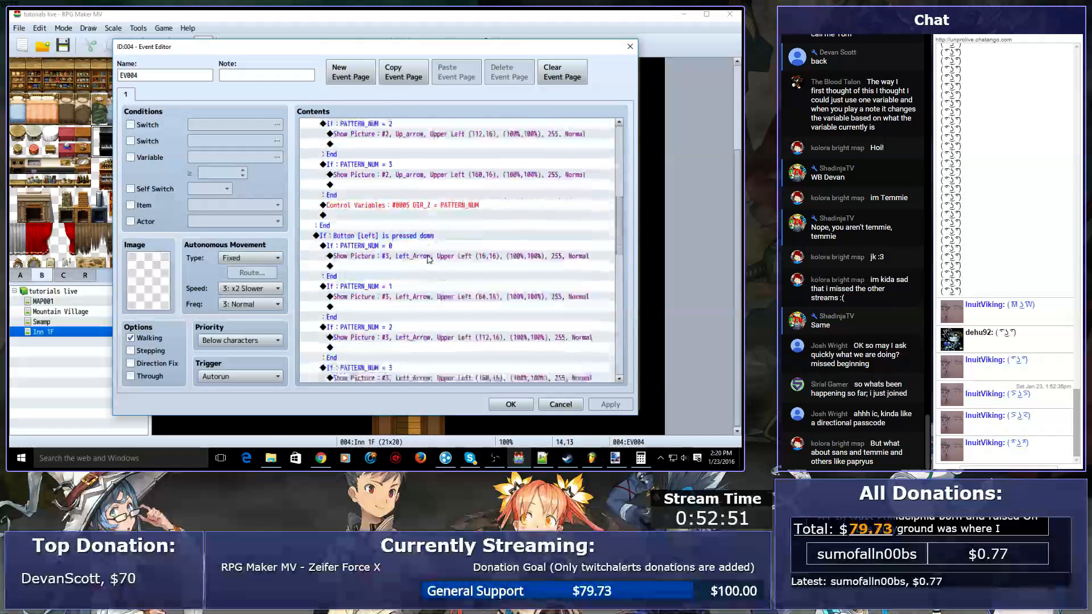
scroll(385, 301, down, 10)
double_click(370, 157)
click(498, 200)
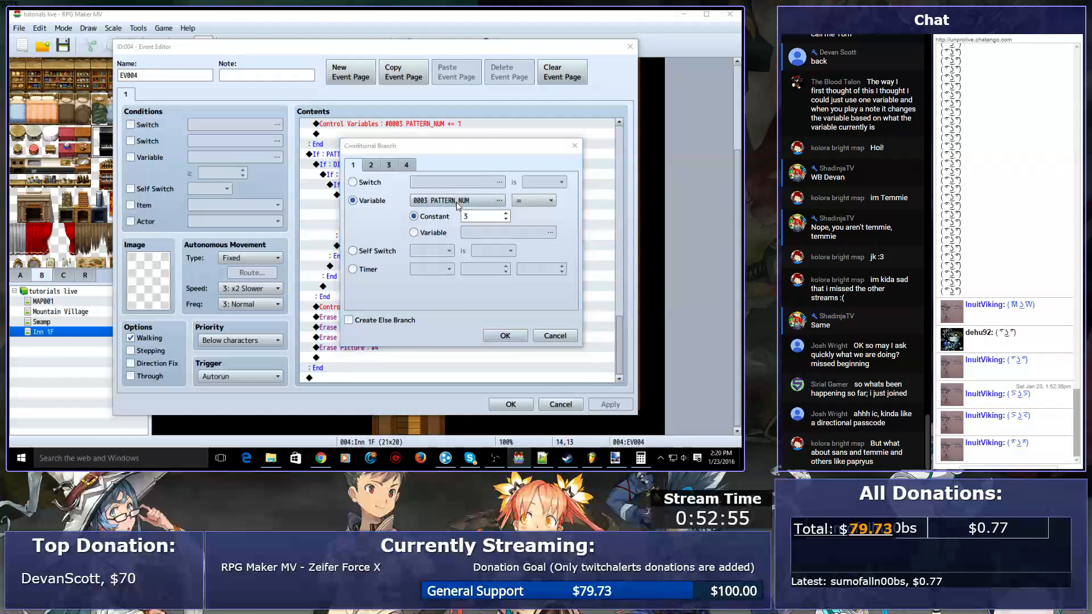
key(Return)
click(535, 201)
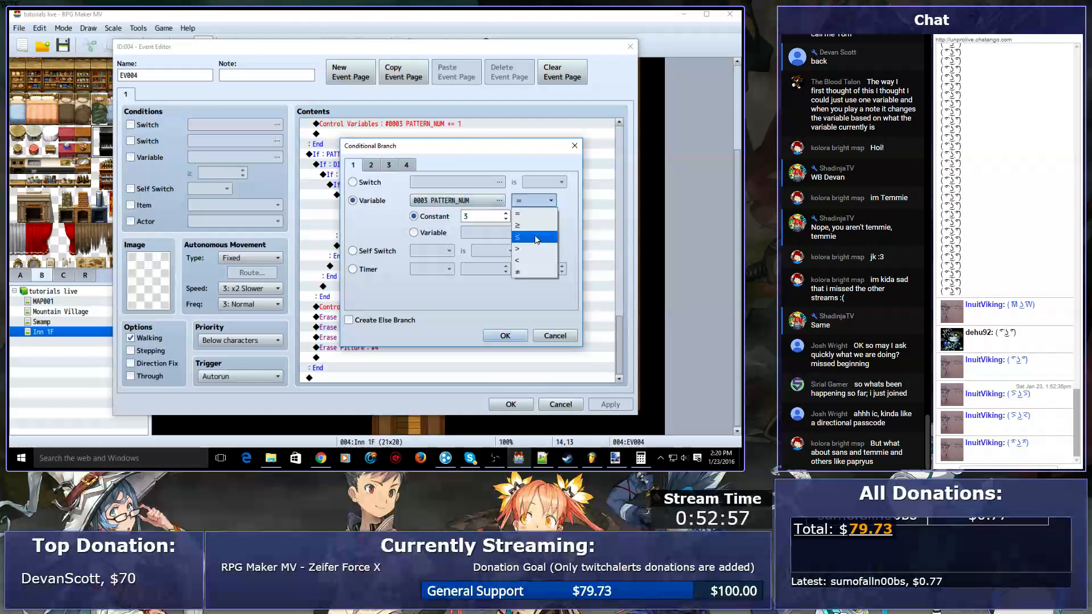
click(532, 250)
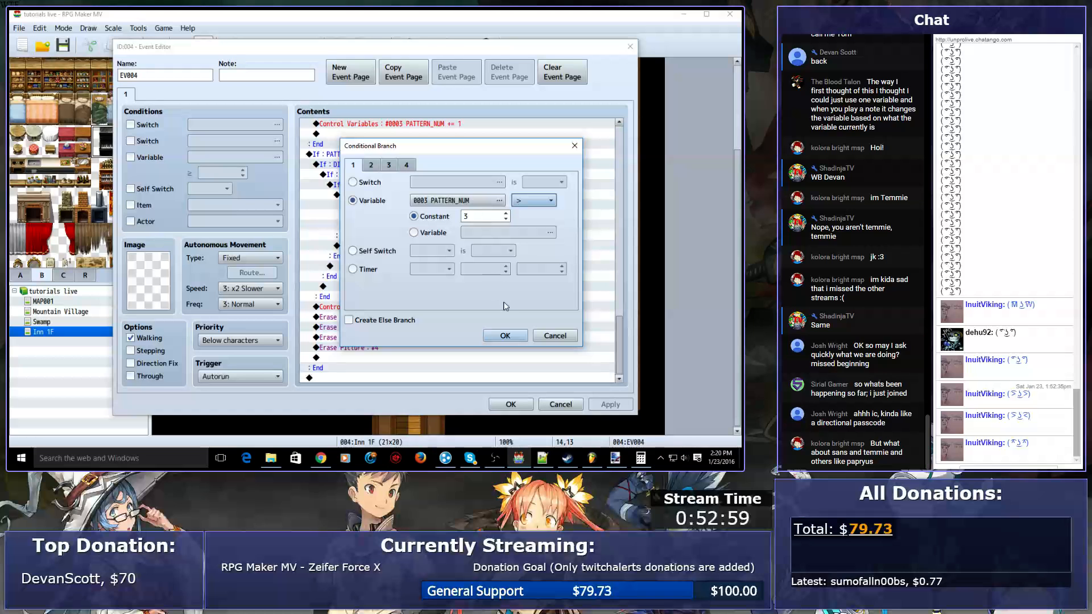
click(505, 336)
click(512, 404)
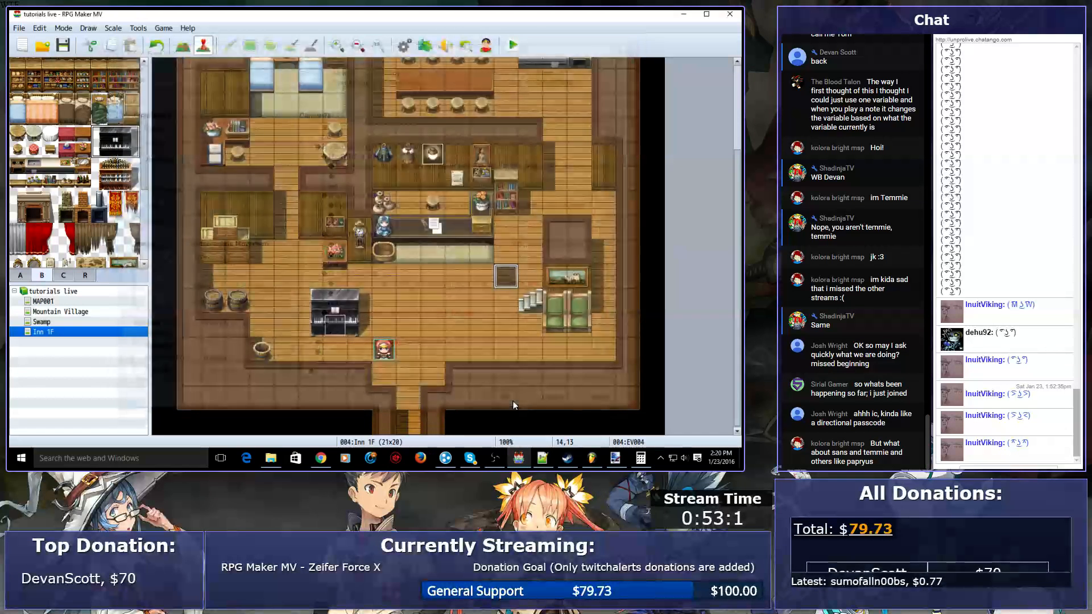
- Save the game and playtest the down, left, up, right password, try further arrows, and close the test game
click(513, 49)
click(331, 257)
key(Return)
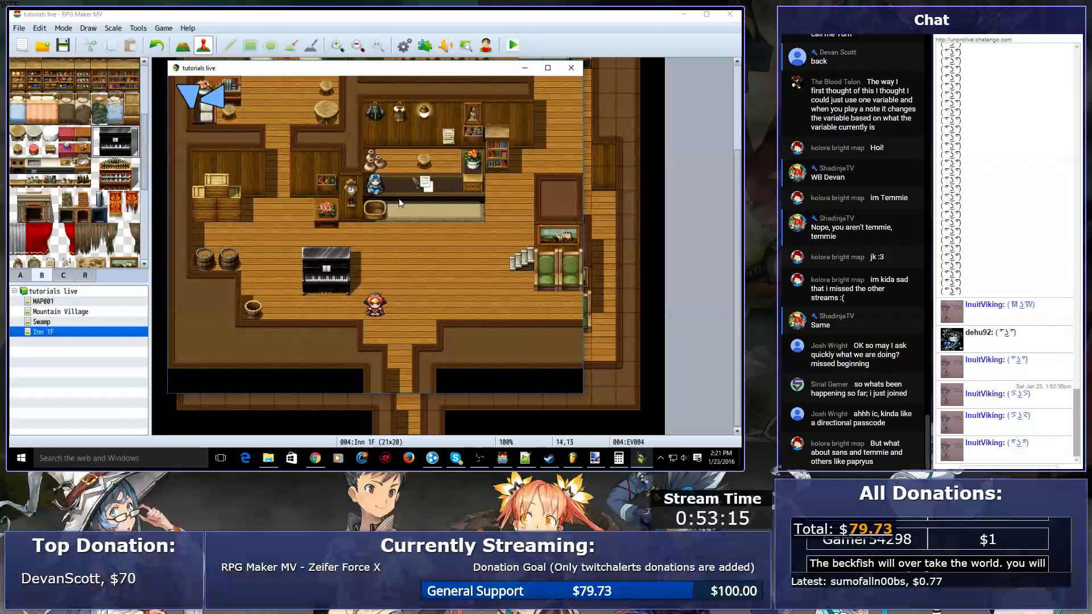
key(Up)
key(Right)
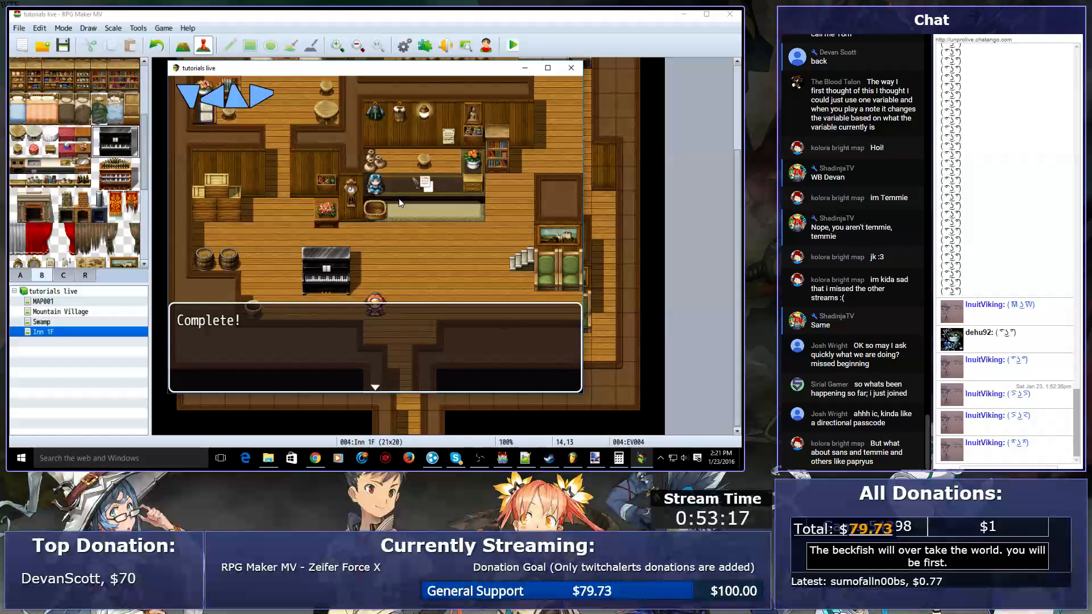
key(Return)
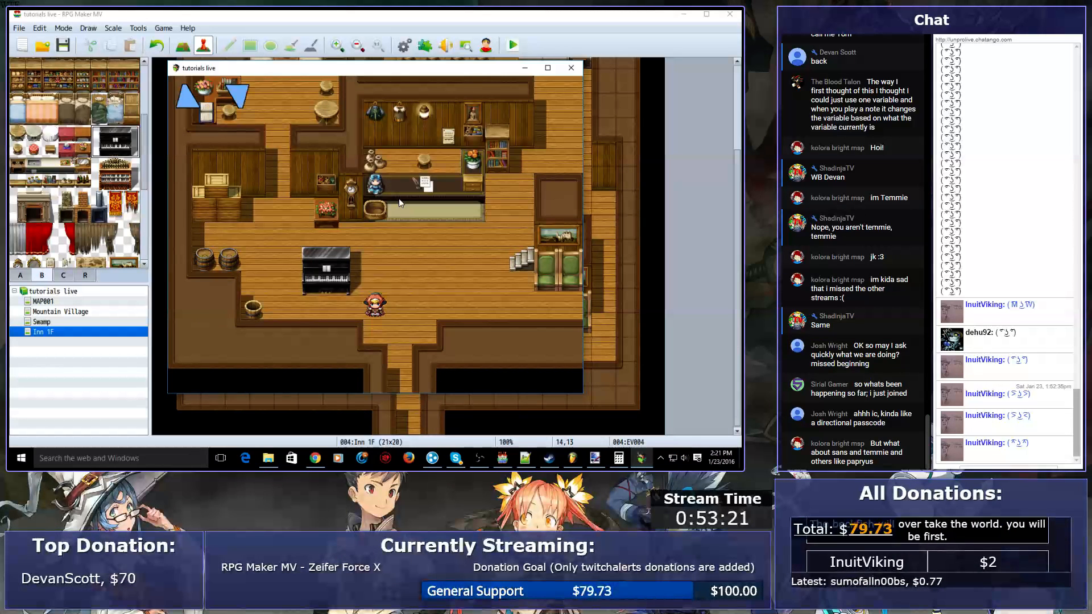
key(Up)
key(Down)
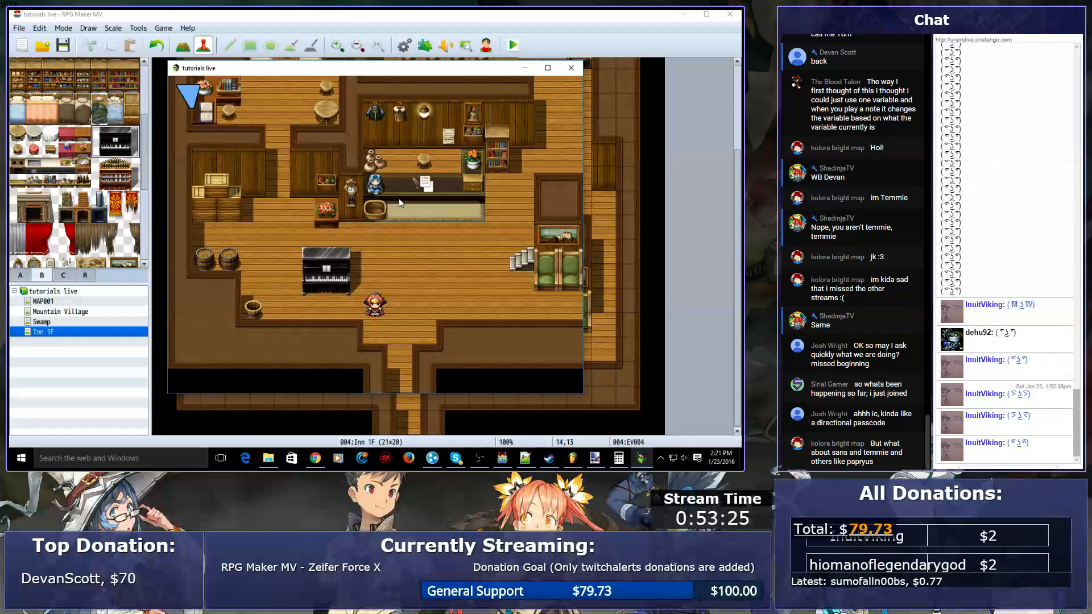
click(572, 68)
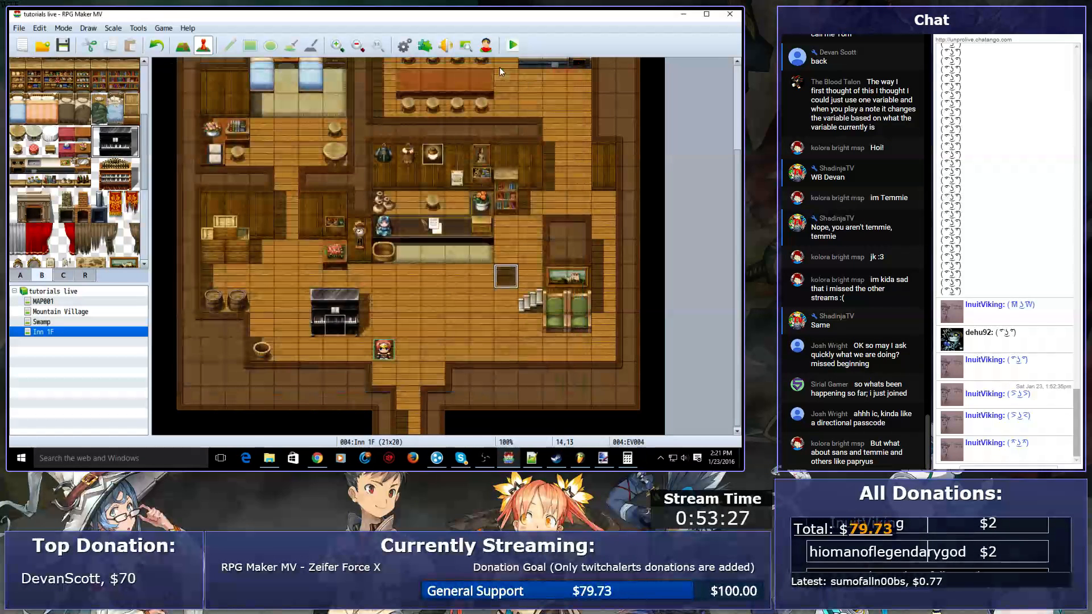
- In the event's Down button branch, set the Show Picture numbers to 2, 3 and 4 for PATTERN_NUM = 1, 2 and 3
double_click(508, 272)
click(421, 165)
click(420, 155)
double_click(402, 195)
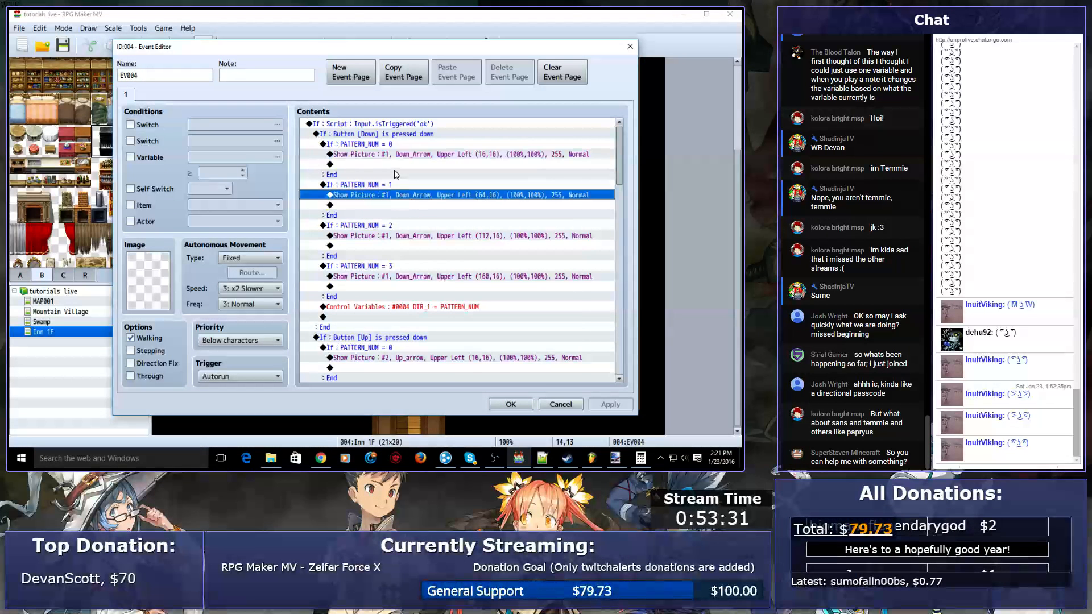
text(2)
key(Return)
click(417, 236)
double_click(417, 236)
text(3)
key(Return)
click(408, 276)
double_click(408, 276)
text(4)
key(Return)
- In the Up button branch, assign picture numbers 1 and 2 to the arrows for PATTERN_NUM = 0 and 1
scroll(407, 281, down, 2)
click(407, 266)
double_click(408, 266)
text(1)
key(Return)
click(405, 307)
double_click(405, 307)
key(Return)
- In the Up button branch, assign picture numbers 3 and 4 to the arrows for PATTERN_NUM = 2 and 3
scroll(404, 311, down, 2)
click(398, 297)
double_click(398, 297)
key(Return)
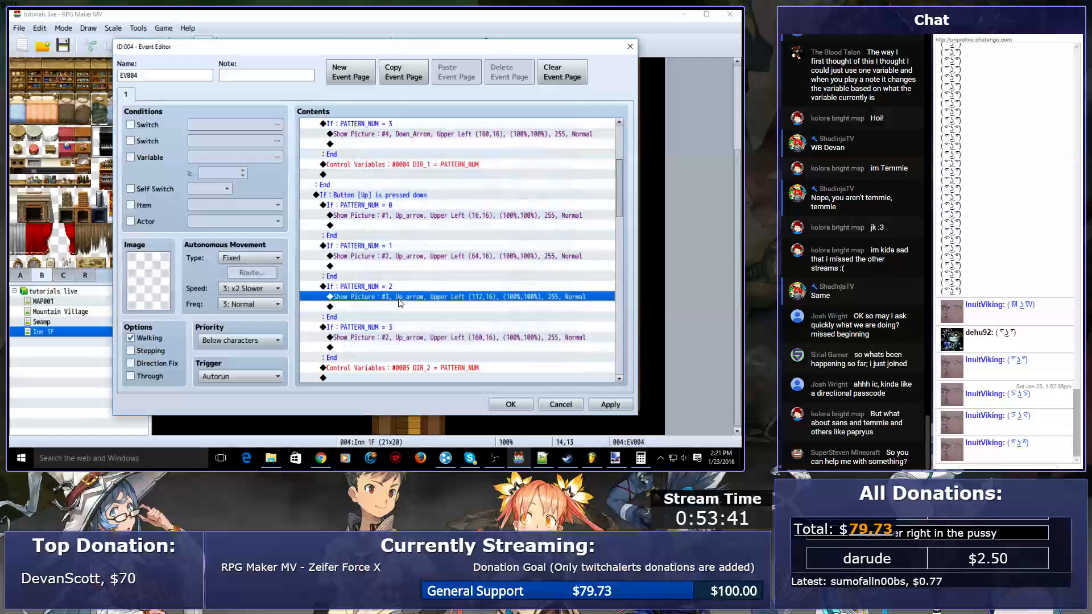
scroll(398, 298, down, 2)
click(398, 297)
double_click(398, 297)
text(4)
key(Return)
- In the Left button branch, set the Show Picture numbers to 1, 2 and 4 for PATTERN_NUM = 0, 1 and 3
scroll(398, 293, down, 5)
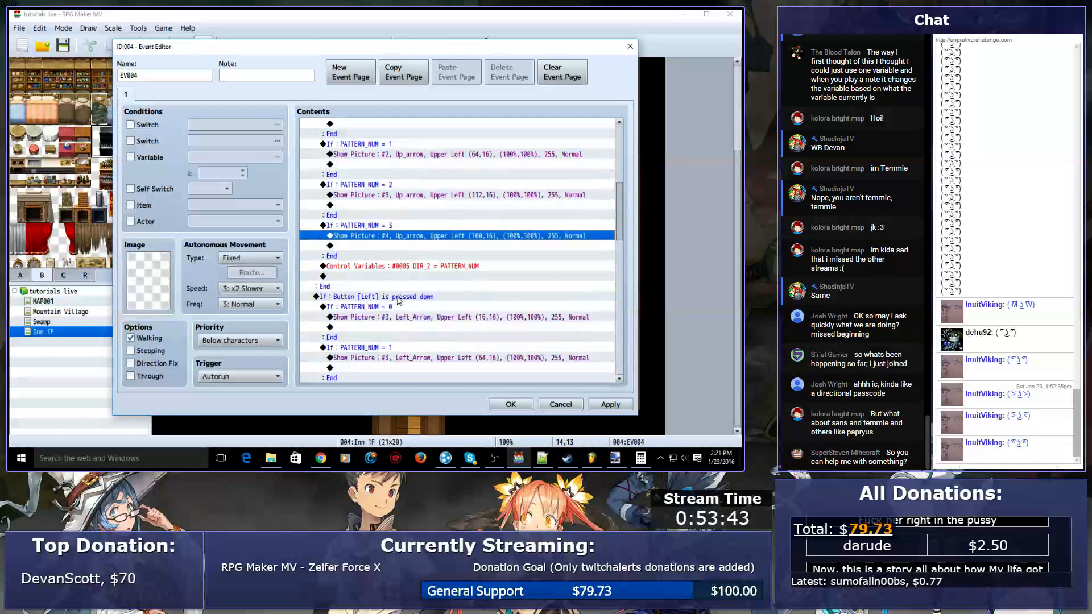
click(395, 258)
double_click(397, 257)
key(Return)
double_click(398, 258)
text(1)
key(Return)
double_click(394, 296)
text(2)
key(Return)
scroll(391, 303, down, 3)
double_click(390, 314)
text(4)
key(Return)
- In the Right button branch, set the Show Picture numbers to 1, 2 and 3 for PATTERN_NUM = 0, 1 and 2, and accept the event
scroll(390, 307, down, 7)
double_click(401, 185)
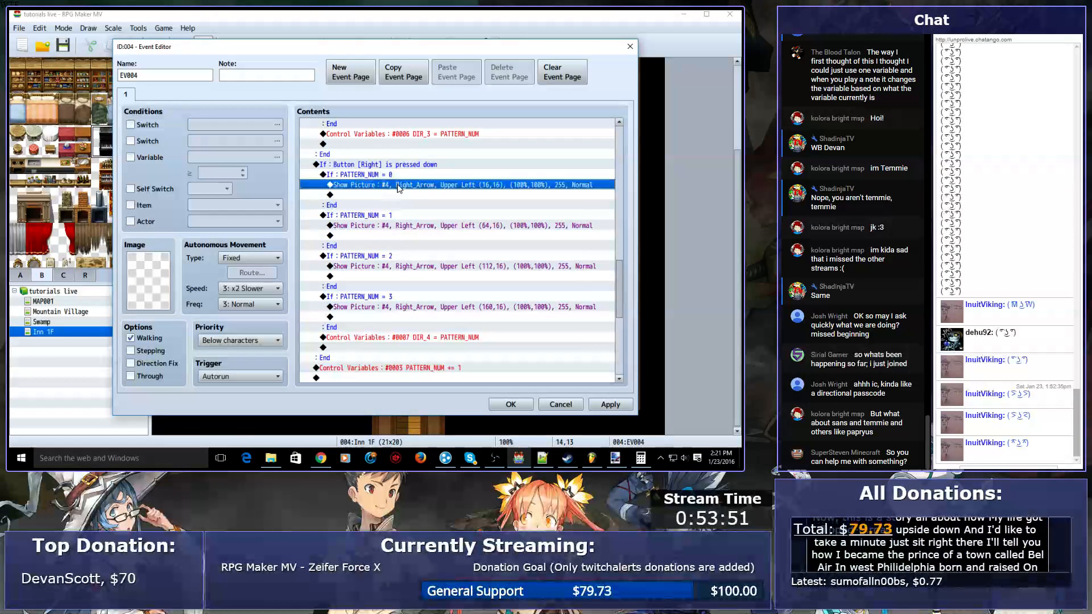
text(1)
key(Return)
double_click(399, 225)
text(2)
key(Return)
double_click(396, 266)
text(3)
key(Return)
click(509, 405)
- Save the game, playtest the down, left, up, right password through its completion message, and close the test game
click(513, 45)
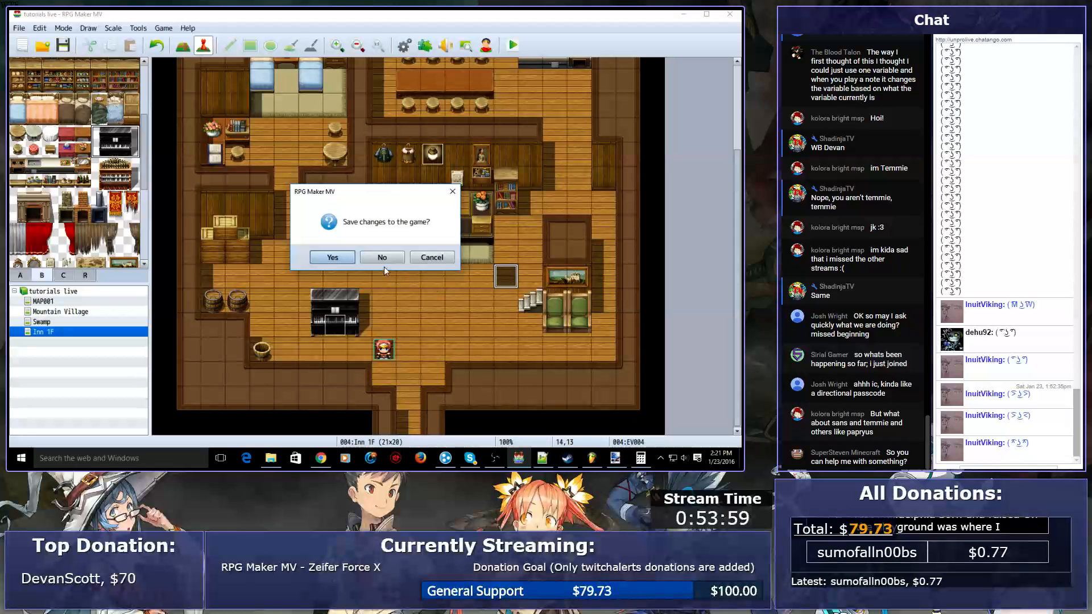
click(336, 260)
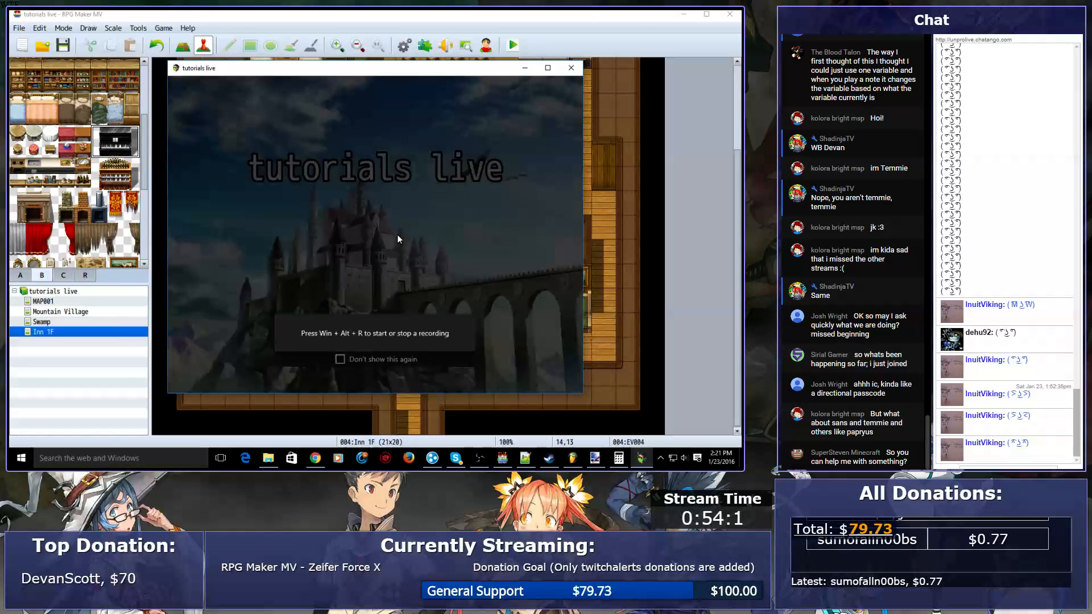
key(Return)
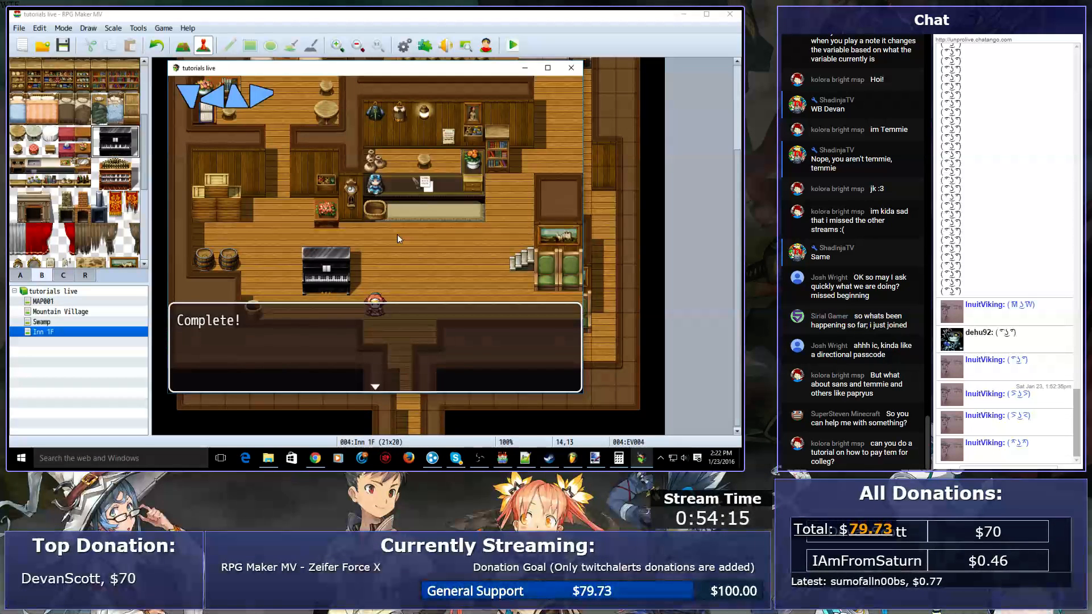
key(Return)
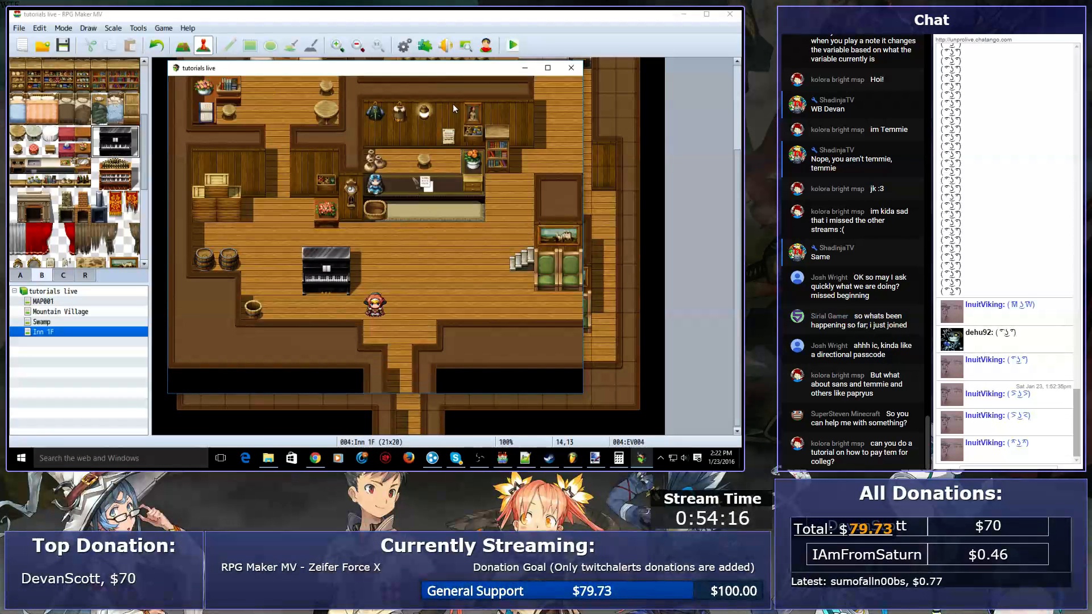
click(571, 68)
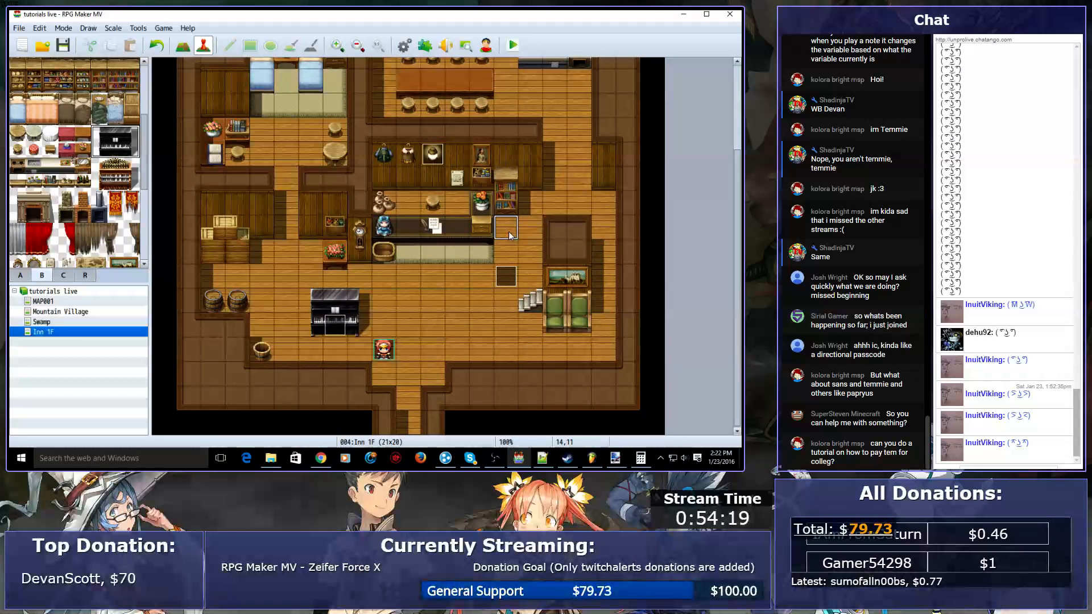
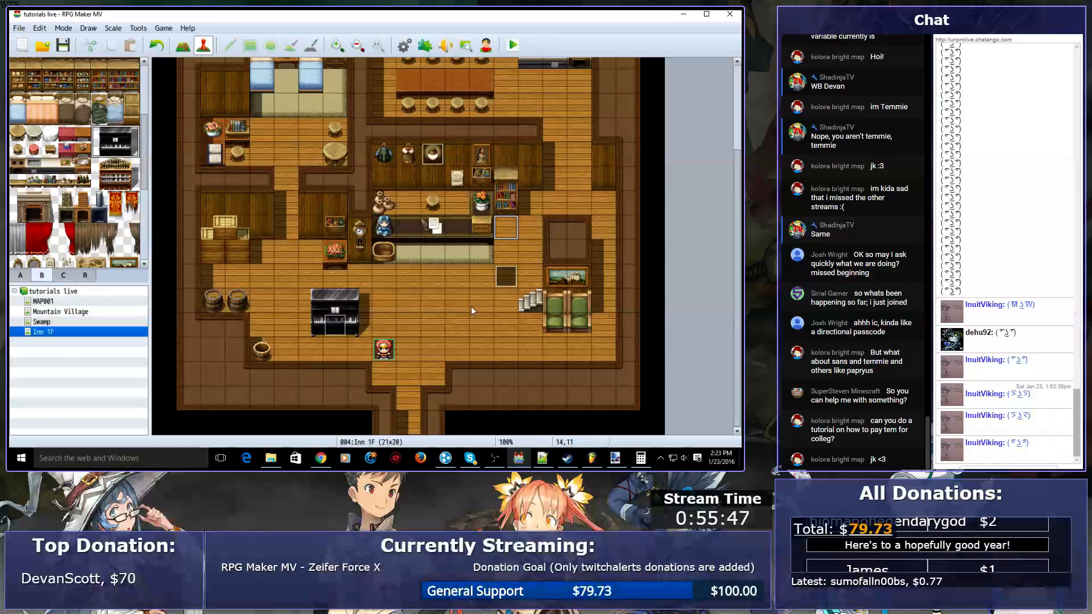
- Change the arrow password event's trigger to Action Button and accept the event
click(499, 272)
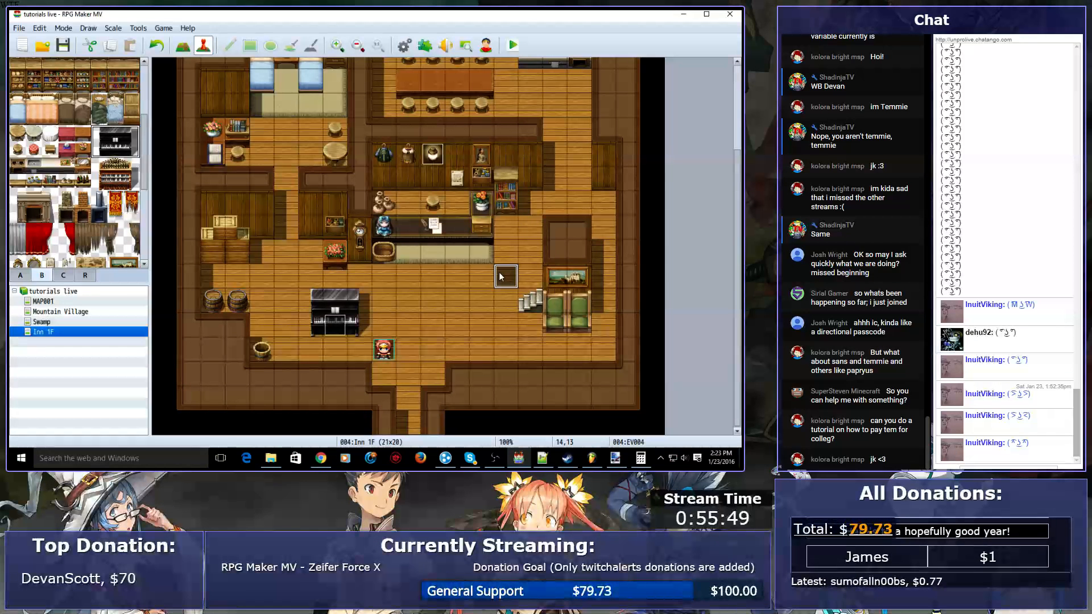
double_click(499, 272)
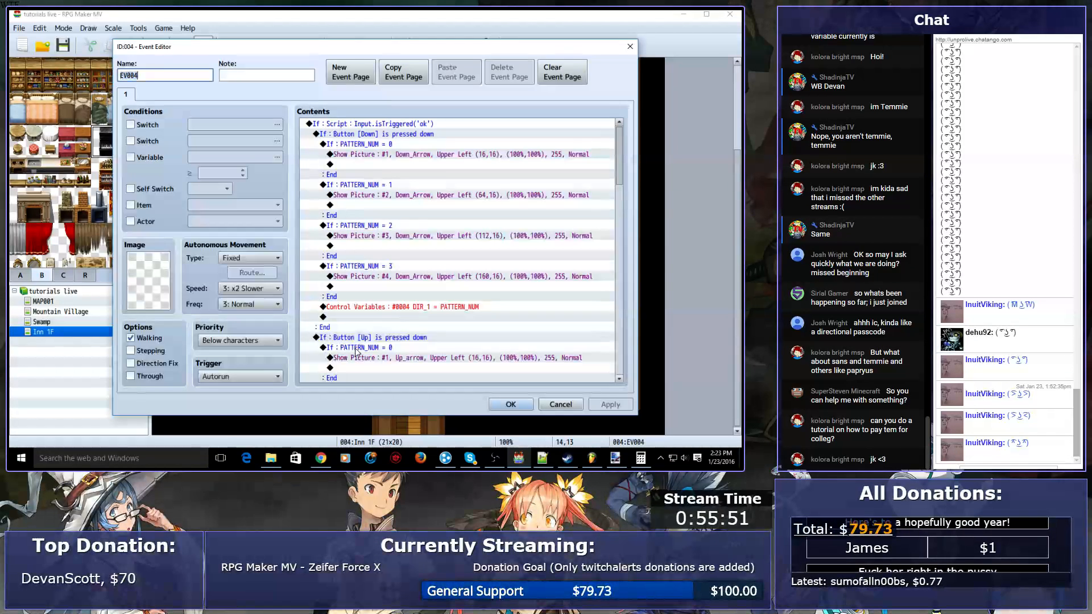
click(273, 377)
click(272, 389)
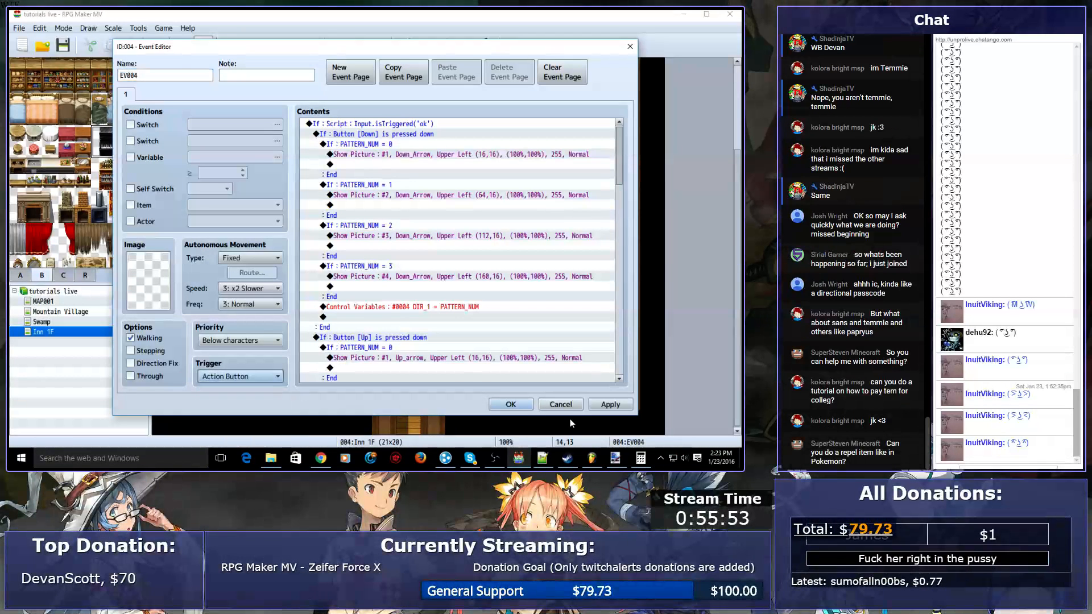
click(511, 404)
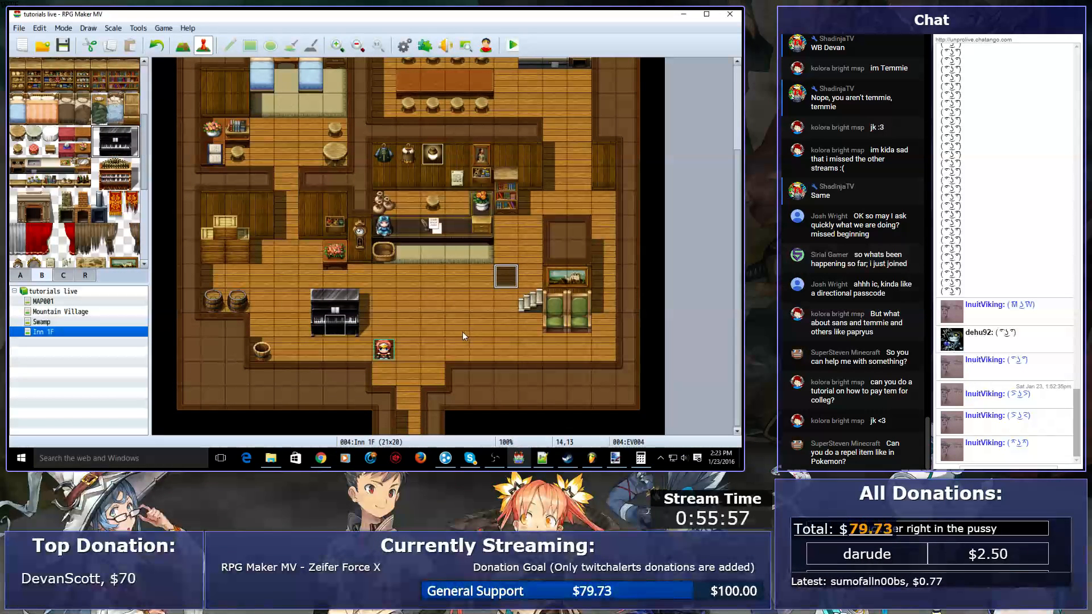
click(448, 292)
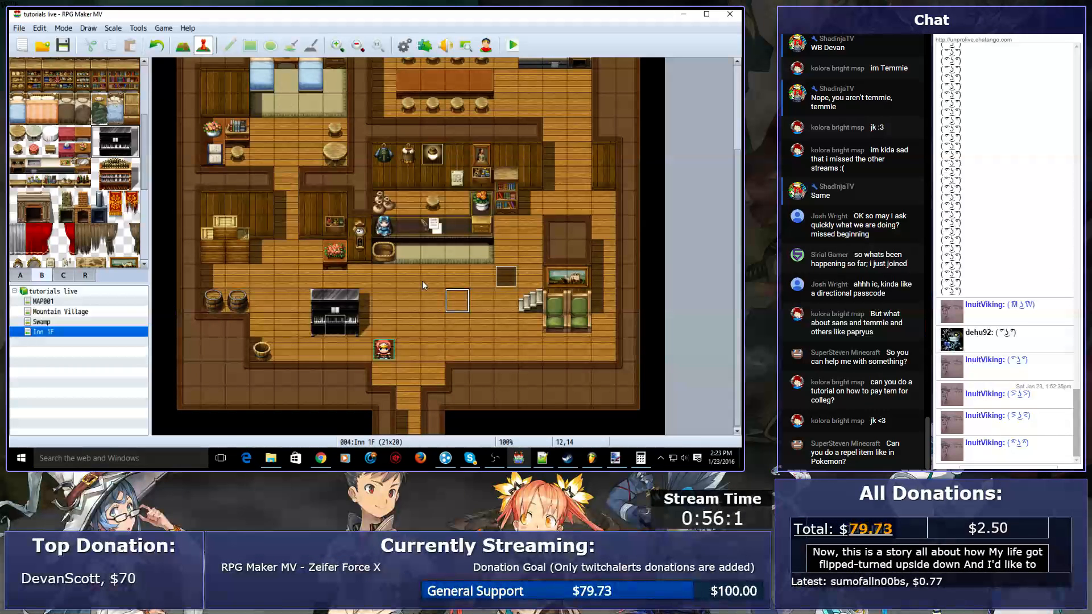
- Increase the database's maximum number of items to 17
click(405, 45)
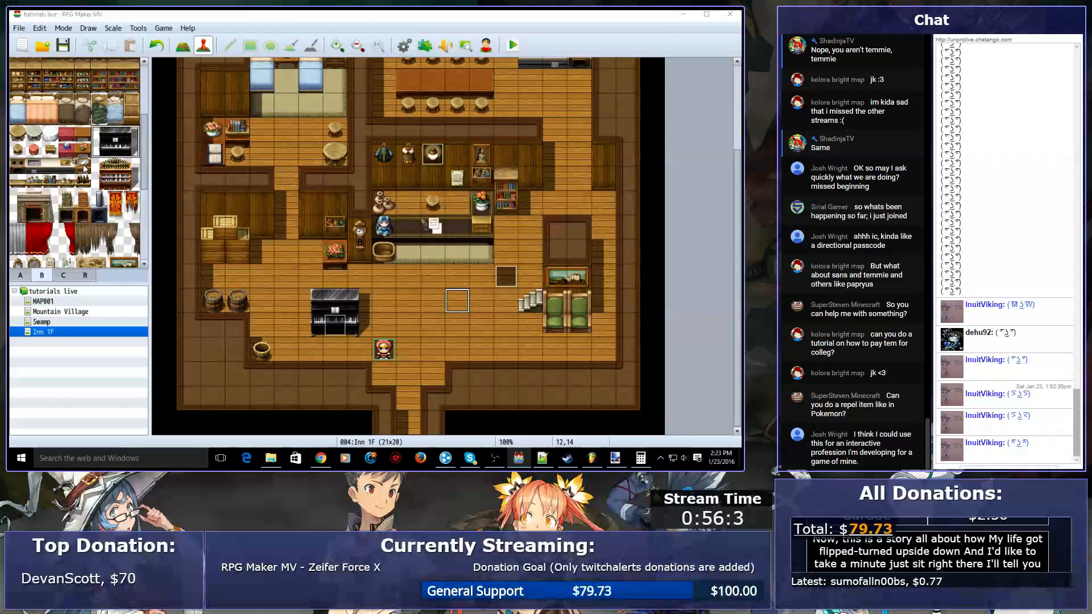
click(114, 116)
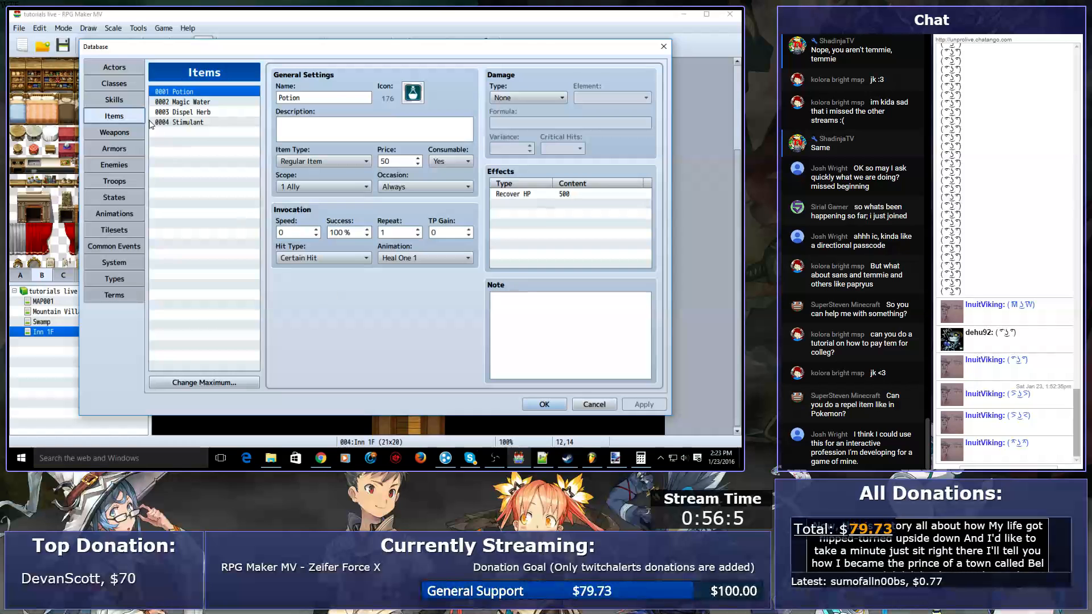
click(201, 383)
text(17)
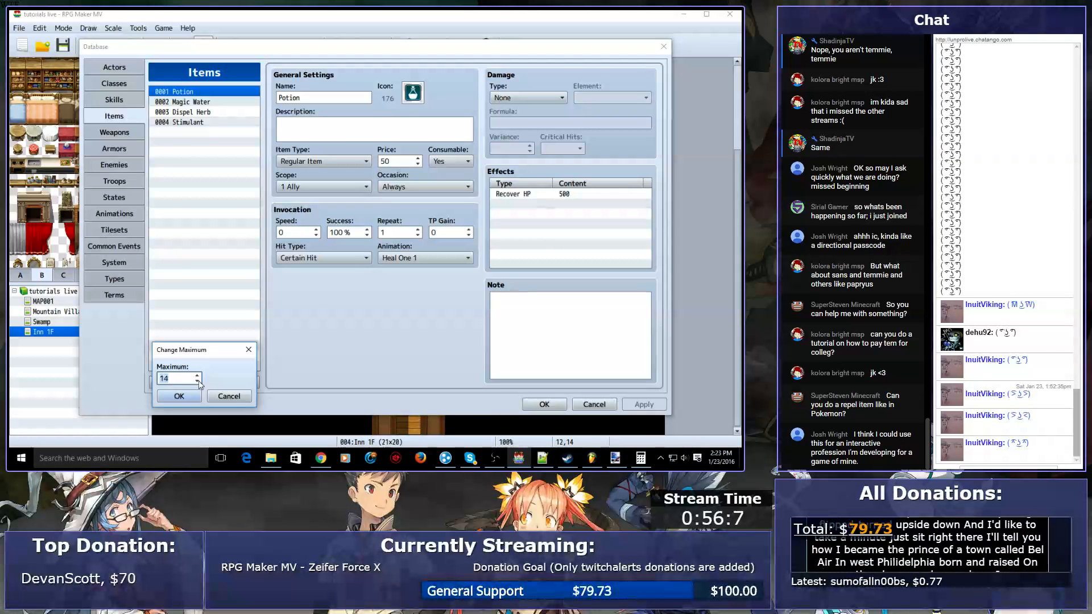
key(Return)
- Name item 0005 "Dispel" and give it potion bottle icon 176
click(199, 133)
click(321, 98)
text(Disp[e)
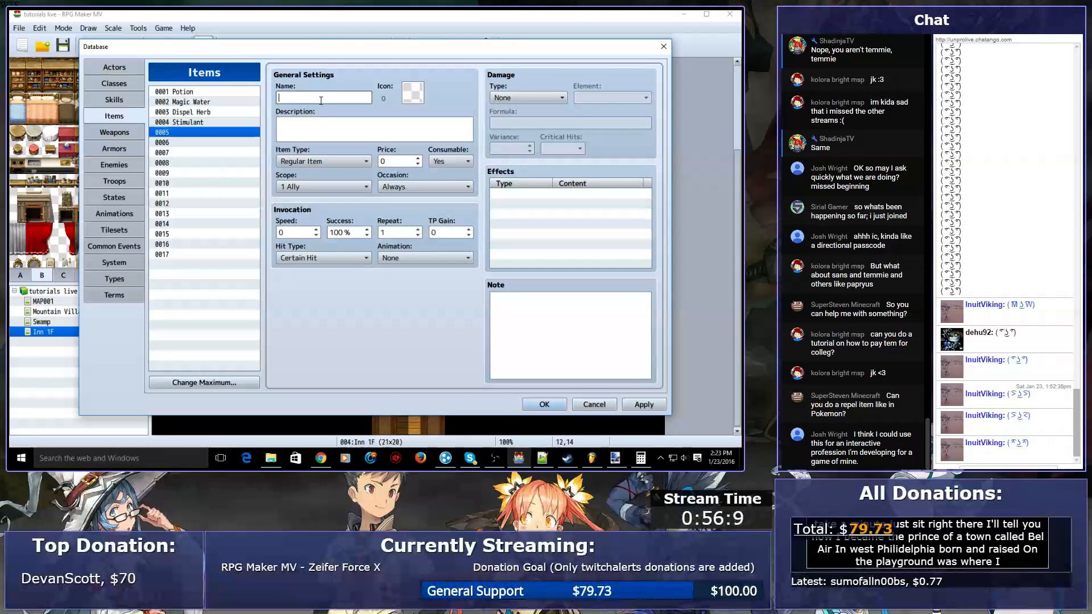
key(BackSpace)
key(BackSpace)
text(el)
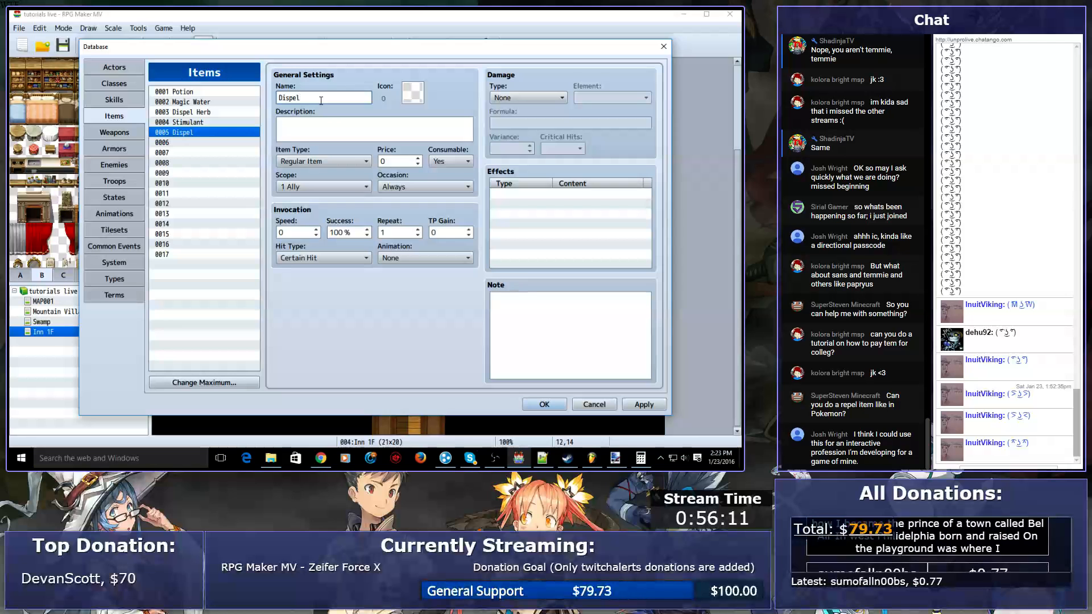
click(414, 92)
scroll(323, 275, down, 5)
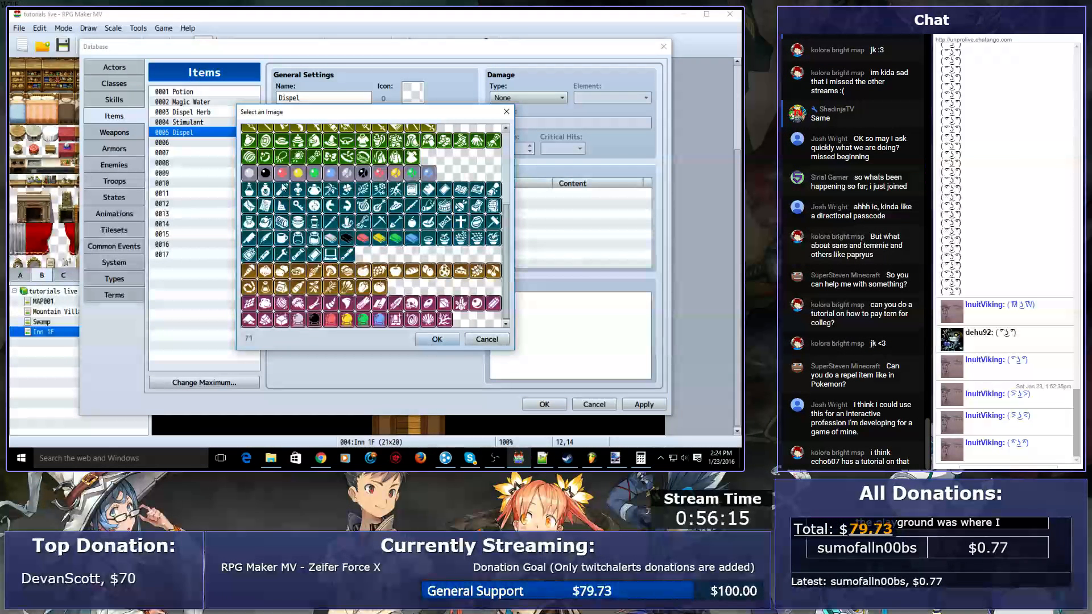
double_click(248, 190)
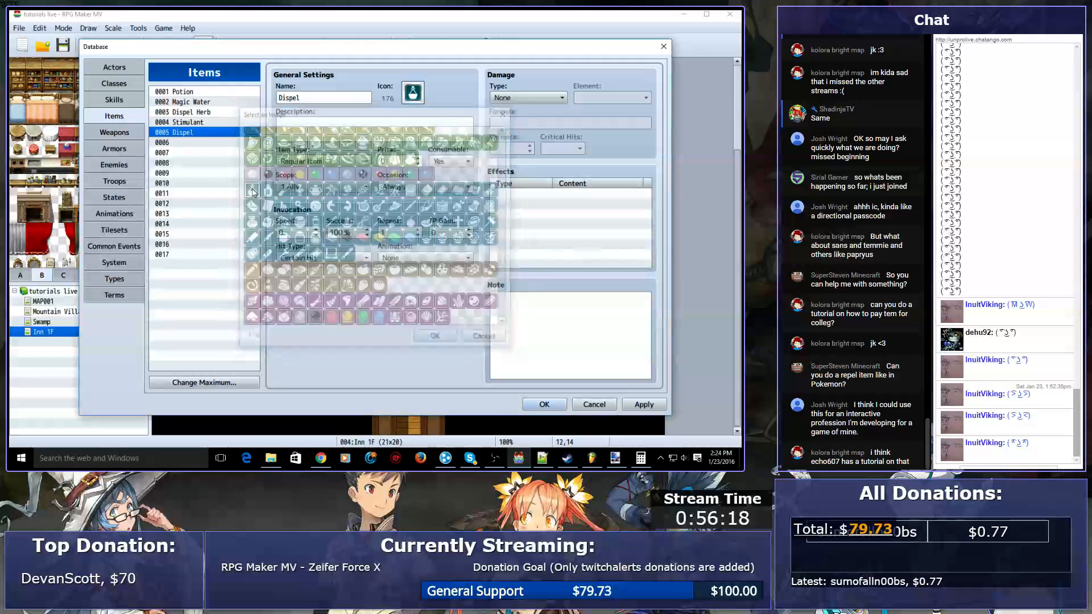
double_click(511, 194)
click(583, 158)
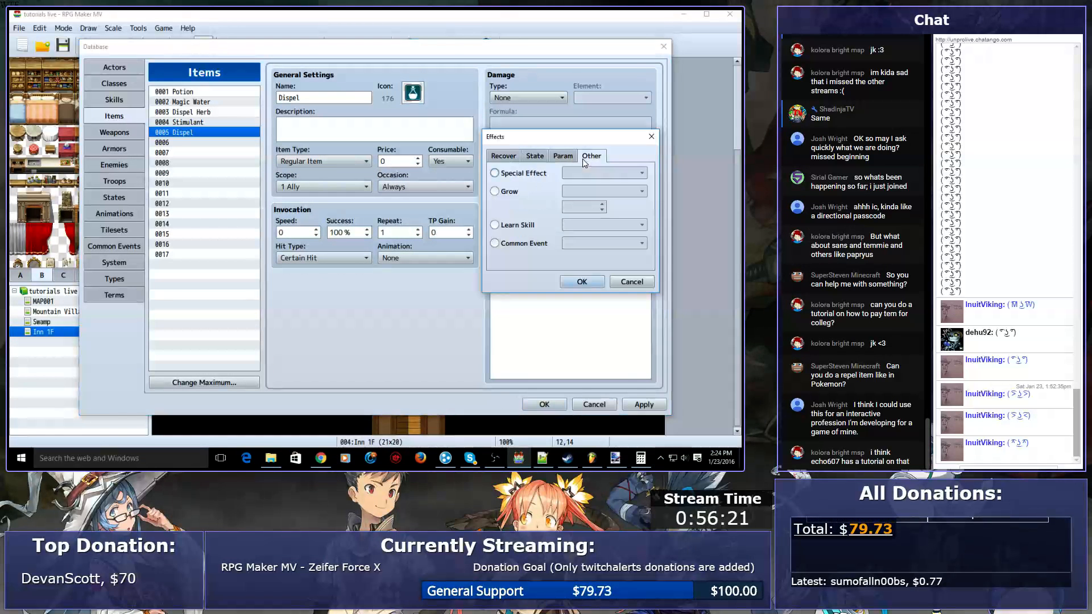
click(507, 243)
click(517, 226)
click(524, 174)
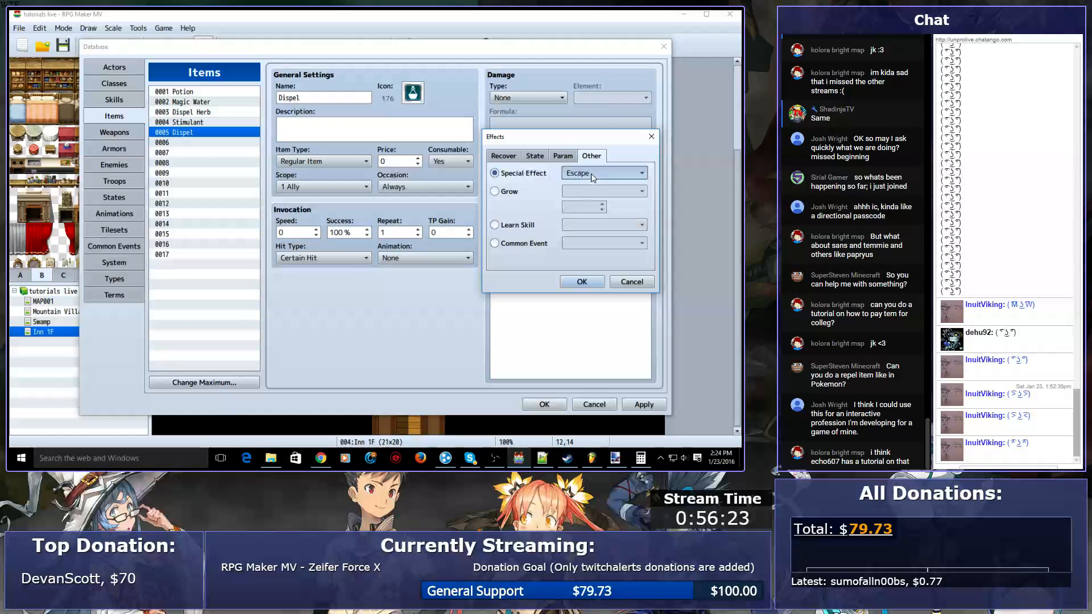
click(504, 192)
click(516, 225)
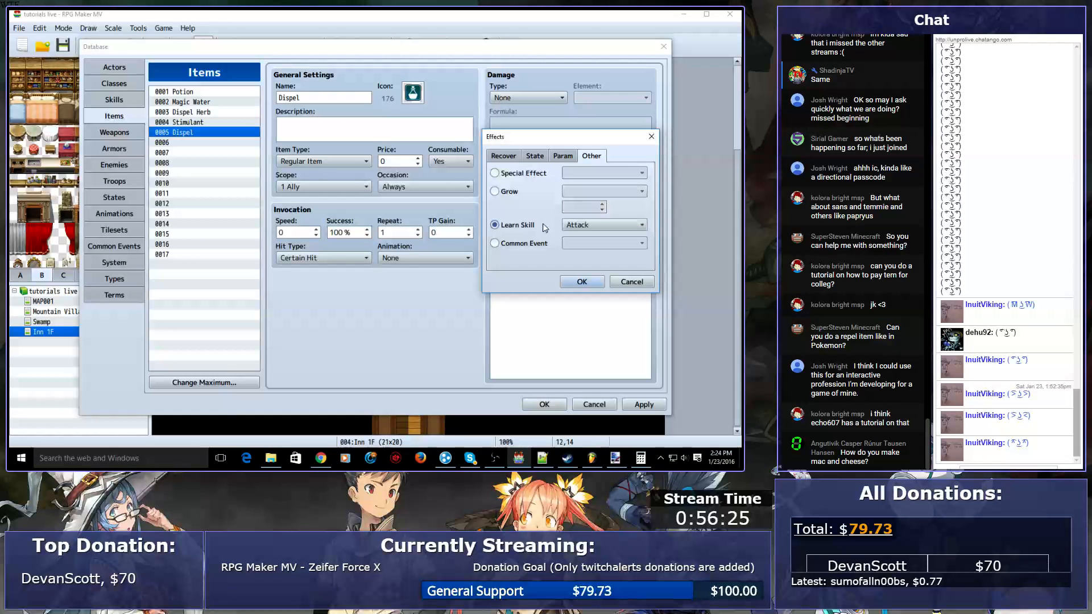
click(512, 243)
click(610, 243)
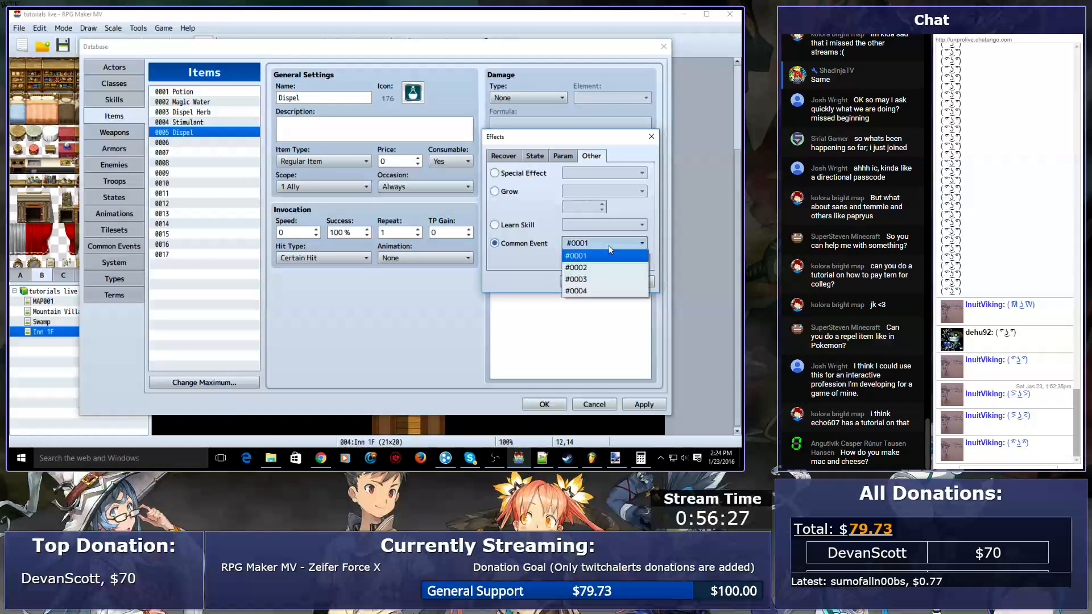
click(568, 157)
click(563, 157)
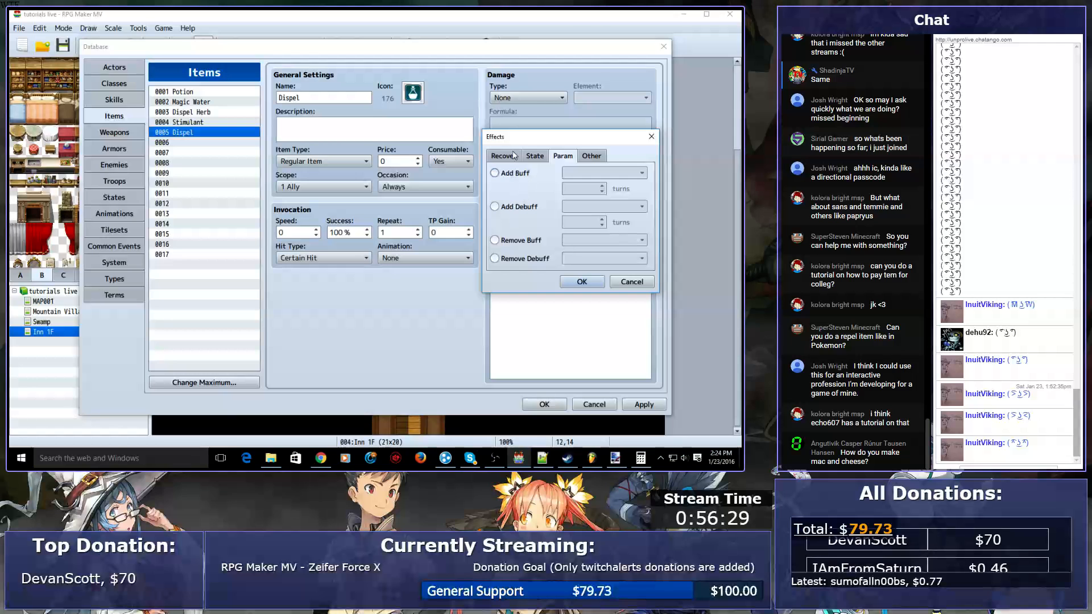
click(531, 157)
click(574, 281)
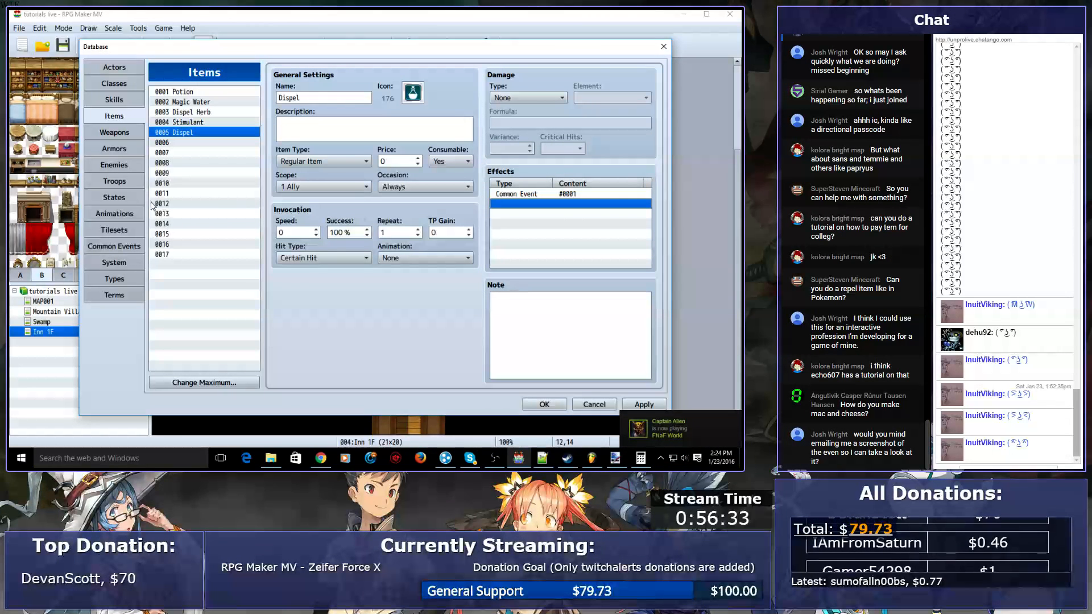
click(575, 194)
key(Delete)
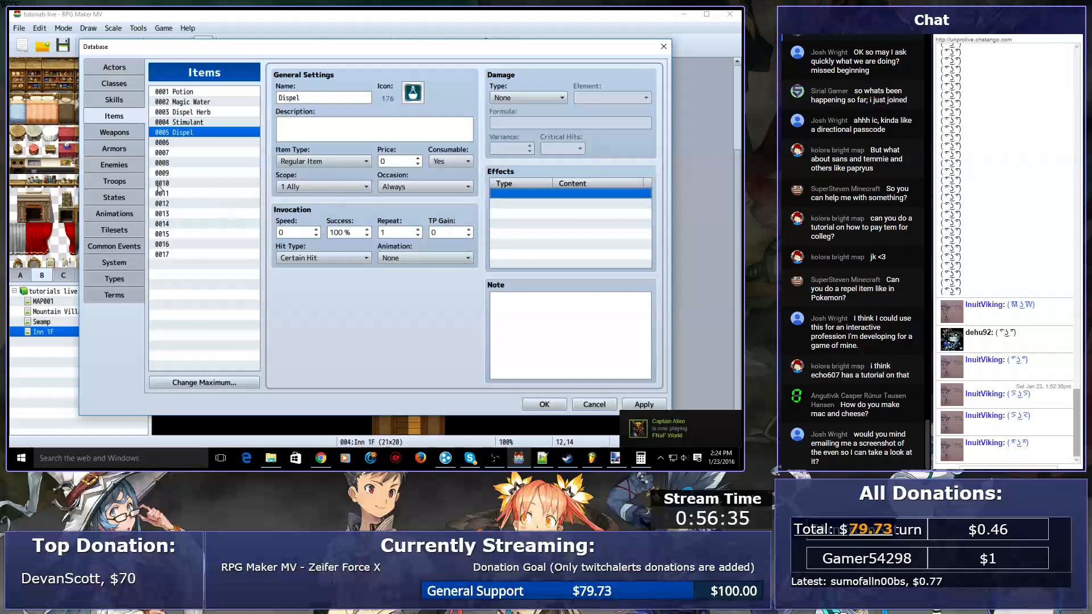
- Increase the maximum number of states to 11 and name state 0011 "Repel"
click(114, 198)
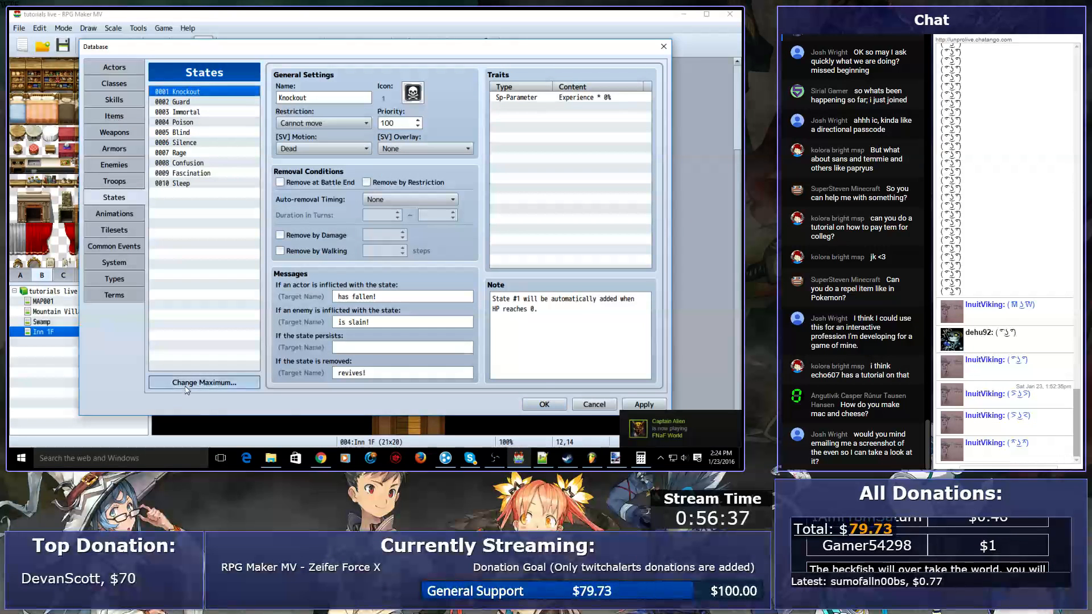
click(187, 388)
text(11)
key(Return)
click(194, 192)
click(298, 98)
text(Rel)
key(BackSpace)
text(pel)
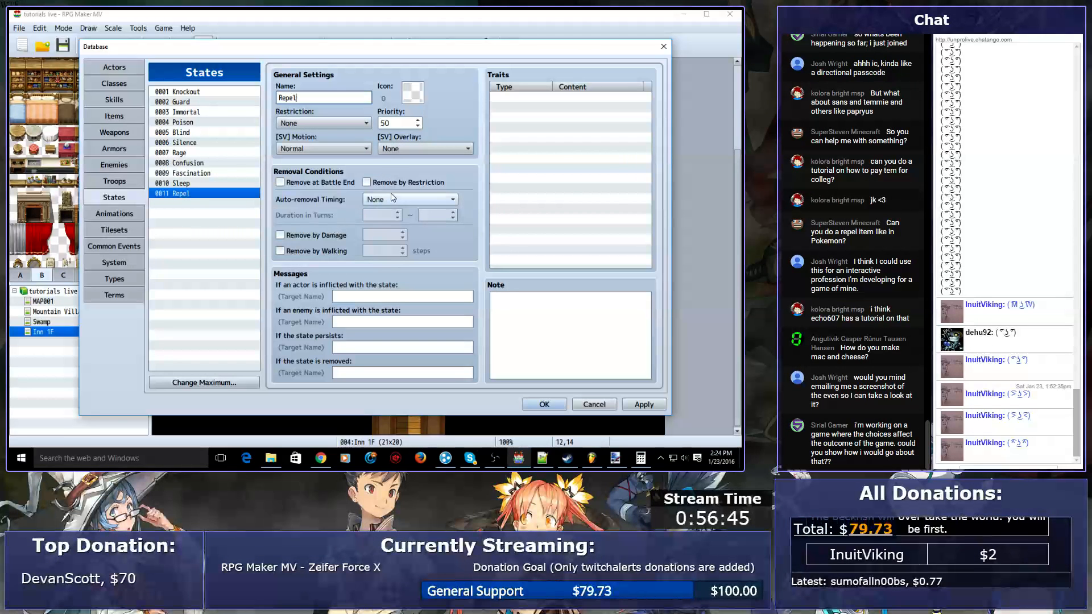
- Enable Remove by Walking for the Repel state and set it to 50 steps
click(316, 250)
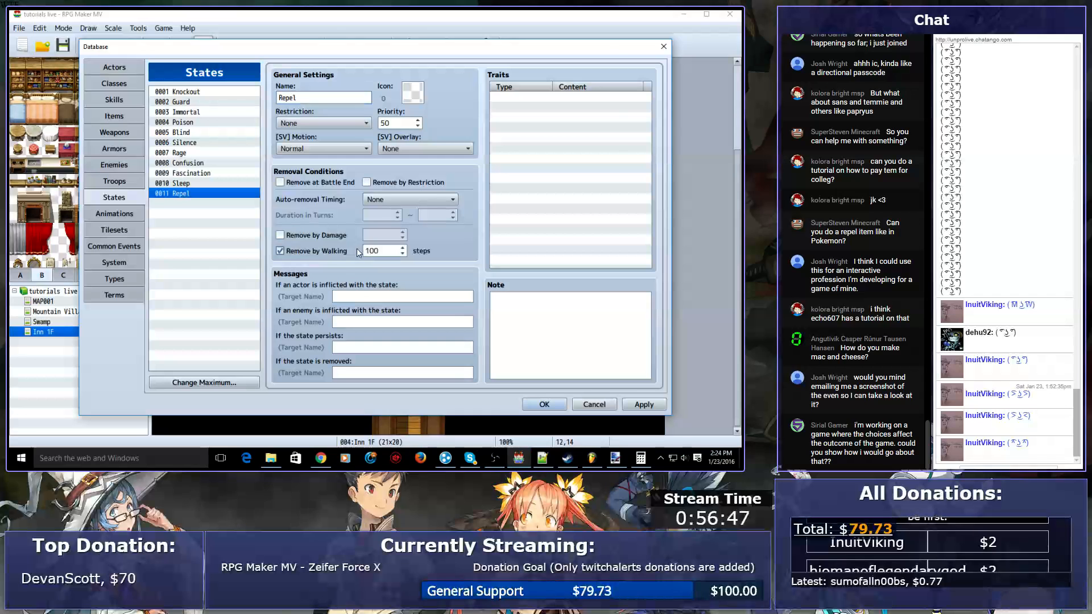
double_click(378, 251)
text(50)
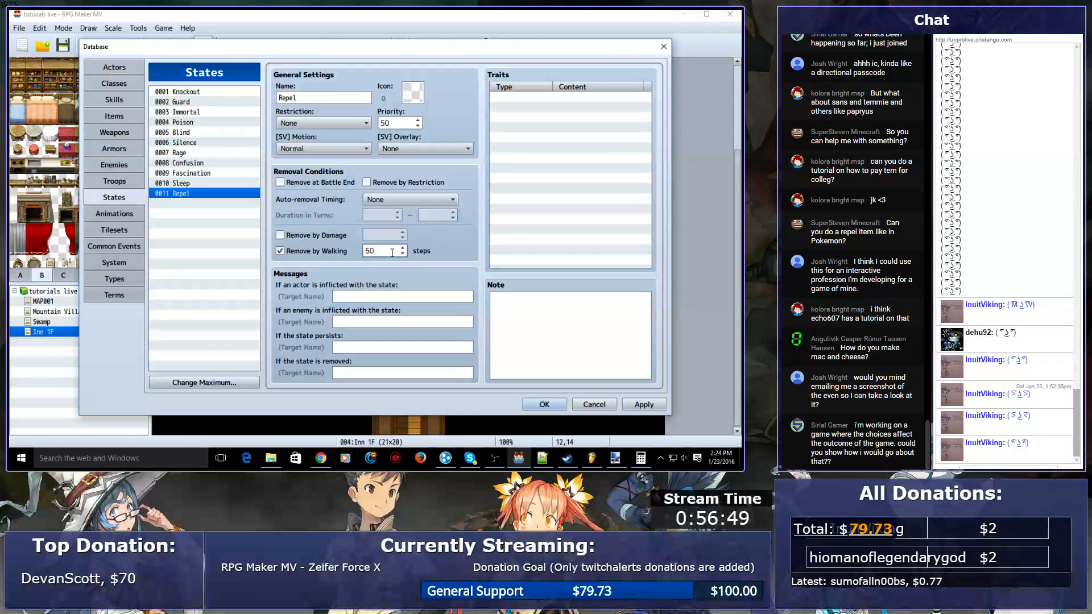
double_click(560, 175)
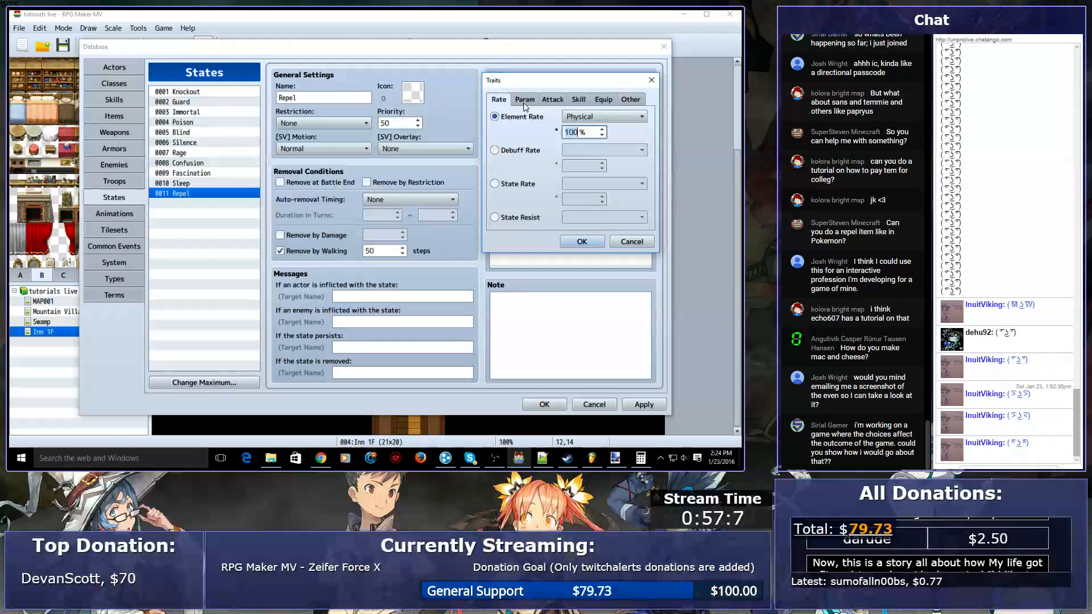
click(630, 100)
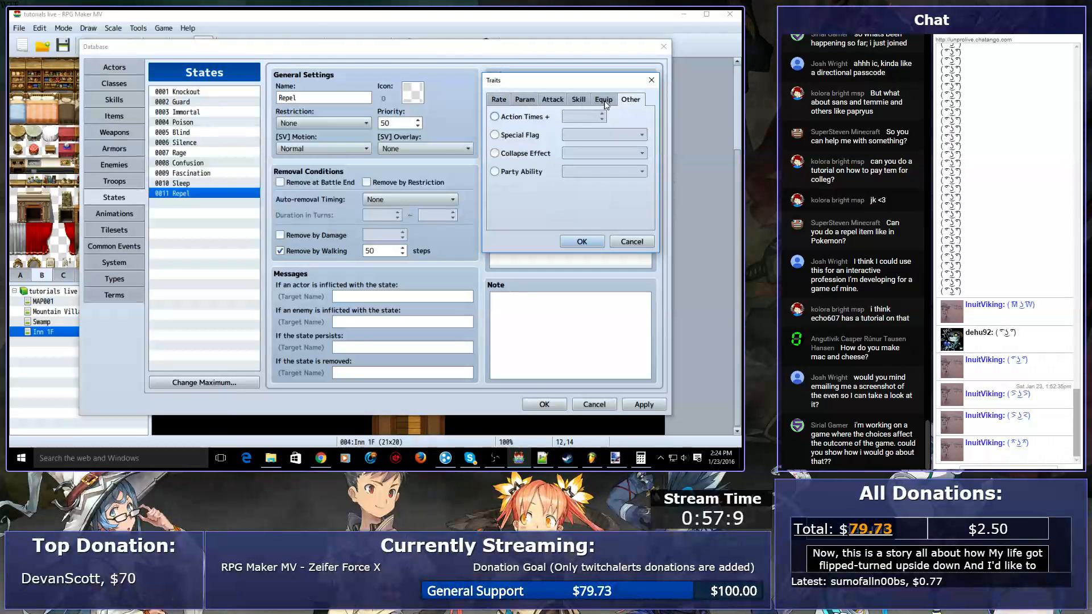
click(527, 172)
click(575, 172)
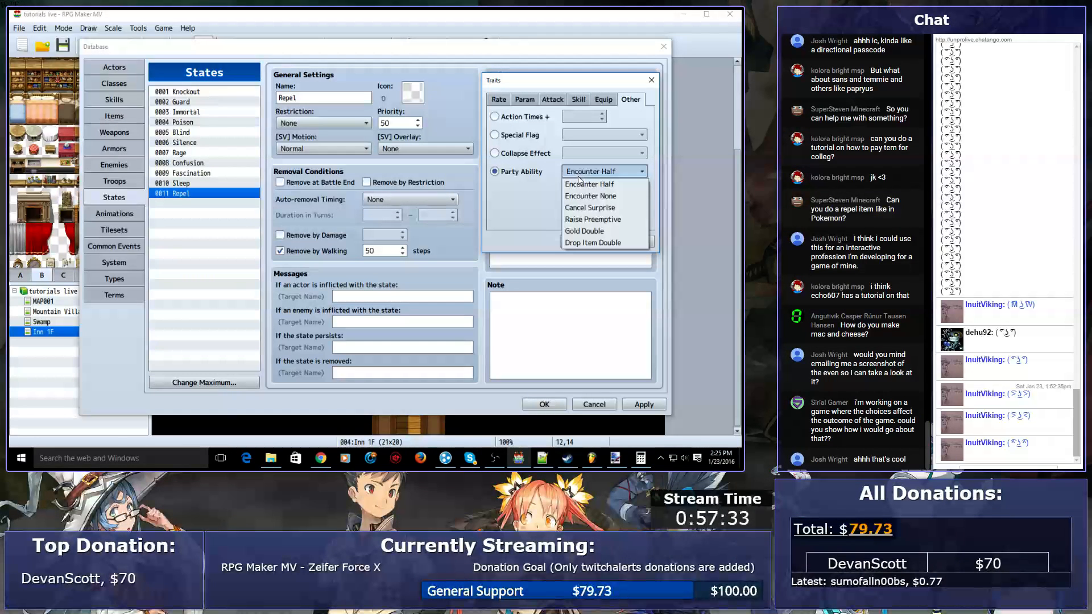
click(577, 173)
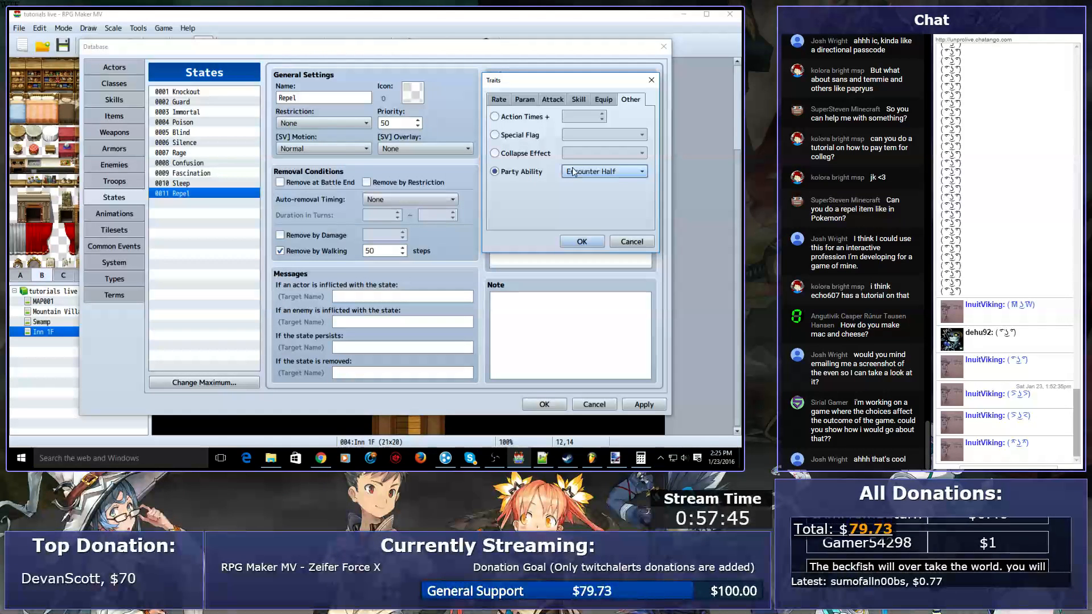
click(631, 242)
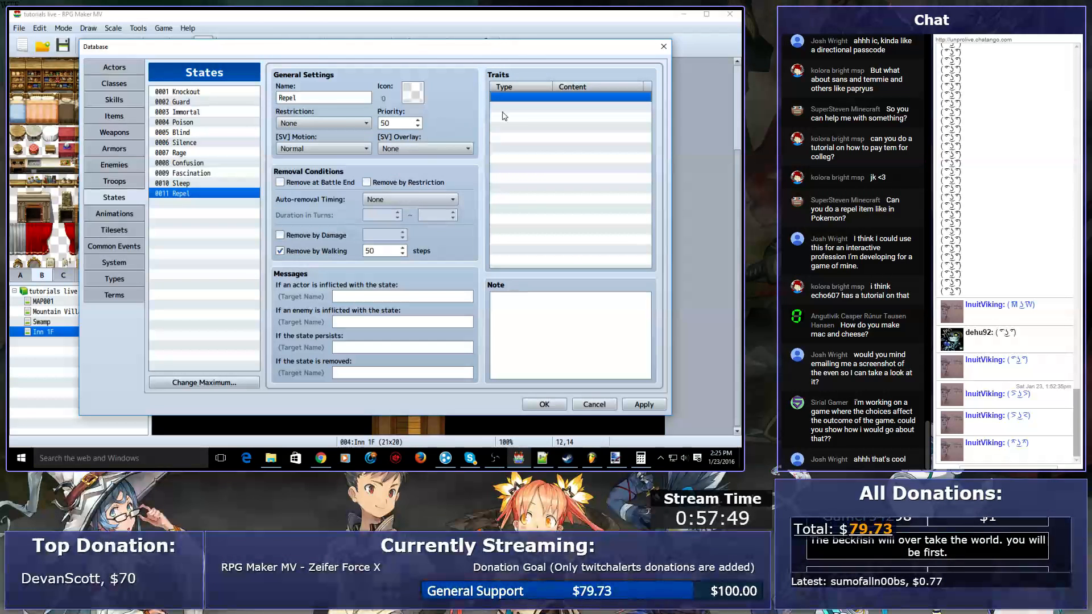
- Give the Repel state the yellow orb icon 163
click(414, 95)
double_click(414, 95)
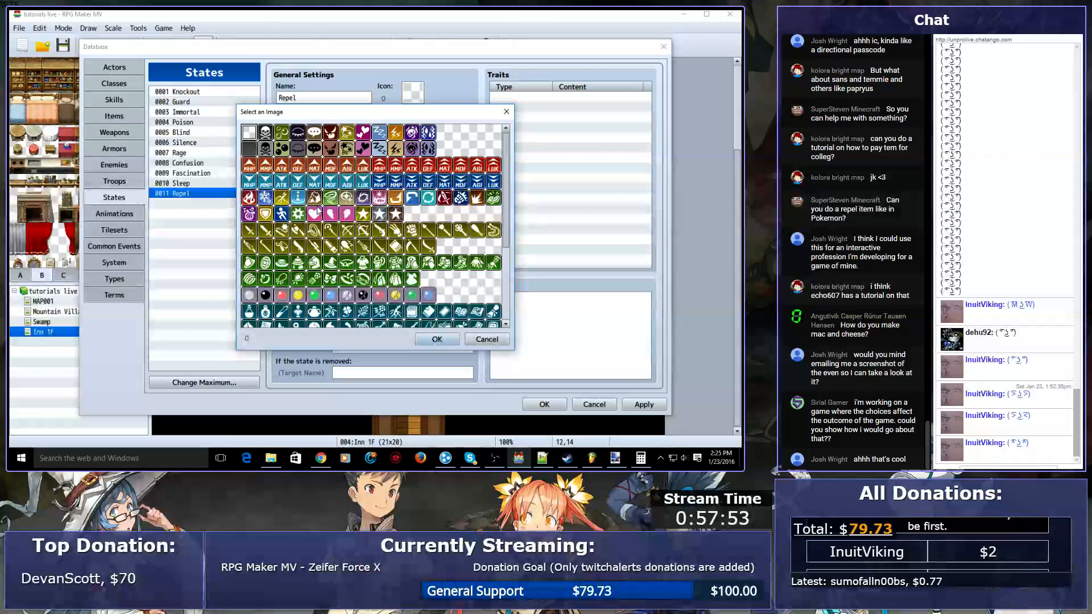
click(298, 295)
double_click(297, 297)
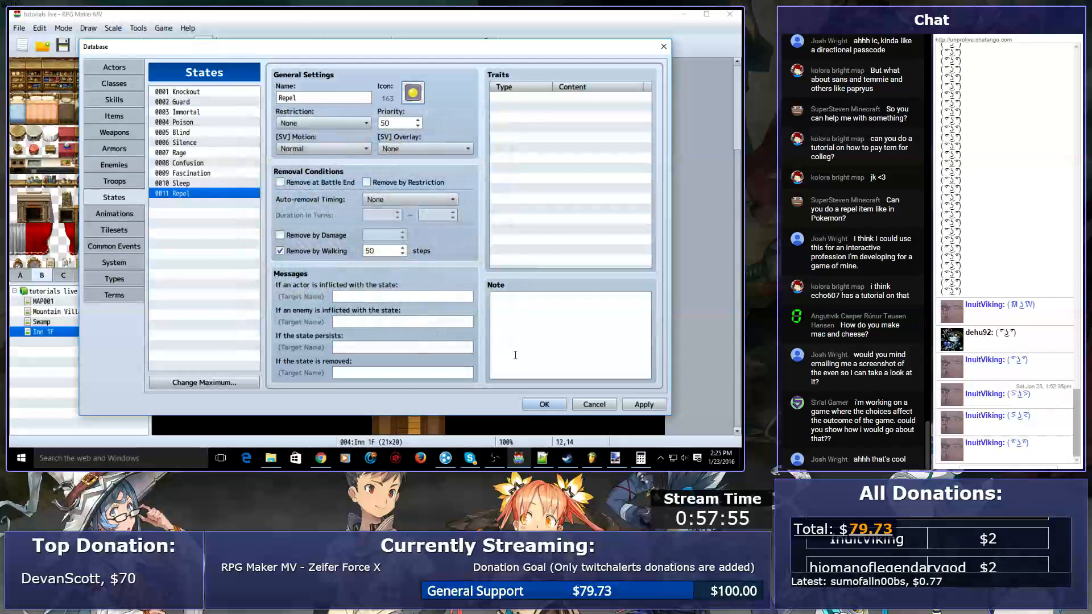
- Change the Repel state's icon to the gun-shaped icon 104 and accept the database changes
double_click(413, 94)
double_click(379, 231)
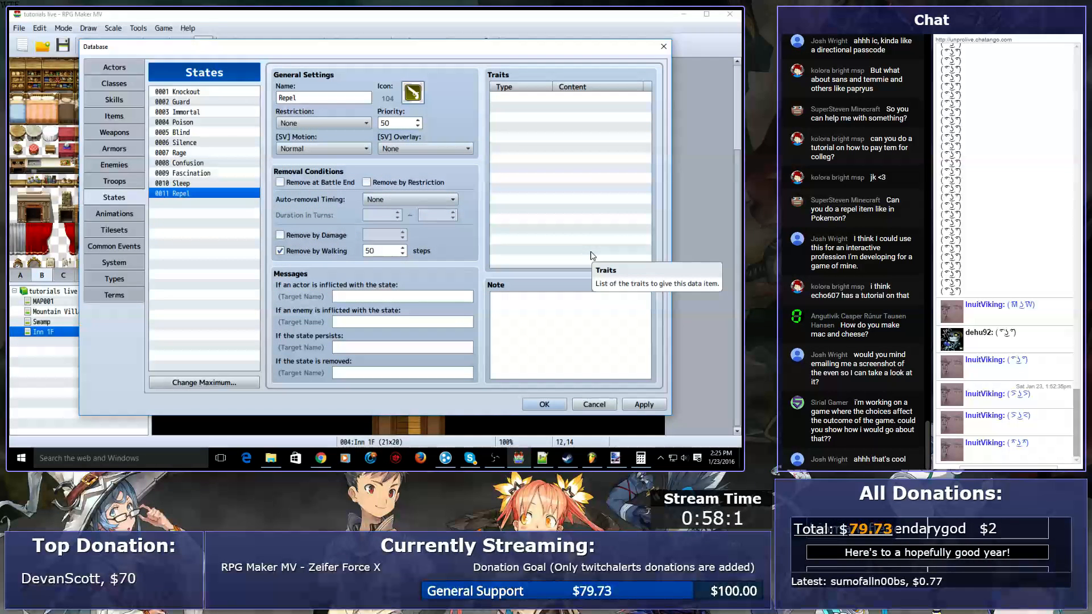
click(544, 405)
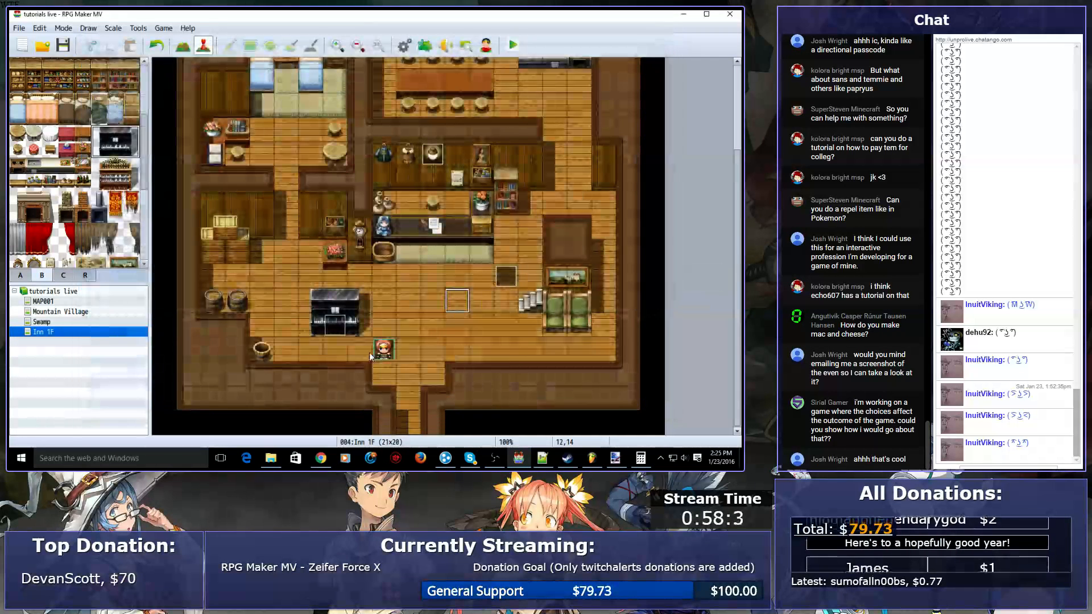
right_click(119, 336)
click(121, 342)
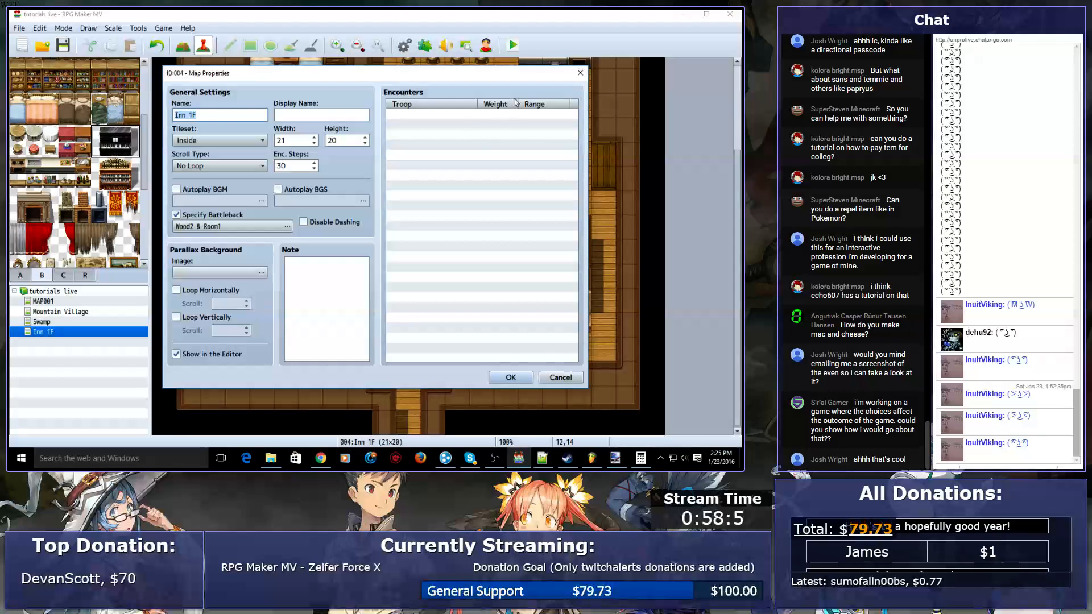
click(475, 136)
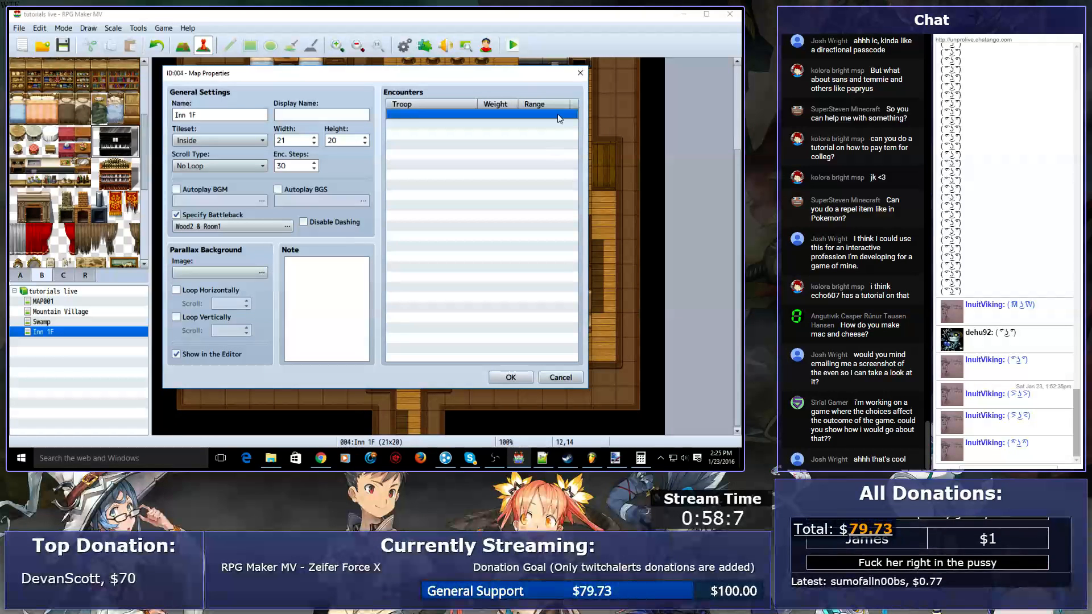
key(Escape)
- Load the Lost Forest sample map into the project
click(43, 322)
right_click(48, 289)
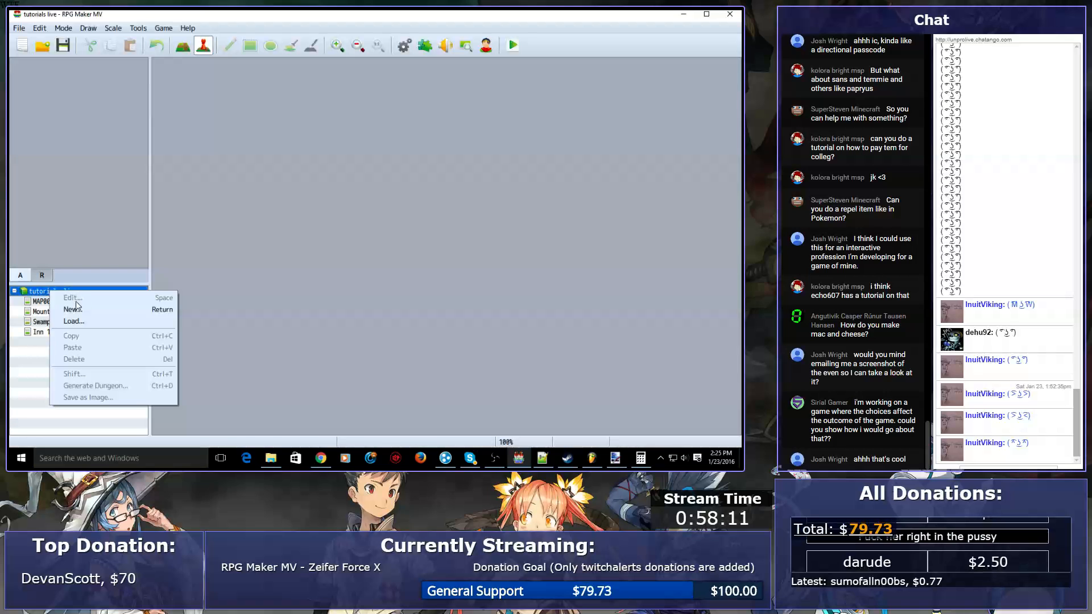
click(71, 320)
key(Down)
key(Up)
key(Up)
key(Up)
key(Up)
key(Up)
key(Up)
key(Up)
key(Up)
key(Up)
key(Up)
key(Up)
key(Up)
key(Up)
key(Down)
key(Up)
key(Up)
key(Up)
key(Up)
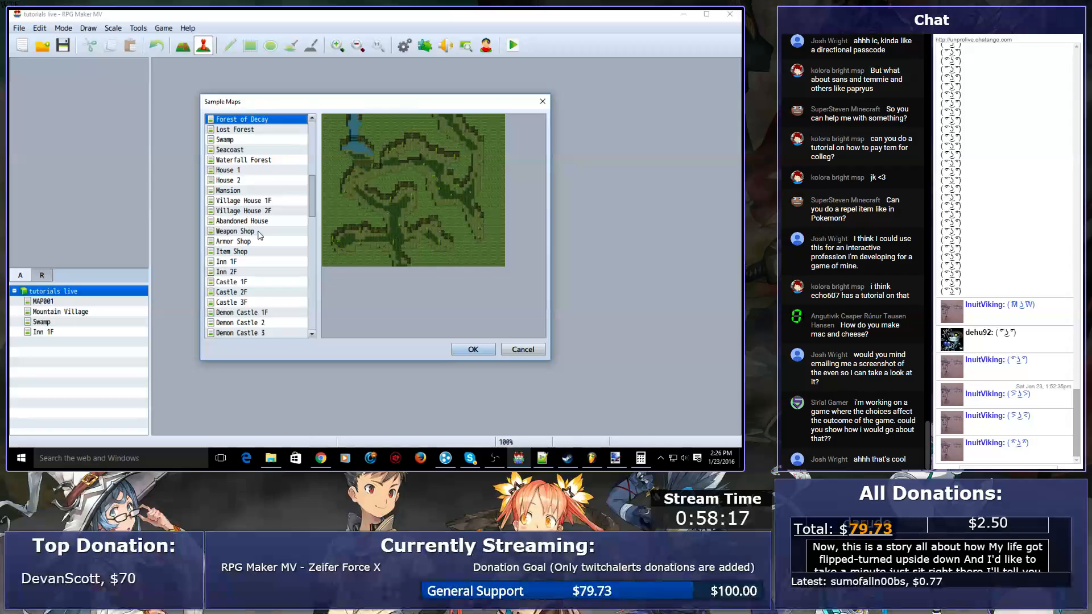
key(Down)
key(Down)
key(Return)
- Set the player's starting position at tile 15,52 on the Lost Forest map
scroll(257, 231, down, 10)
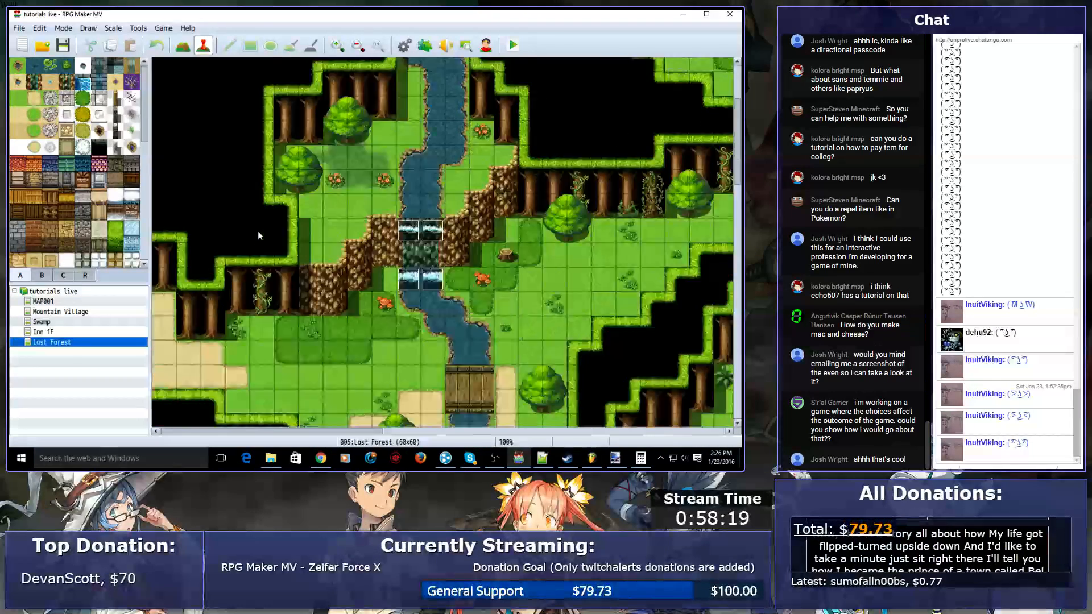
right_click(521, 313)
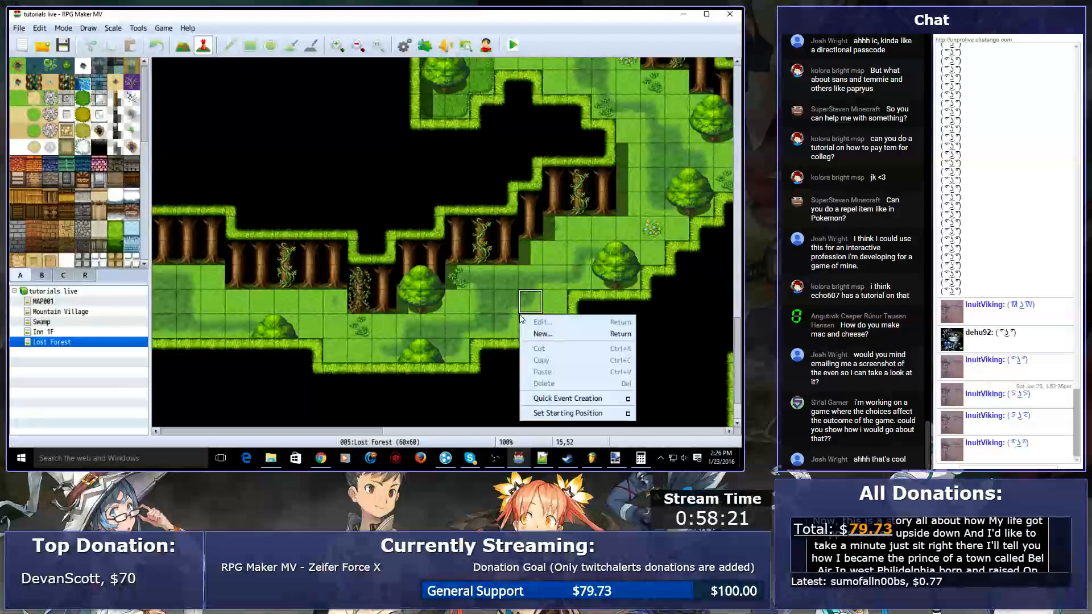
mouse_move(585, 416)
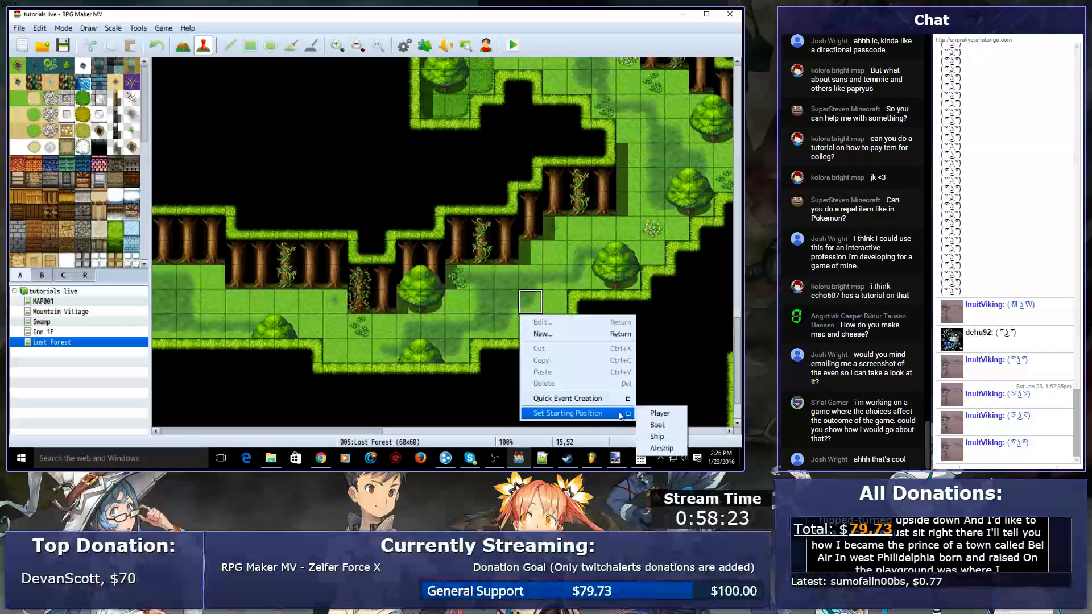
click(655, 415)
- Create a new event at tile 12,53 on the Lost Forest map with a Parallel trigger
double_click(464, 335)
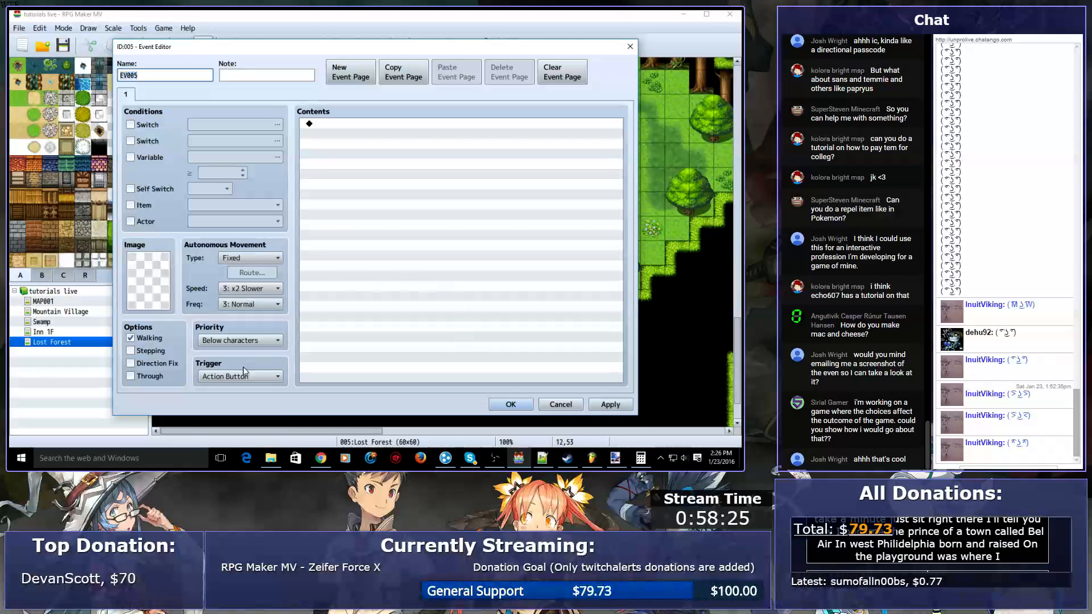
click(240, 377)
click(251, 417)
- Add a Control Variables command to the event, targeting variable 0011 and naming it STEPS_TO_ENCOUNTER
double_click(378, 297)
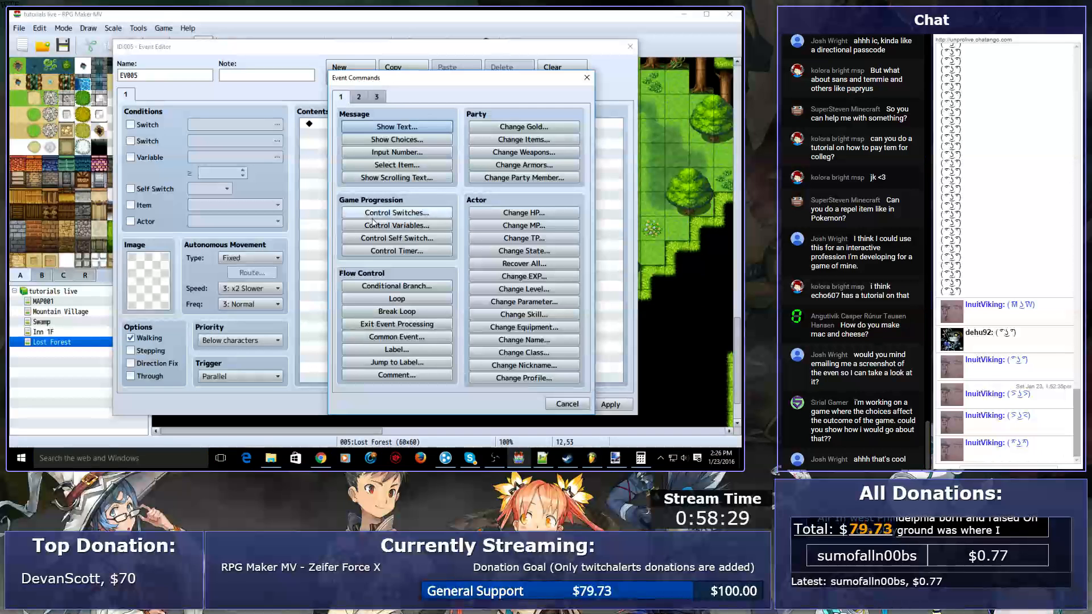
click(397, 225)
click(462, 174)
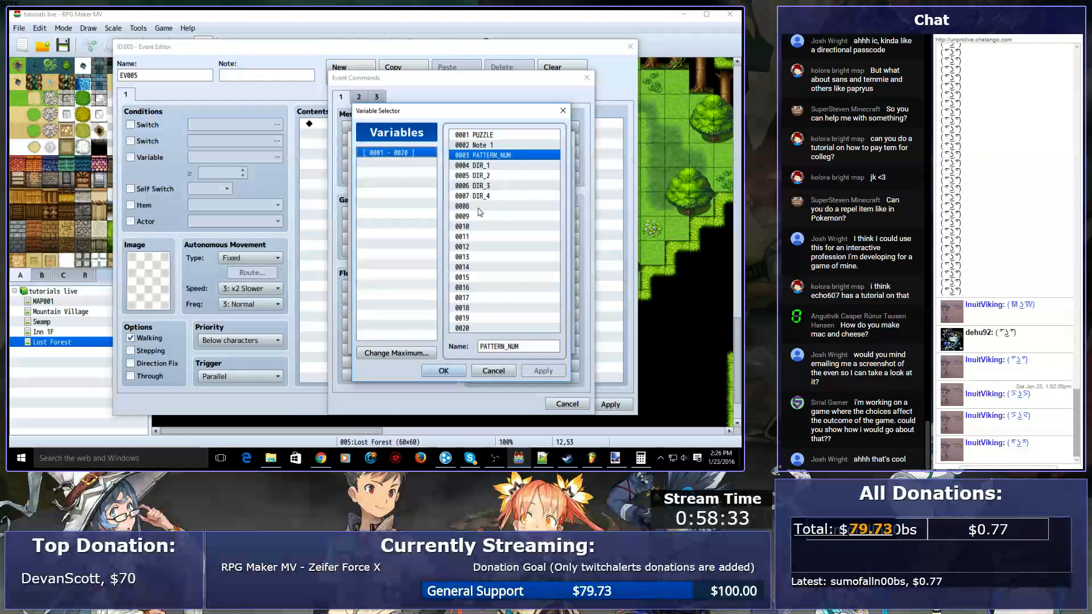
drag(480, 226, 479, 240)
click(505, 347)
text(ST)
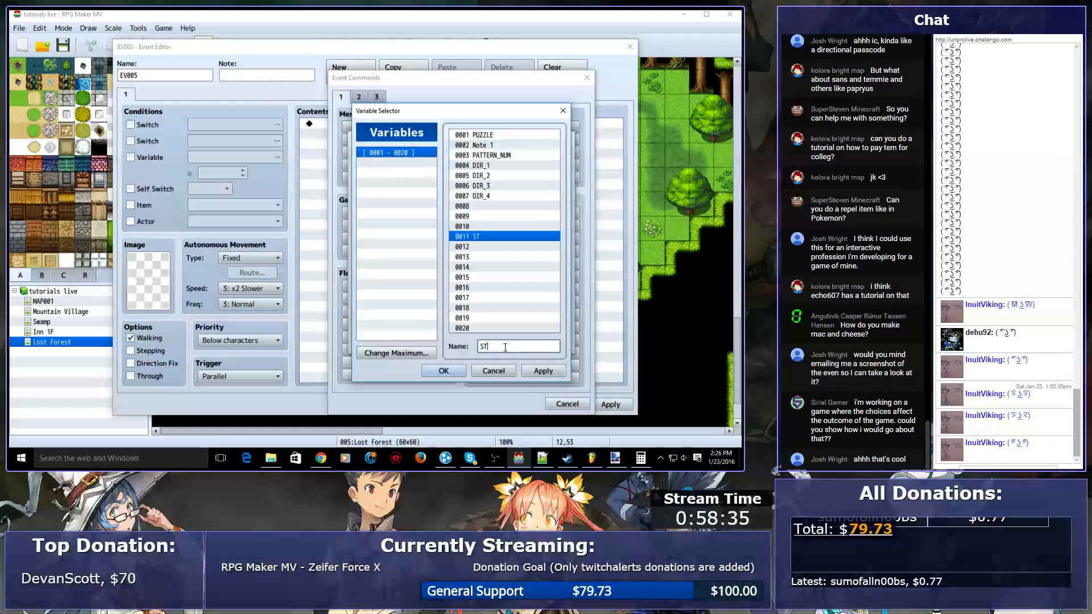
text(EPS_TO_ENCOUNTER)
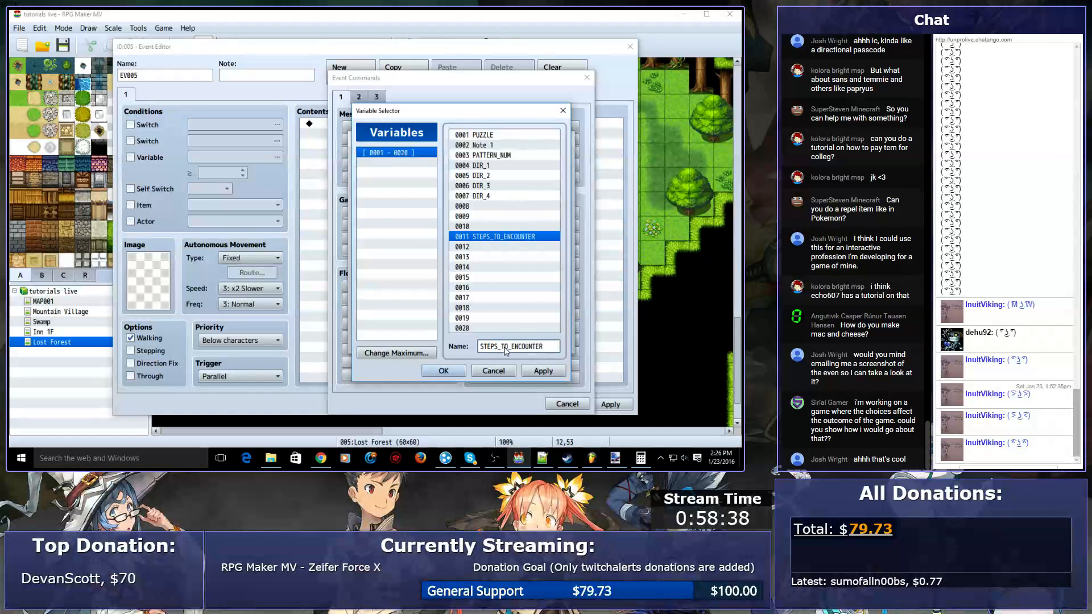
key(Return)
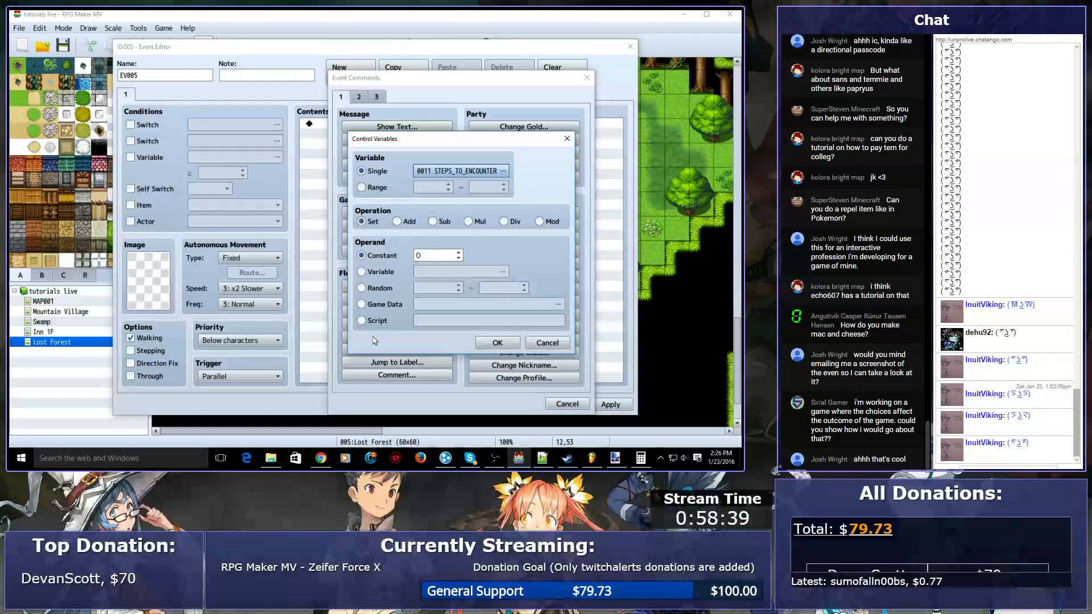
- Look through the game data sources available for the variable's operand, including the party and character options
click(378, 289)
click(386, 306)
click(419, 307)
key(Return)
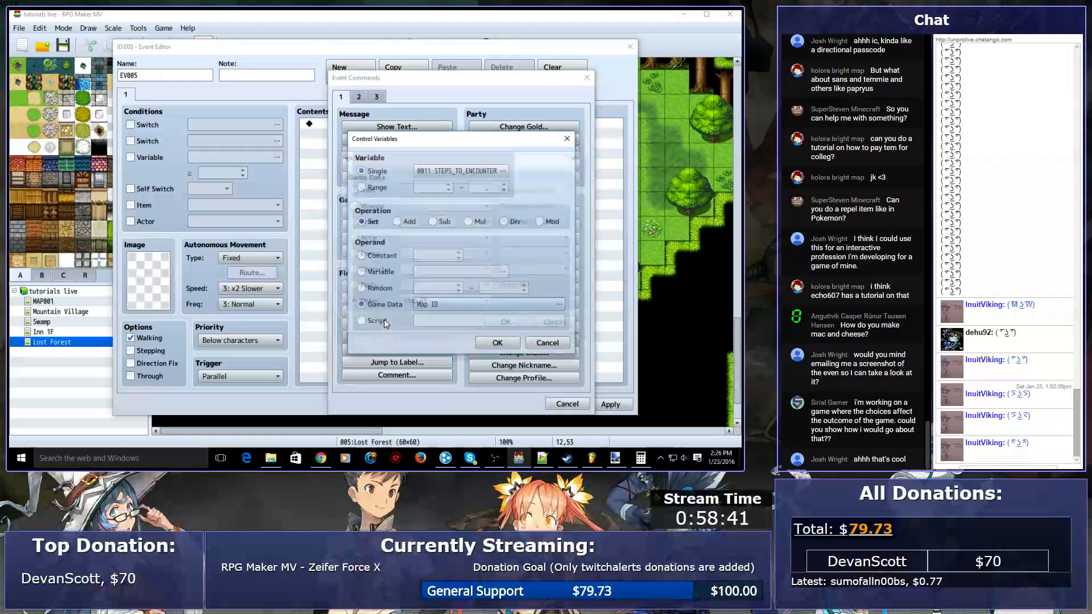
click(428, 304)
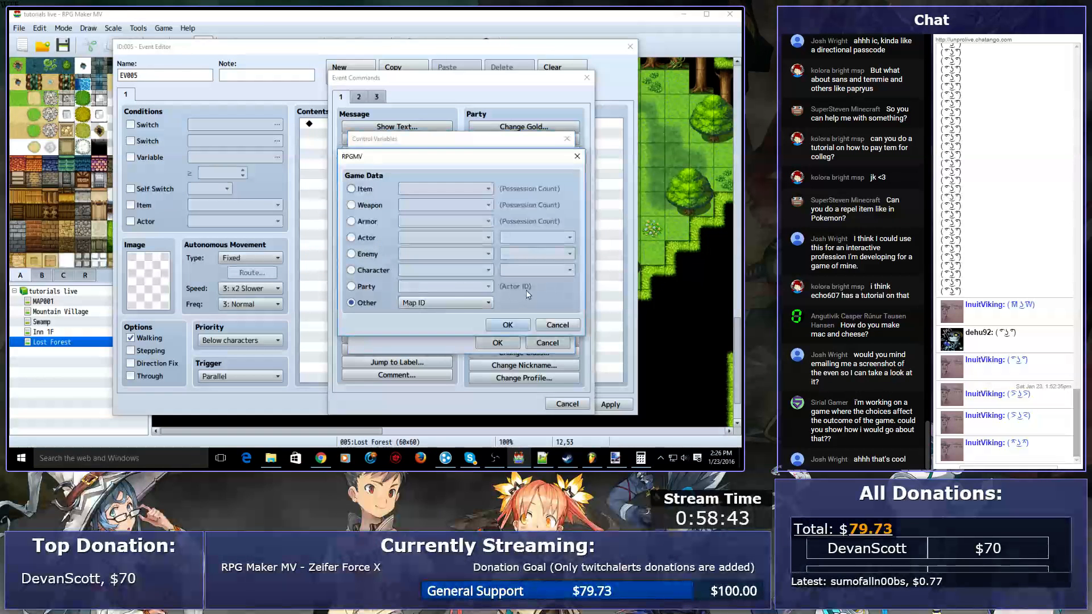
click(558, 324)
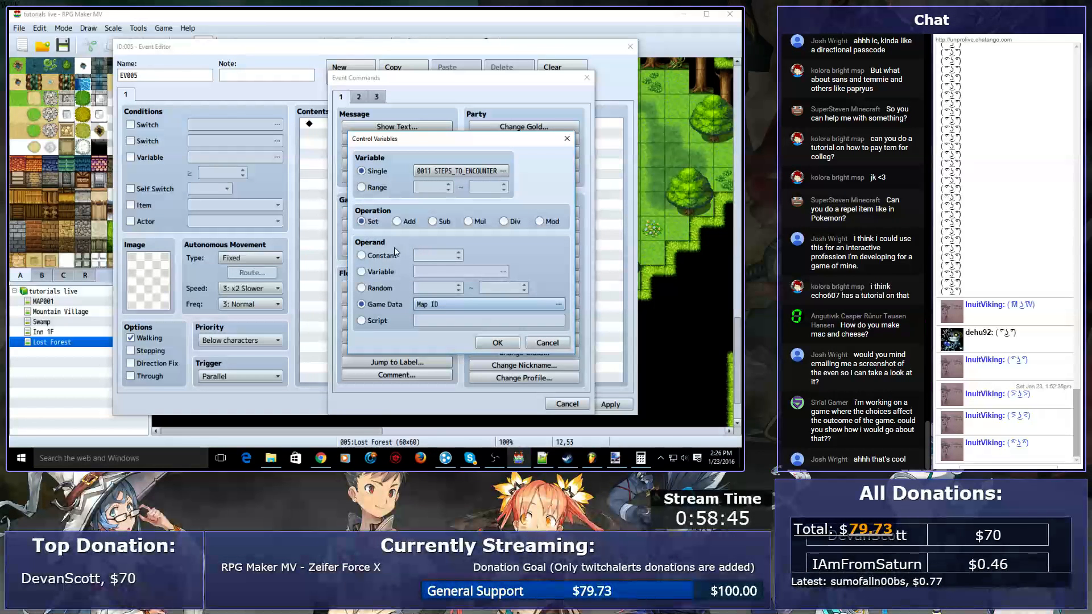
click(428, 304)
click(370, 286)
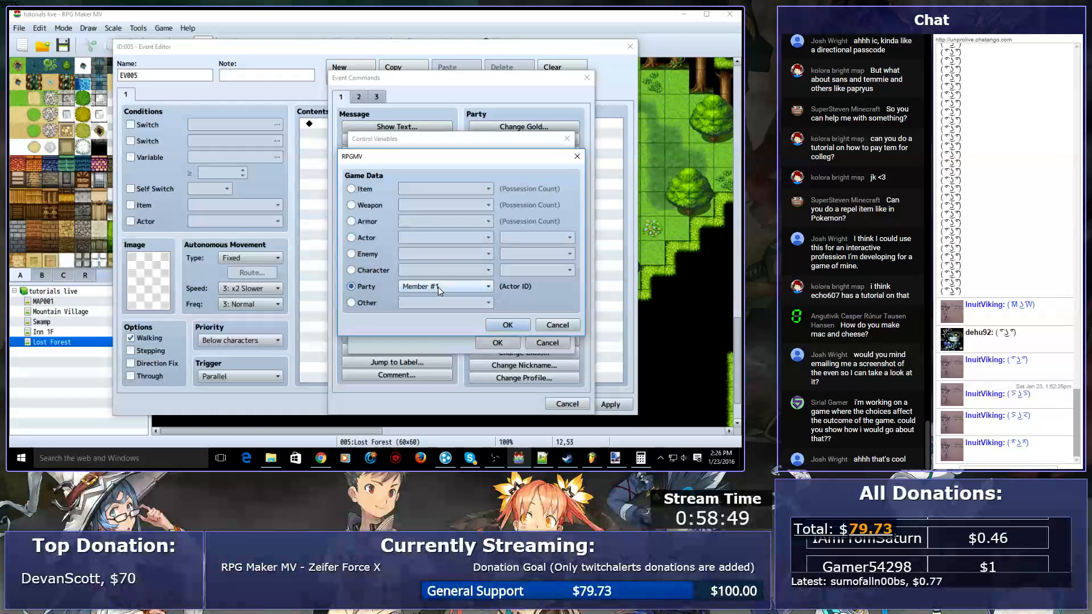
click(390, 271)
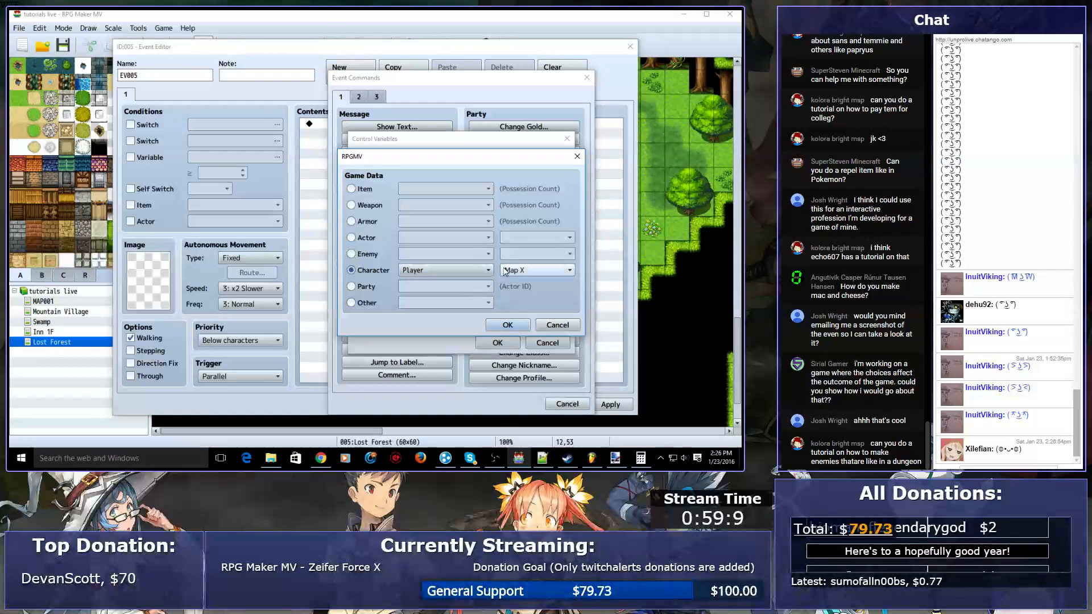
click(537, 271)
- Set the STEPS_TO_ENCOUNTER variable to the Steps game data value and accept the command
click(364, 304)
click(445, 303)
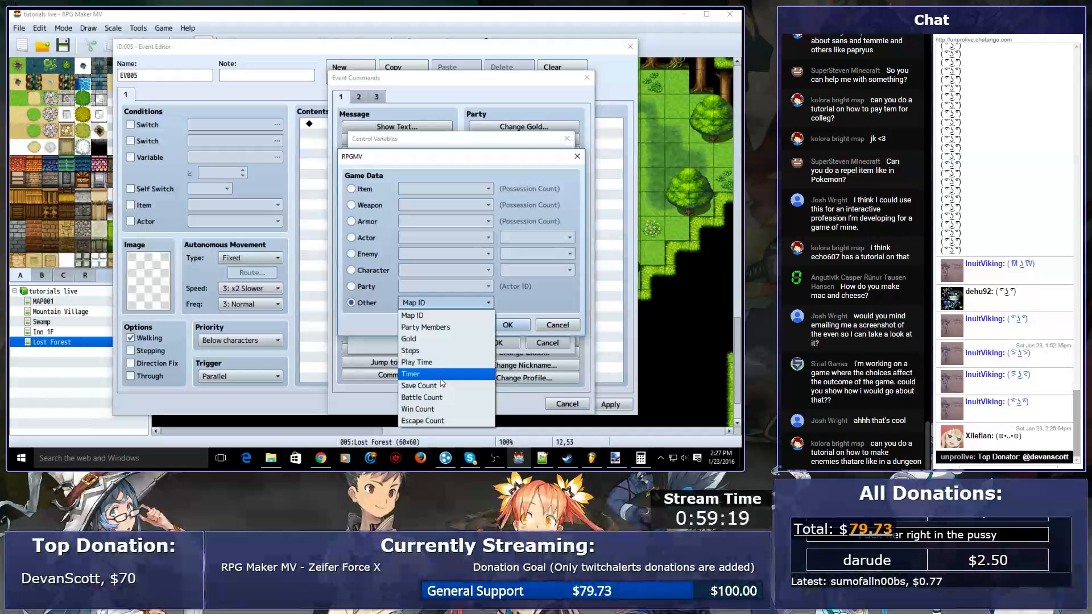
click(430, 355)
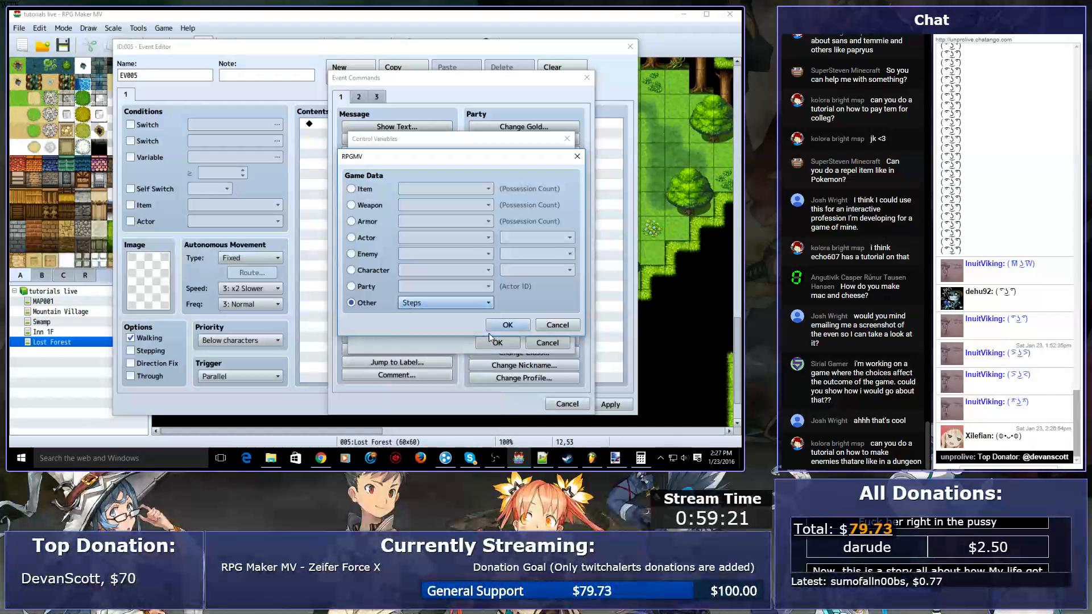
click(507, 325)
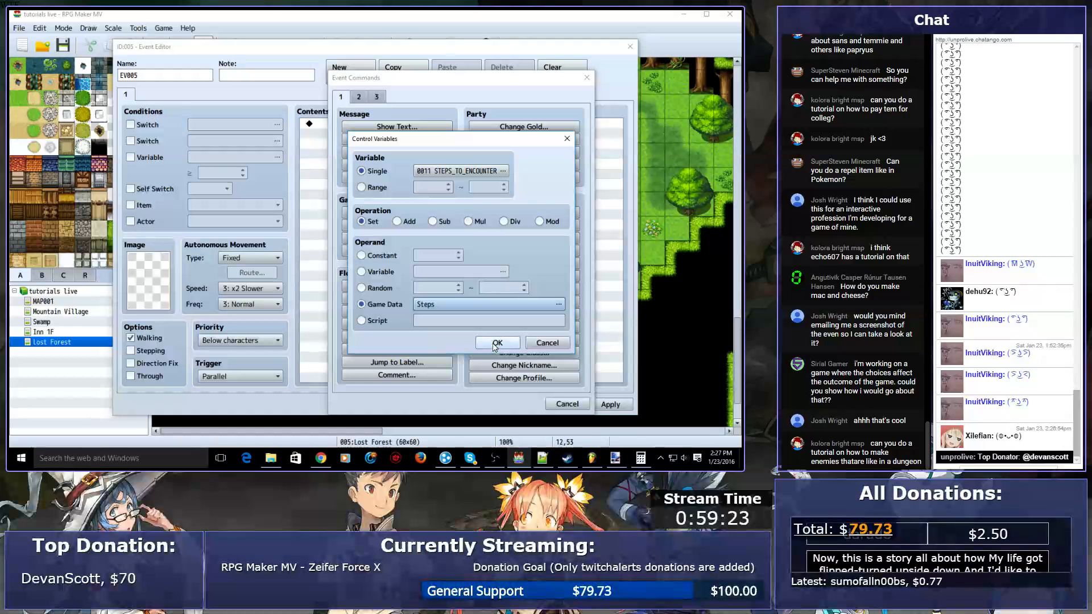
click(495, 346)
double_click(415, 301)
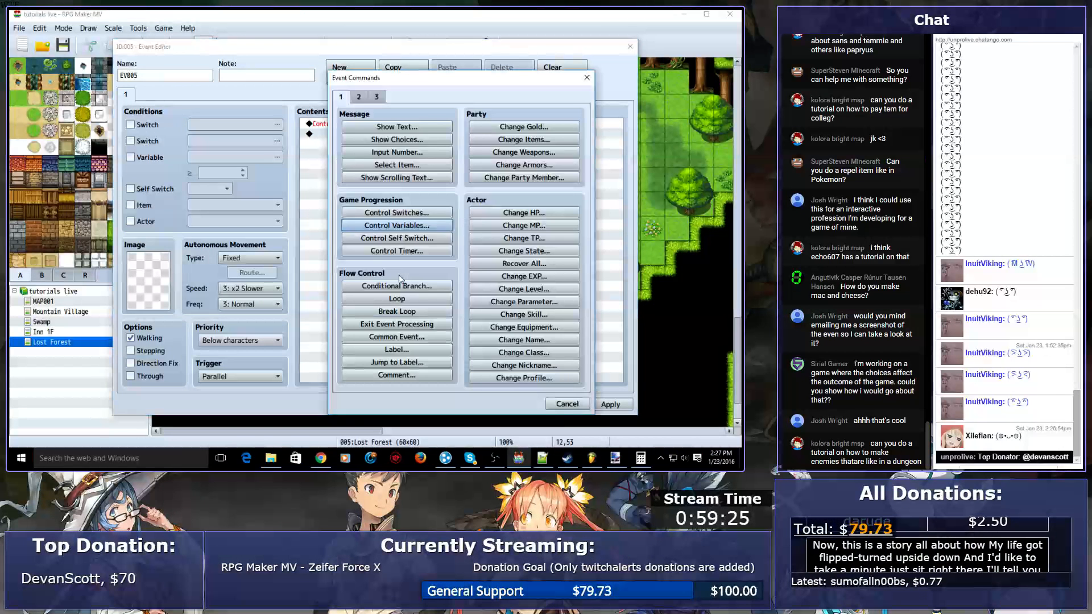
click(386, 225)
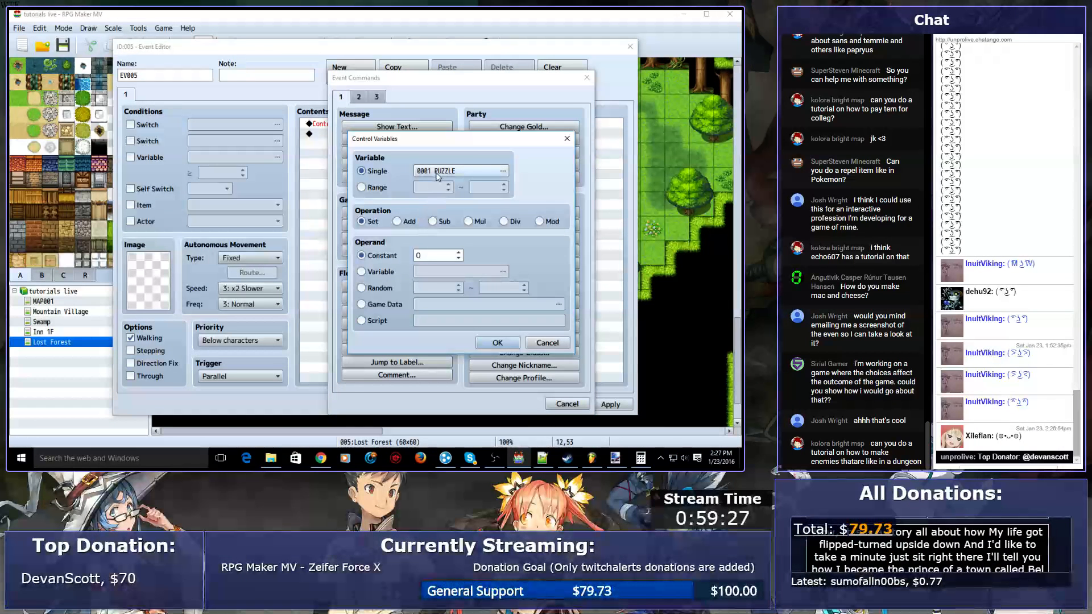
click(437, 173)
click(499, 236)
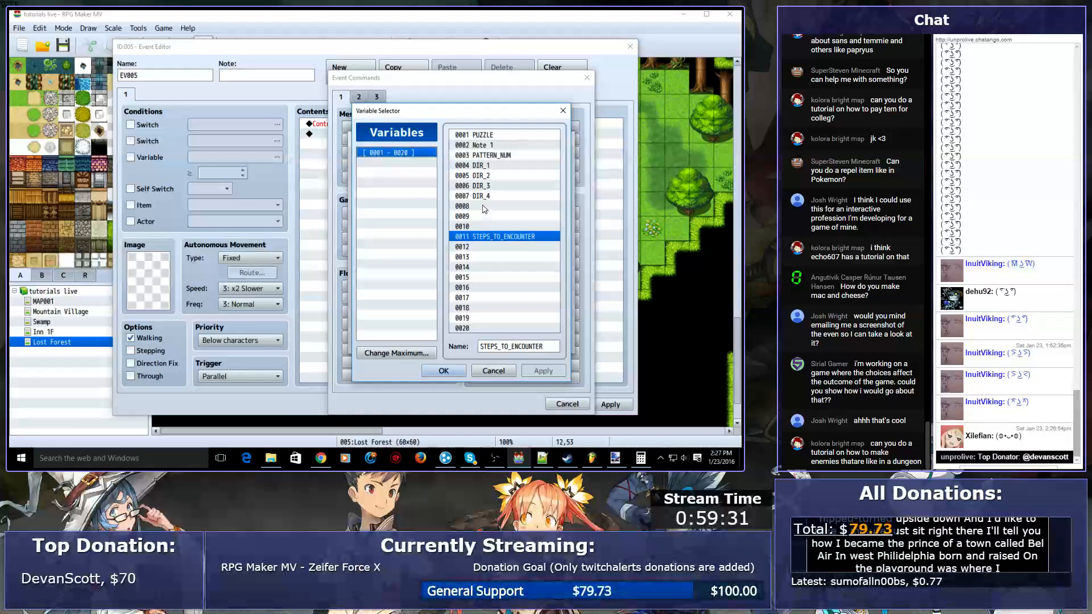
click(478, 256)
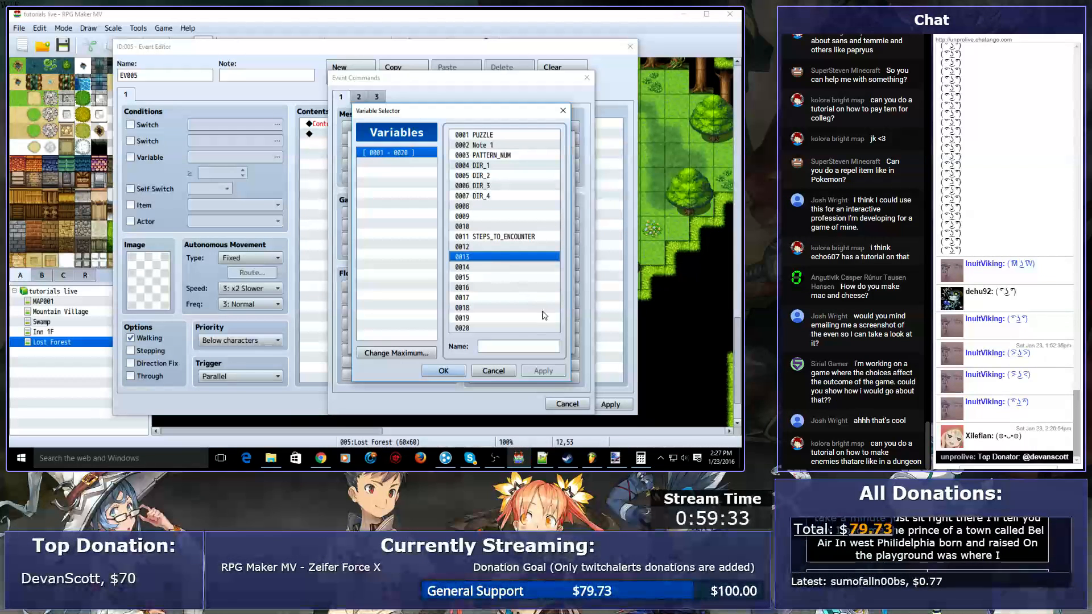
click(501, 372)
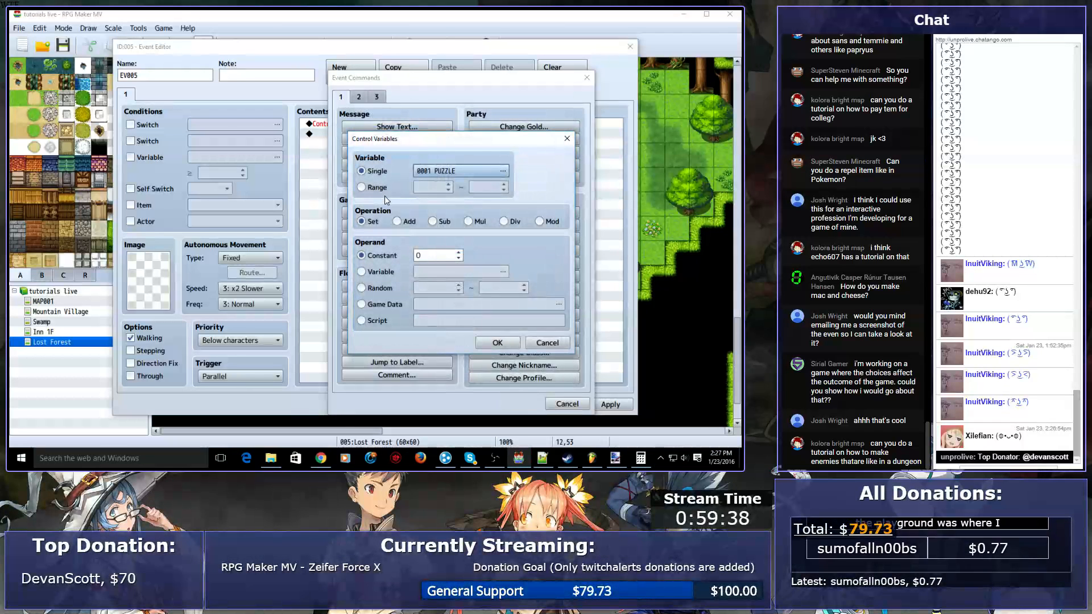
click(549, 341)
click(569, 404)
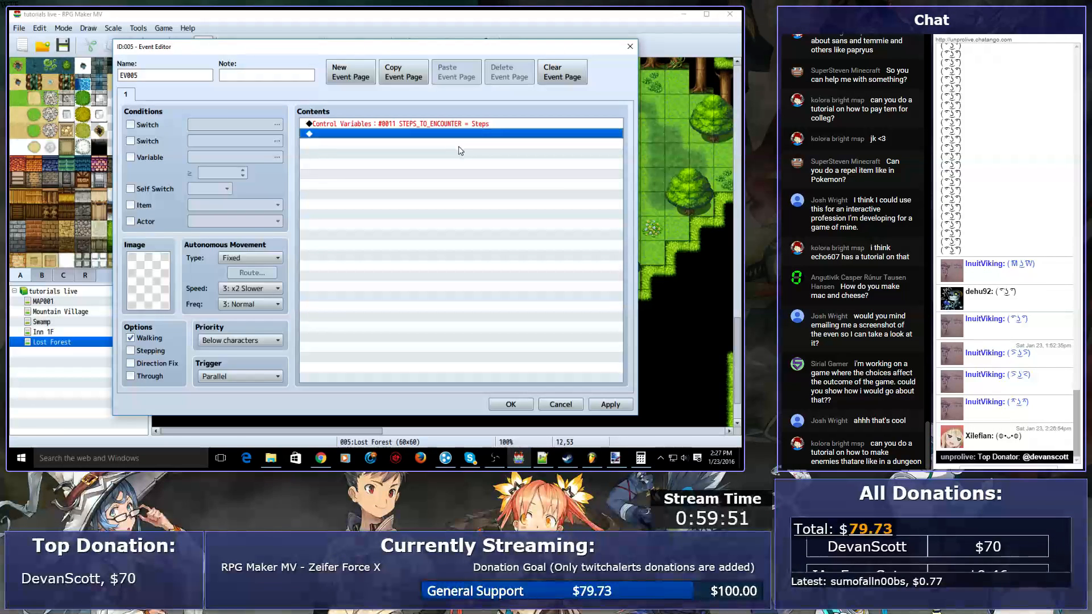
click(553, 403)
- Add a Party Ability trait of Encounter Half to the Repel state in the database
click(404, 46)
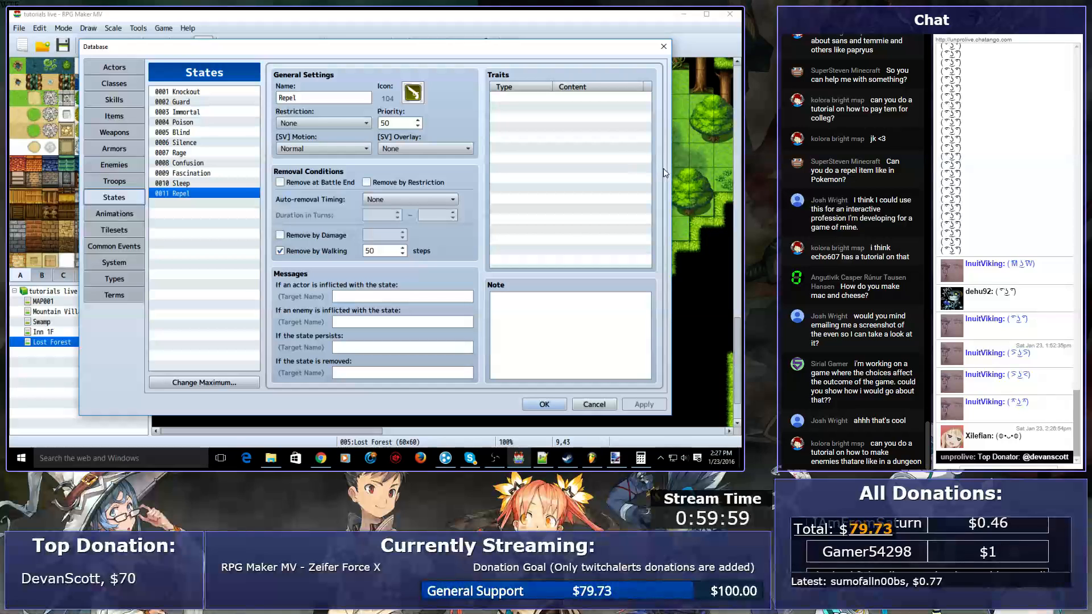
double_click(637, 169)
click(631, 99)
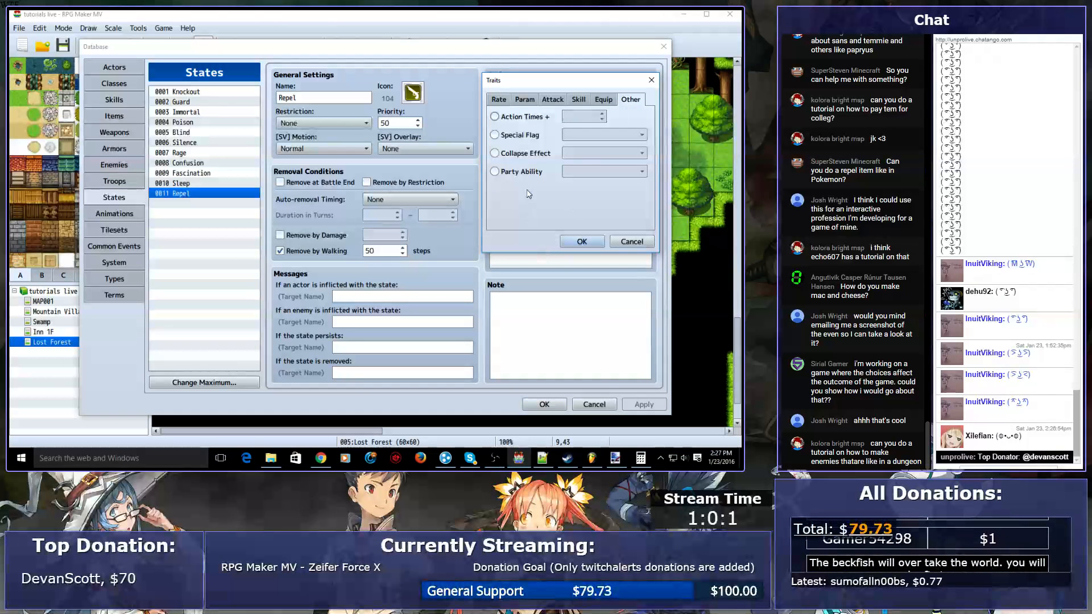
click(523, 171)
click(579, 171)
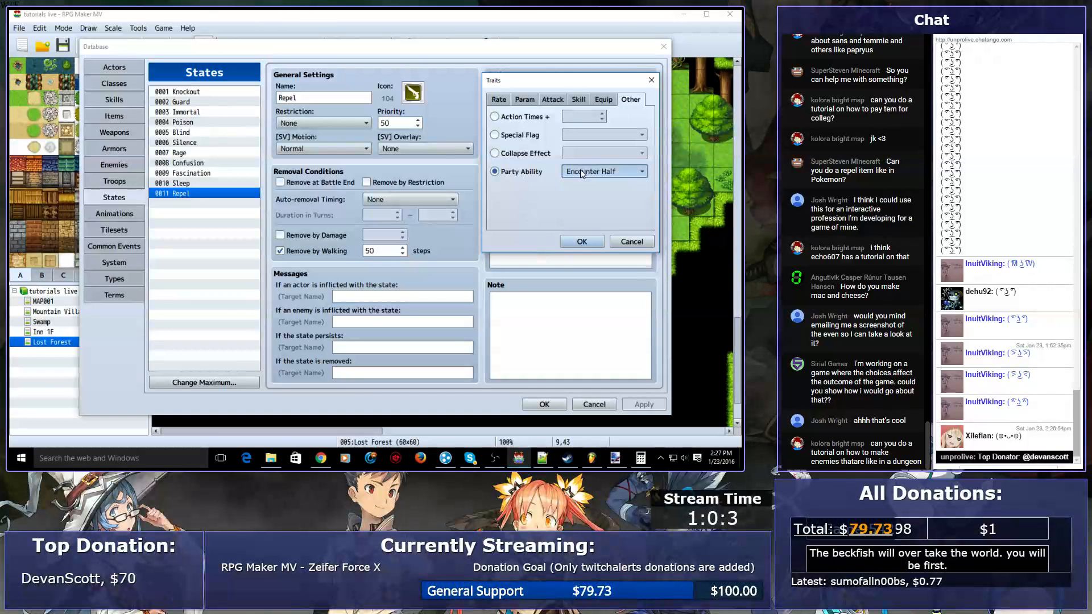
click(582, 241)
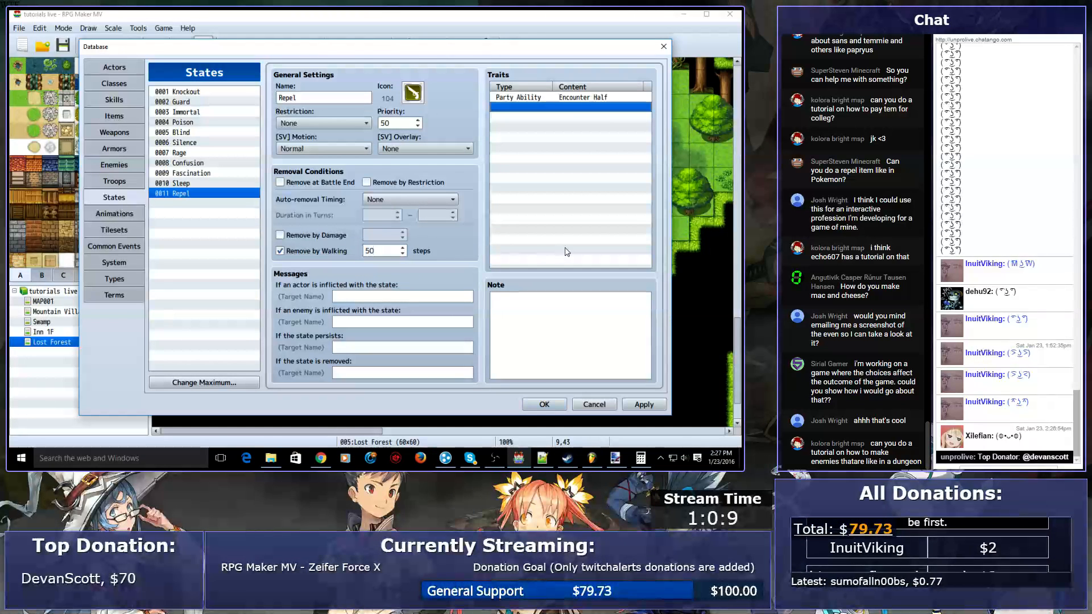
click(559, 99)
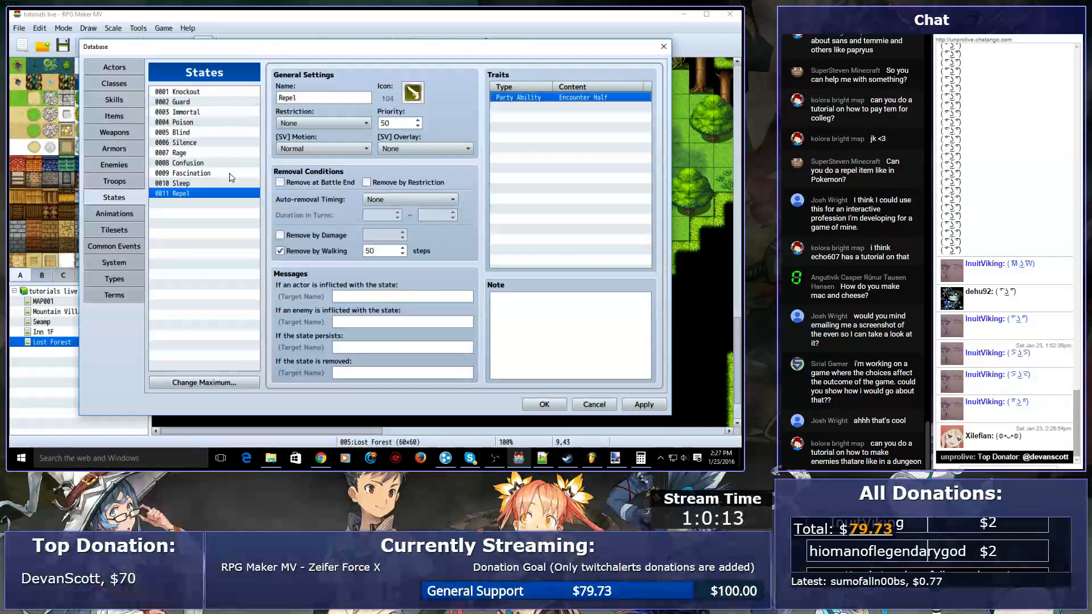
- Give the Dispel item an effect that adds the Repel state at 100%, and accept the database changes
click(113, 116)
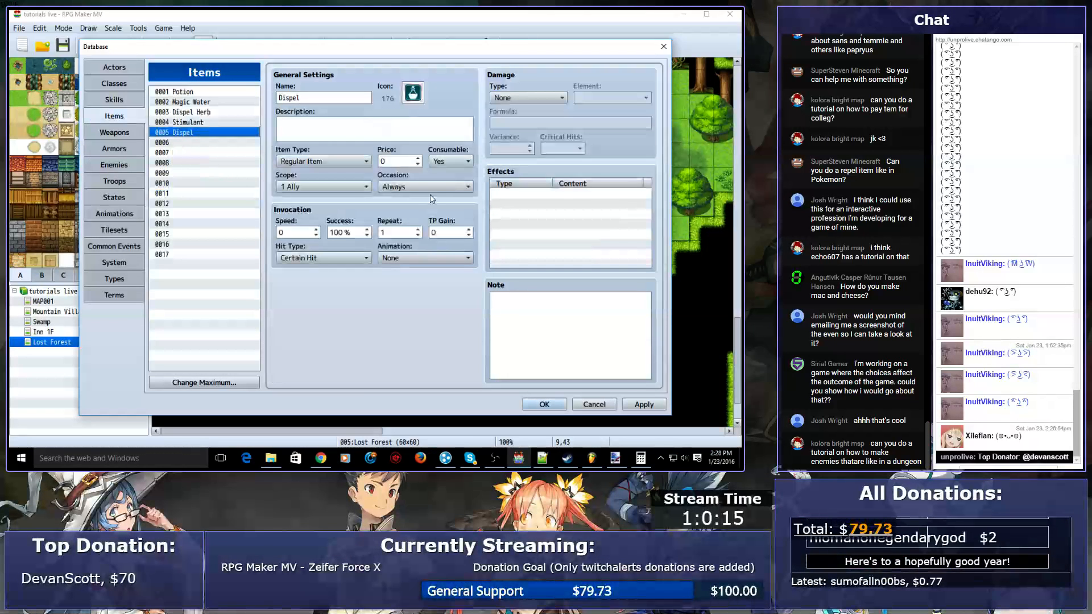
double_click(533, 215)
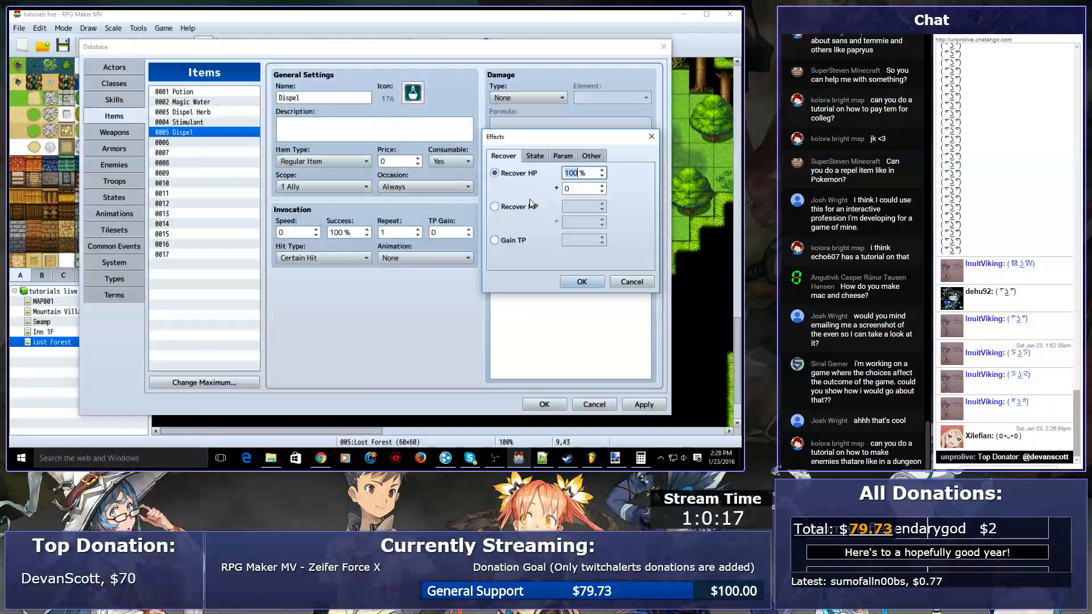
click(575, 159)
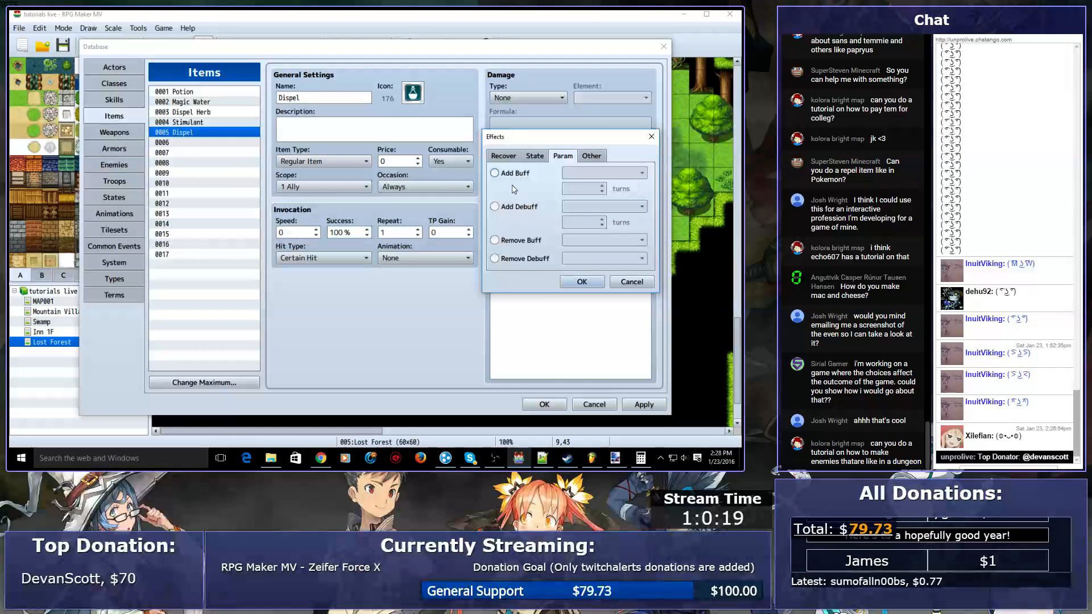
click(515, 157)
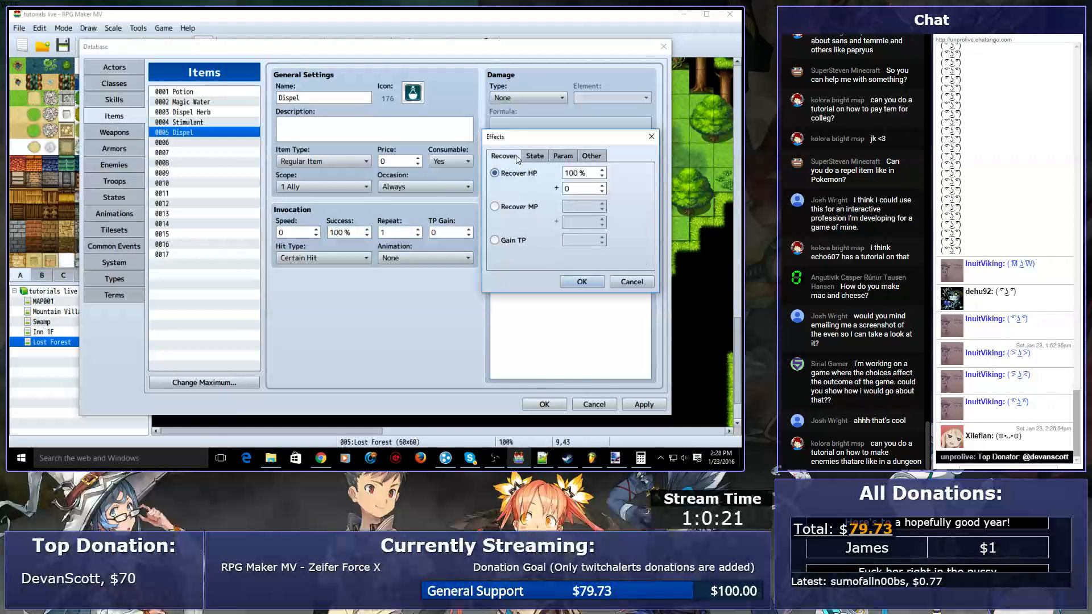
click(534, 161)
click(517, 173)
click(608, 173)
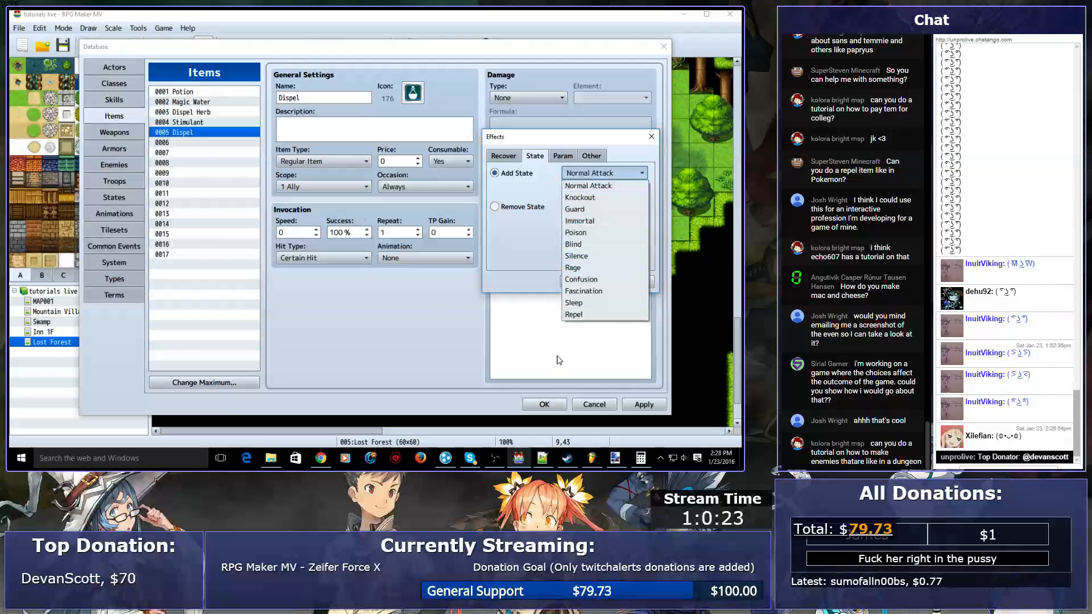
click(592, 182)
click(592, 174)
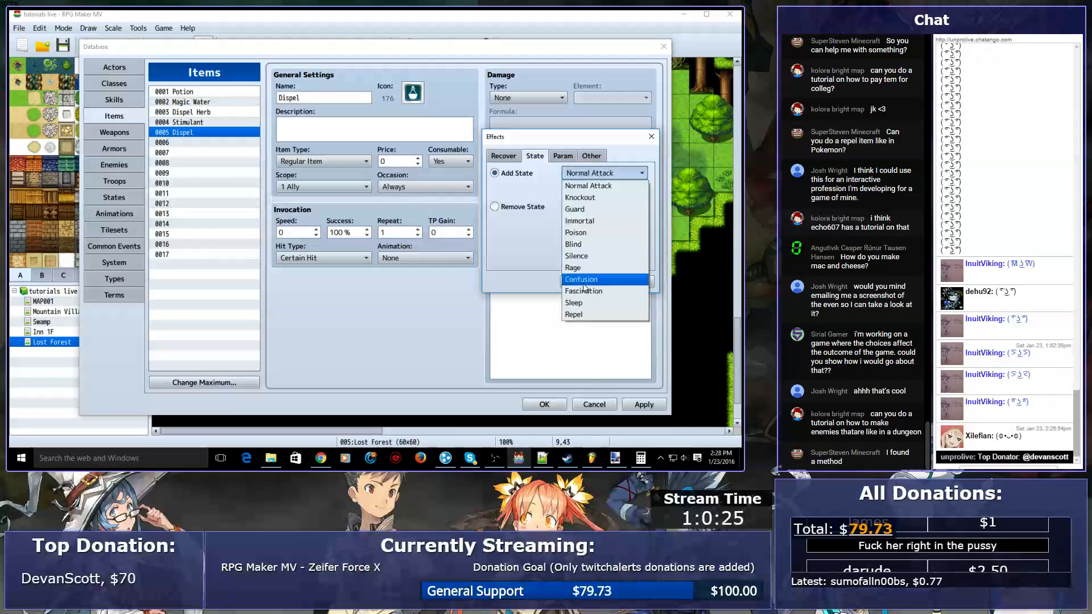
click(578, 313)
click(571, 286)
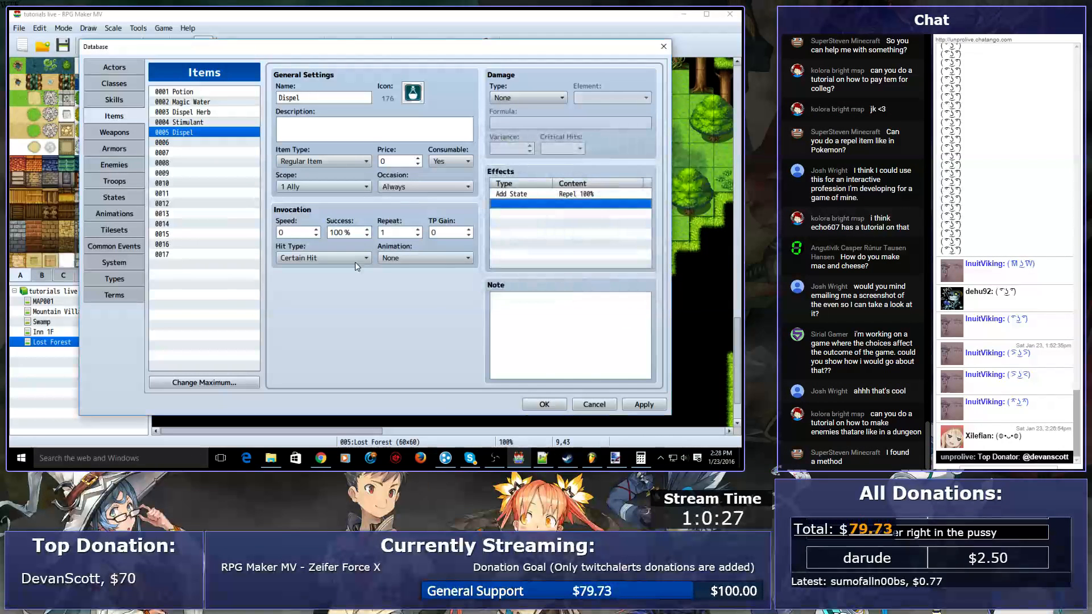
click(545, 404)
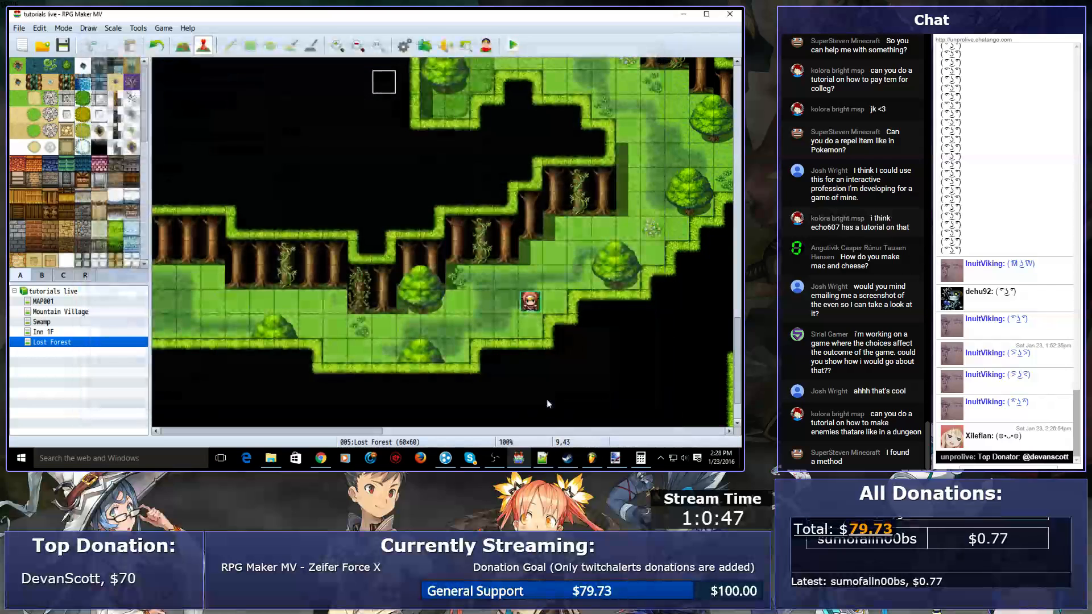
scroll(649, 169, up, 4)
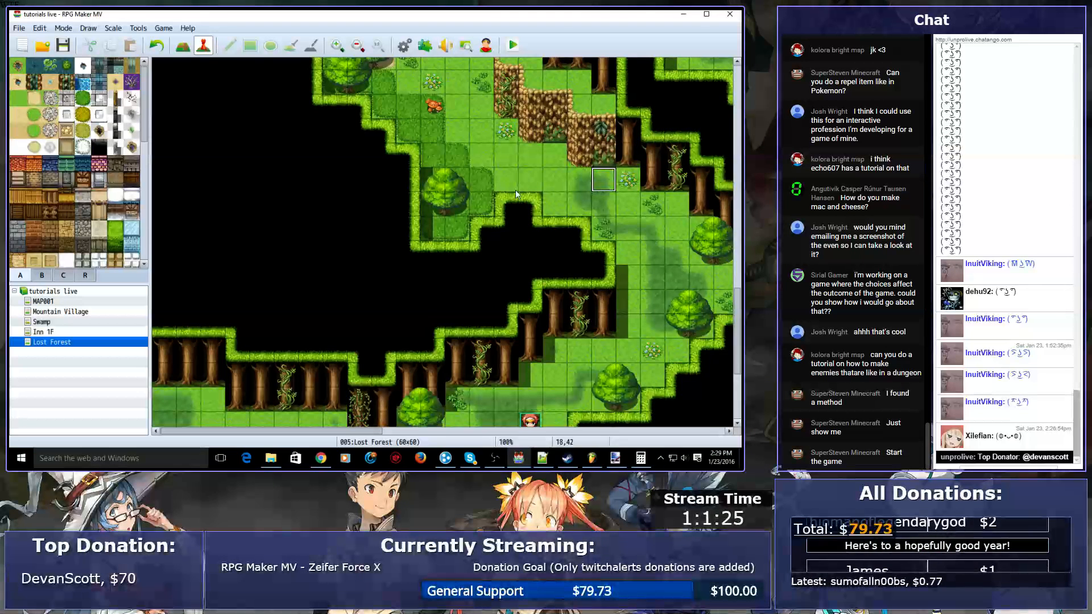
scroll(508, 191, up, 5)
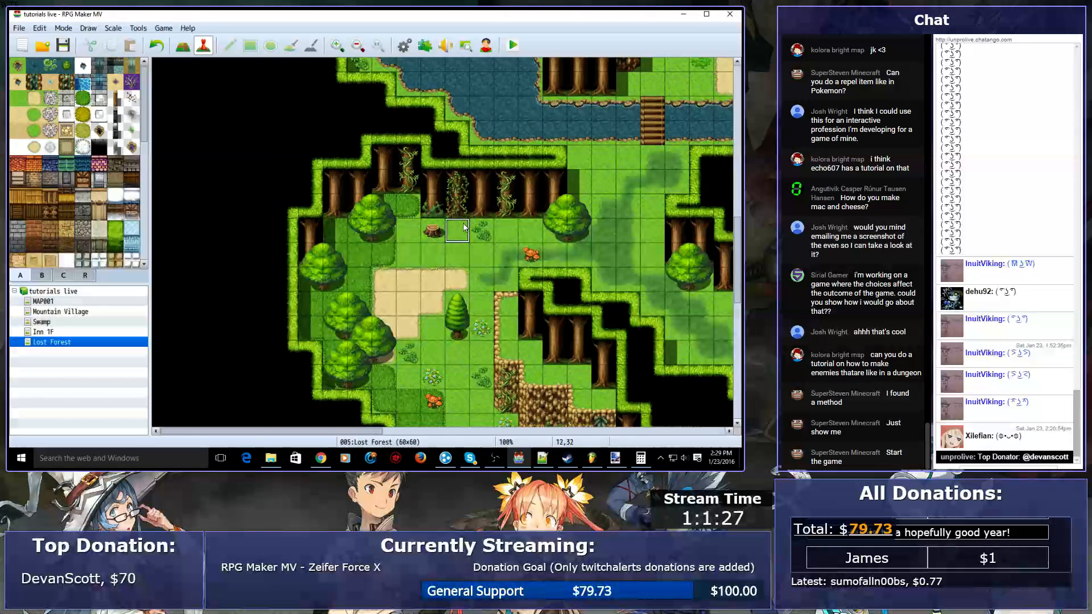
- Create a new event beside the tree stump on the Lost Forest map and, for a Control Variables command, name variable 0018 "Good Choices"
double_click(476, 211)
double_click(364, 124)
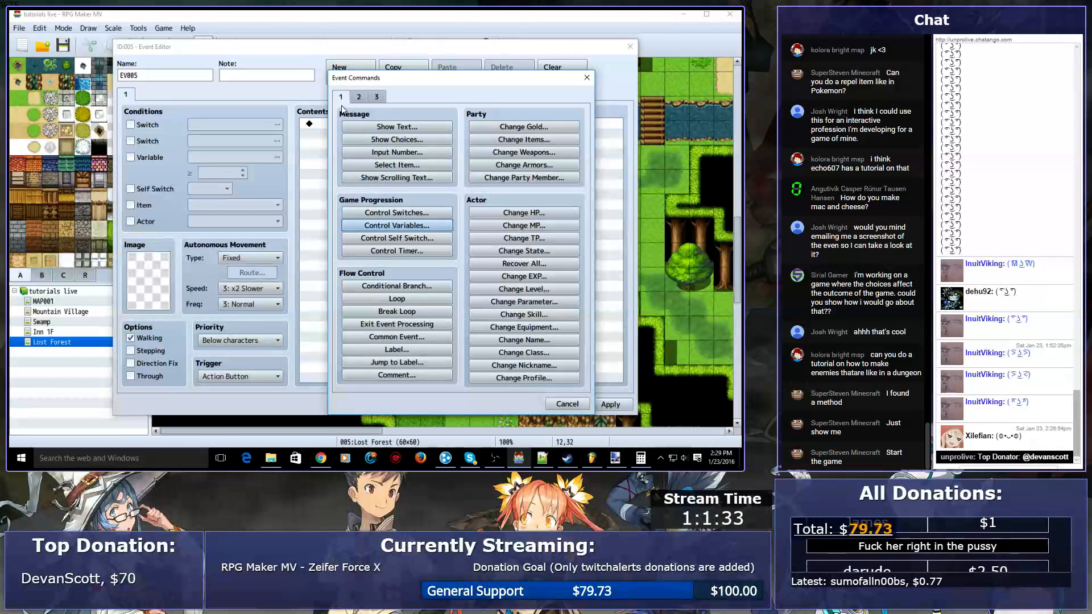
click(398, 226)
click(467, 168)
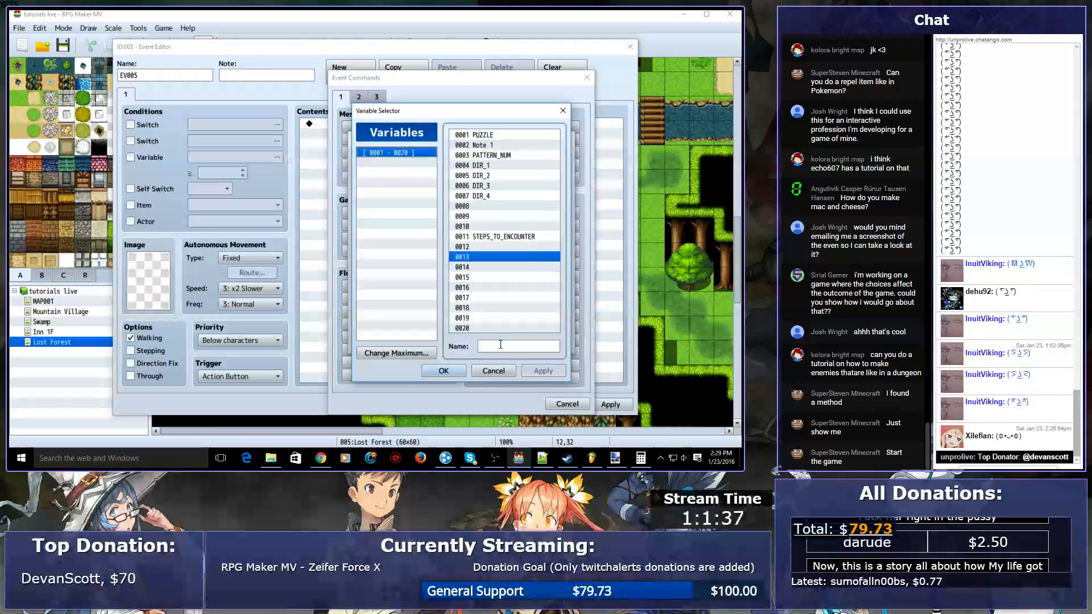
click(496, 277)
click(498, 308)
click(503, 347)
text(Good Choices)
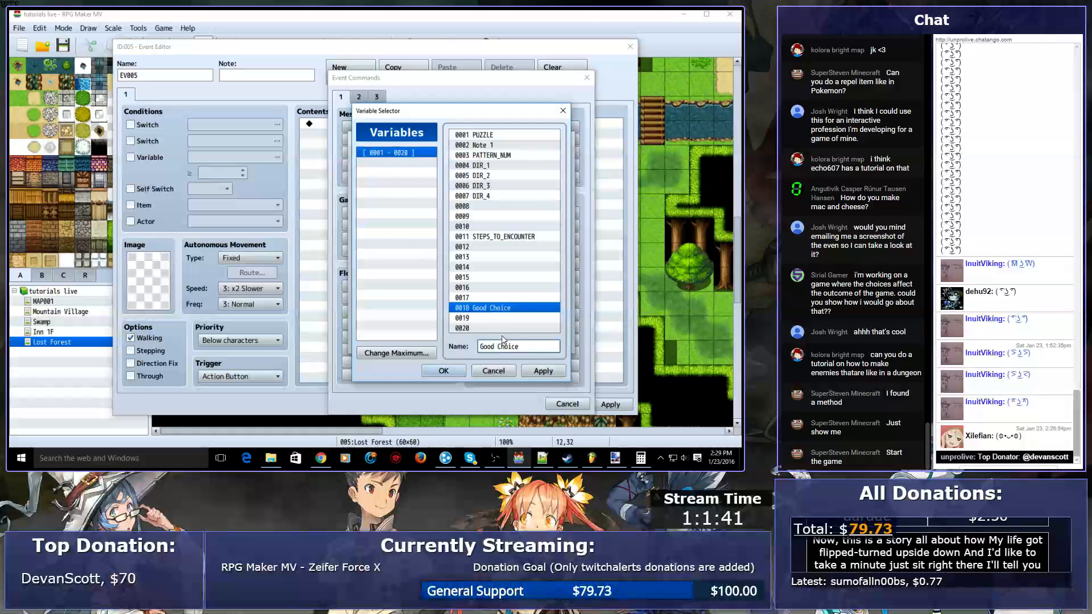
click(491, 312)
key(ctrl+c)
click(490, 318)
key(ctrl+v)
click(494, 346)
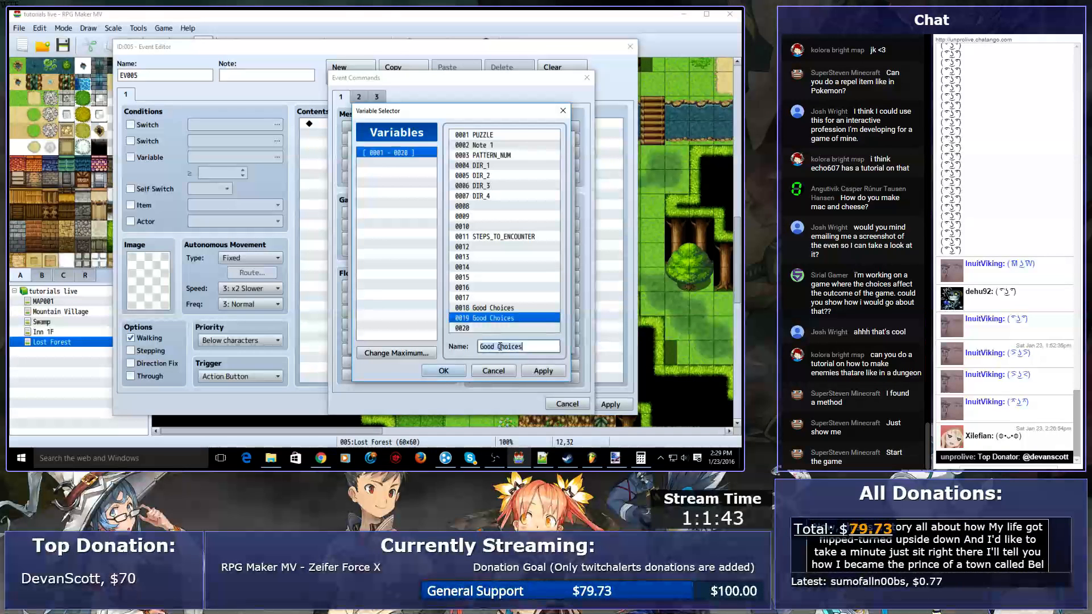
click(491, 319)
key(Delete)
- Rename variable 0018 as "Choices" and leave the Control Variables command without adding it
click(489, 308)
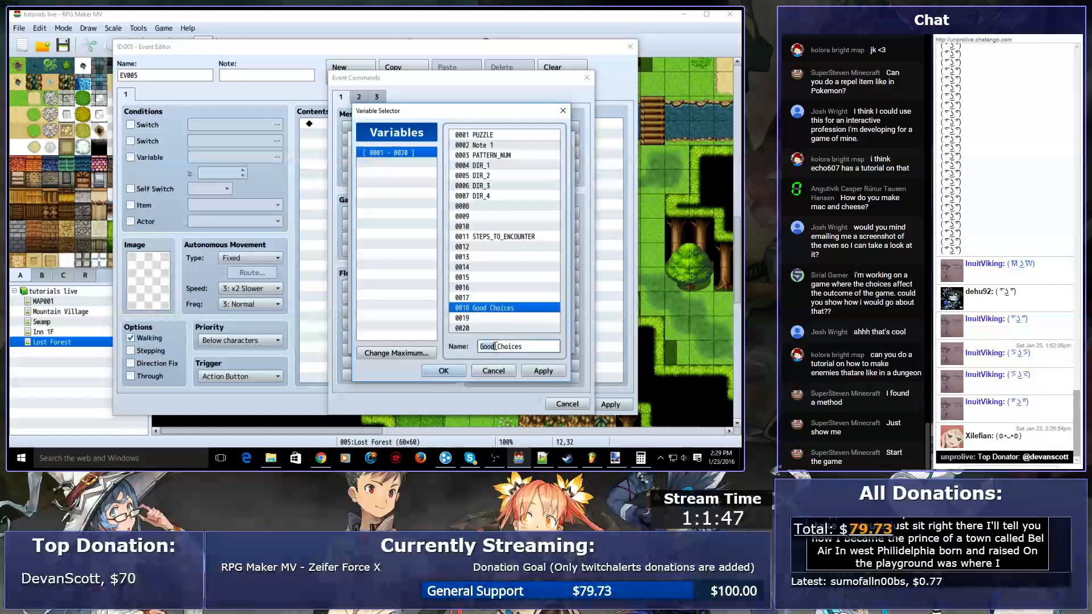
text(Choices)
key(Return)
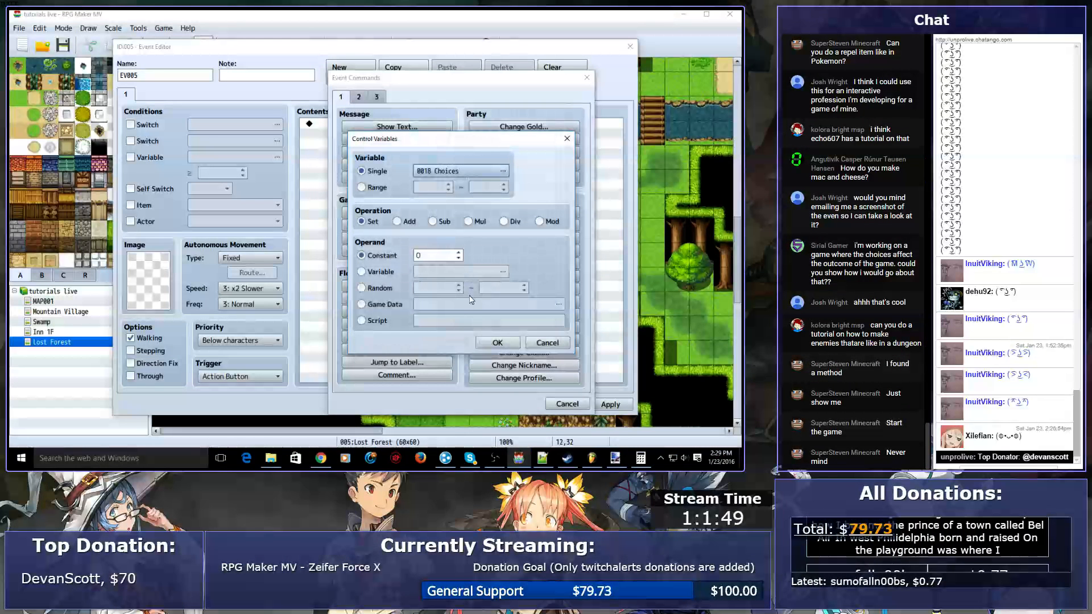
click(542, 344)
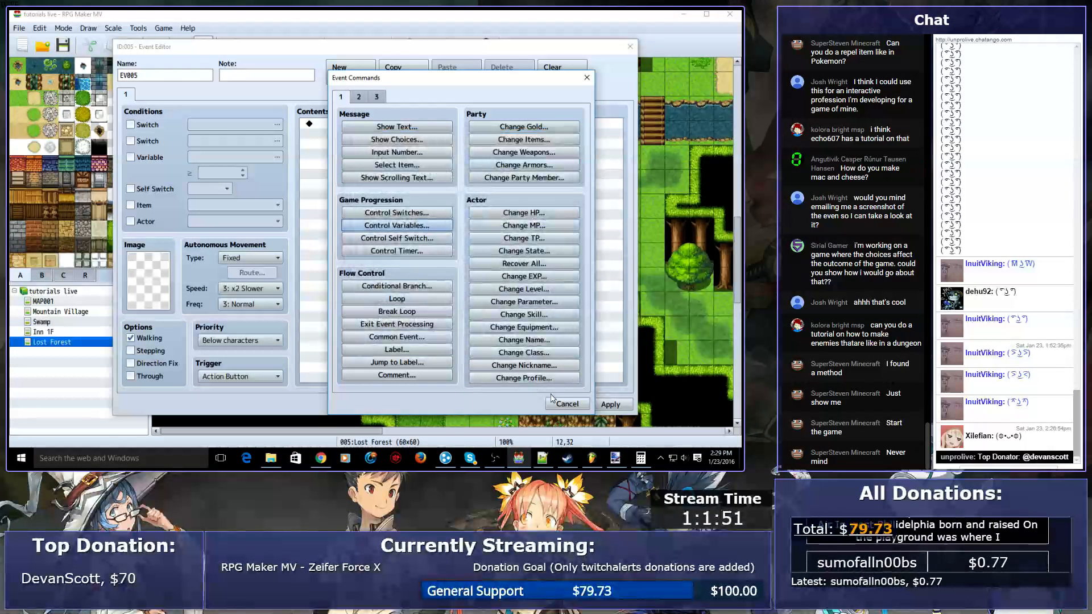
click(566, 405)
- Add a Show Choices command to the event with the options "Help" and "Walk Away"
double_click(415, 227)
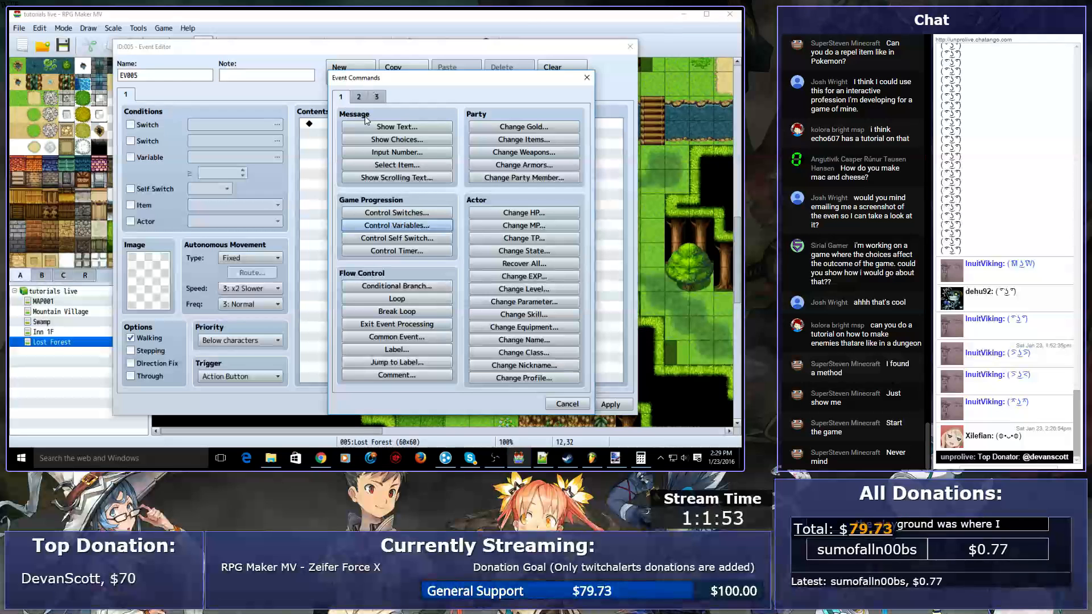
click(357, 141)
text(Help)
key(Tab)
text(Walk Away)
key(Return)
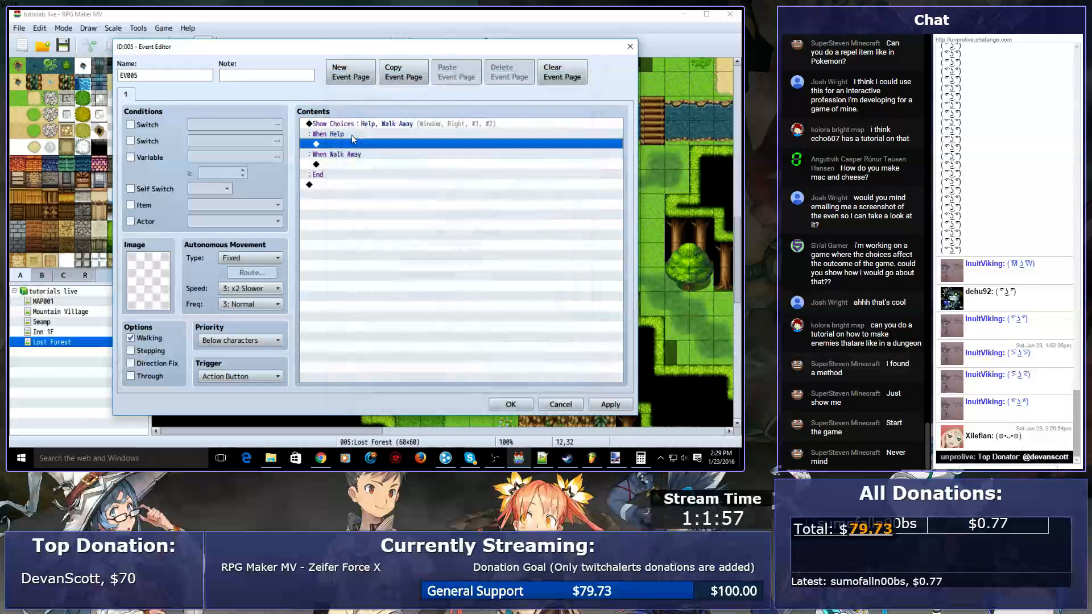
- In the Help branch, add a Control Variables command that adds 1 to the Choices variable
double_click(392, 144)
click(397, 225)
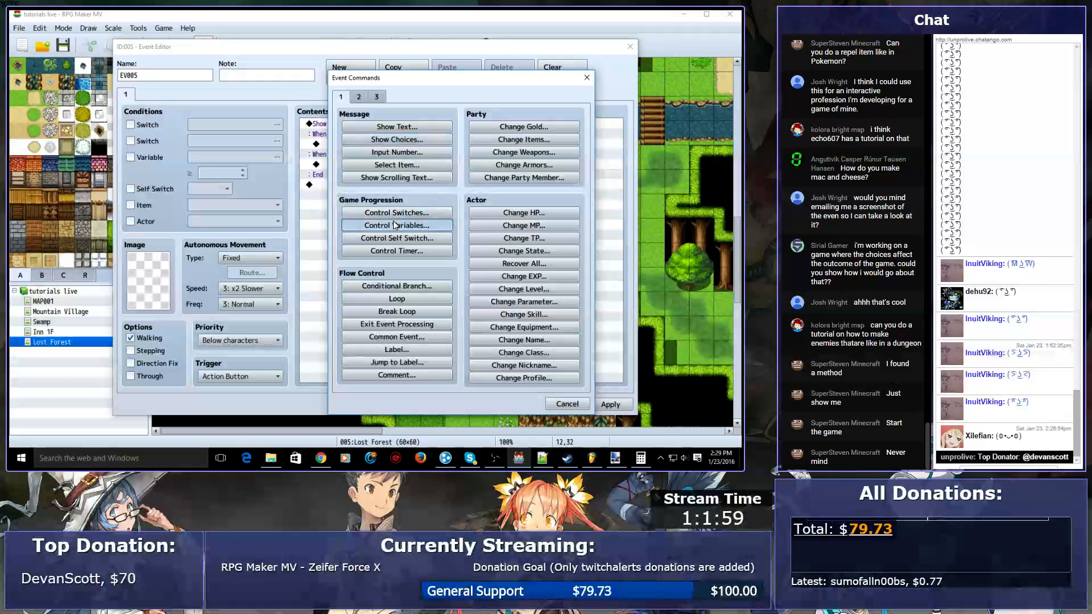
click(455, 171)
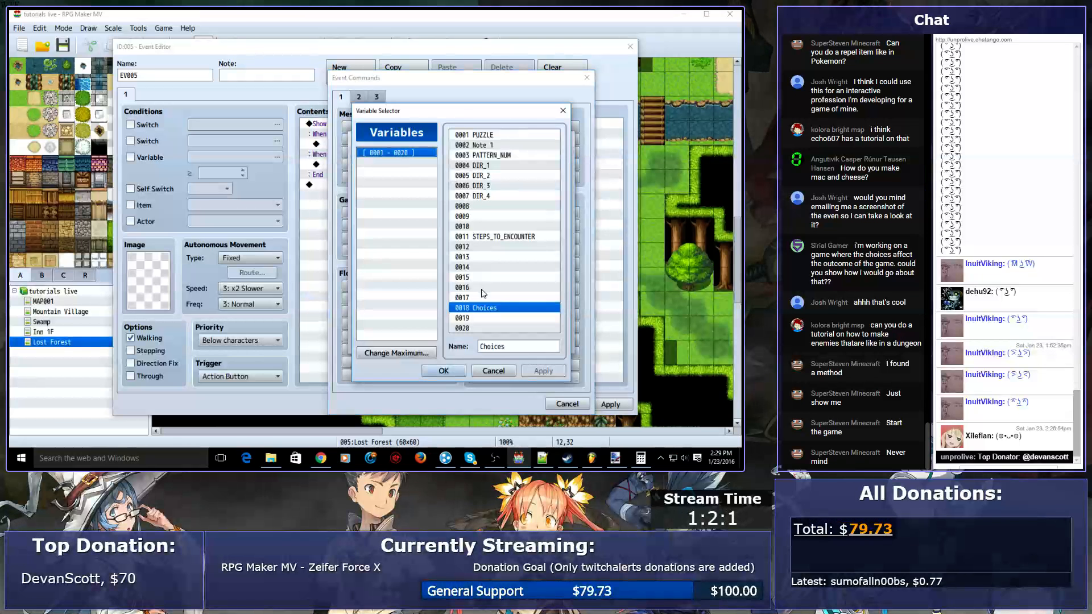
click(444, 371)
click(396, 221)
click(424, 257)
text(1)
key(Return)
- Copy the variable command into the Walk Away branch, make it subtract 1 from Choices, and accept the event
click(379, 146)
key(ctrl+c)
click(363, 173)
key(ctrl+v)
double_click(373, 176)
click(433, 221)
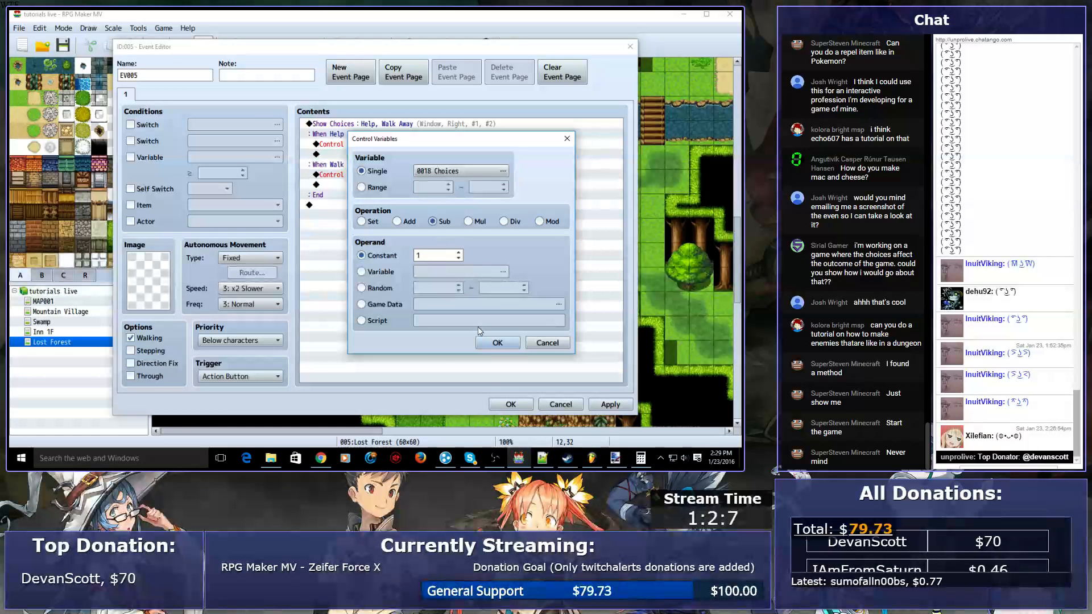
click(497, 342)
click(486, 349)
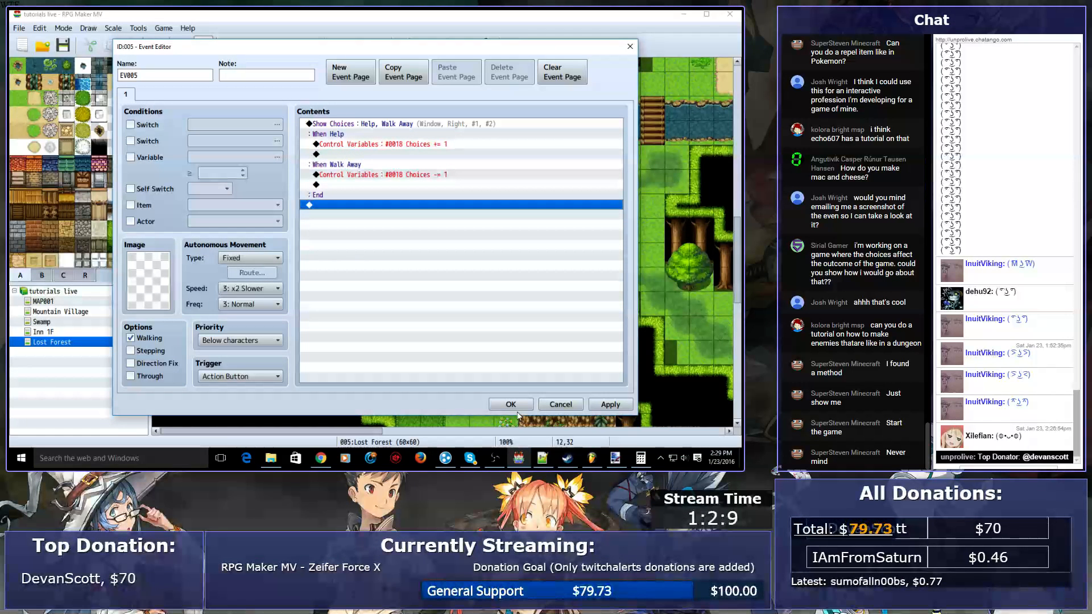
click(511, 405)
- Create a second event on the grass at 17,33 and give it a brown-haired character image
double_click(576, 255)
double_click(136, 287)
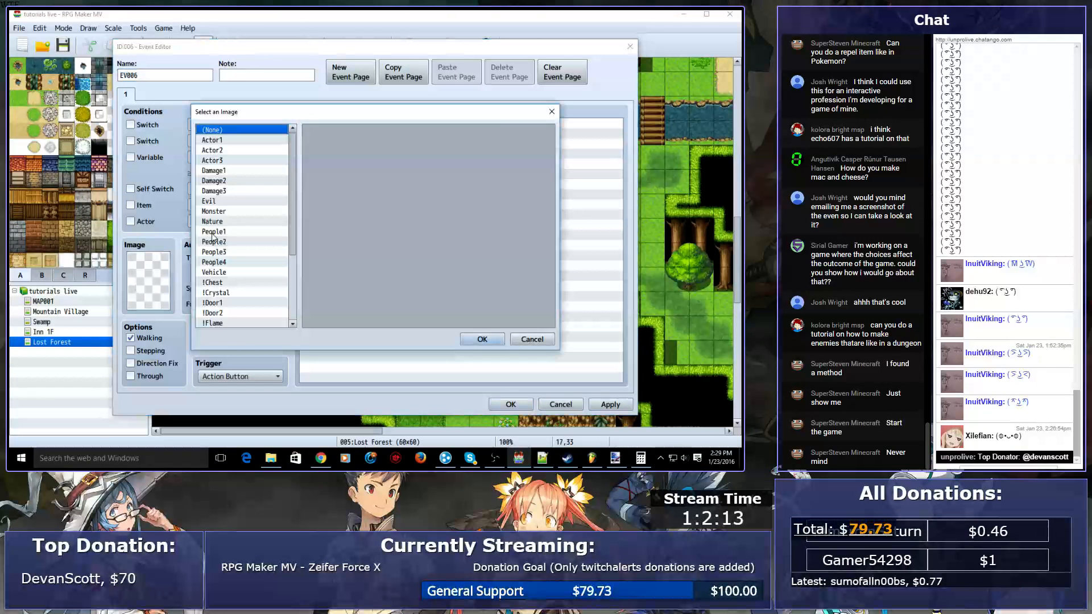
double_click(334, 151)
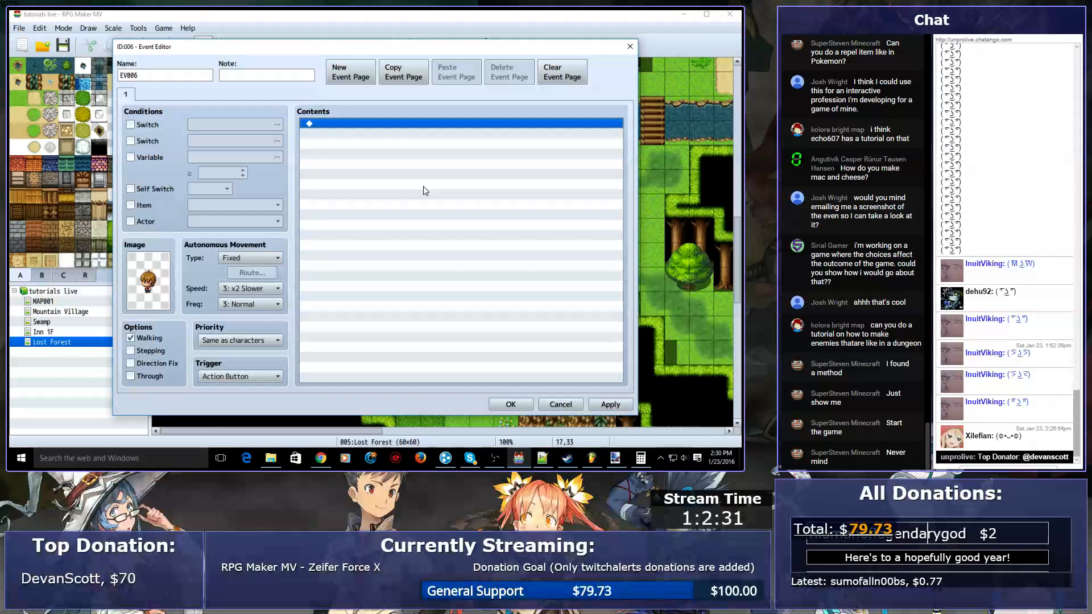
- Add a conditional branch that checks whether the Choices variable is greater than or equal to 0, without an else branch
double_click(333, 125)
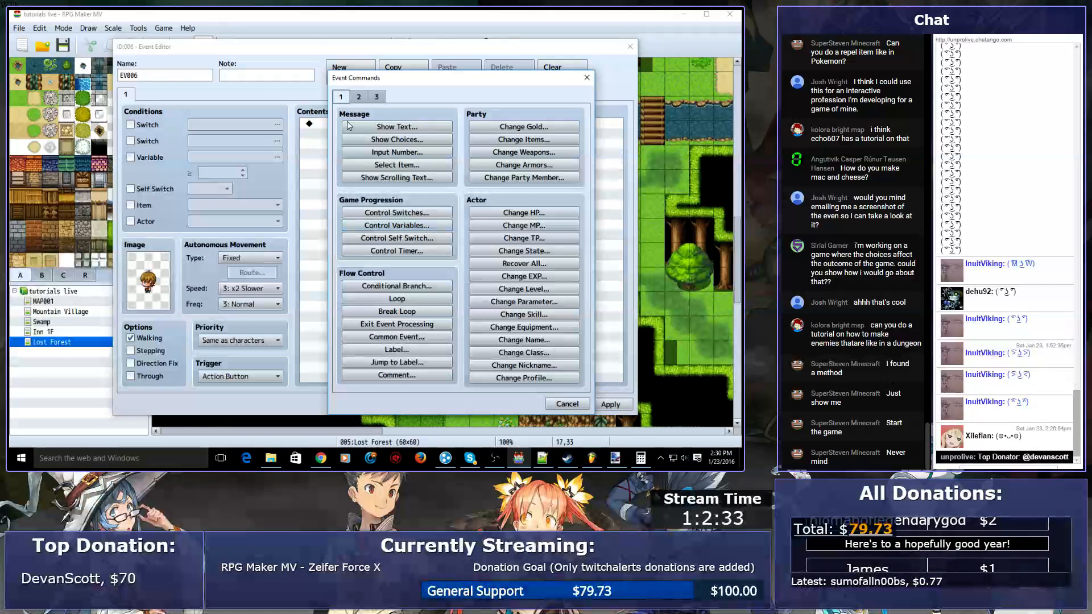
click(419, 286)
click(353, 201)
click(489, 202)
click(444, 371)
click(531, 199)
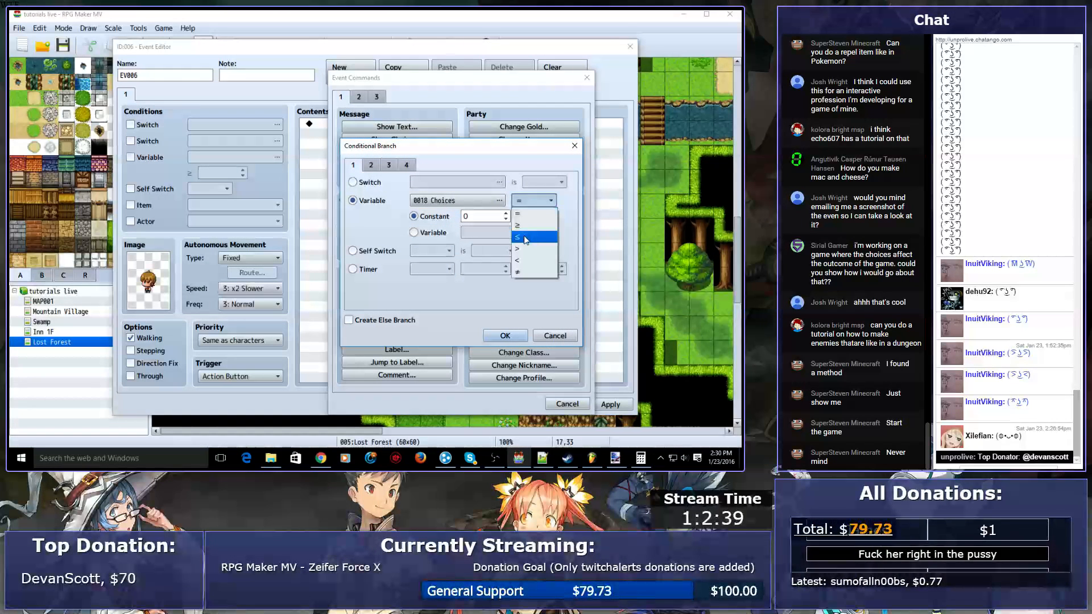
click(528, 225)
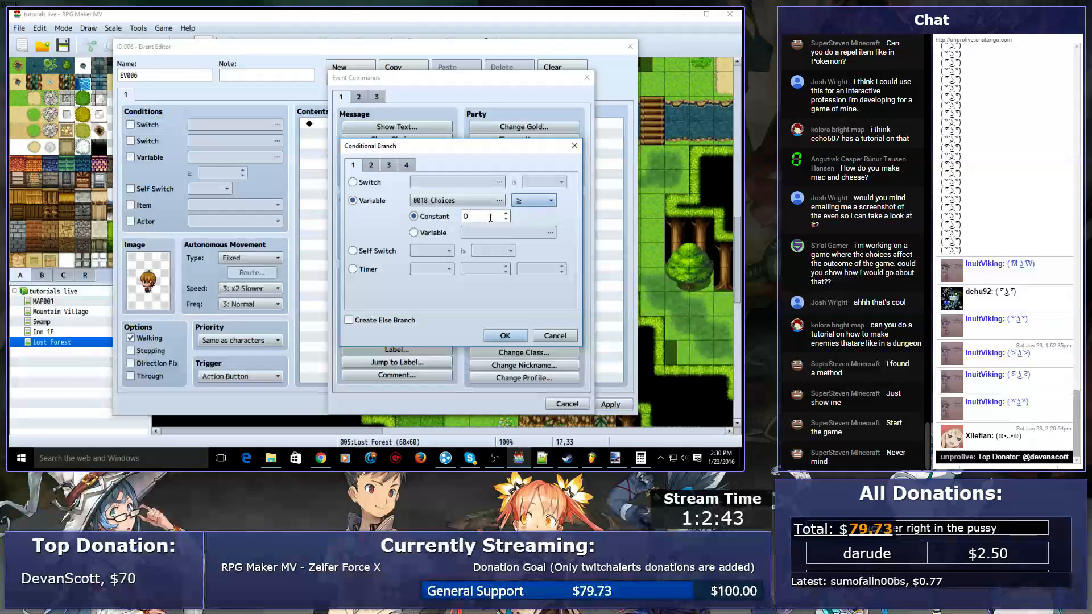
click(503, 337)
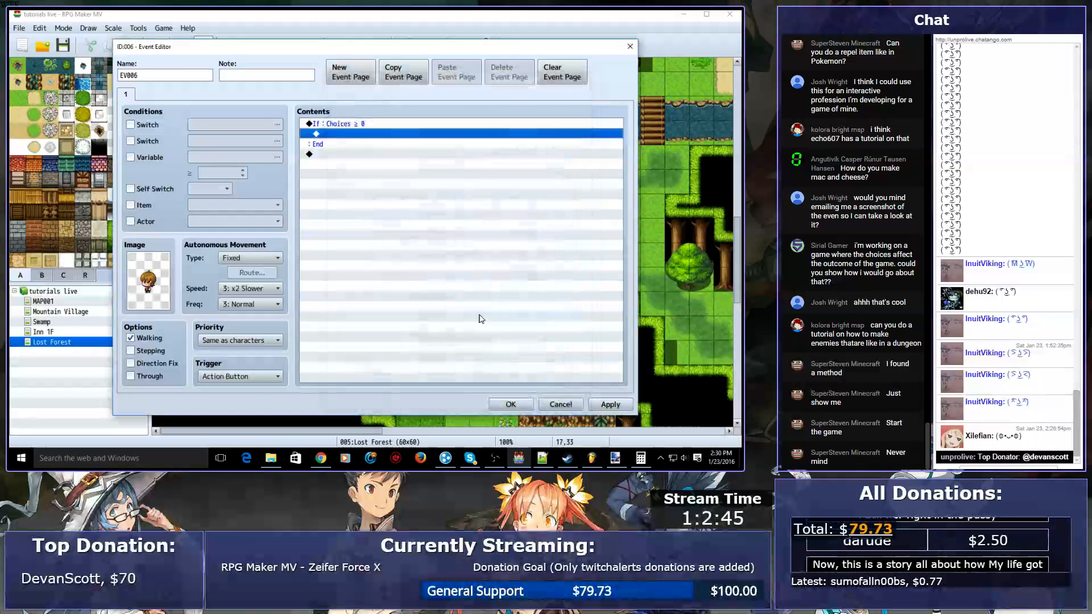
- Change the conditional branch's comparison so that Choices must be greater than 0
double_click(380, 126)
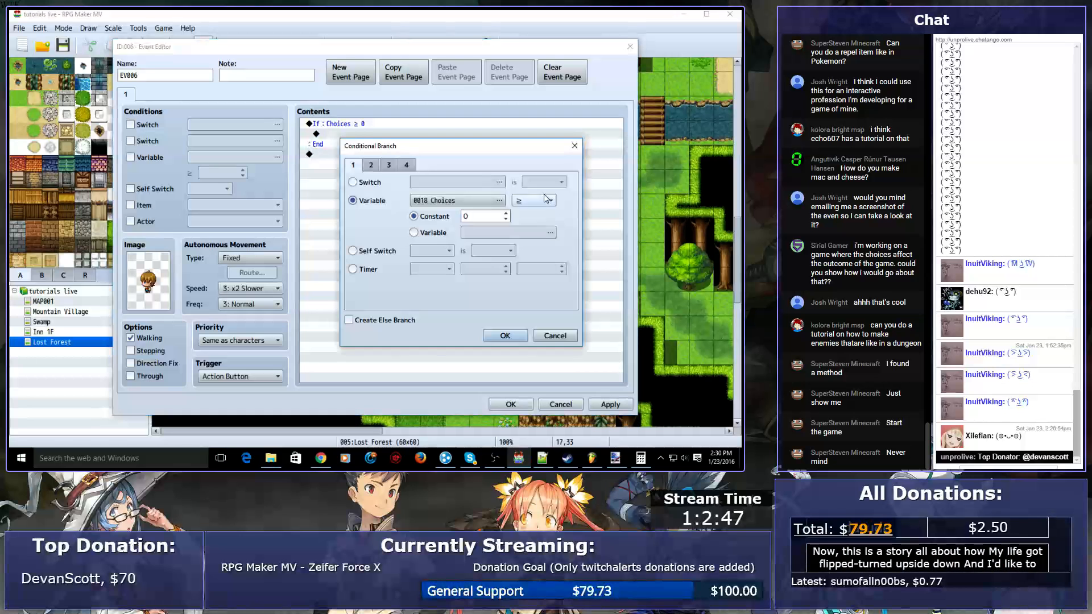
click(530, 202)
click(529, 250)
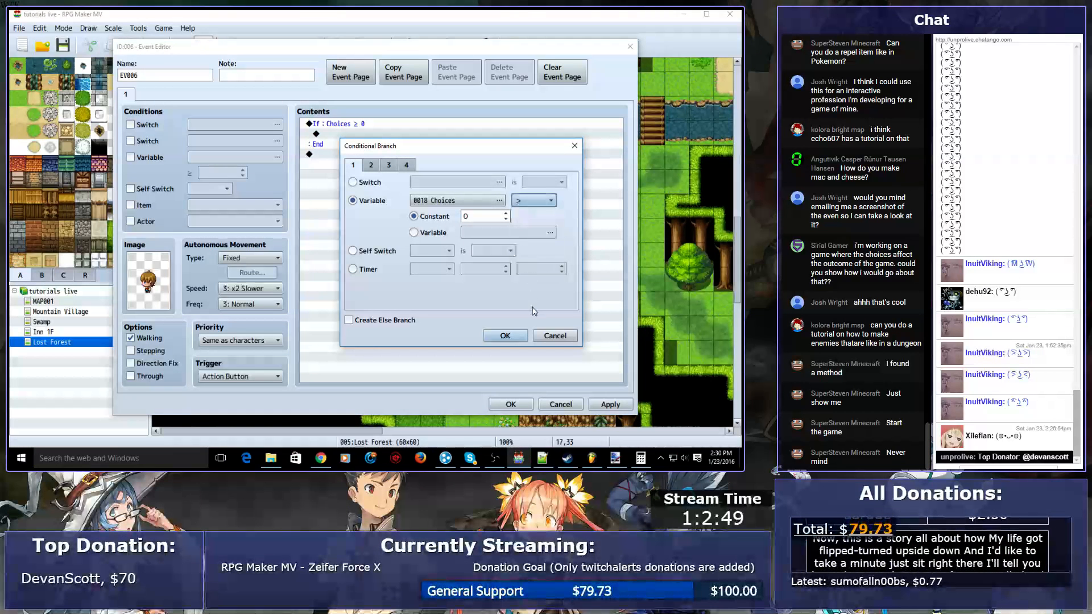
click(506, 336)
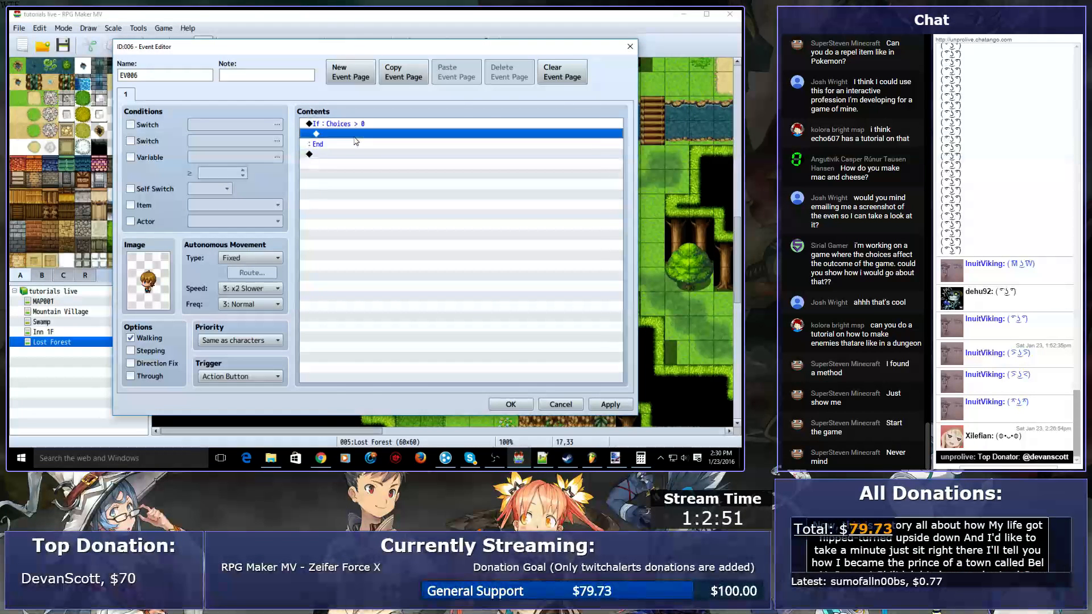
- Add a Show Text command reading "Ty" inside the Choices > 0 branch
double_click(362, 134)
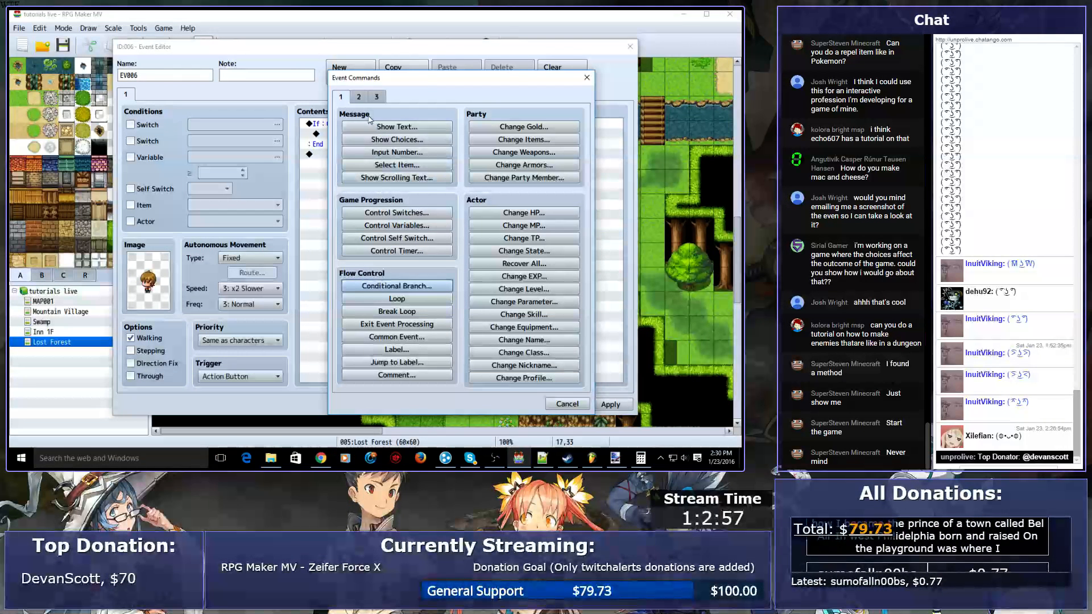
click(397, 126)
text(Ty)
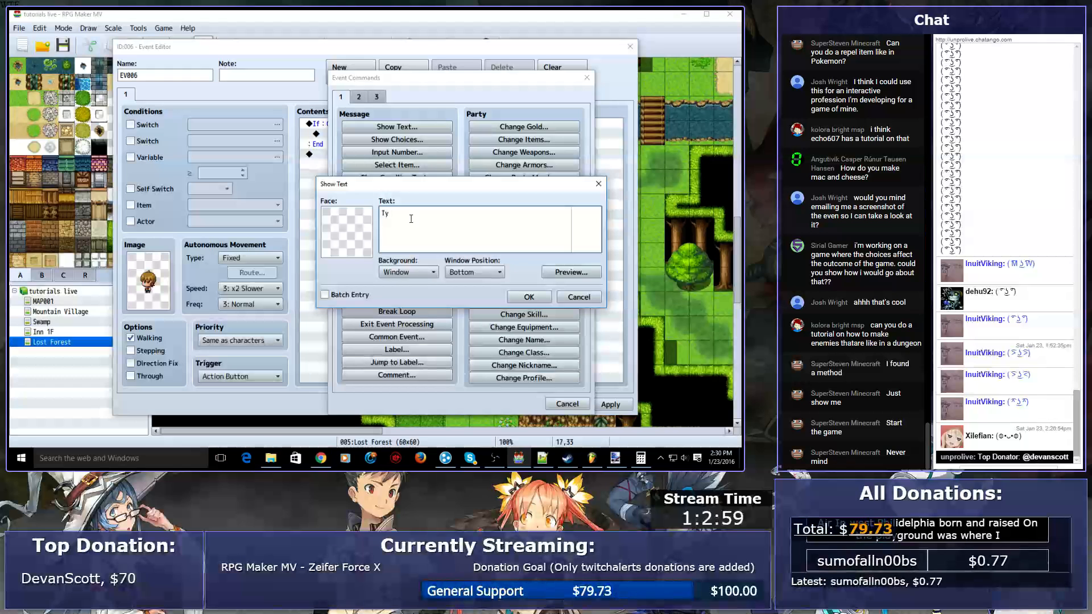
key(ctrl+Return)
click(356, 140)
click(349, 126)
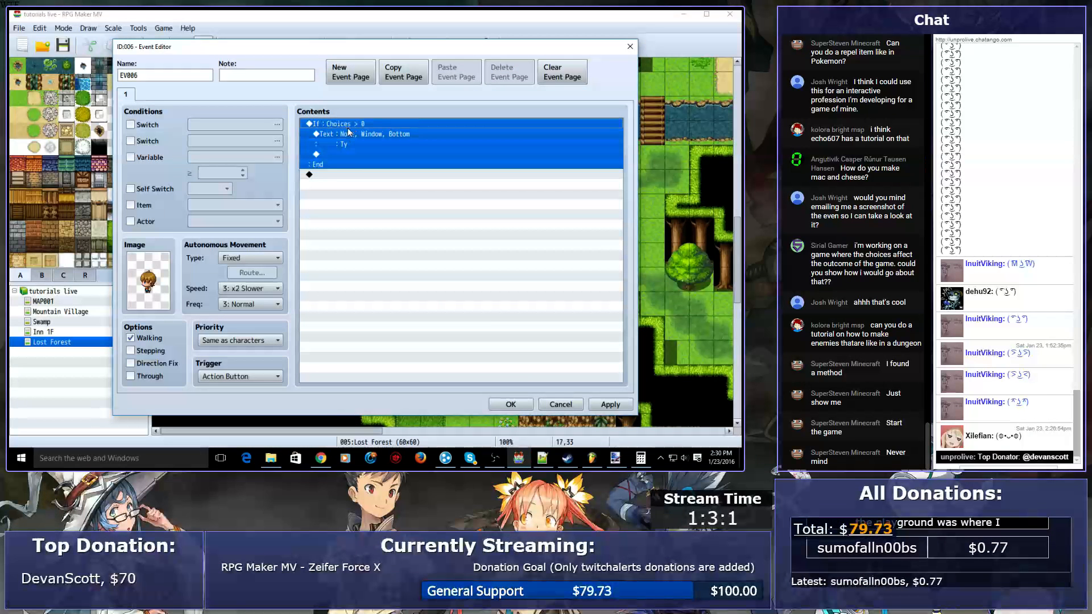
- Add a movement route for This Event to the Choices > 0 branch: Move Right, Move Up, Turn Down
double_click(350, 175)
click(359, 97)
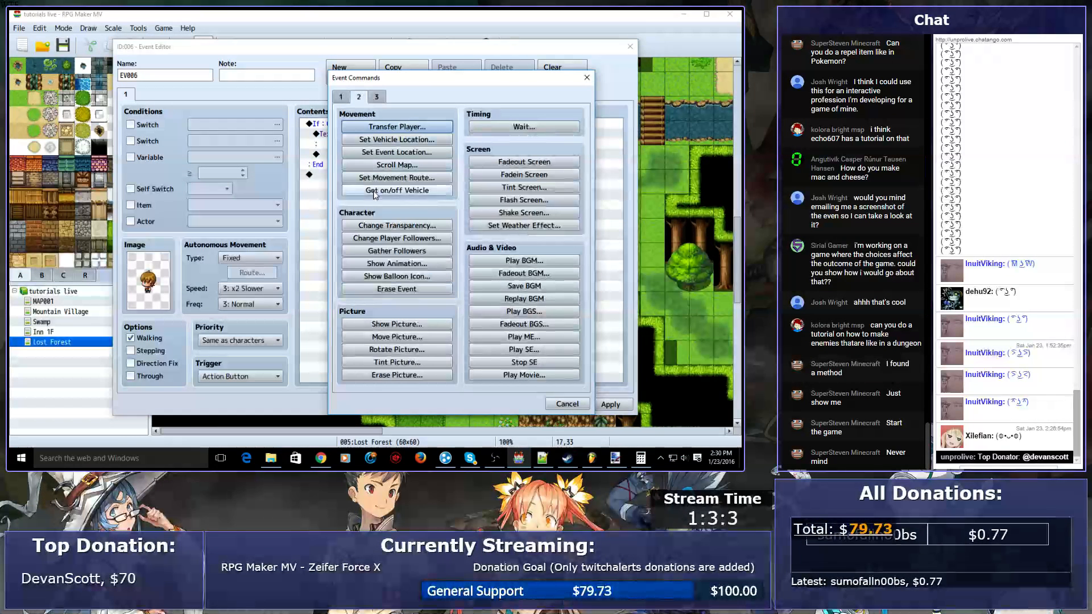
click(386, 178)
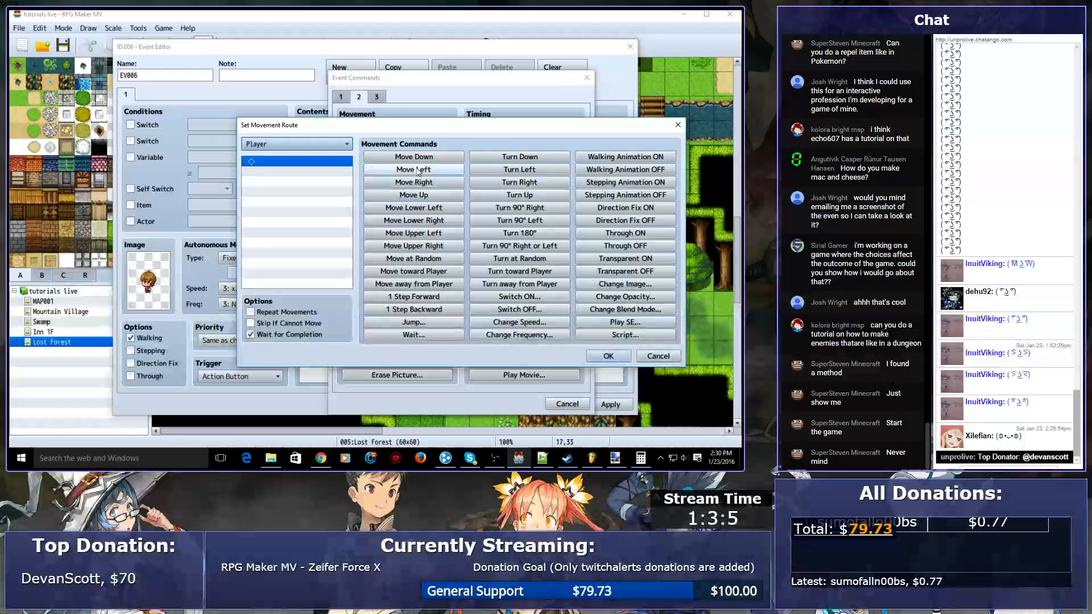
click(337, 147)
click(267, 163)
click(410, 182)
click(412, 195)
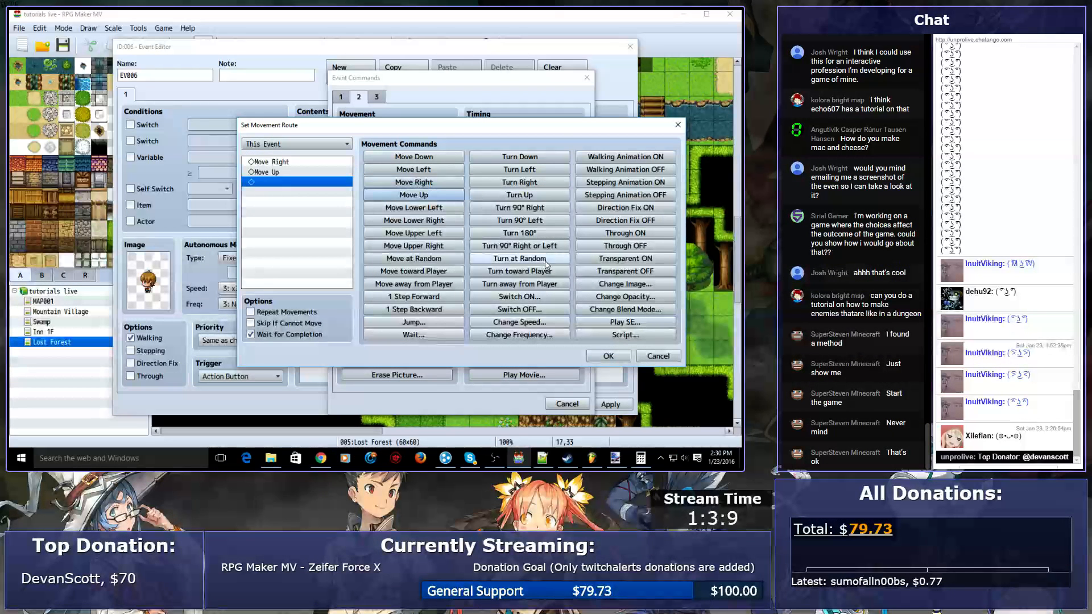
click(519, 157)
click(608, 356)
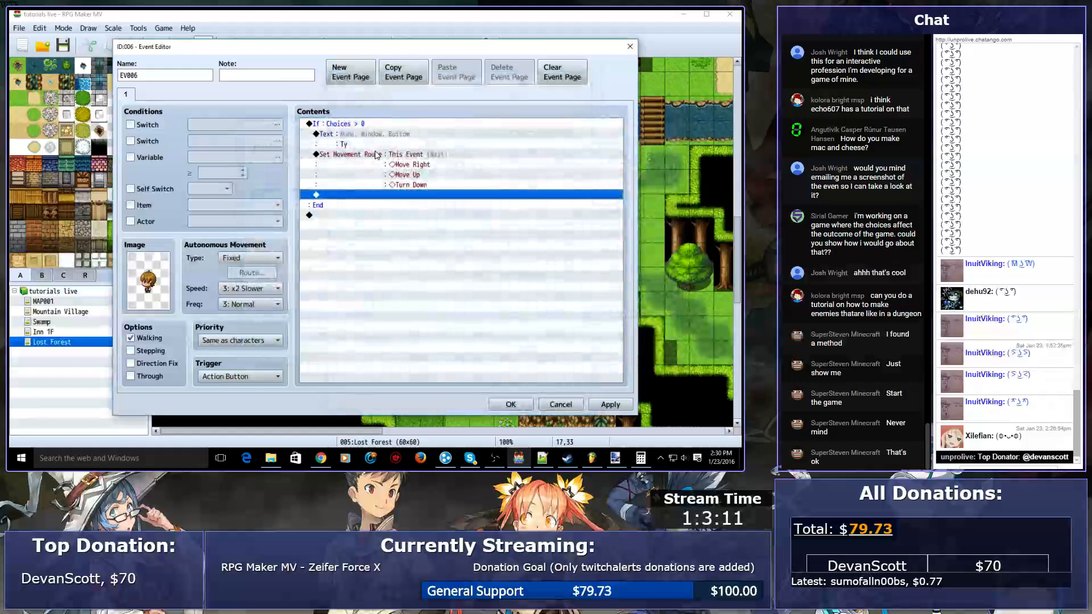
- Paste a copy of the conditional branch below the first one and set its condition to Choices < 0
click(346, 215)
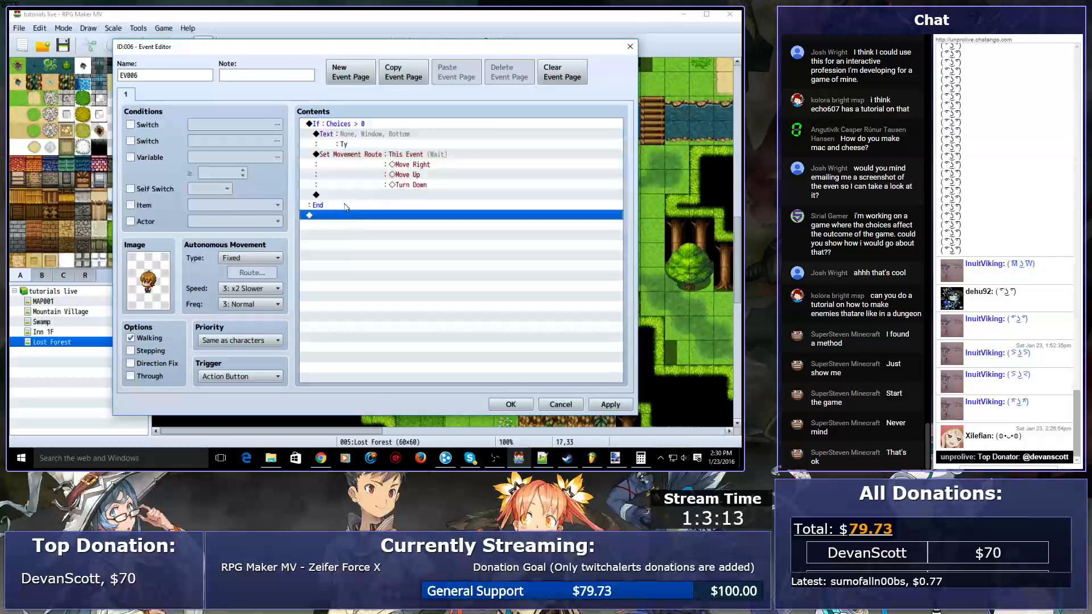
key(ctrl+v)
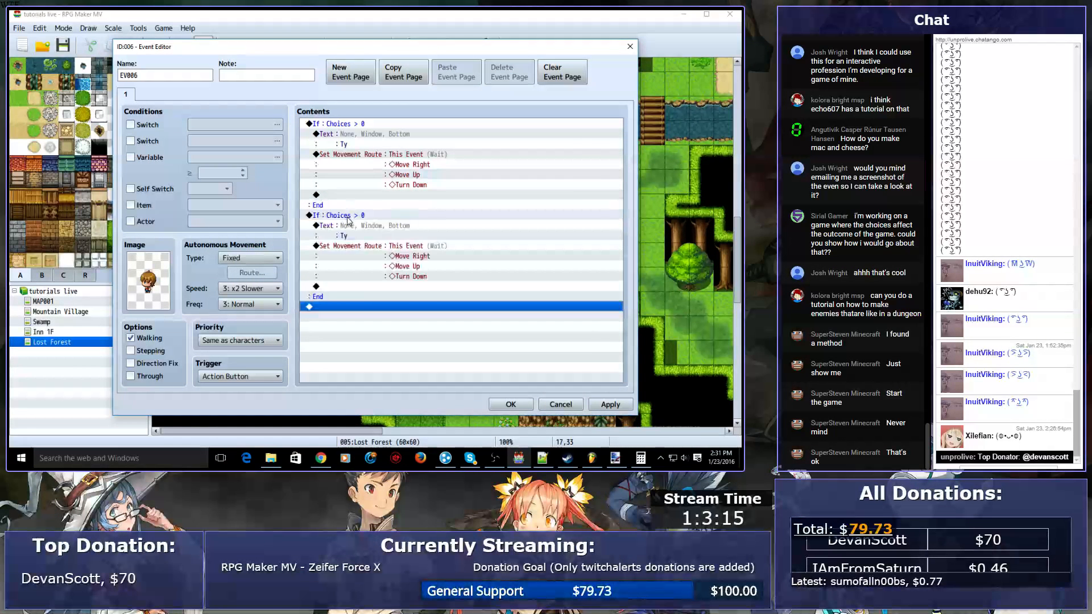
double_click(349, 214)
click(535, 200)
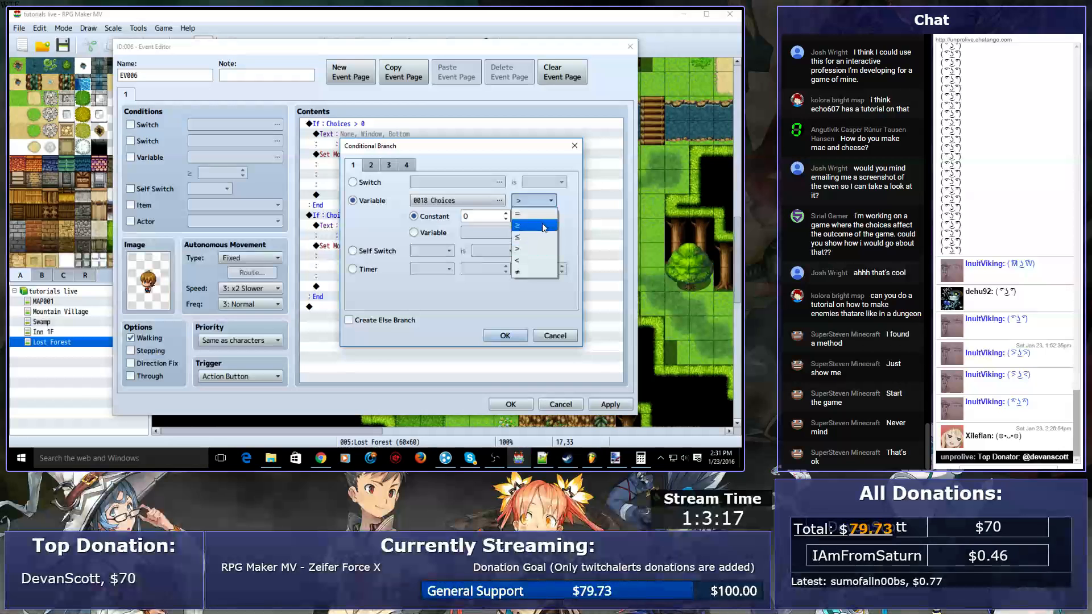
click(534, 262)
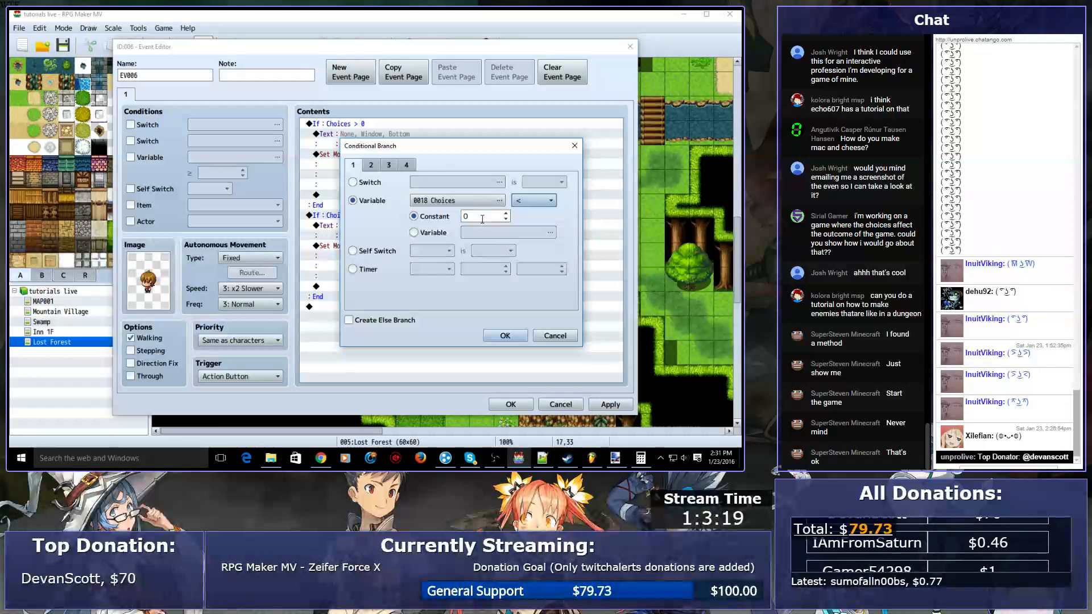
click(506, 336)
click(412, 256)
click(367, 225)
click(368, 215)
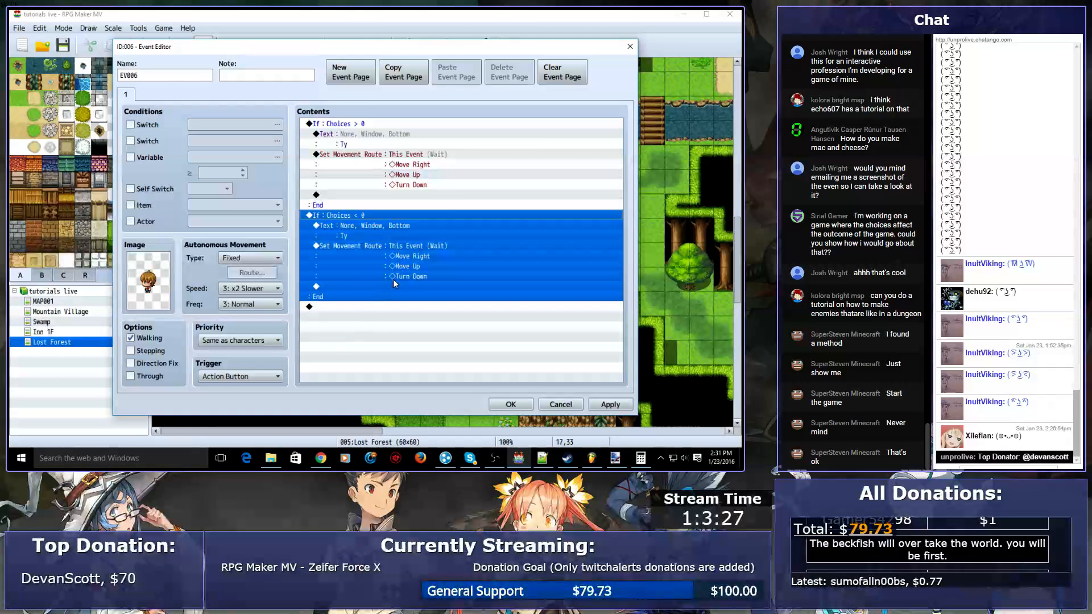
click(436, 264)
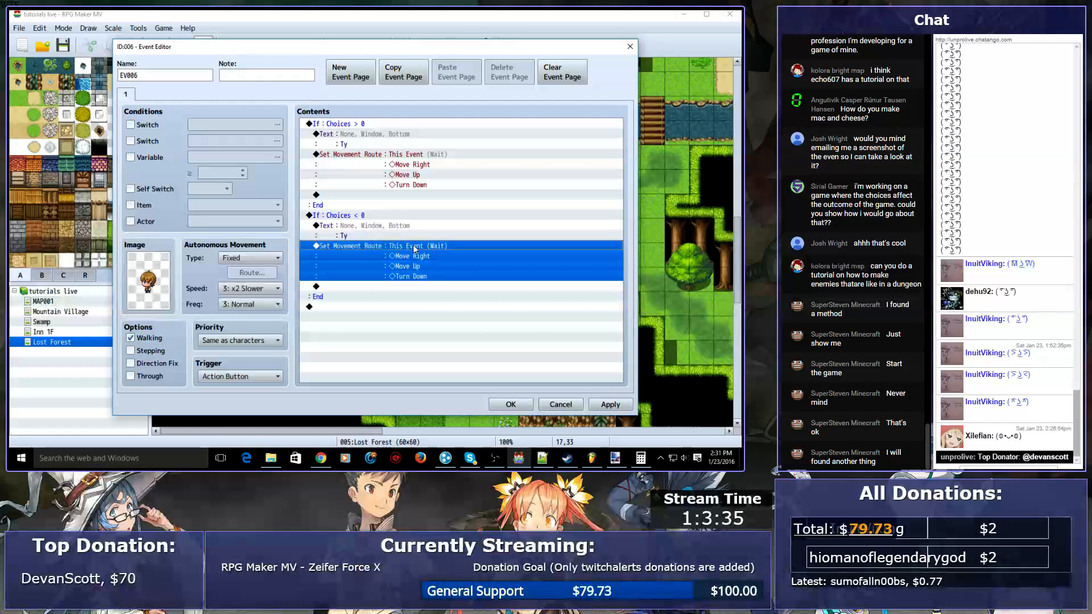
- Delete the copied movement route from the Choices < 0 branch
double_click(433, 249)
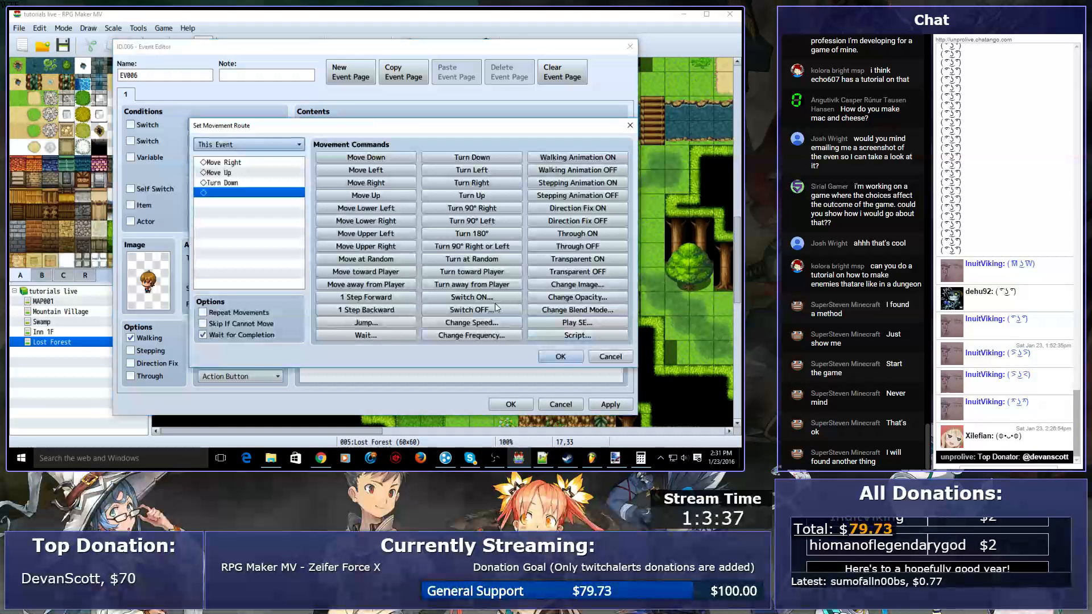
key(Escape)
key(Delete)
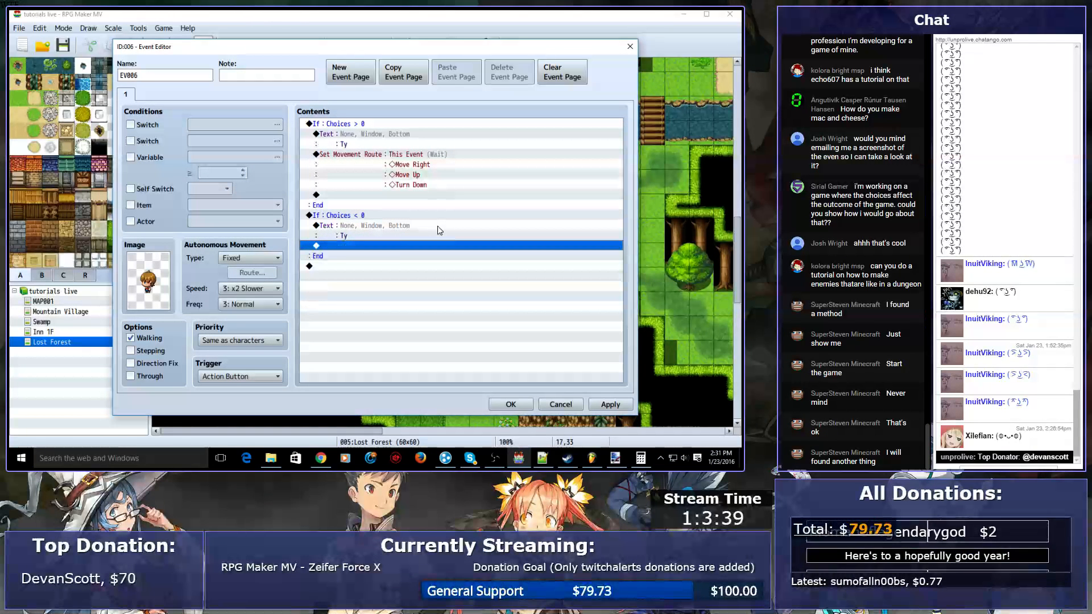
- Set the Choices < 0 branch's message to "You're a bad guy I'm not letting you through." and save the event
double_click(438, 227)
text(You)
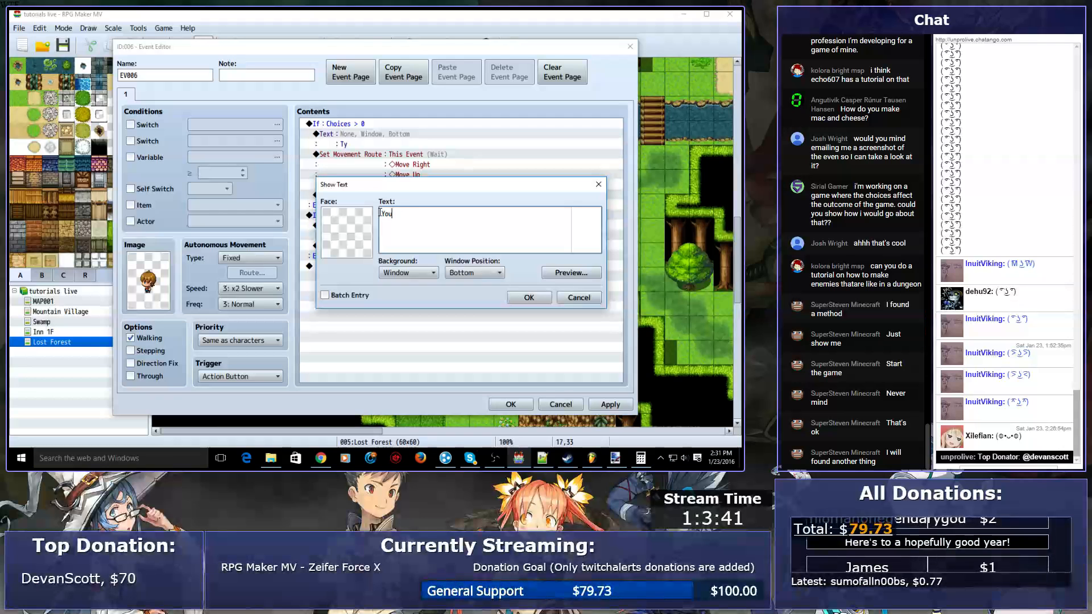
text('re a bad guy I'm not)
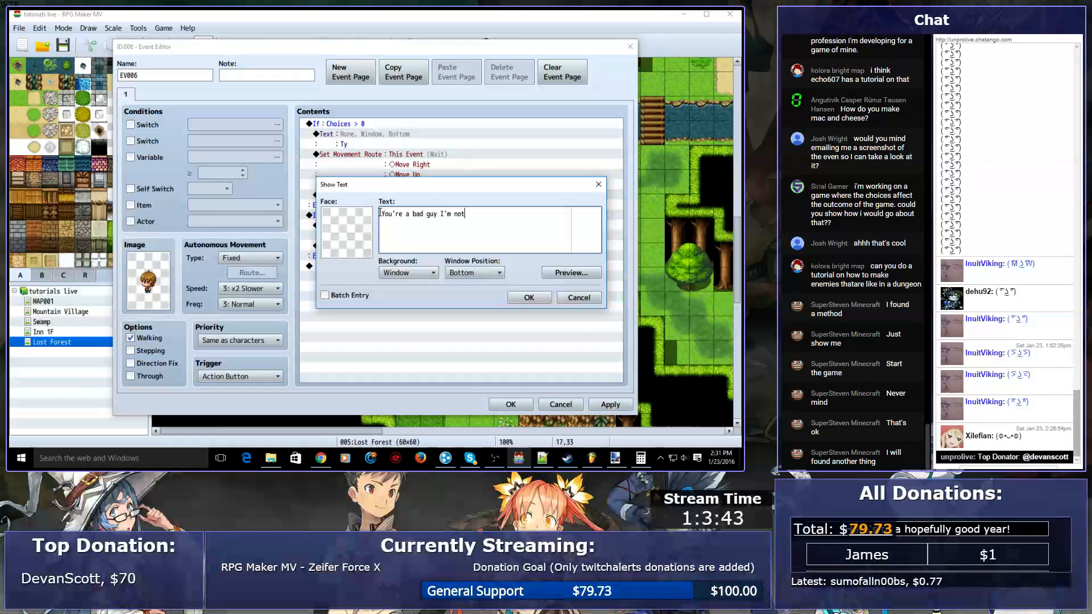
text( letting you through.)
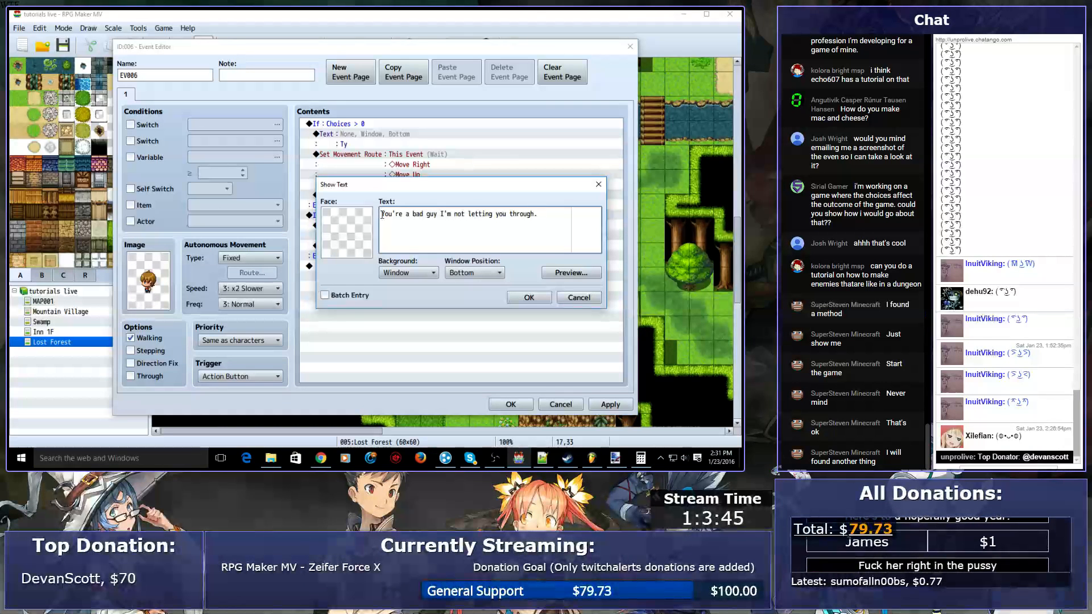
click(529, 297)
click(512, 404)
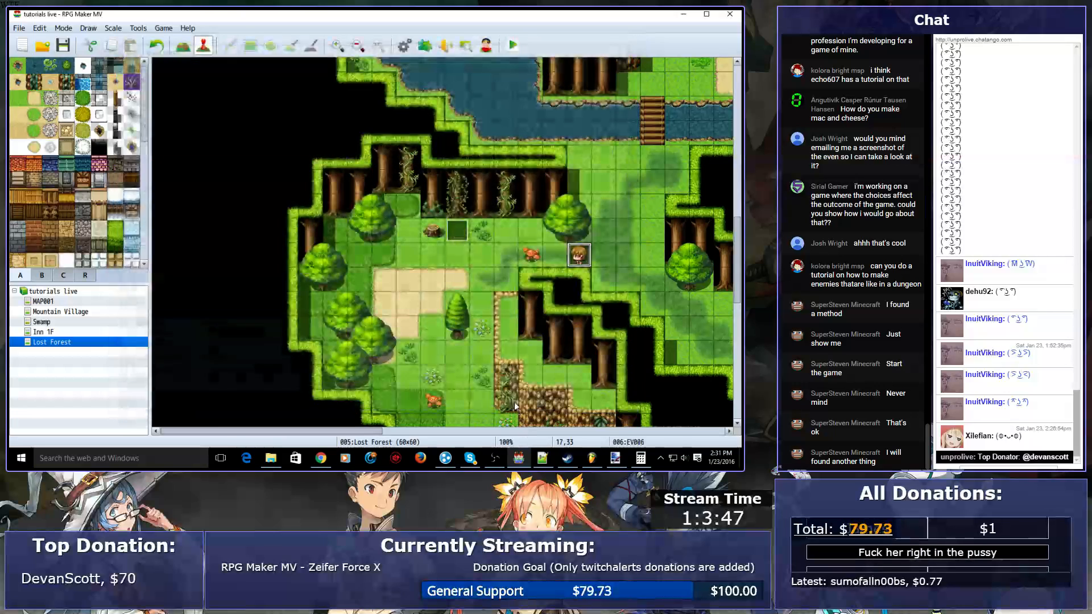
- Set the player's starting position on the grass tile two tiles below the choice event
right_click(465, 279)
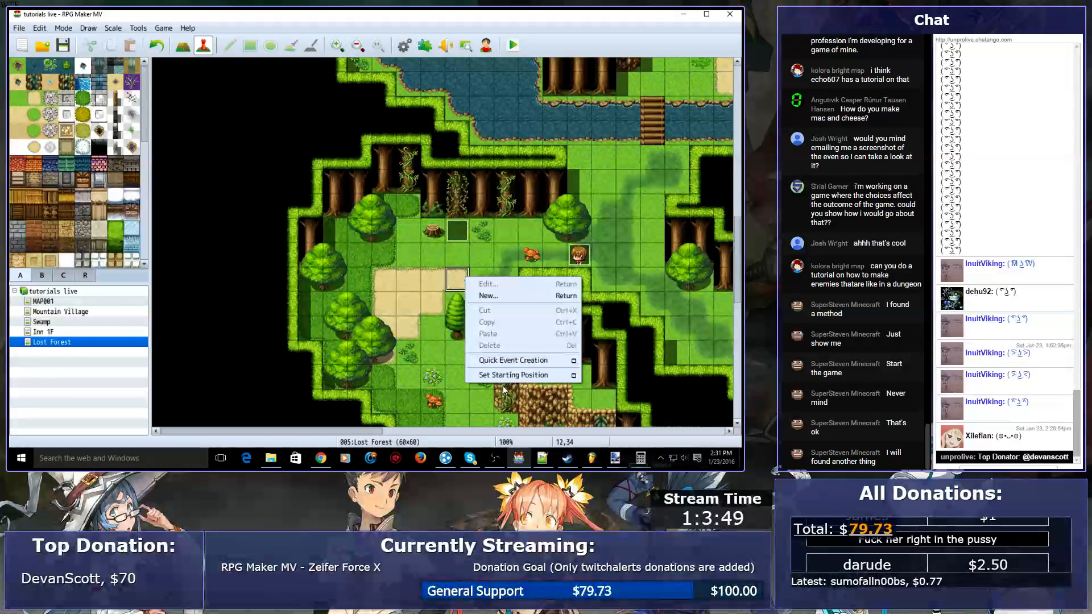
mouse_move(571, 377)
key(Escape)
- Give the Help/Walk Away choice event the crowned king image from the People3 character set
double_click(457, 231)
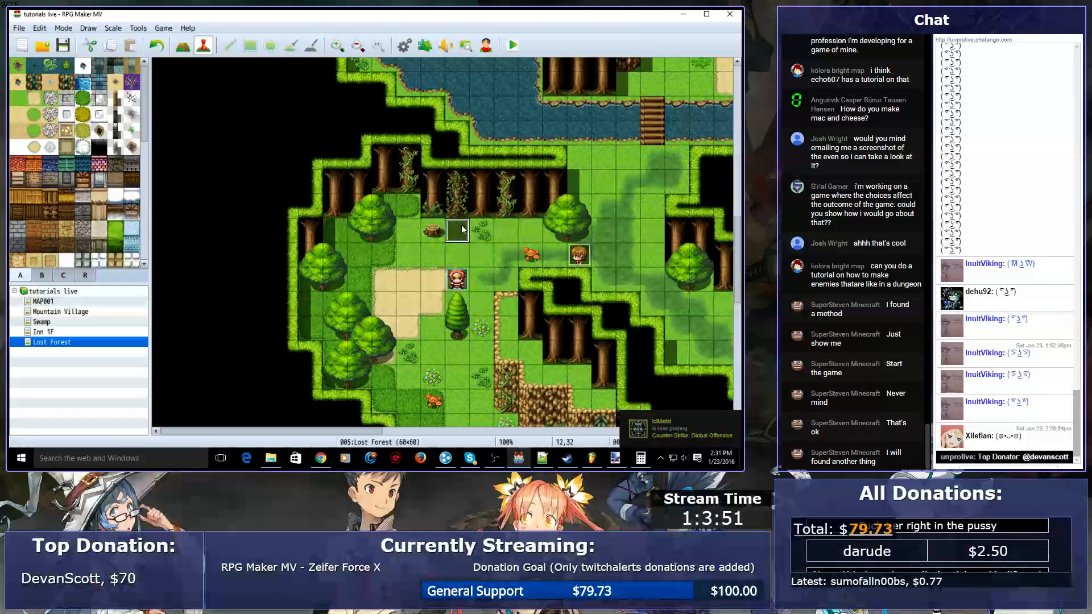
double_click(158, 291)
click(264, 224)
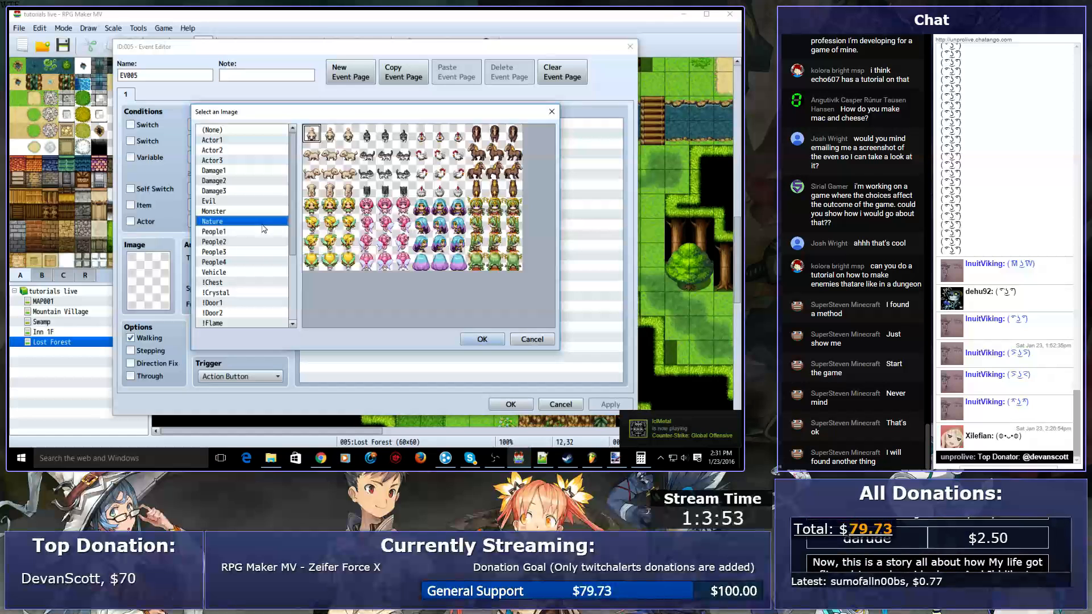
click(482, 339)
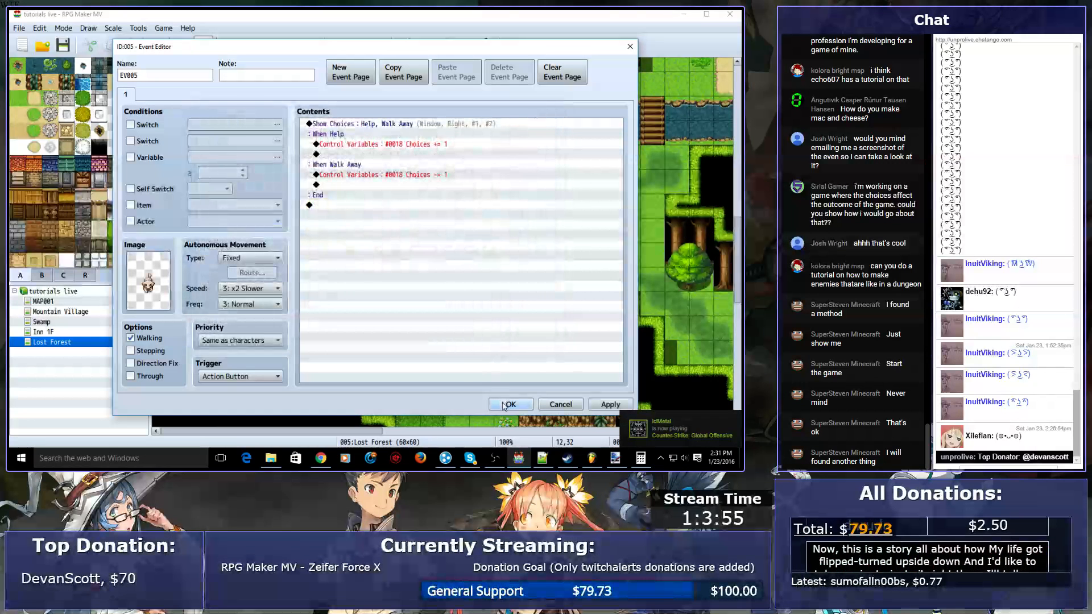
double_click(171, 277)
click(218, 252)
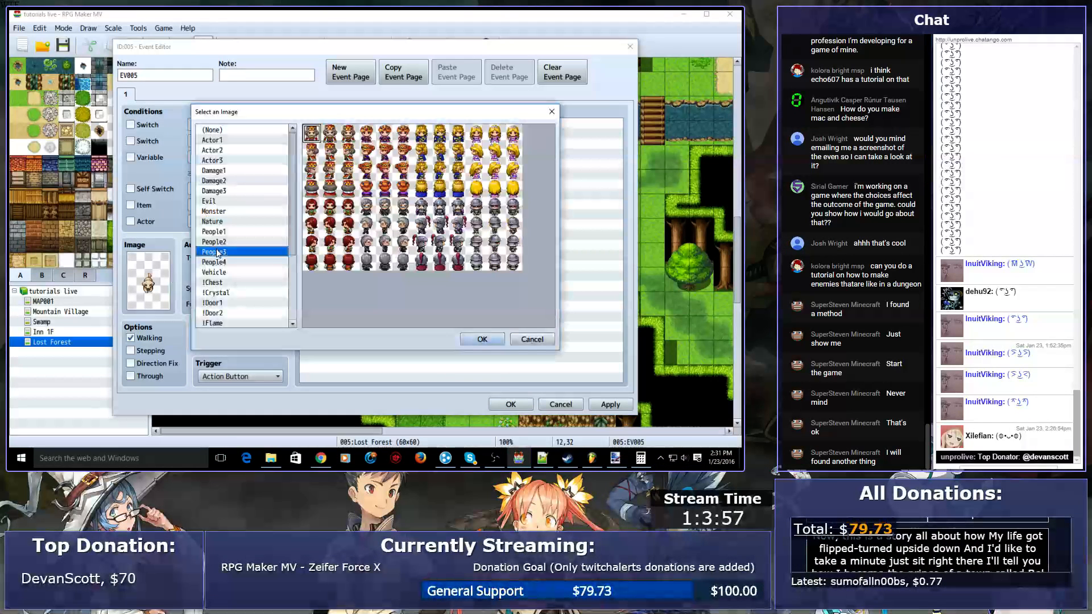
double_click(331, 137)
click(511, 405)
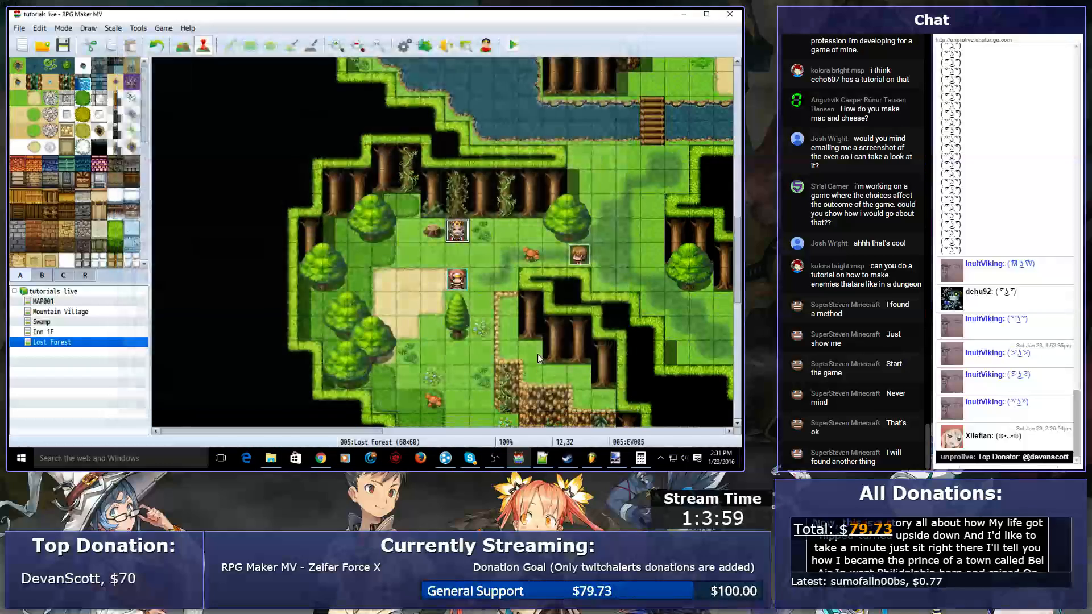
- Save and playtest the map, answering the king's Help/Walk Away prompt and talking to the blocking character, and close the game
click(513, 45)
click(329, 259)
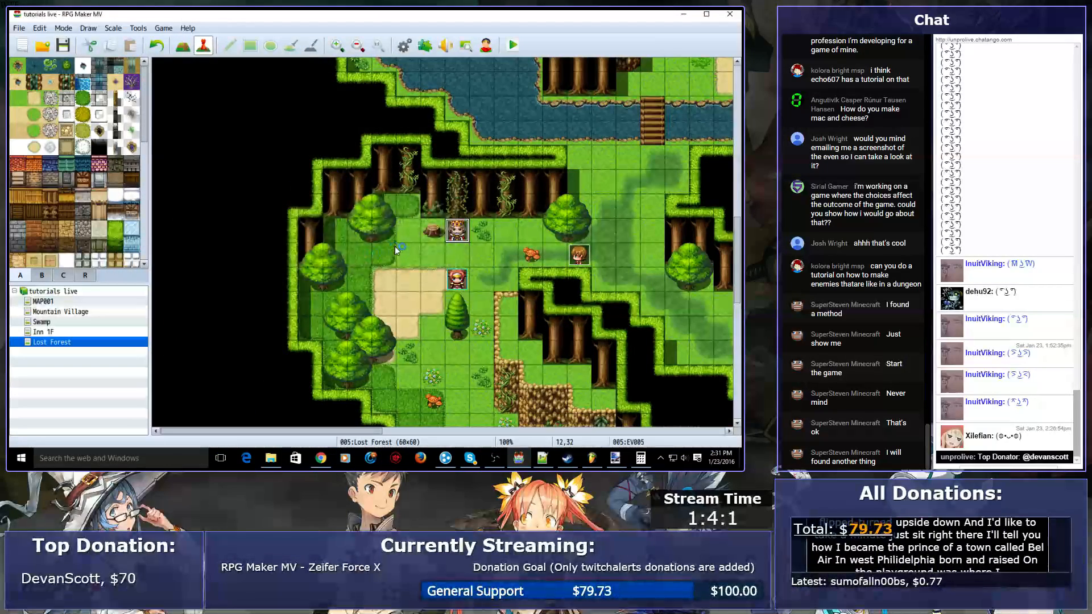
key(Return)
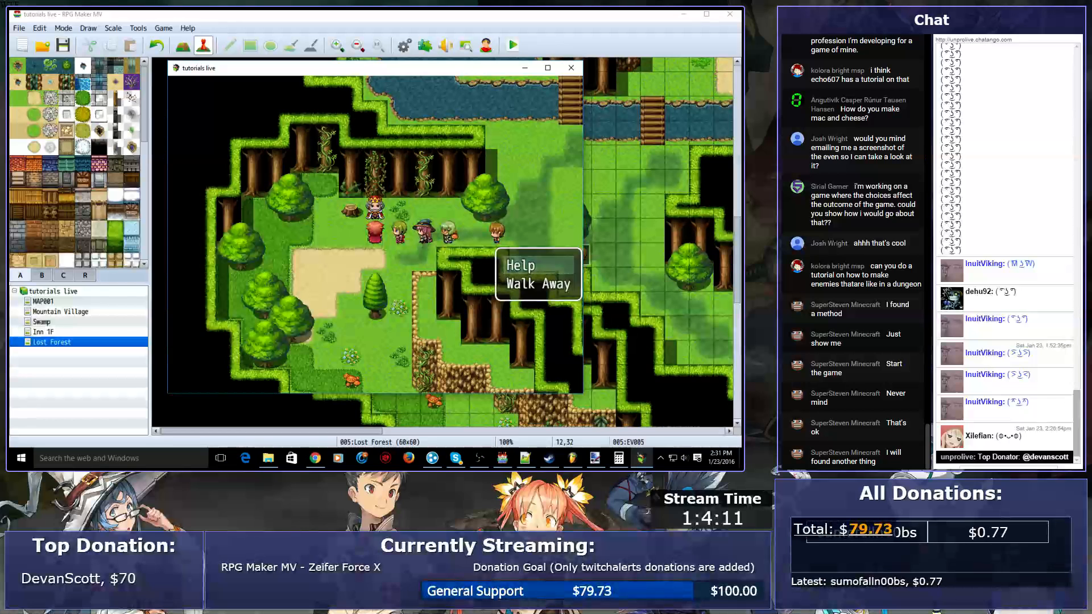
key(Return)
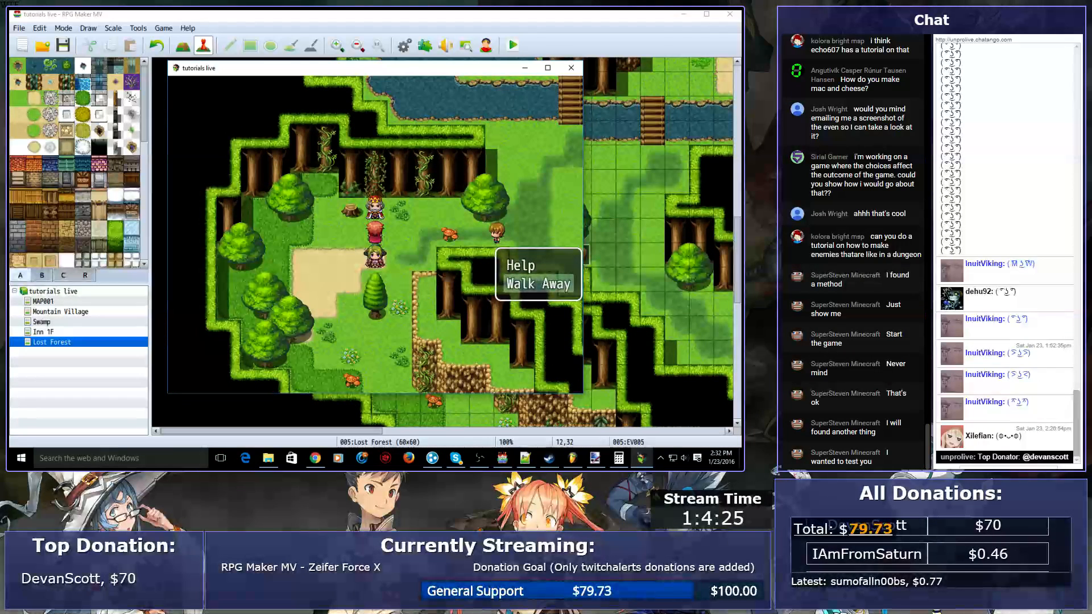
key(Return)
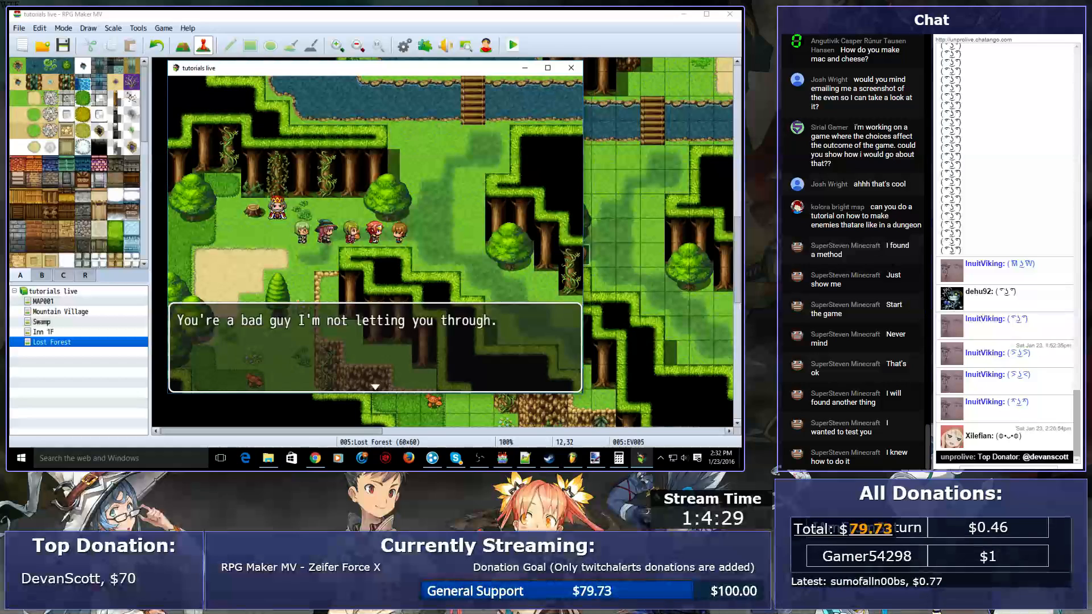
key(Return)
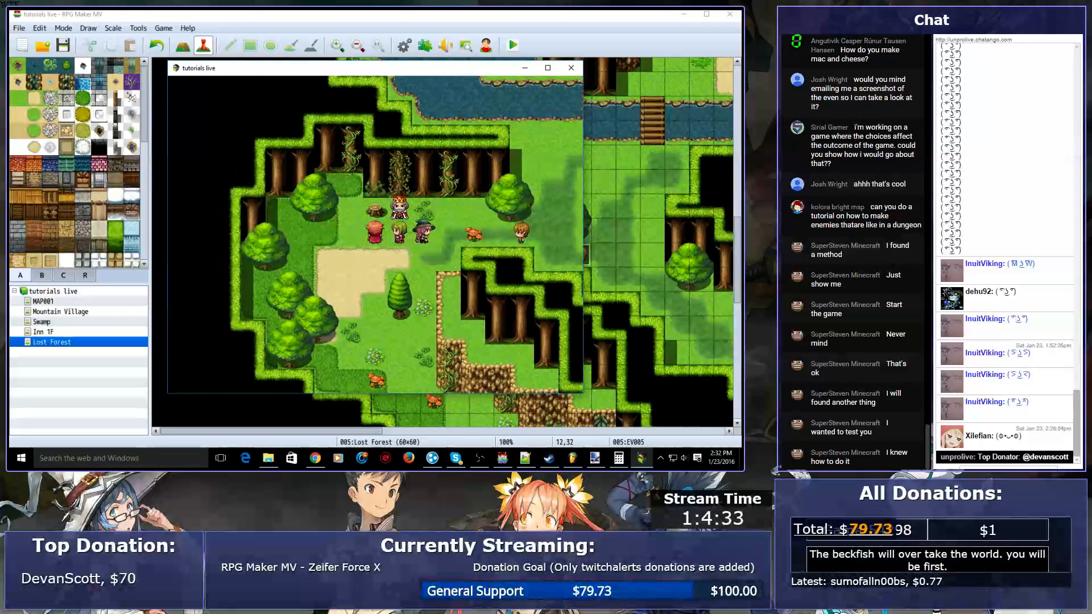
key(Return)
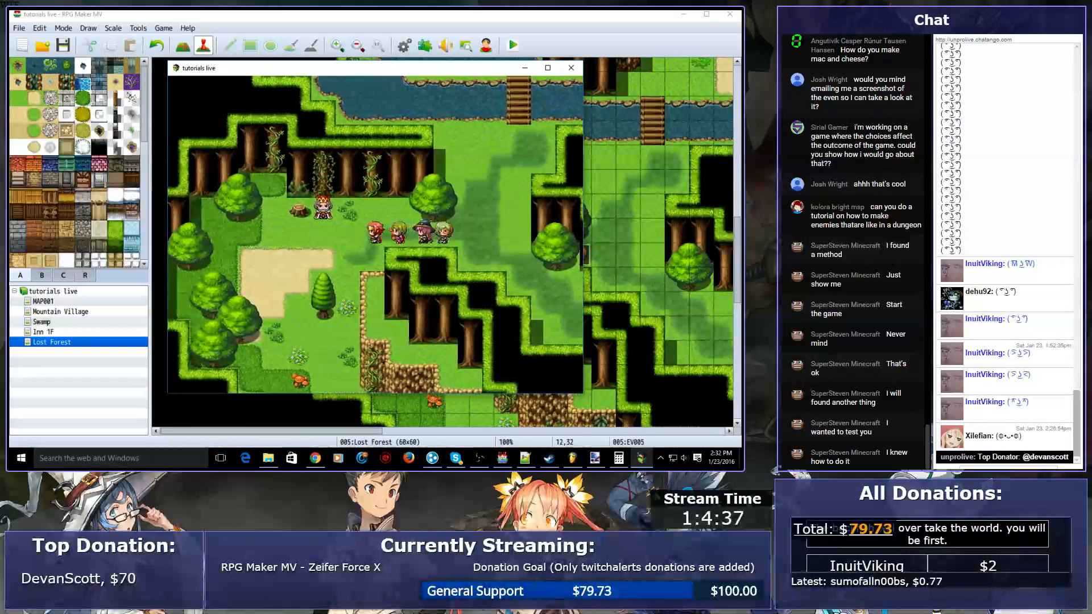
key(Return)
key(Return)
click(572, 68)
click(546, 230)
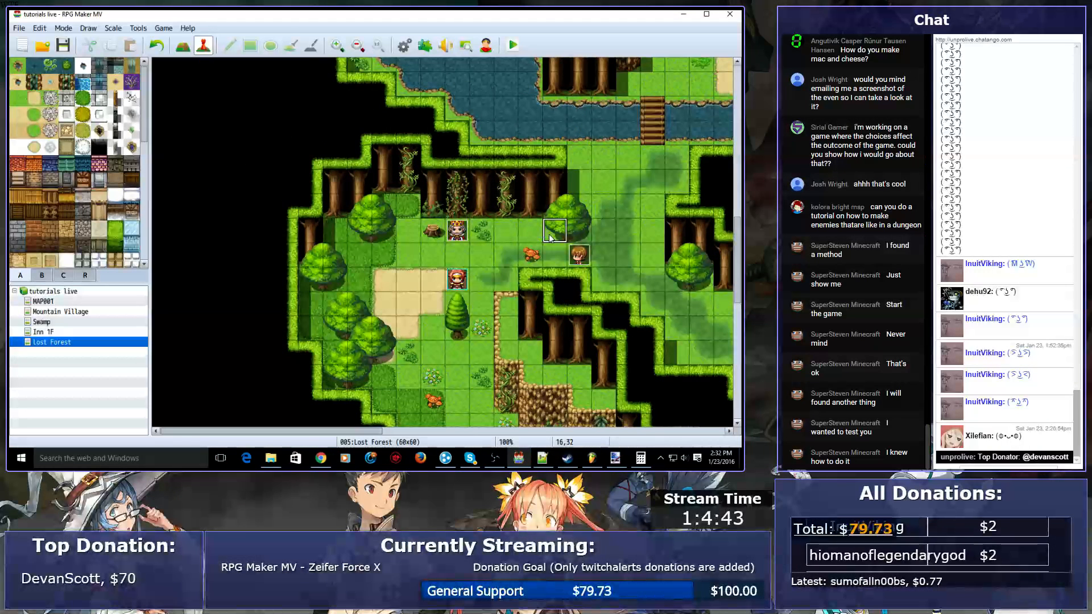
- Review the blocking character's event commands and the condition of its Choices < 0 branch
double_click(580, 256)
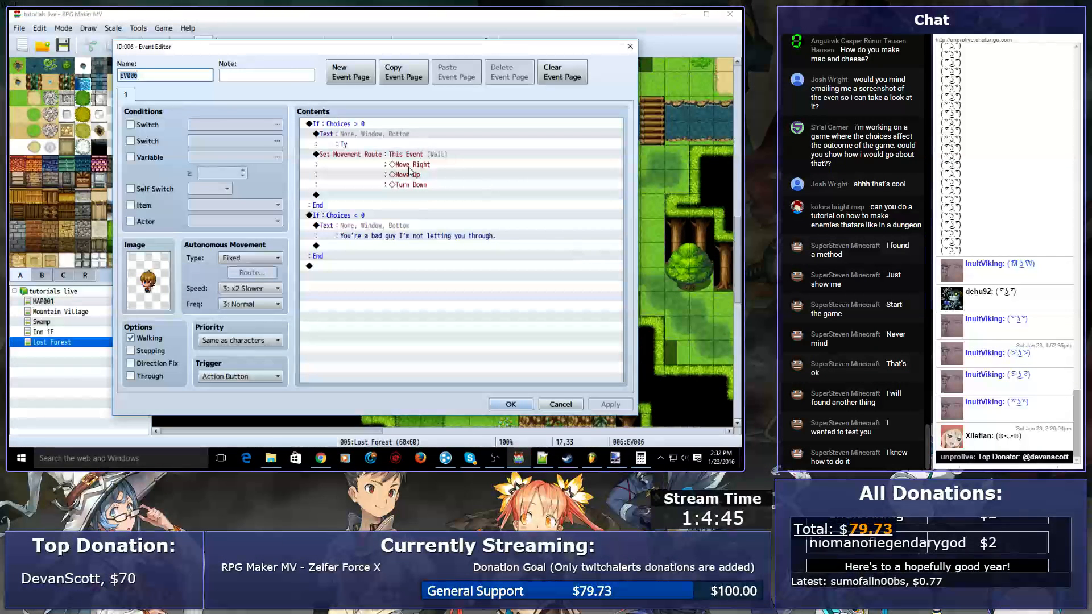
click(352, 235)
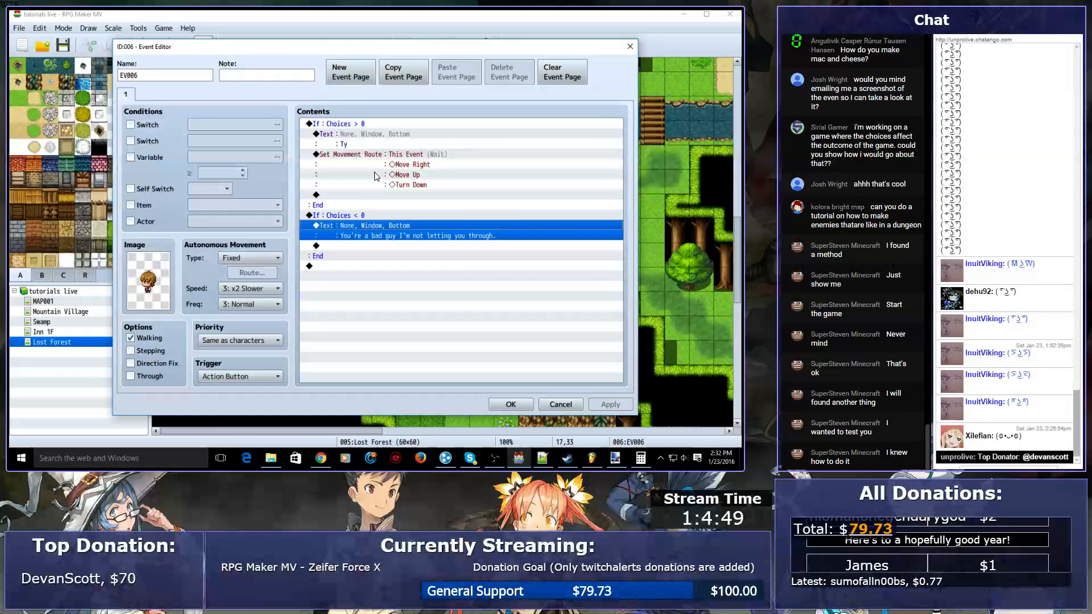
double_click(352, 215)
key(Escape)
- Try the ≥ comparison in the first conditional branch on Choices and discard the changes to the event
click(402, 124)
double_click(402, 123)
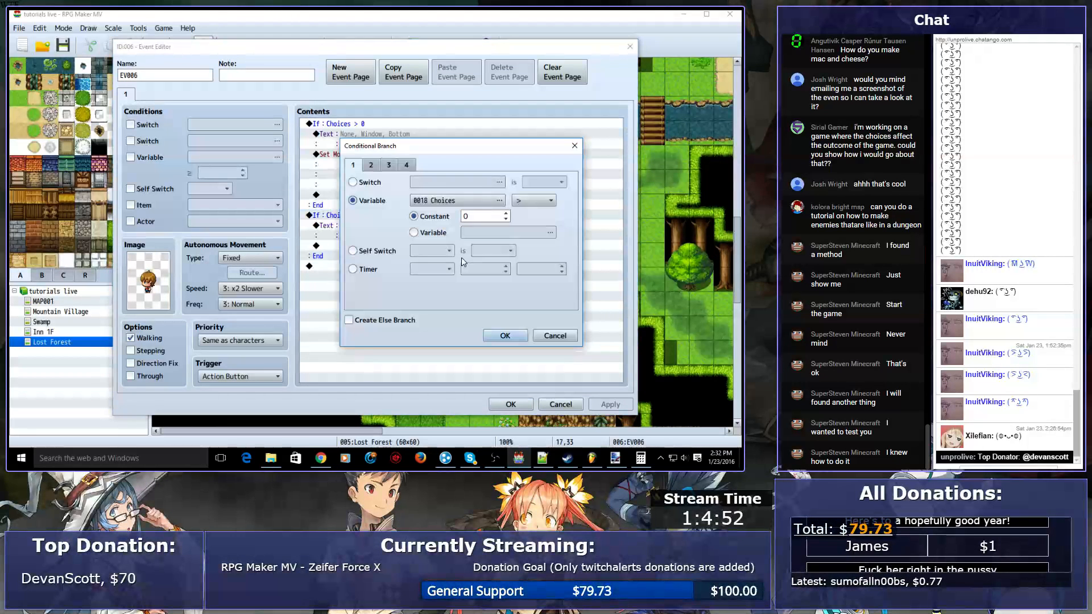
click(529, 200)
click(527, 227)
click(480, 217)
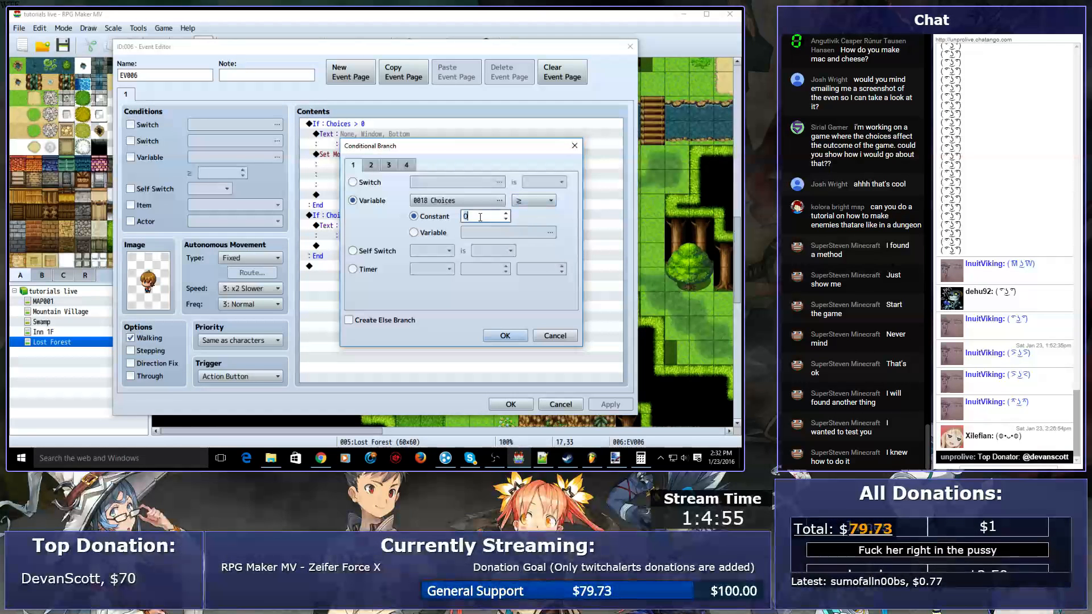
click(551, 339)
double_click(551, 342)
click(569, 408)
click(560, 405)
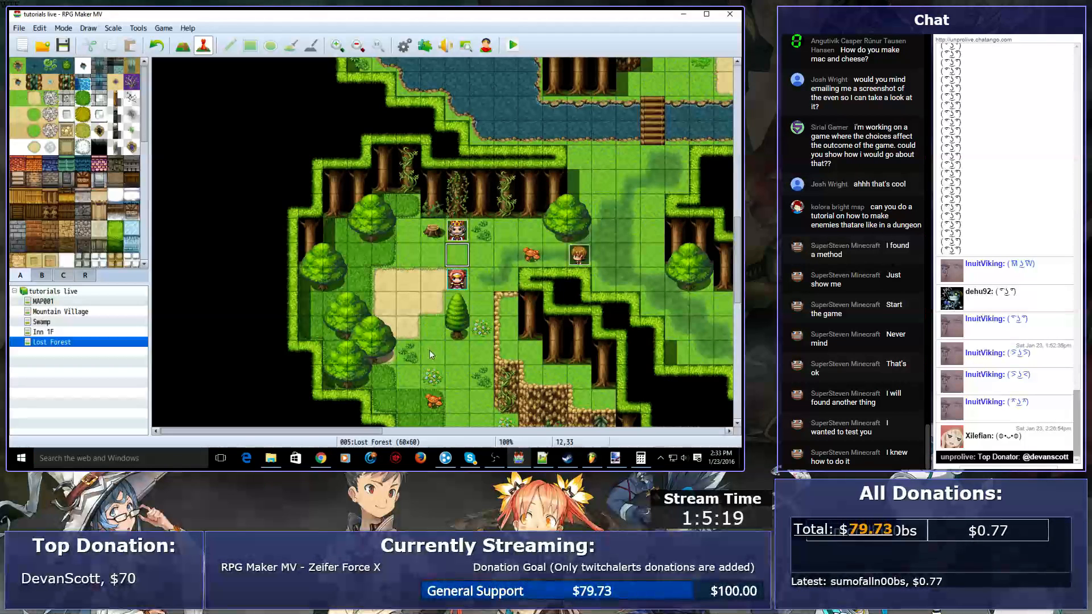
- Create a new event on the grass path at tile 19,44 with the first character of the Actor3 set as its image
scroll(426, 355, down, 5)
double_click(627, 250)
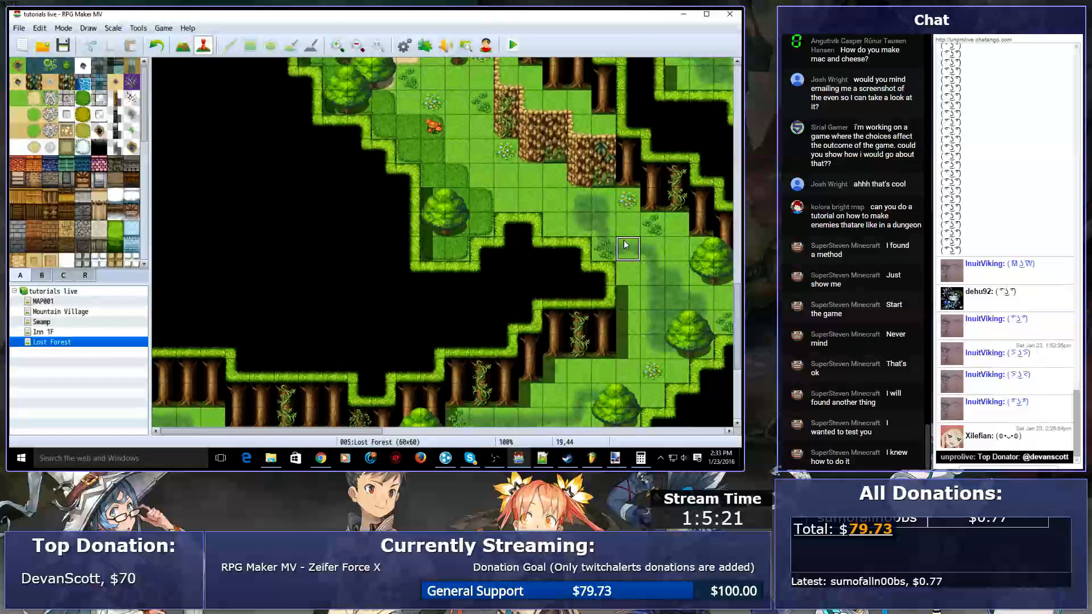
double_click(162, 258)
click(215, 181)
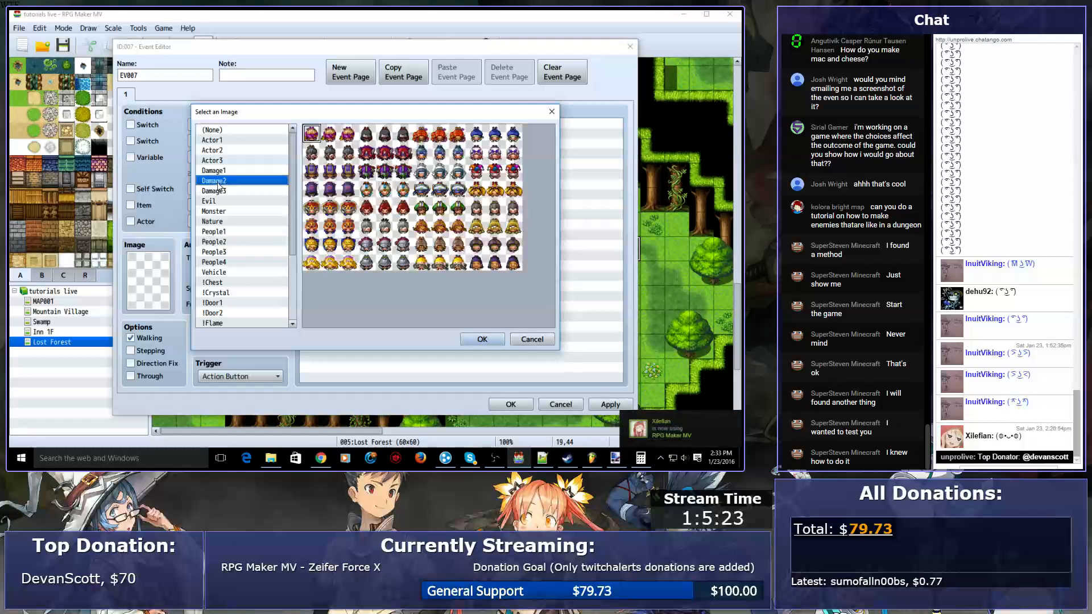
click(250, 190)
click(243, 173)
click(242, 160)
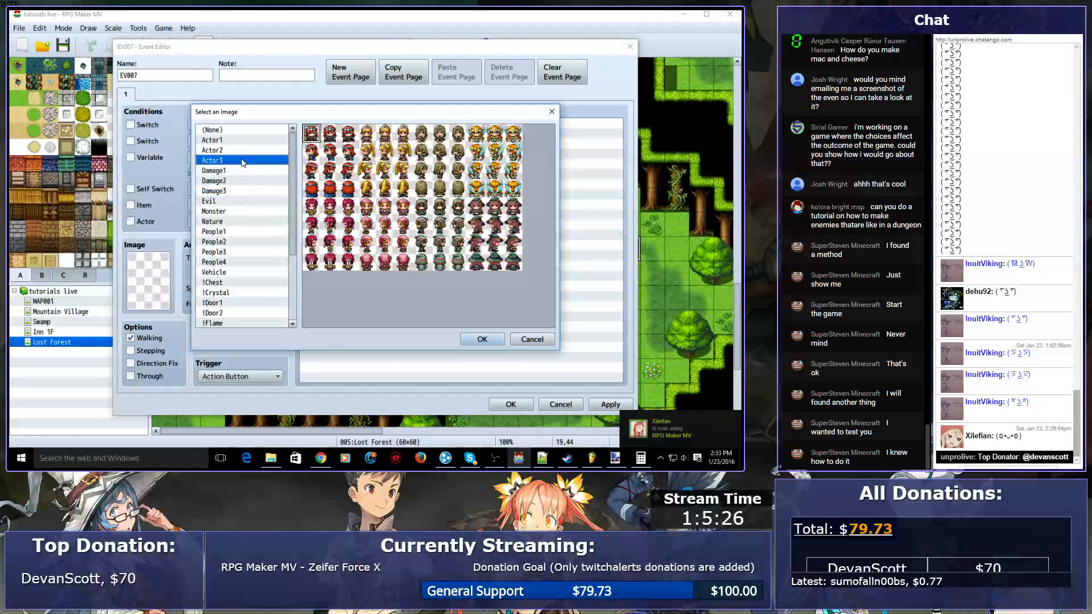
double_click(329, 136)
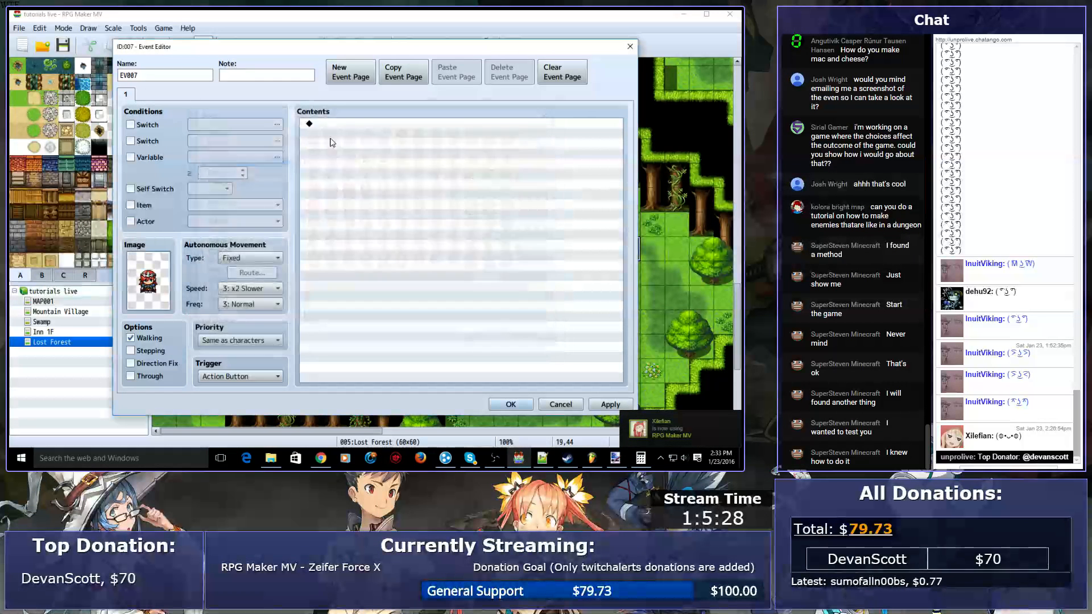
- Set the new event's autonomous movement type to Custom and its frequency to 5: Highest
click(263, 258)
click(304, 300)
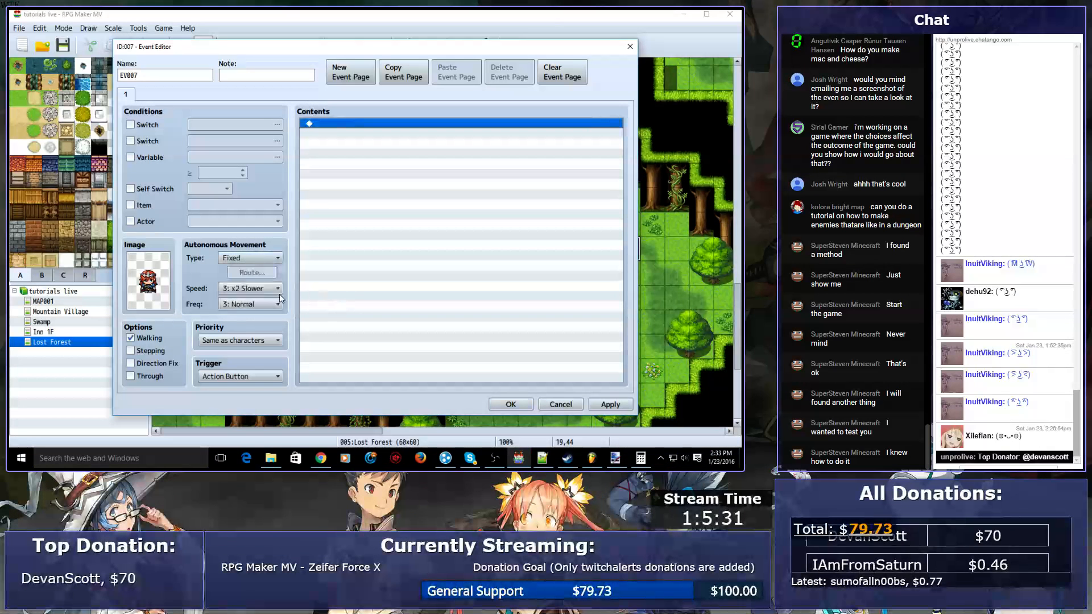
click(250, 258)
click(246, 307)
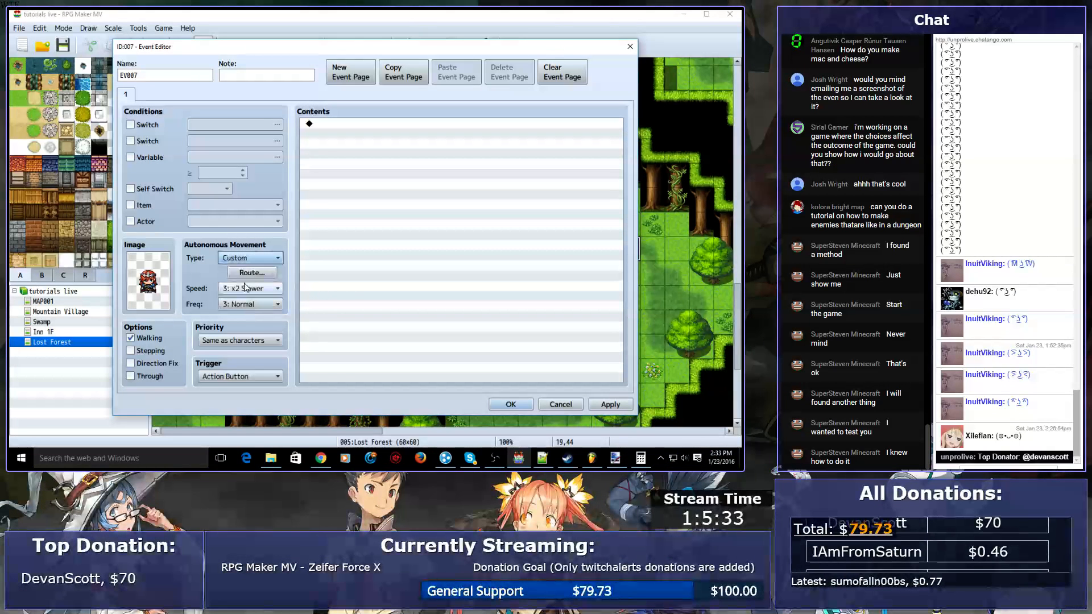
click(250, 304)
click(238, 368)
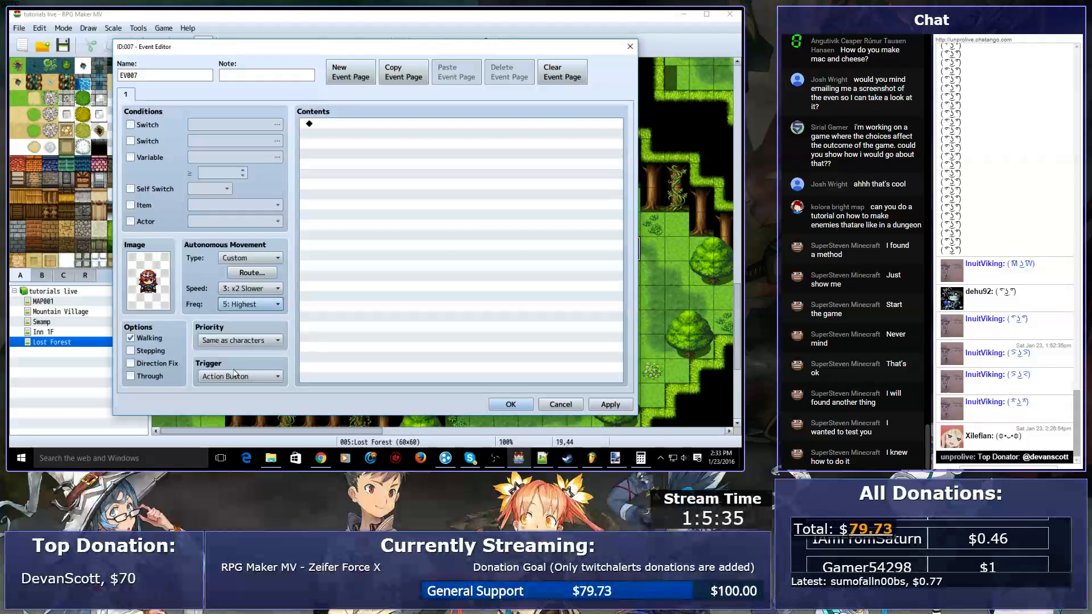
- Define the custom route with Skip If Cannot Move, four Move at Random and two Move toward Player commands, and save the event
click(244, 273)
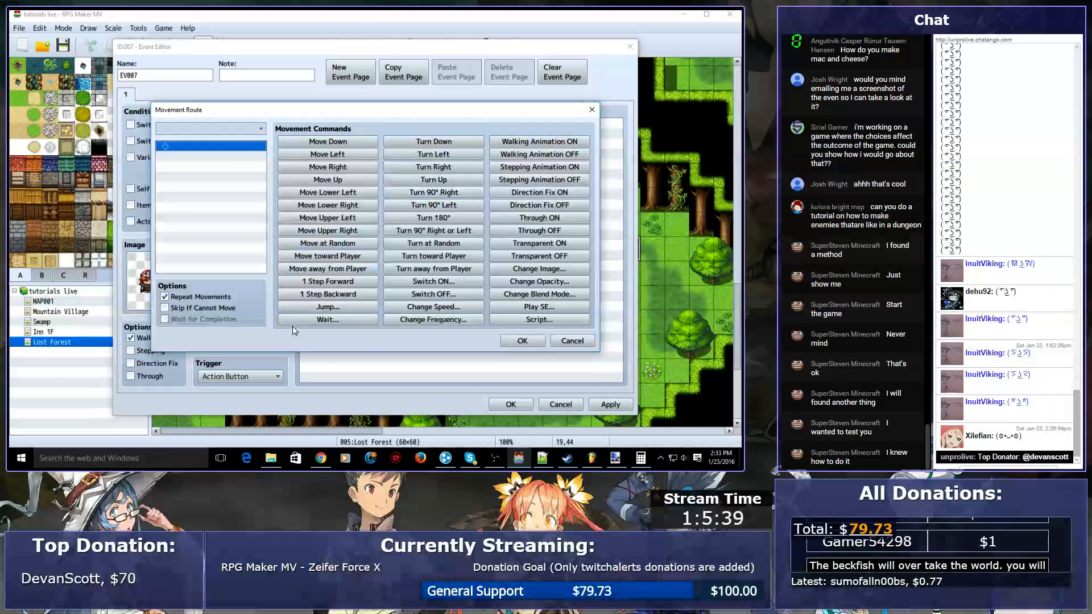
click(210, 310)
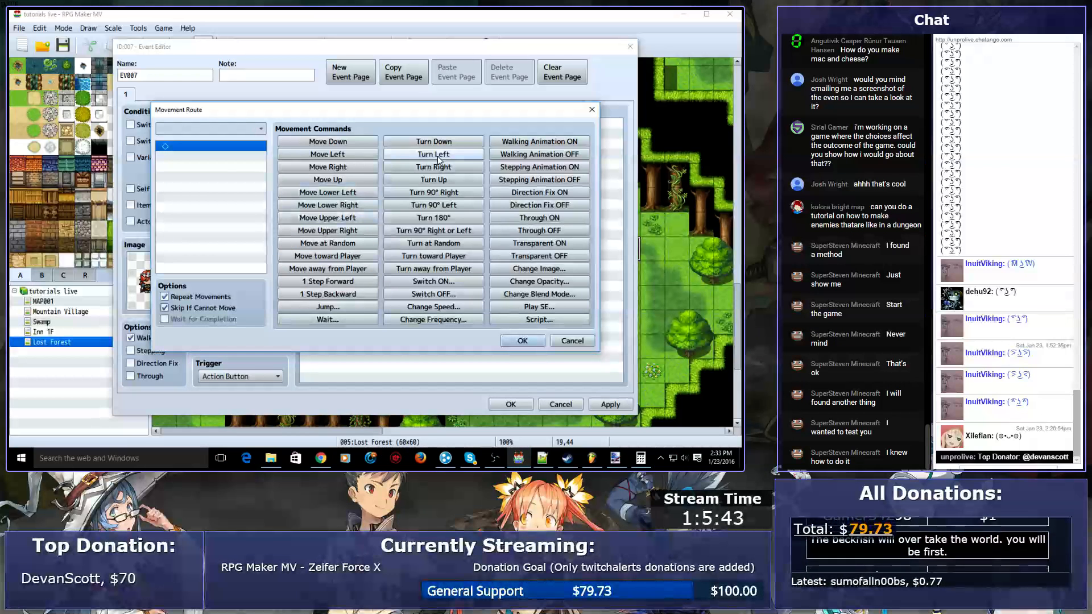
click(342, 244)
click(341, 244)
click(341, 244)
click(341, 244)
click(347, 257)
click(347, 257)
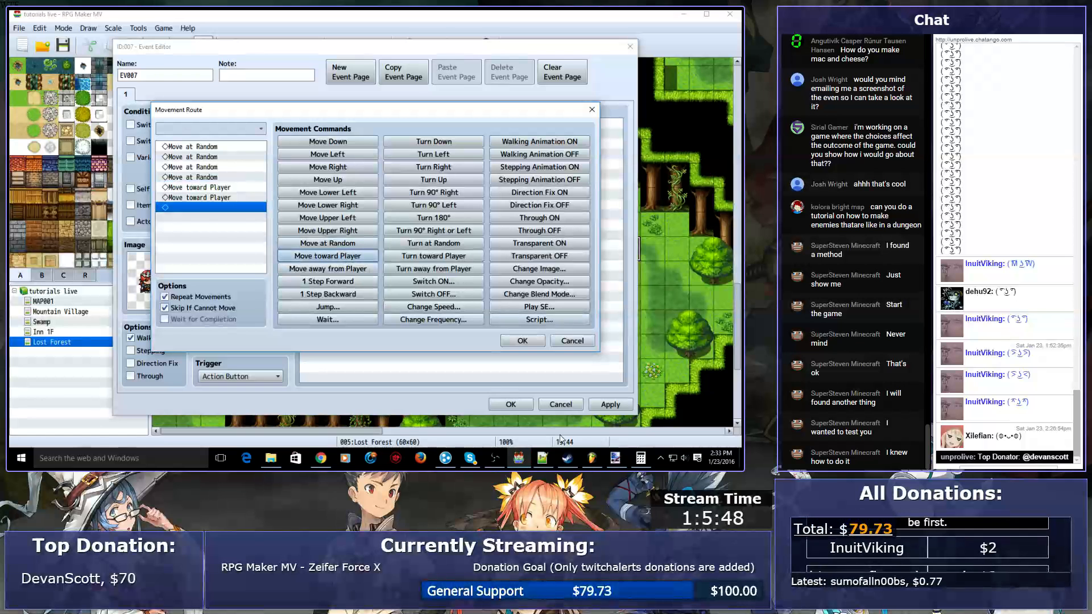
click(520, 341)
click(510, 404)
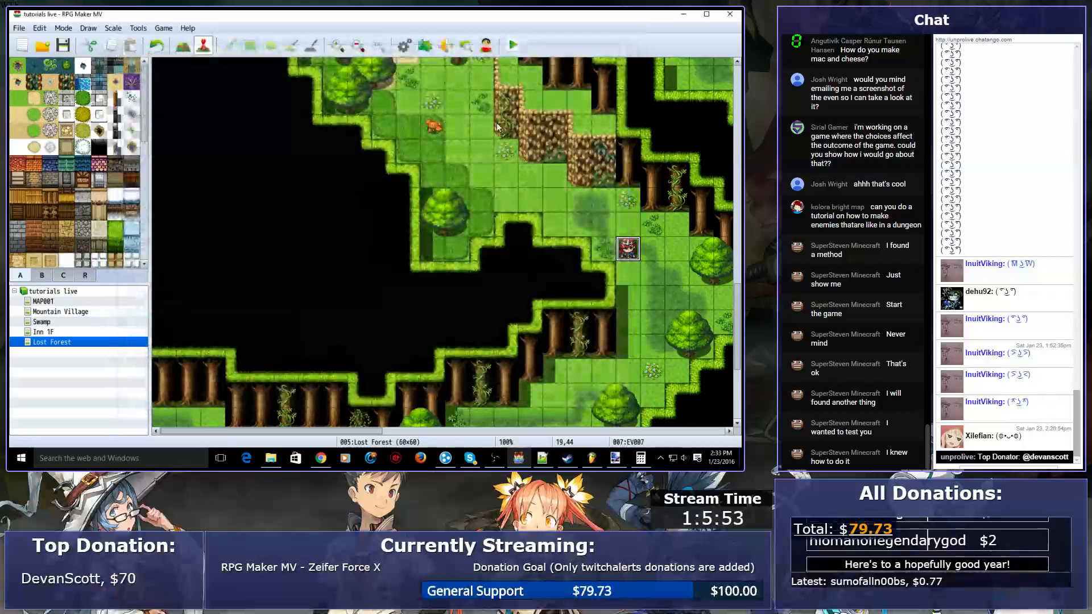
drag(633, 251, 482, 180)
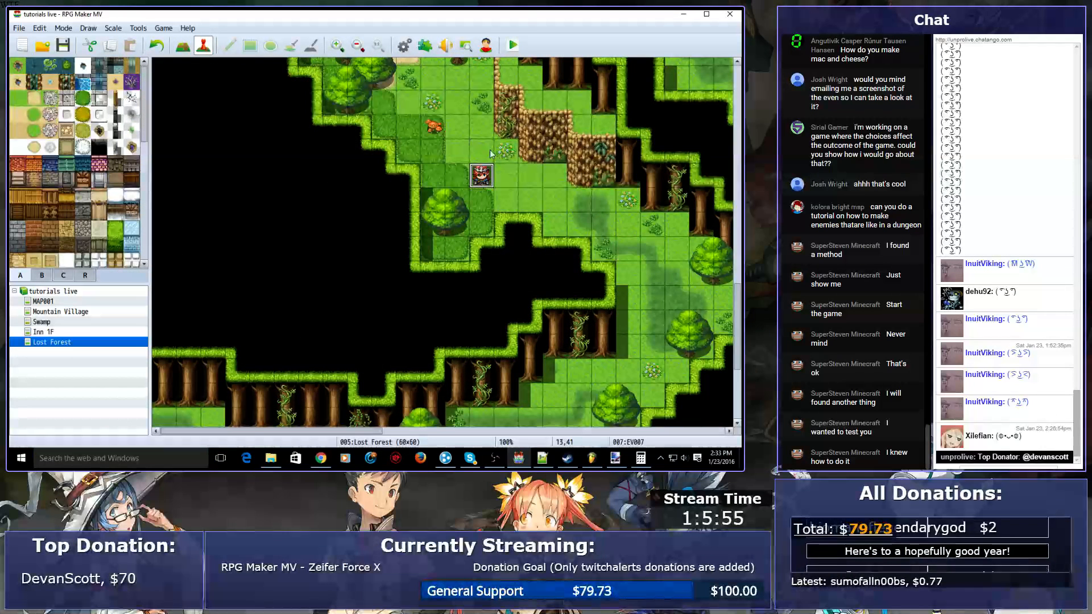
click(513, 45)
click(433, 258)
- Move the roaming enemy event to tile 20,45 and playtest the map, walking the party down the path to meet the enemy
drag(666, 297, 653, 274)
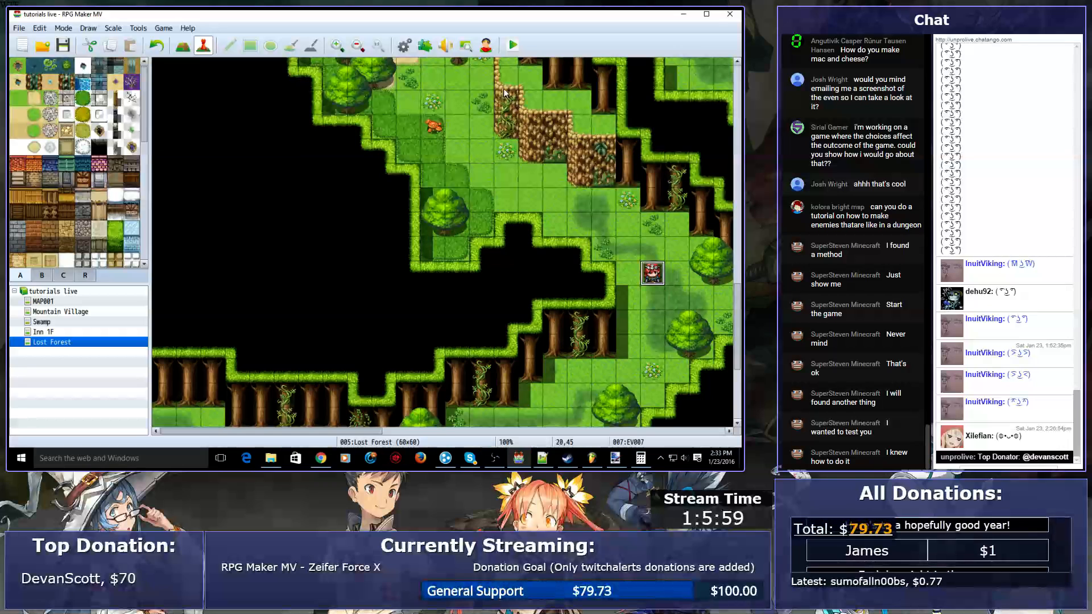
click(513, 45)
click(334, 256)
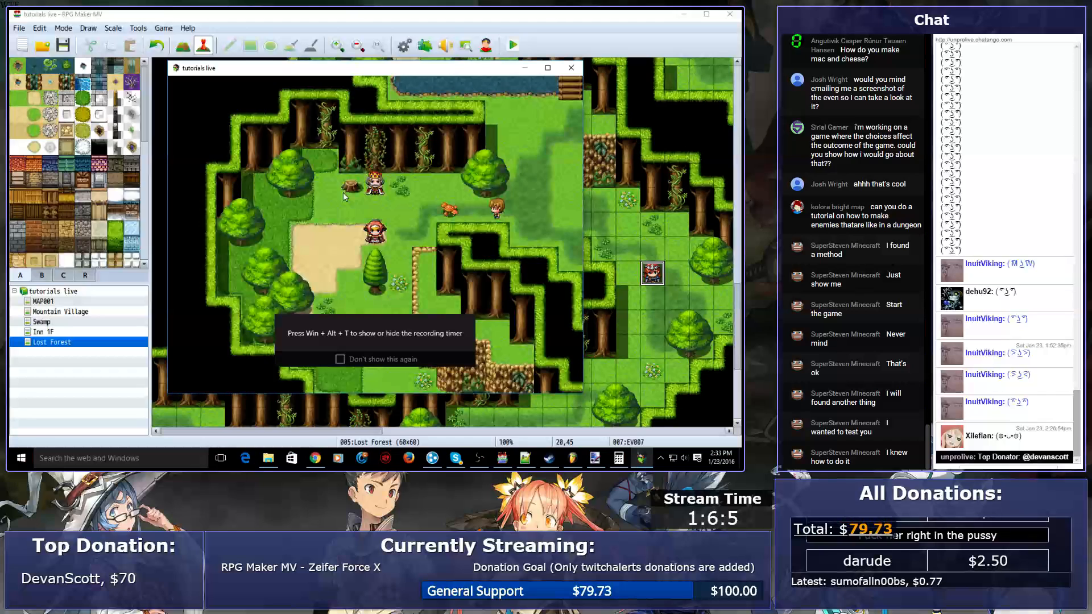
key(Down)
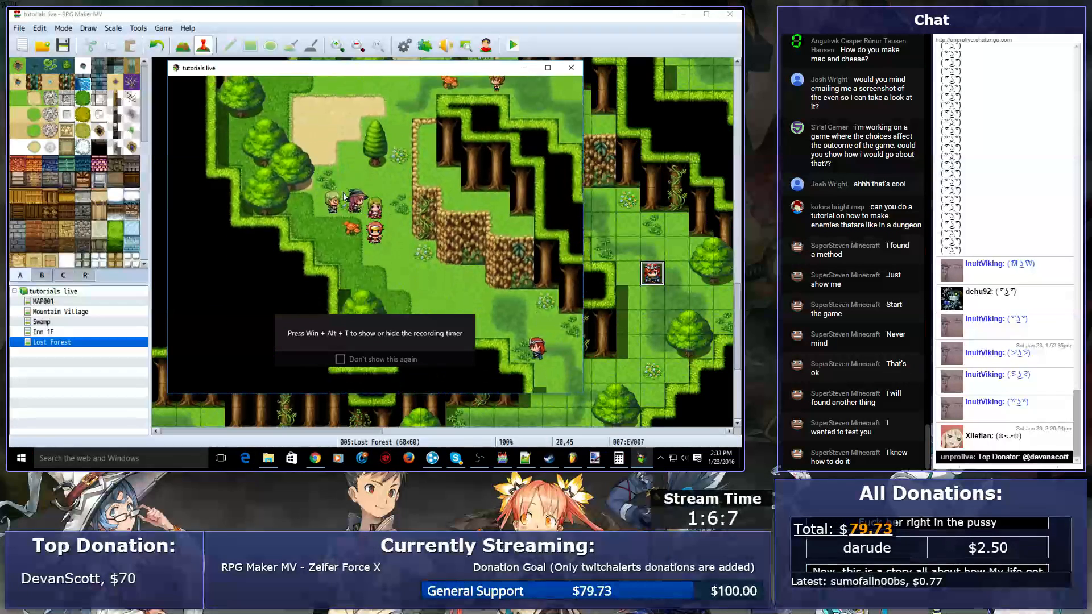
key(Right)
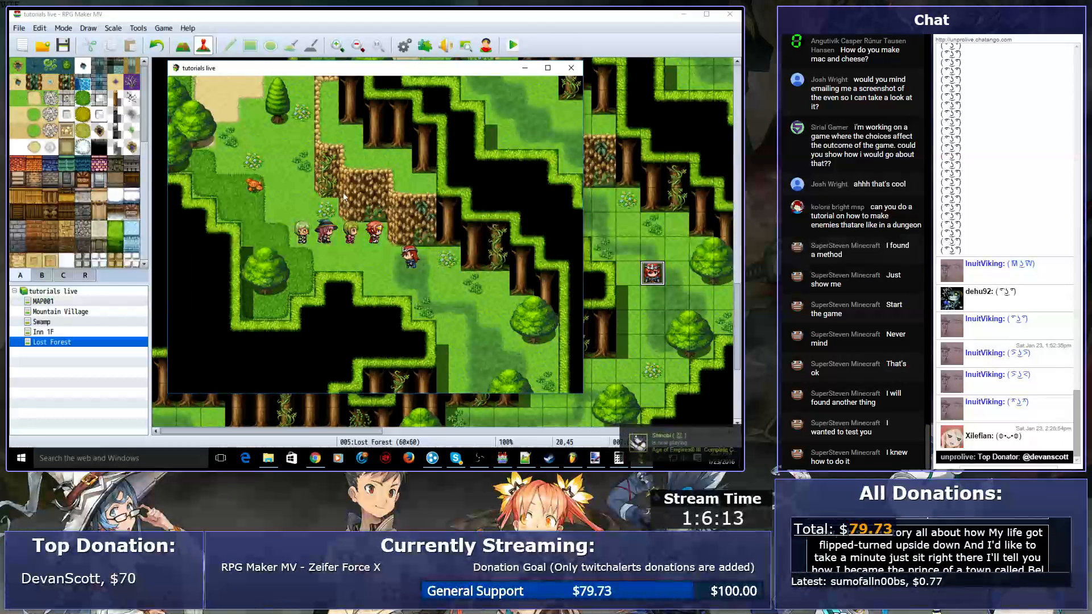
key(Down)
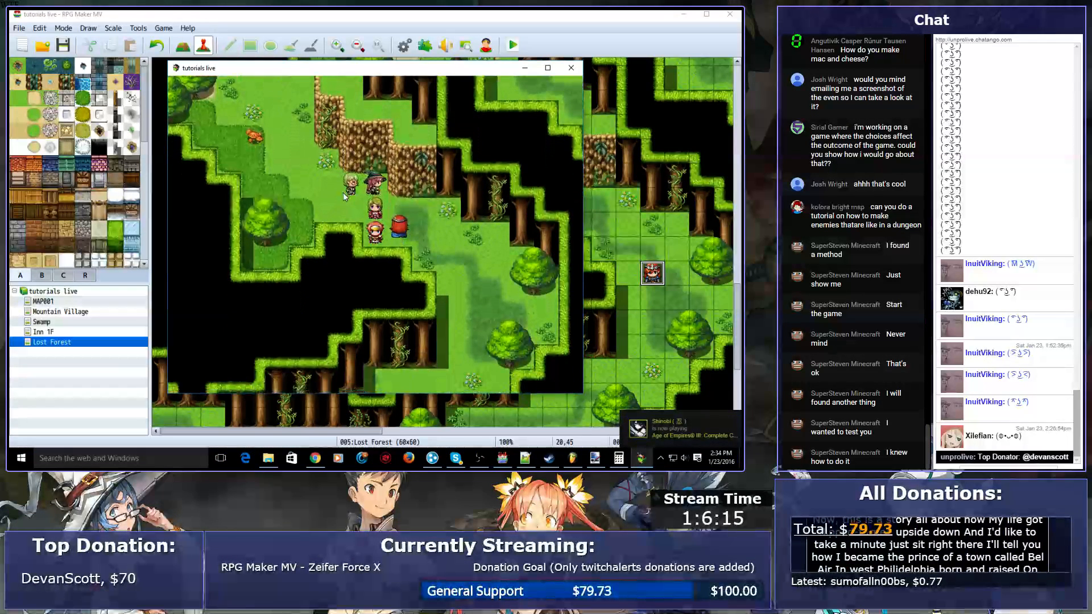
click(566, 70)
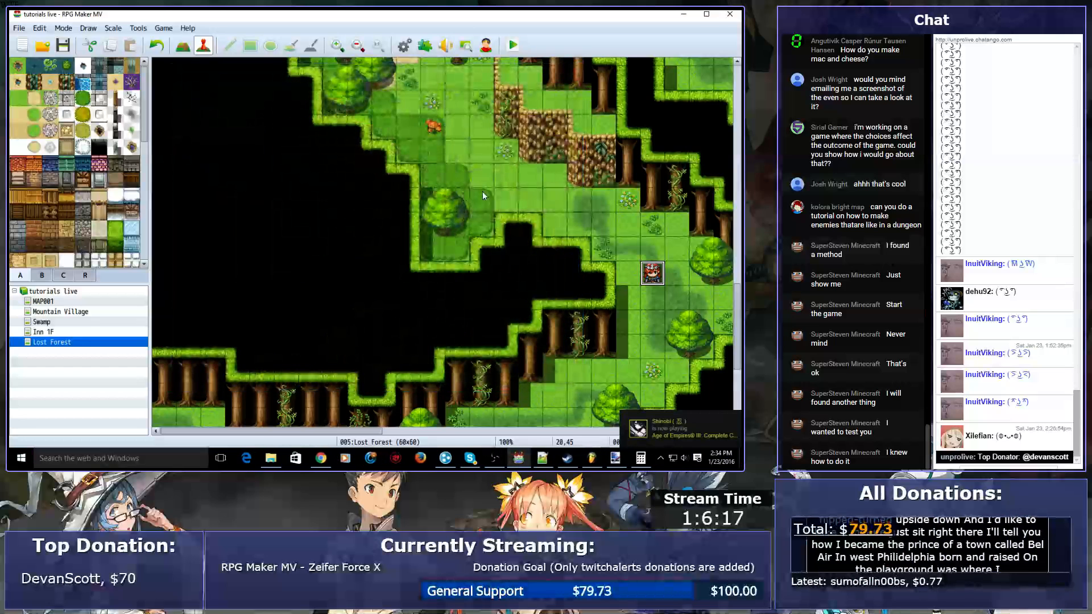
- Set the trigger of the roaming enemy event at tile 20,45 to Event Touch
double_click(653, 272)
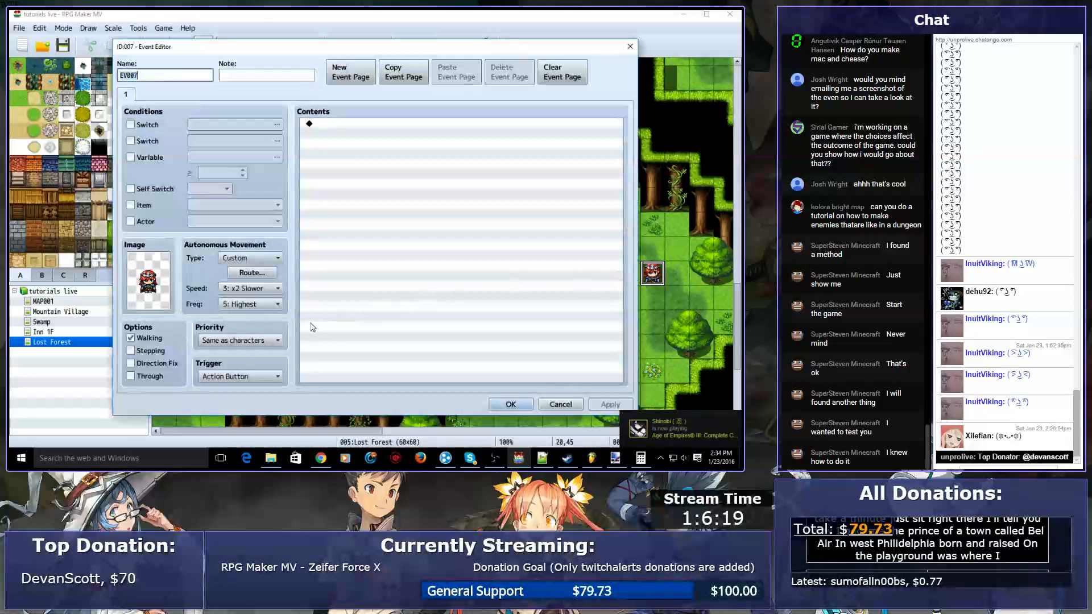
click(239, 376)
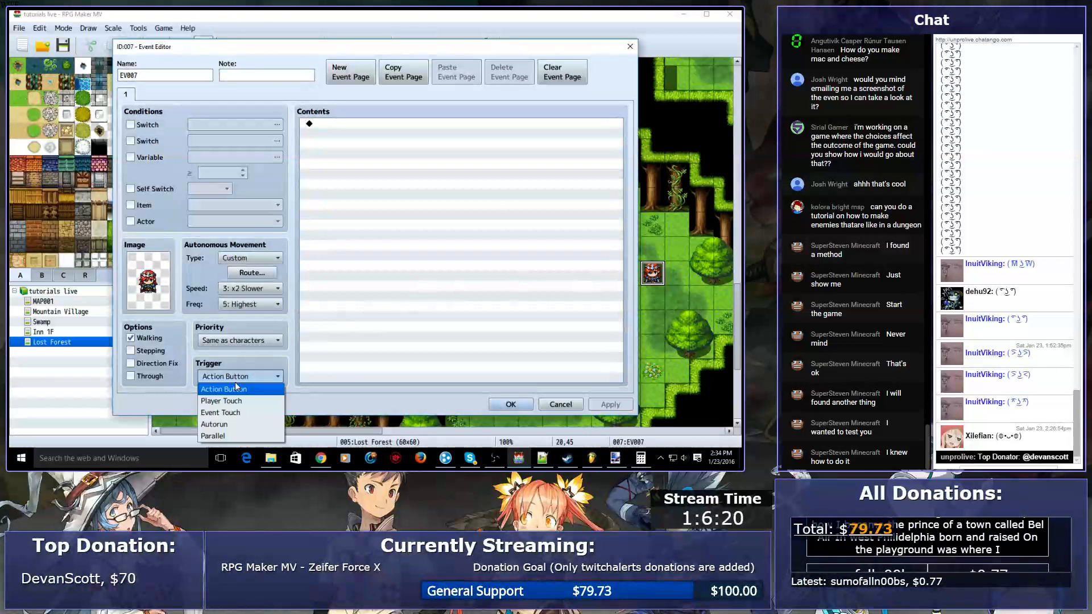
click(232, 413)
- Add a Battle Processing command with the directly designated troop Bat*2 to the enemy event and save the event
double_click(364, 124)
click(376, 97)
click(380, 128)
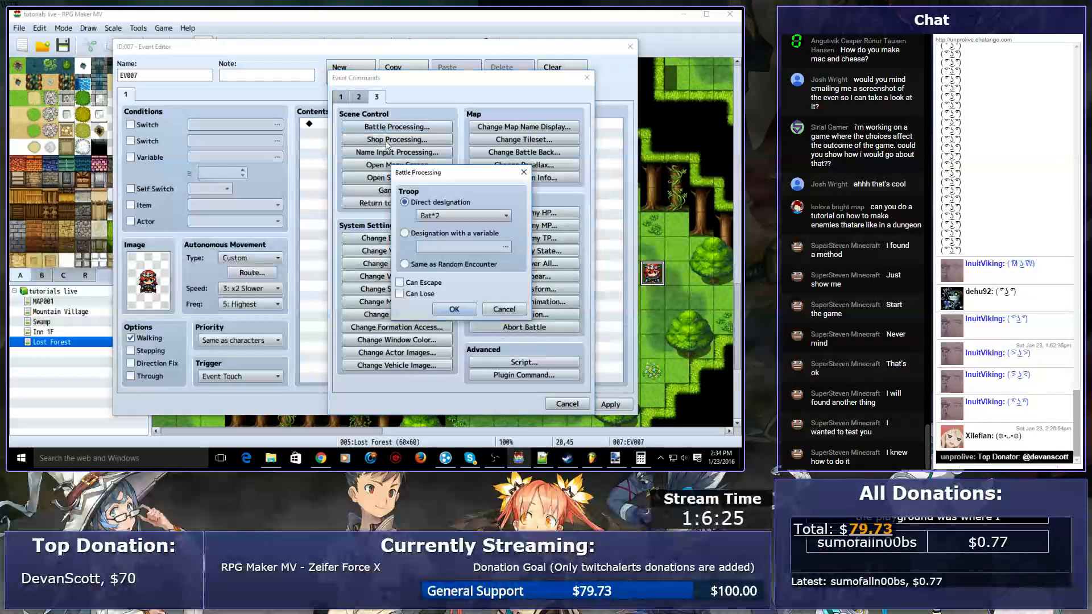
key(Return)
click(520, 405)
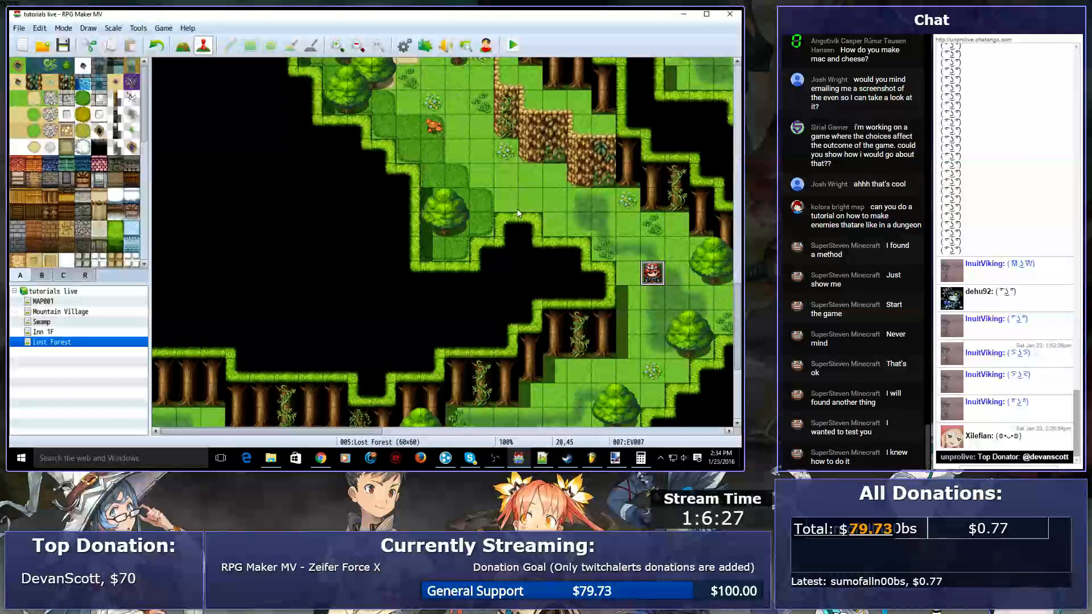
- Look over the layout of the Lost Forest map, examining its grass paths, river and clearings
click(603, 175)
click(588, 123)
scroll(588, 122, up, 8)
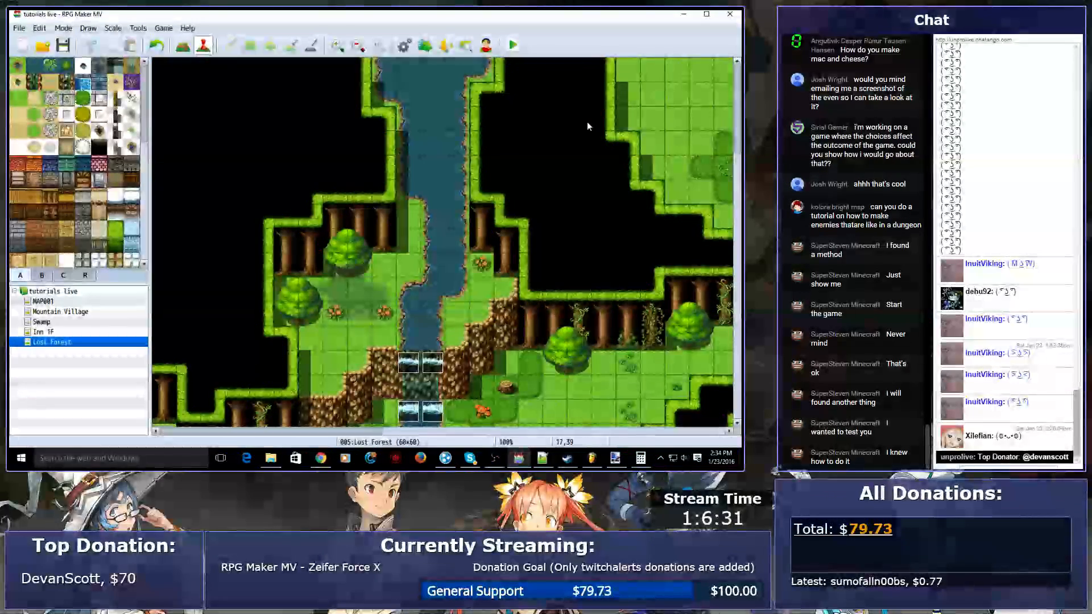
scroll(589, 126, down, 9)
scroll(589, 126, down, 3)
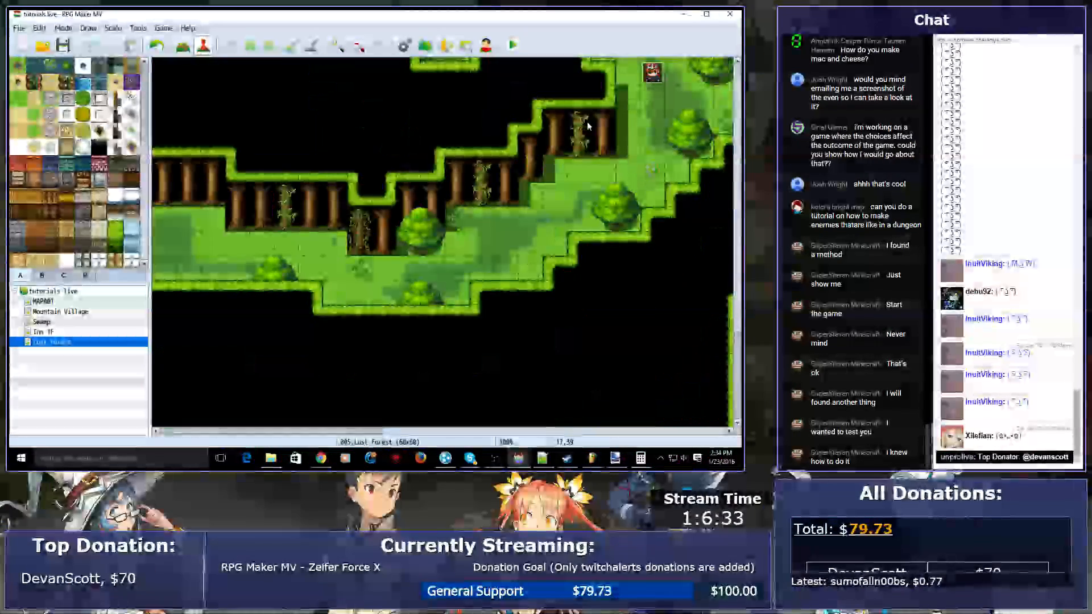
scroll(589, 125, up, 1)
scroll(589, 126, right, 6)
scroll(588, 125, down, 5)
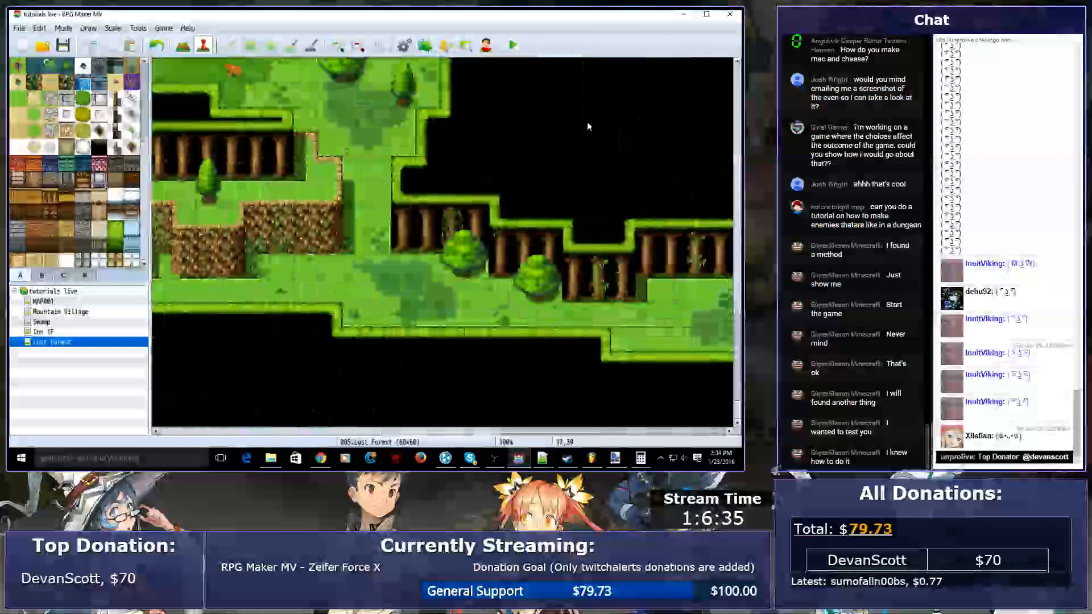
scroll(588, 125, right, 5)
scroll(589, 125, left, 2)
scroll(588, 122, left, 8)
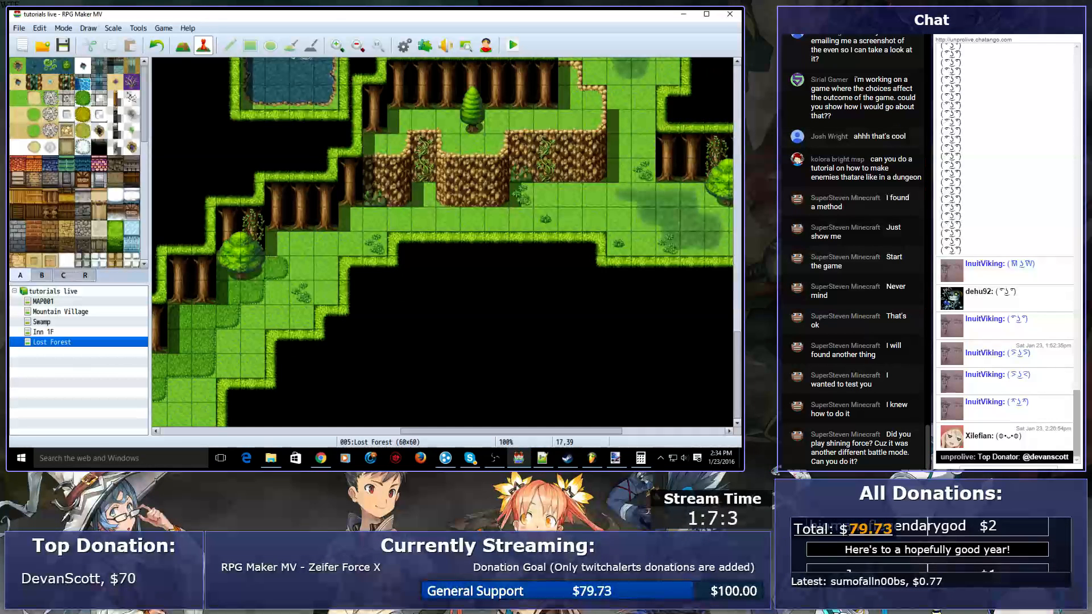
scroll(644, 149, left, 10)
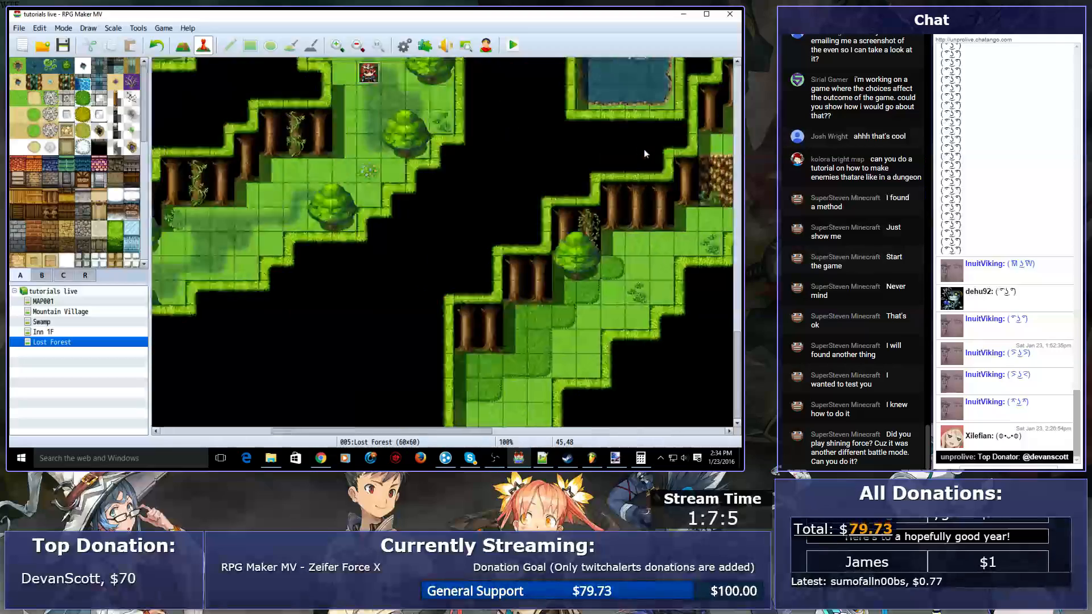
scroll(644, 149, up, 15)
shift+scroll(644, 149, right, 3)
shift+scroll(644, 151, right, 10)
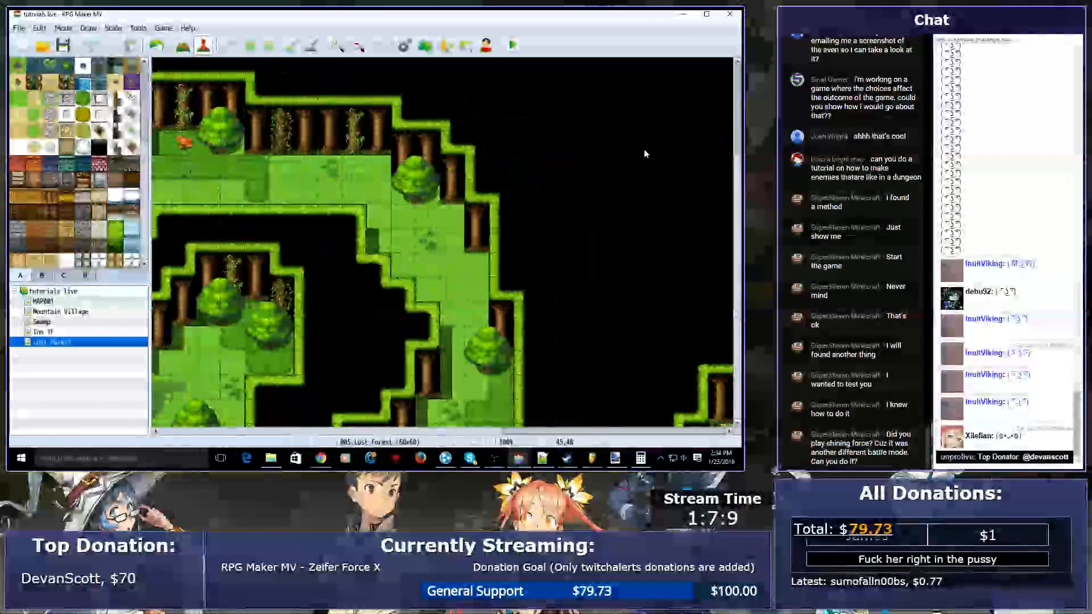
scroll(644, 149, down, 10)
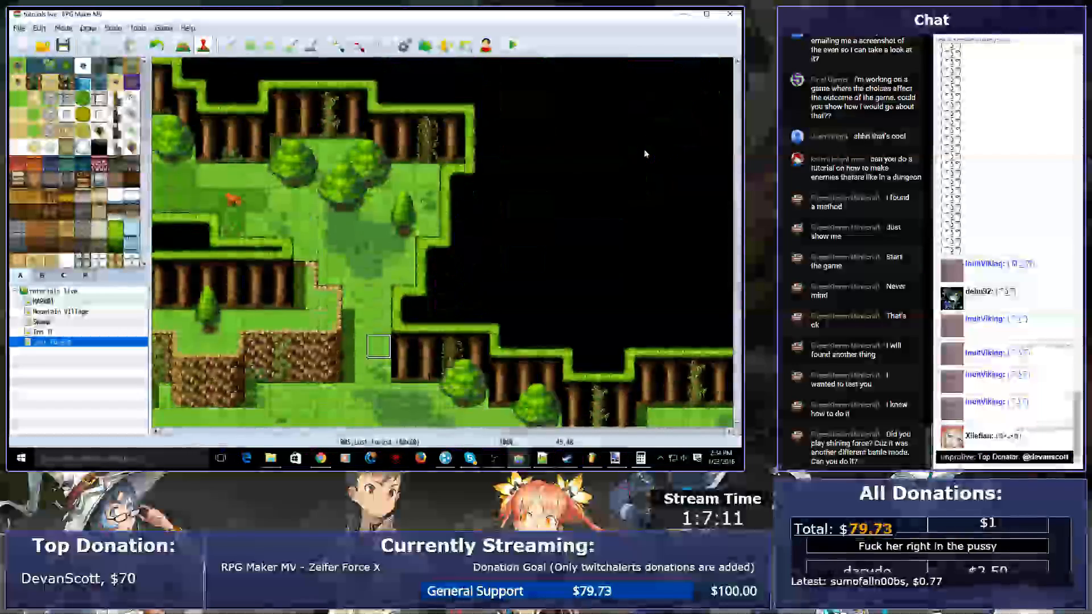
scroll(644, 149, down, 10)
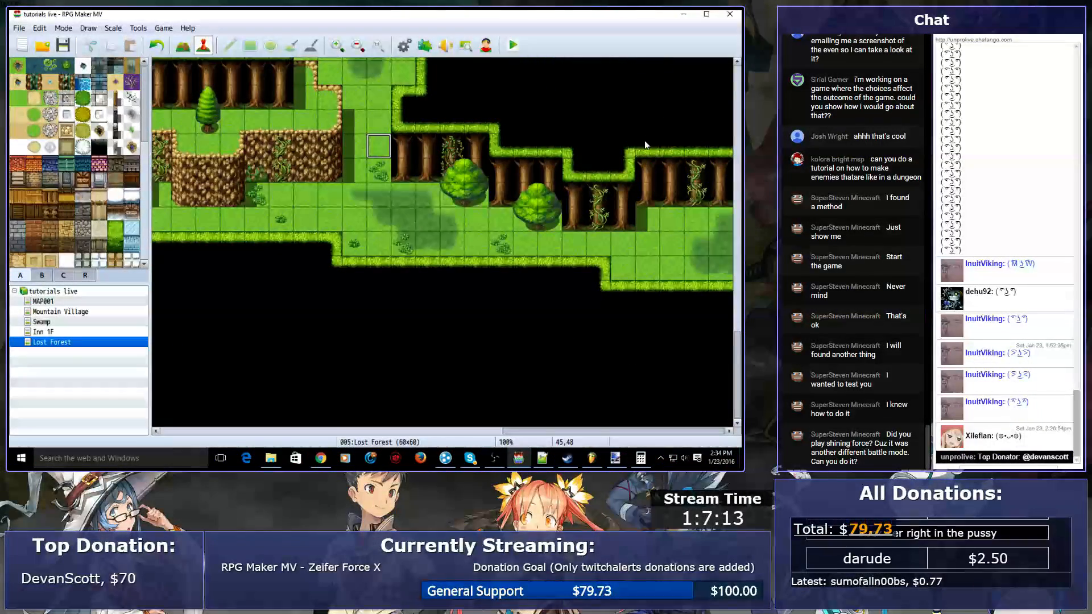
scroll(646, 143, up, 3)
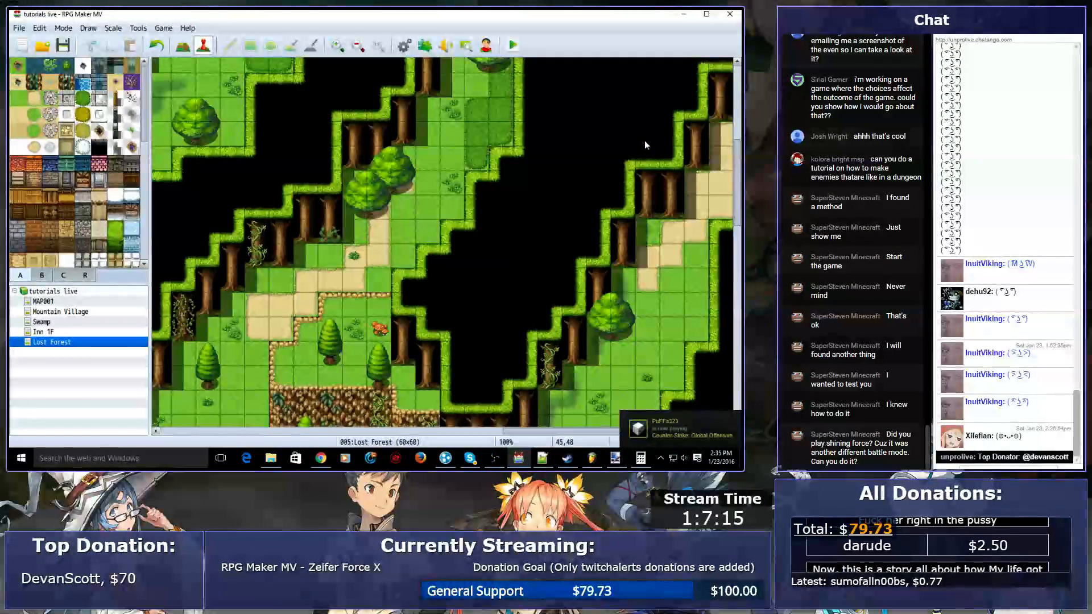
scroll(645, 144, left, 9)
scroll(645, 145, left, 5)
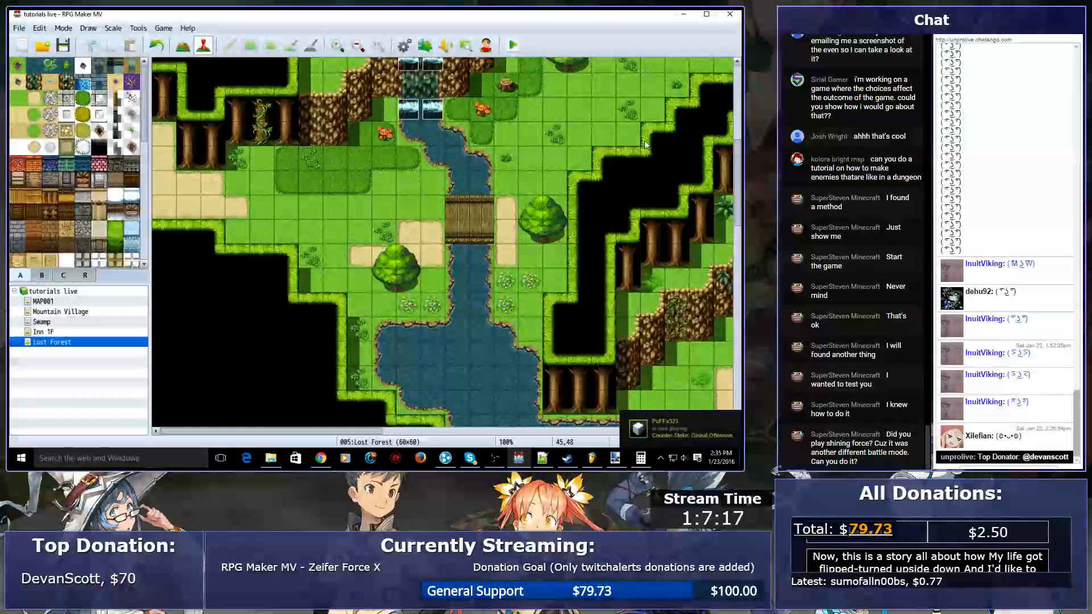
scroll(645, 145, up, 5)
scroll(645, 145, down, 3)
scroll(645, 145, up, 5)
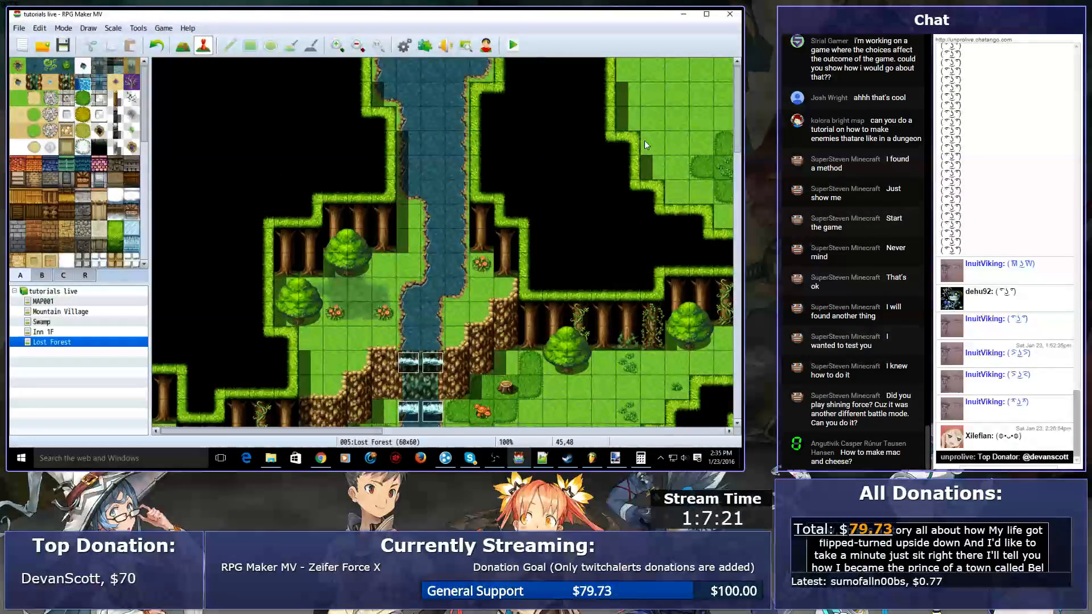
scroll(645, 145, down, 5)
scroll(646, 145, down, 9)
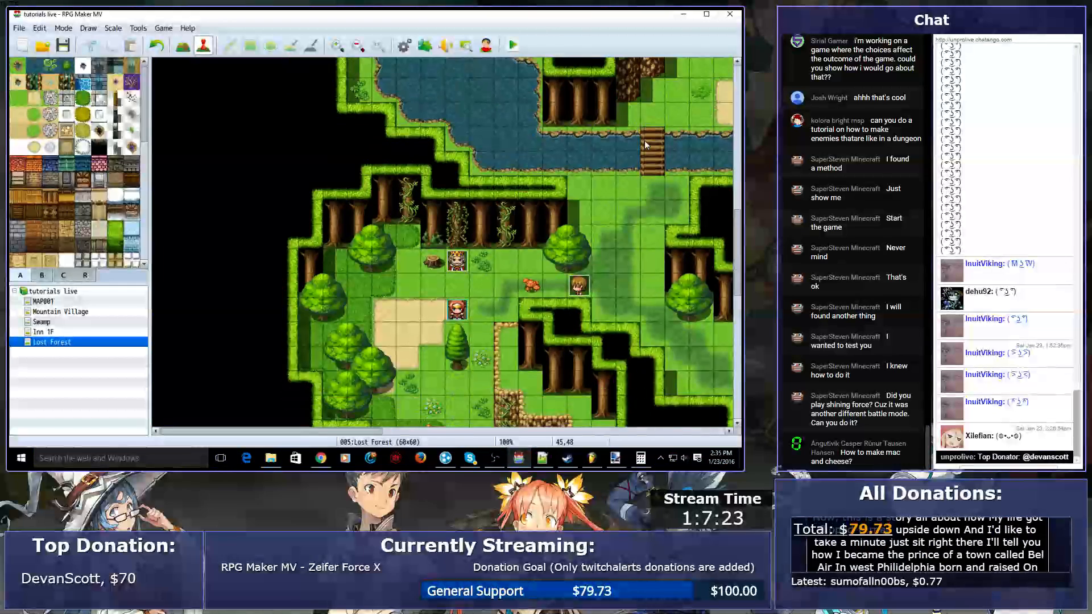
scroll(569, 231, down, 5)
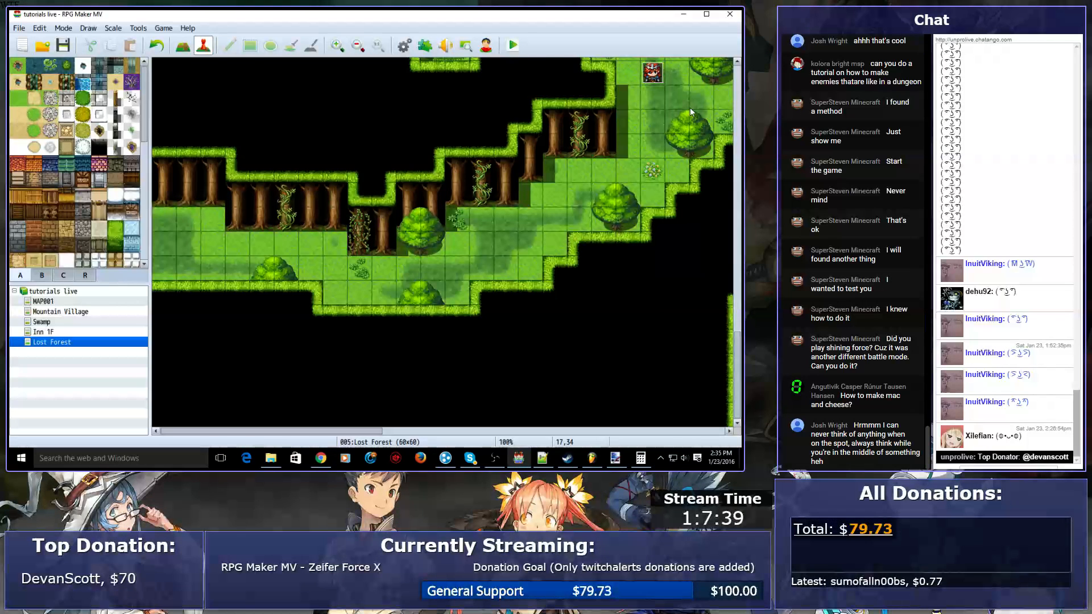
click(620, 155)
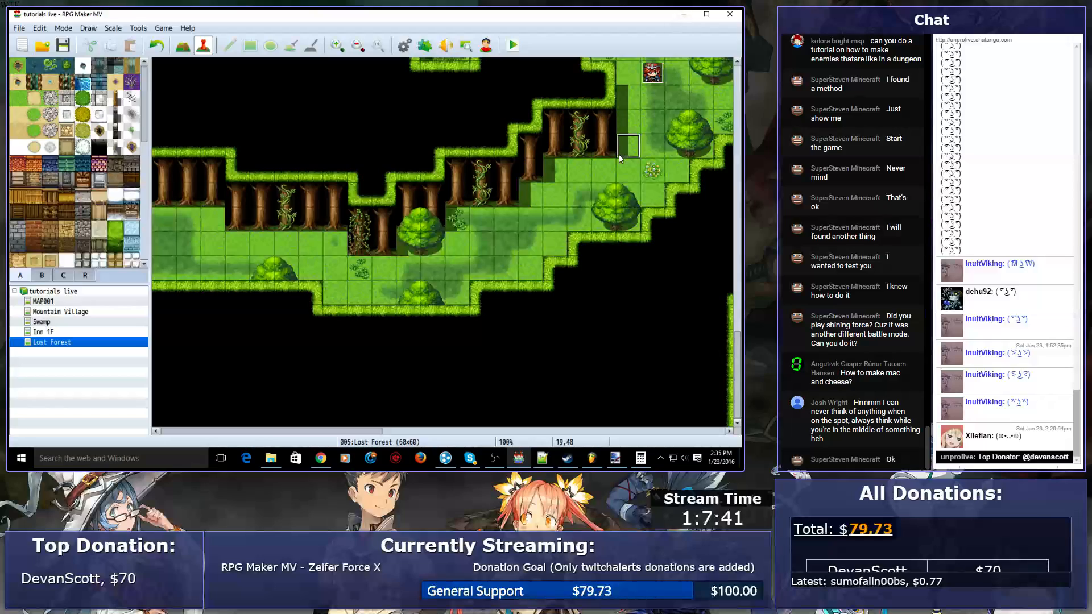
scroll(620, 159, up, 15)
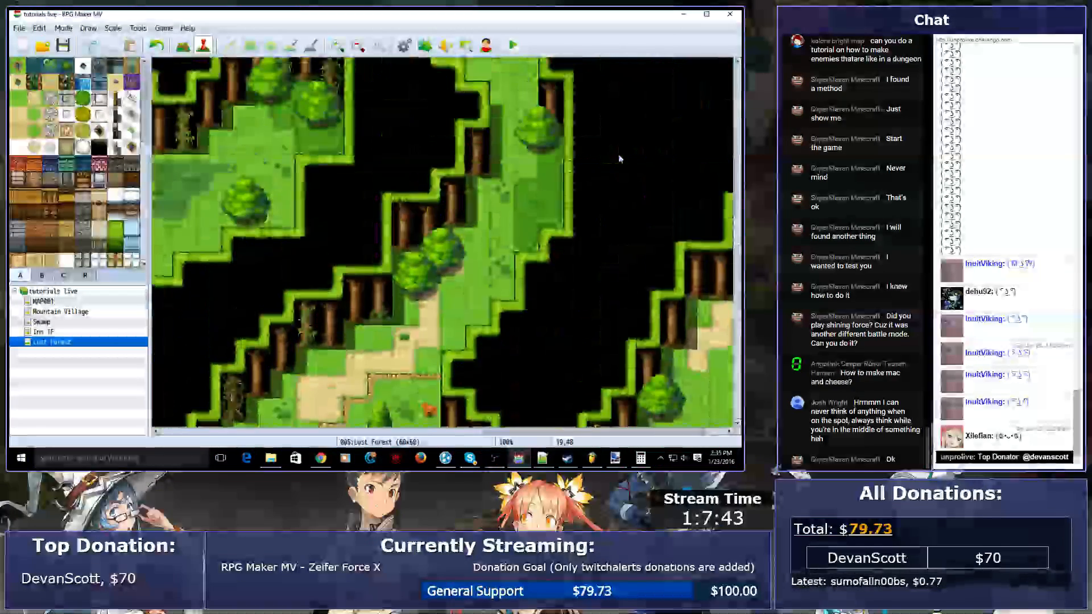
scroll(620, 159, up, 6)
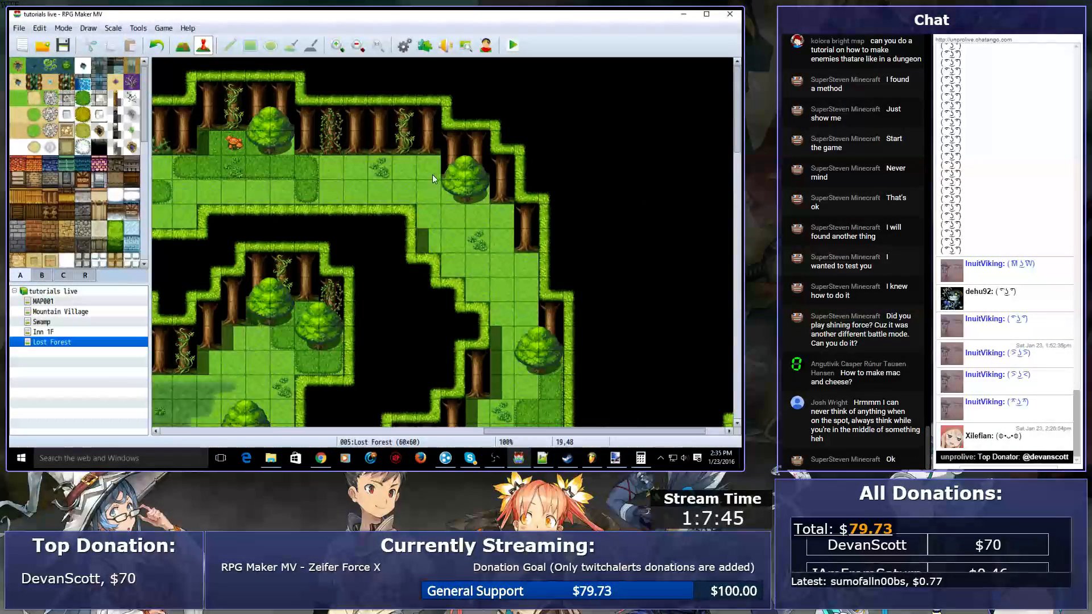